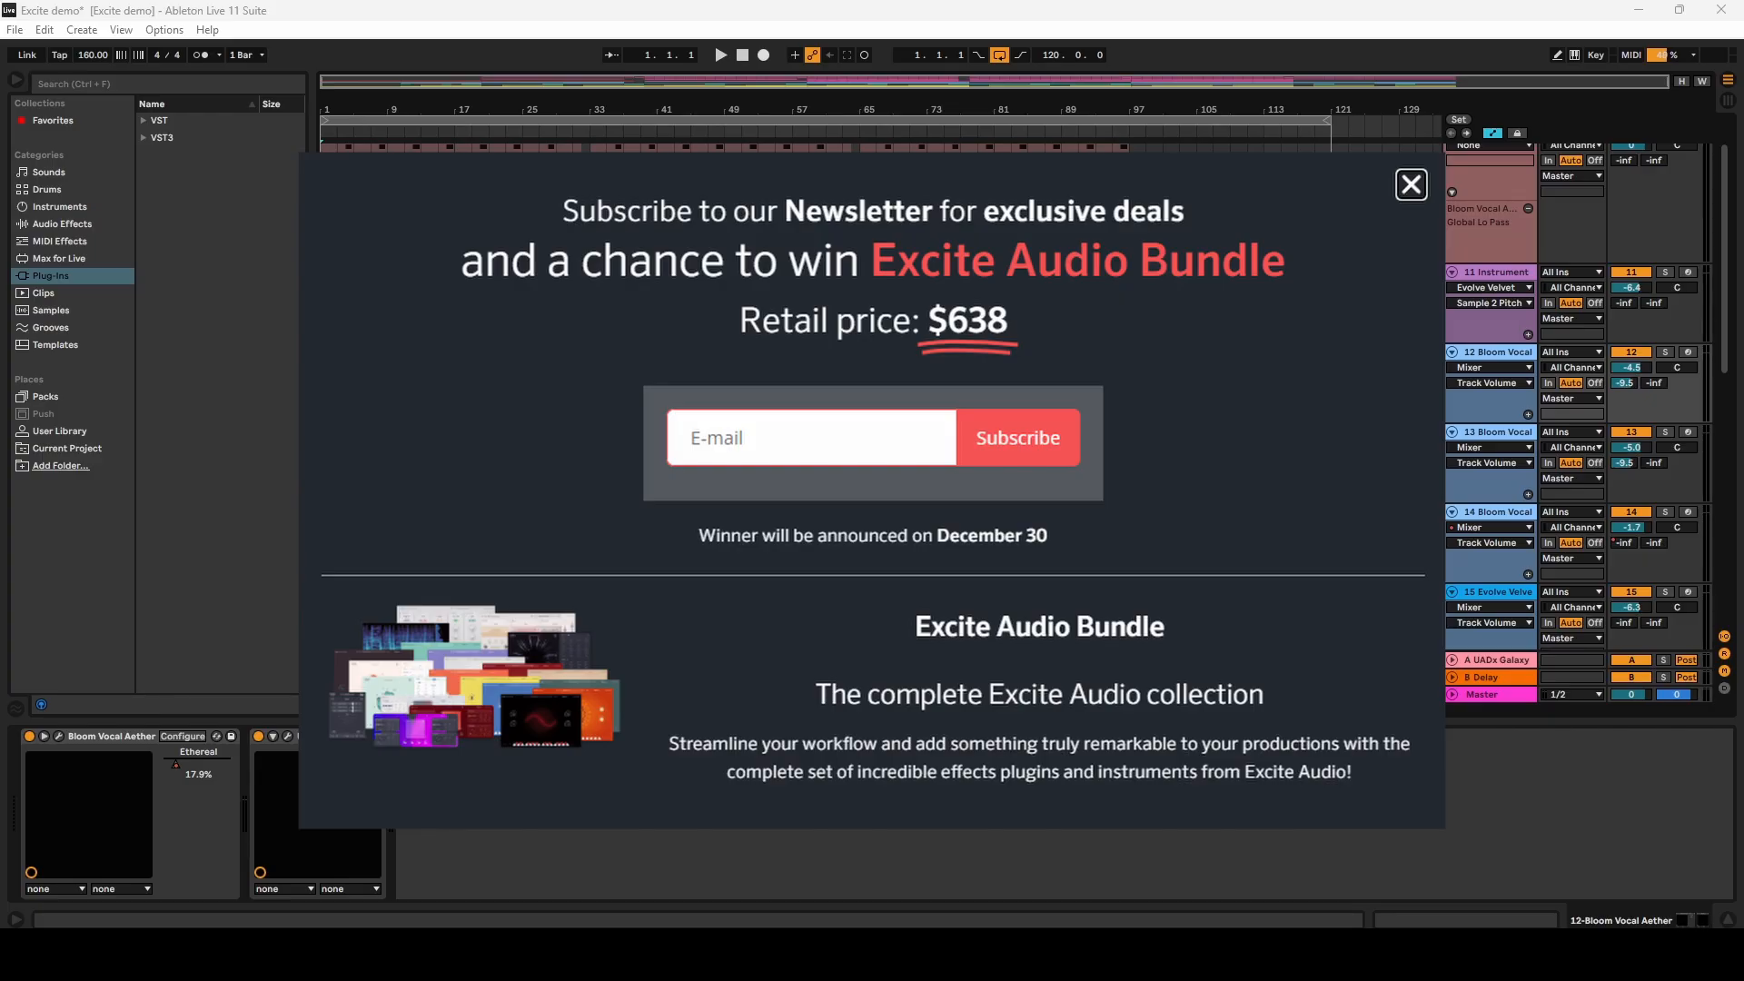
Step: Play the song from bar 1 and unfold the Drums group to show its tracks
{"action": "scroll", "coordinate": [1580, 409], "scroll_direction": "up", "scroll_amount": 2}
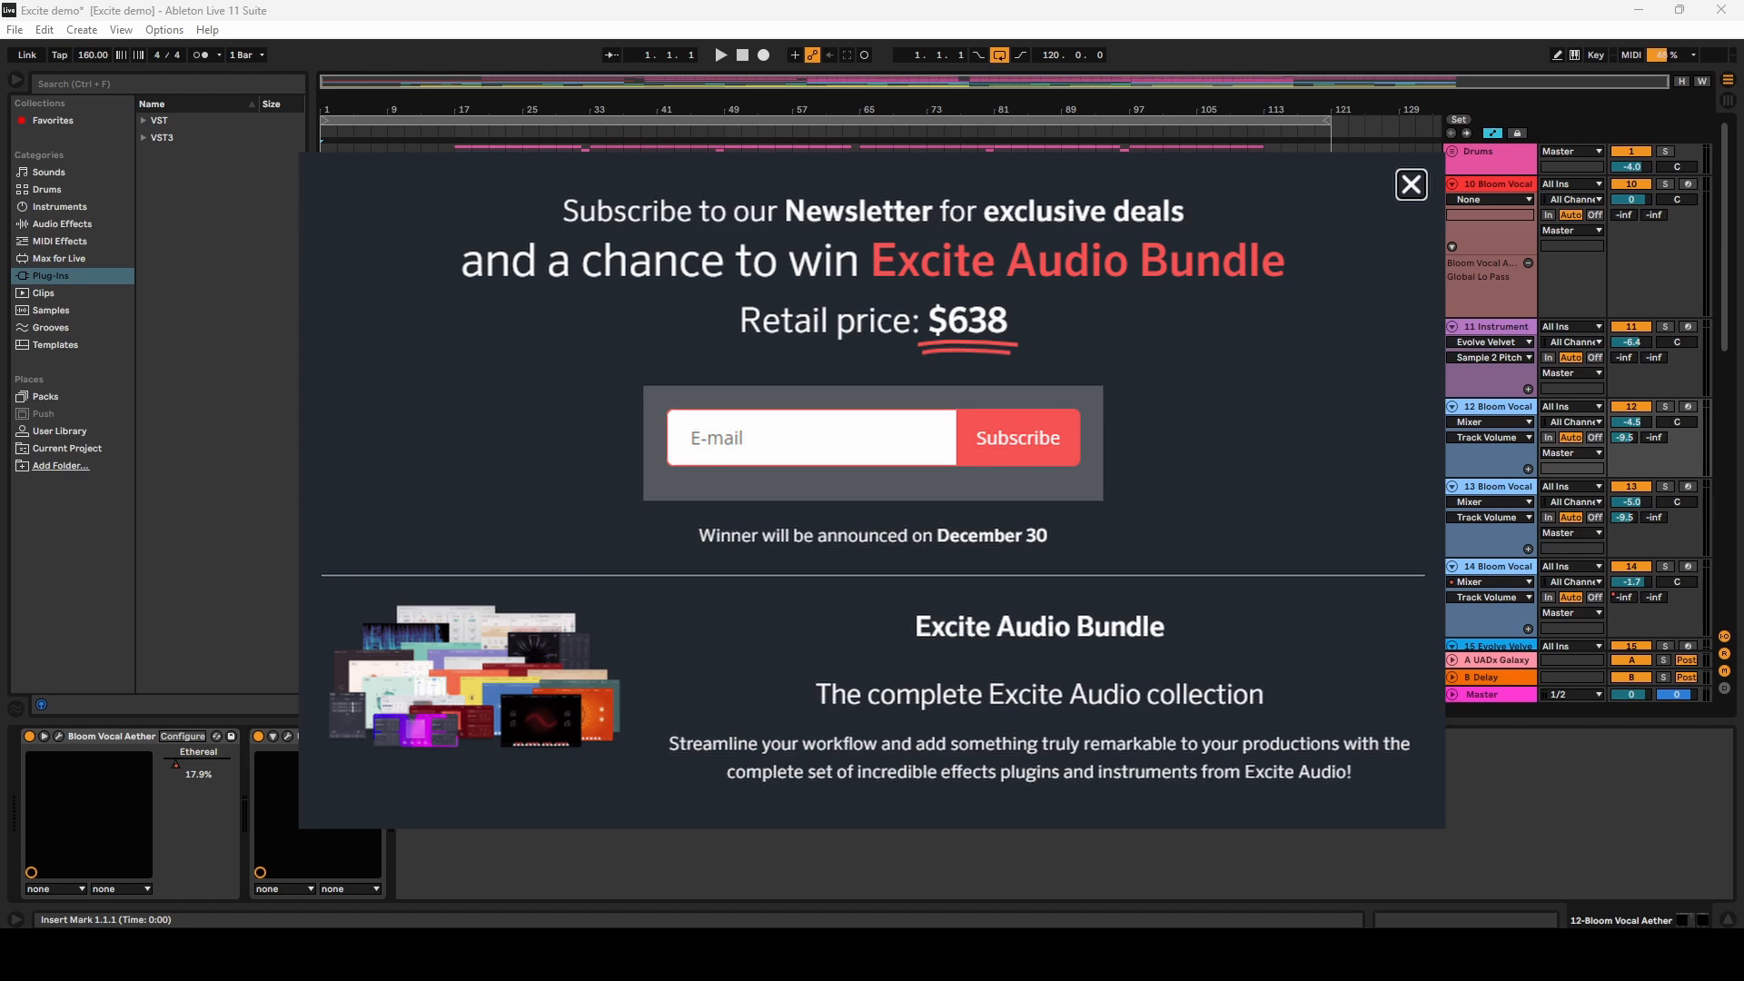
{"action": "scroll", "coordinate": [1580, 408], "scroll_direction": "down", "scroll_amount": 8}
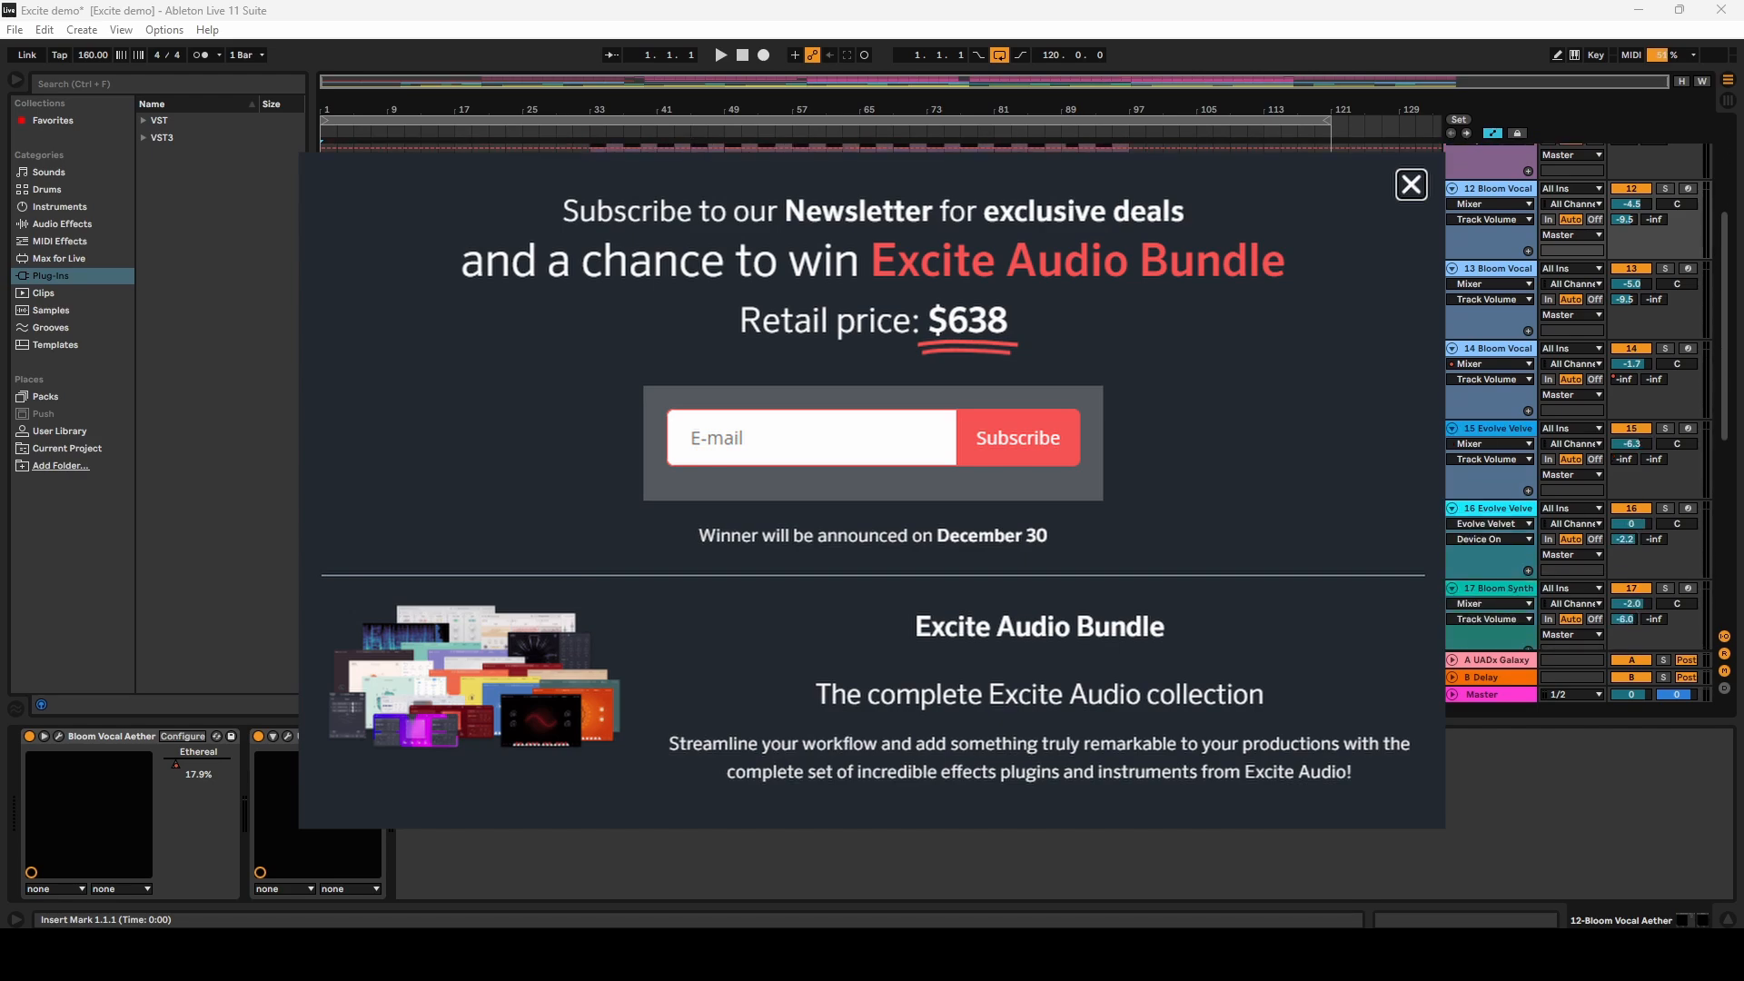
{"action": "scroll", "coordinate": [1581, 408], "scroll_direction": "up", "scroll_amount": 8}
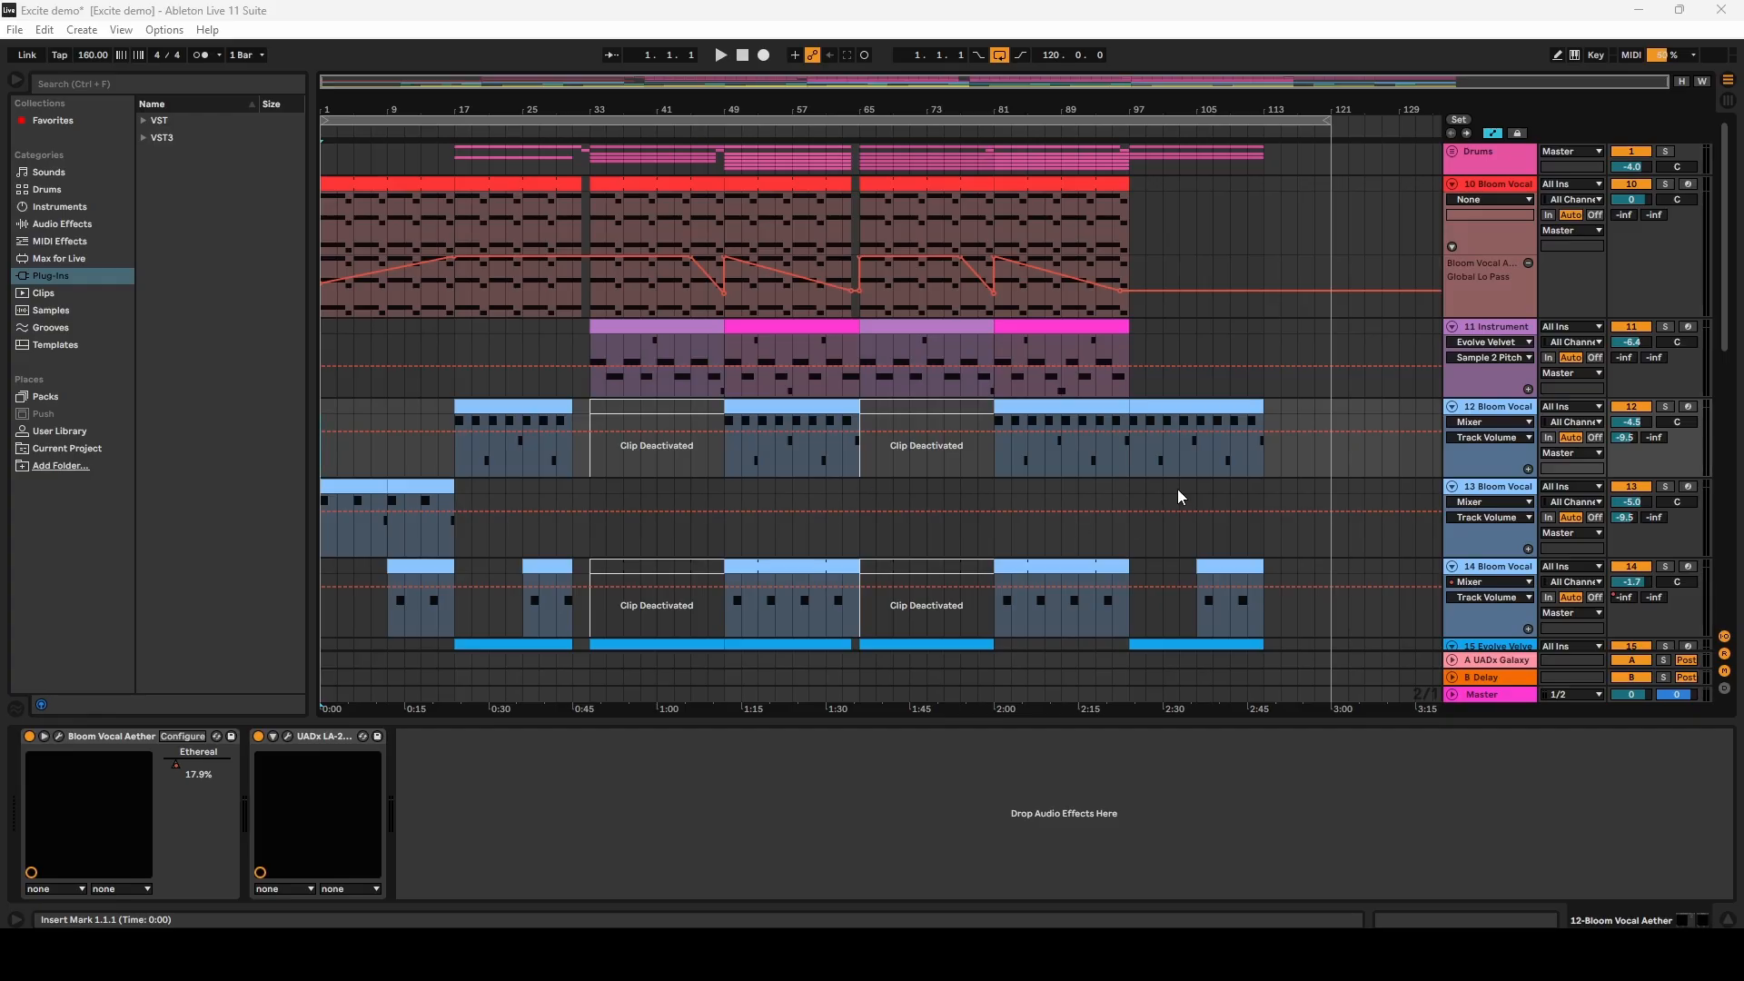
{"action": "scroll", "coordinate": [1078, 477], "scroll_direction": "down", "scroll_amount": 5}
{"action": "scroll", "coordinate": [767, 444], "scroll_direction": "down", "scroll_amount": 4}
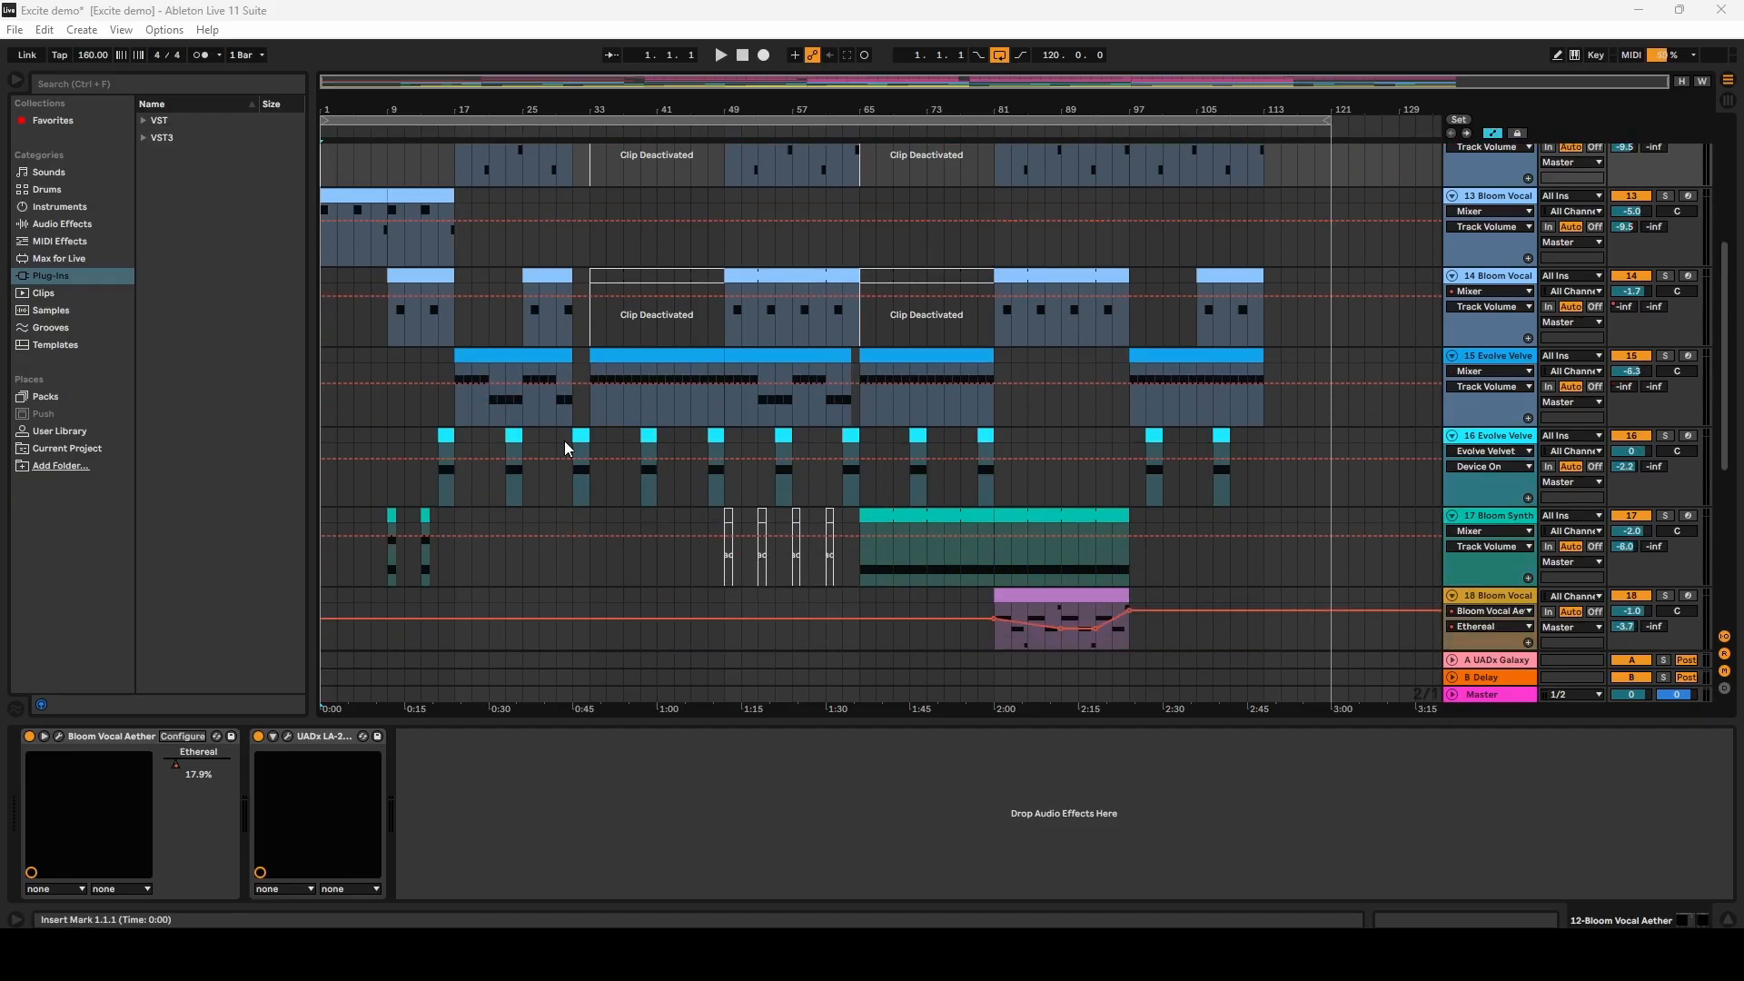
{"action": "scroll", "coordinate": [564, 439], "scroll_direction": "up", "scroll_amount": 9}
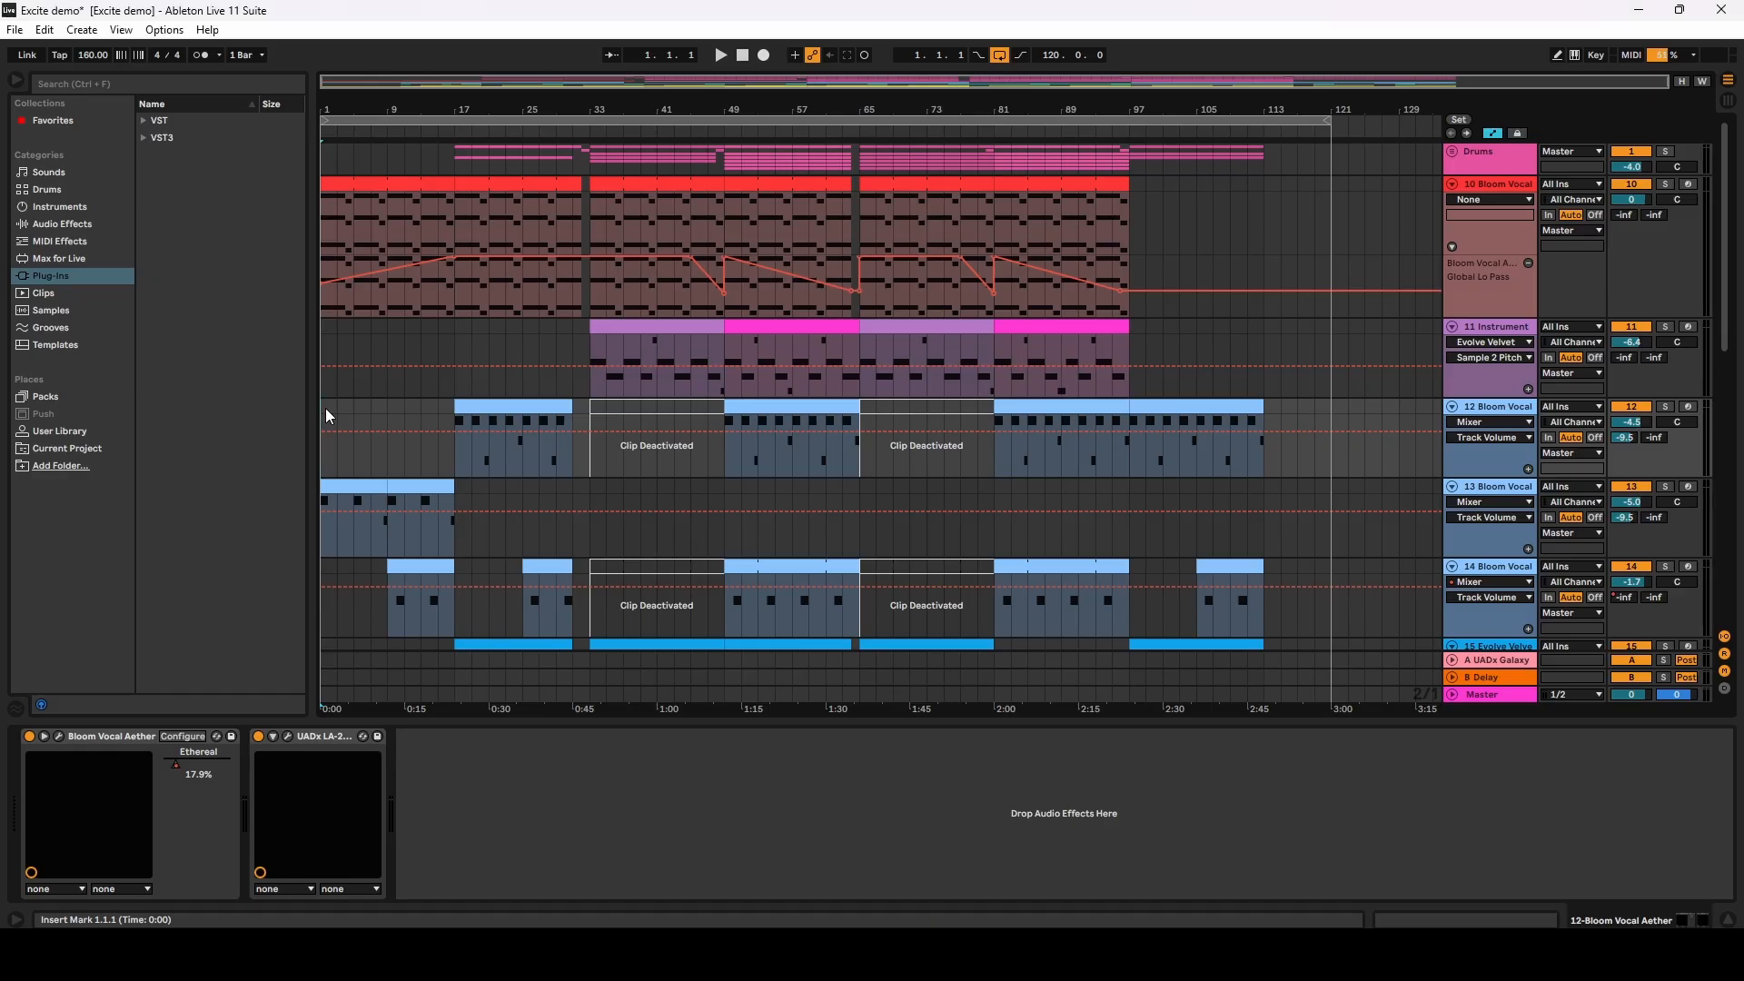
{"action": "key", "text": "space"}
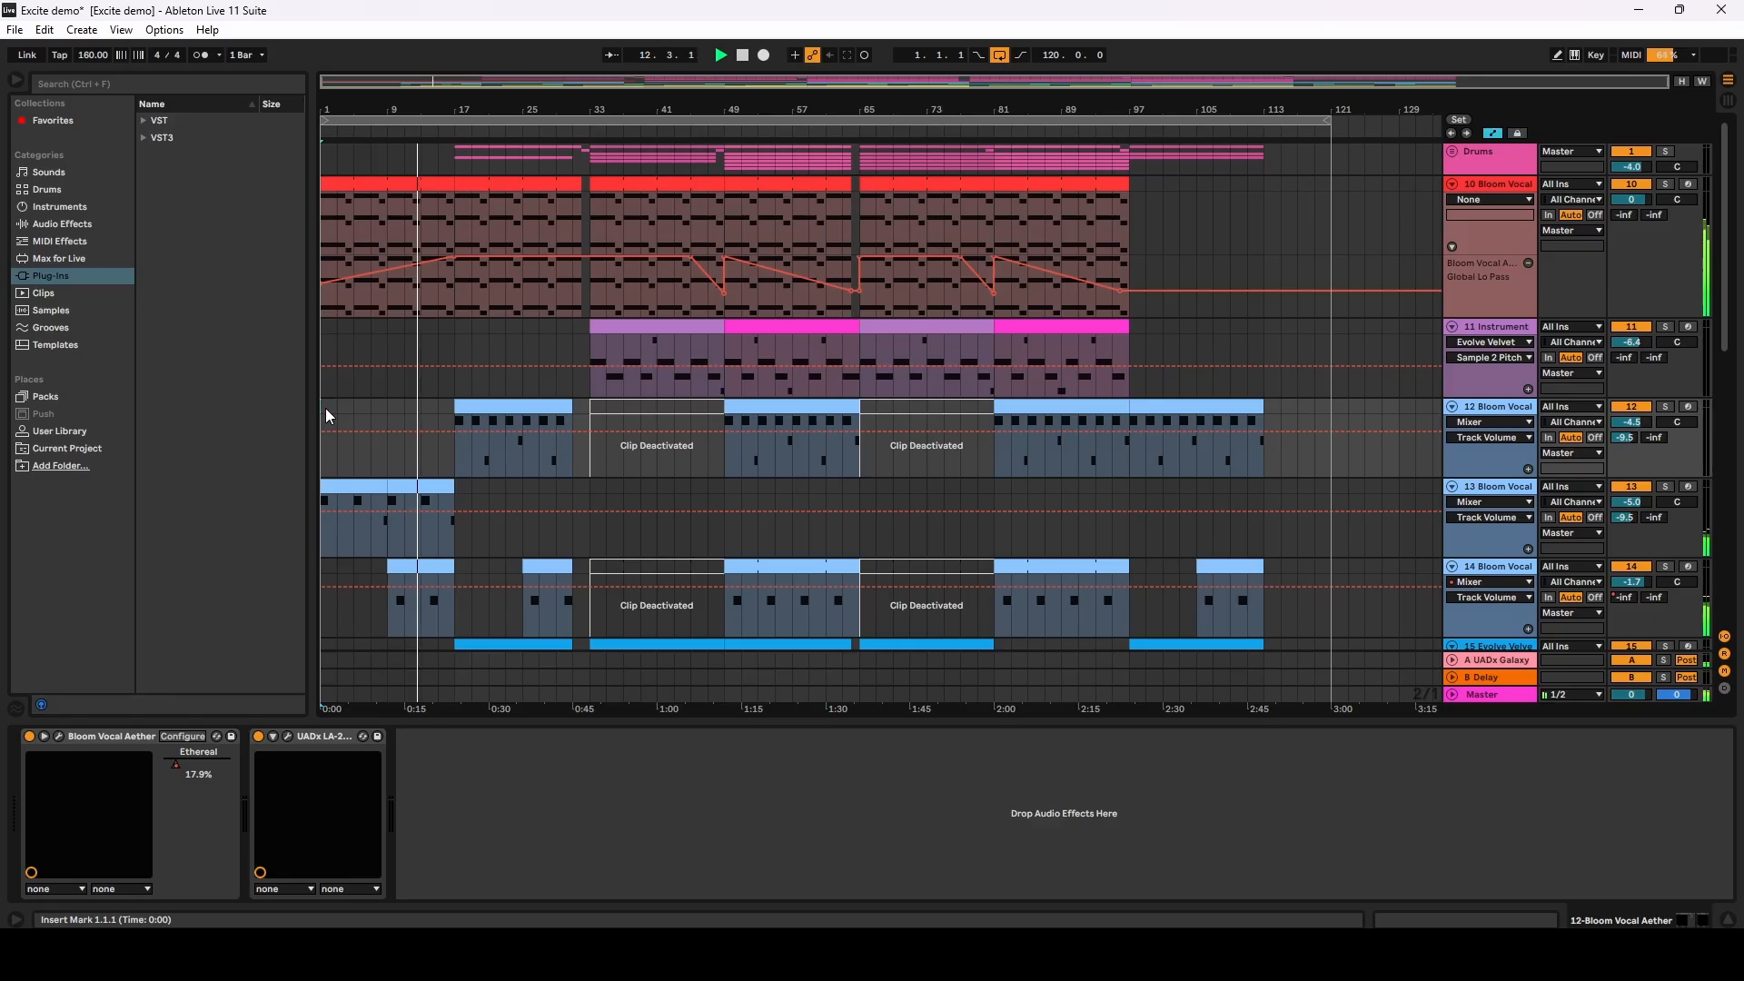
{"action": "left_click", "coordinate": [1452, 152]}
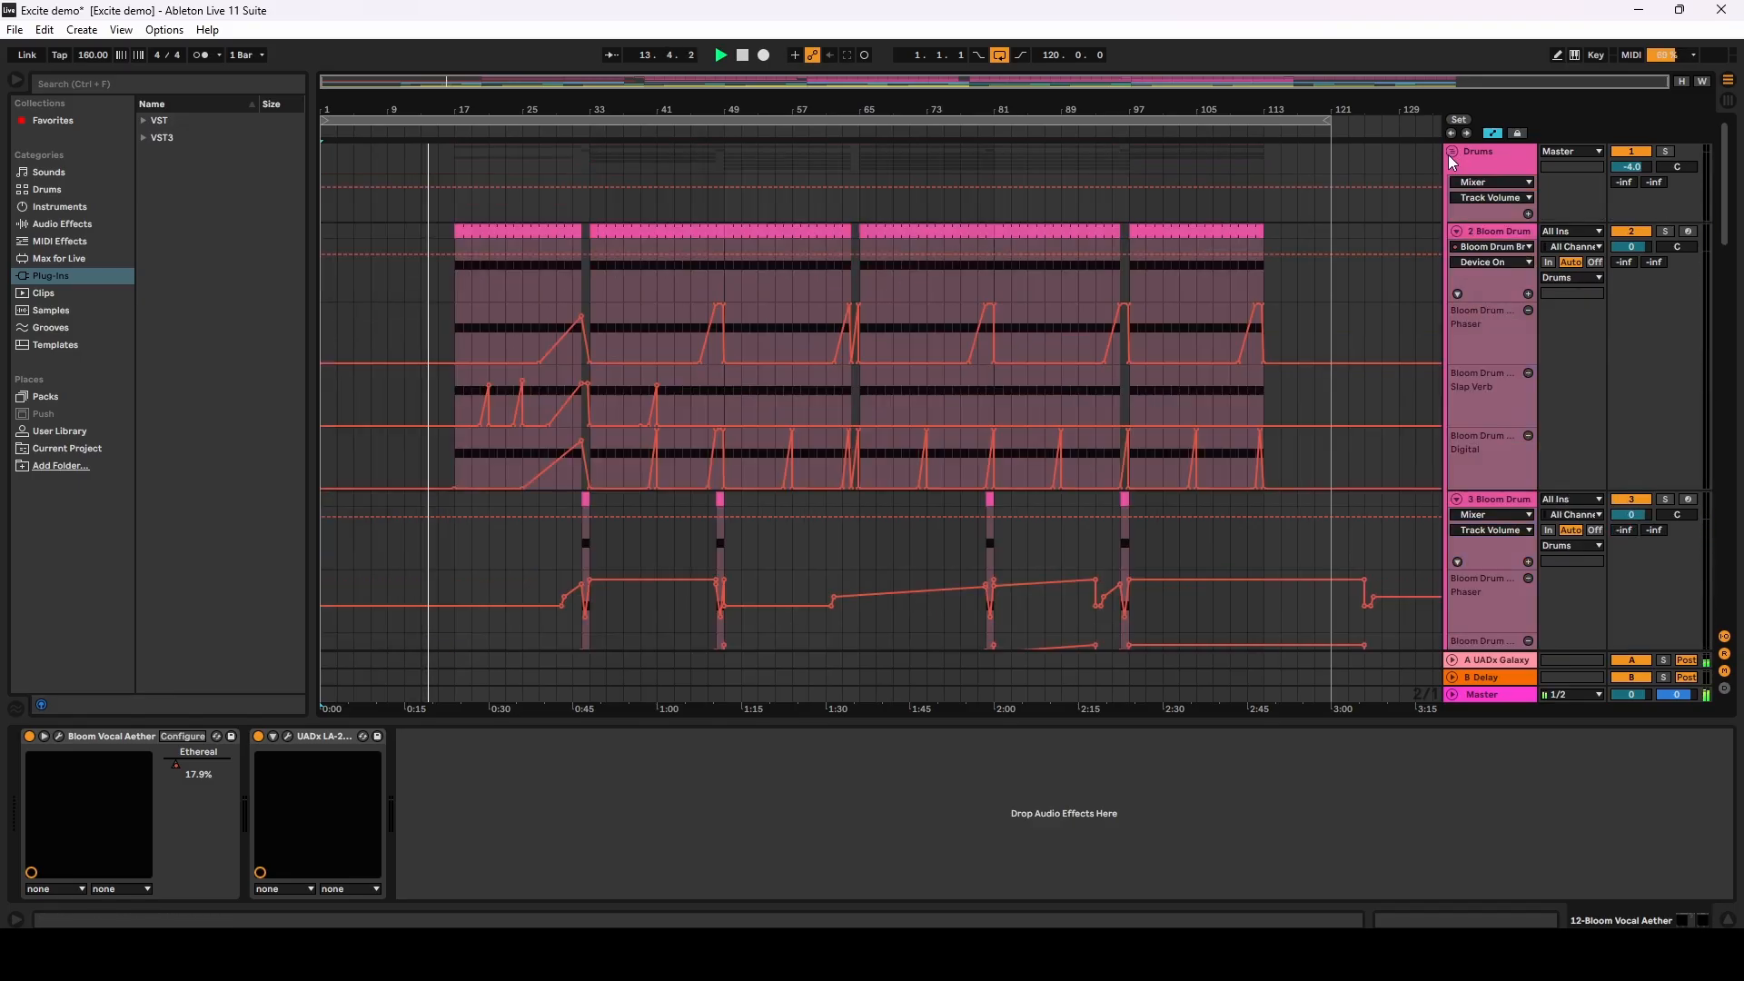
Step: Examine the clips and automation from the Bloom Drum tracks down to the frozen Bloom Vocal and Evolve Velvet tracks during playback
{"action": "scroll", "coordinate": [1430, 212], "scroll_direction": "down", "scroll_amount": 2}
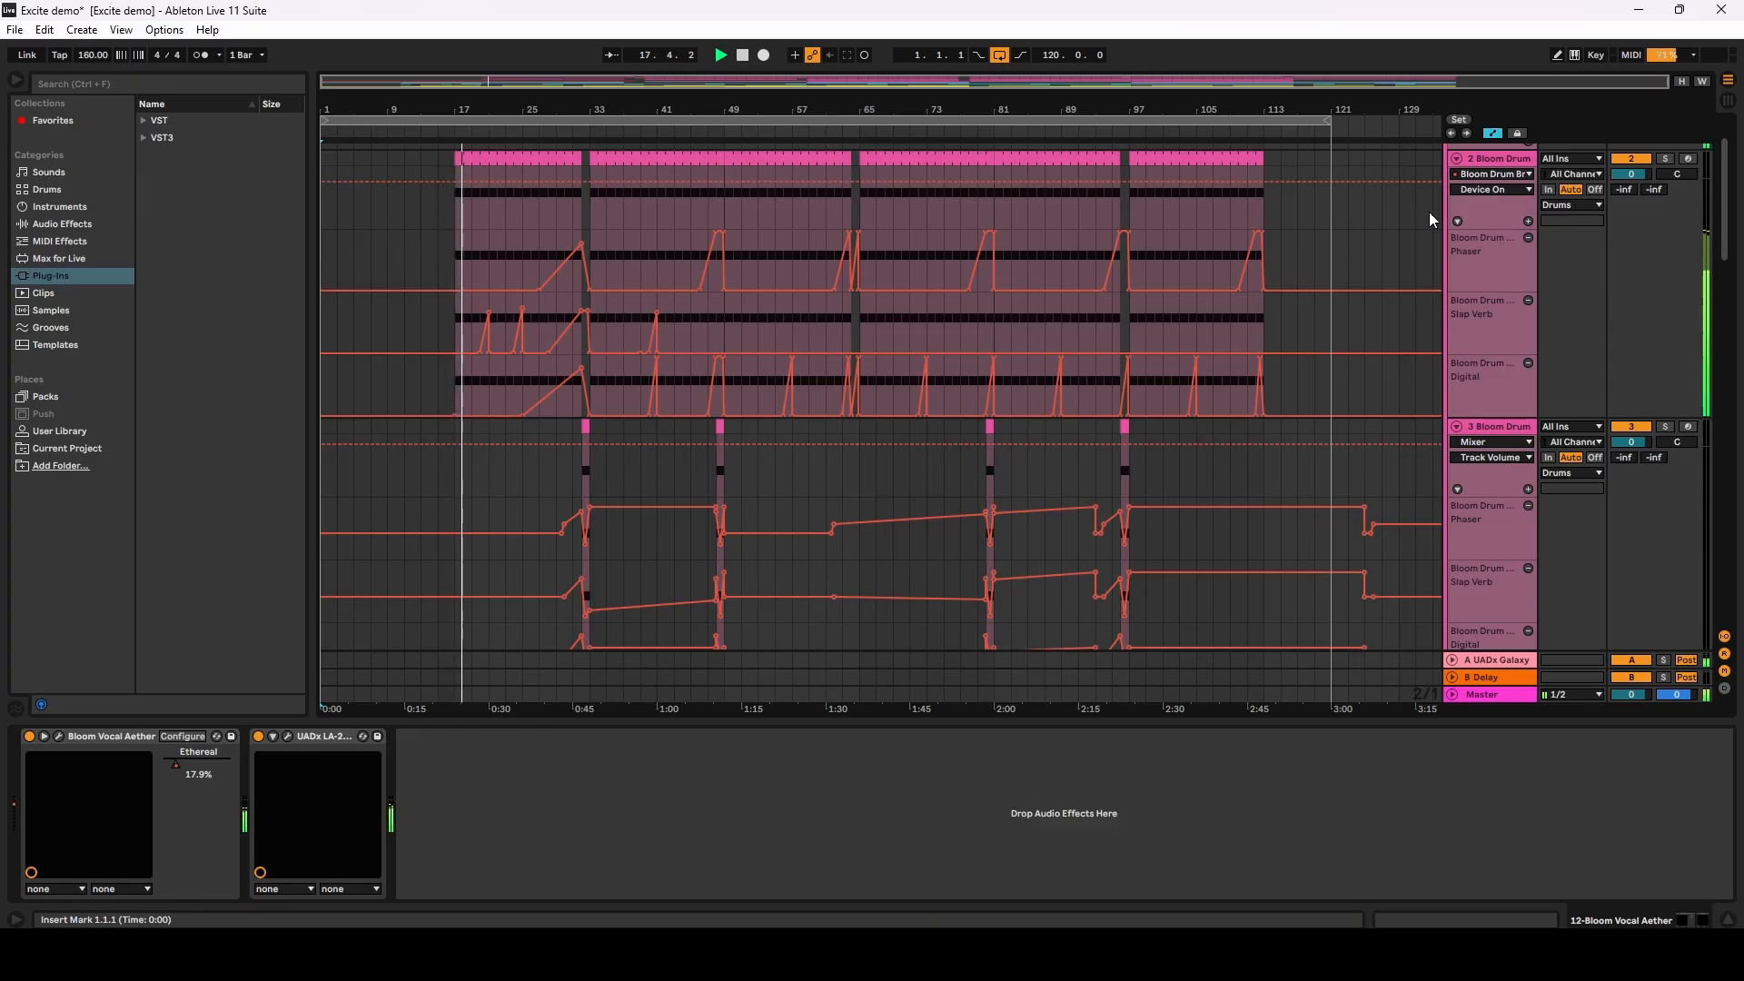
{"action": "scroll", "coordinate": [1274, 236], "scroll_direction": "down", "scroll_amount": 6}
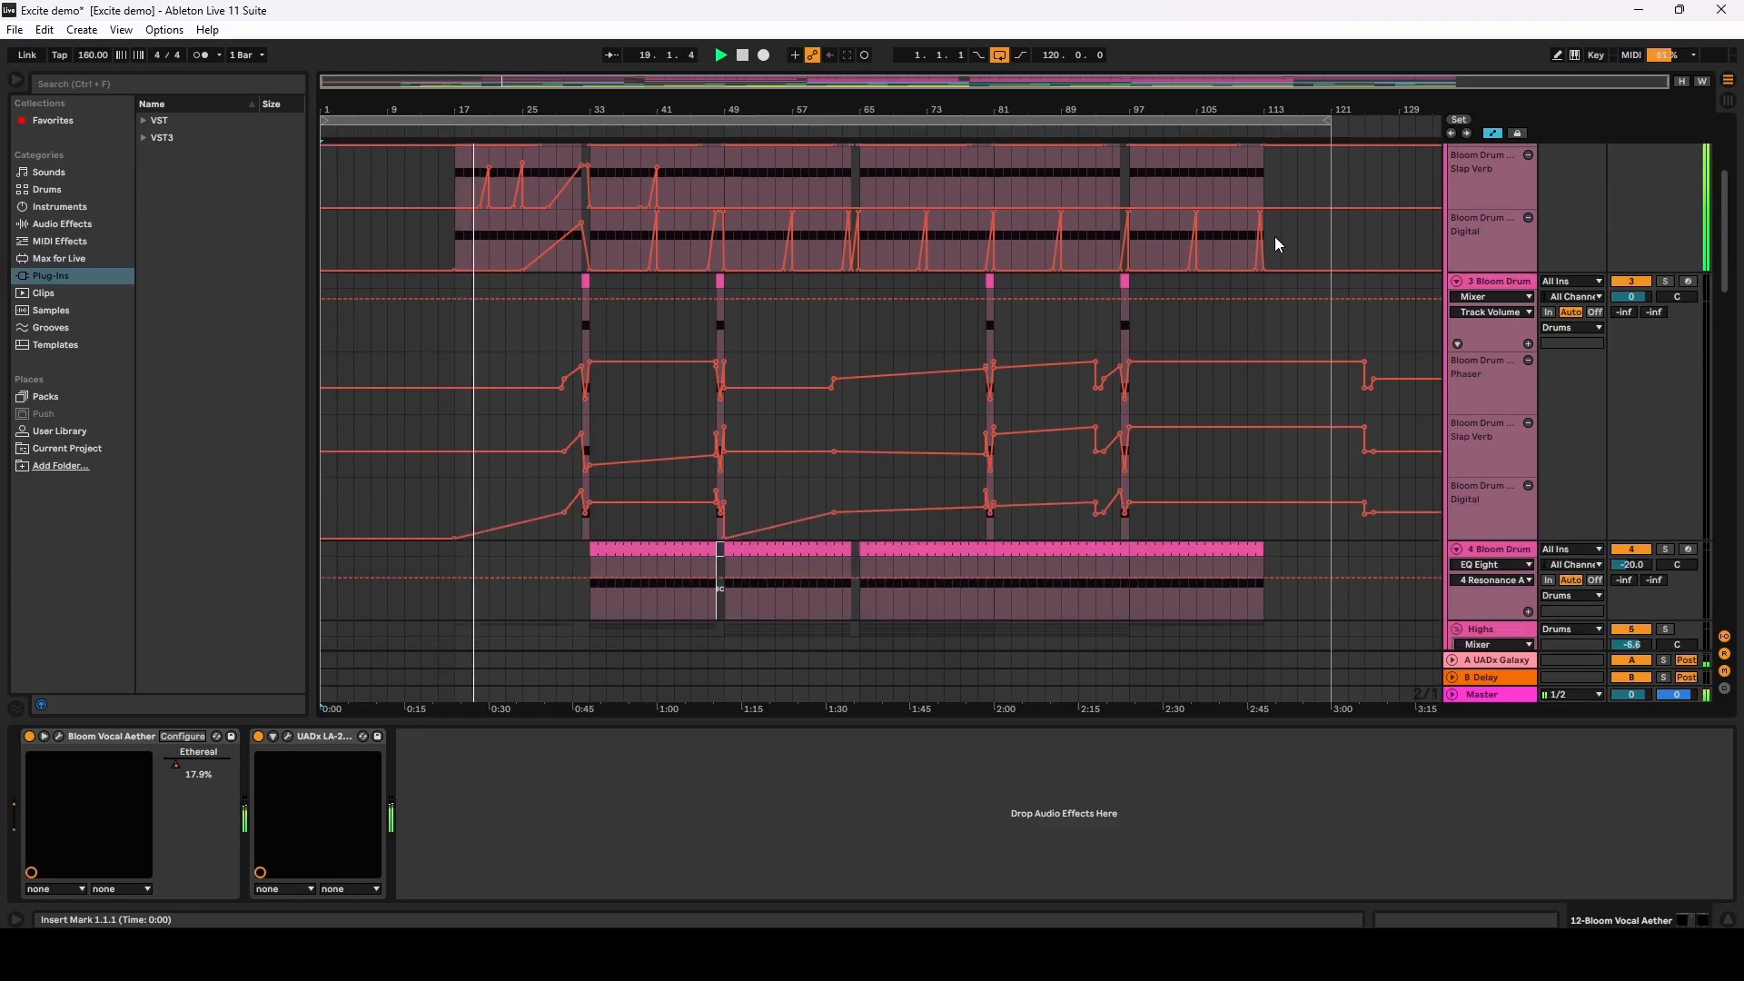
{"action": "scroll", "coordinate": [1272, 242], "scroll_direction": "down", "scroll_amount": 9}
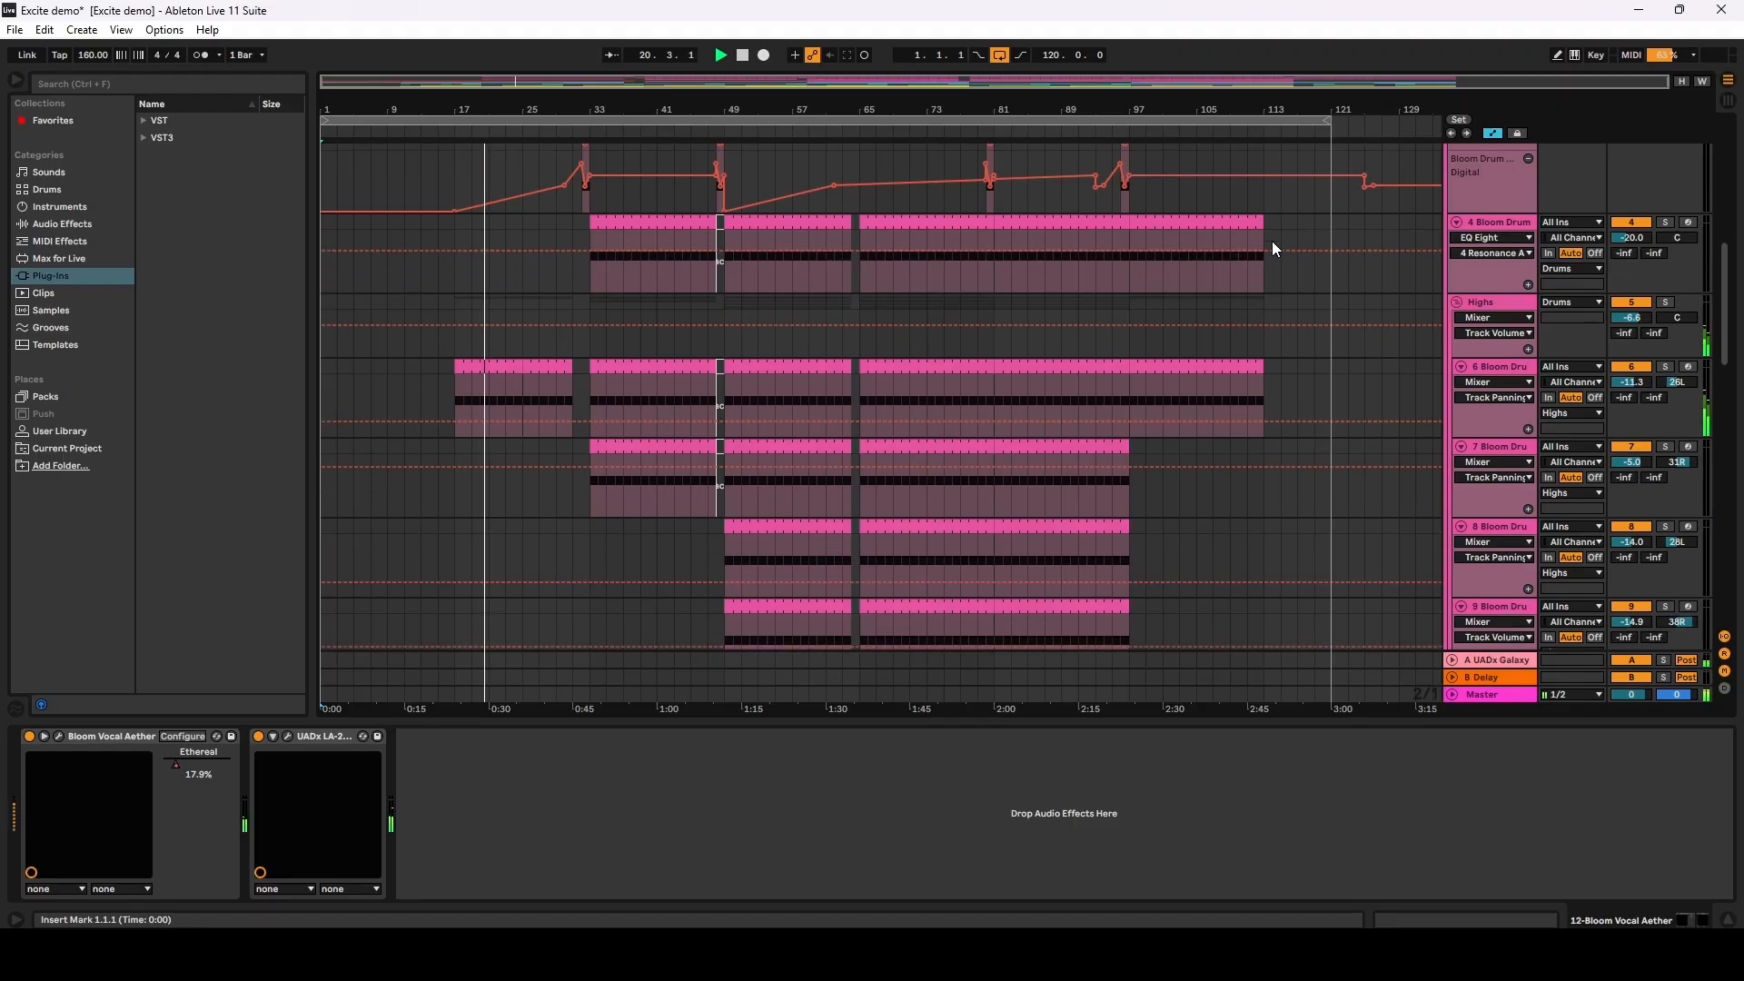
{"action": "scroll", "coordinate": [1271, 241], "scroll_direction": "down", "scroll_amount": 8}
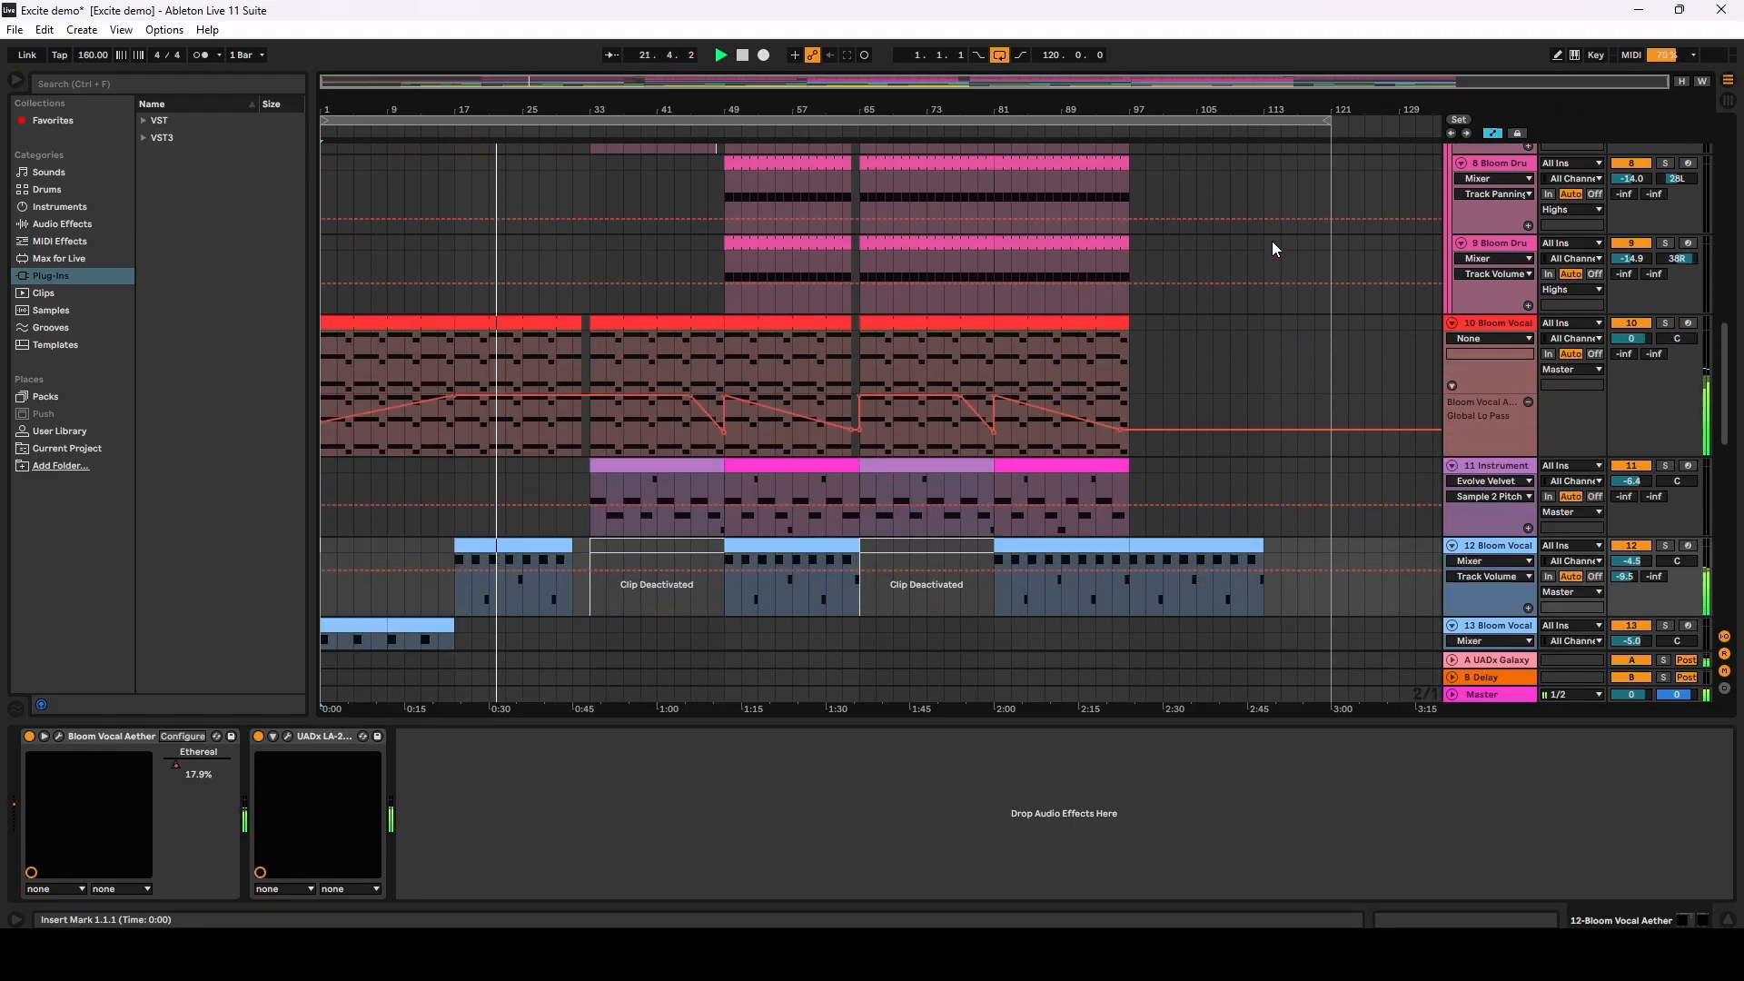
{"action": "scroll", "coordinate": [1272, 241], "scroll_direction": "down", "scroll_amount": 7}
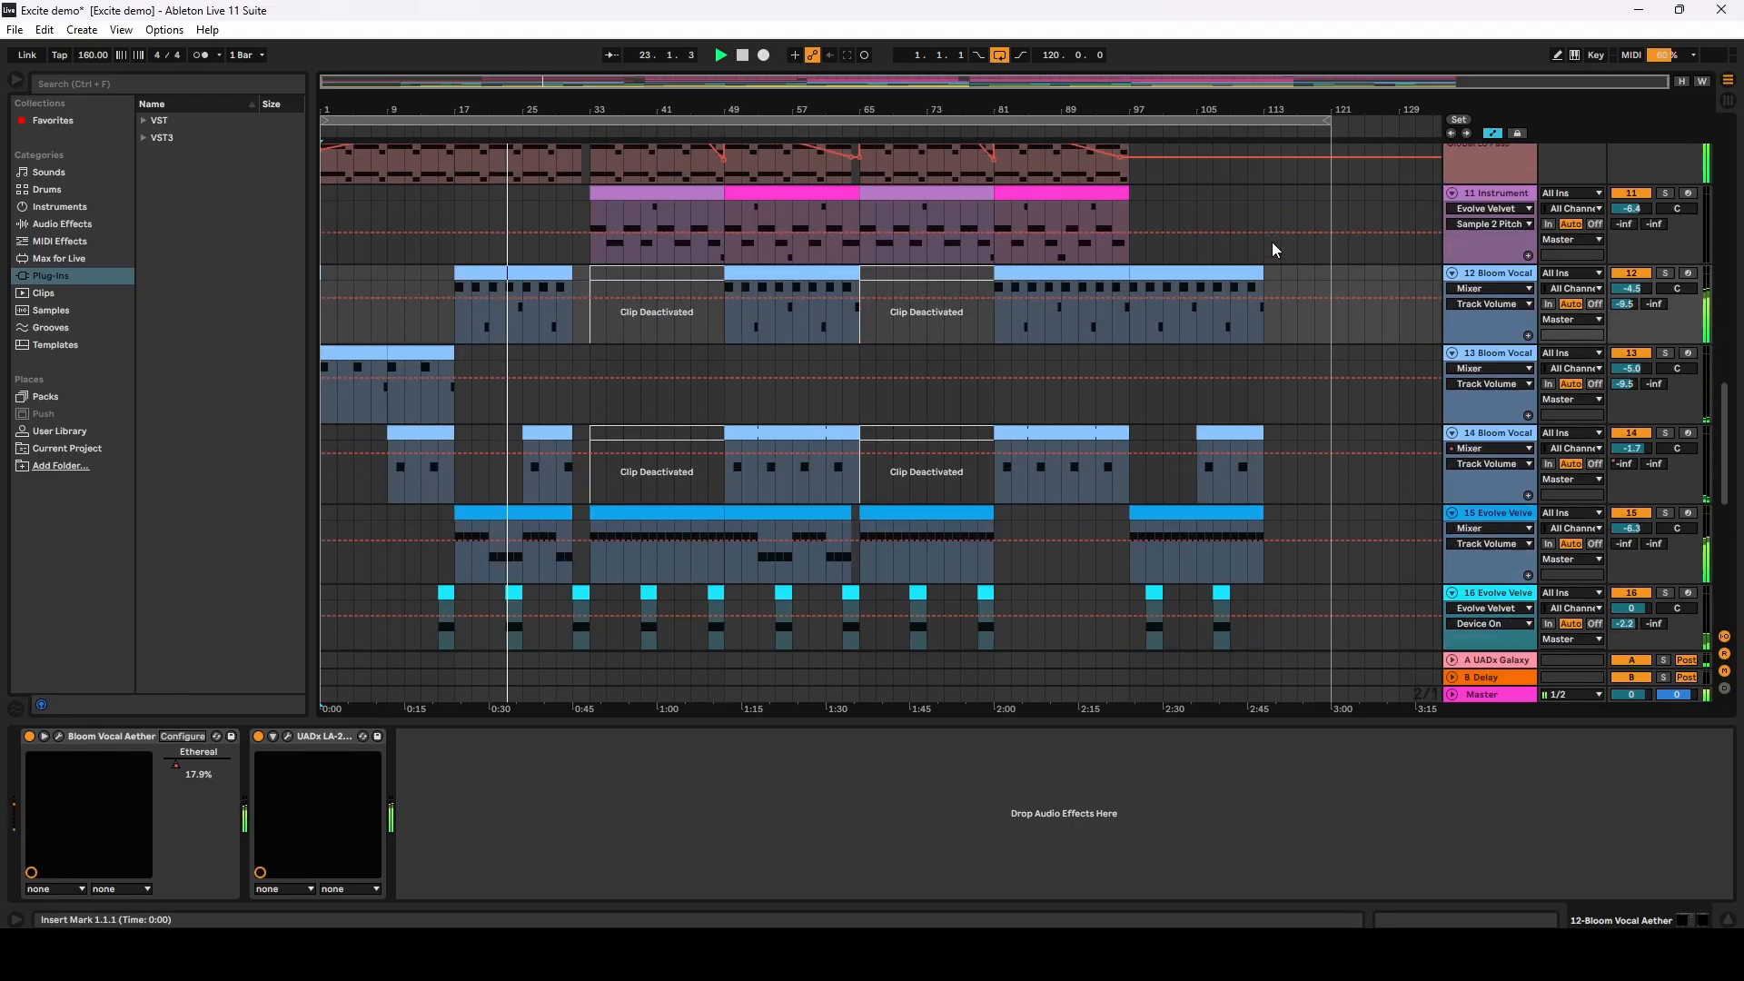
{"action": "scroll", "coordinate": [1271, 242], "scroll_direction": "down", "scroll_amount": 2}
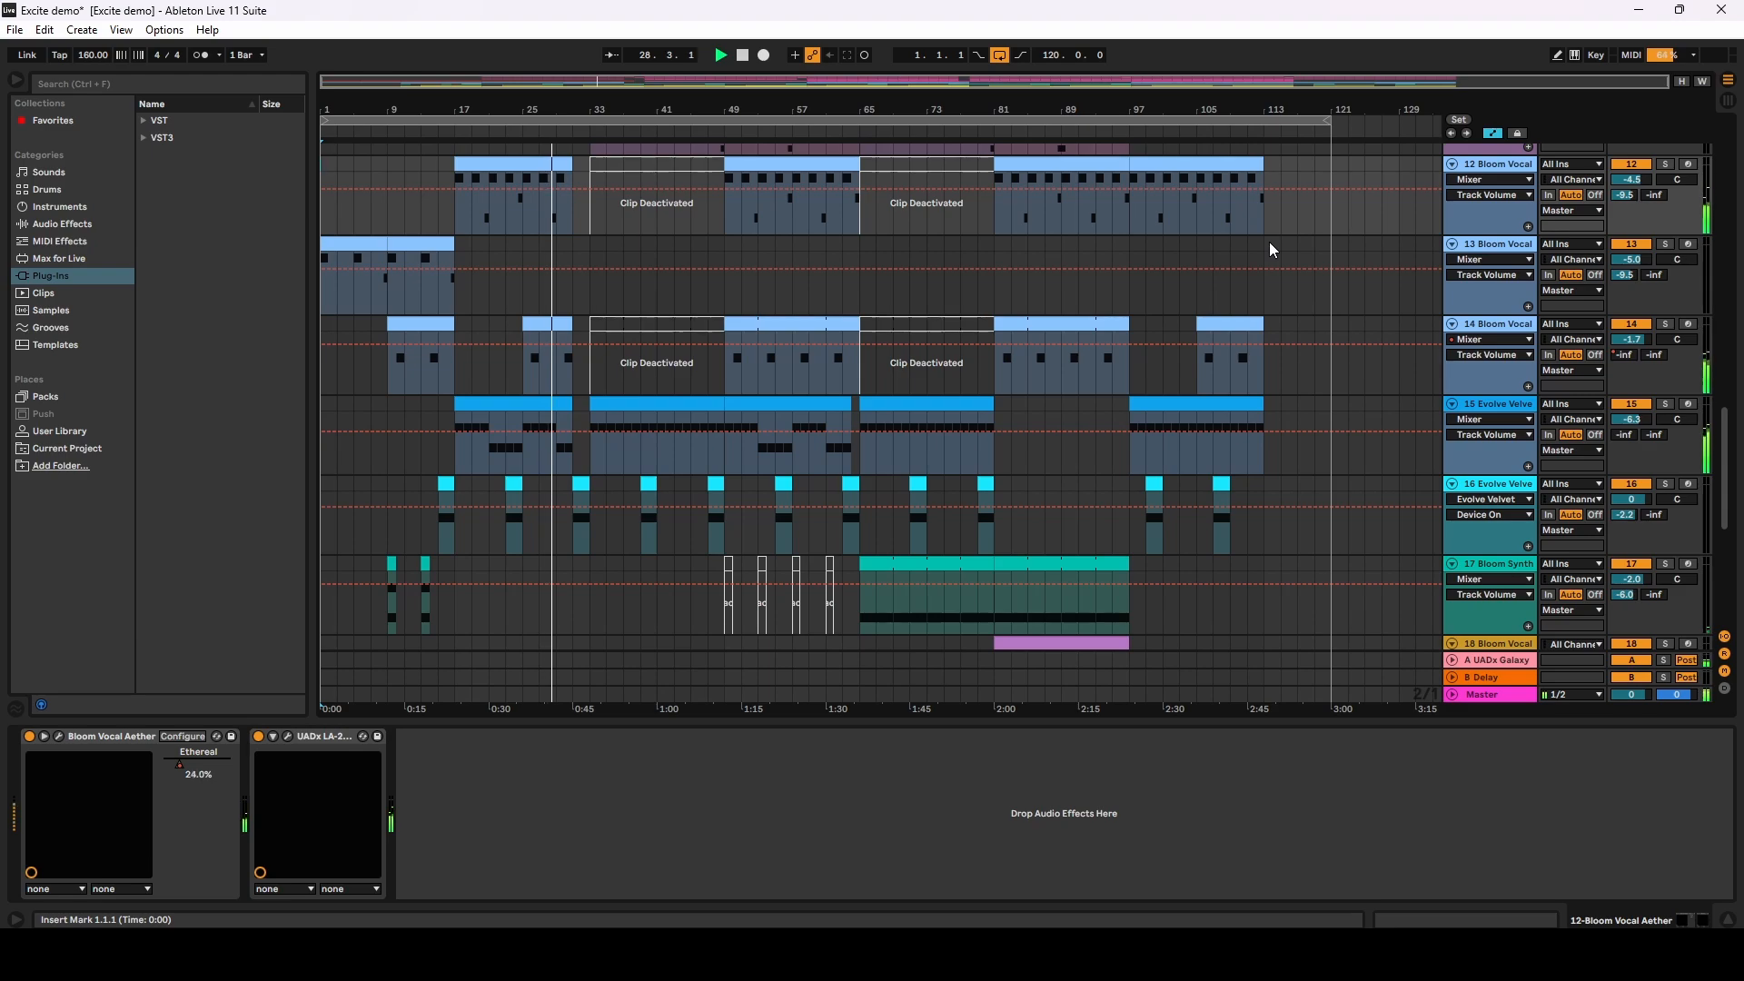
{"action": "scroll", "coordinate": [1268, 242], "scroll_direction": "down", "scroll_amount": 5}
{"action": "scroll", "coordinate": [1268, 243], "scroll_direction": "down", "scroll_amount": 4}
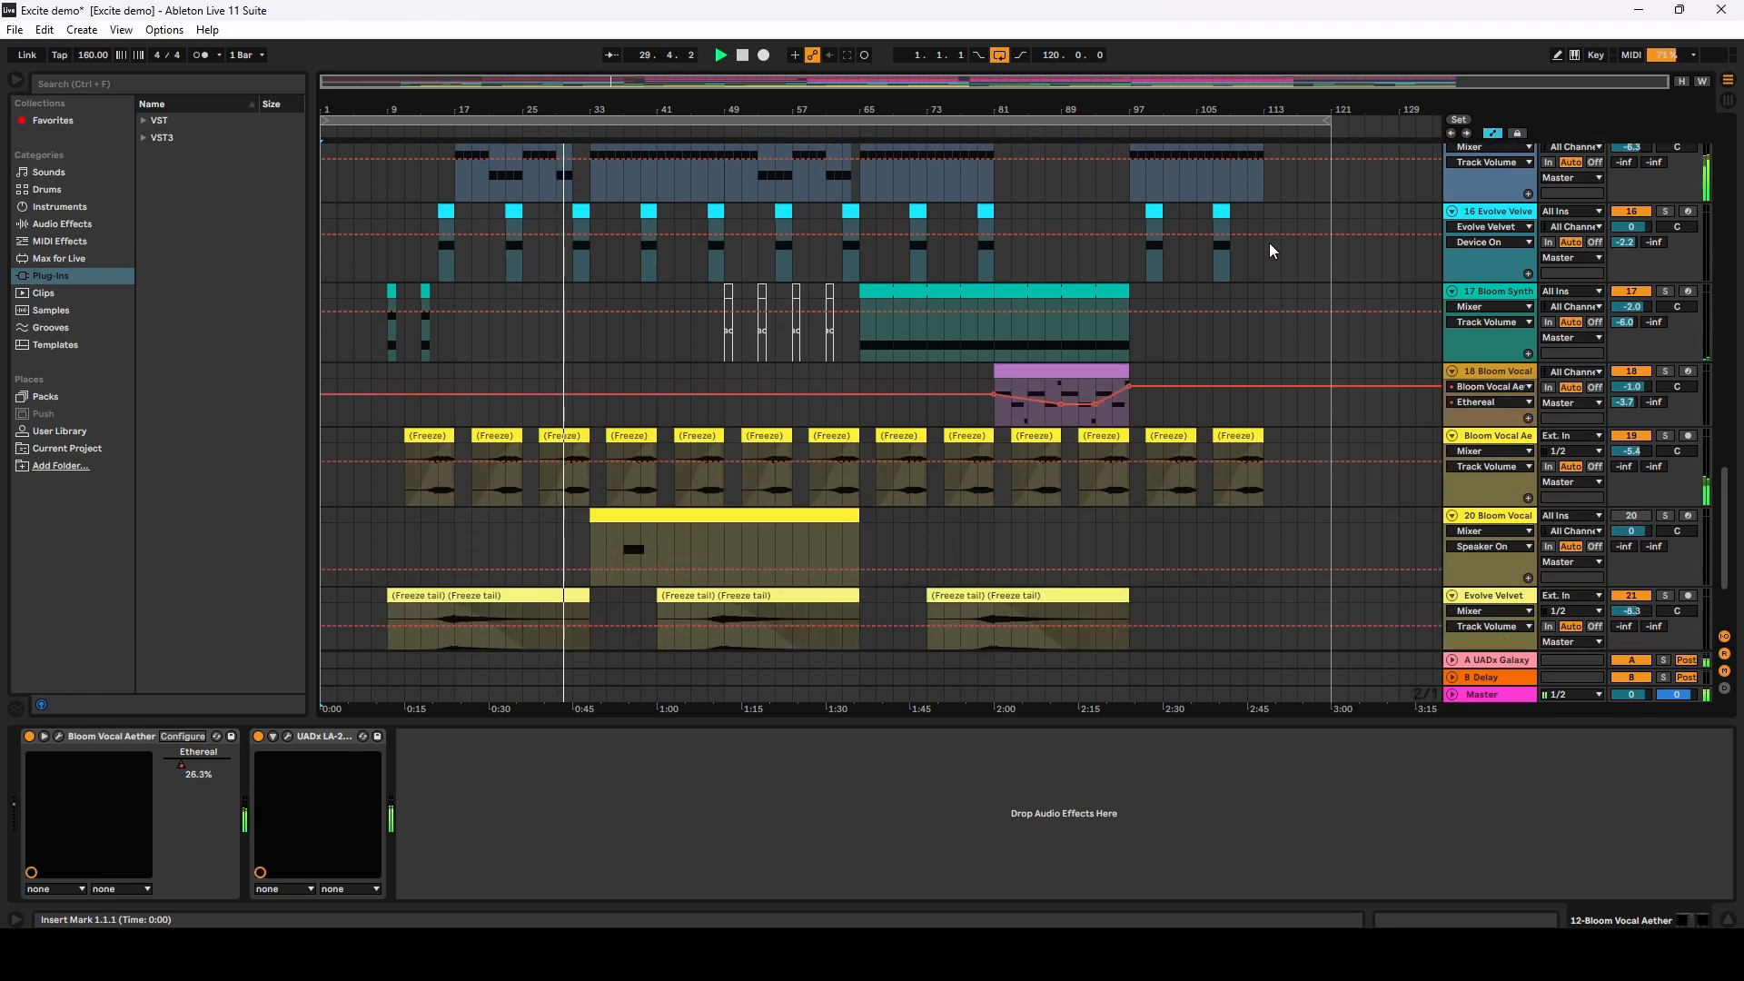
Step: Review the drum tracks' effect automation, the Highs group and the melodic tracks again, then return to the Drums group
{"action": "scroll", "coordinate": [1268, 243], "scroll_direction": "up", "scroll_amount": 20}
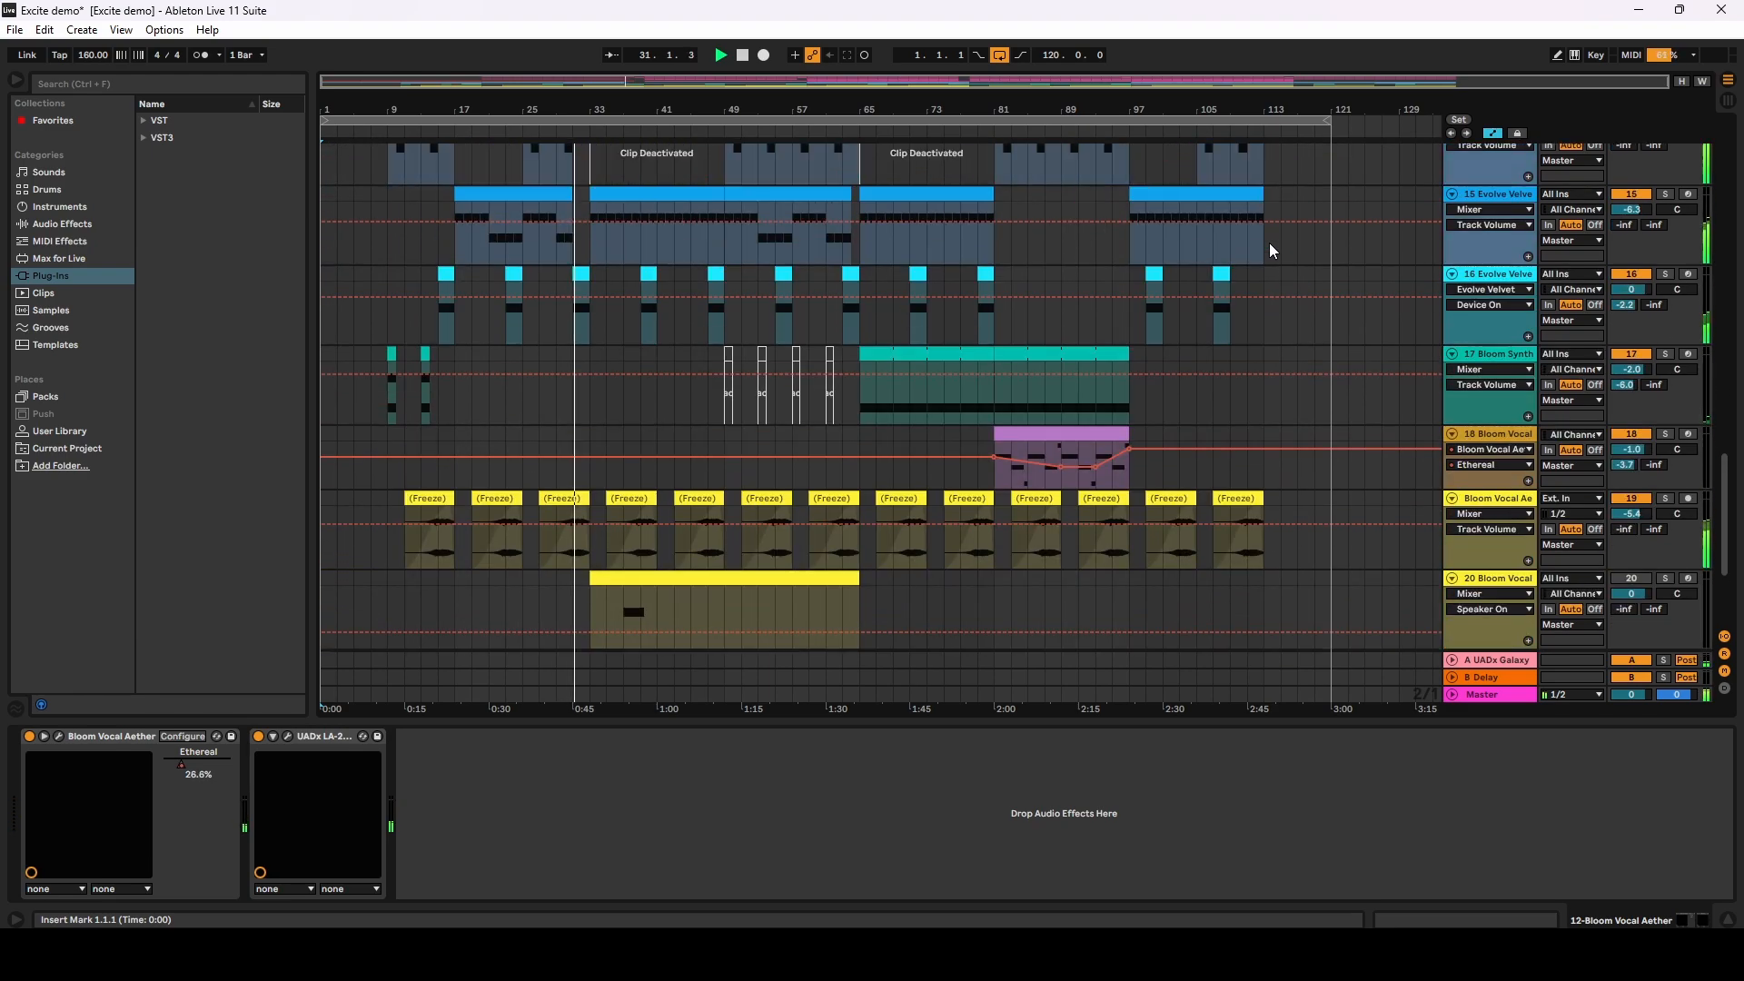
{"action": "scroll", "coordinate": [1268, 242], "scroll_direction": "up", "scroll_amount": 12}
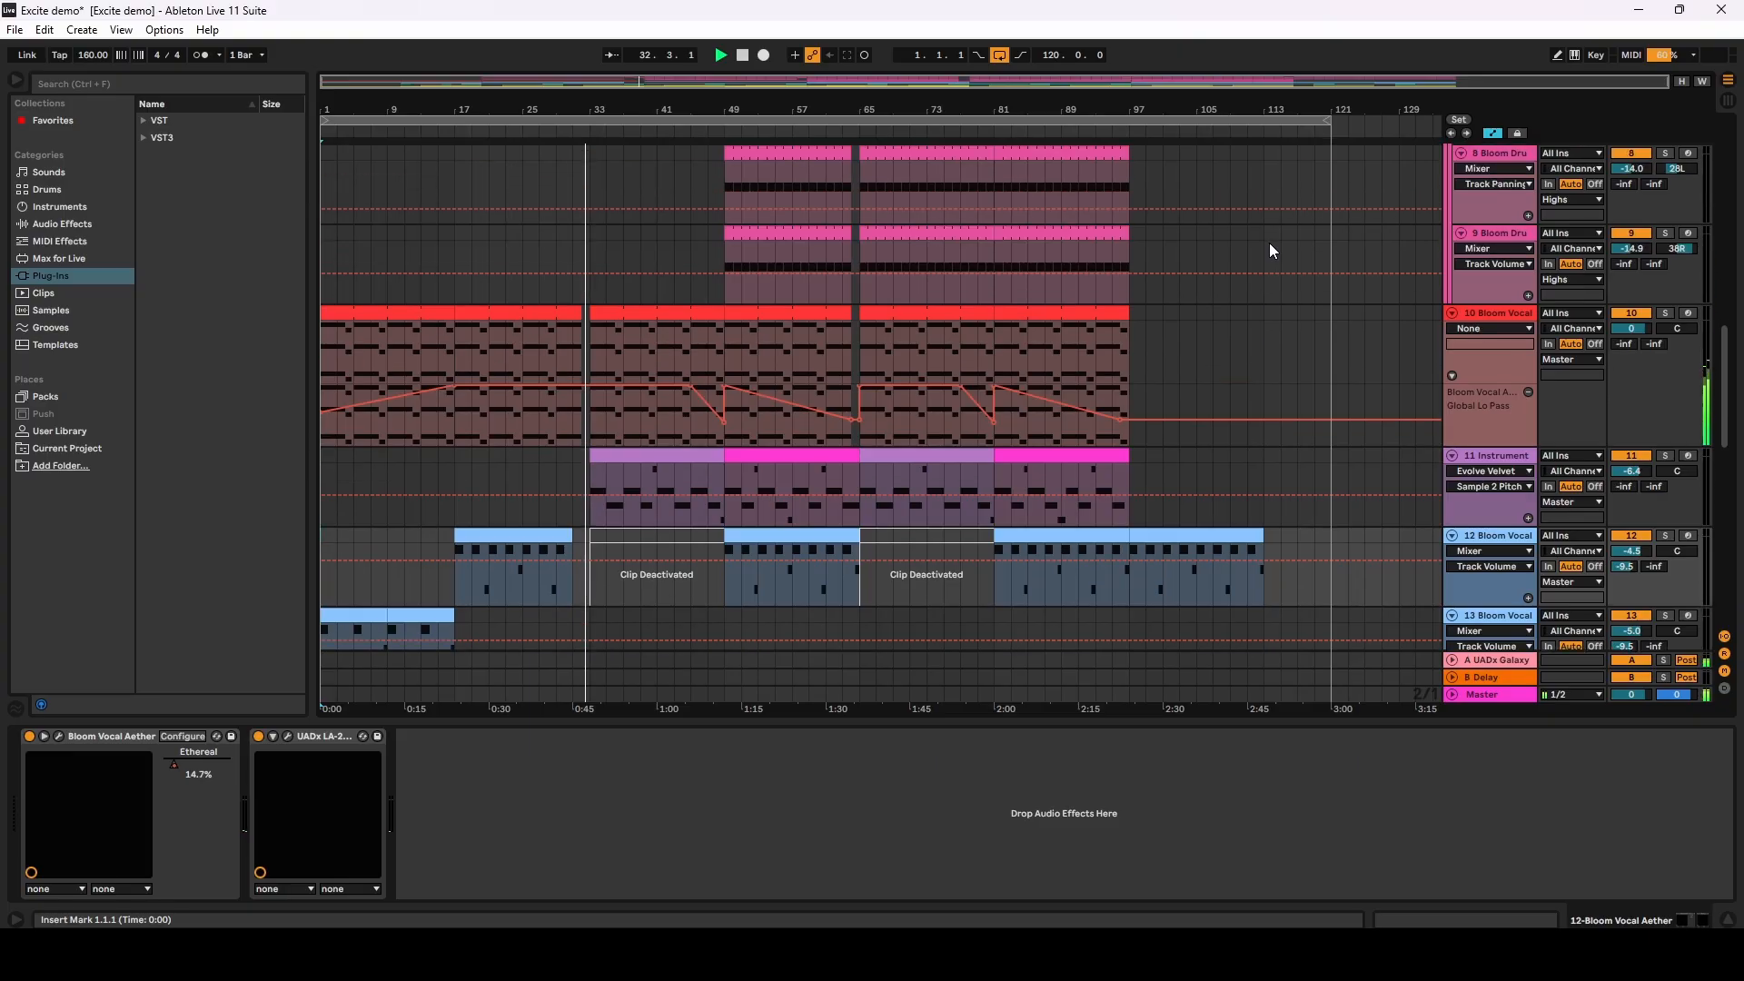
{"action": "scroll", "coordinate": [1268, 243], "scroll_direction": "up", "scroll_amount": 10}
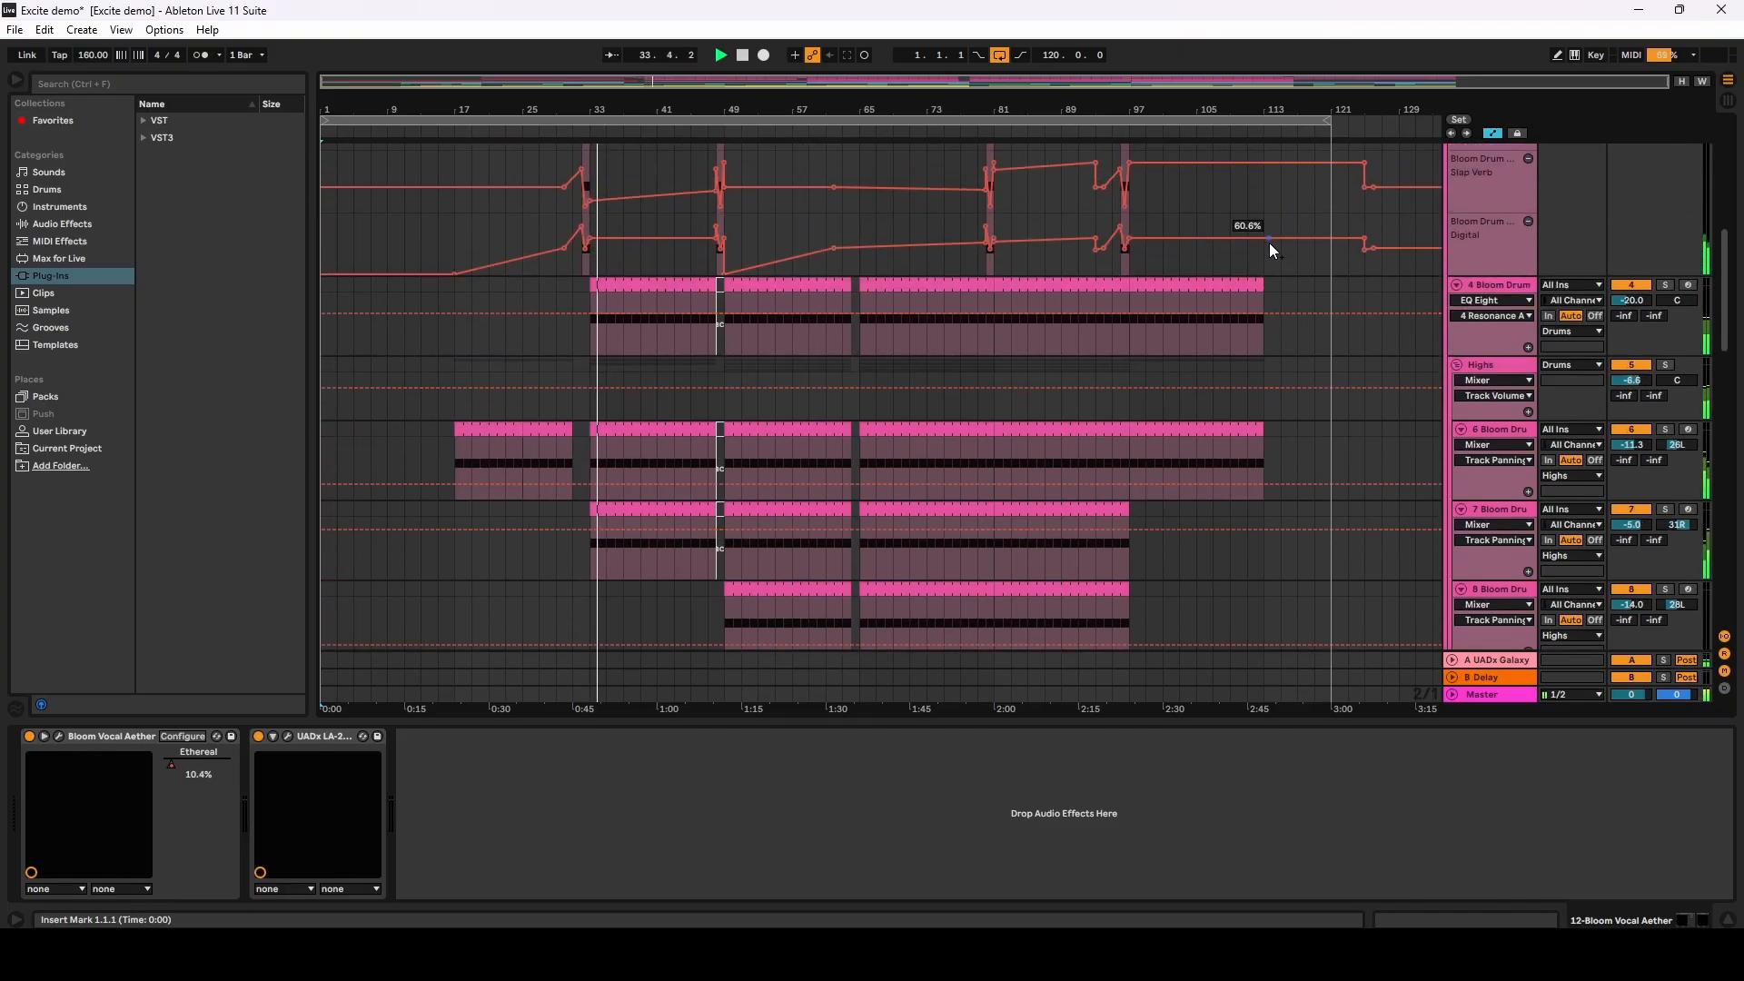
{"action": "scroll", "coordinate": [1268, 242], "scroll_direction": "up", "scroll_amount": 3}
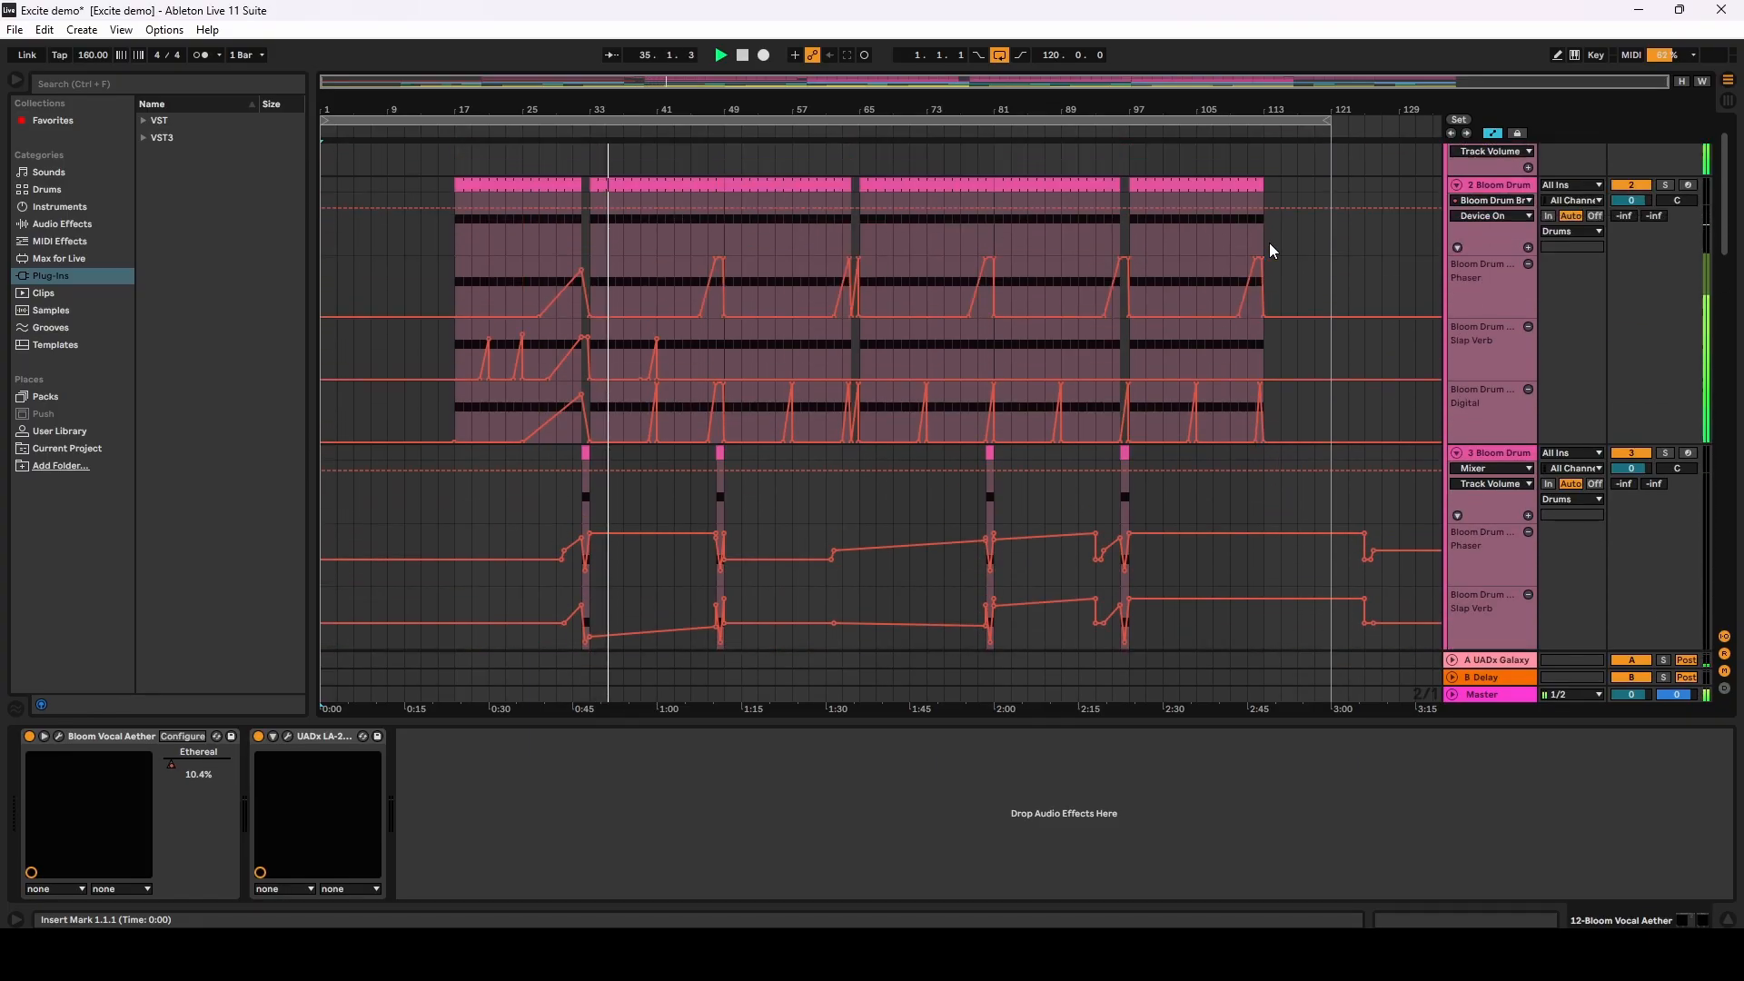
{"action": "scroll", "coordinate": [1268, 243], "scroll_direction": "down", "scroll_amount": 6}
{"action": "scroll", "coordinate": [1268, 245], "scroll_direction": "down", "scroll_amount": 15}
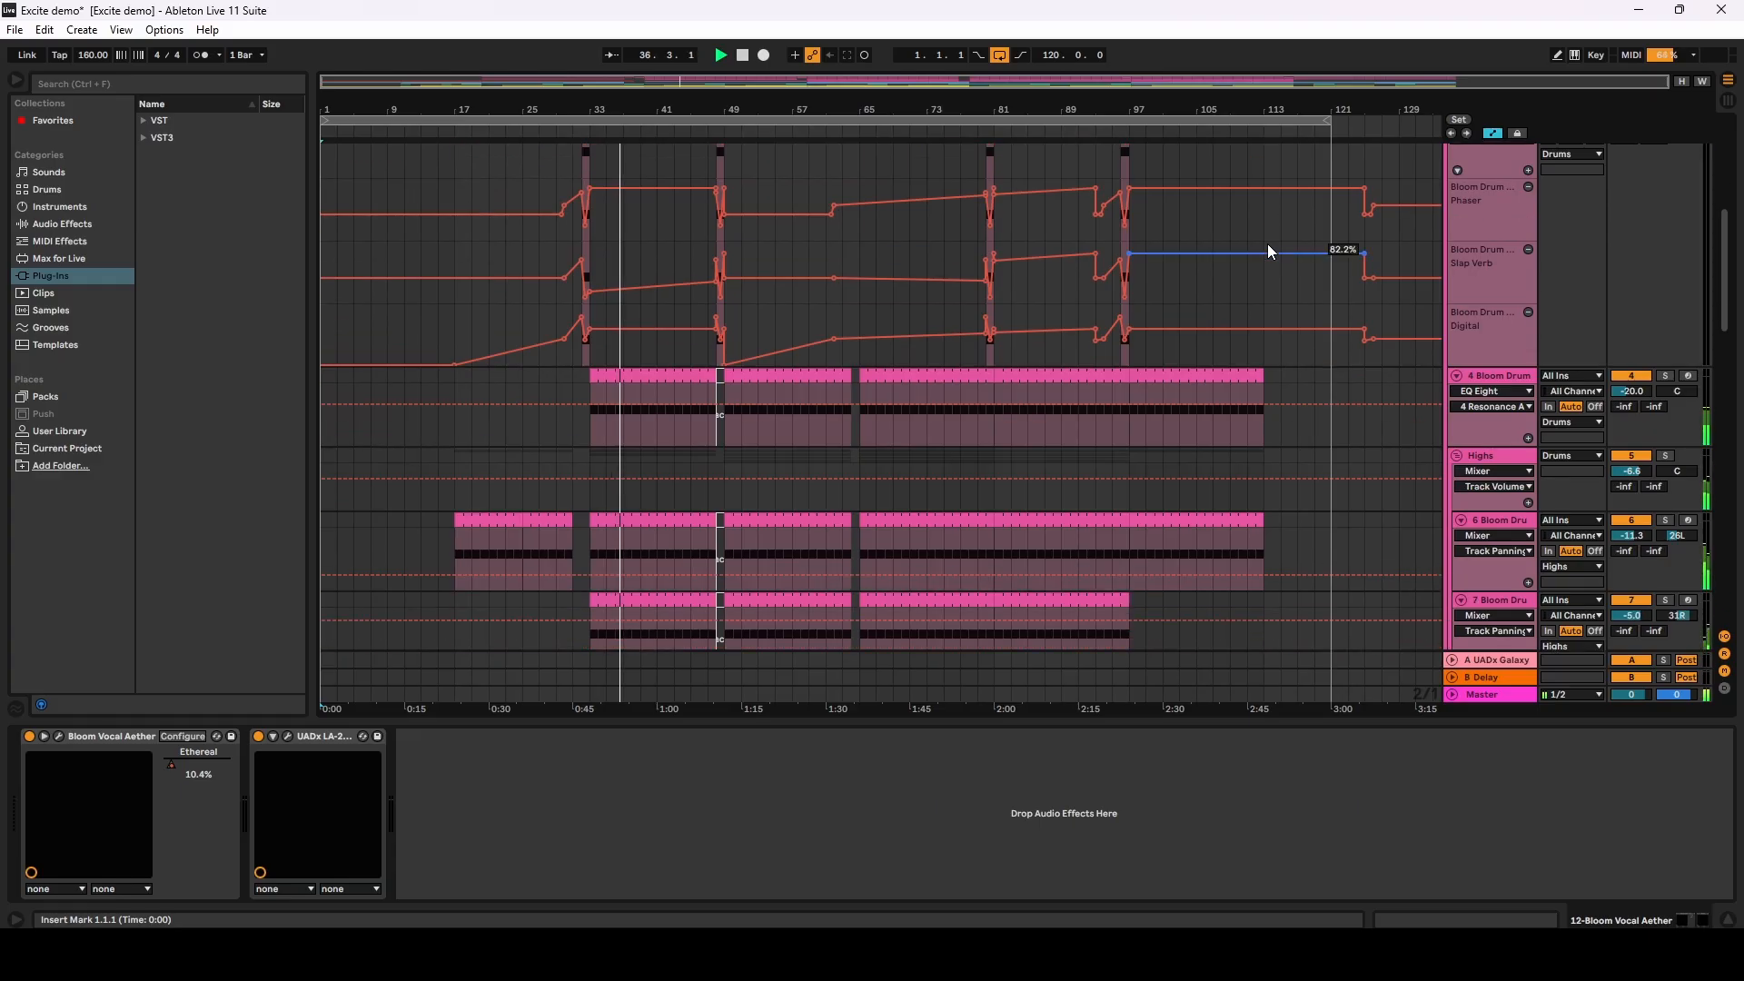
{"action": "scroll", "coordinate": [1267, 244], "scroll_direction": "down", "scroll_amount": 6}
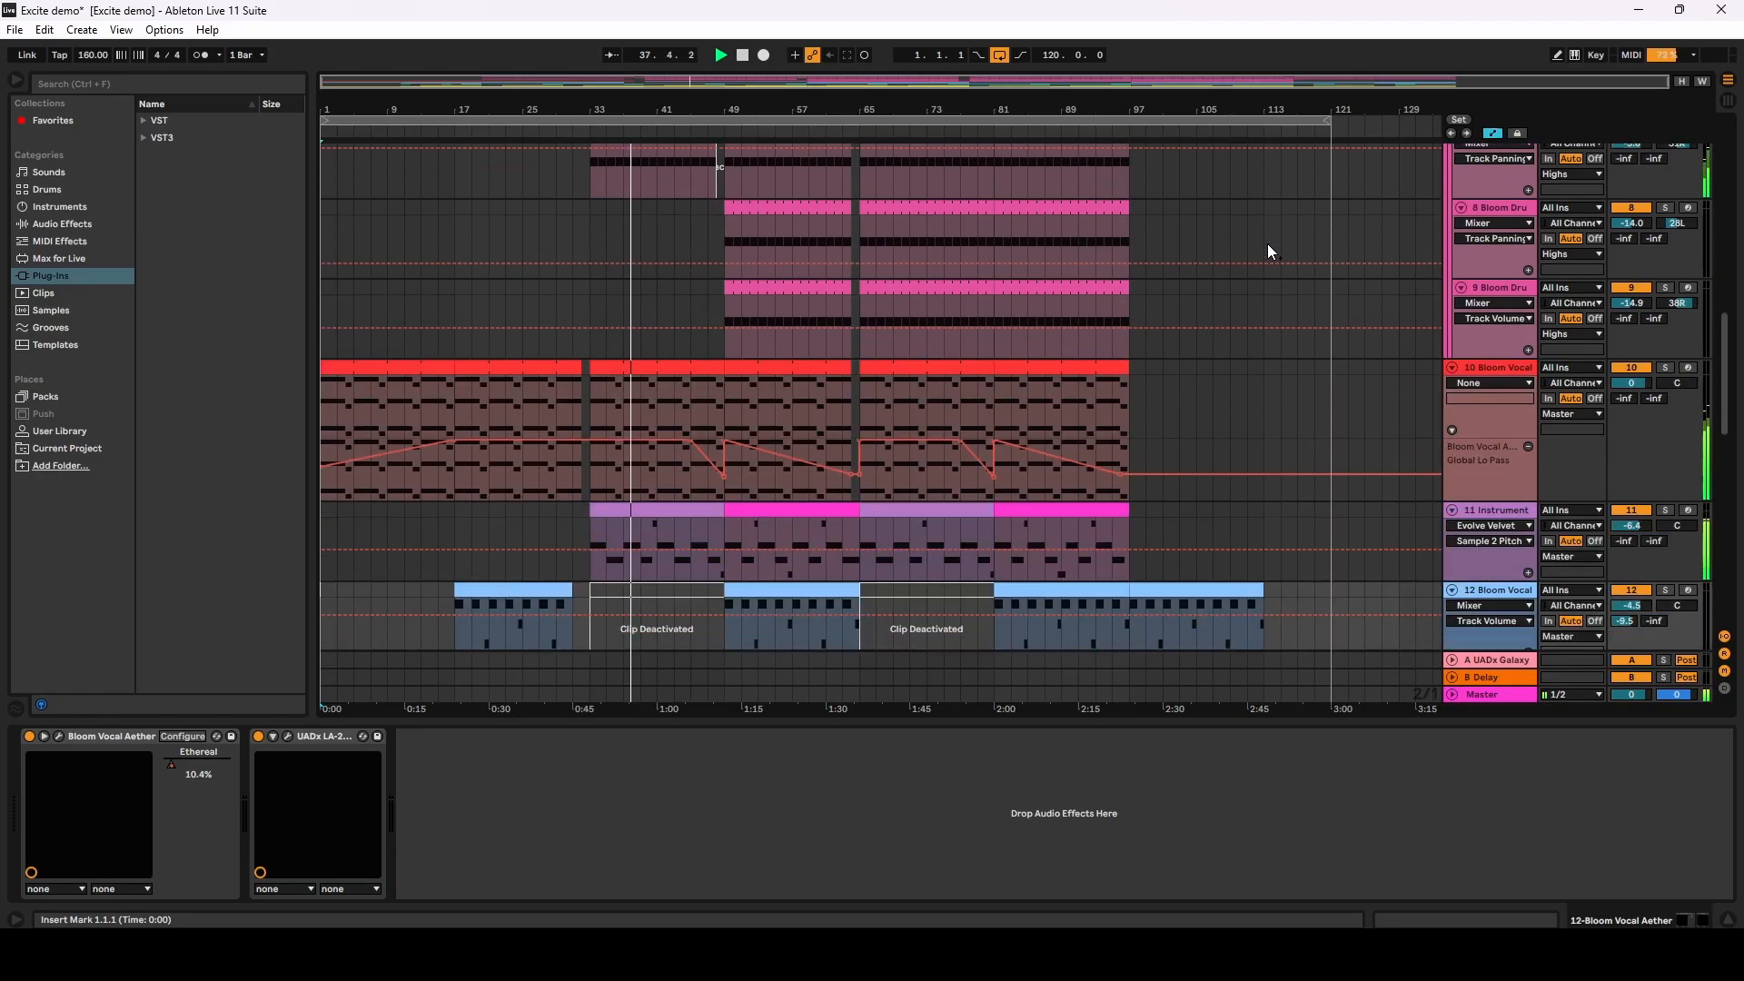
{"action": "scroll", "coordinate": [1268, 244], "scroll_direction": "down", "scroll_amount": 8}
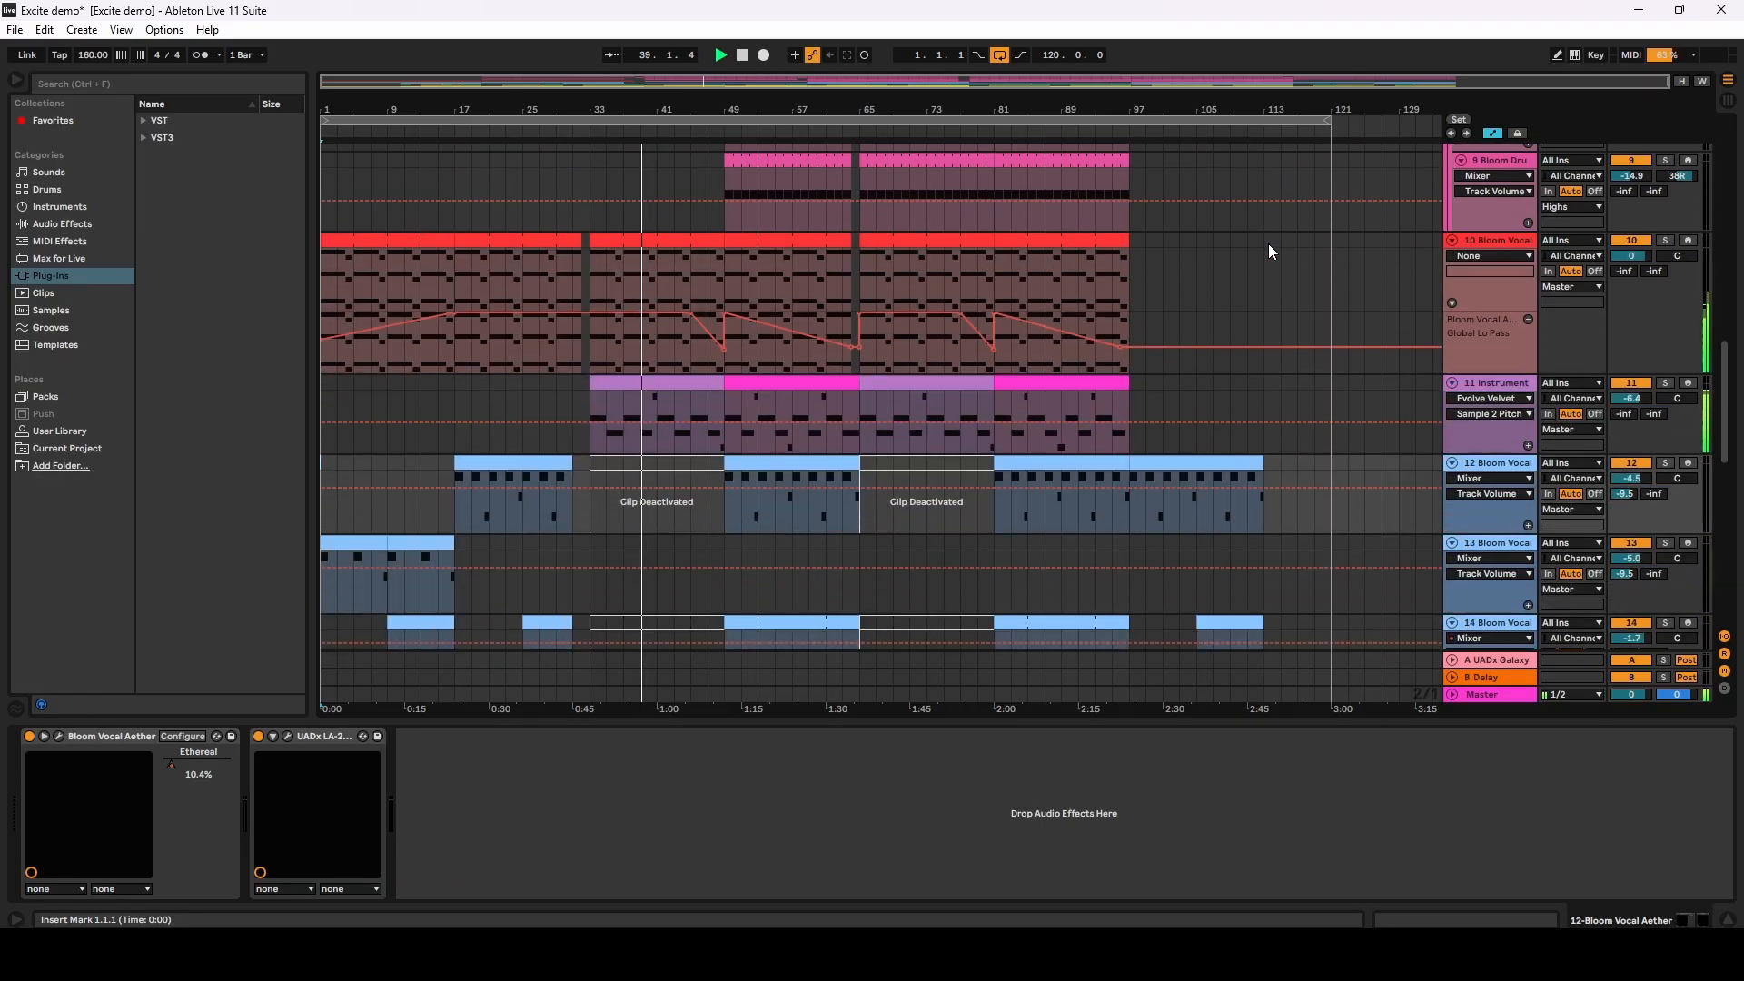
{"action": "scroll", "coordinate": [1266, 239], "scroll_direction": "down", "scroll_amount": 2}
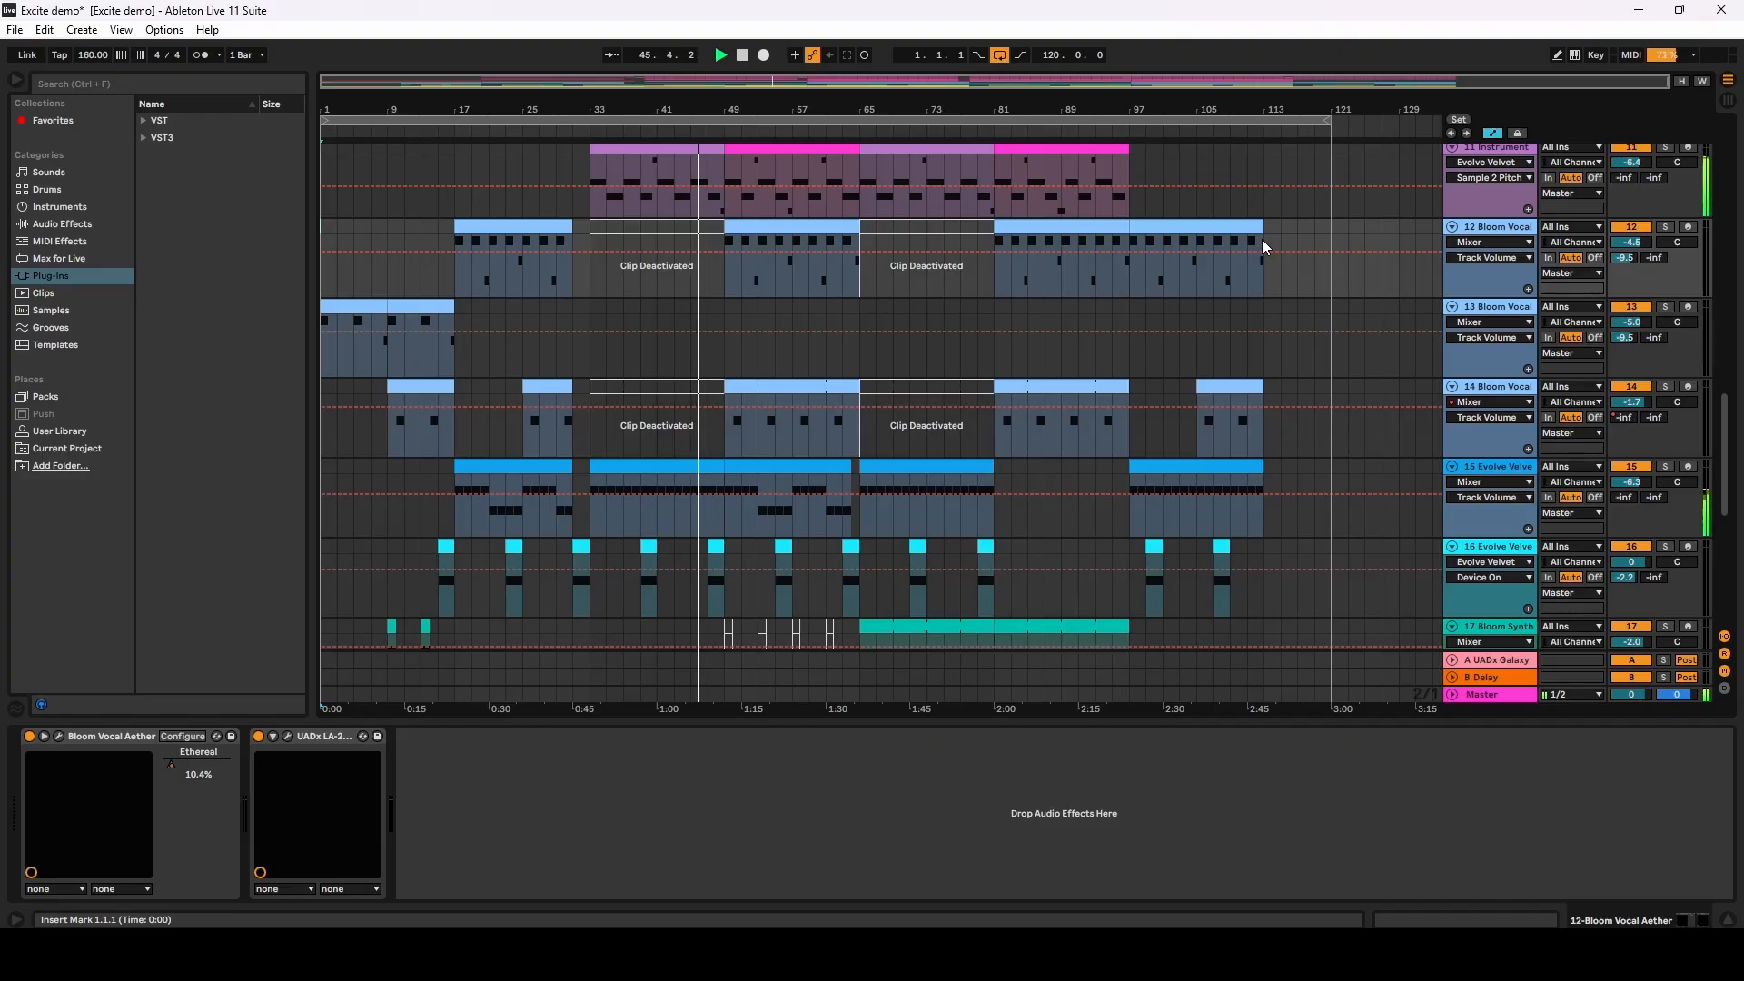
{"action": "scroll", "coordinate": [1425, 263], "scroll_direction": "up", "scroll_amount": 9}
{"action": "scroll", "coordinate": [1429, 267], "scroll_direction": "up", "scroll_amount": 20}
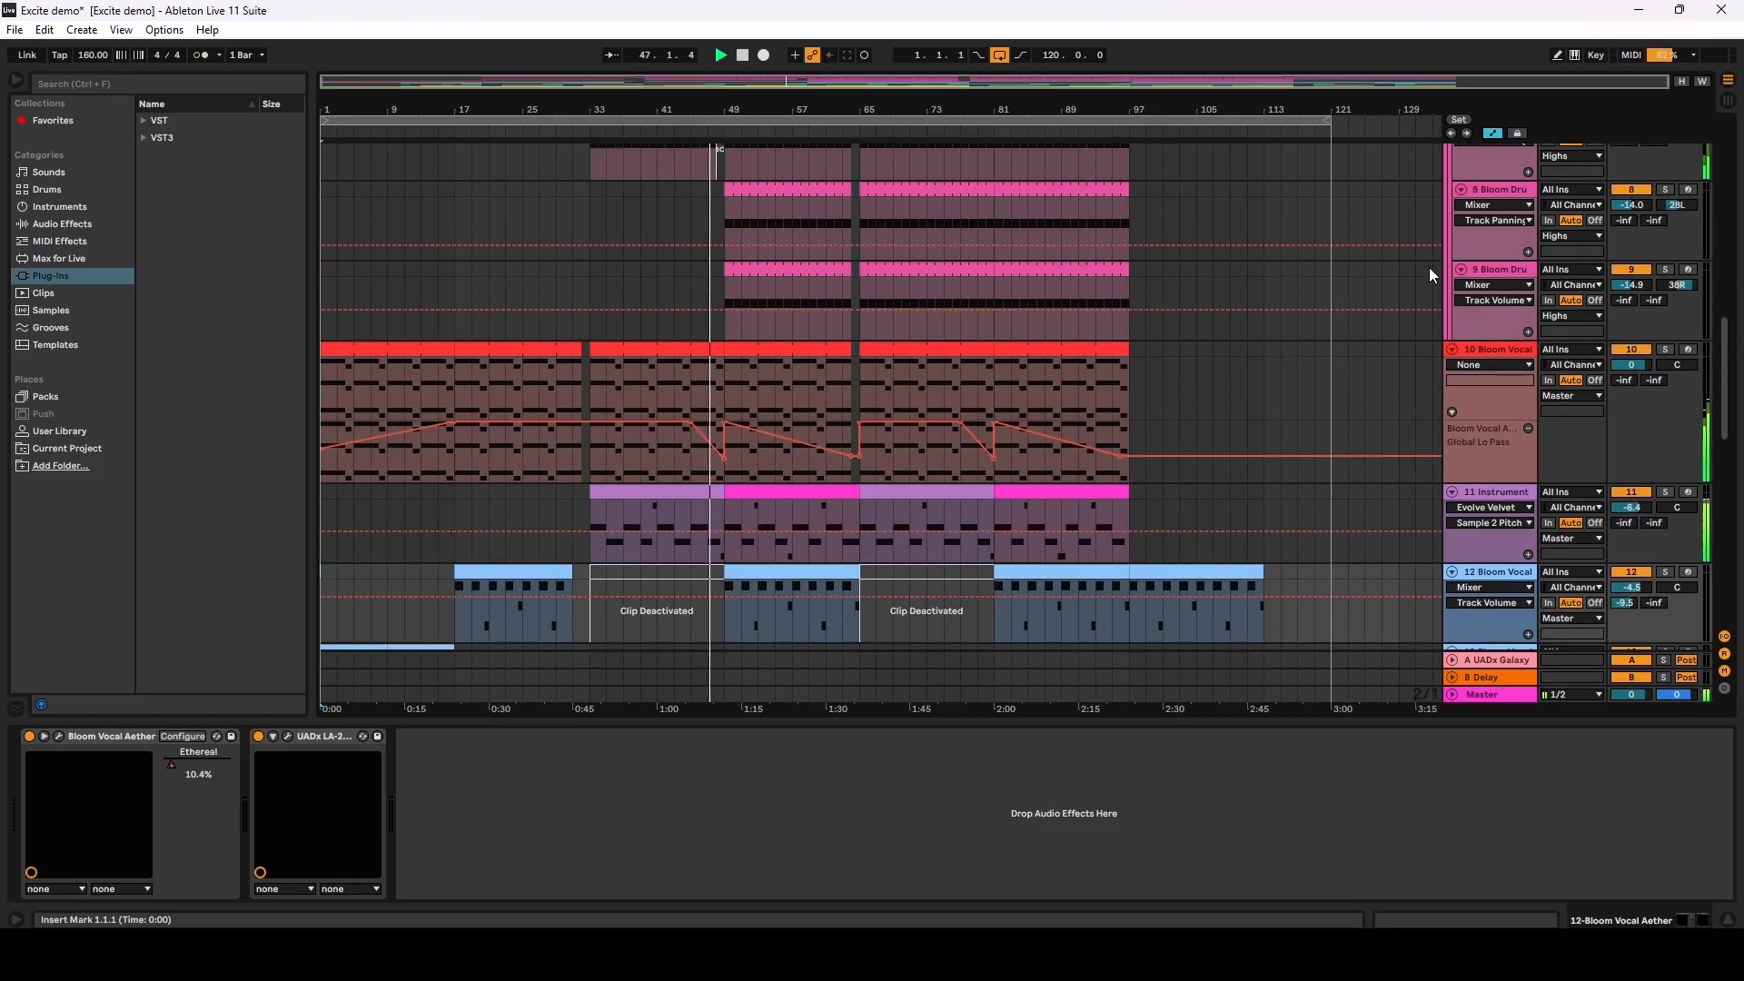
{"action": "scroll", "coordinate": [1430, 267], "scroll_direction": "up", "scroll_amount": 15}
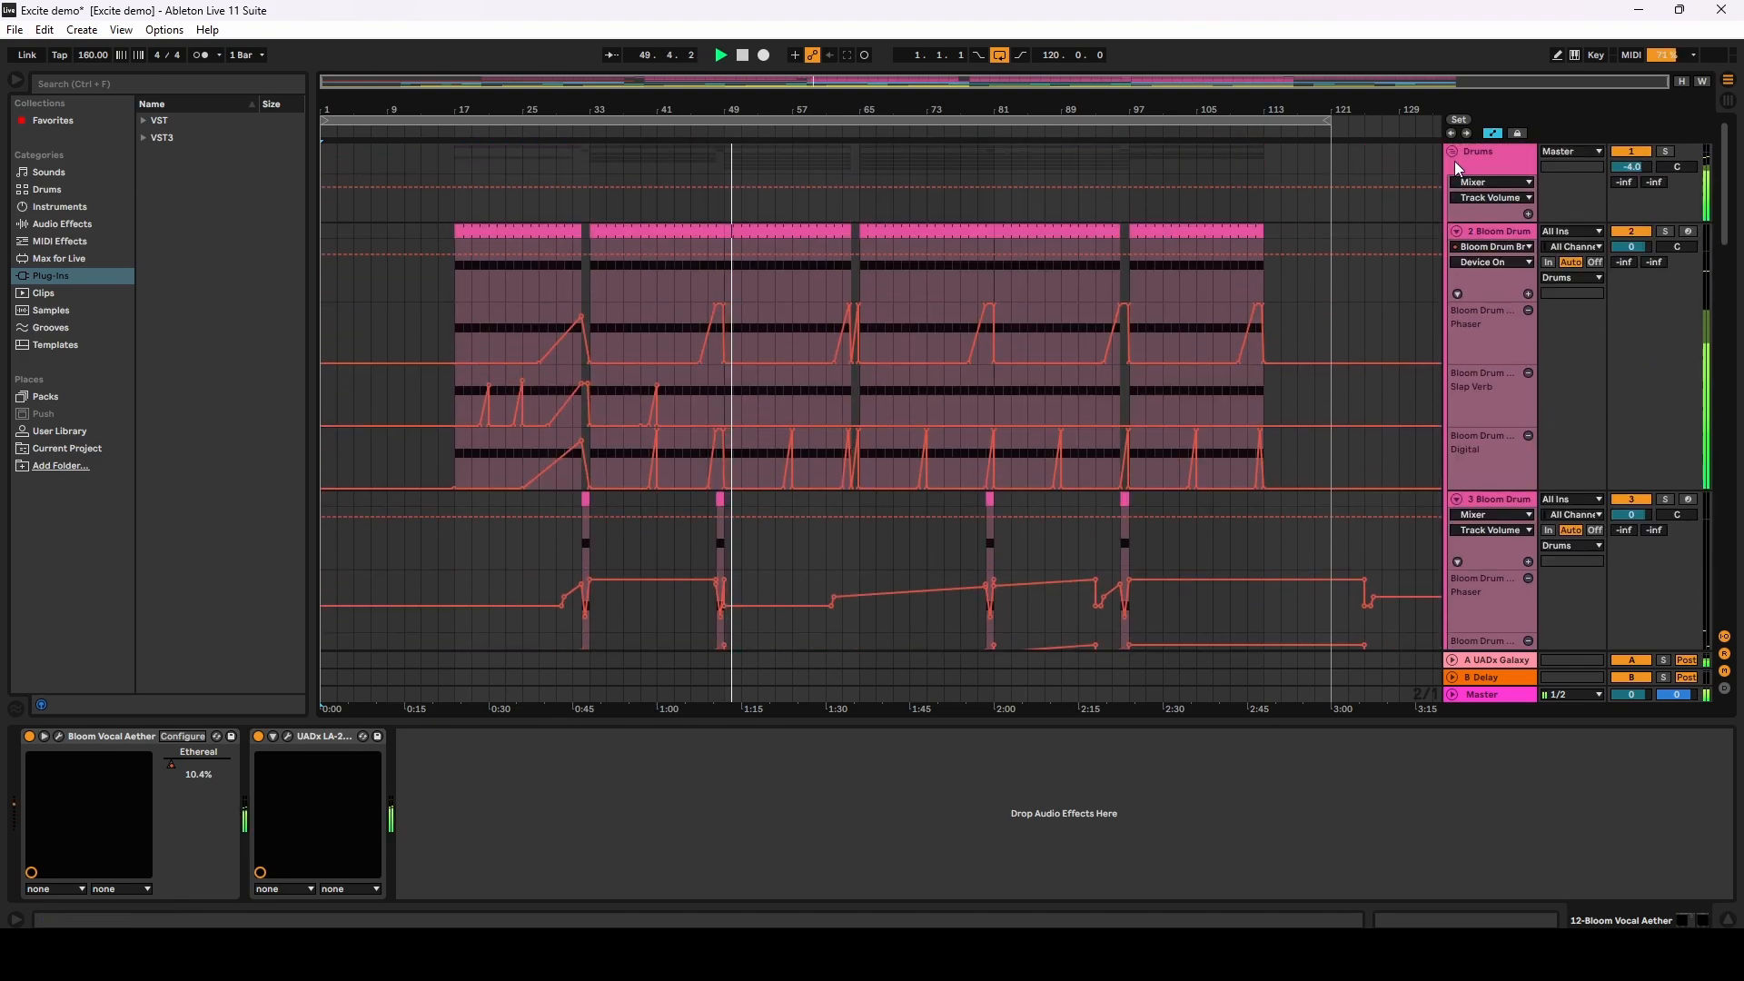
Step: Fold tracks 2, 3 and 4 of the Drums group, the Highs group and track 10 Bloom Vocal
{"action": "left_click", "coordinate": [1456, 230]}
{"action": "left_click", "coordinate": [1456, 247]}
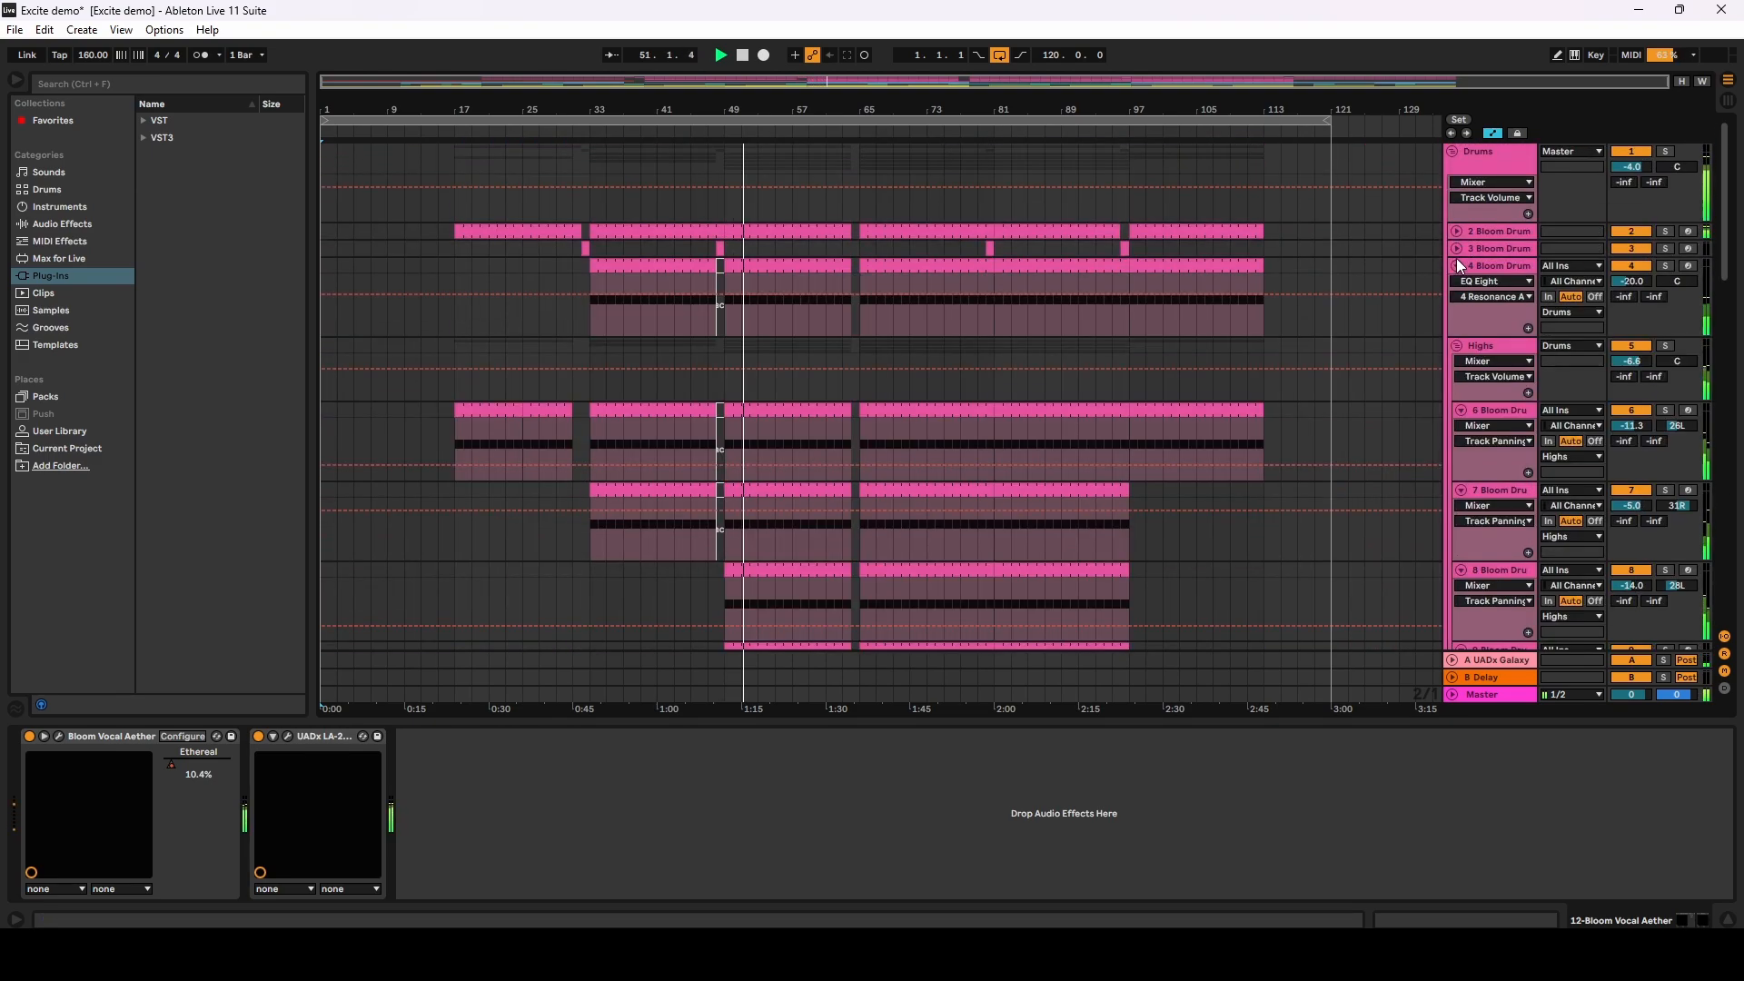
{"action": "left_click", "coordinate": [1456, 264]}
{"action": "left_click", "coordinate": [1457, 283]}
{"action": "left_click", "coordinate": [1456, 300]}
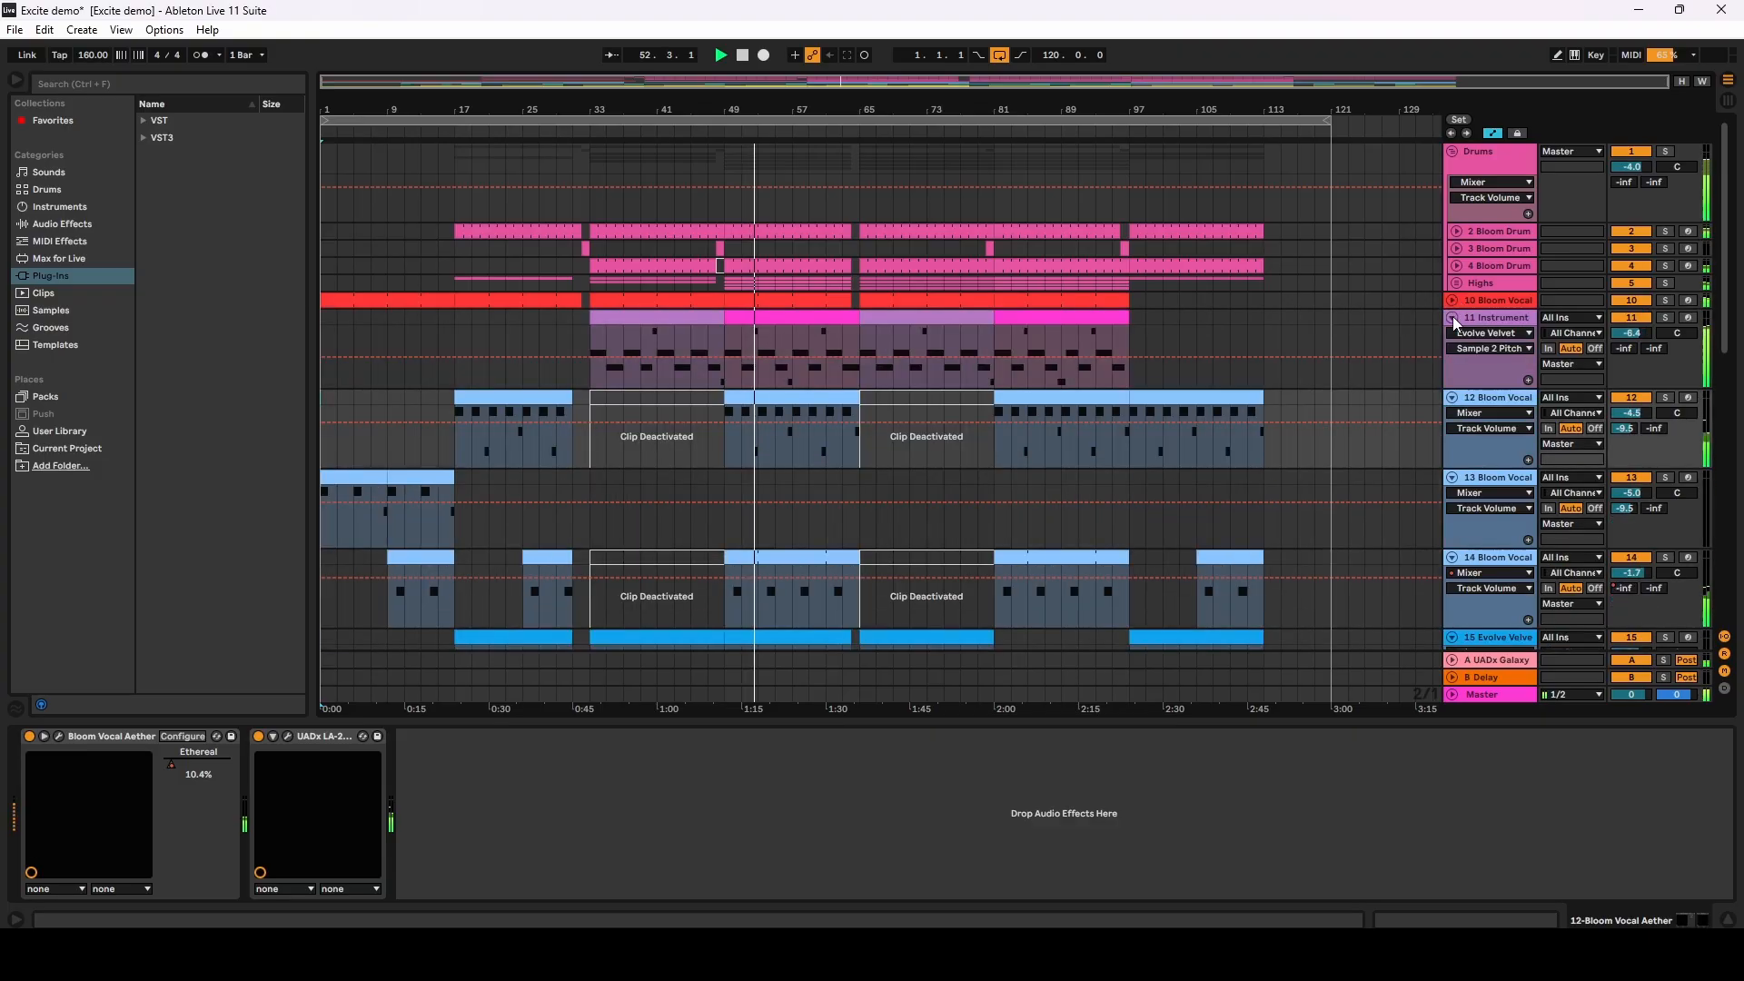
Step: Fold track 11 Instrument and the three Bloom Vocal tracks 12 to 14
{"action": "left_click", "coordinate": [1452, 317]}
{"action": "left_click", "coordinate": [1452, 334]}
{"action": "left_click", "coordinate": [1452, 352]}
{"action": "left_click", "coordinate": [1452, 368]}
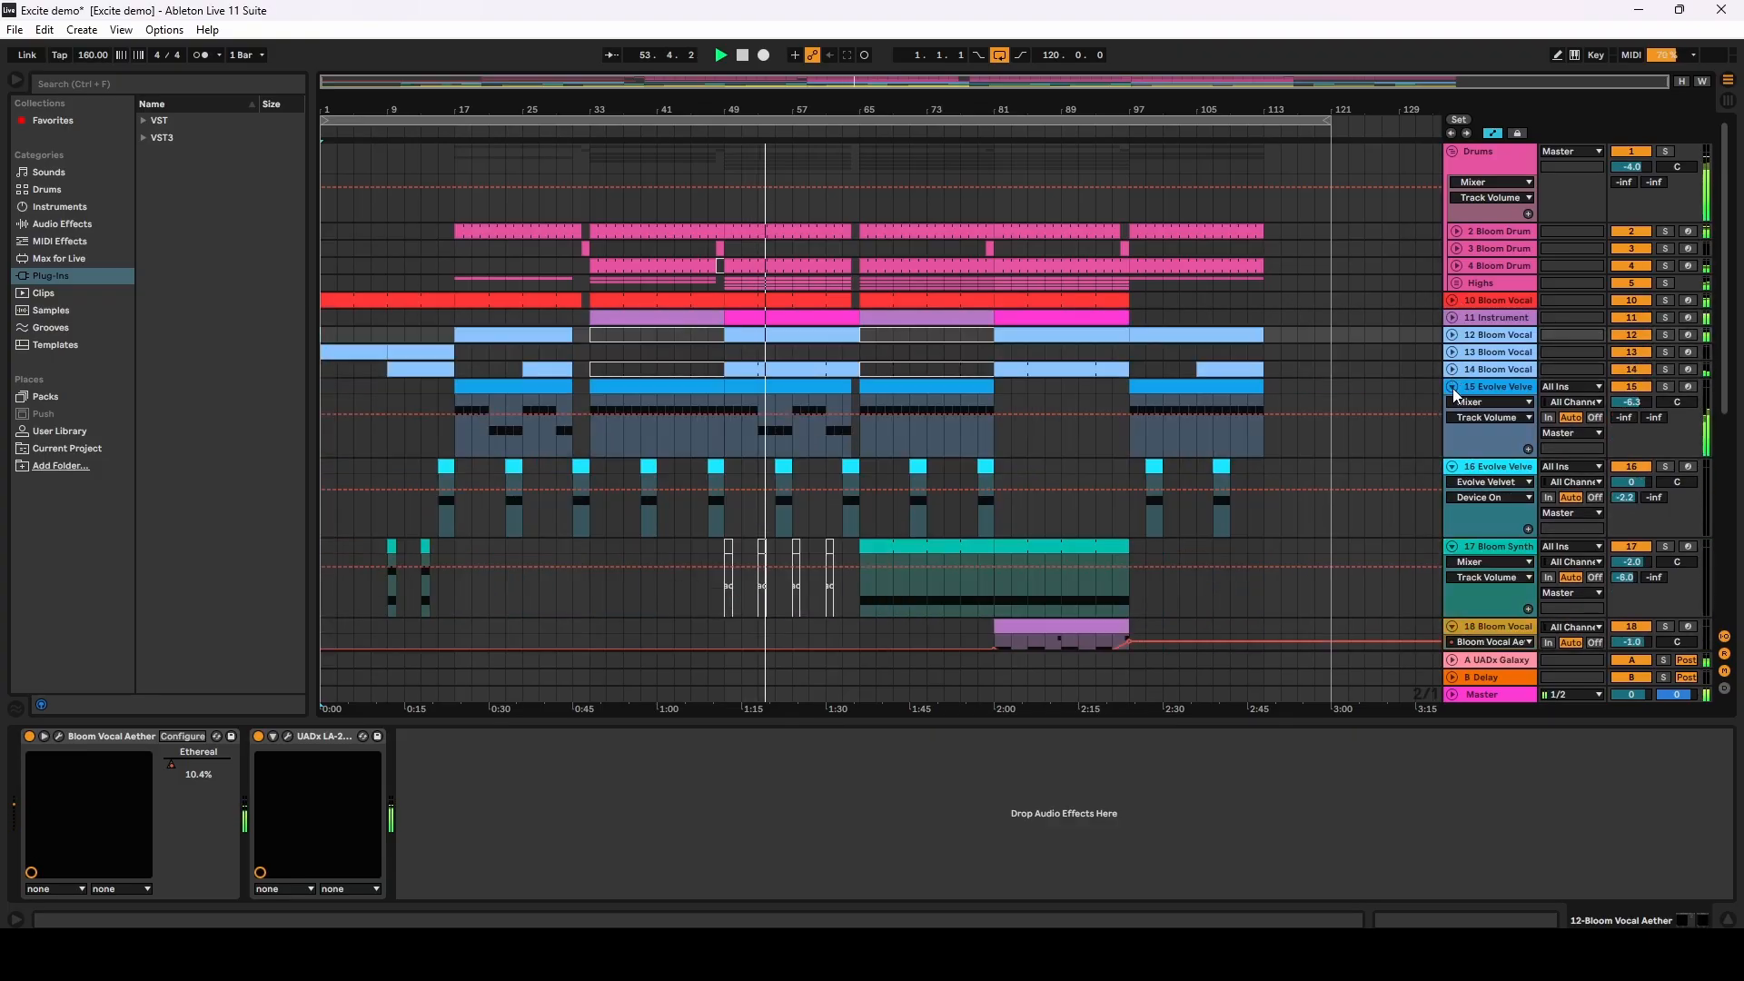
Step: Fold all remaining tracks from 15 Evolve Velvet to 22 Evolve Velvet
{"action": "left_click", "coordinate": [1452, 387]}
{"action": "left_click", "coordinate": [1453, 402]}
{"action": "left_click", "coordinate": [1452, 422]}
{"action": "left_click", "coordinate": [1452, 438]}
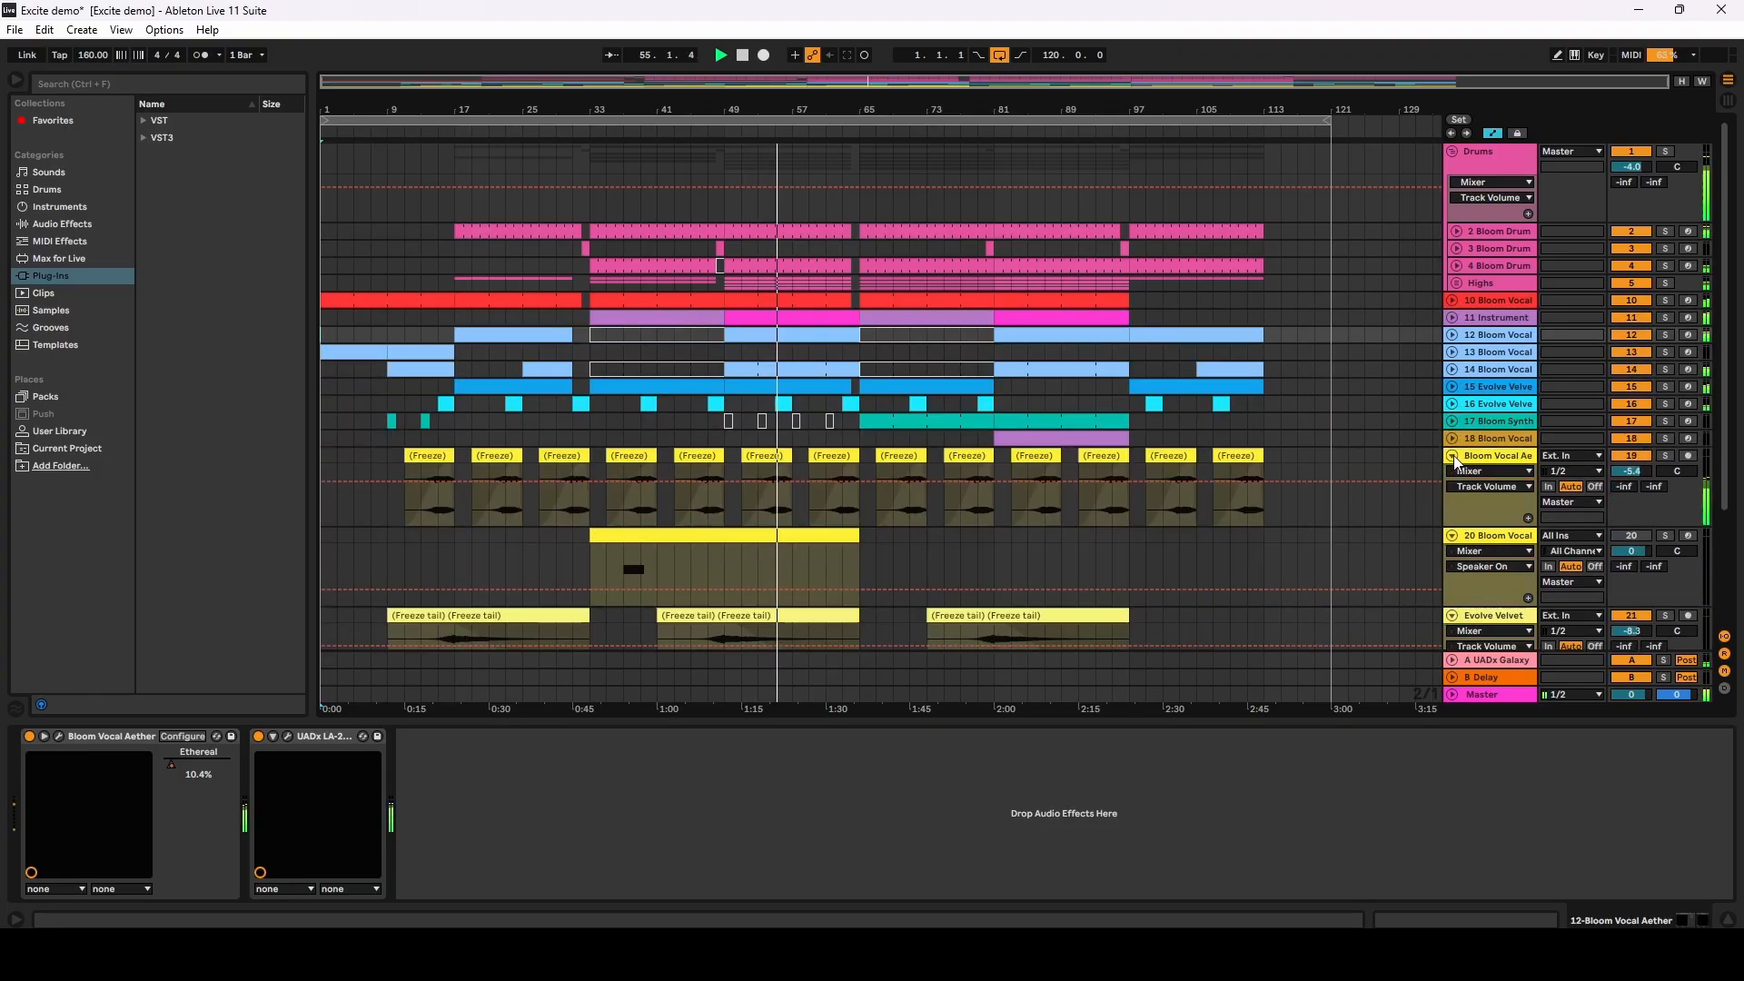
{"action": "left_click", "coordinate": [1453, 456]}
{"action": "left_click", "coordinate": [1453, 472]}
{"action": "left_click", "coordinate": [1452, 489]}
{"action": "left_click", "coordinate": [1452, 507]}
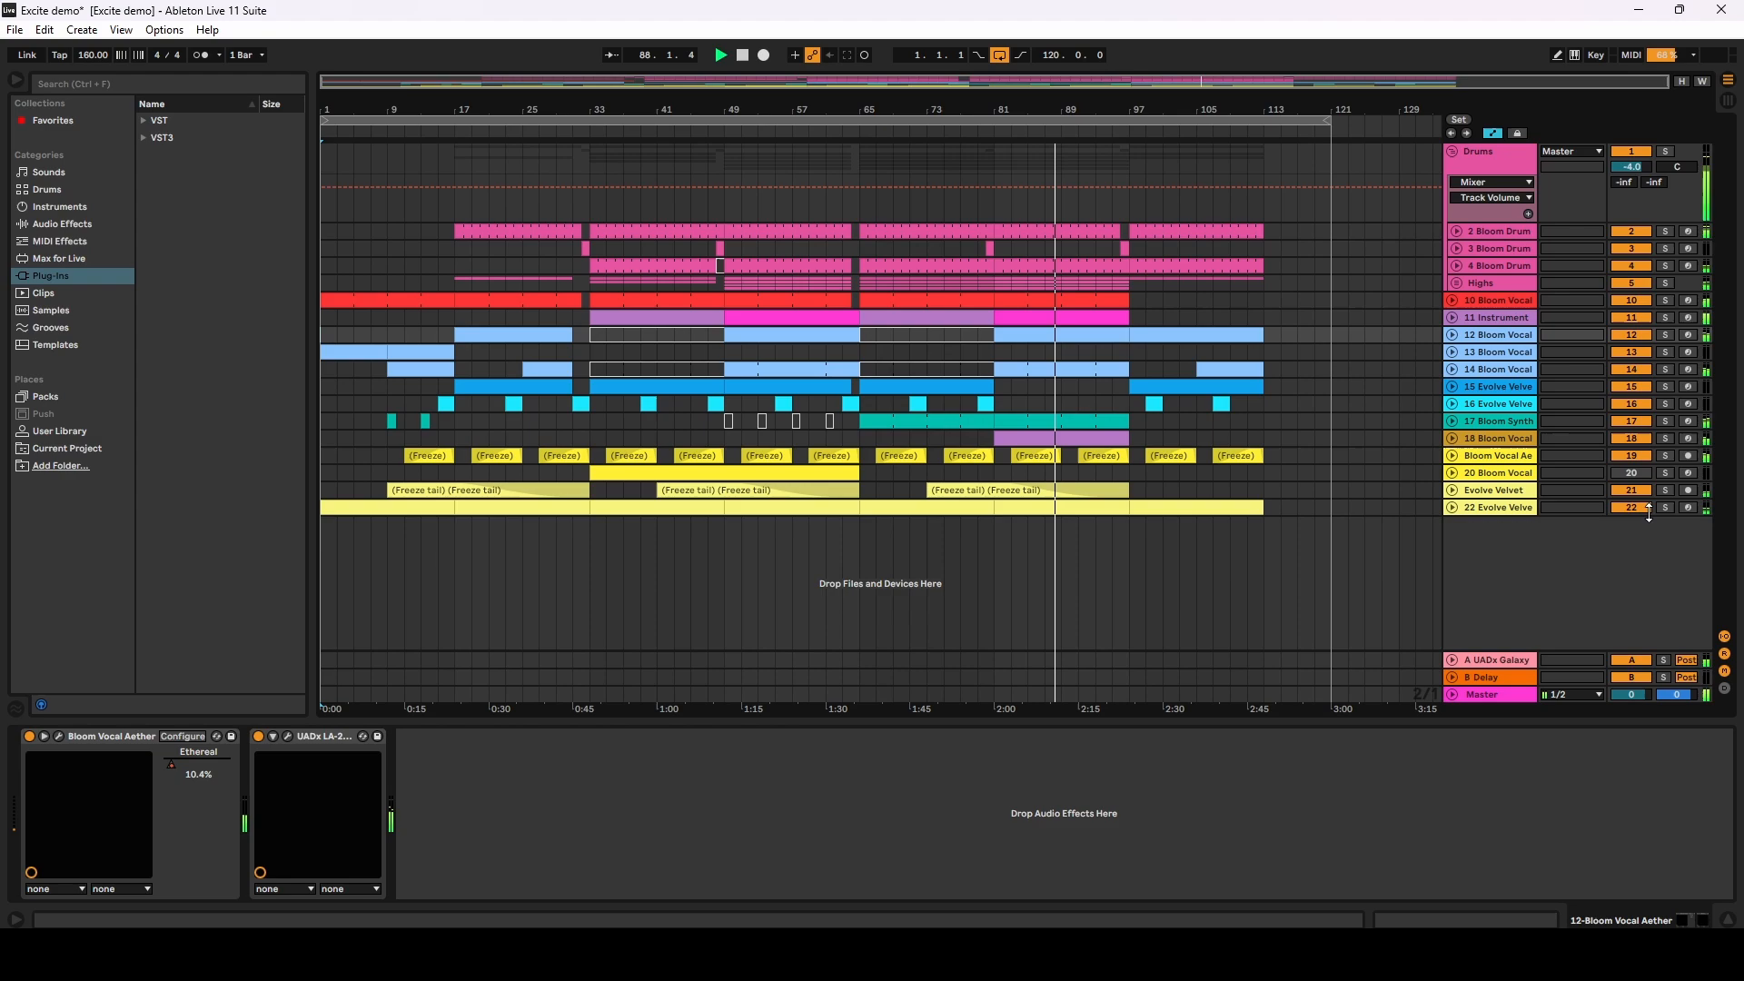
Step: Unfold tracks 18, 2, 3 and 10 and inspect their automation lanes, including Phaser, Slap Verb and Digital on the drums
{"action": "left_click", "coordinate": [1452, 455]}
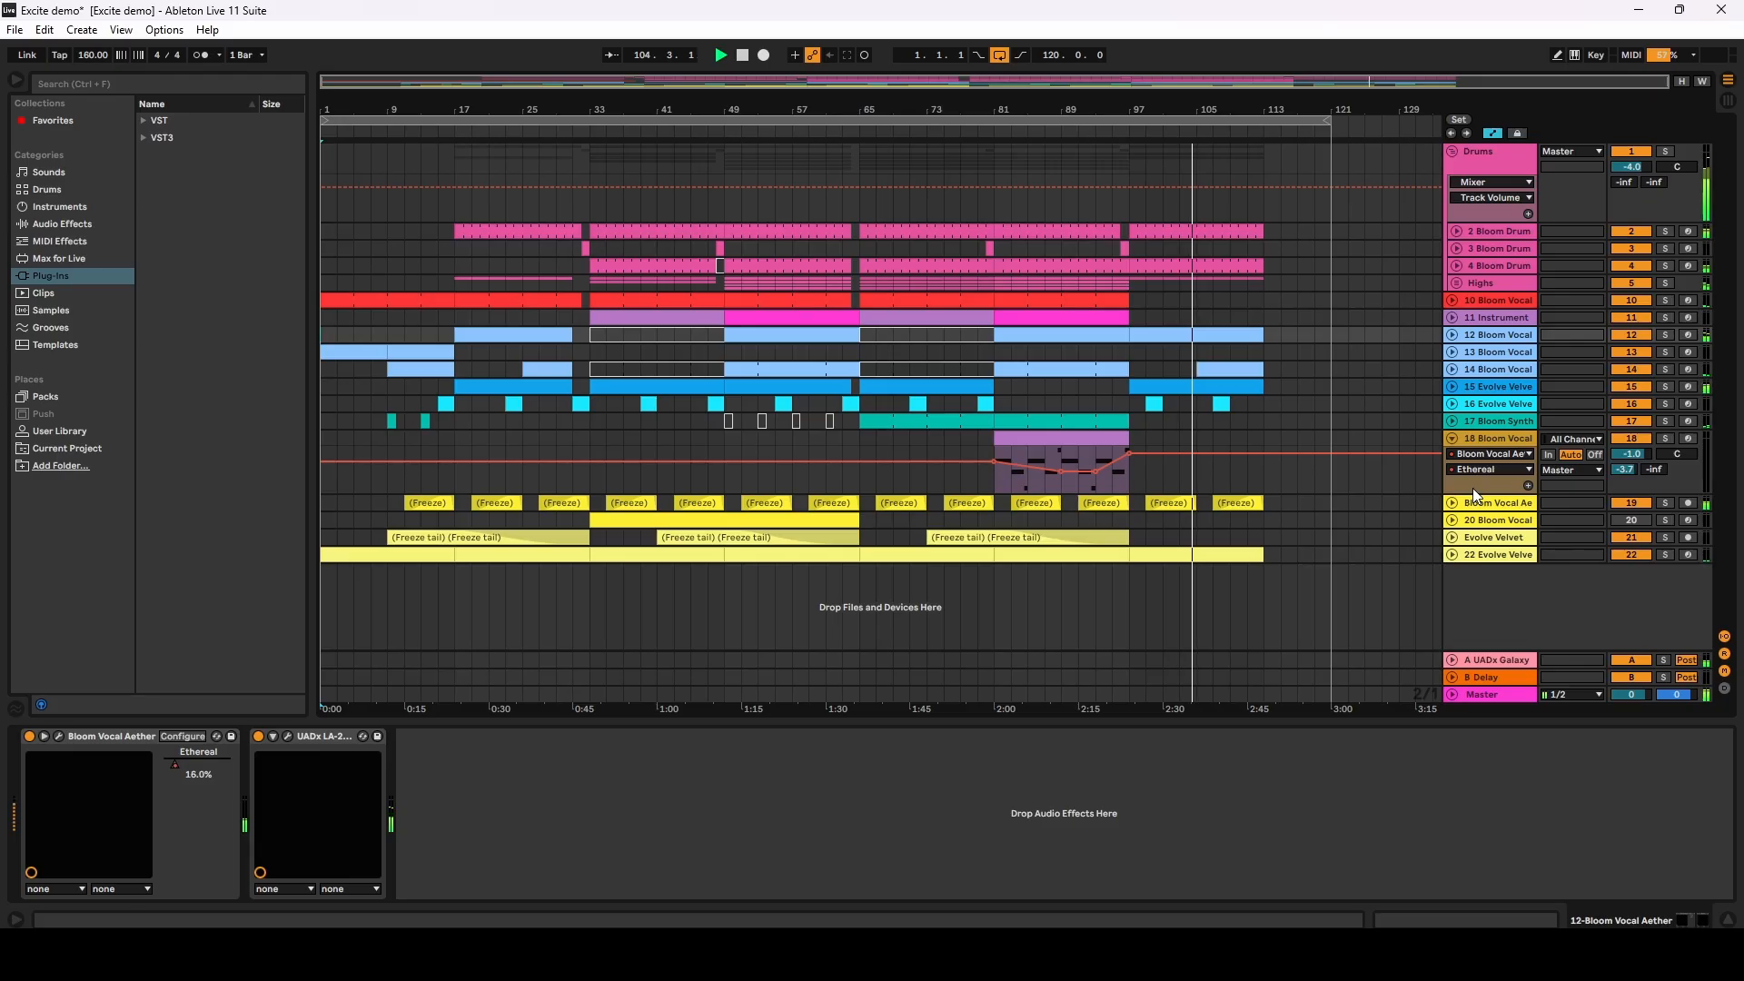
{"action": "left_click", "coordinate": [1502, 230]}
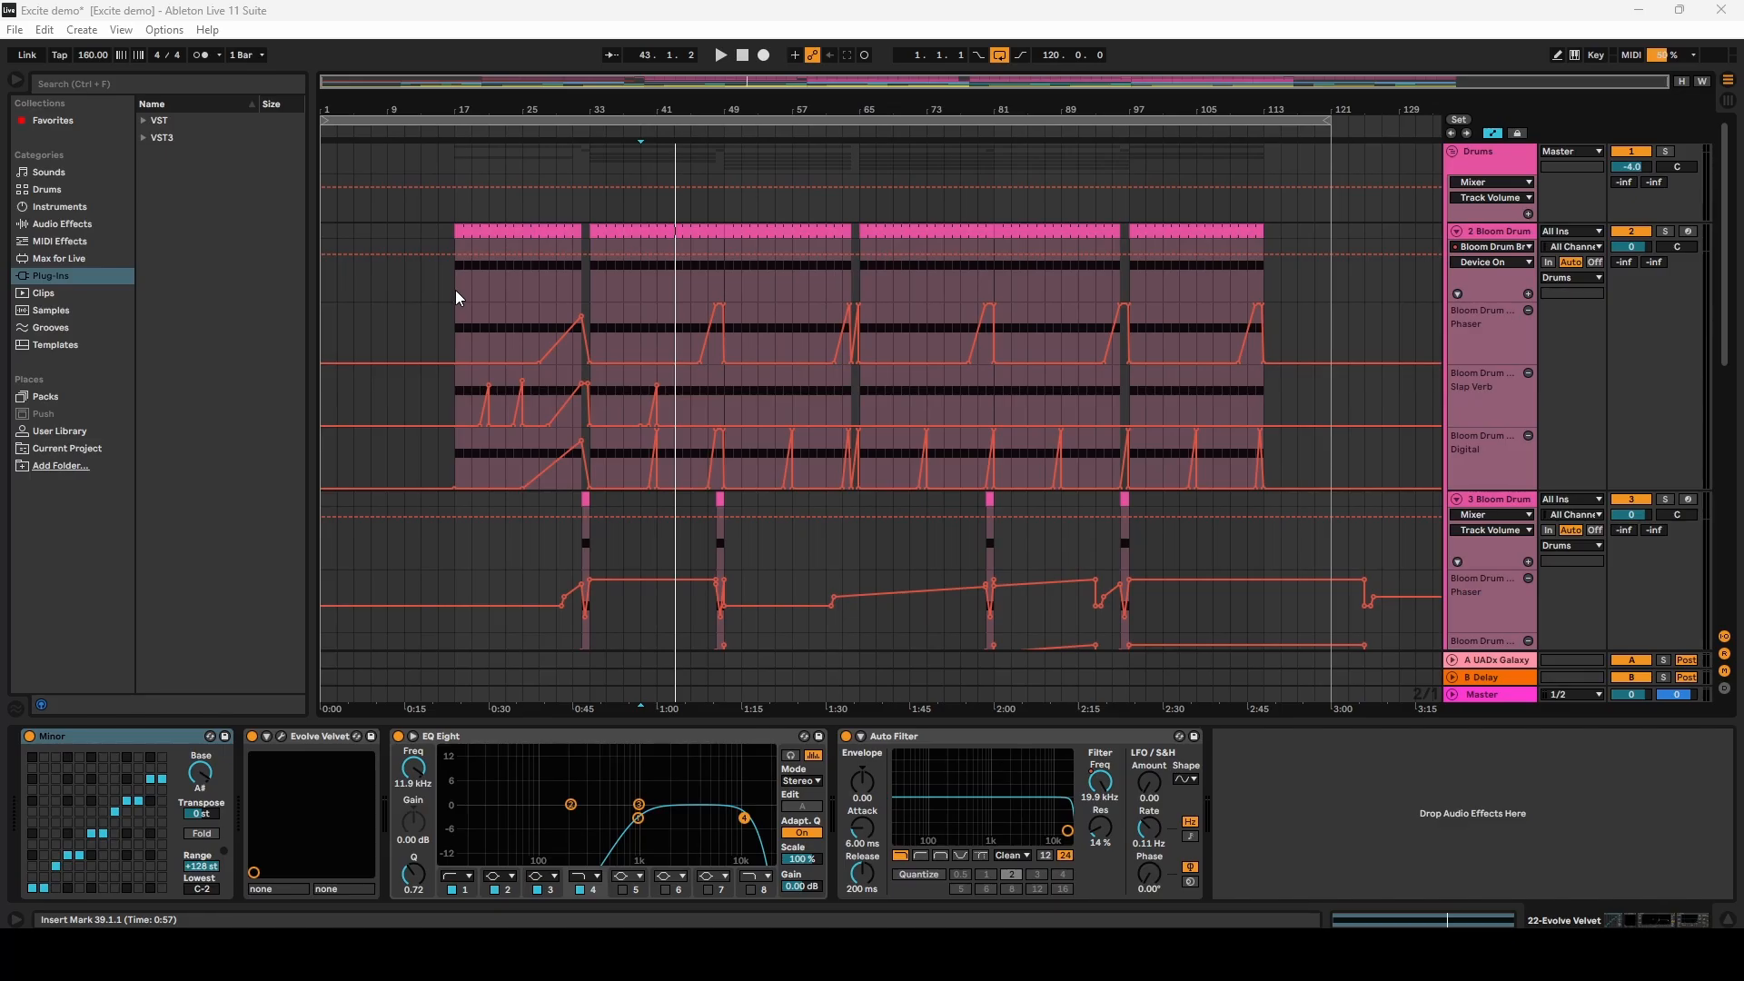
{"action": "scroll", "coordinate": [455, 291], "scroll_direction": "down", "scroll_amount": 8}
{"action": "scroll", "coordinate": [455, 298], "scroll_direction": "down", "scroll_amount": 2}
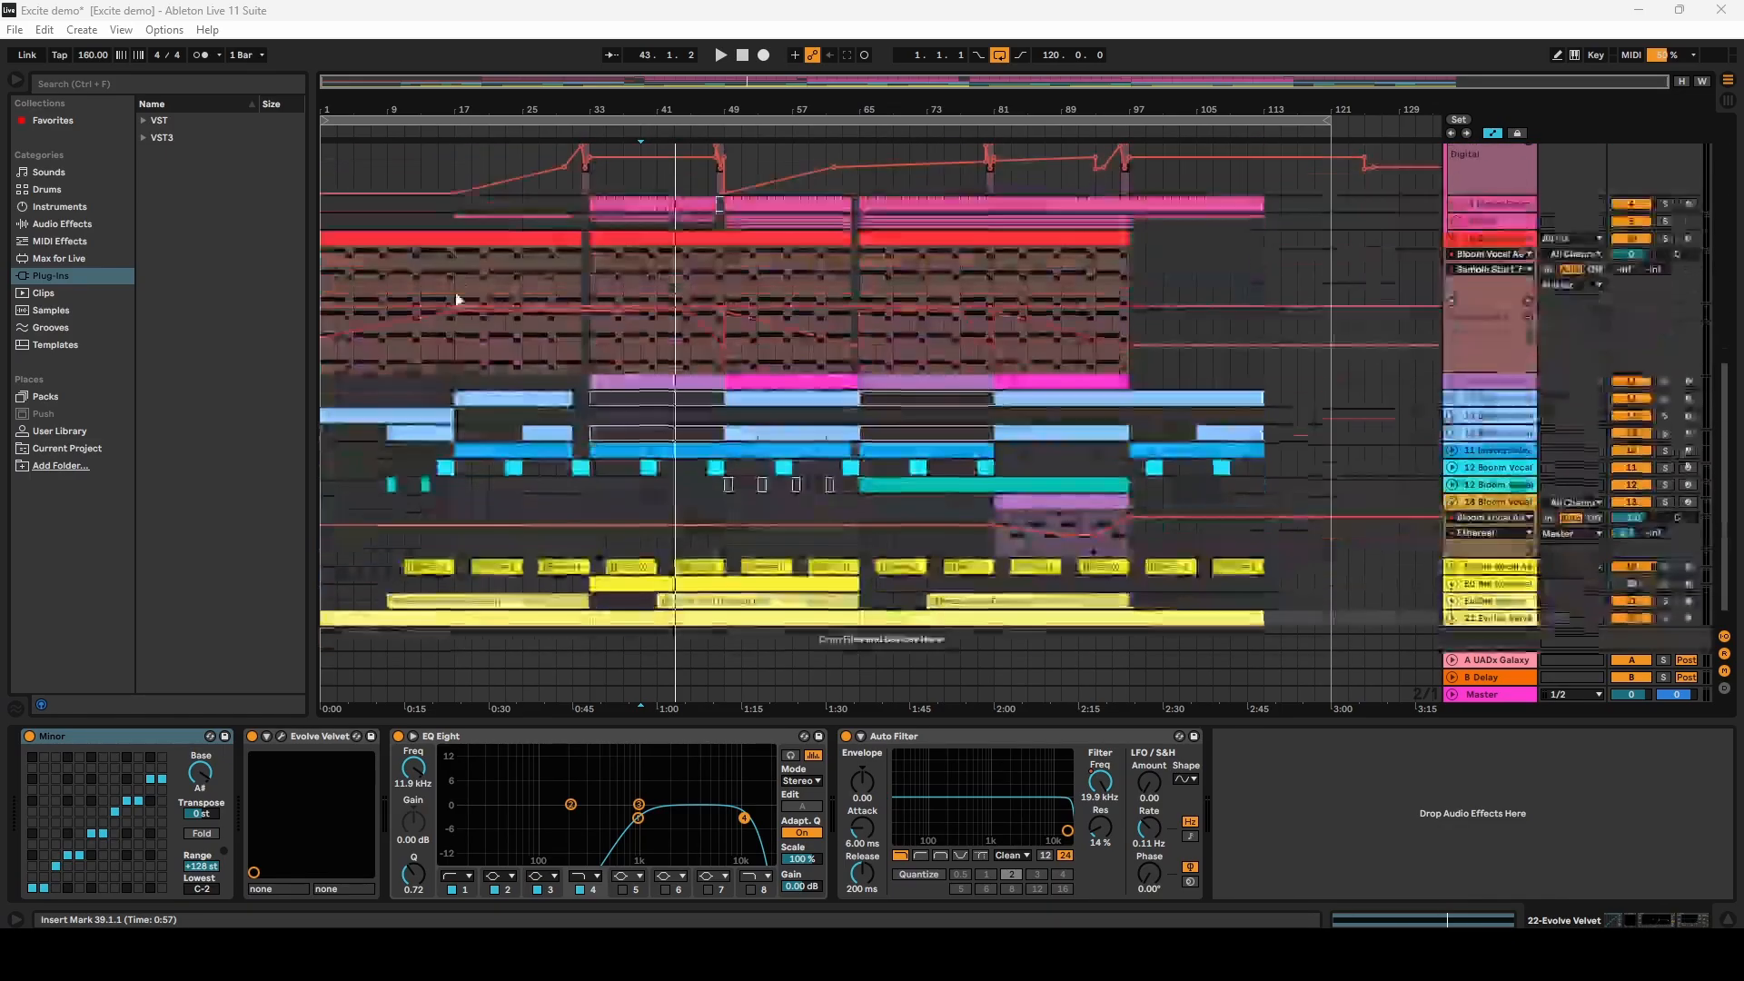
{"action": "scroll", "coordinate": [617, 342], "scroll_direction": "up", "scroll_amount": 10}
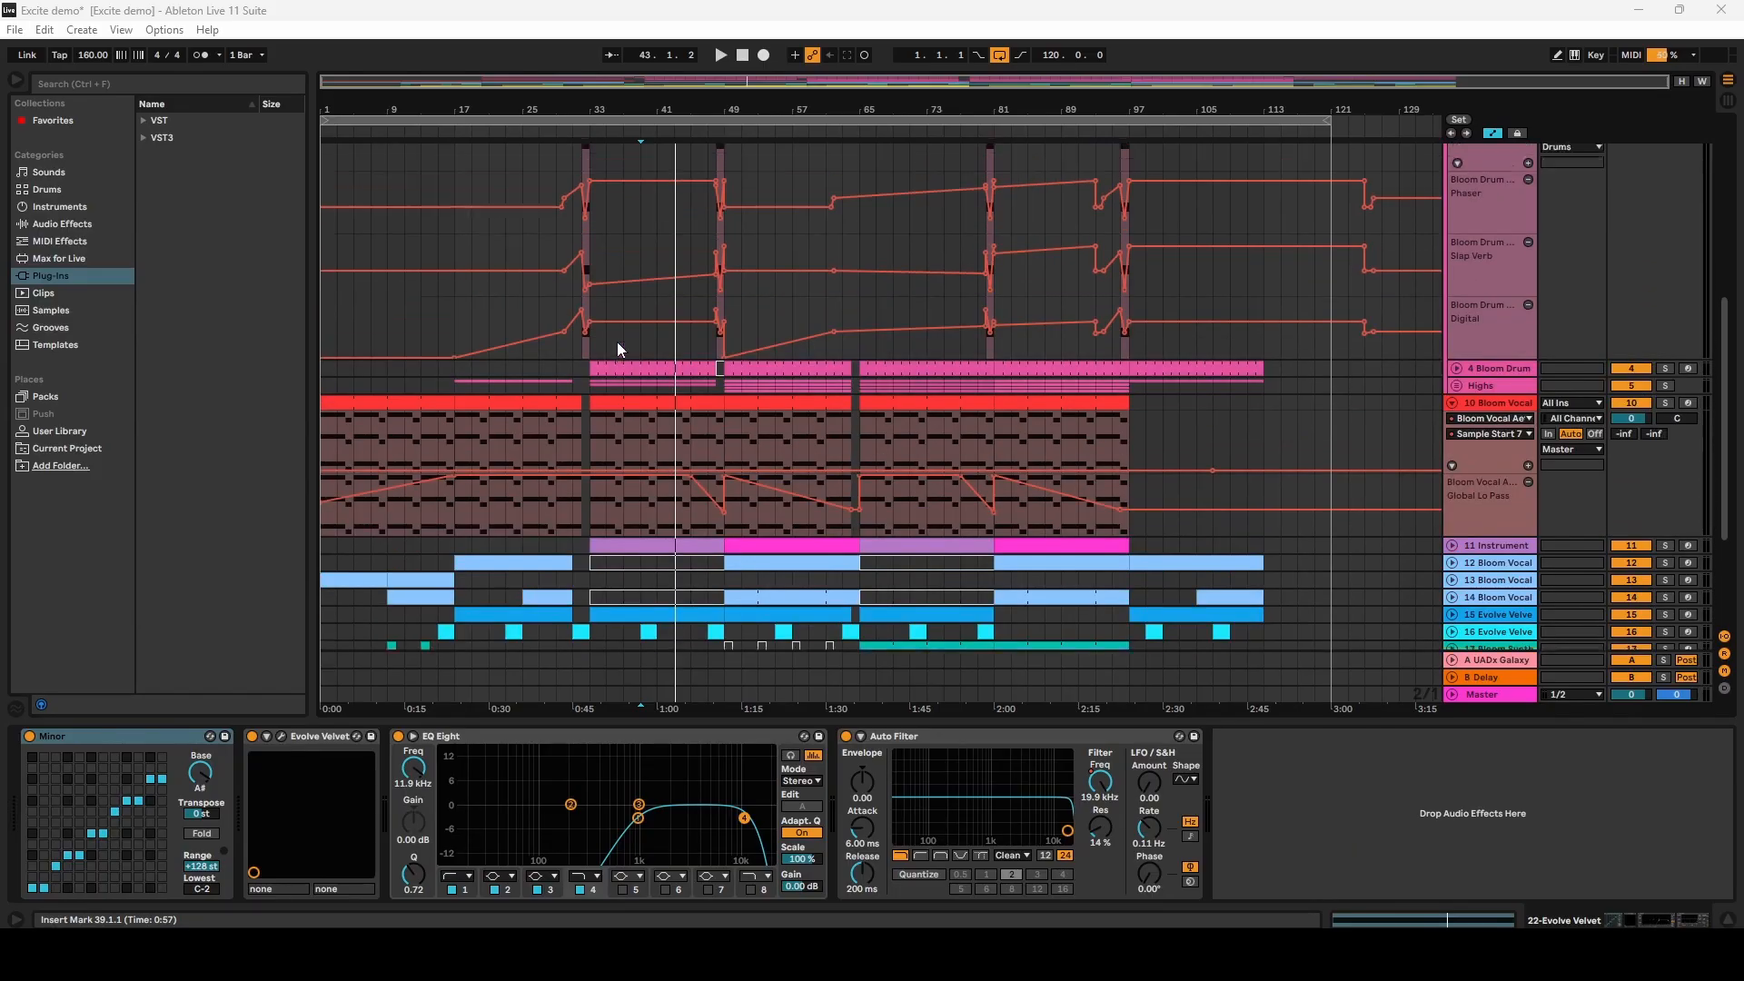
{"action": "scroll", "coordinate": [618, 341], "scroll_direction": "down", "scroll_amount": 10}
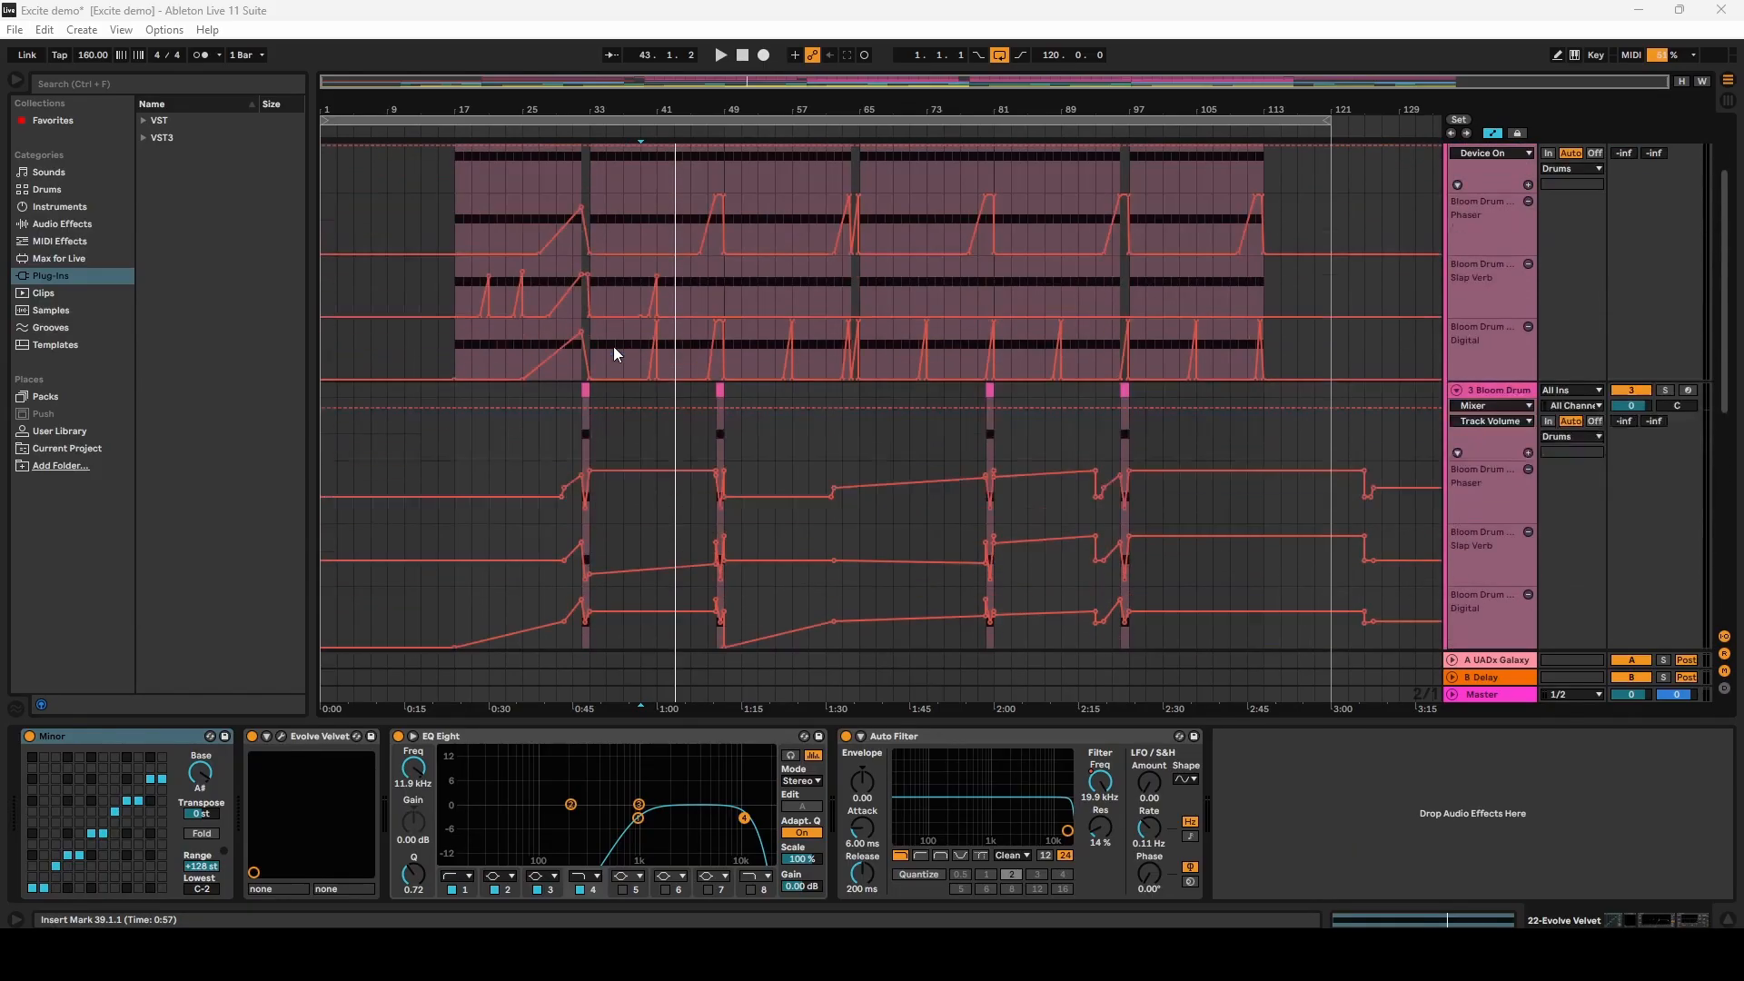
{"action": "scroll", "coordinate": [609, 374], "scroll_direction": "up", "scroll_amount": 8}
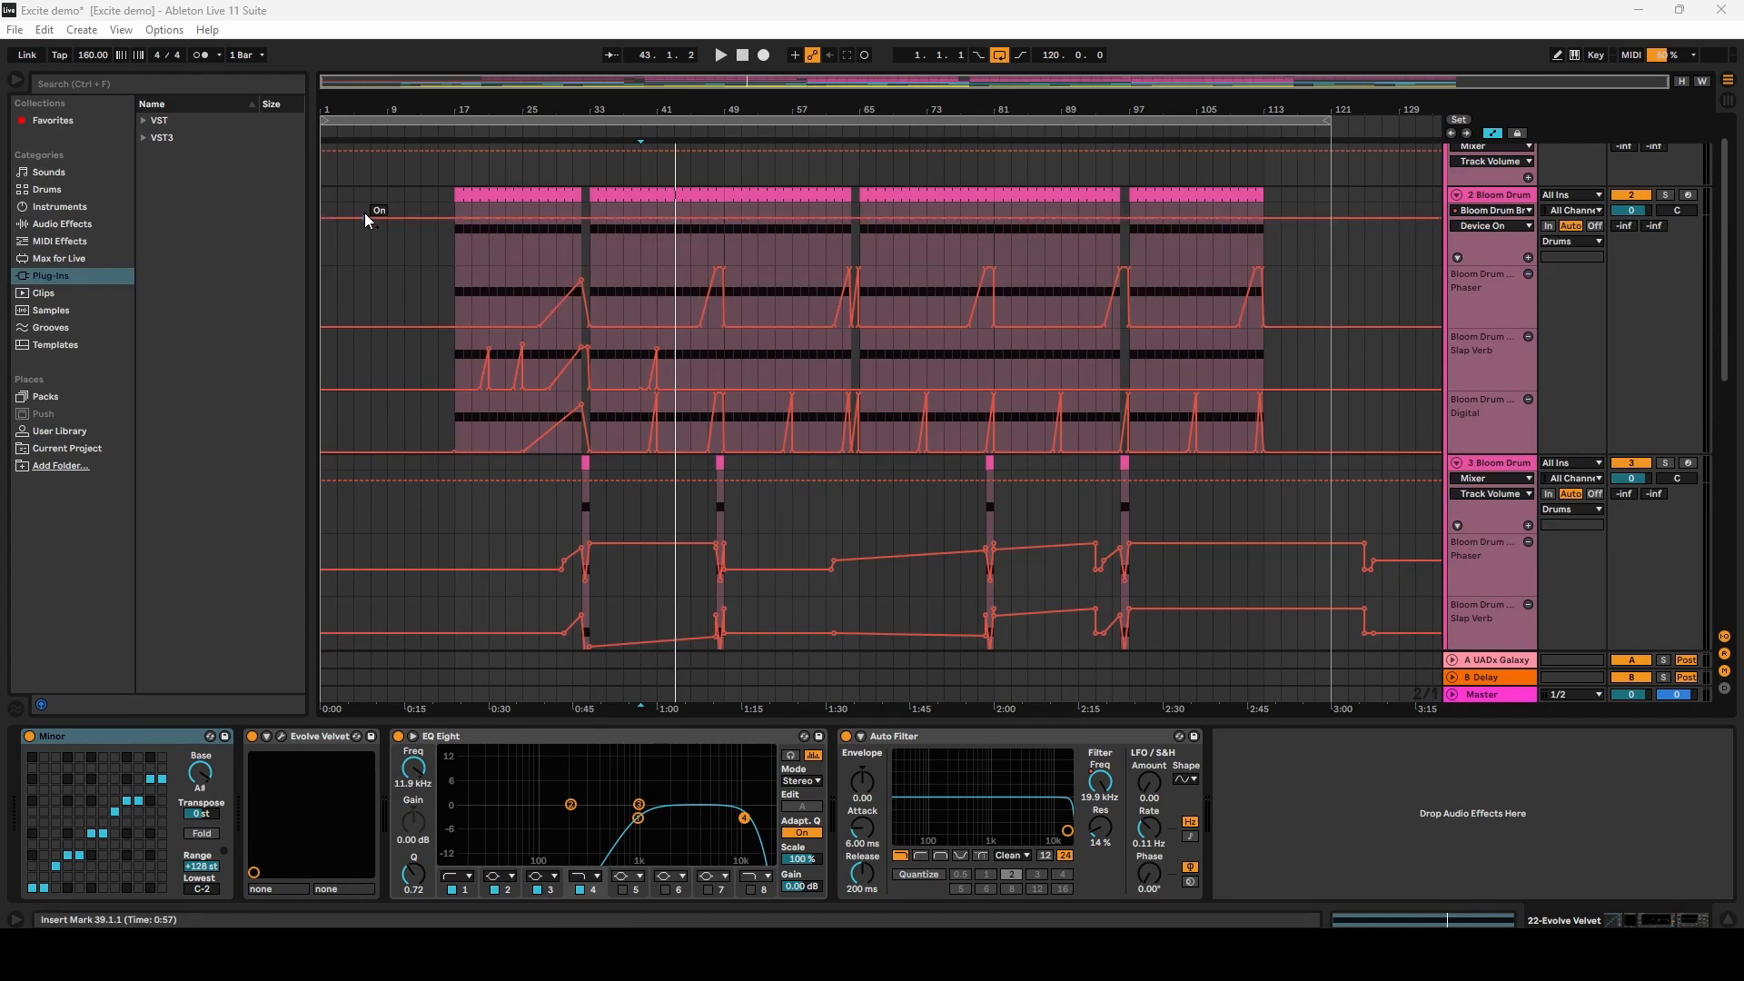
Step: Open the Bloom Drum Breaks plug-in of track 2 and move its window below the track's clips
{"action": "scroll", "coordinate": [1508, 227], "scroll_direction": "up", "scroll_amount": 1}
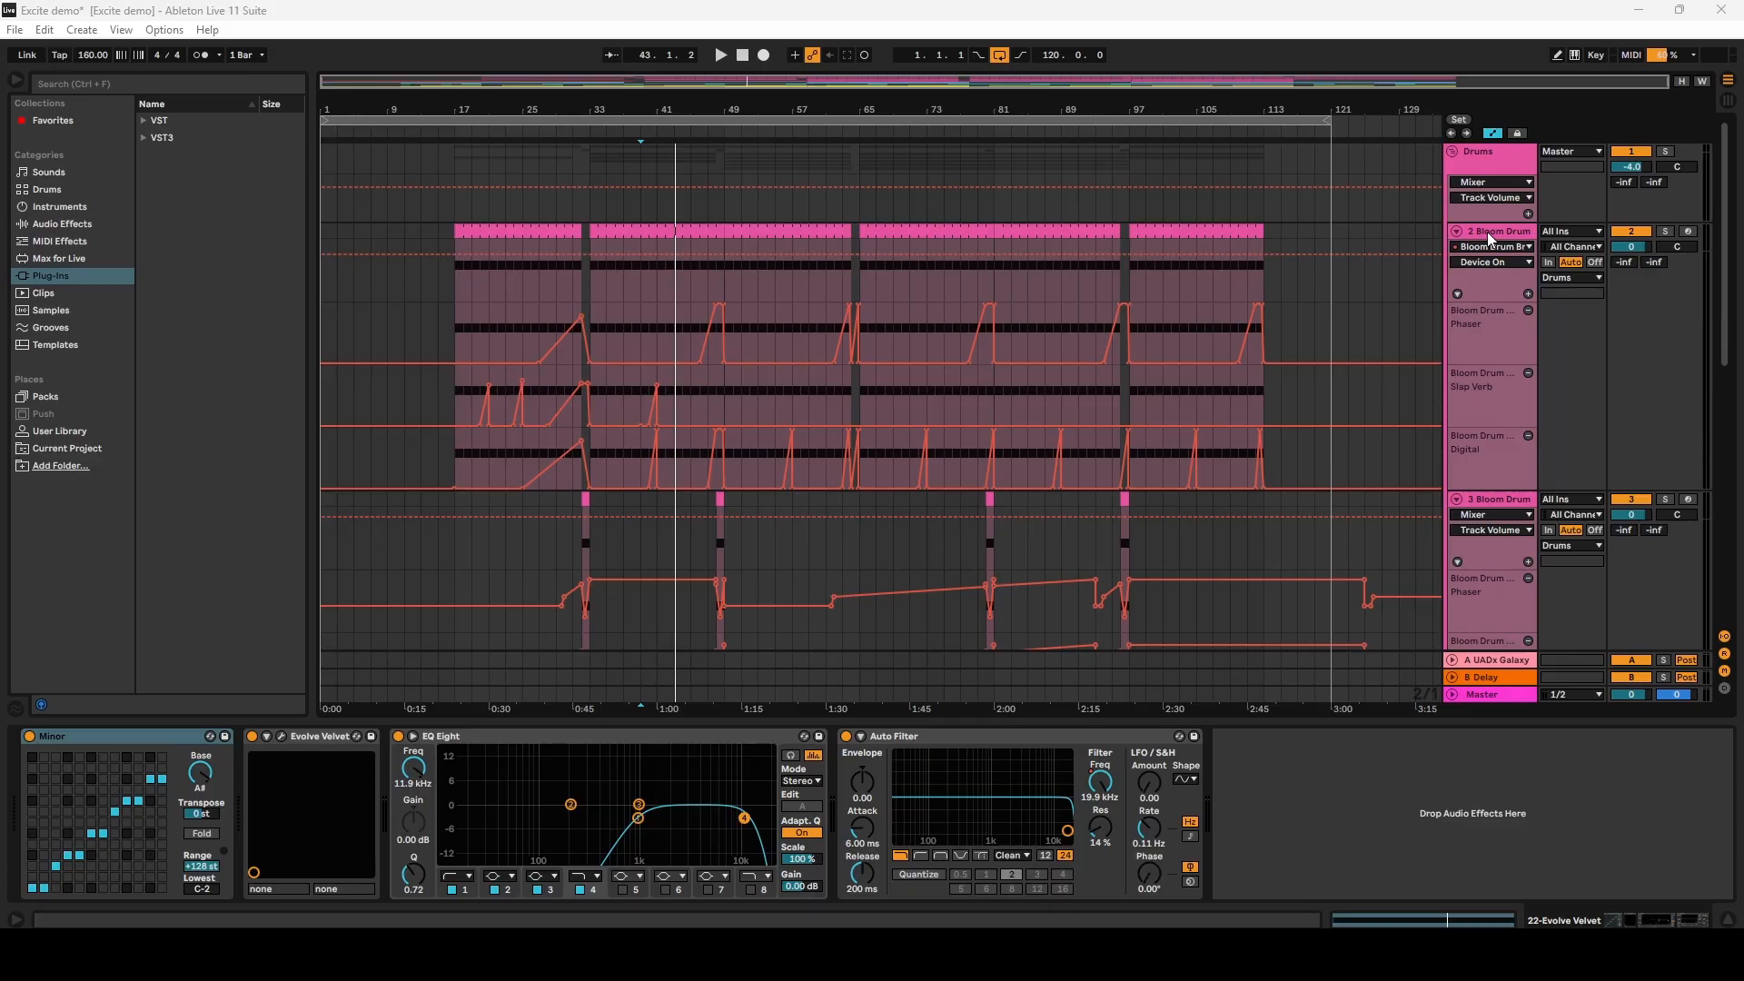
{"action": "left_click", "coordinate": [1486, 231]}
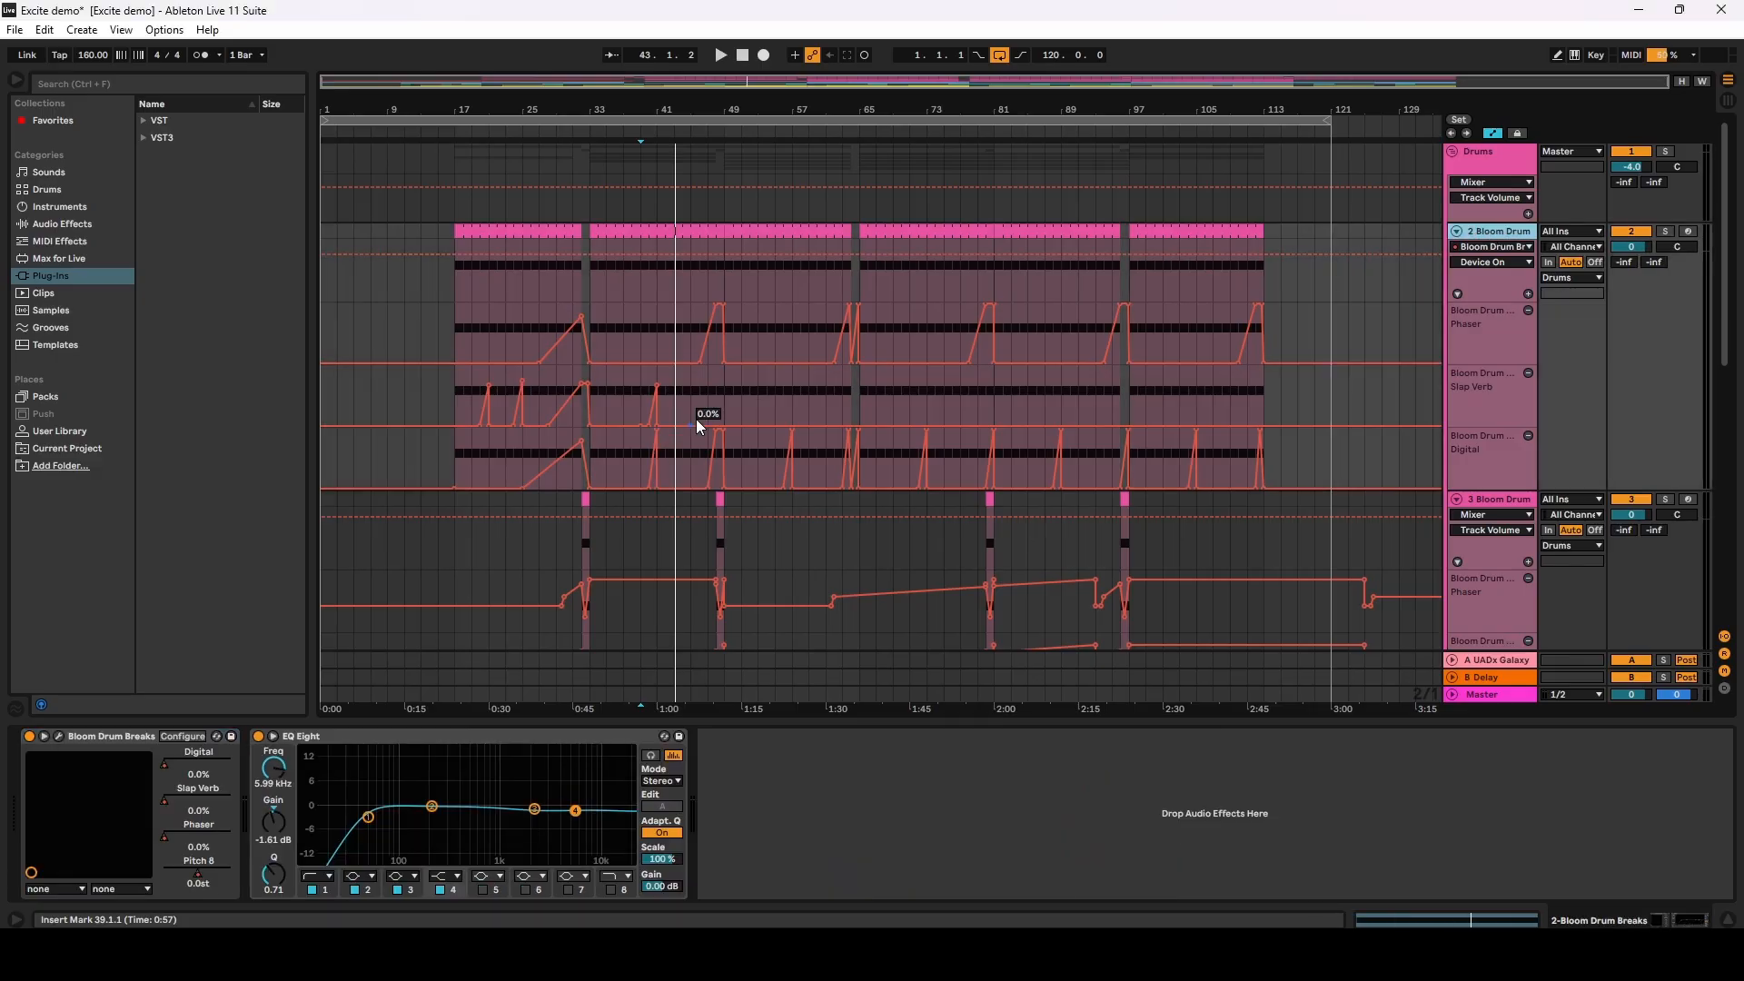
{"action": "left_click", "coordinate": [59, 737]}
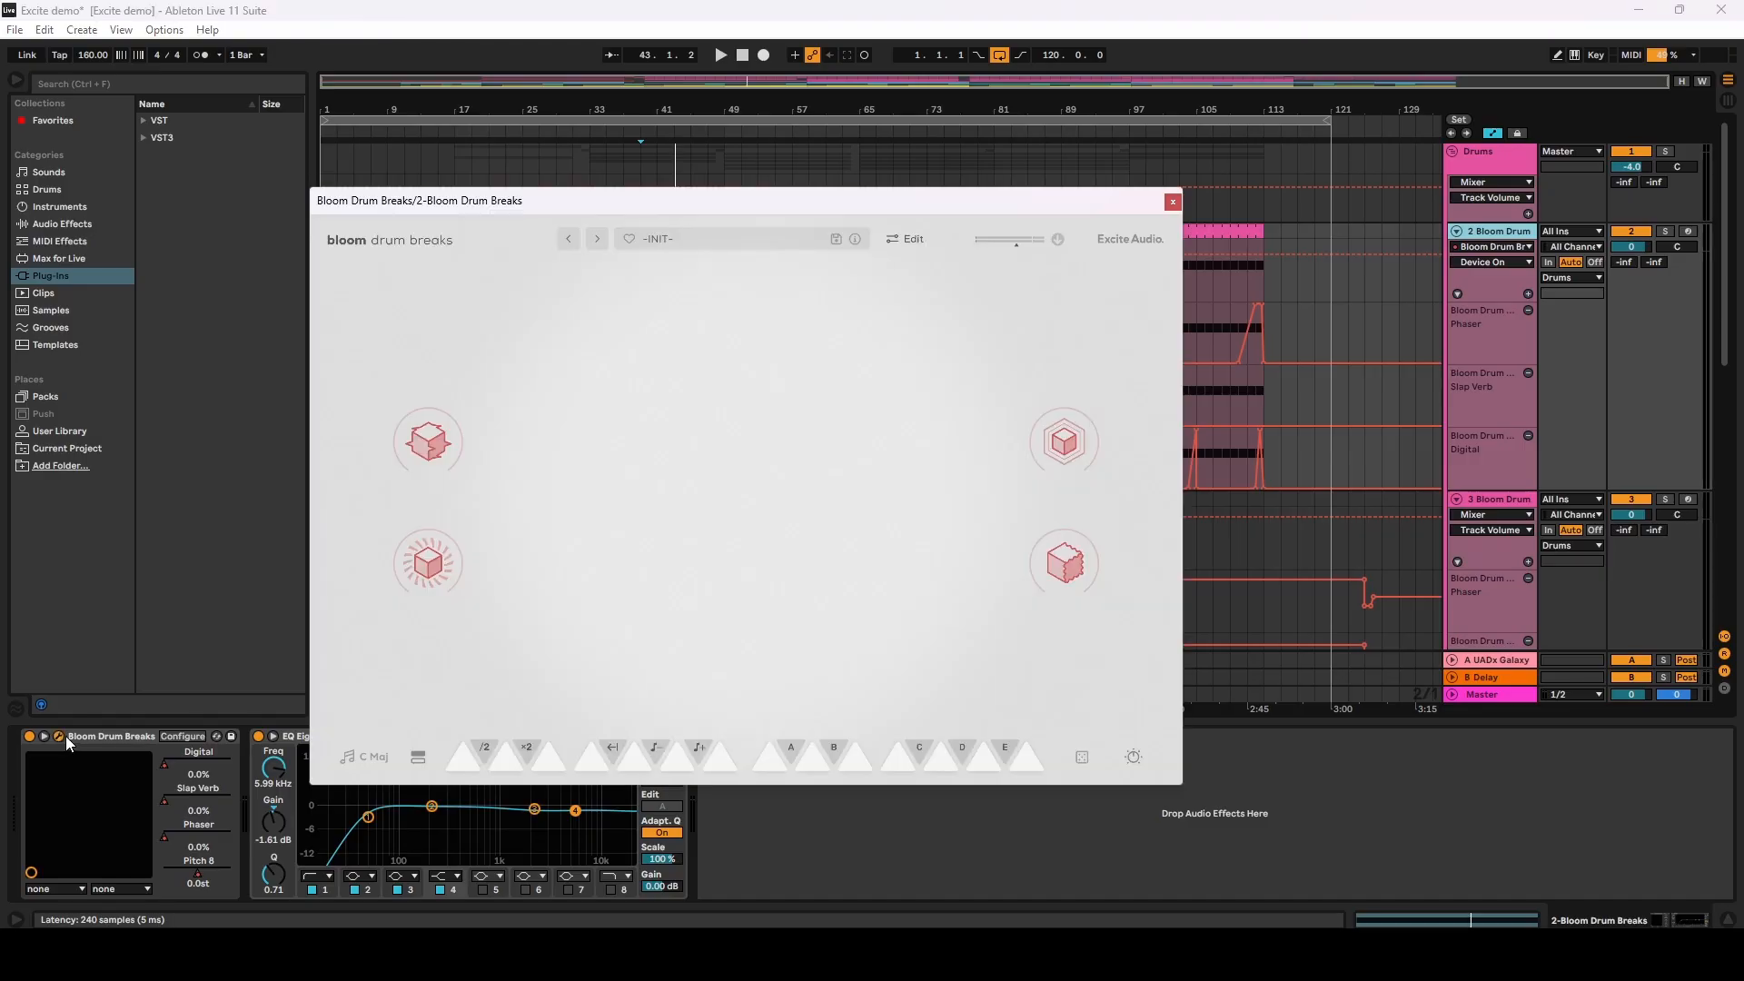
{"action": "left_click_drag", "start_coordinate": [881, 209], "coordinate": [805, 161]}
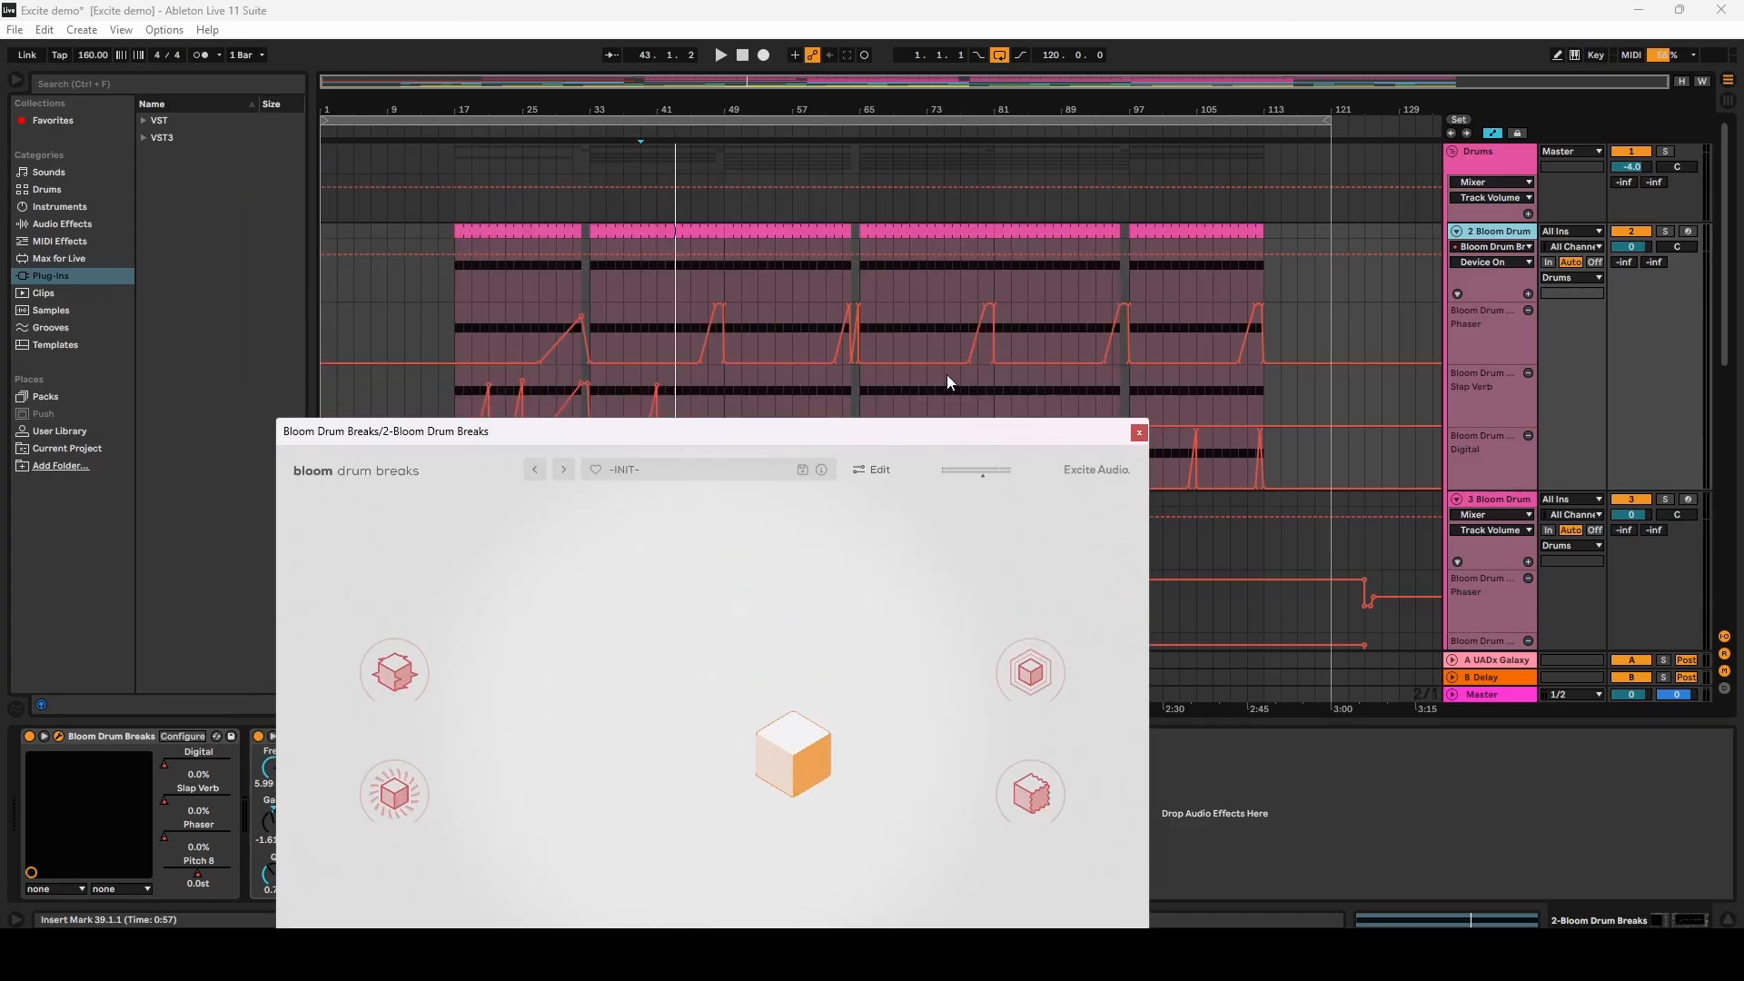
Step: Solo track 2 Bloom Drum Breaks, play it from bar 17, then stop and unsolo it
{"action": "left_click", "coordinate": [1663, 235]}
{"action": "left_click", "coordinate": [456, 289]}
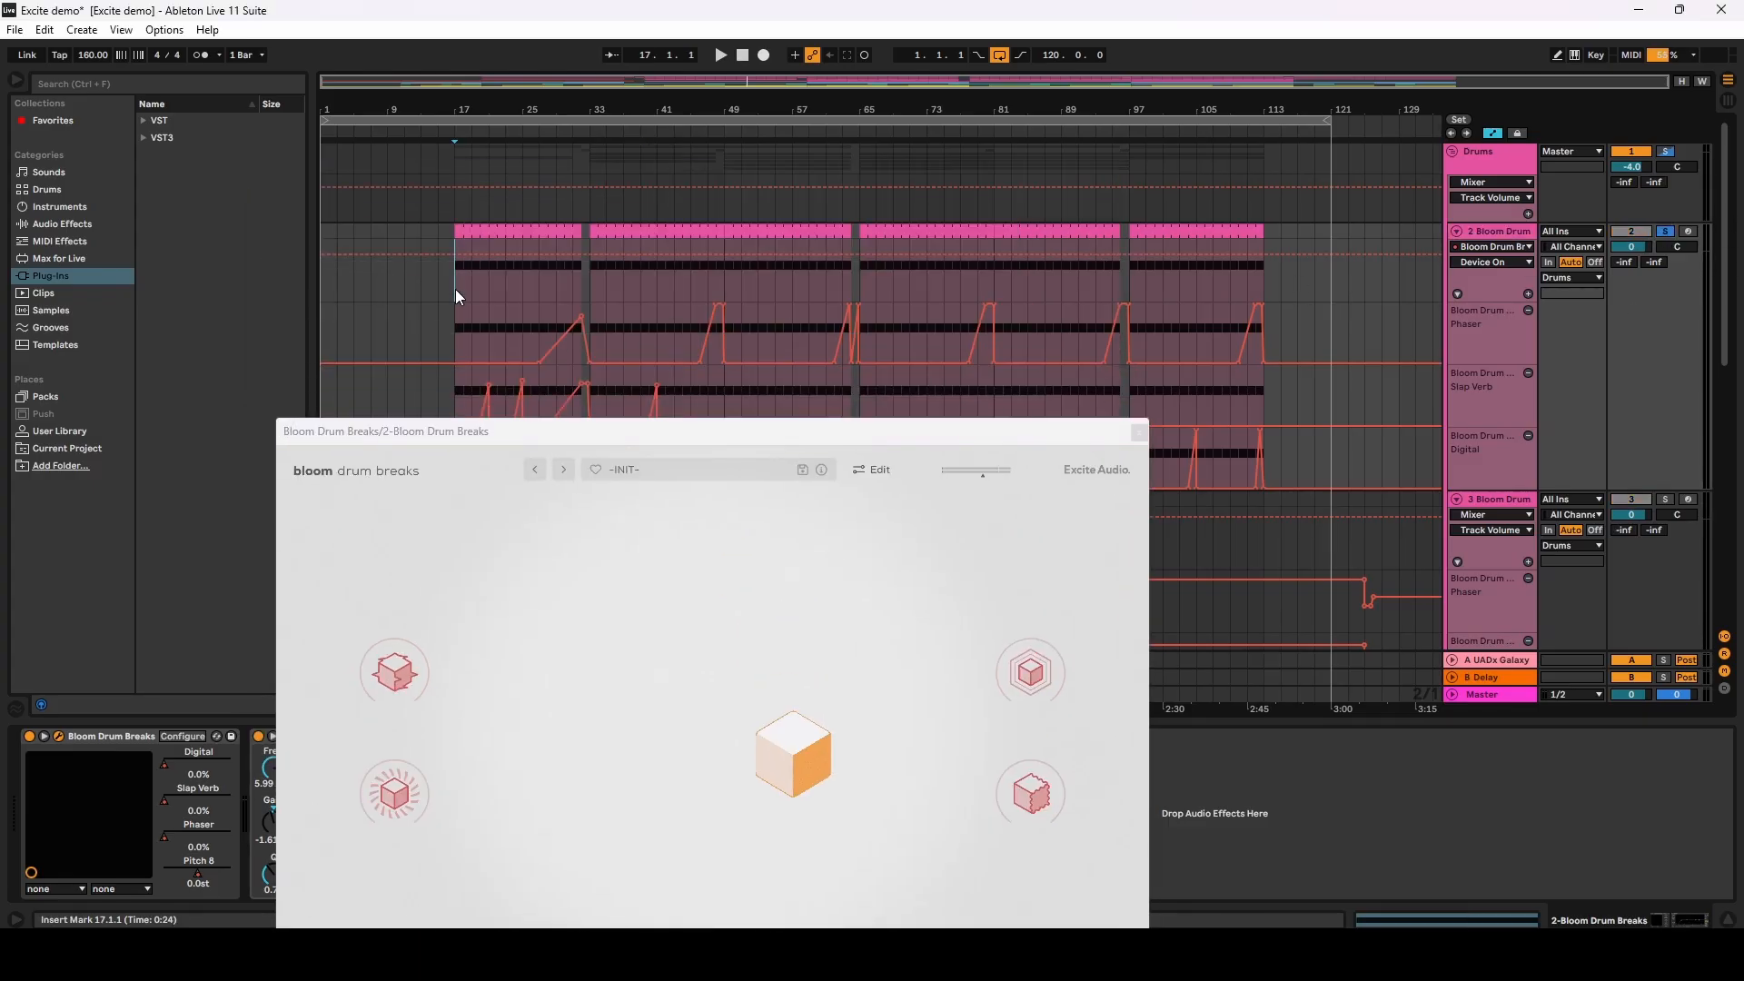
{"action": "key", "text": "space"}
{"action": "scroll", "coordinate": [498, 160], "scroll_direction": "up", "scroll_amount": 2}
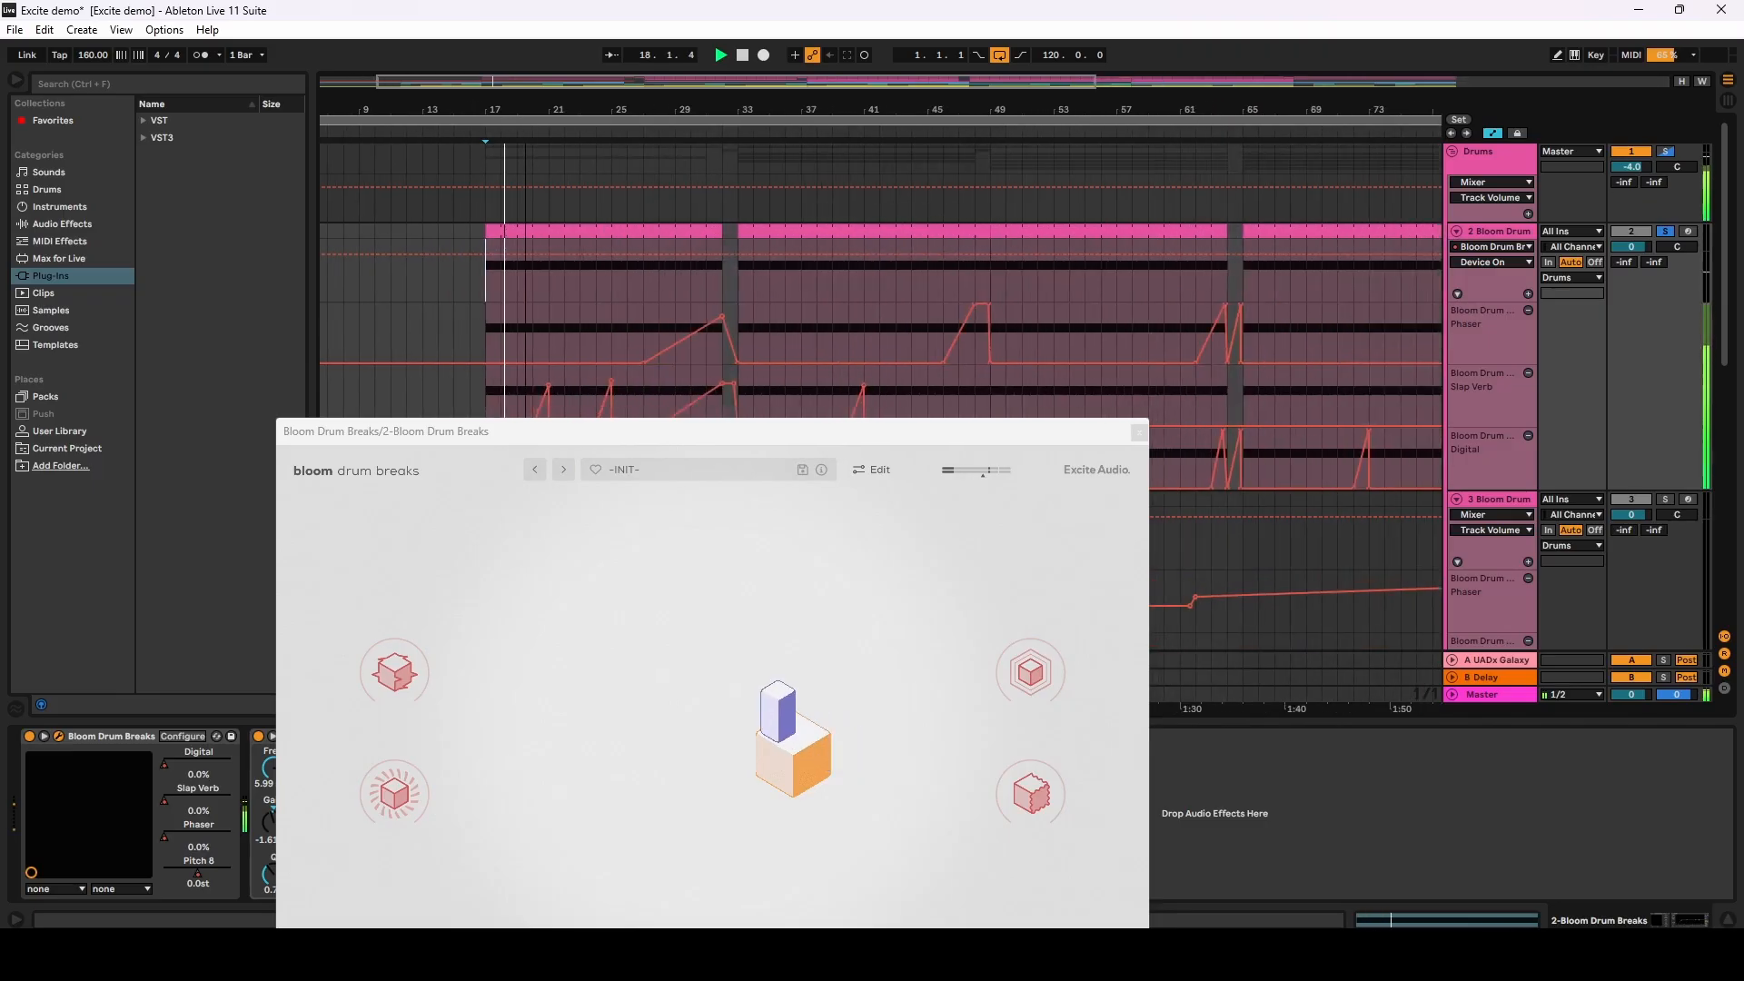
{"action": "left_click", "coordinate": [1671, 234]}
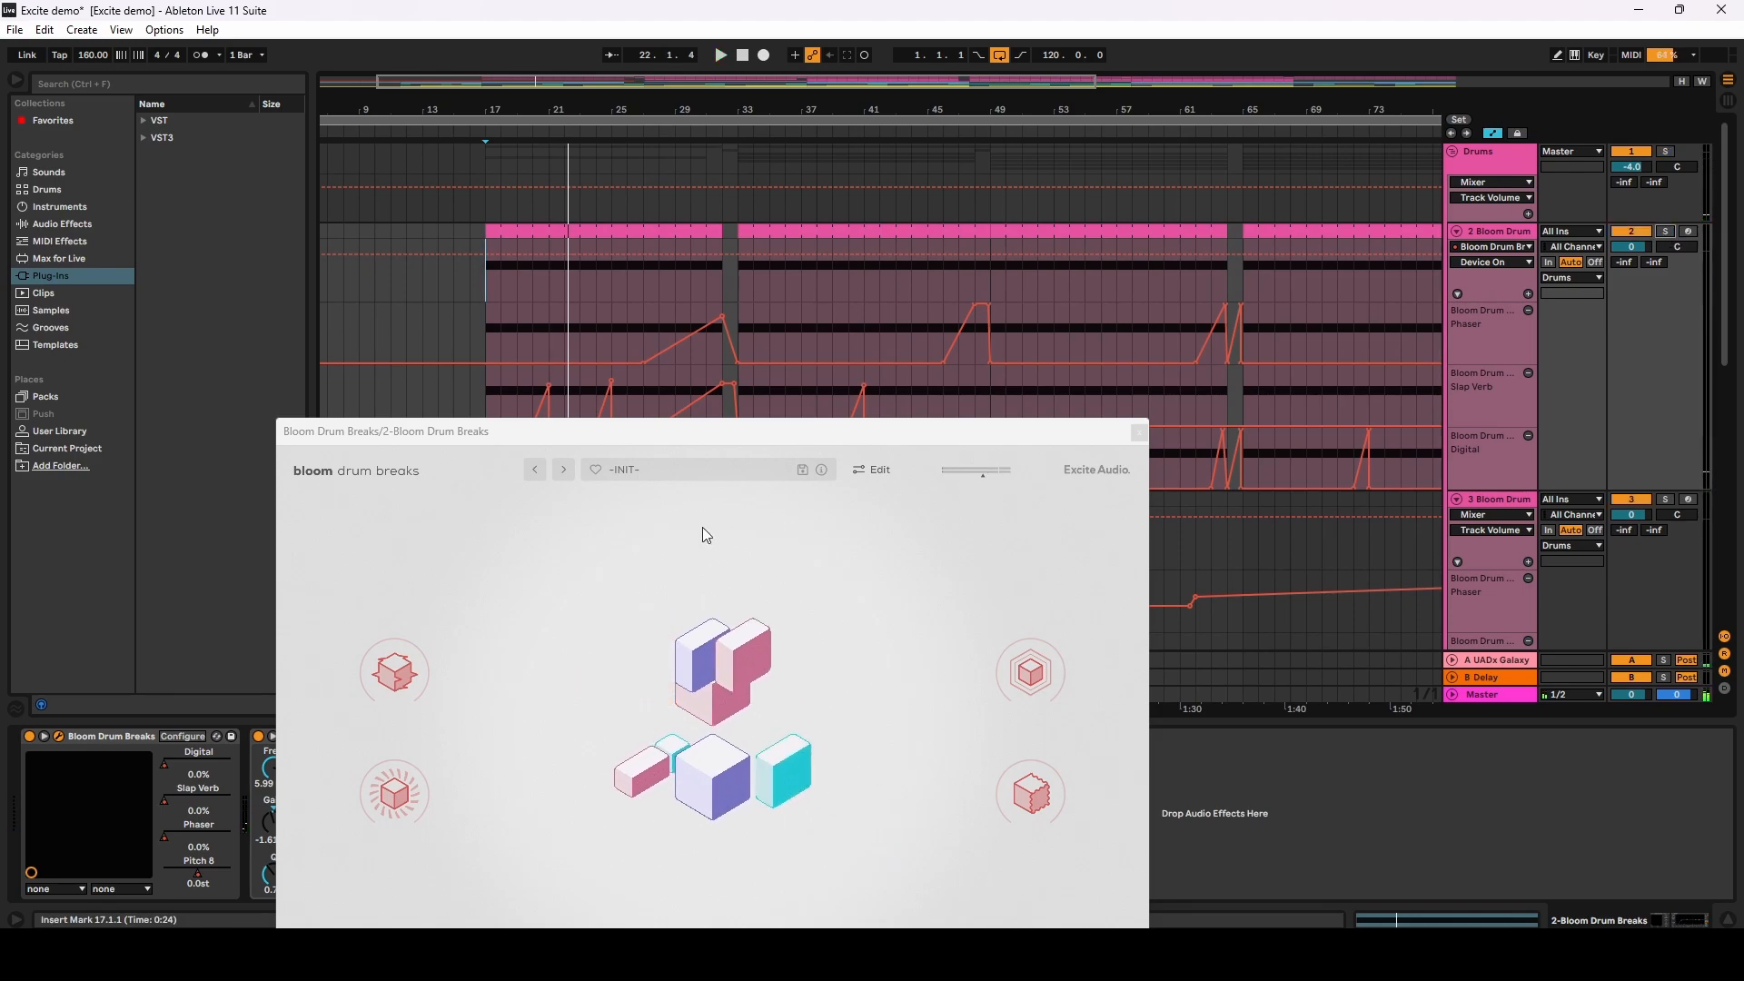
Step: Inspect track 2's Bloom Drum Breaks edit page with its sample, phrase player and effect settings, then close the plug-in
{"action": "left_click_drag", "start_coordinate": [727, 431], "coordinate": [1253, 295]}
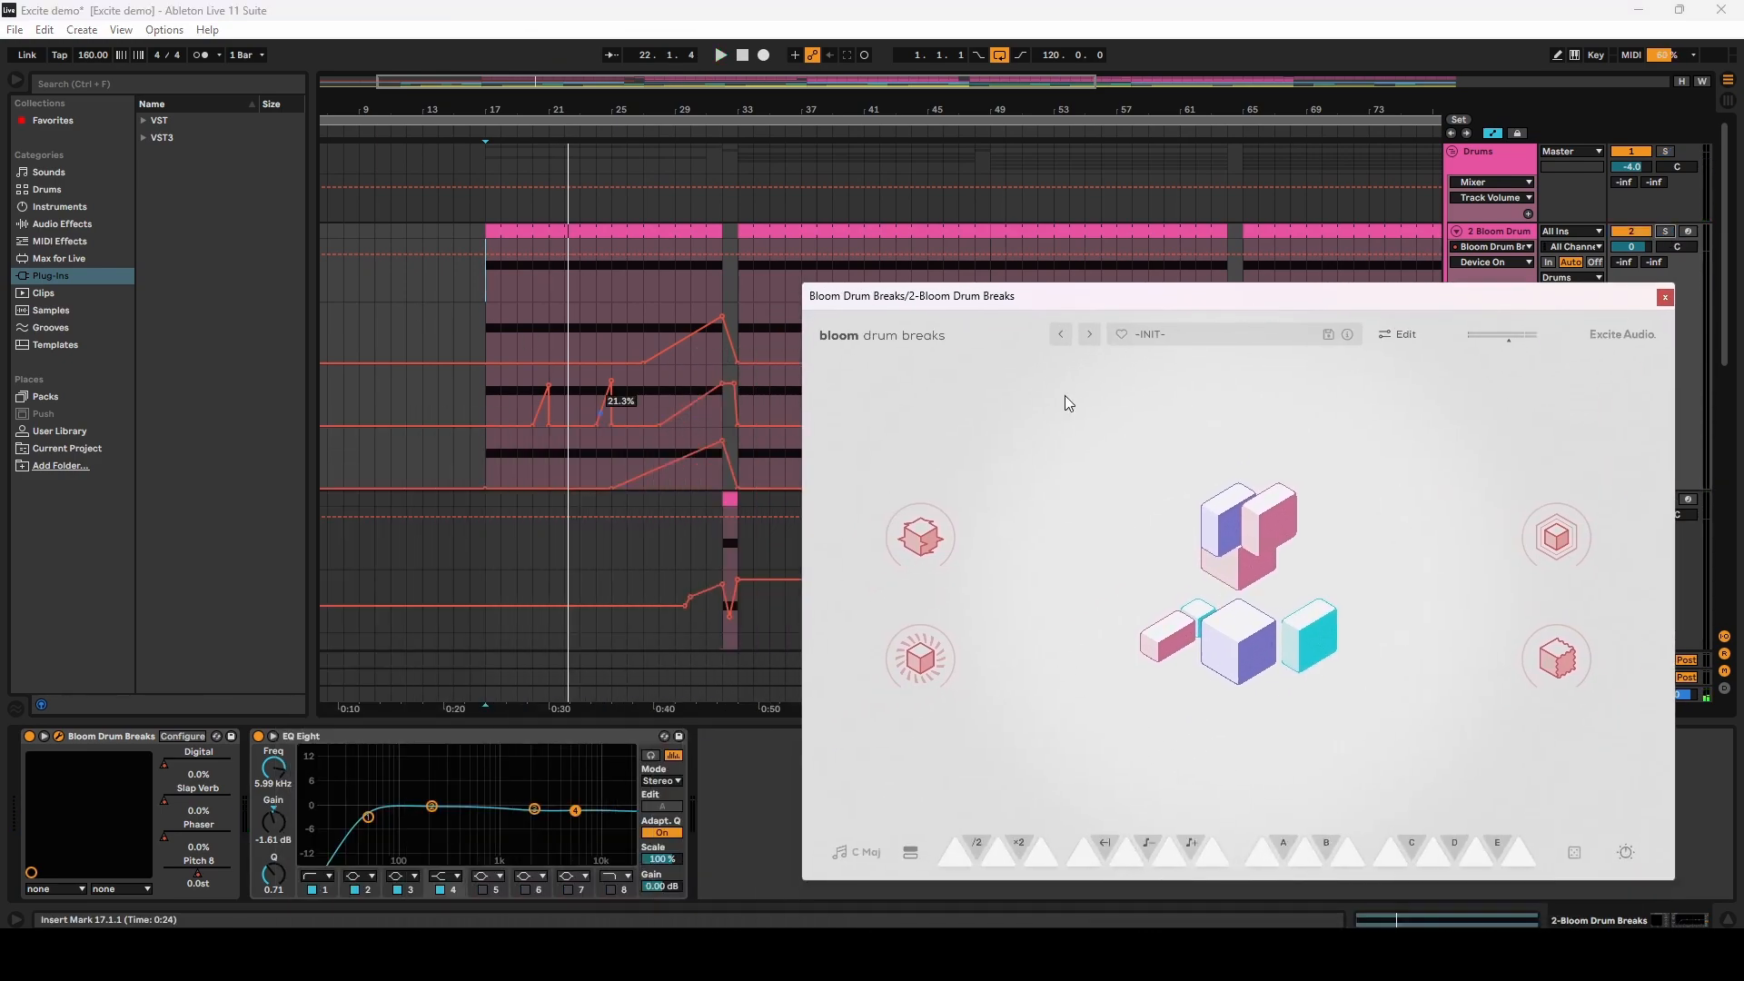
{"action": "left_click", "coordinate": [1402, 331]}
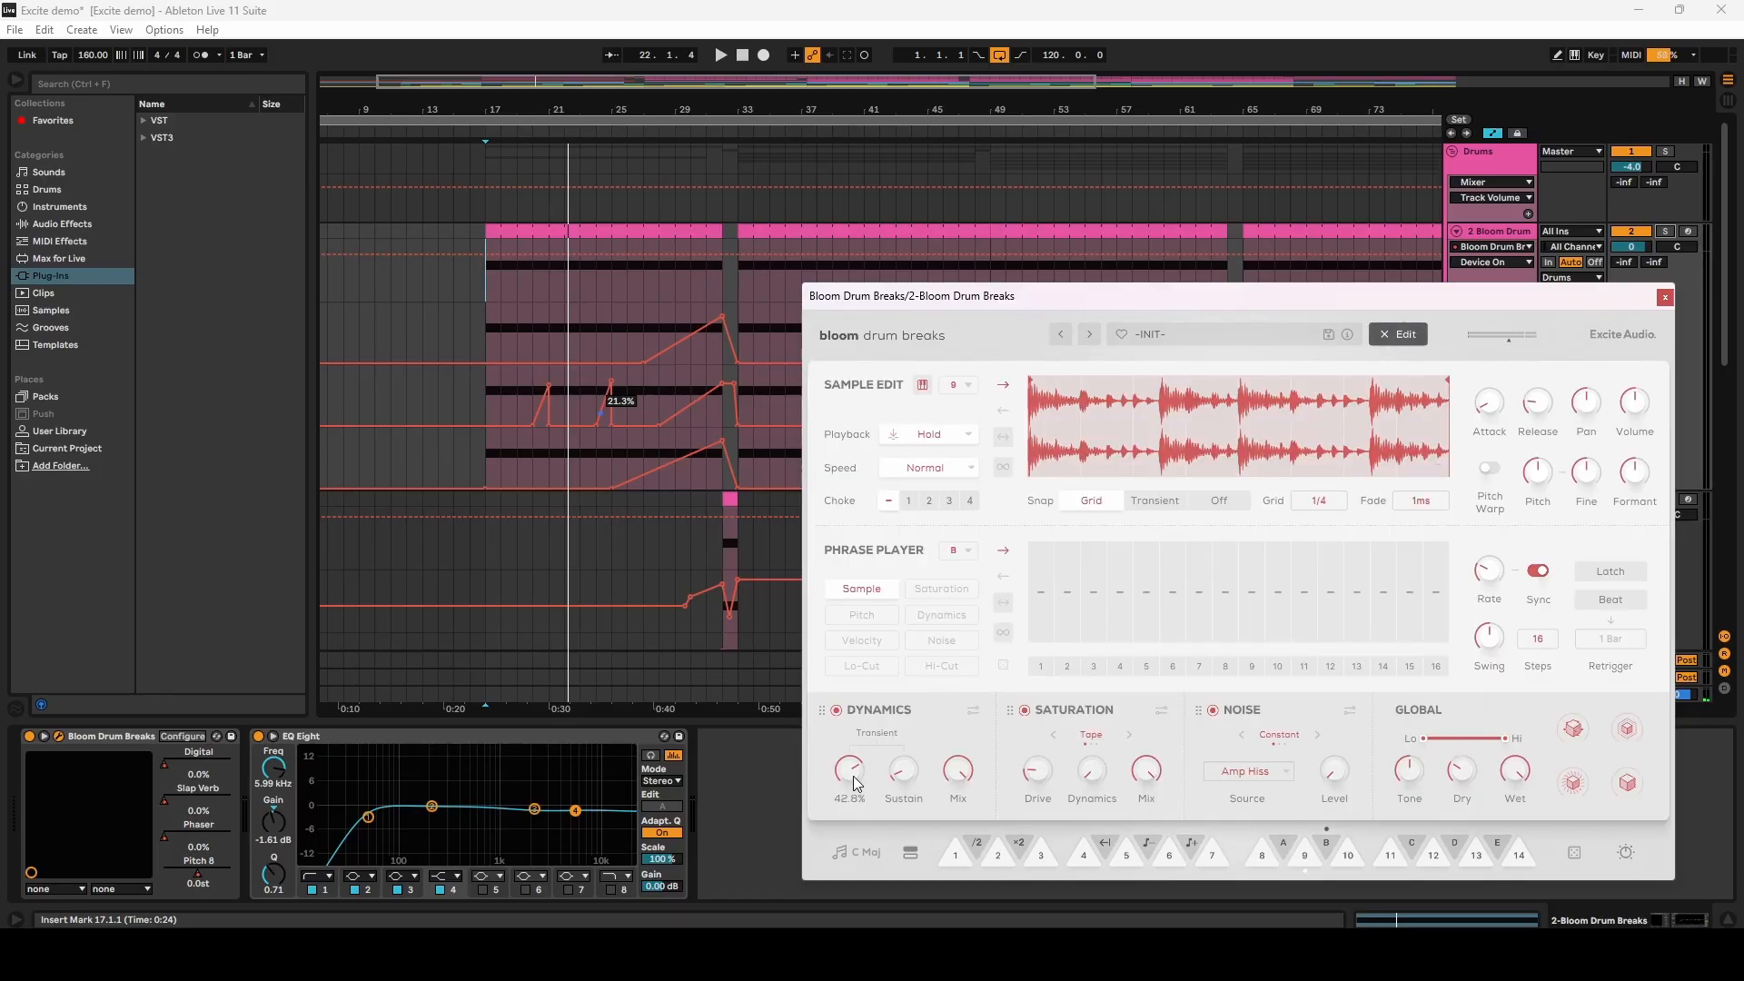
{"action": "mouse_move", "coordinate": [906, 783]}
{"action": "left_click_drag", "start_coordinate": [1284, 305], "coordinate": [943, 229]}
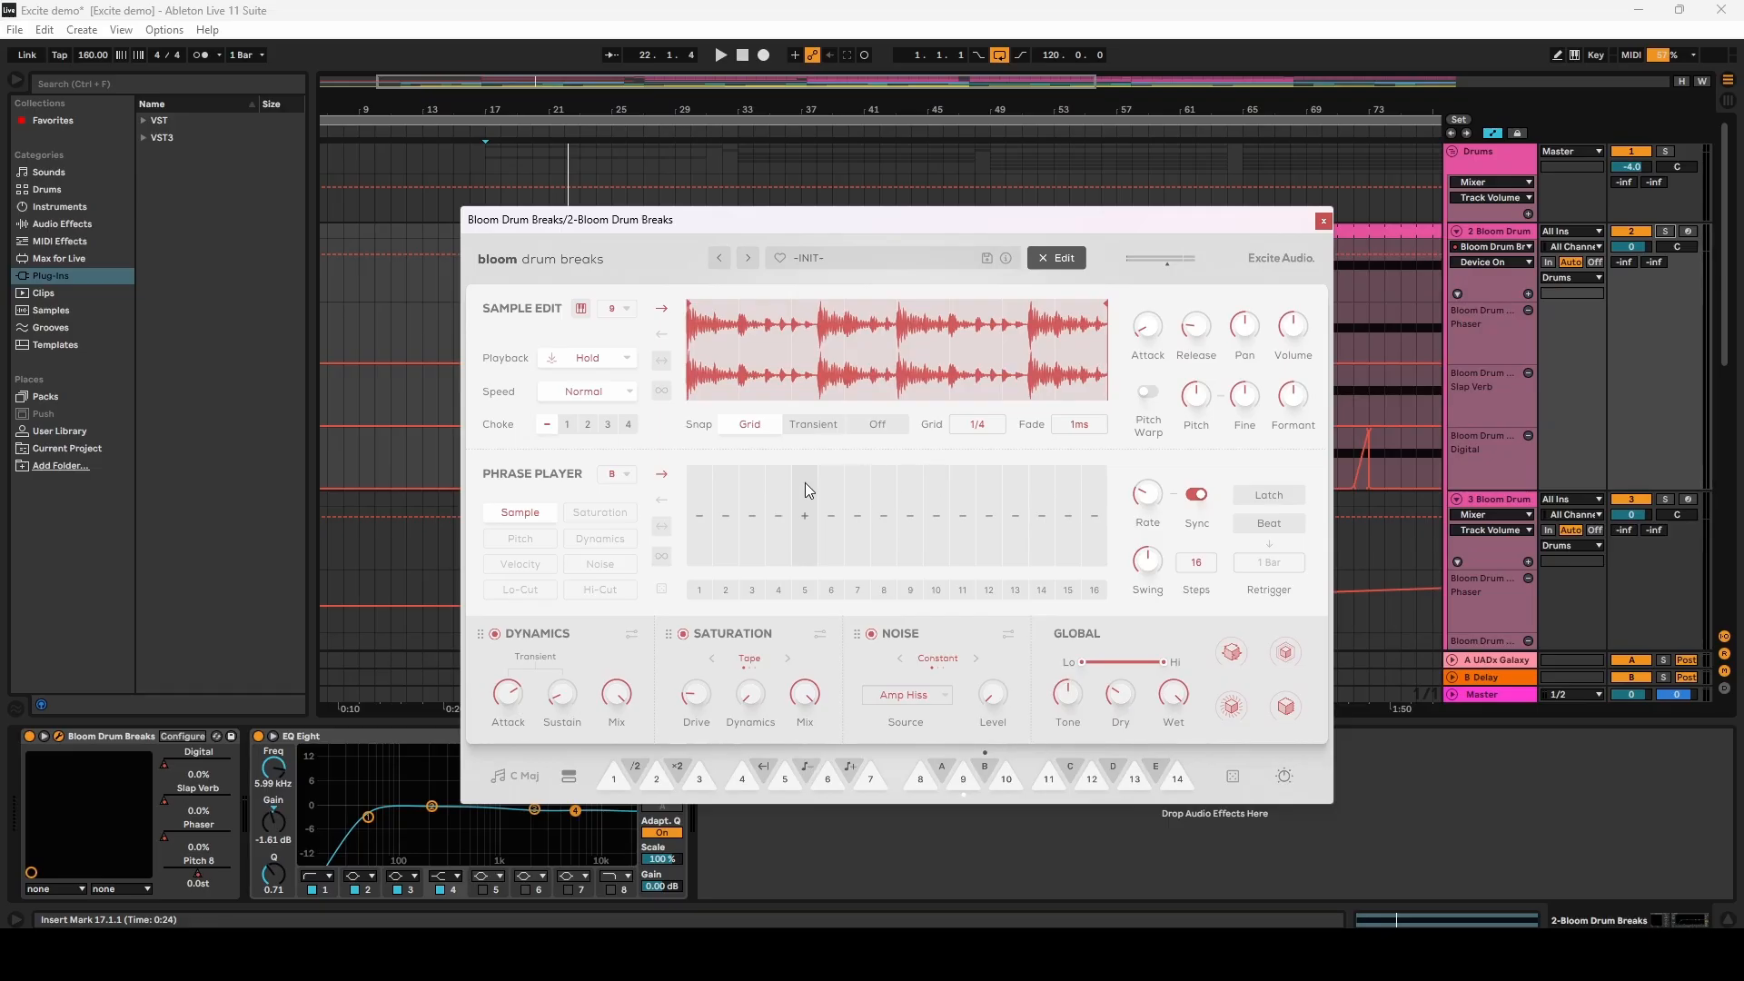
{"action": "left_click", "coordinate": [1063, 259]}
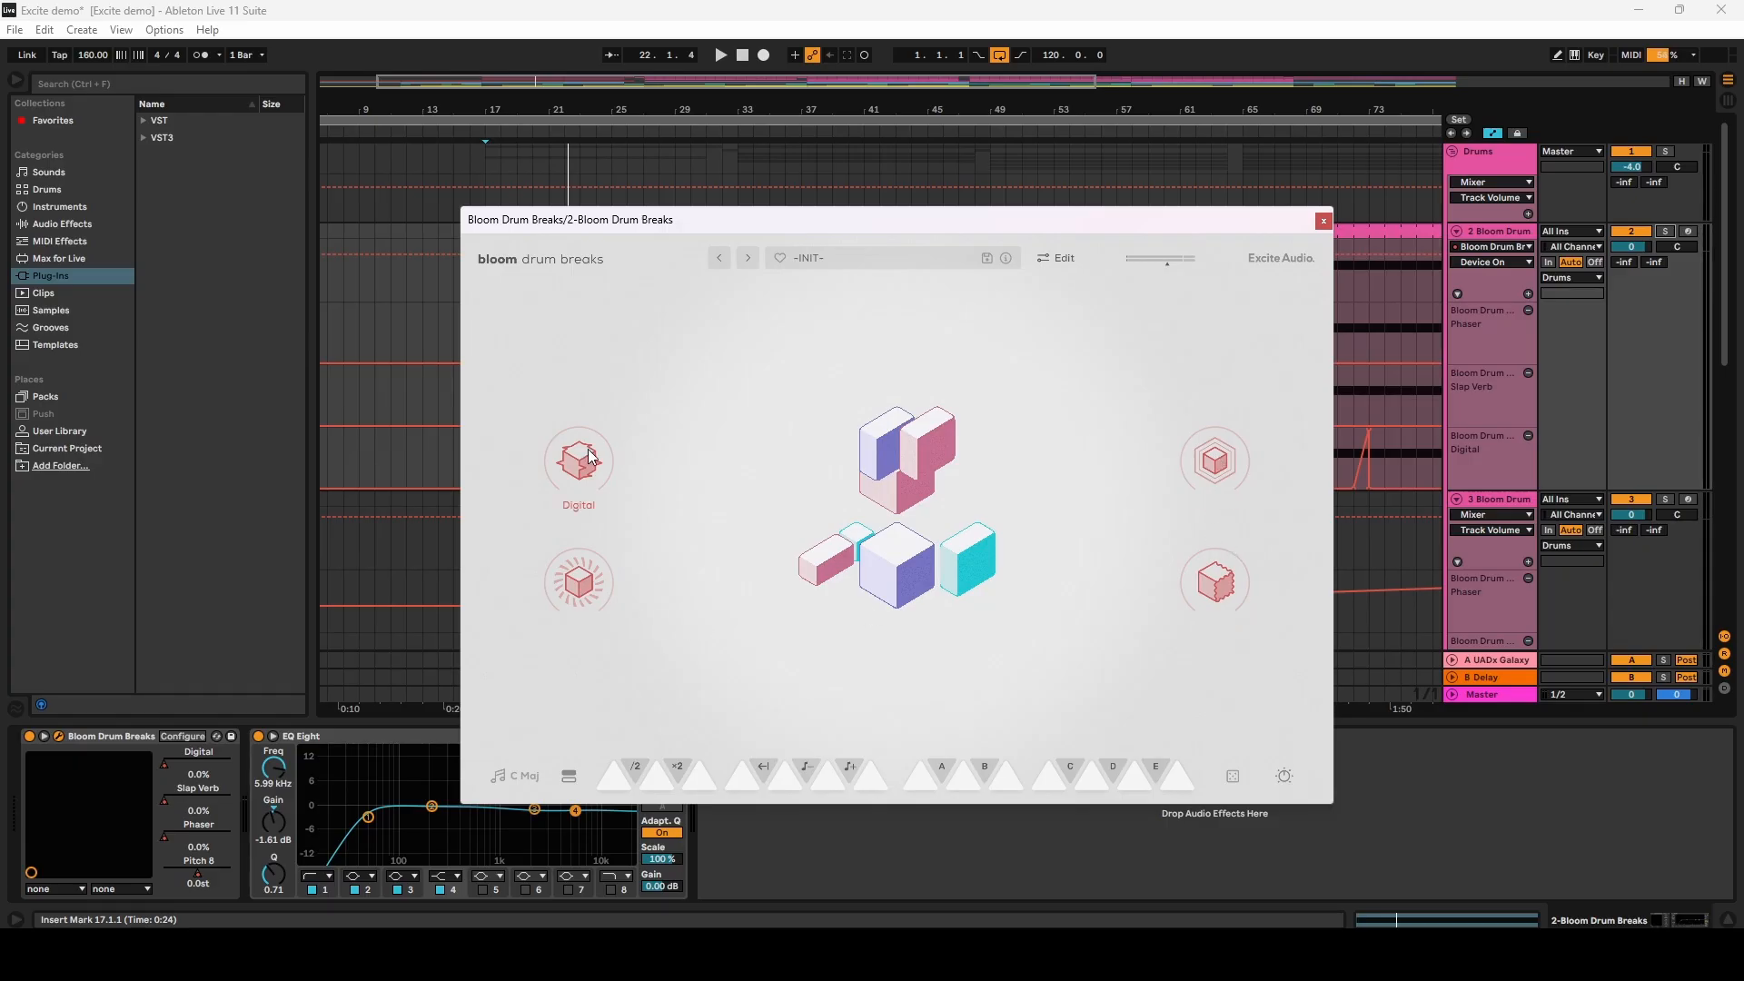
{"action": "left_click", "coordinate": [1322, 221]}
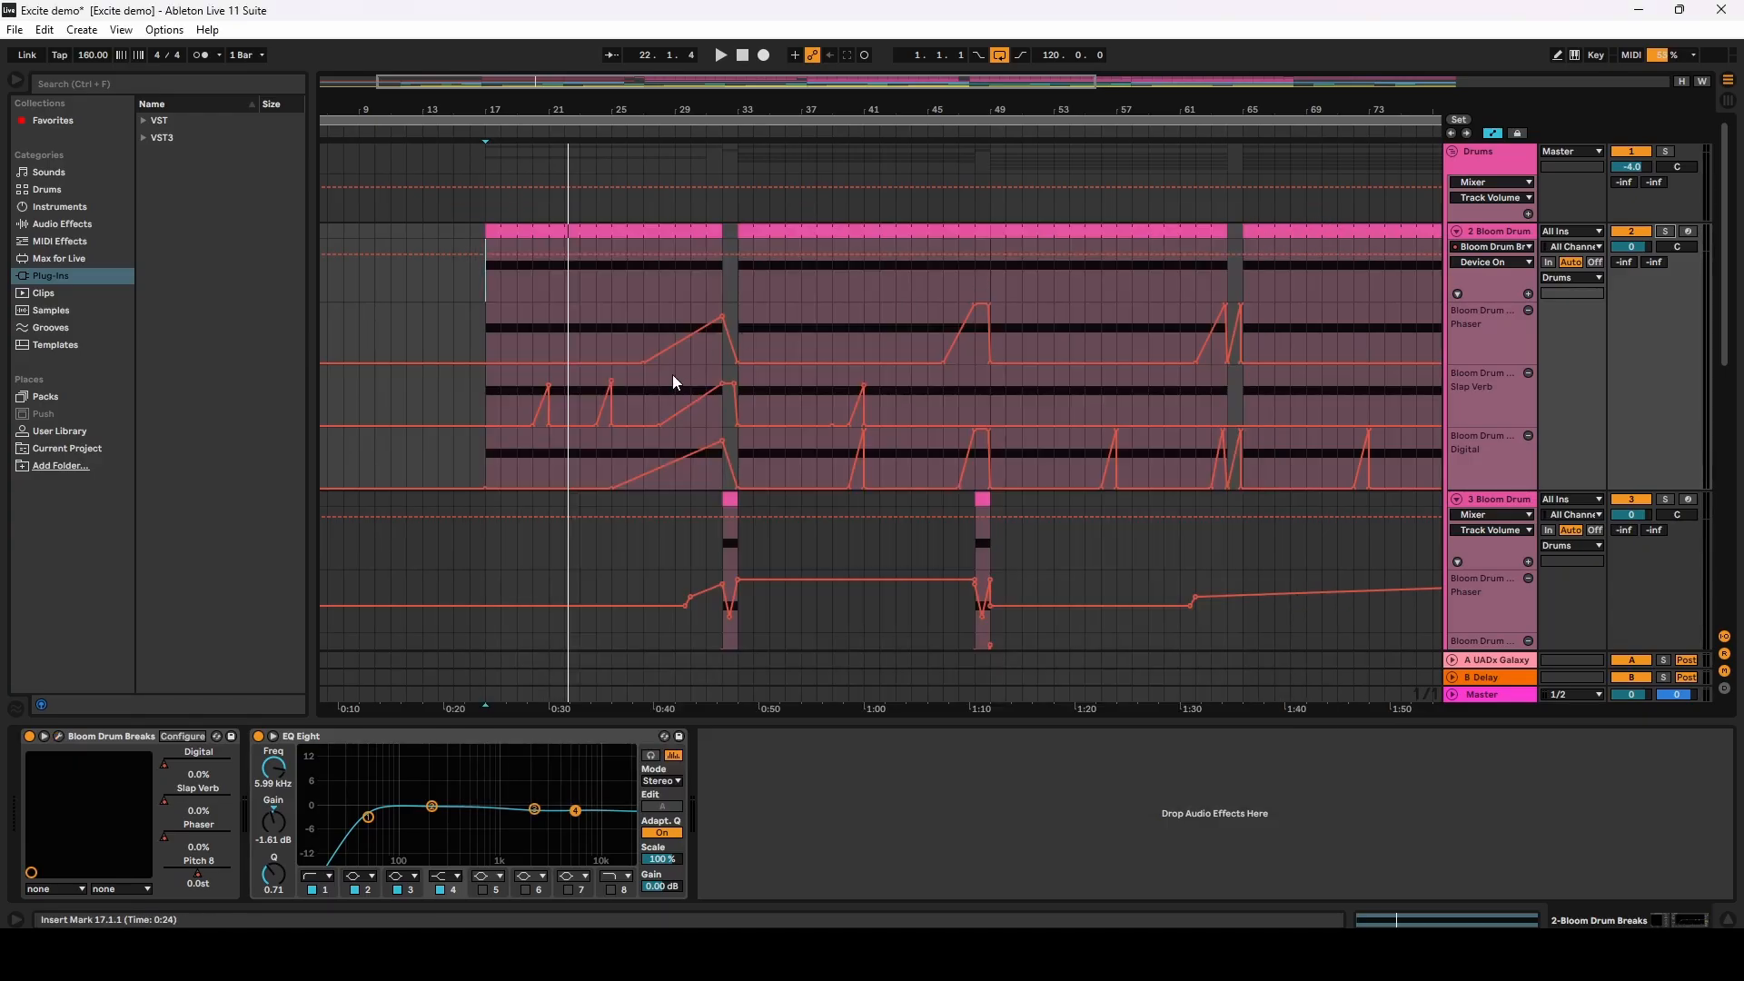
Step: Play track 2 soloed from bar 31 and from bar 40 to hear its effect automation, then unsolo it
{"action": "left_click", "coordinate": [706, 376]}
{"action": "key", "text": "space"}
{"action": "left_click", "coordinate": [1666, 231]}
{"action": "key", "text": "space"}
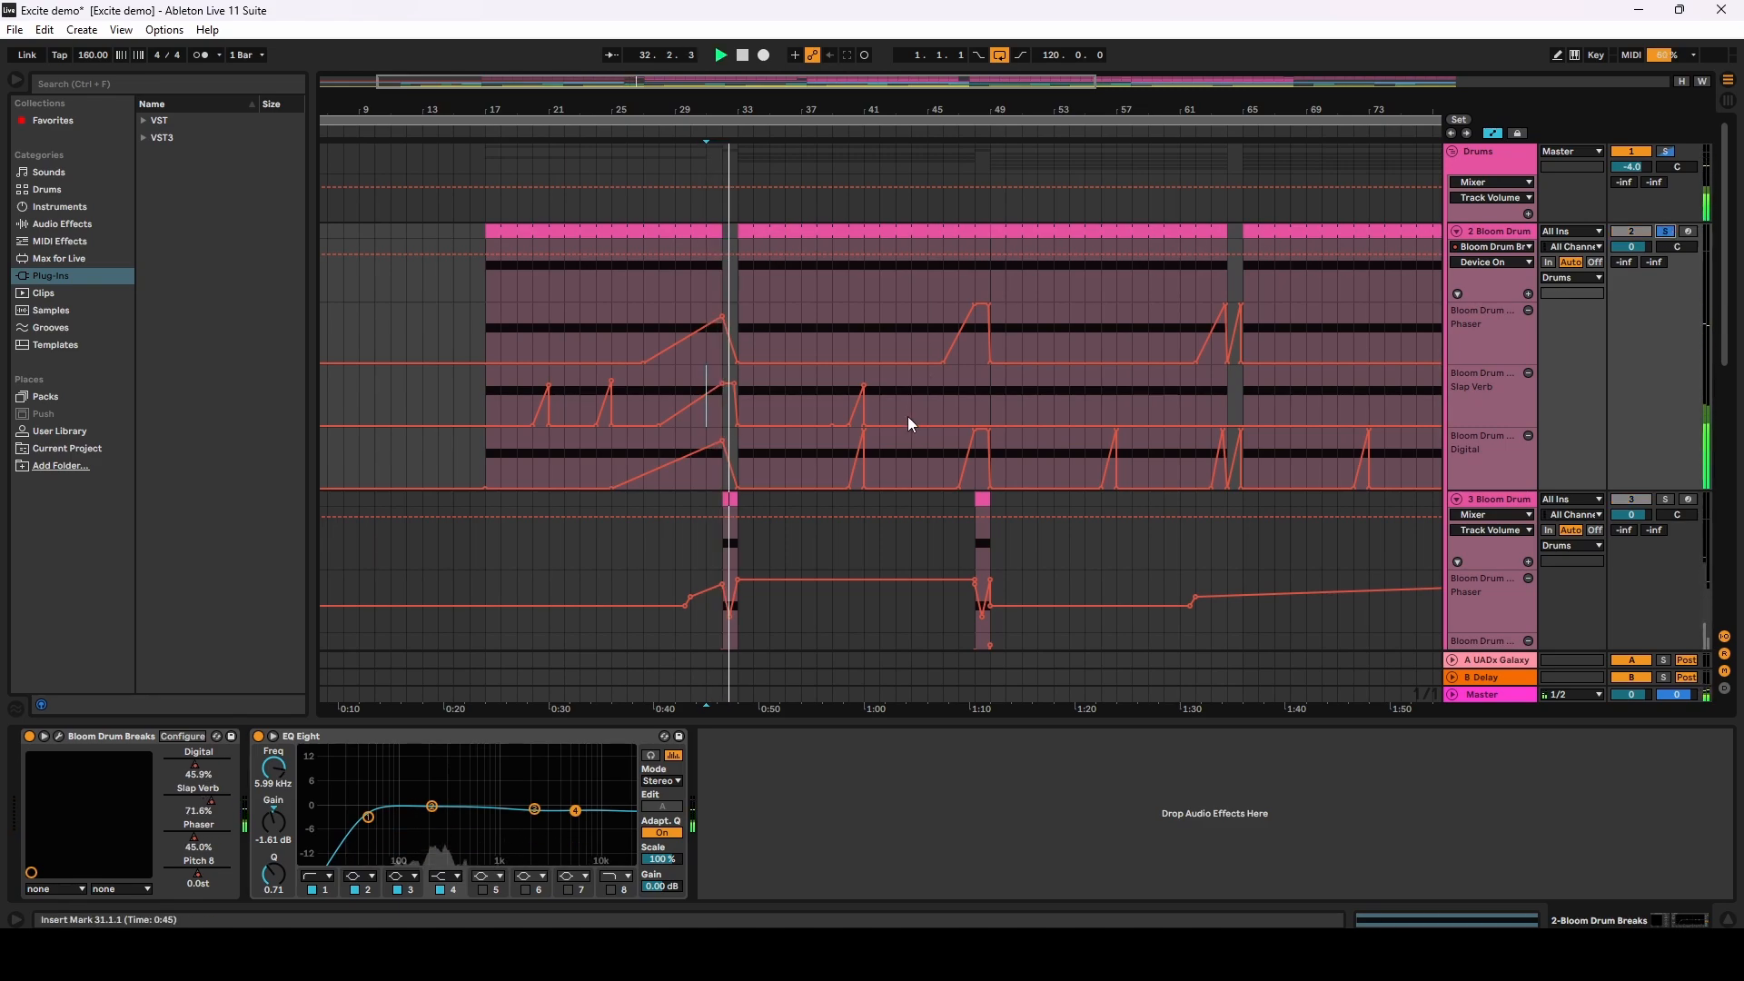
{"action": "left_click", "coordinate": [847, 443]}
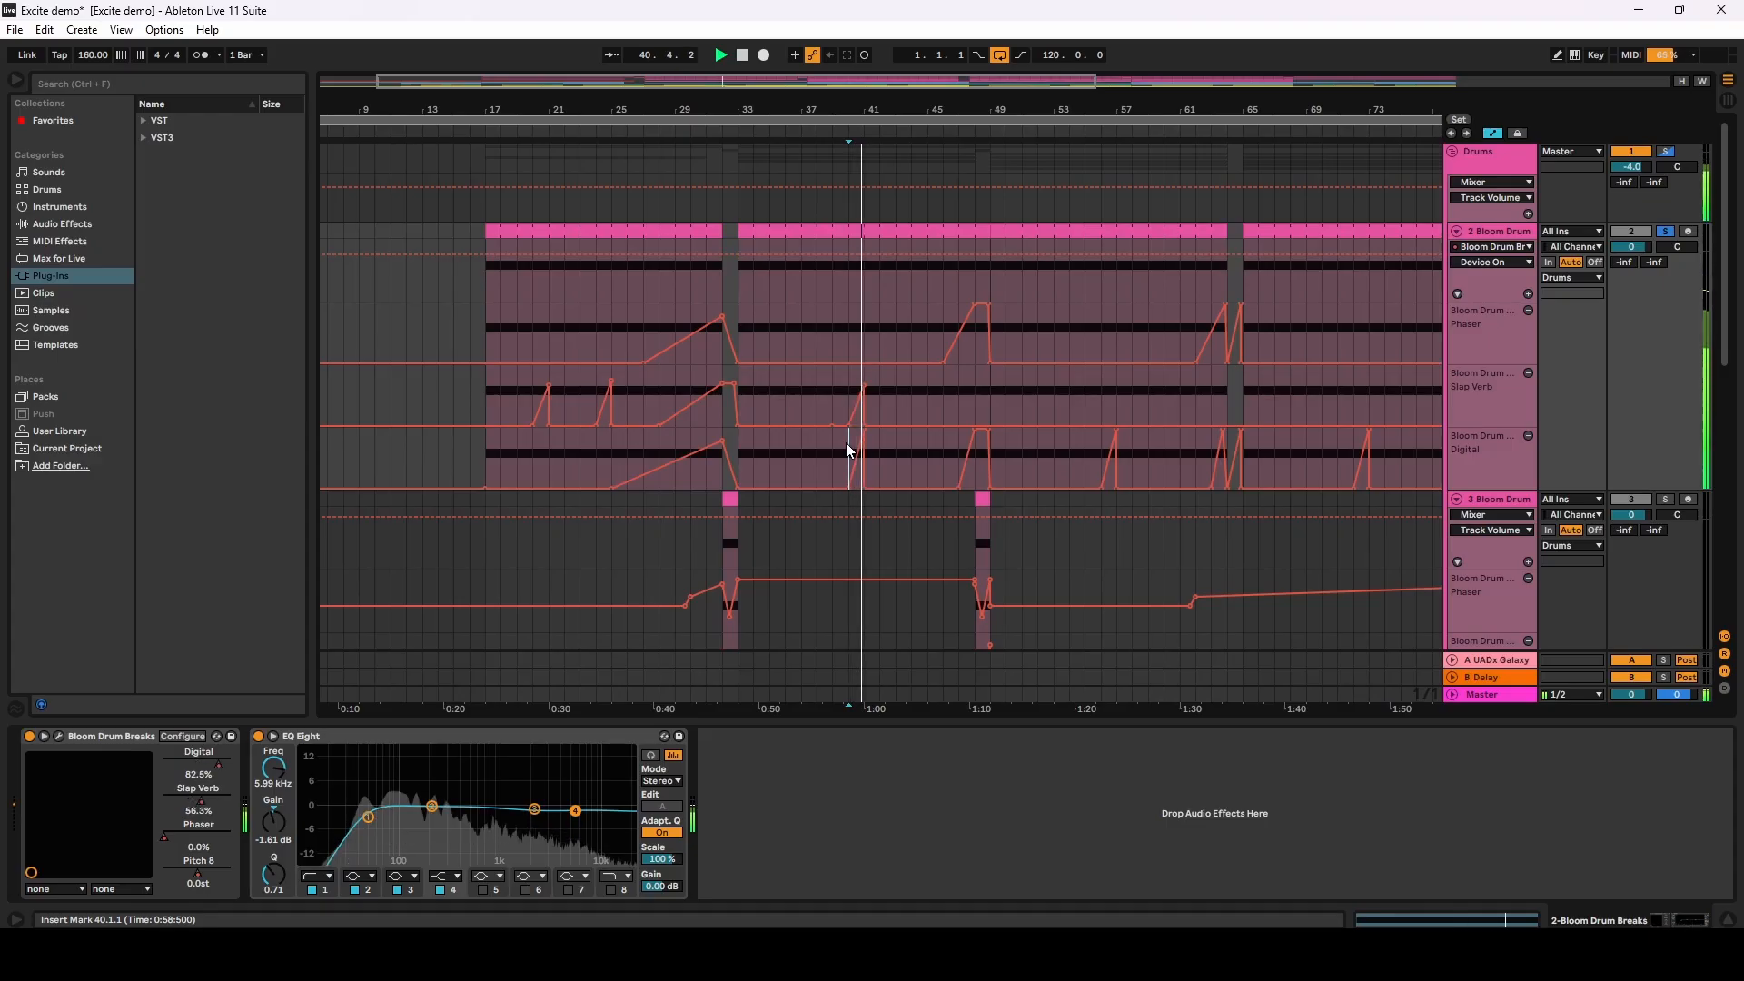
{"action": "left_click", "coordinate": [1666, 233]}
Step: Solo track 3 Bloom Drum Breaks and play its short fill clip from bar 32
{"action": "scroll", "coordinate": [763, 487], "scroll_direction": "down", "scroll_amount": 2}
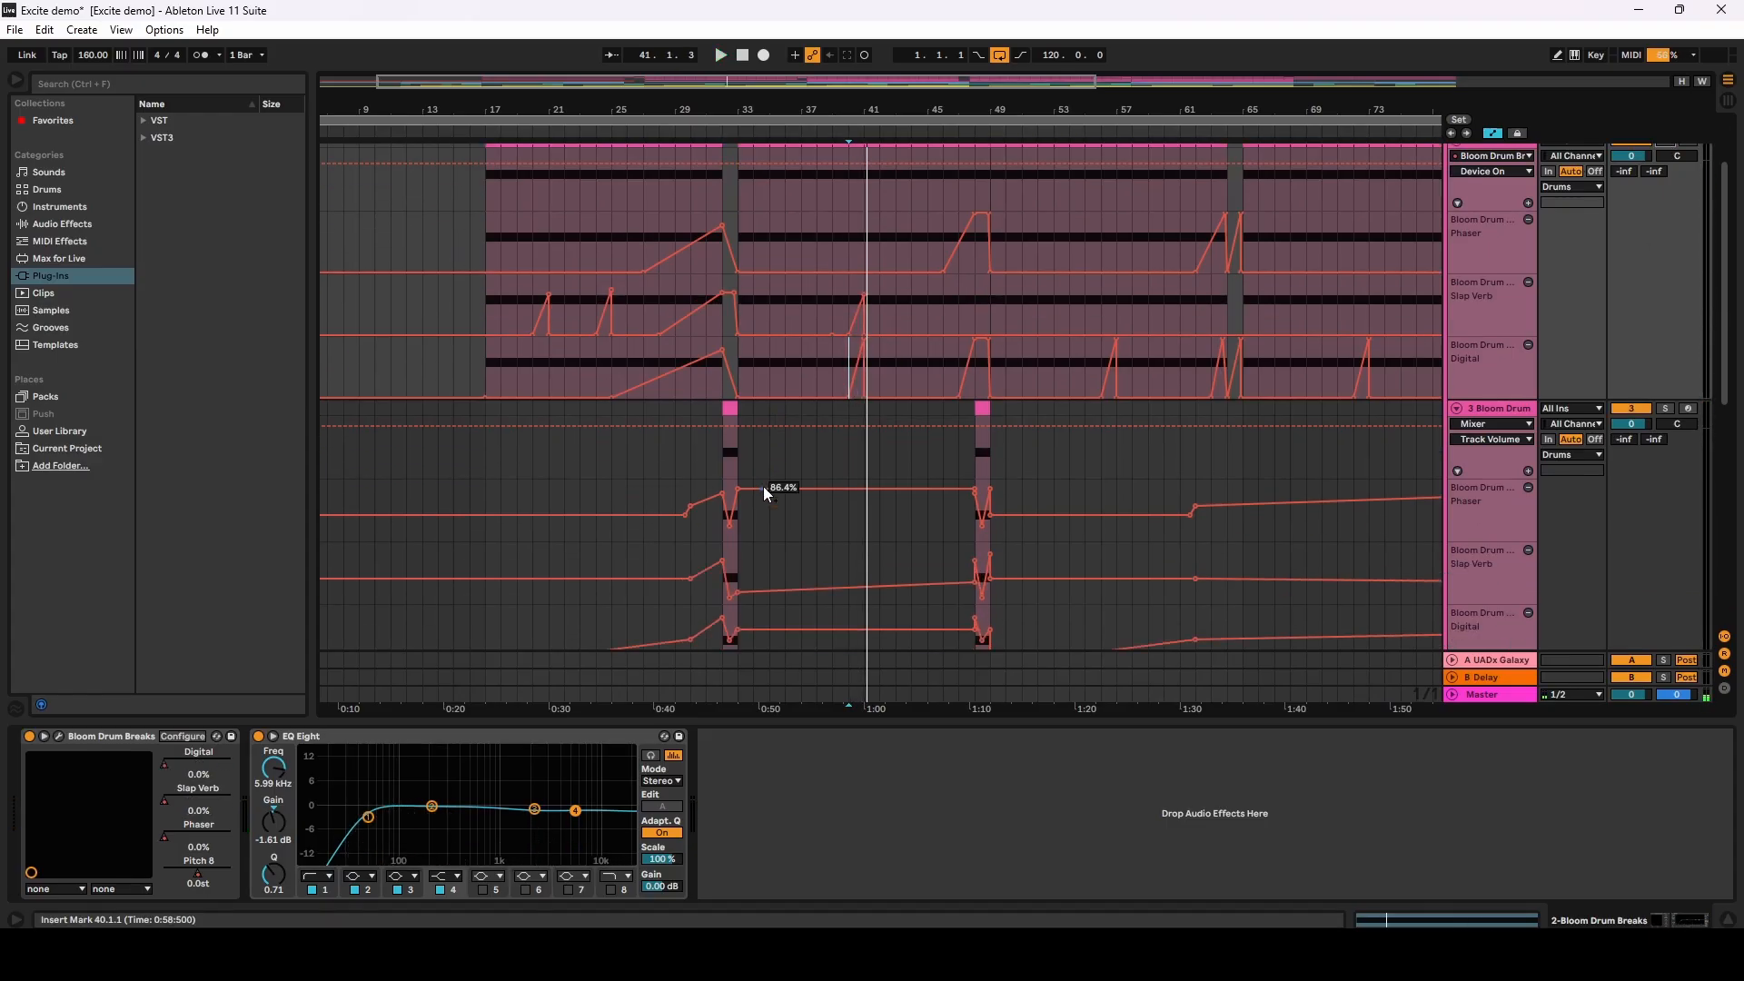
{"action": "left_click", "coordinate": [722, 456]}
{"action": "key", "text": "space"}
{"action": "left_click", "coordinate": [1665, 409]}
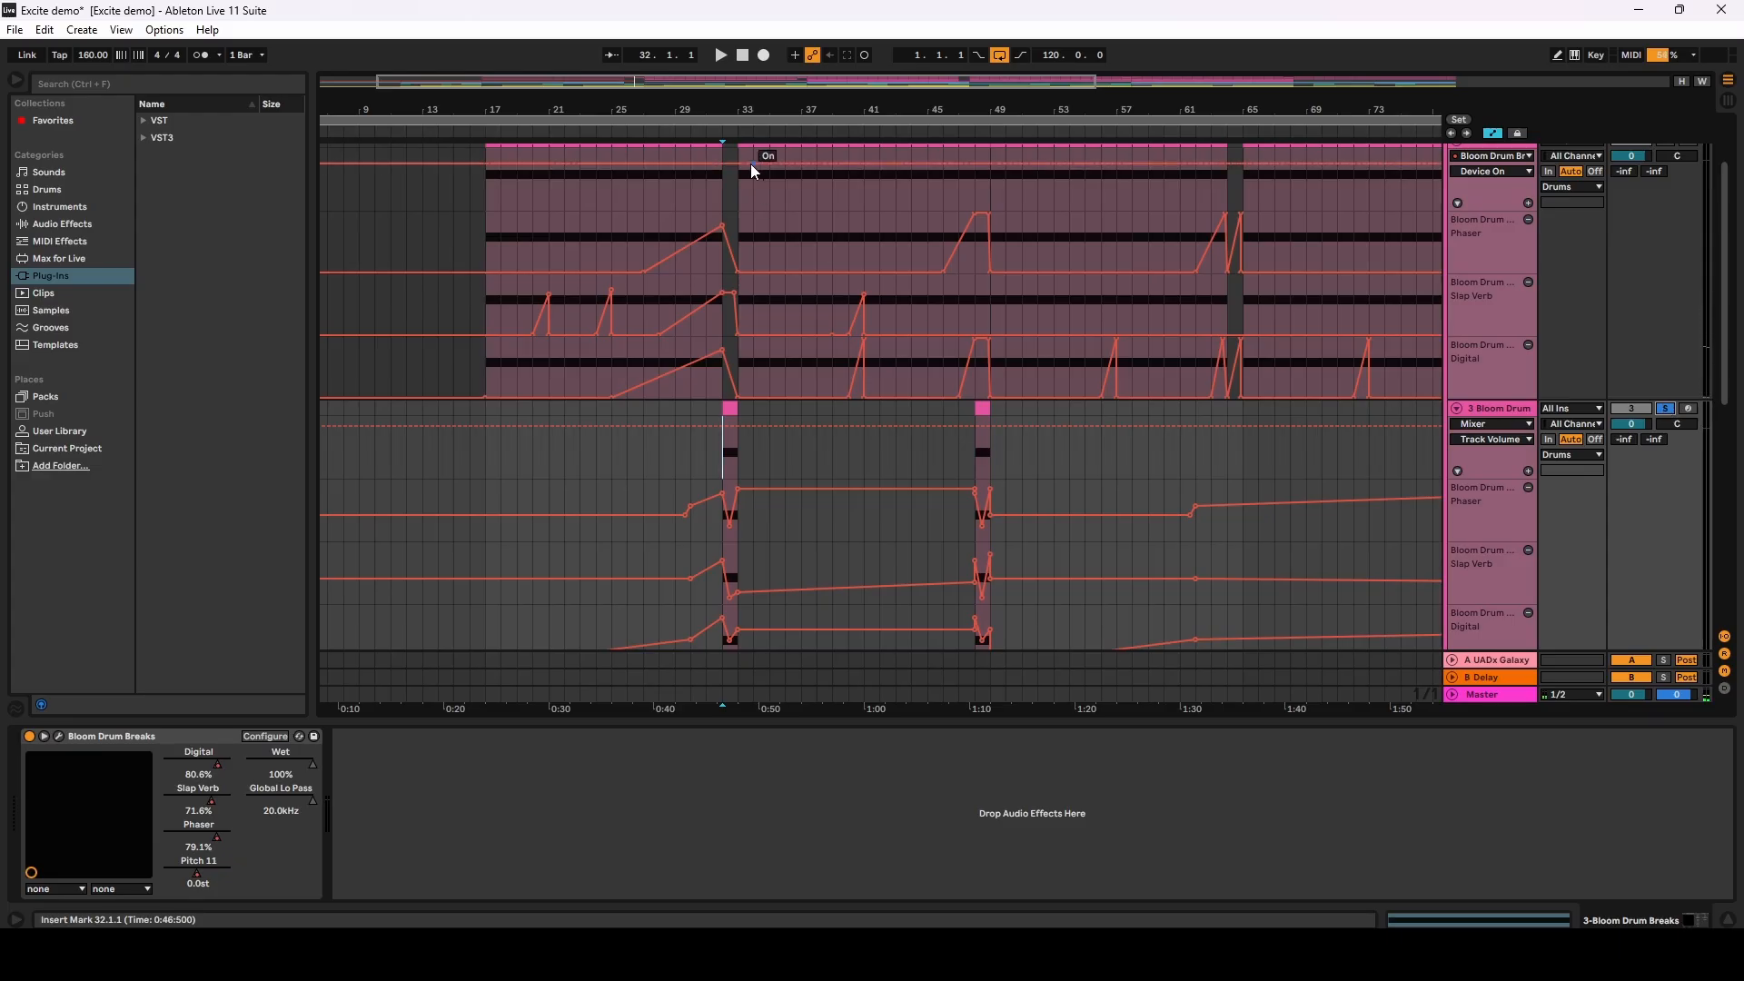
{"action": "left_click_drag", "start_coordinate": [752, 113], "coordinate": [917, 119]}
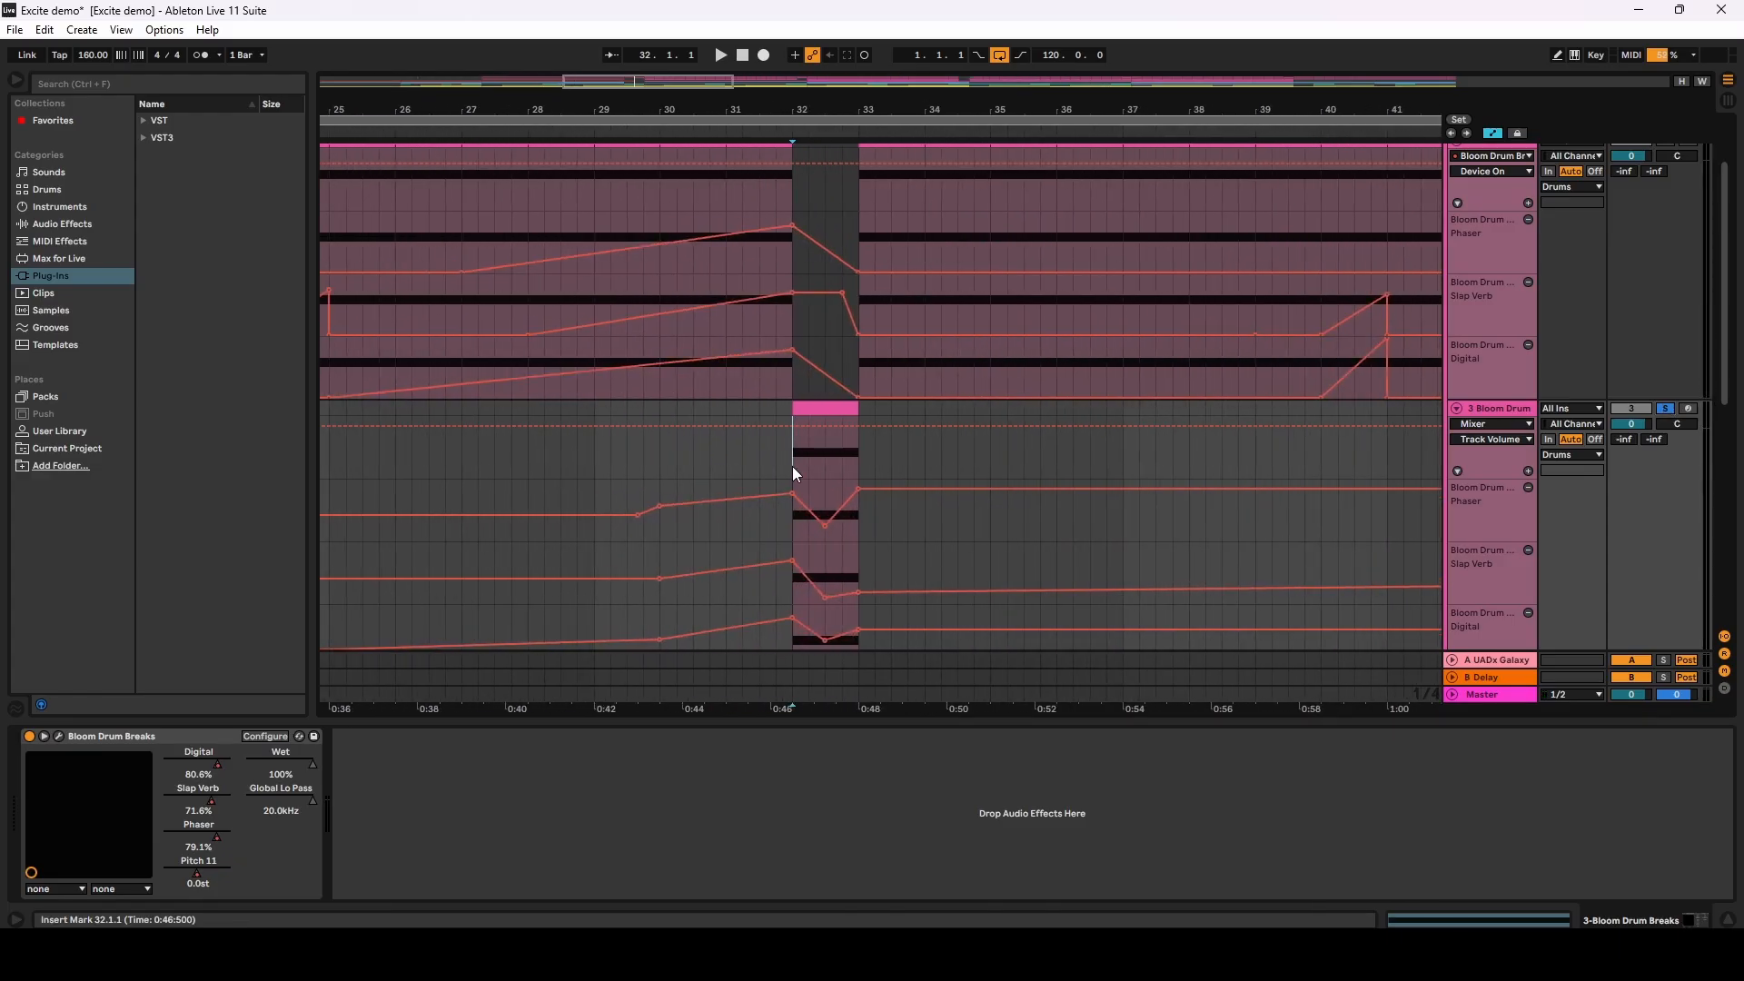
{"action": "key", "text": "space"}
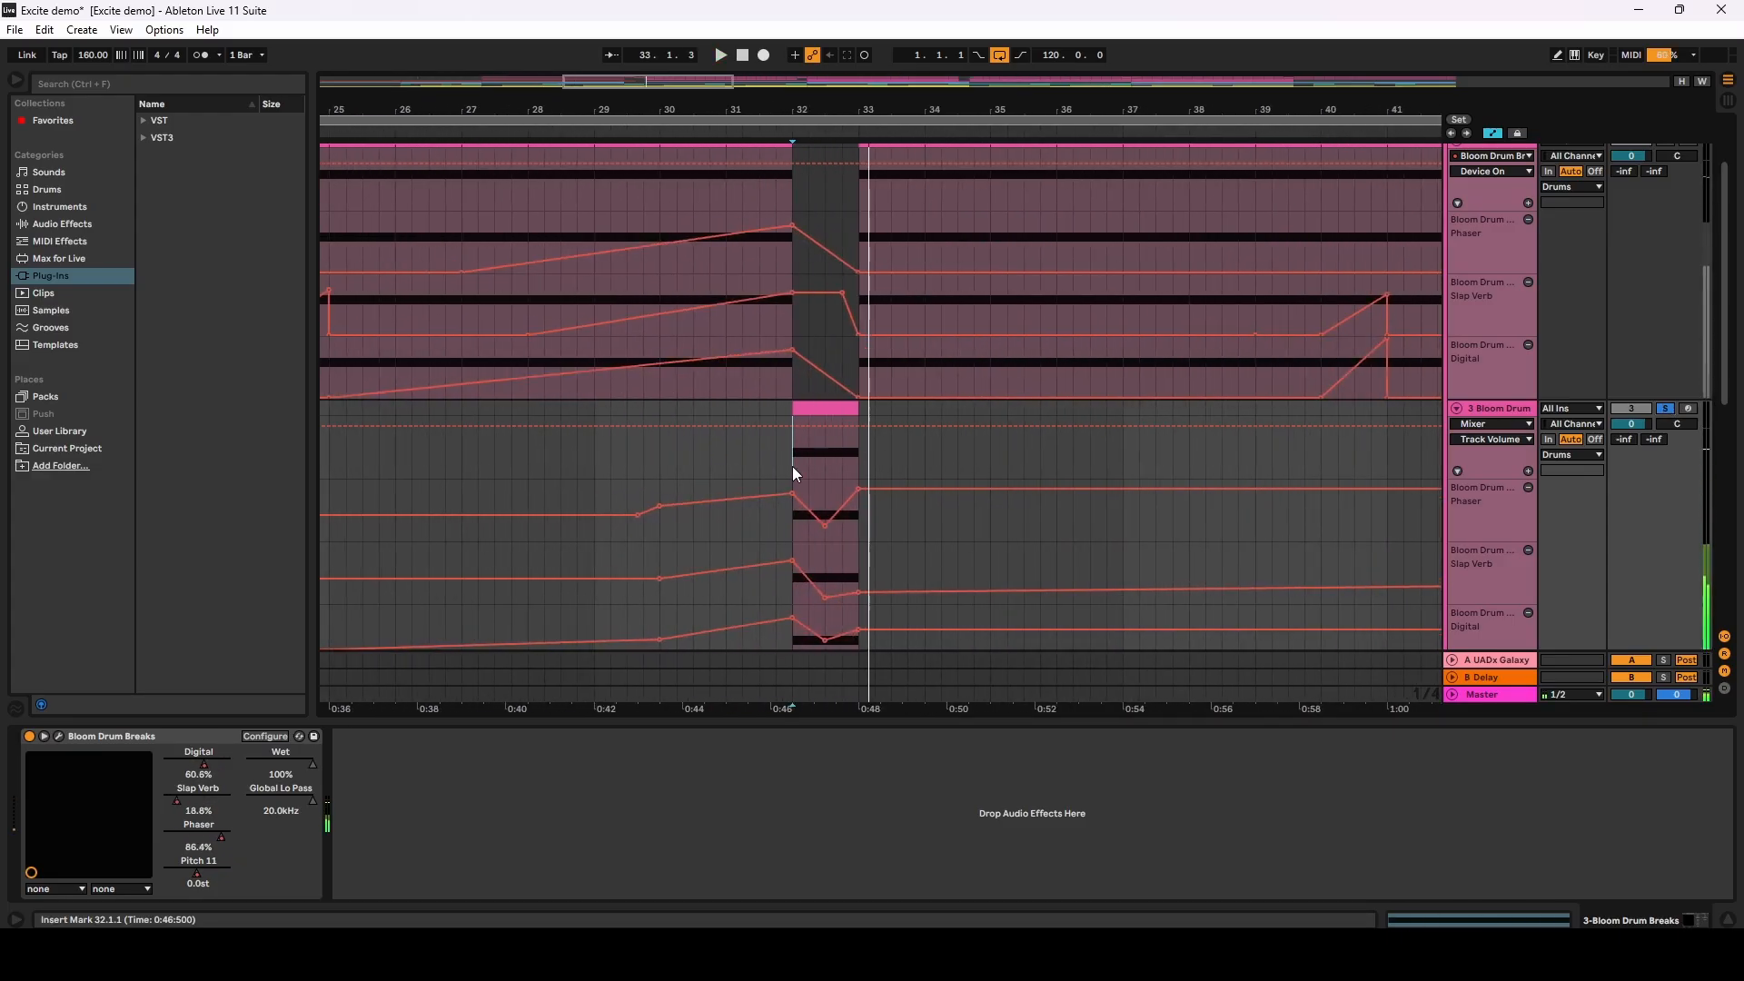
Step: Open track 3's Bloom Drum Breaks edit page and view the sample choices for a phrase player step without changing it
{"action": "left_click", "coordinate": [58, 736]}
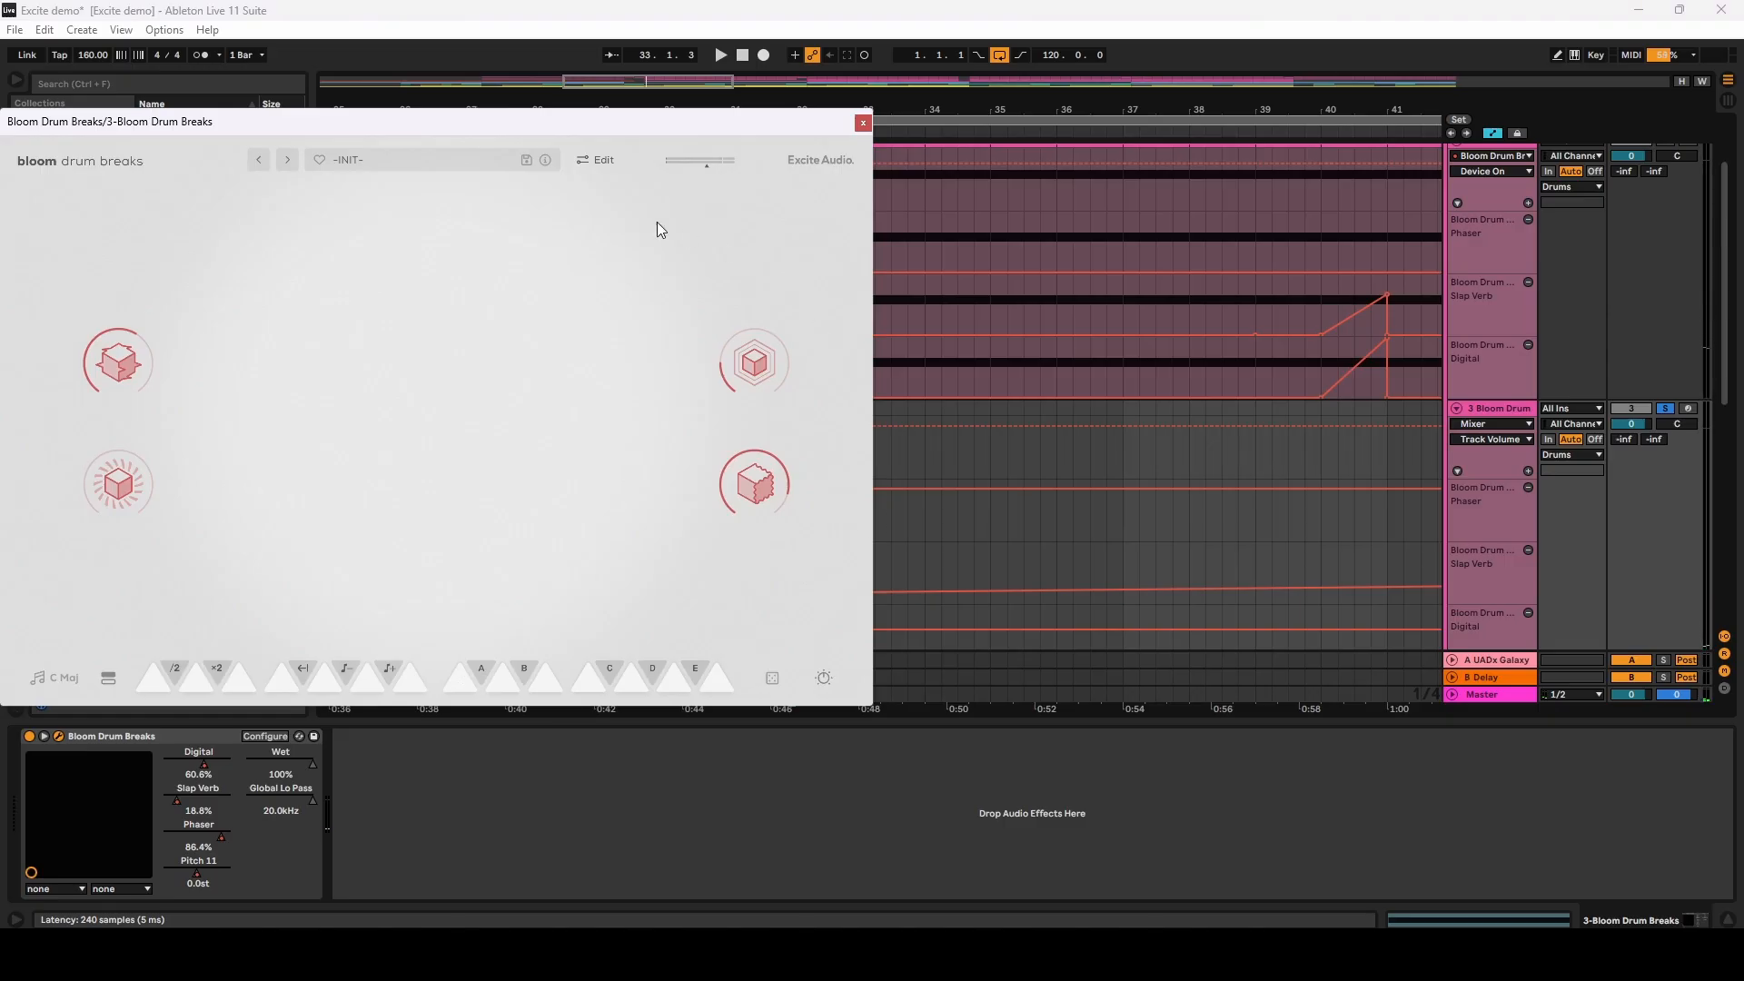
{"action": "left_click", "coordinate": [602, 161]}
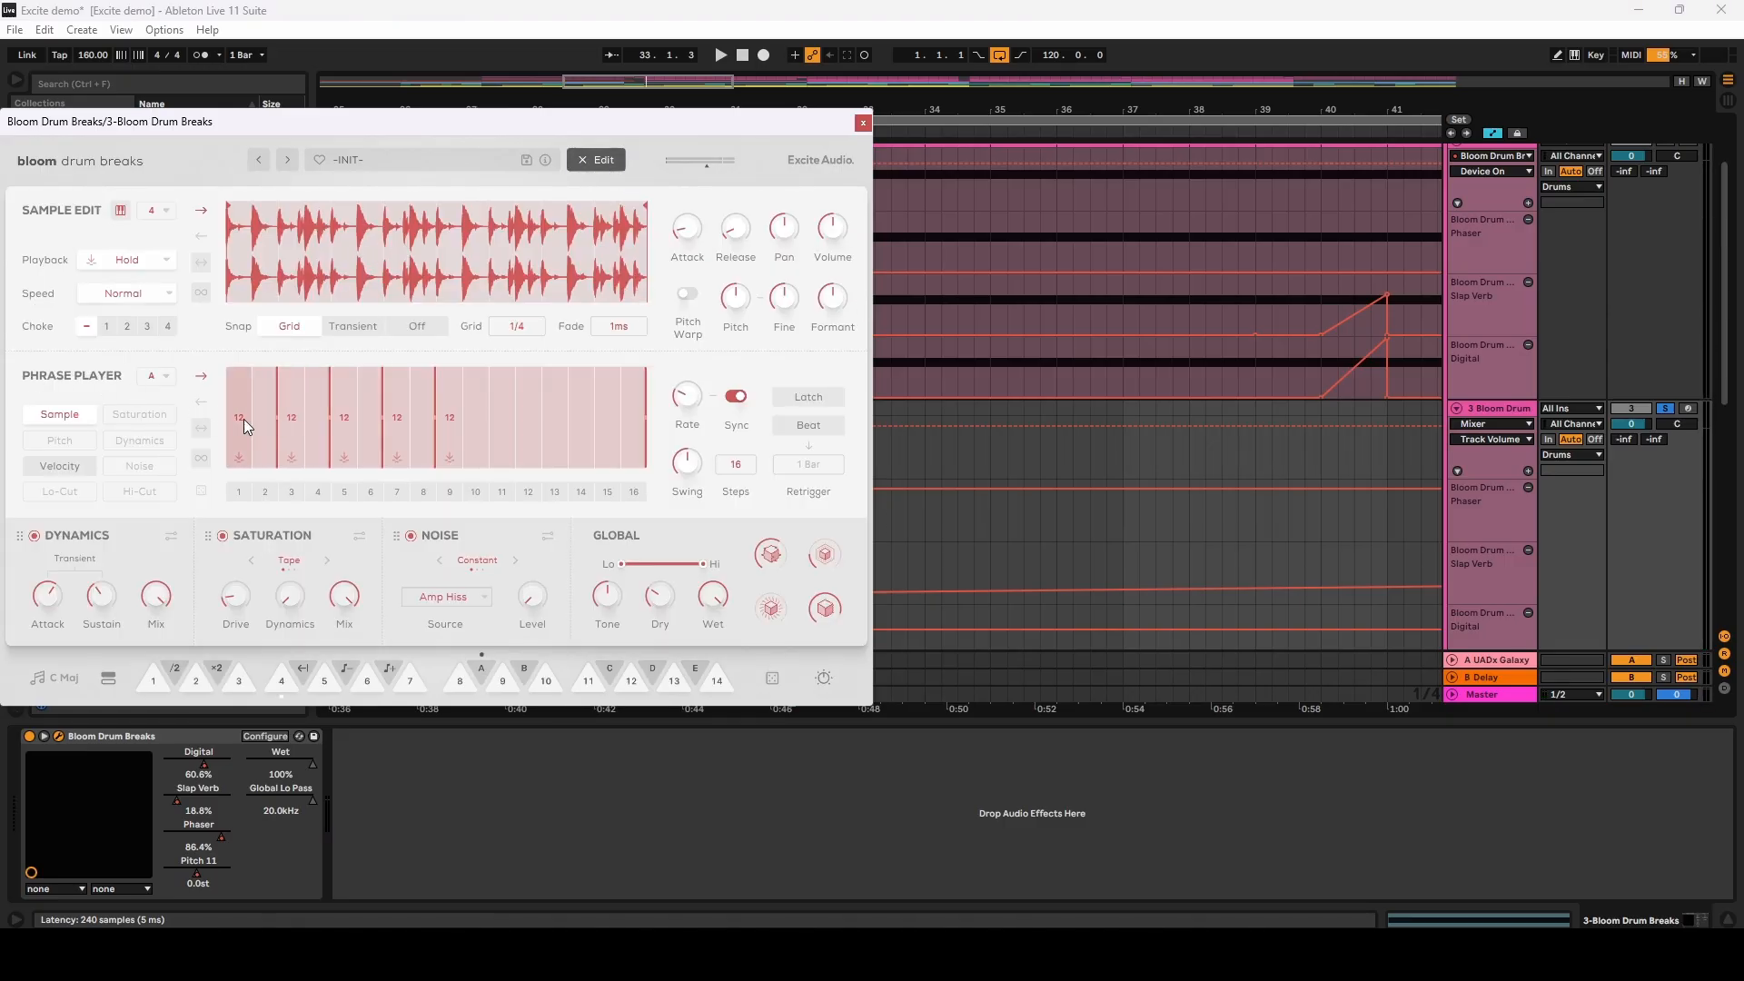
{"action": "left_click", "coordinate": [290, 423]}
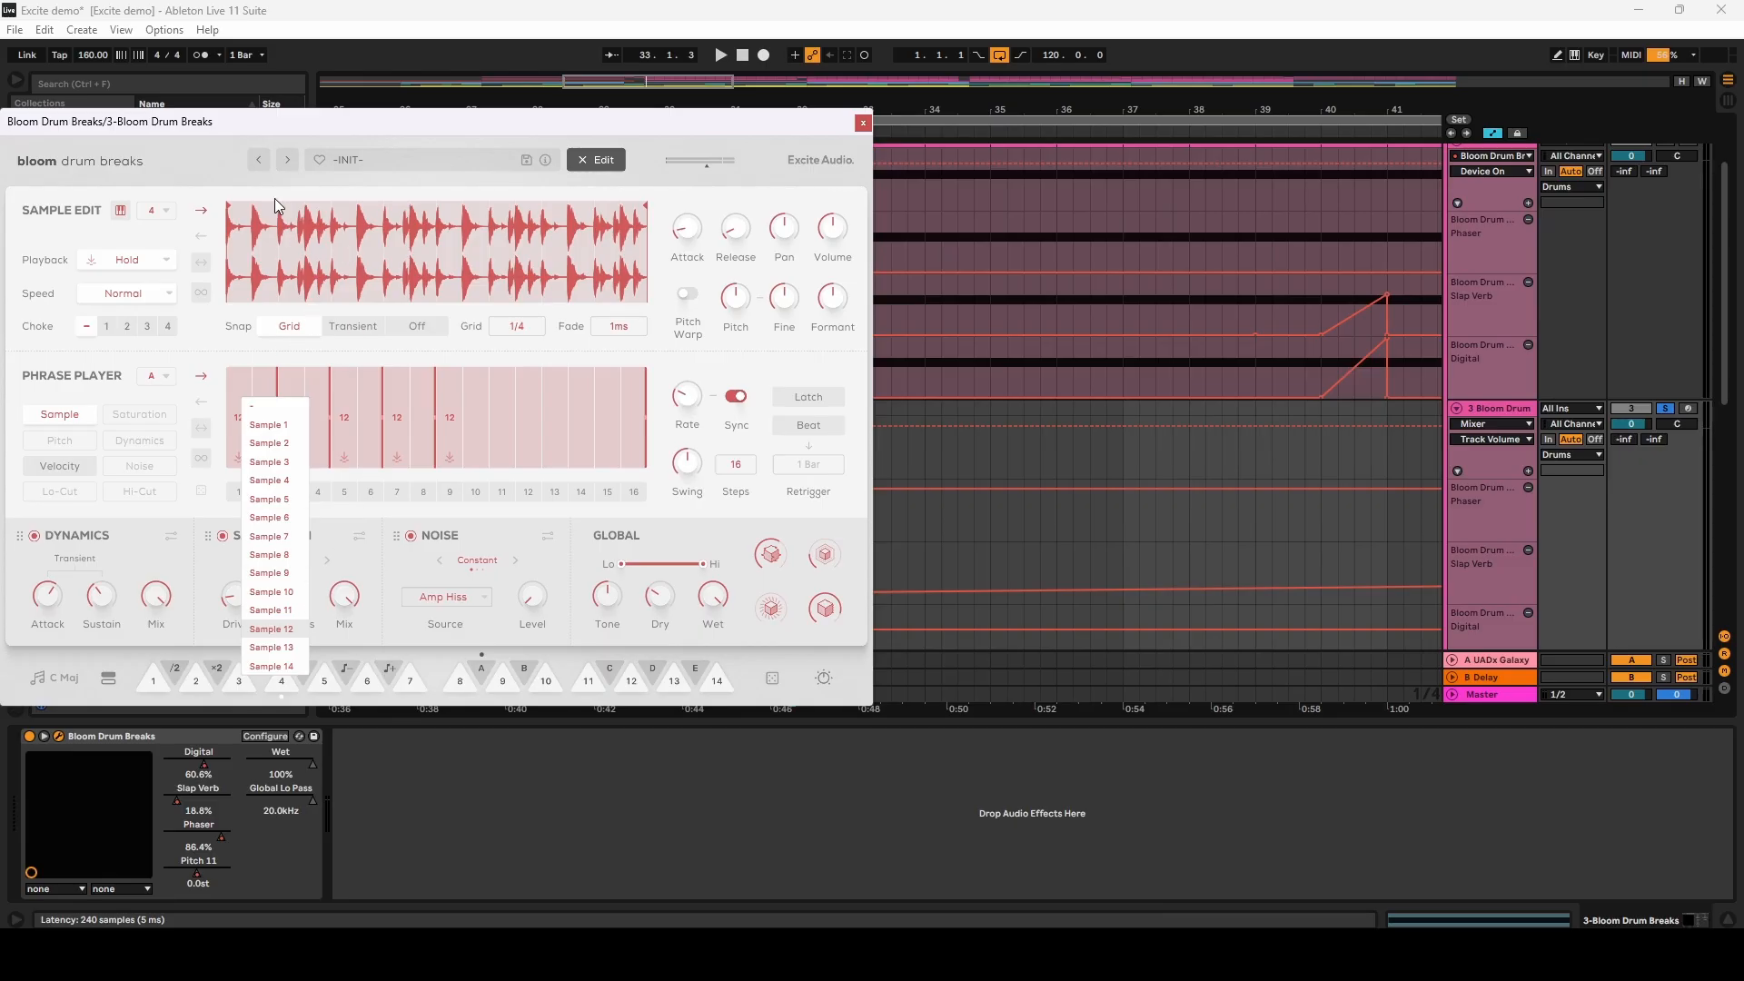
{"action": "left_click", "coordinate": [314, 355]}
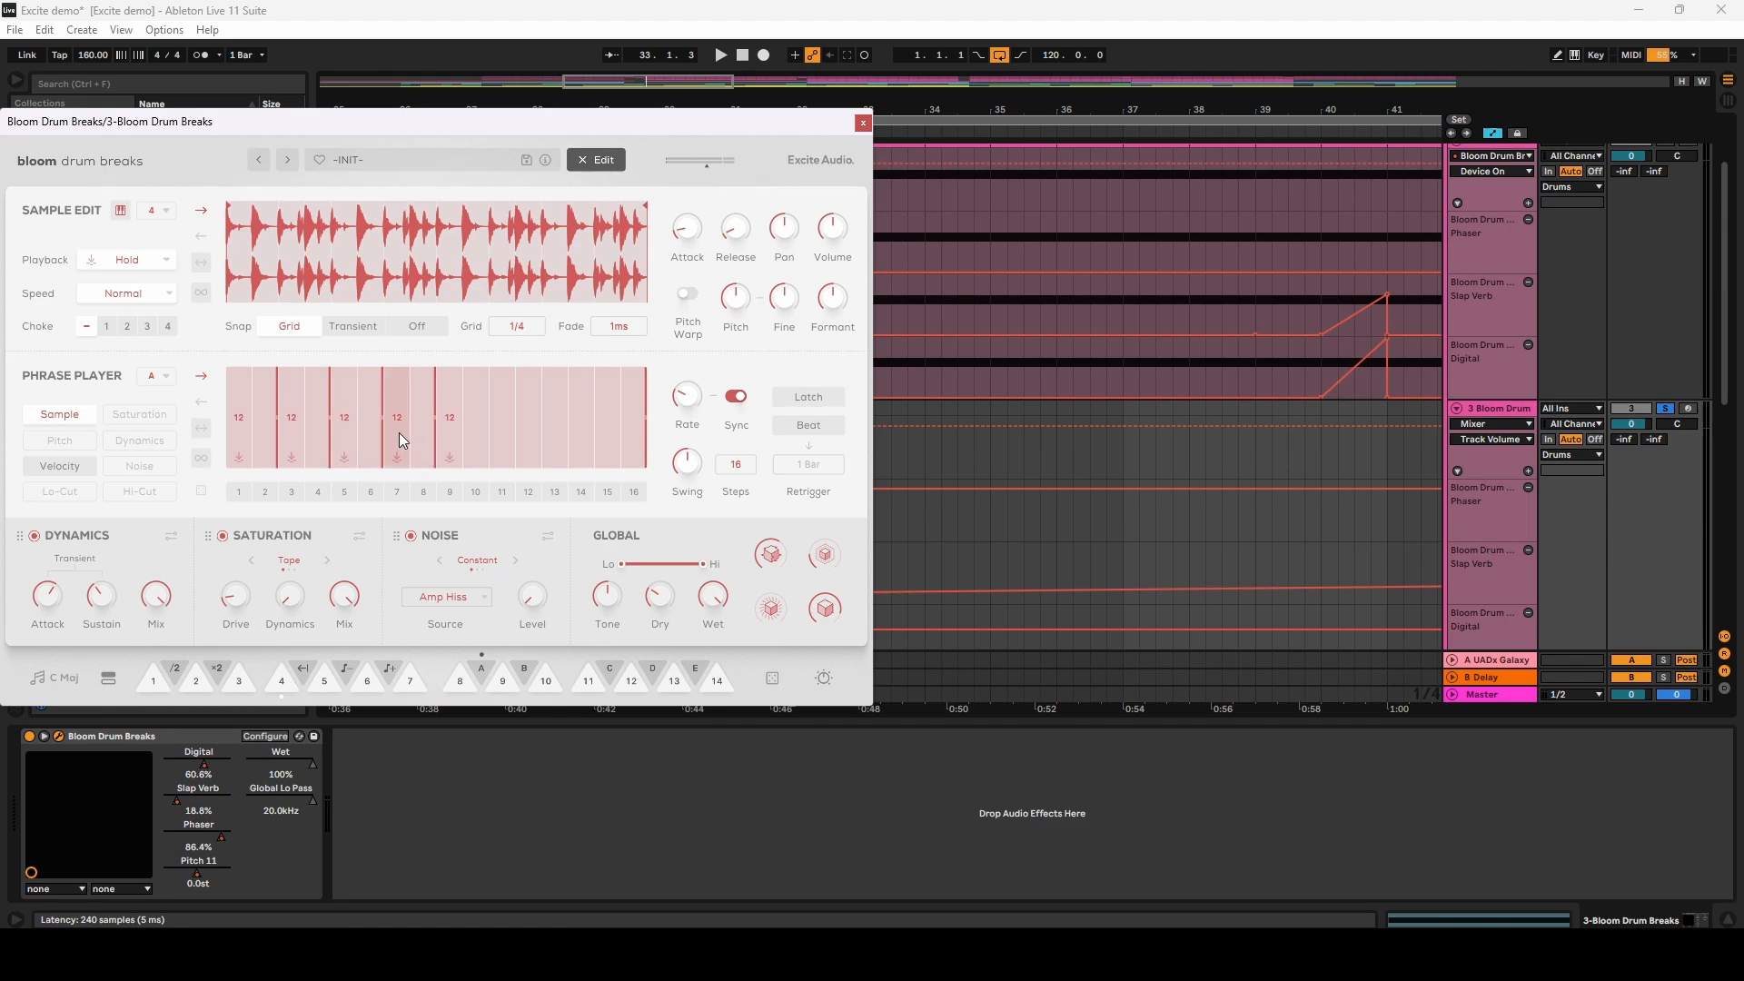
{"action": "left_click_drag", "start_coordinate": [783, 134], "coordinate": [1622, 177]}
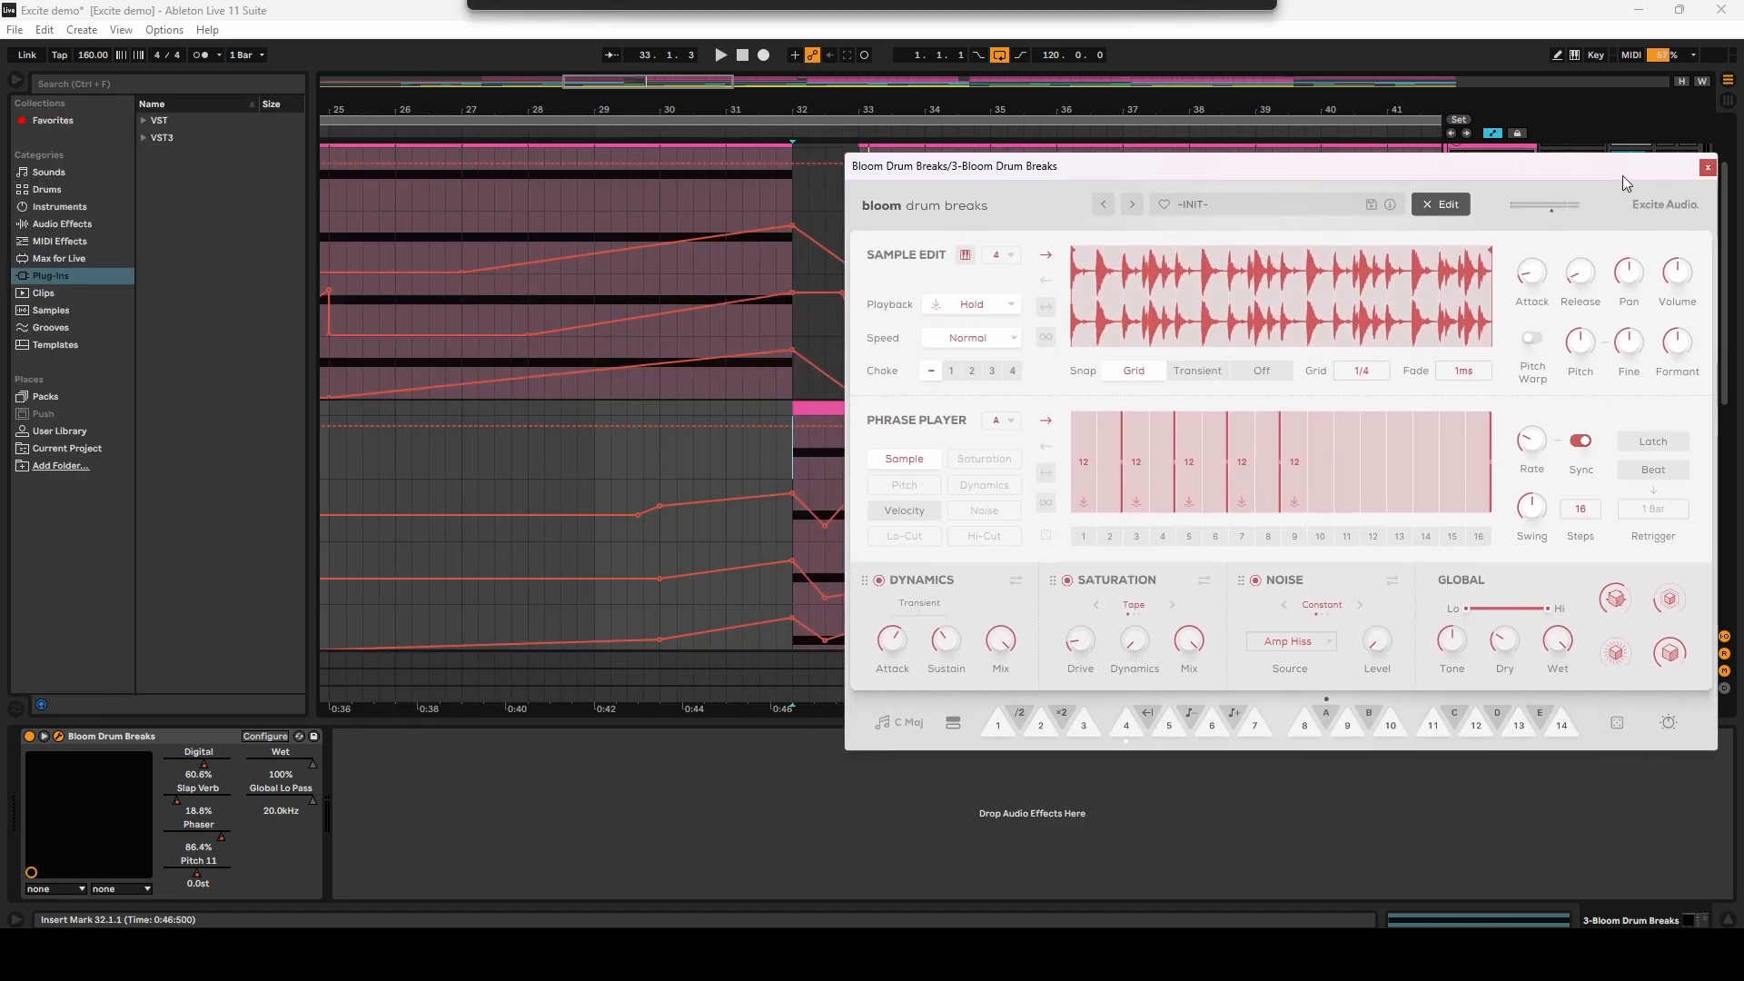
Step: Play track 3 from bar 32 repeatedly while watching the phrase player steps of modifier A
{"action": "left_click", "coordinate": [789, 452]}
{"action": "key", "text": "space"}
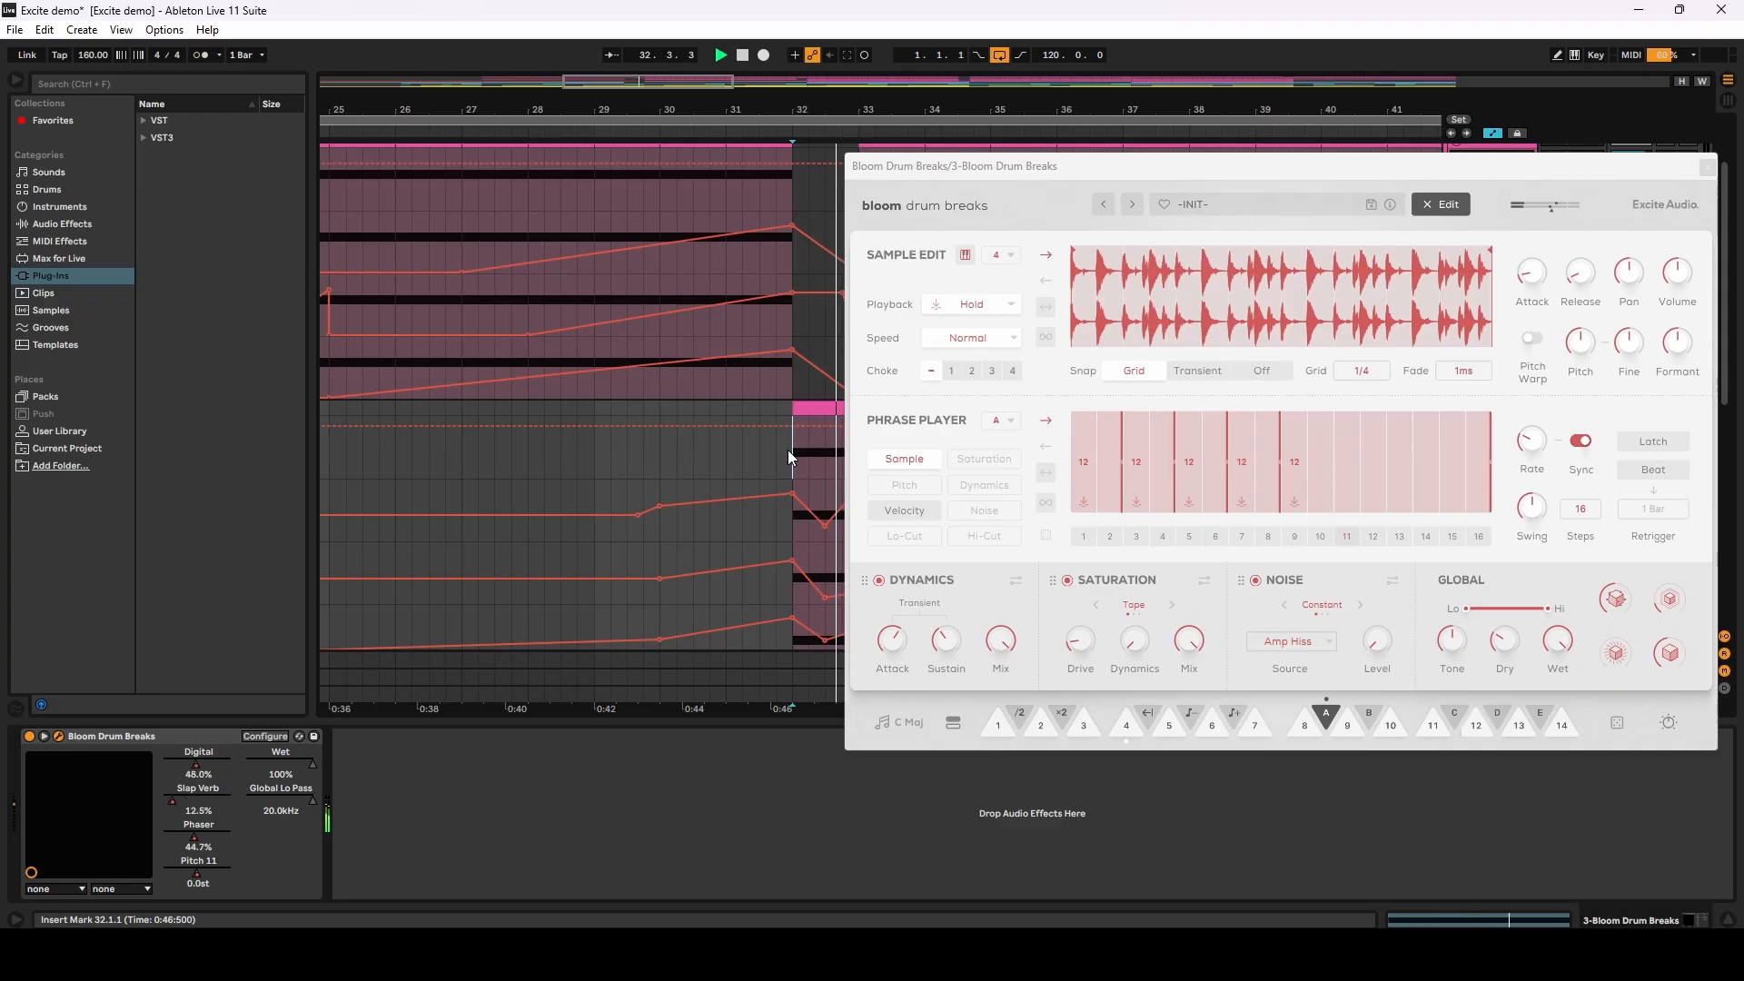
{"action": "key", "text": "space"}
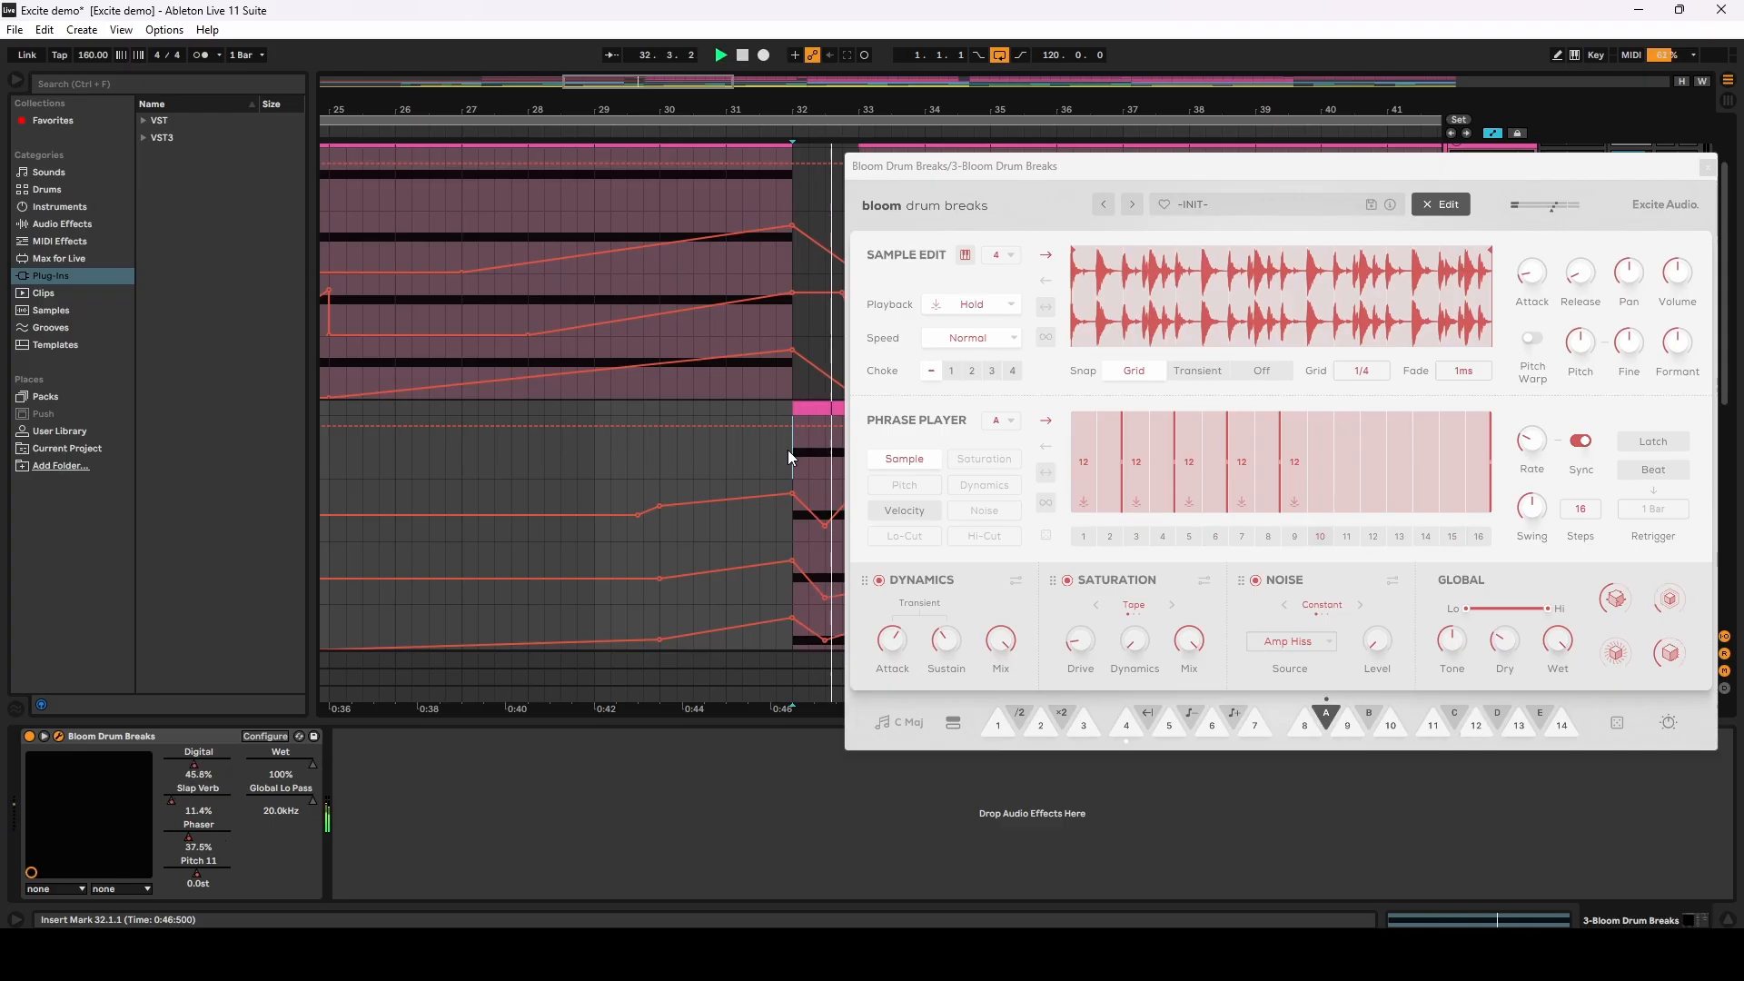
{"action": "key", "text": "space"}
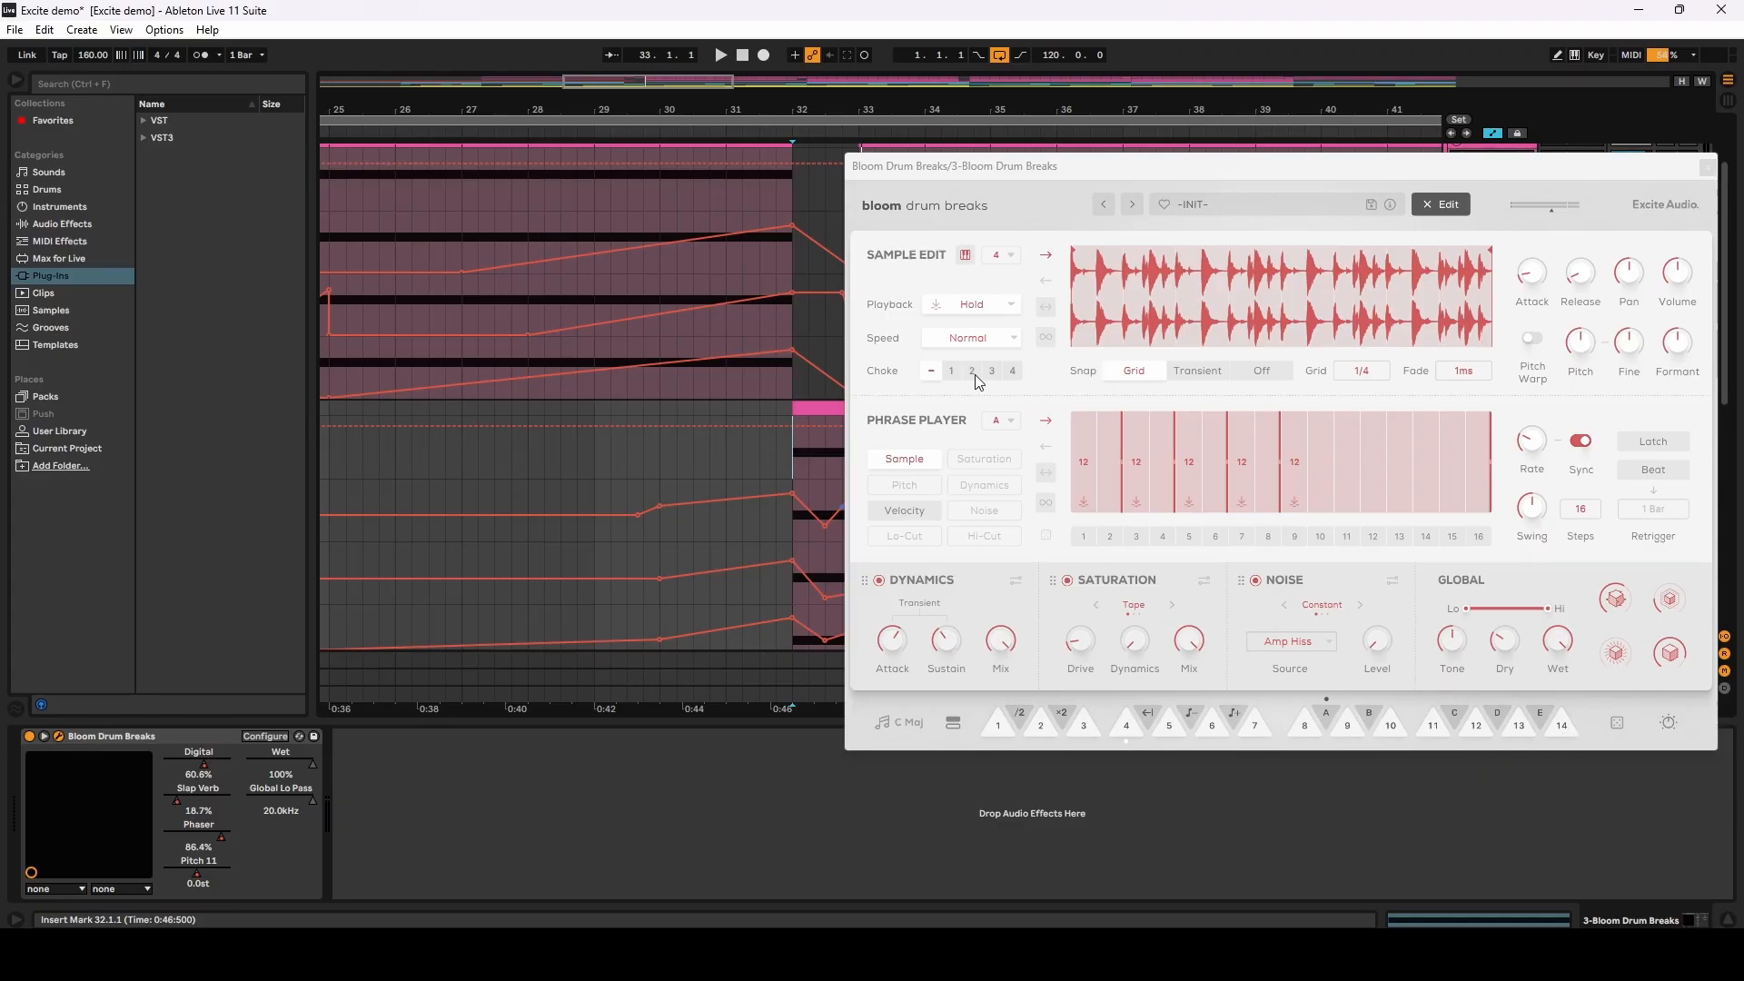
Step: View the phrase player's list of modifiers A to E, keep modifier A, and close the plug-in window
{"action": "left_click", "coordinate": [1001, 421]}
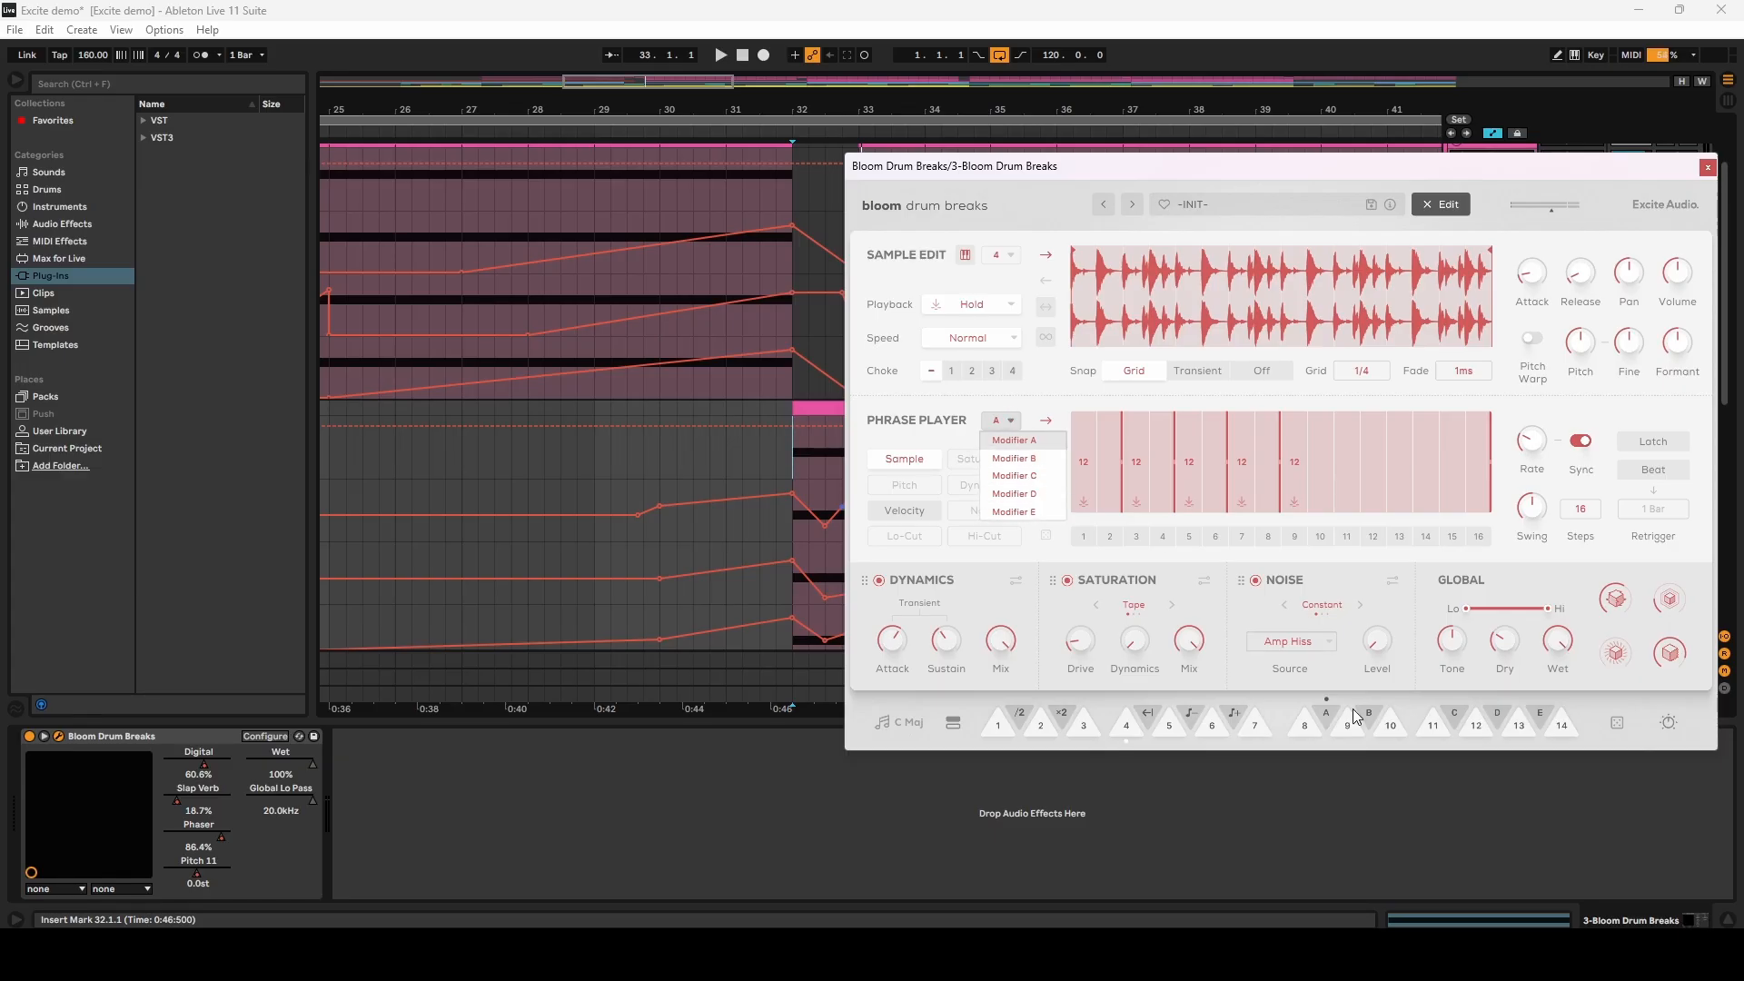
{"action": "left_click", "coordinate": [963, 449]}
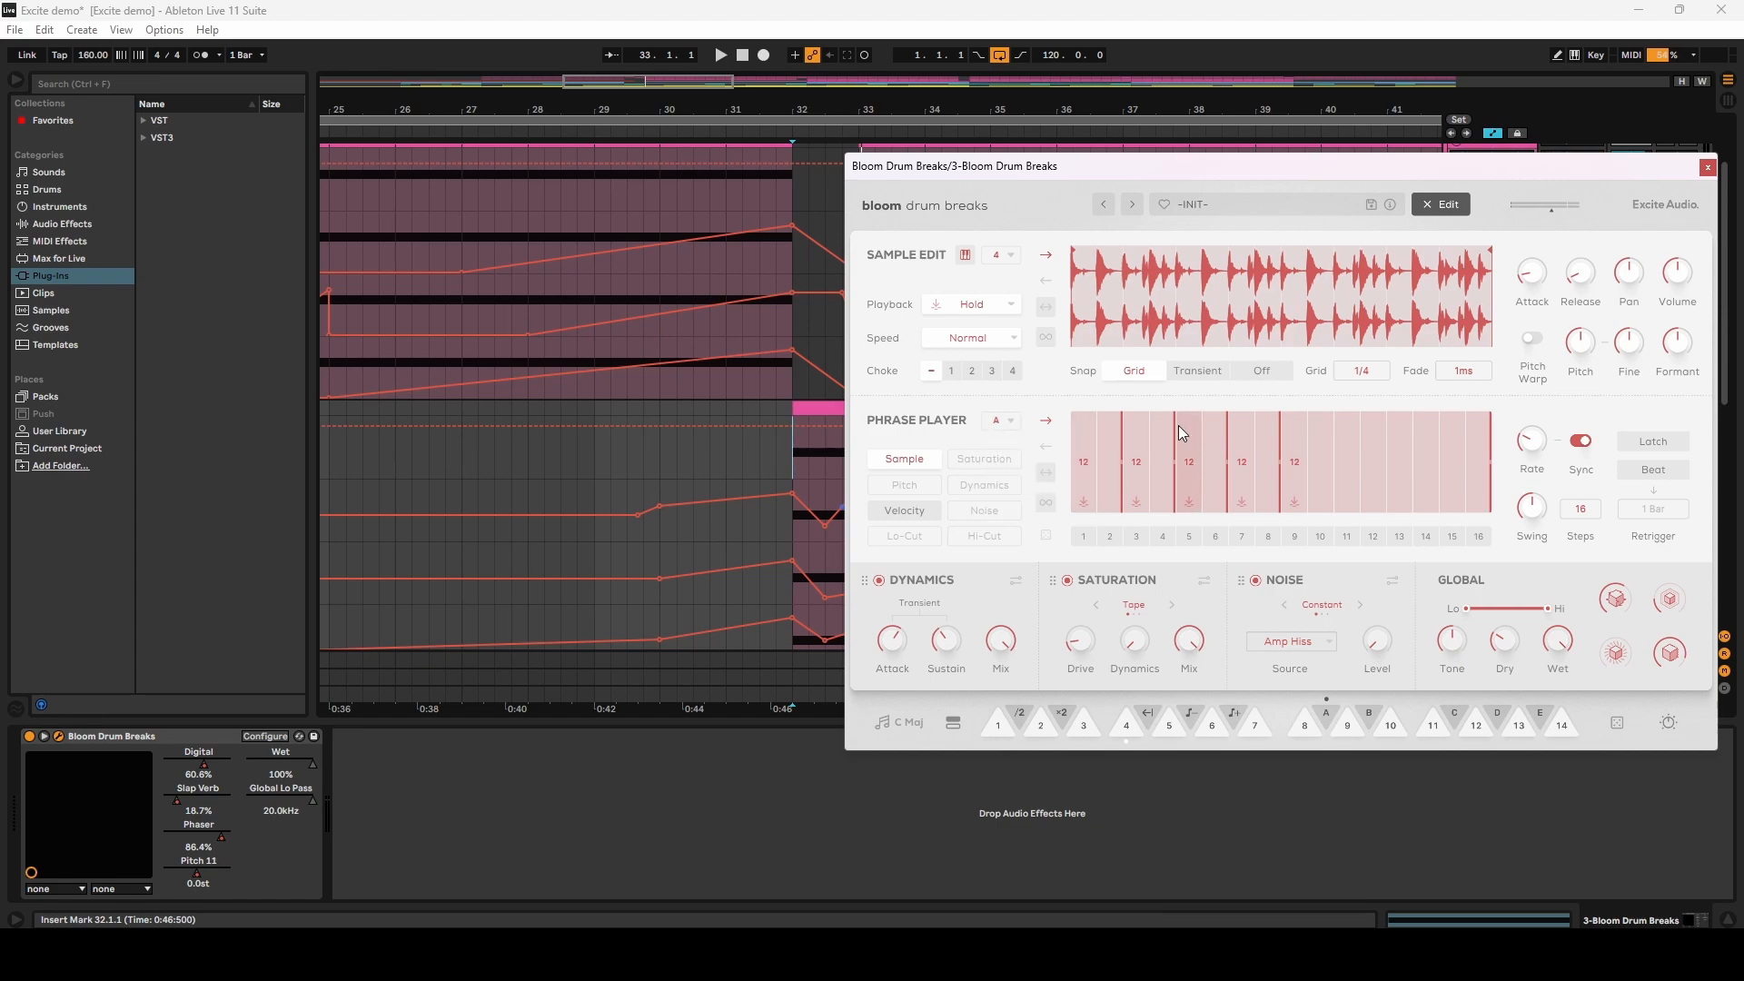
{"action": "left_click_drag", "start_coordinate": [1237, 167], "coordinate": [913, 164]}
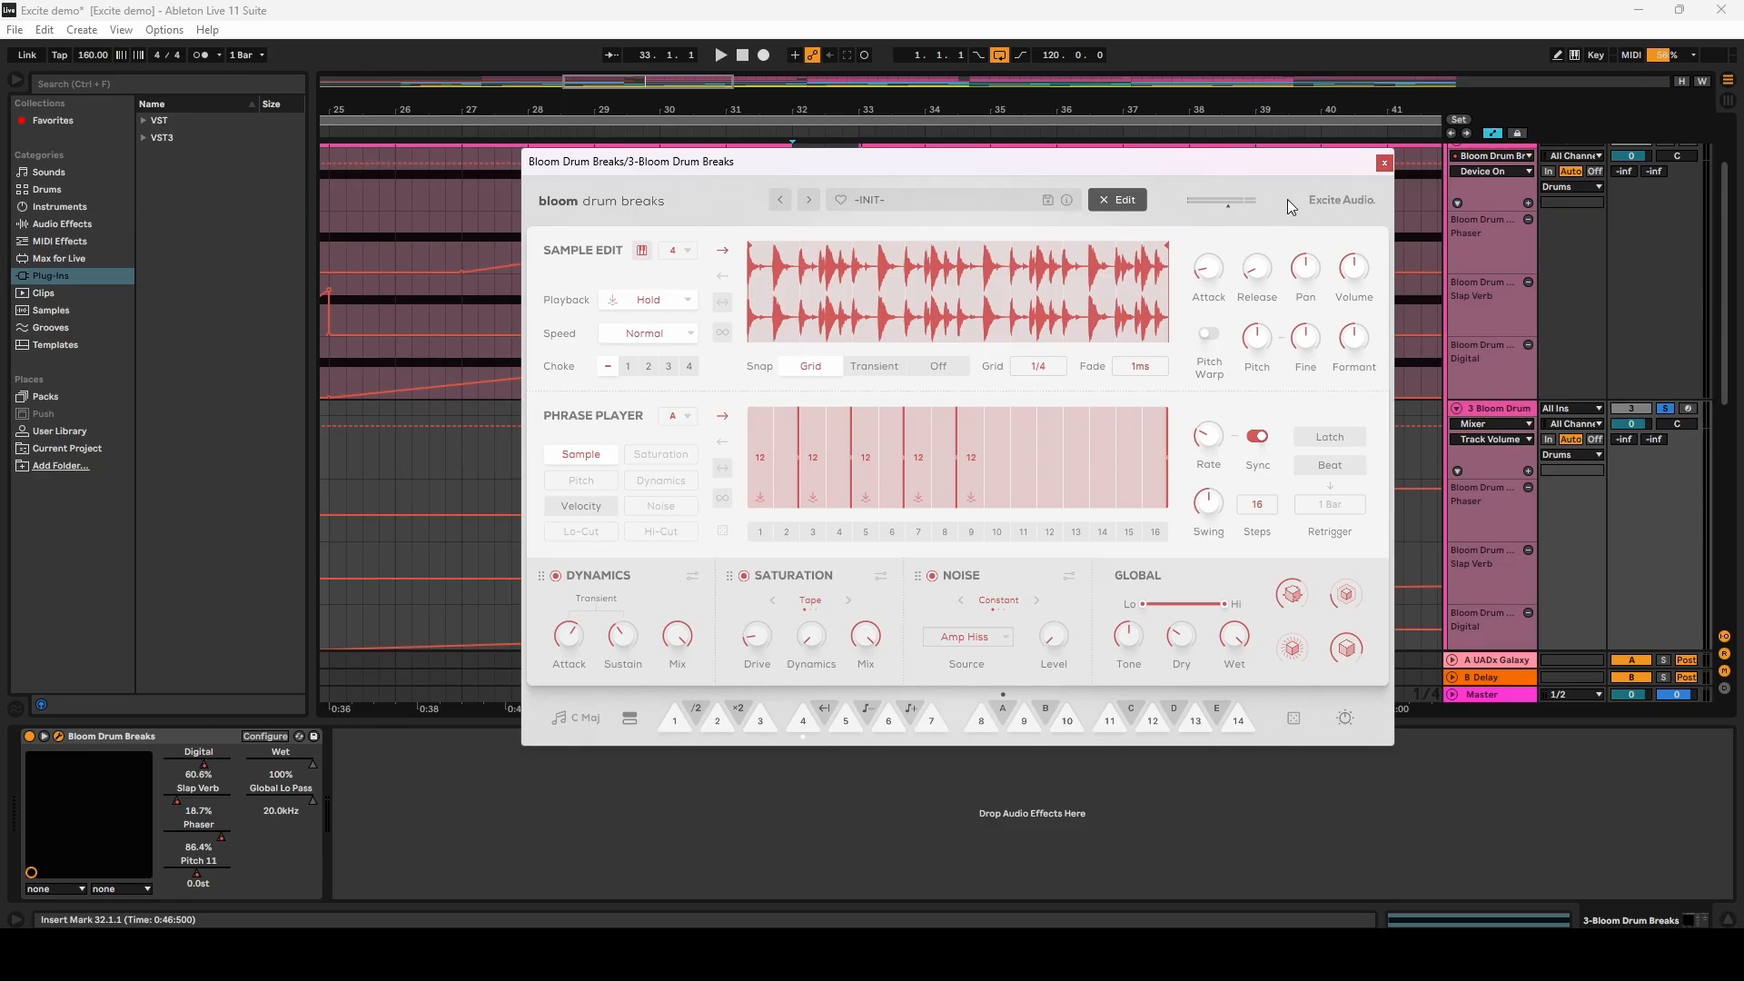
{"action": "left_click", "coordinate": [1383, 163]}
Step: Replay track 3's fill at bar 32 once more and take the track out of solo
{"action": "scroll", "coordinate": [765, 426], "scroll_direction": "down", "scroll_amount": 3}
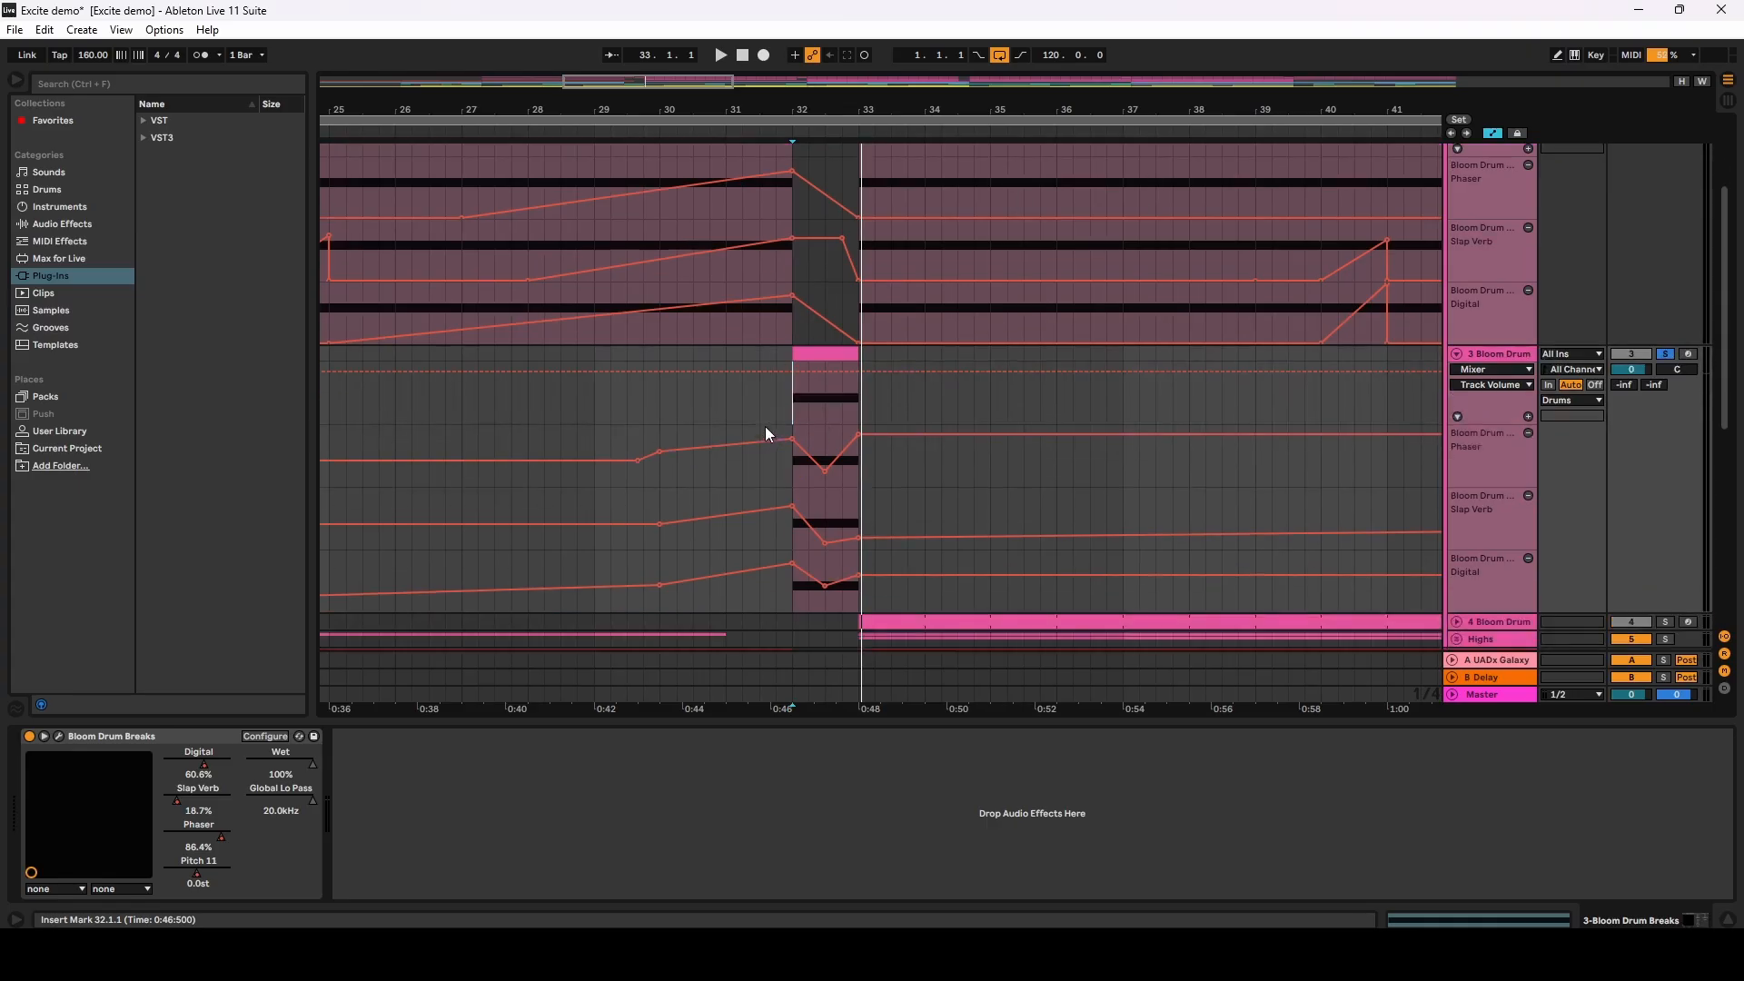
{"action": "key", "text": "space"}
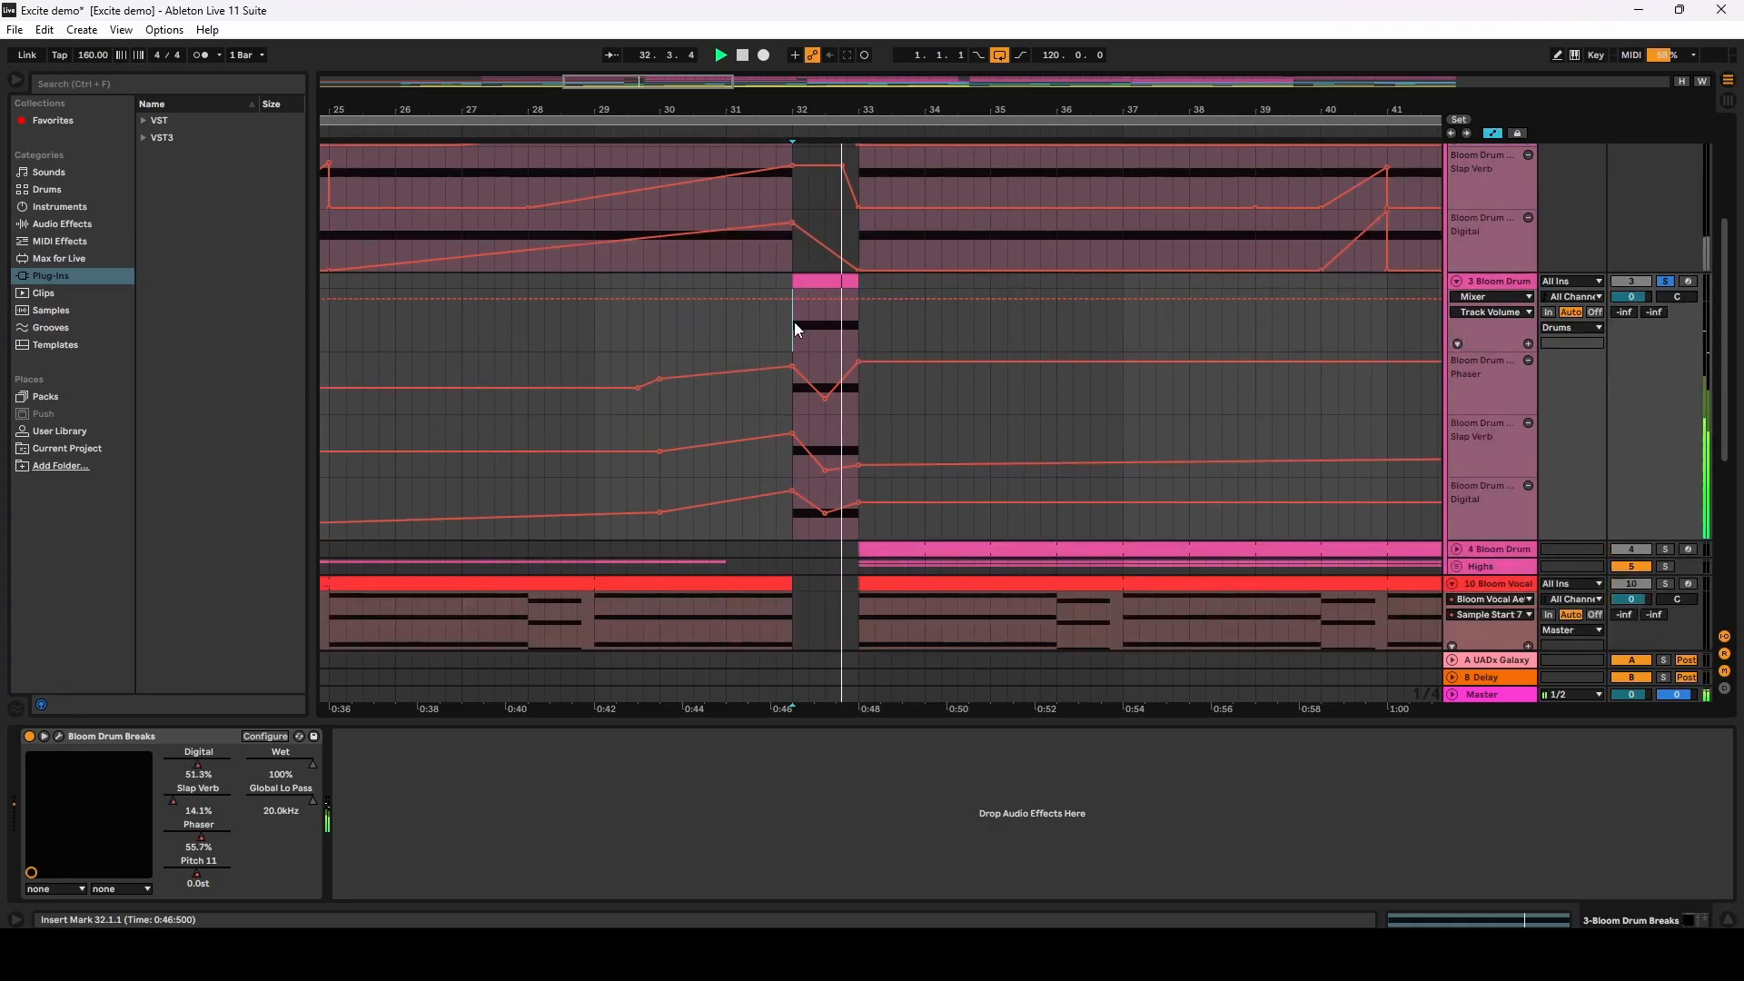
{"action": "left_click", "coordinate": [1665, 280]}
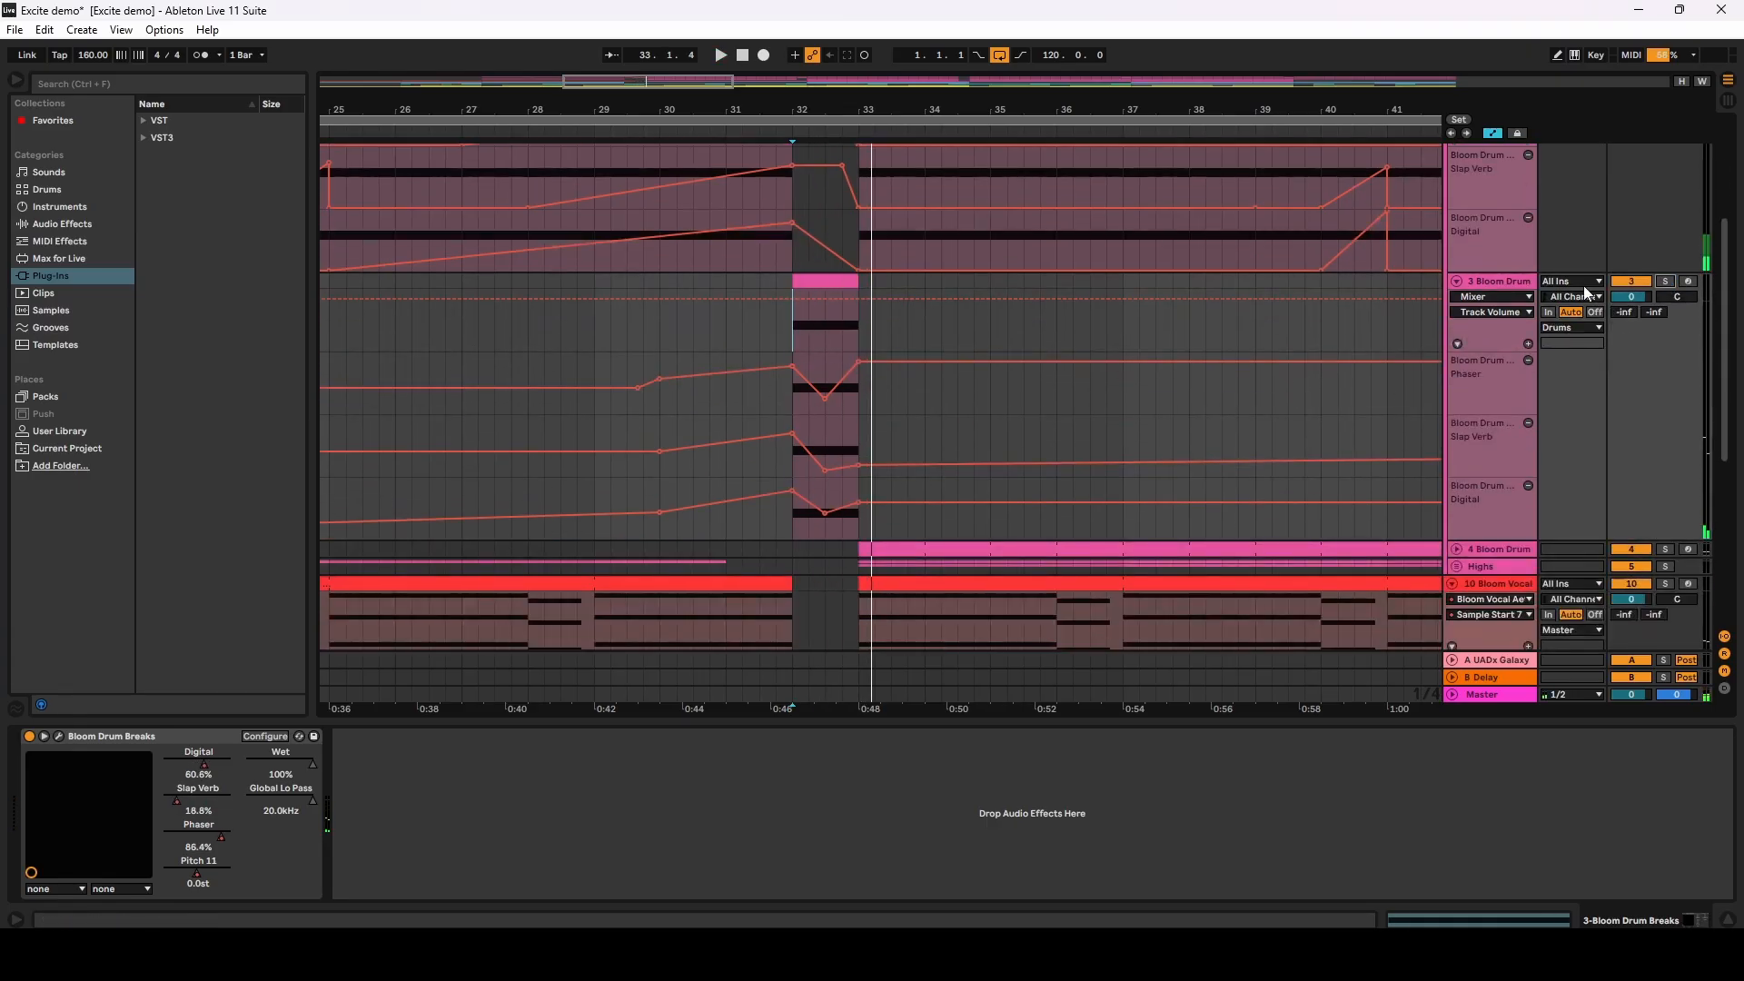
Step: View the sample-loading dialog from track 3's Bloom Drum Breaks edit page, cancel it, close the plug-in and replay bar 32
{"action": "left_click", "coordinate": [56, 738]}
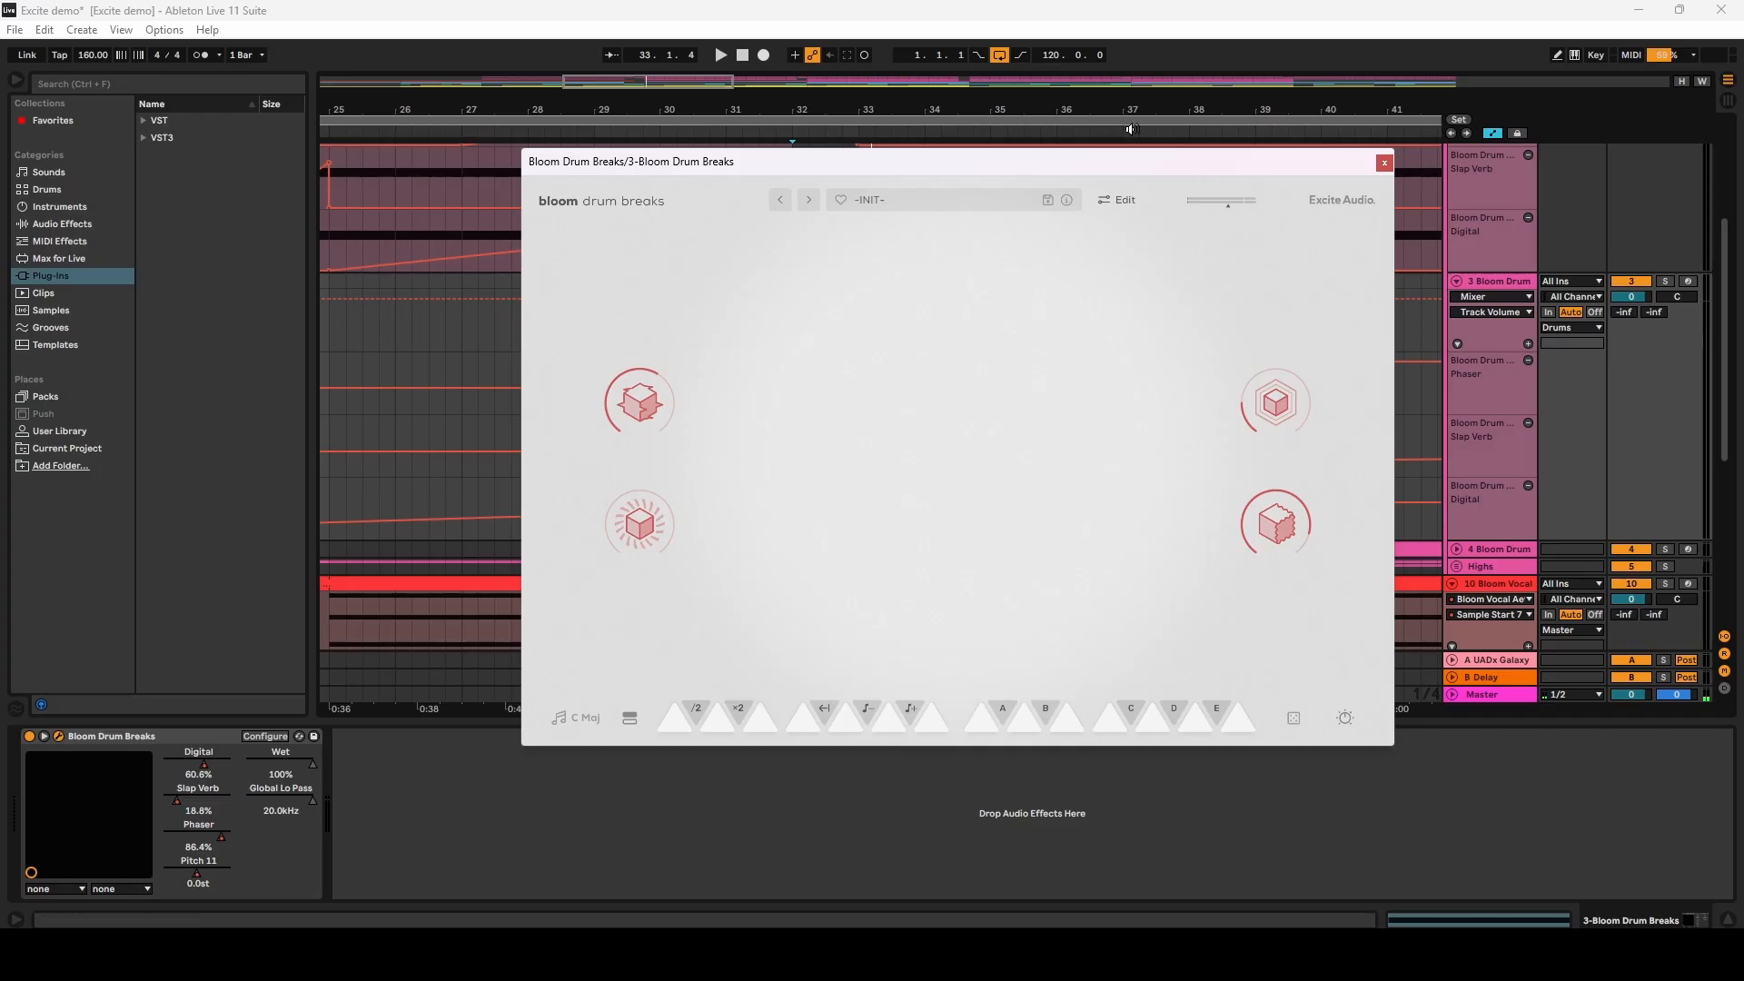
{"action": "left_click", "coordinate": [1130, 205]}
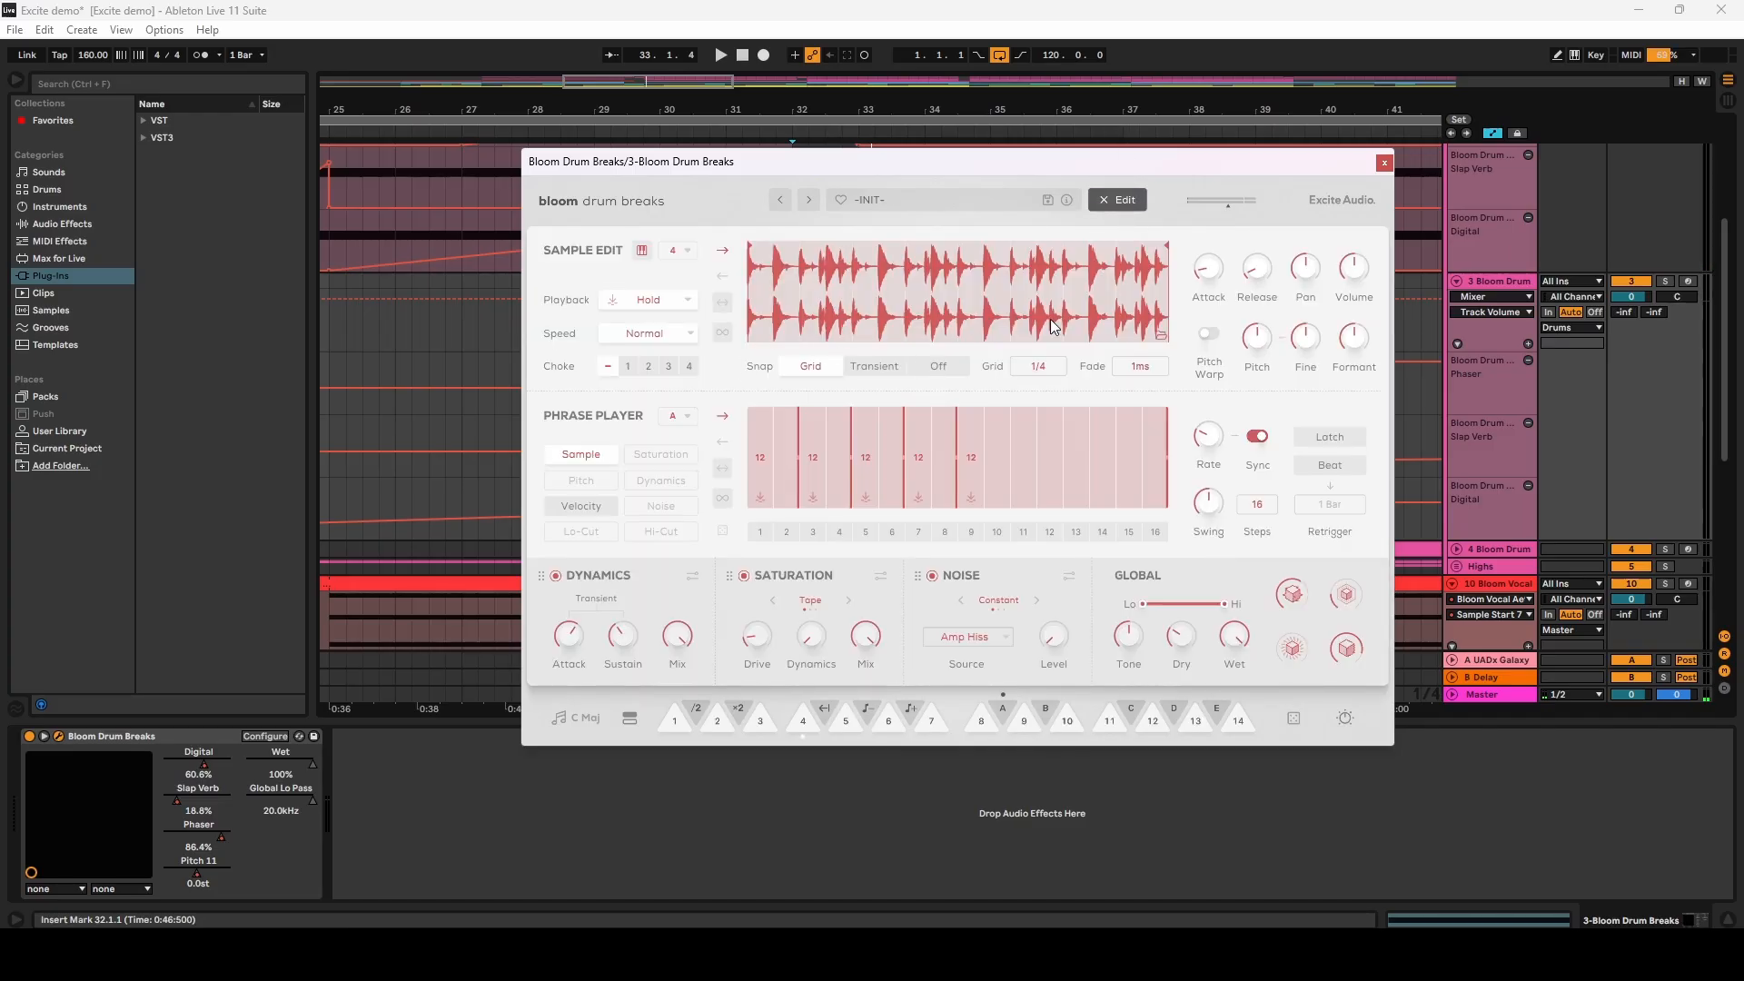
{"action": "left_click", "coordinate": [1160, 337]}
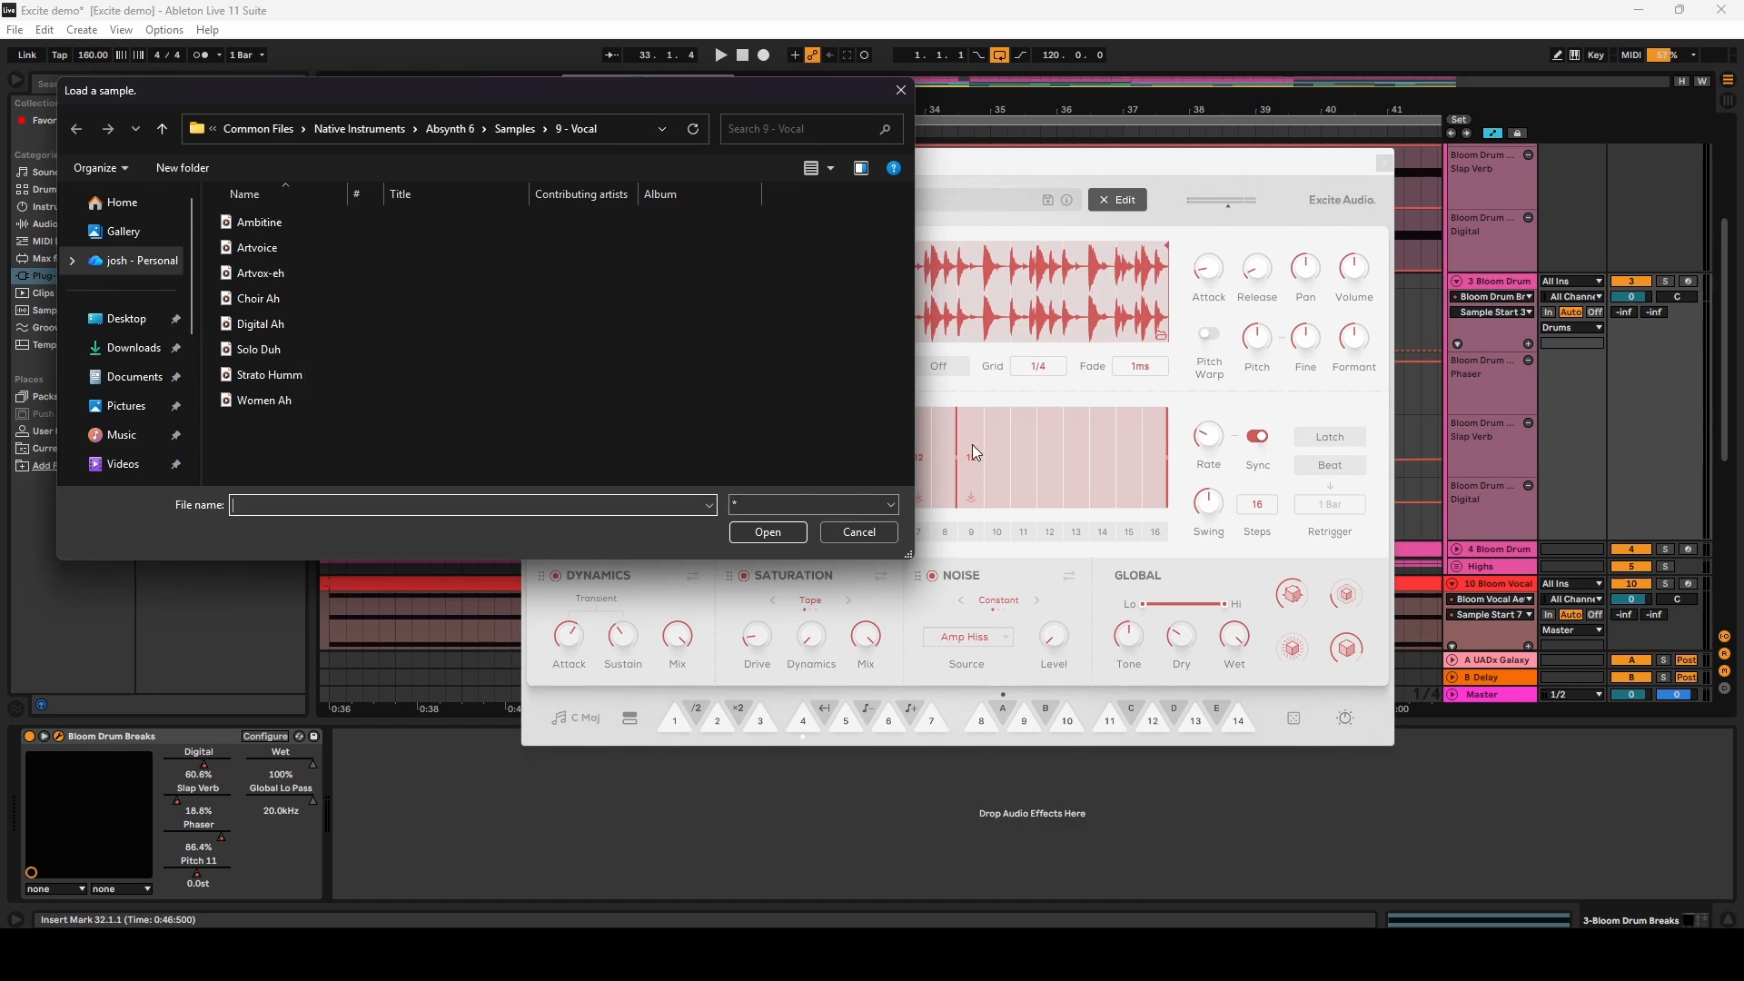
{"action": "left_click", "coordinate": [903, 98]}
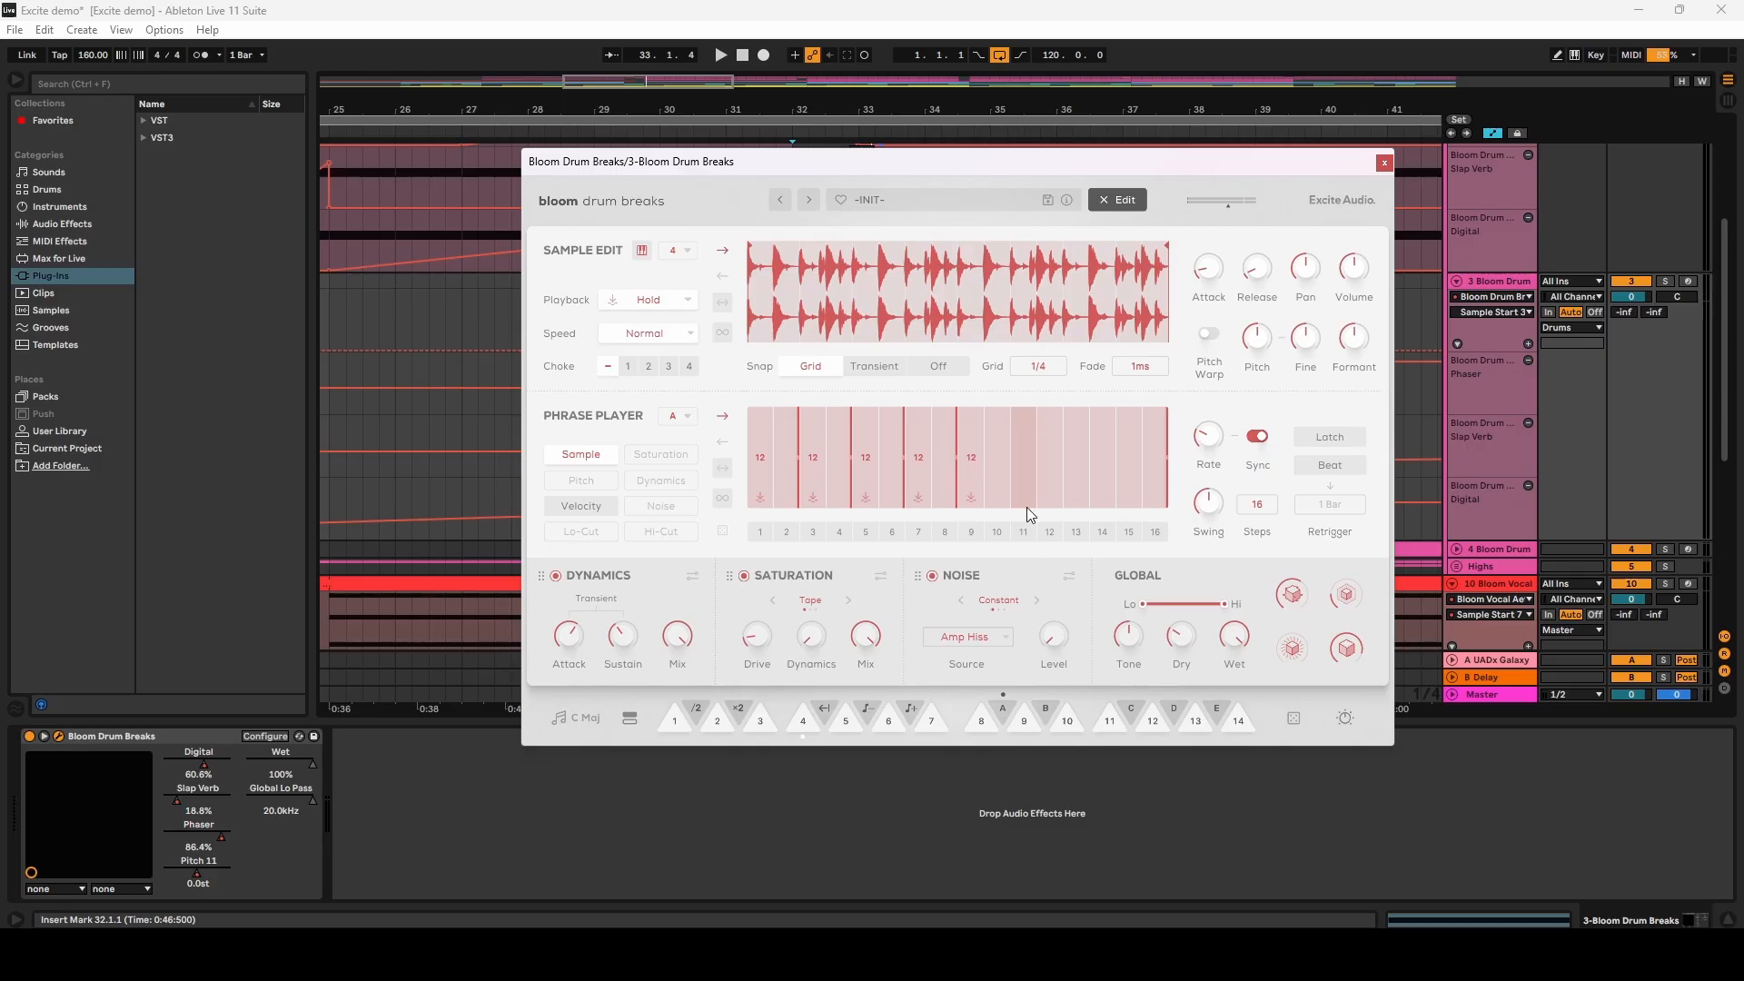
{"action": "left_click", "coordinate": [1385, 163]}
{"action": "key", "text": "space"}
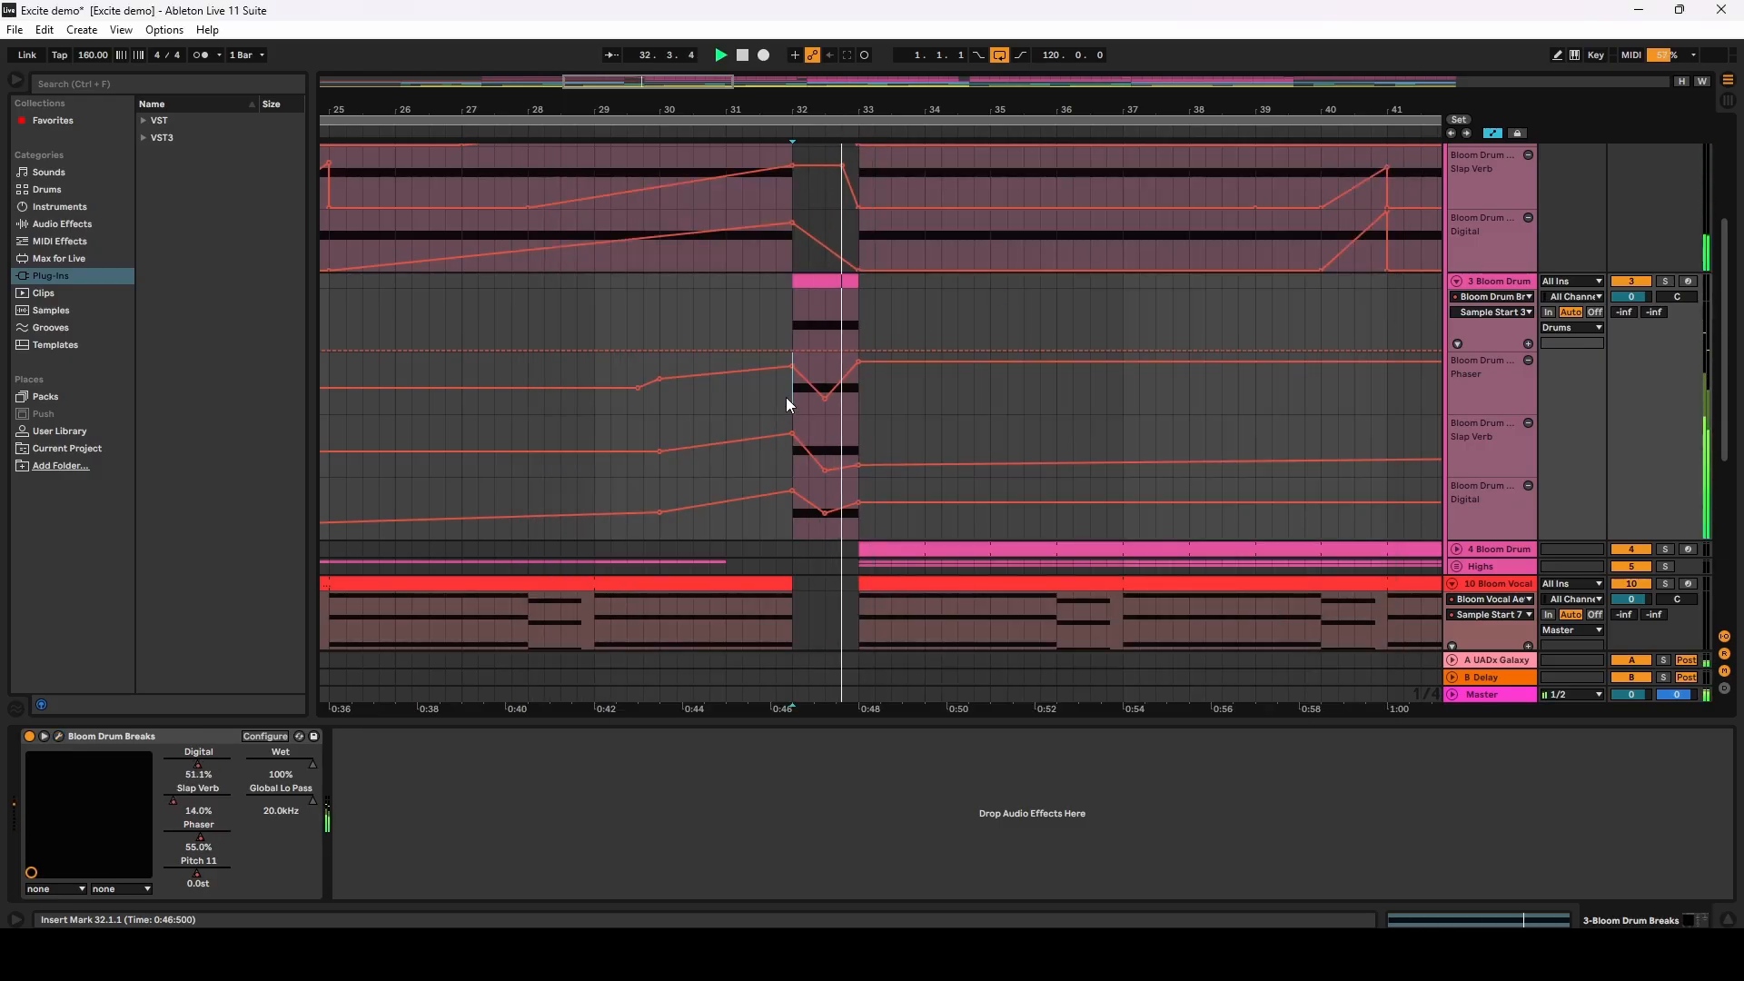
Step: Unfold track 4 and the Highs group with the whole arrangement in view, showing drum tracks 6 to 9
{"action": "left_click_drag", "start_coordinate": [946, 108], "coordinate": [584, 114]}
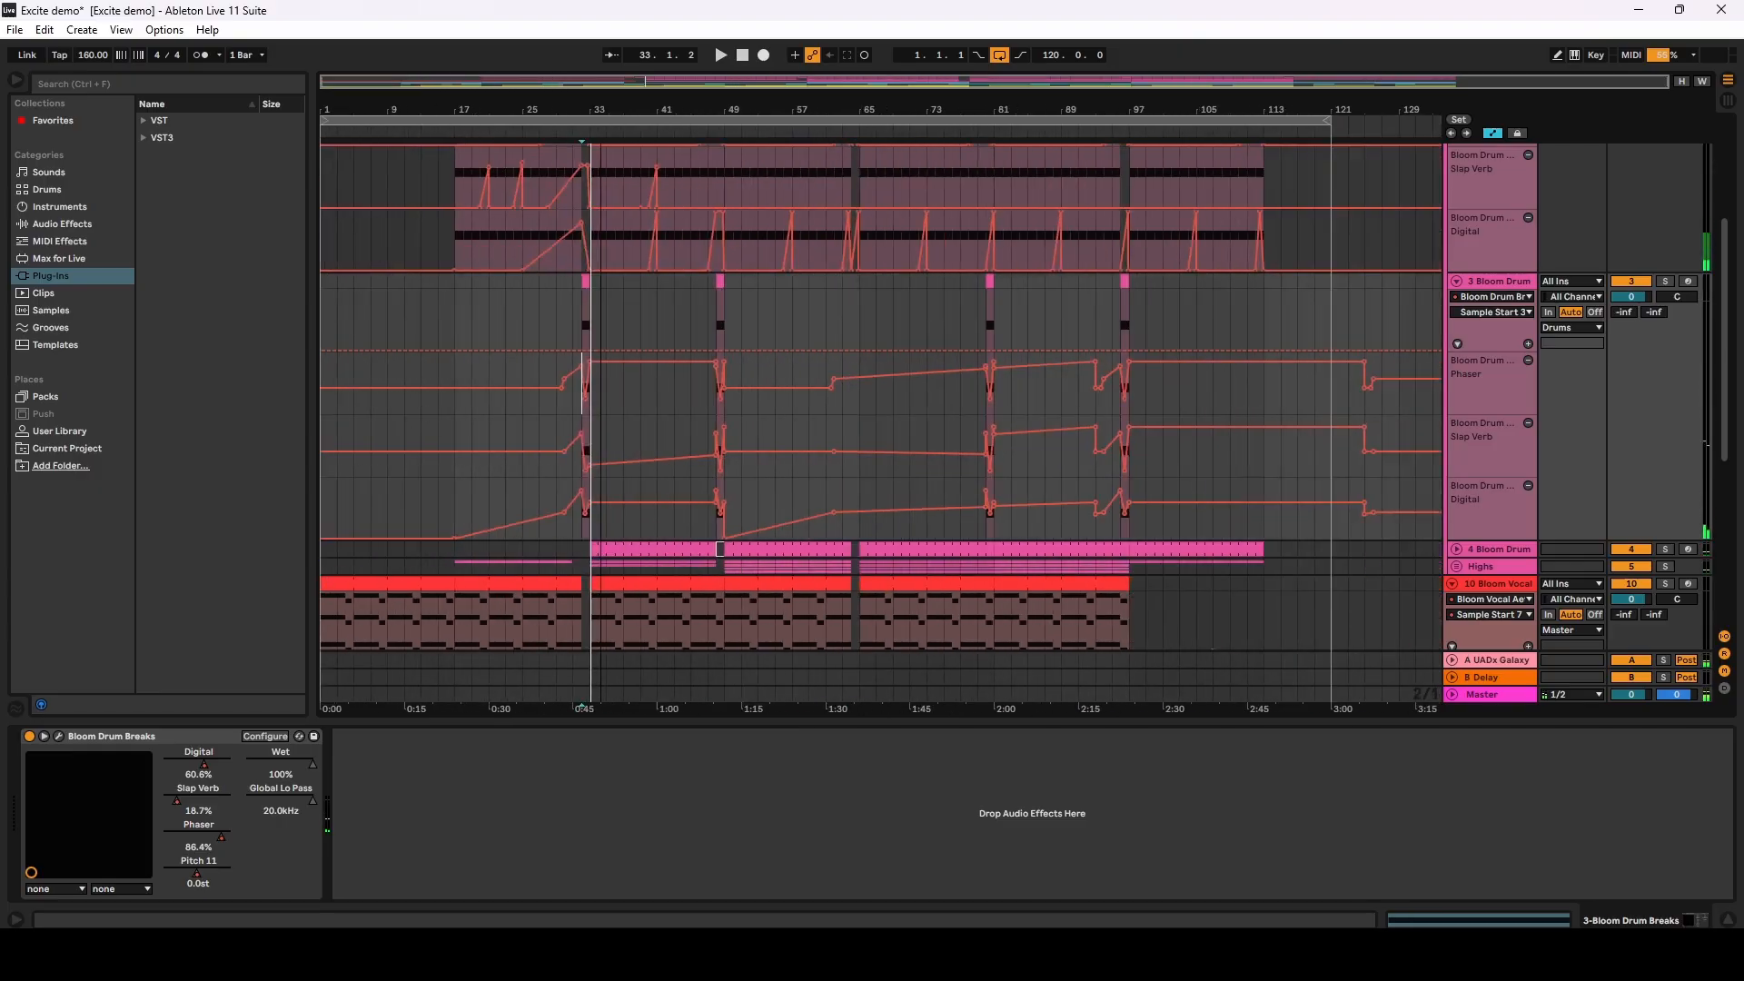
{"action": "scroll", "coordinate": [685, 460], "scroll_direction": "down", "scroll_amount": 2}
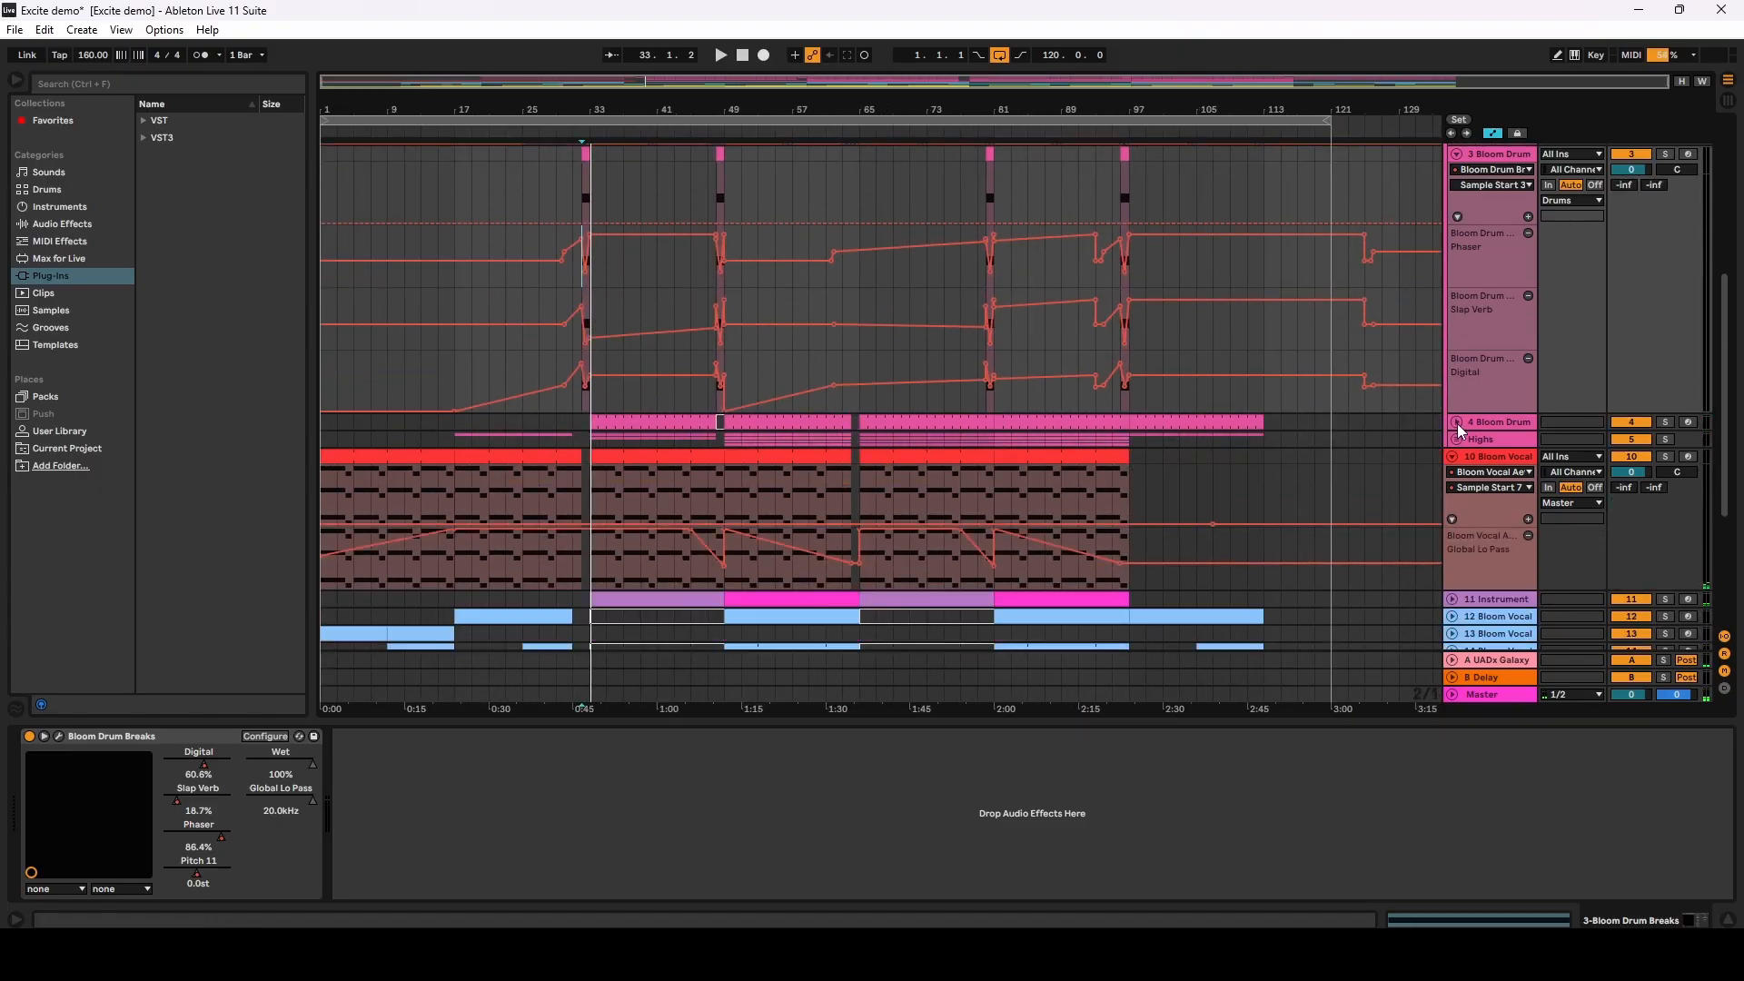
{"action": "left_click", "coordinate": [1457, 424]}
{"action": "scroll", "coordinate": [1457, 426], "scroll_direction": "down", "scroll_amount": 1}
{"action": "left_click", "coordinate": [1456, 443]}
{"action": "scroll", "coordinate": [1259, 426], "scroll_direction": "down", "scroll_amount": 1}
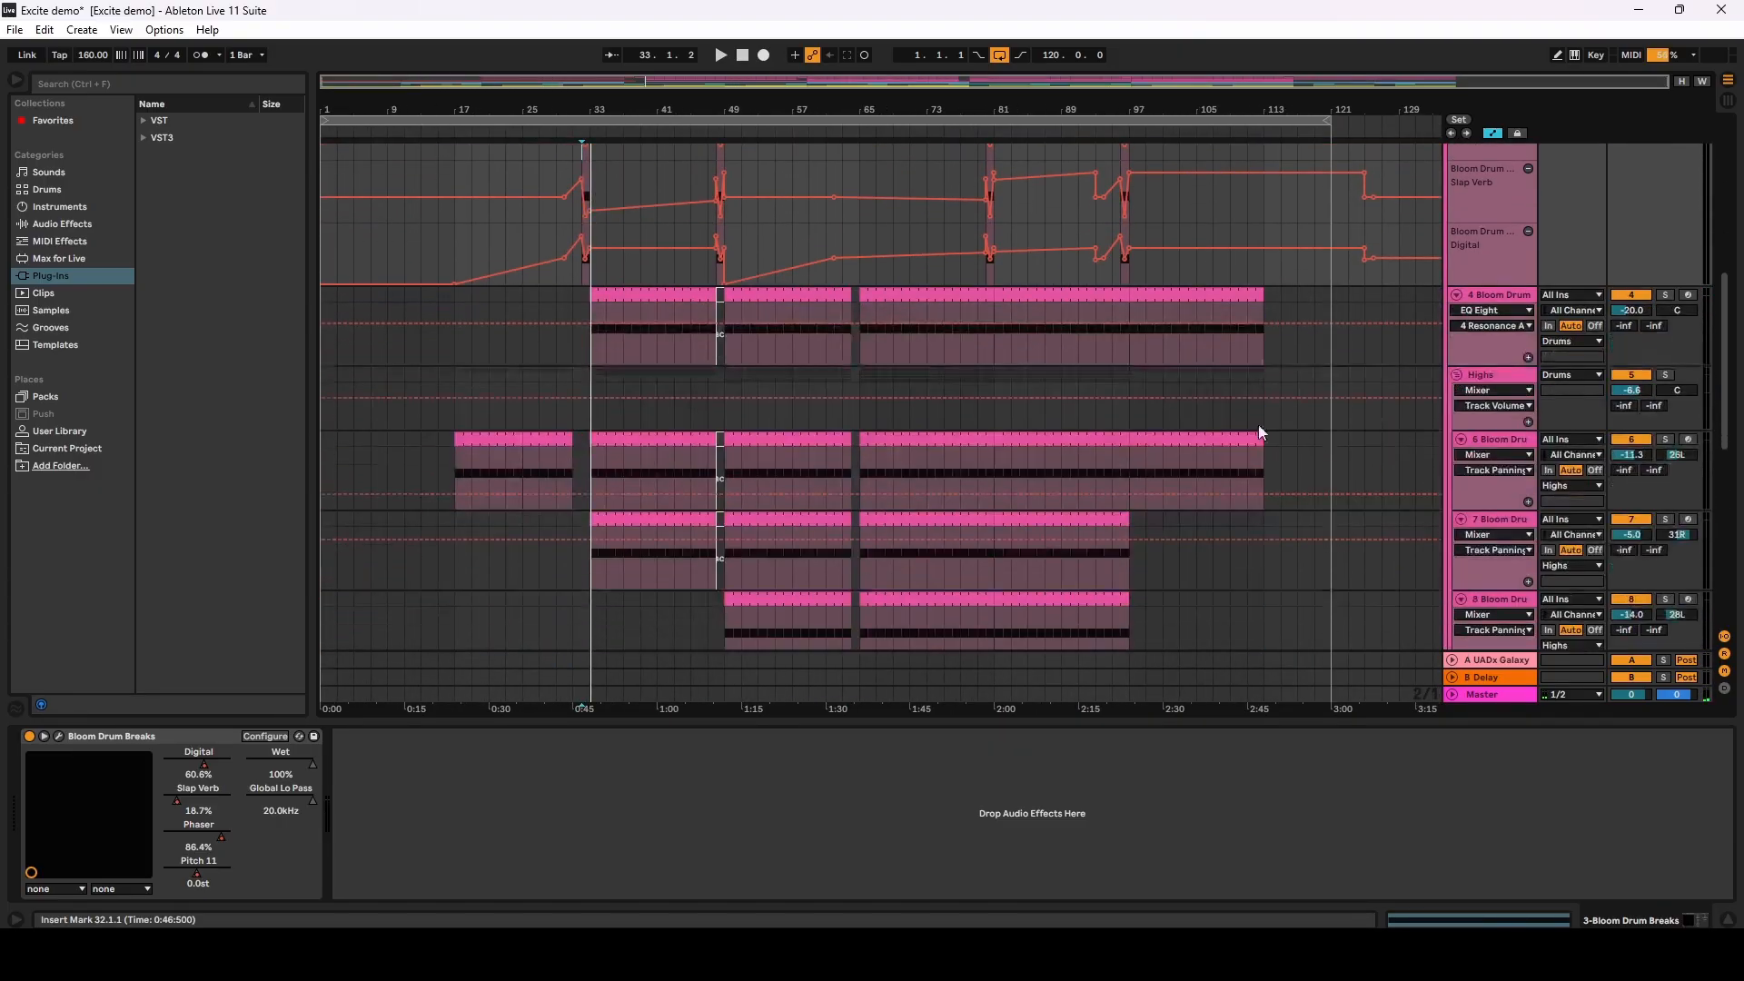
{"action": "scroll", "coordinate": [680, 399], "scroll_direction": "down", "scroll_amount": 3}
{"action": "scroll", "coordinate": [1497, 300], "scroll_direction": "up", "scroll_amount": 1}
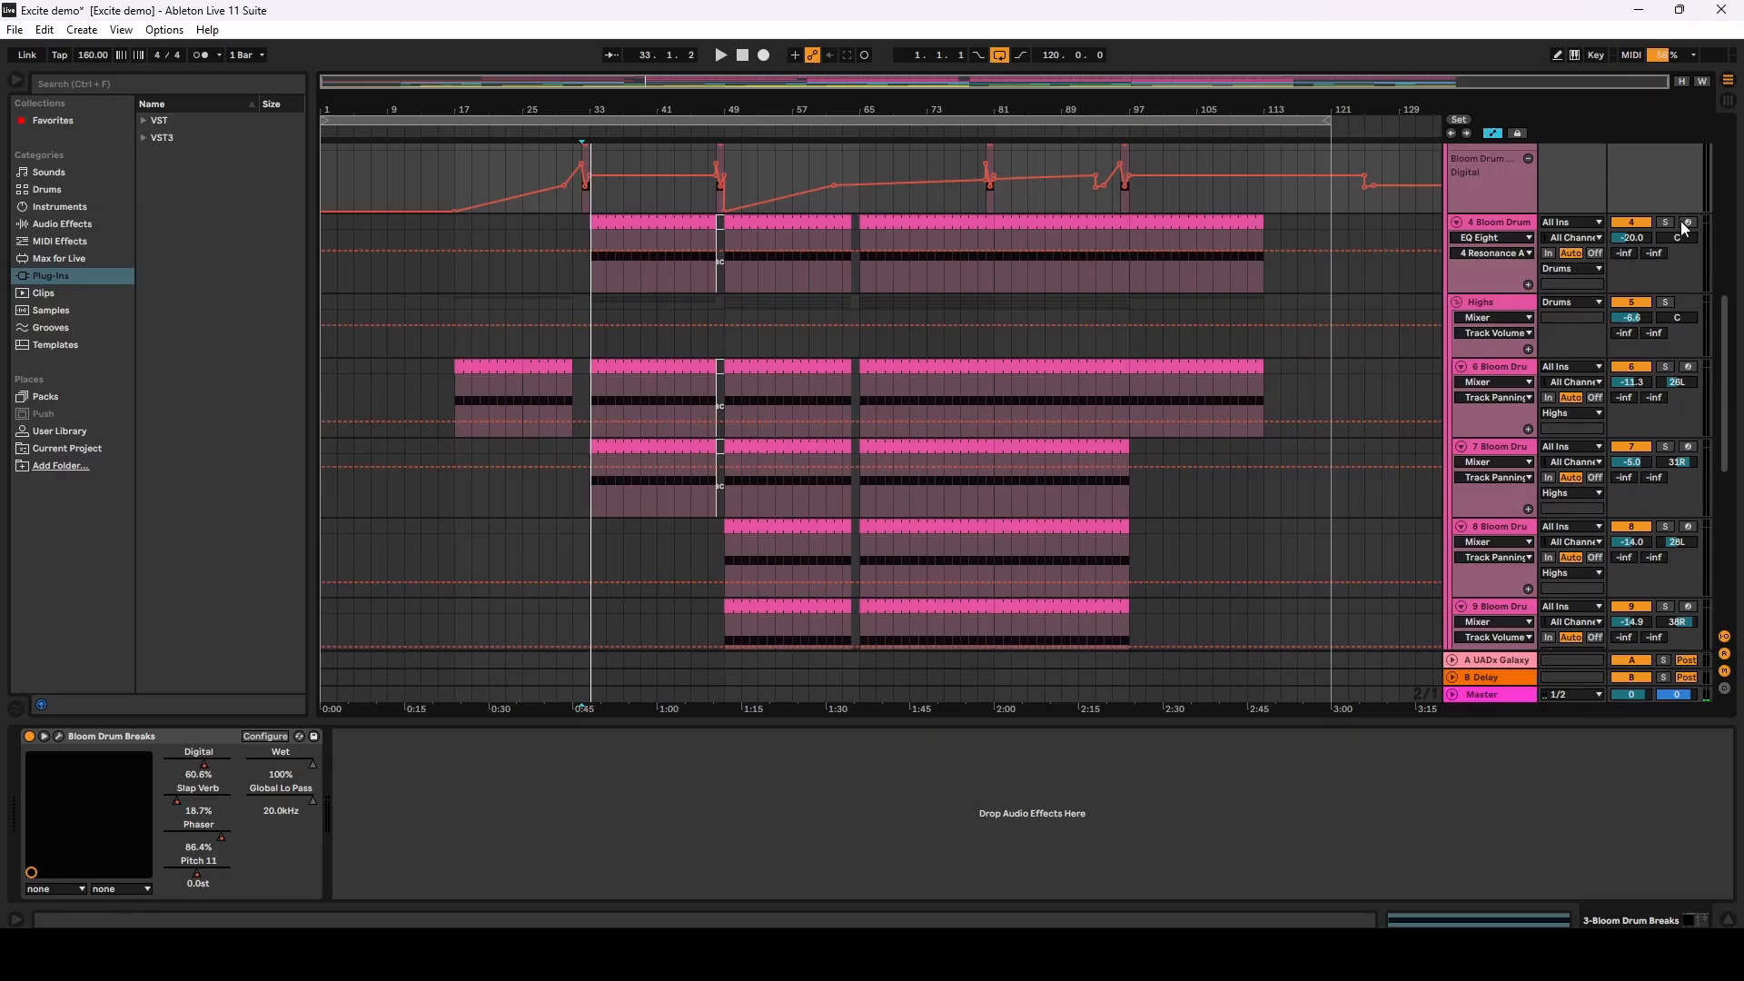
Step: Solo the Highs group, play it from bar 33 and from bar 49, then stop and take it out of solo
{"action": "left_click", "coordinate": [1666, 301]}
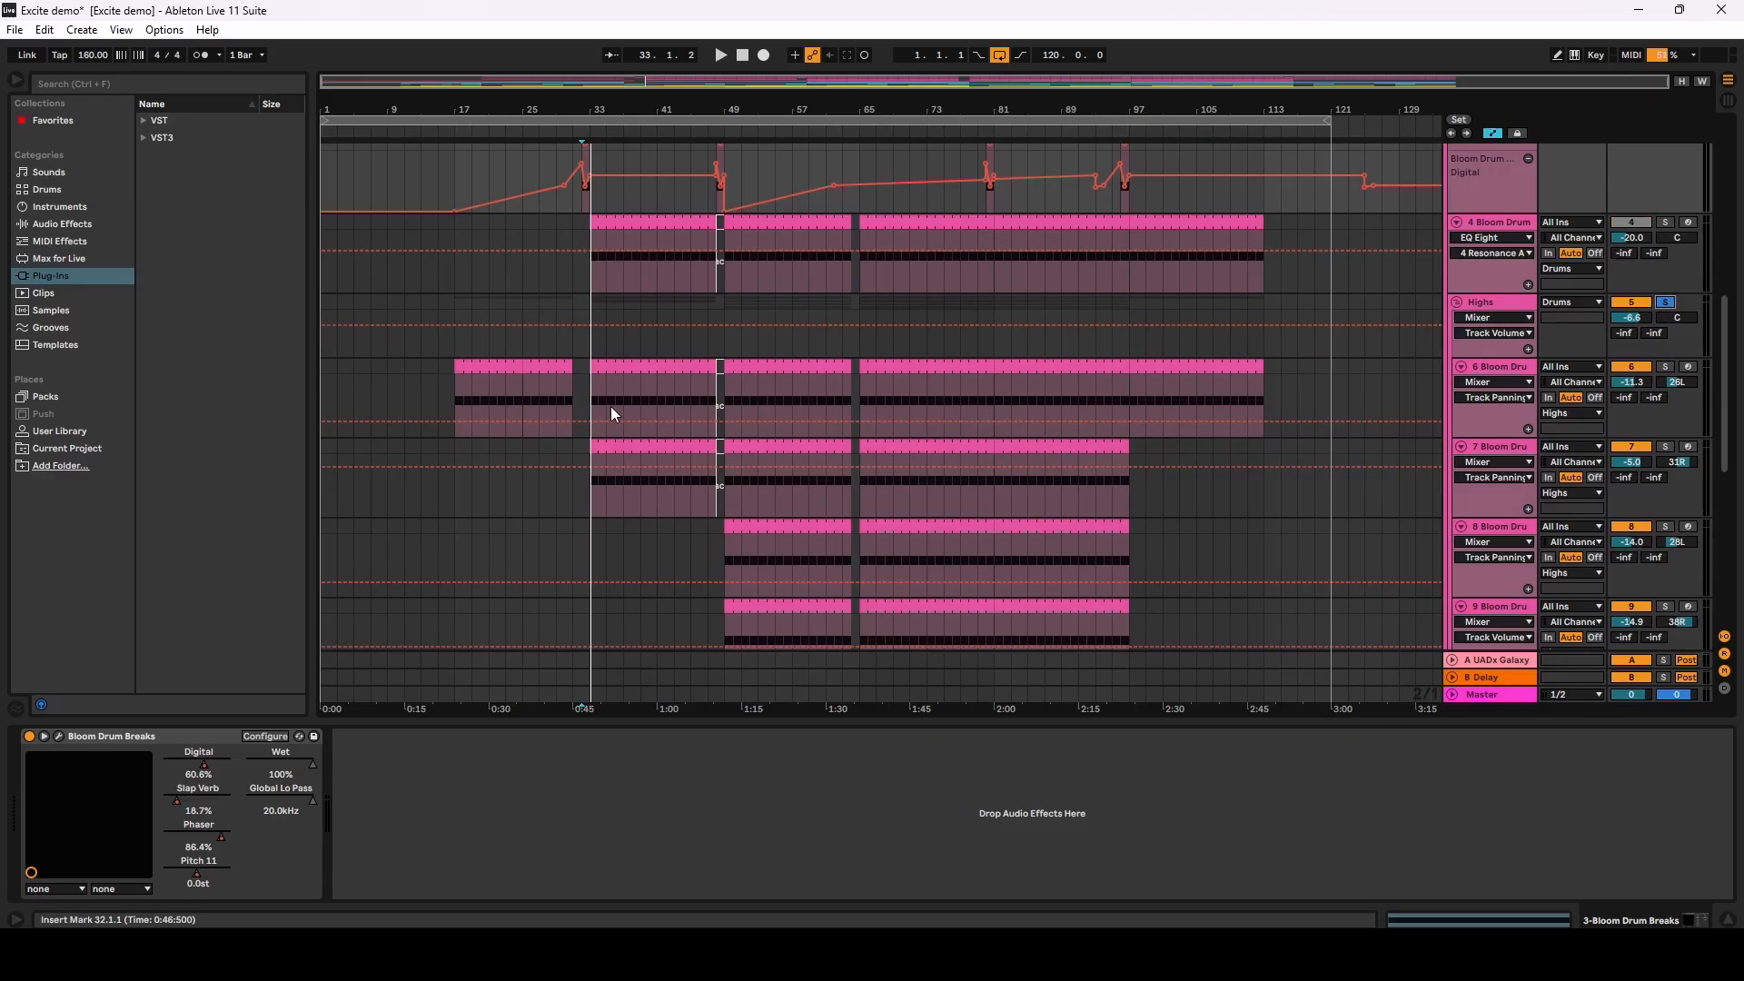
{"action": "left_click", "coordinate": [587, 384]}
{"action": "key", "text": "space"}
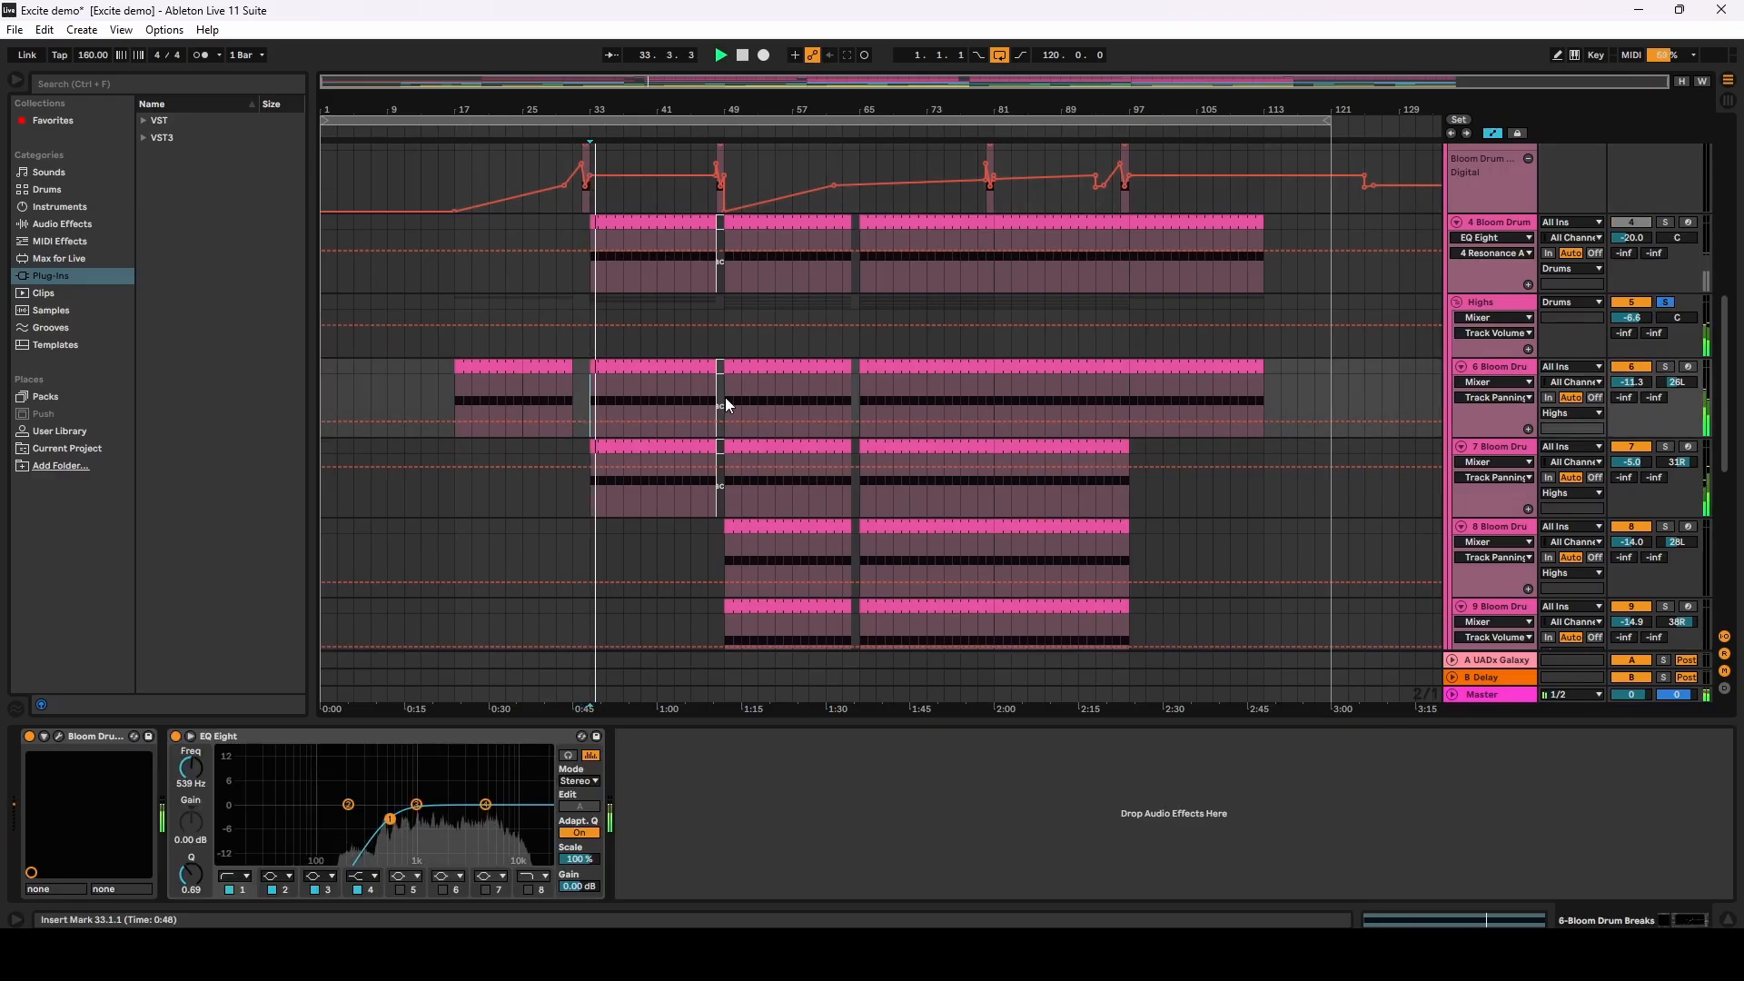
{"action": "left_click", "coordinate": [725, 396]}
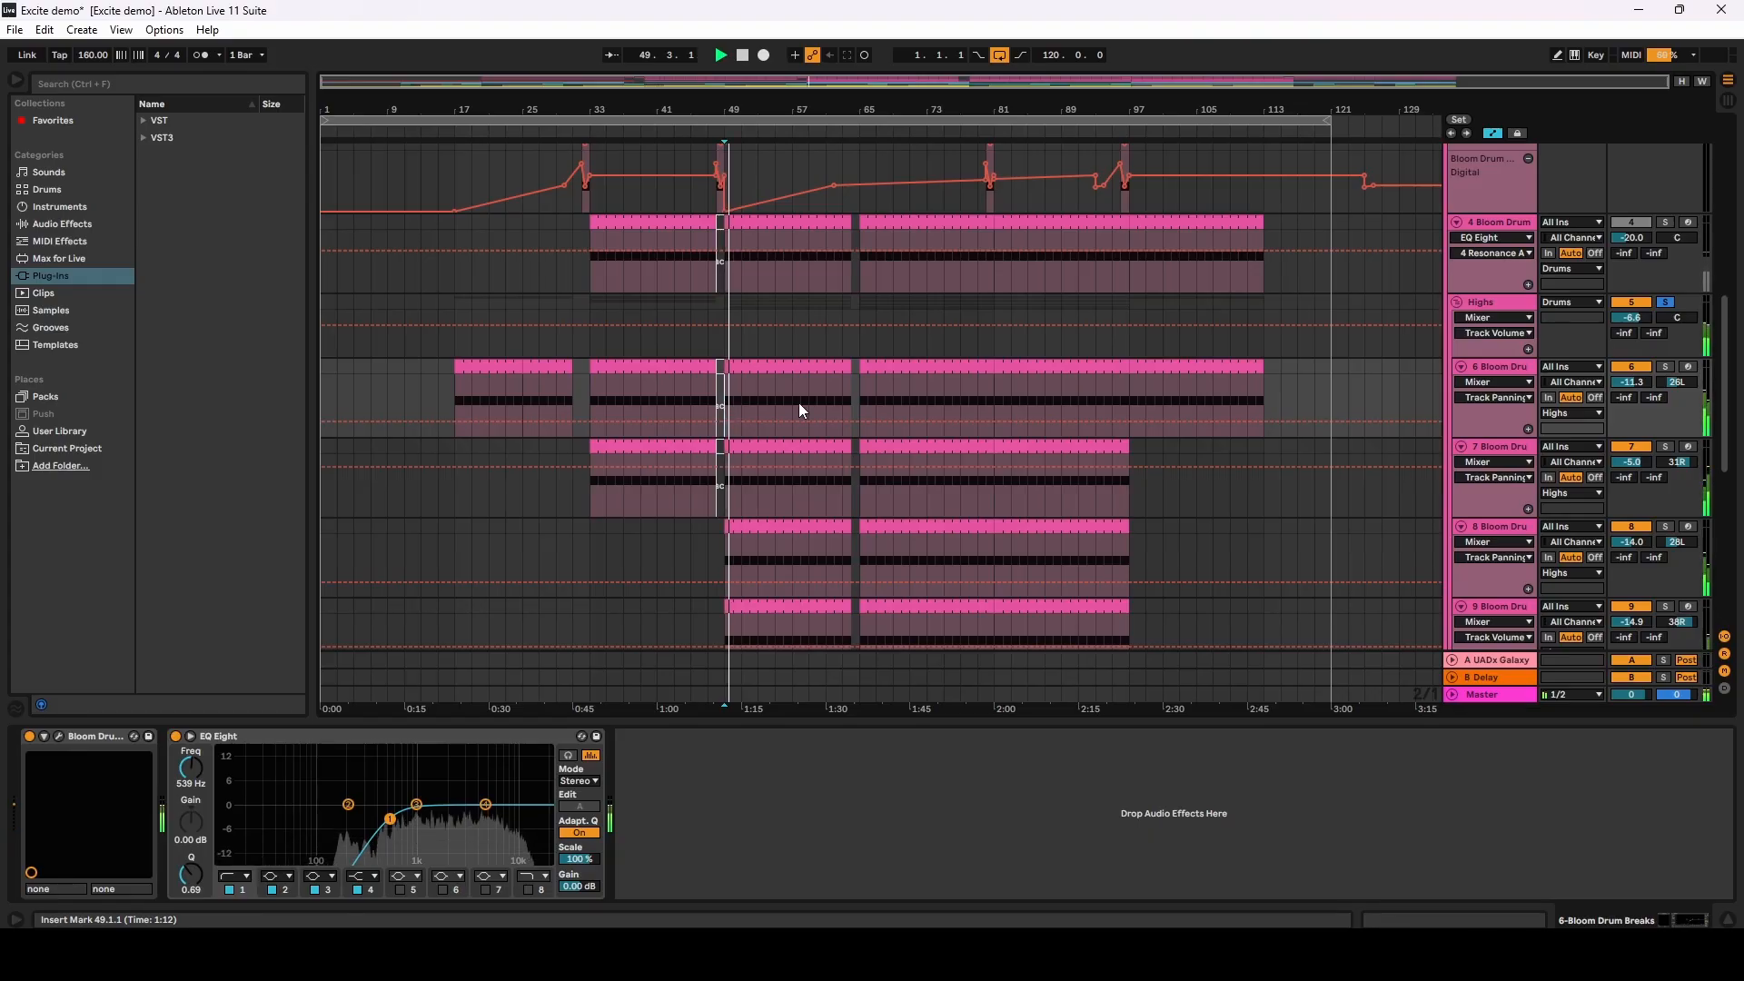
{"action": "scroll", "coordinate": [799, 402], "scroll_direction": "down", "scroll_amount": 1}
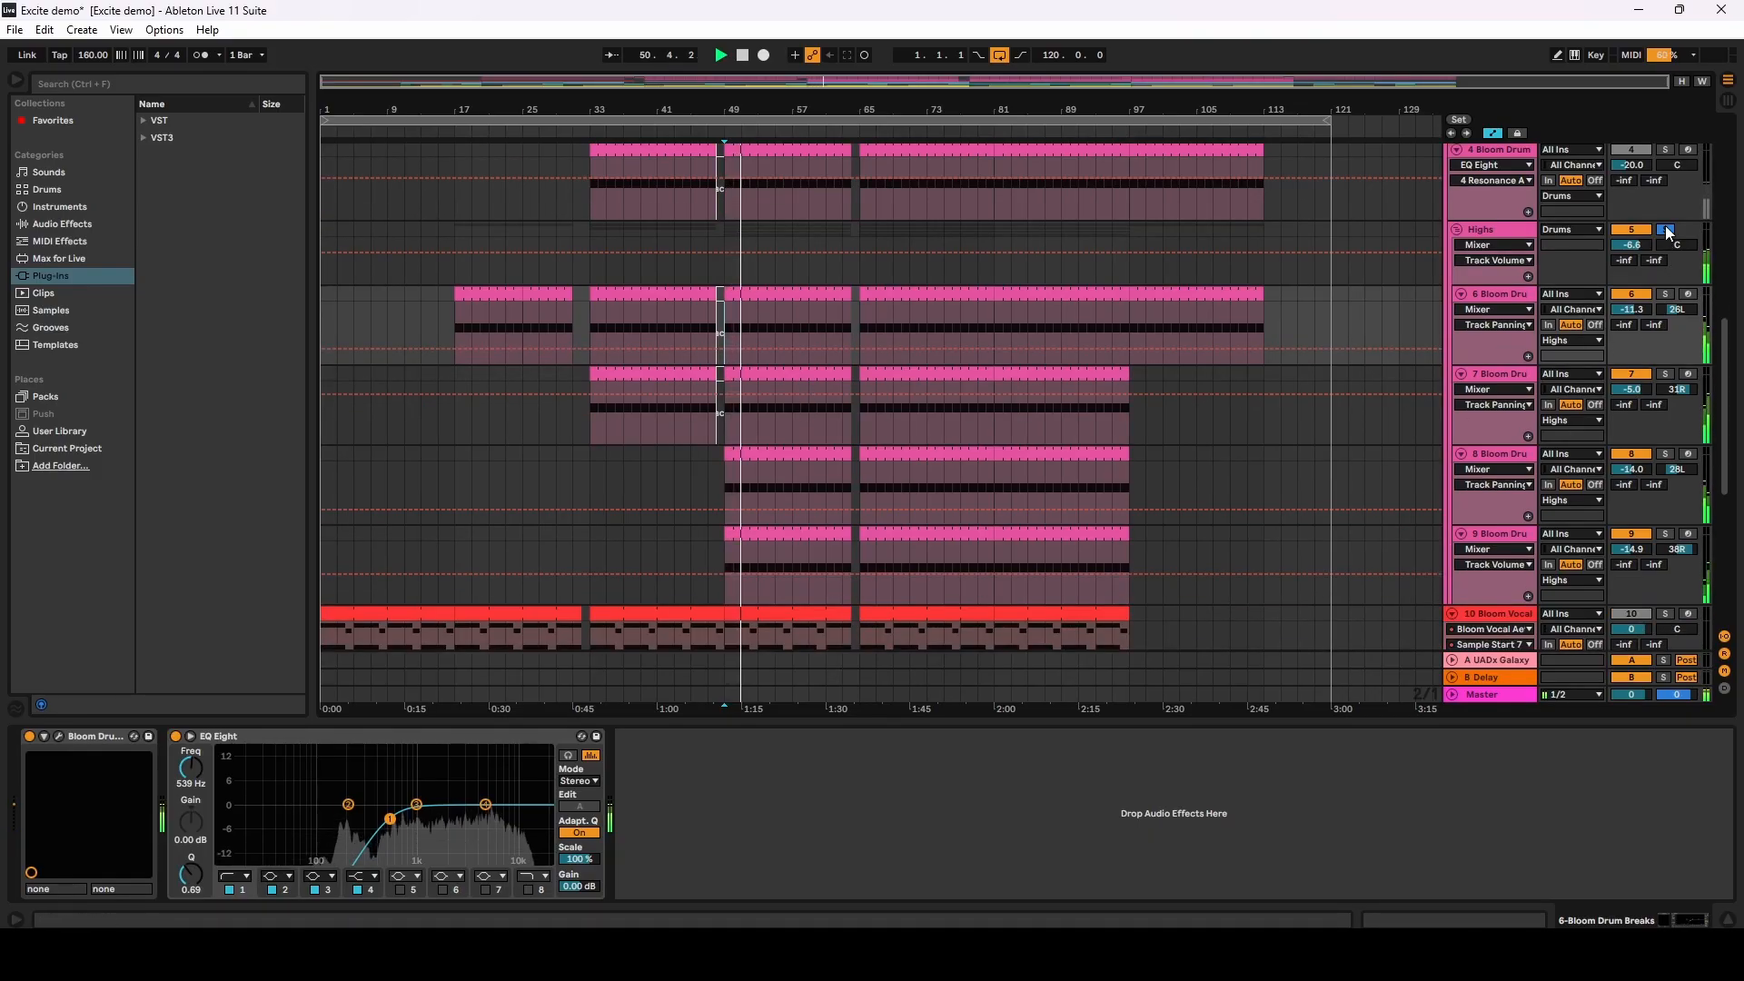
{"action": "scroll", "coordinate": [1441, 233], "scroll_direction": "up", "scroll_amount": 5}
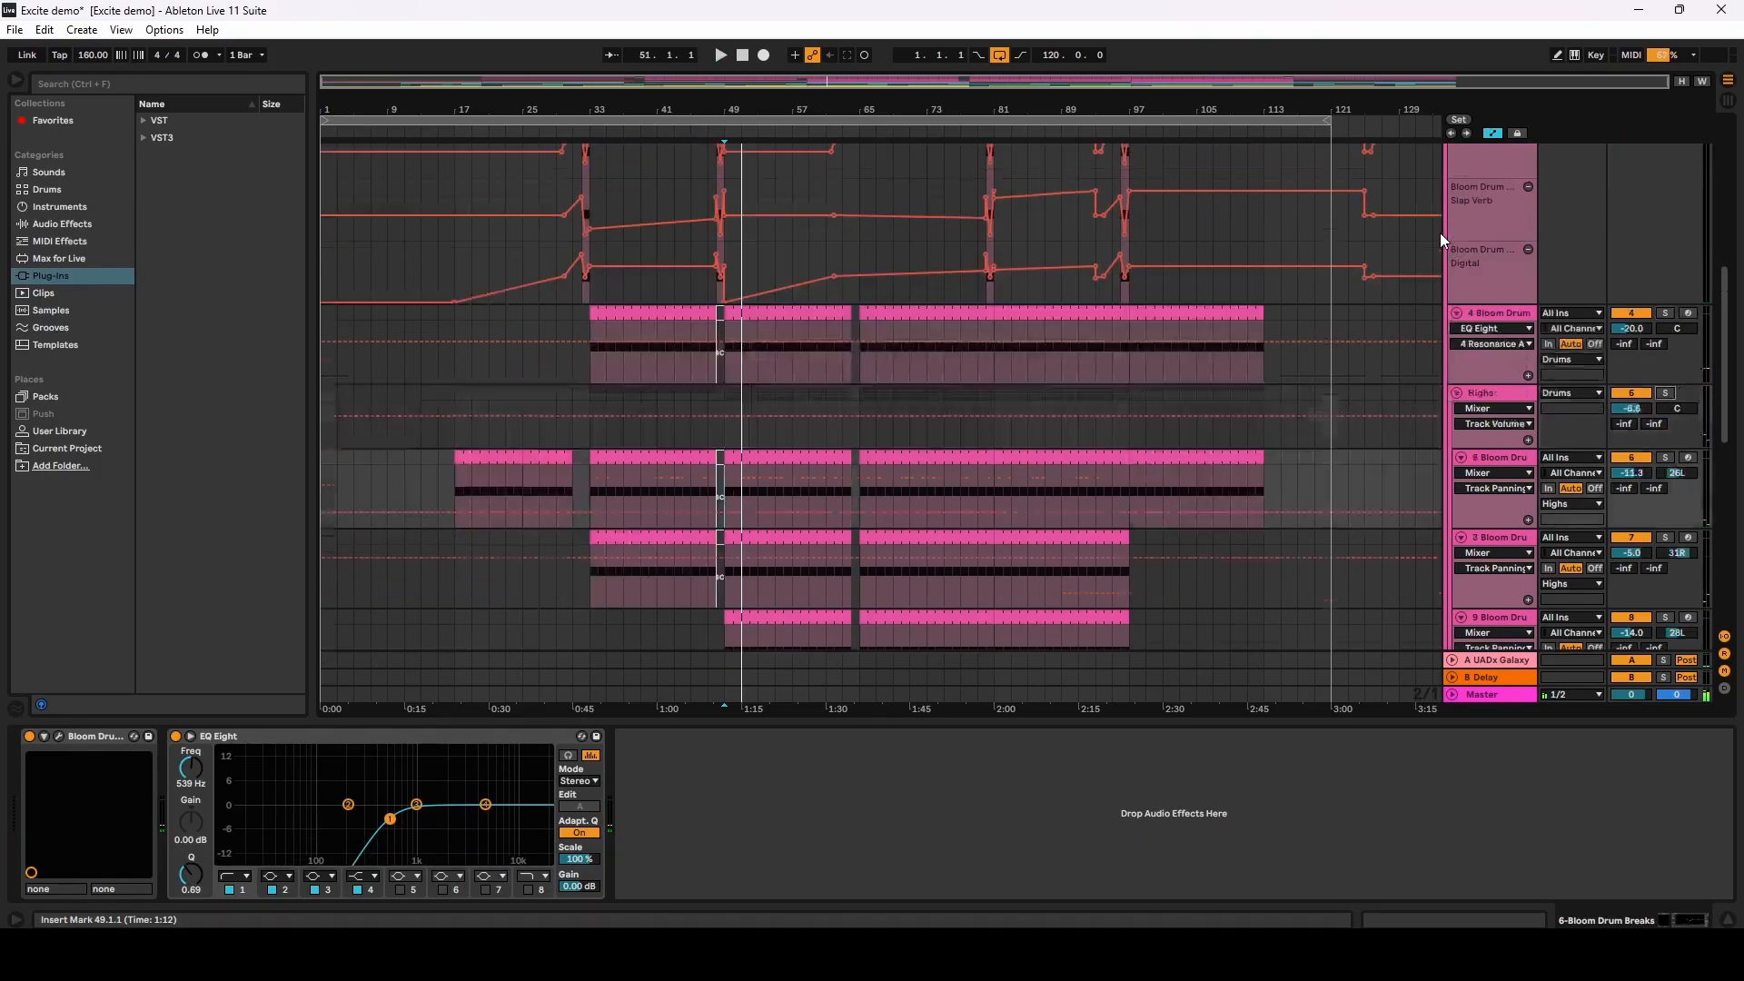
Step: Fold Bloom Drum Breaks tracks 3 and 4
{"action": "scroll", "coordinate": [1441, 233], "scroll_direction": "up", "scroll_amount": 2}
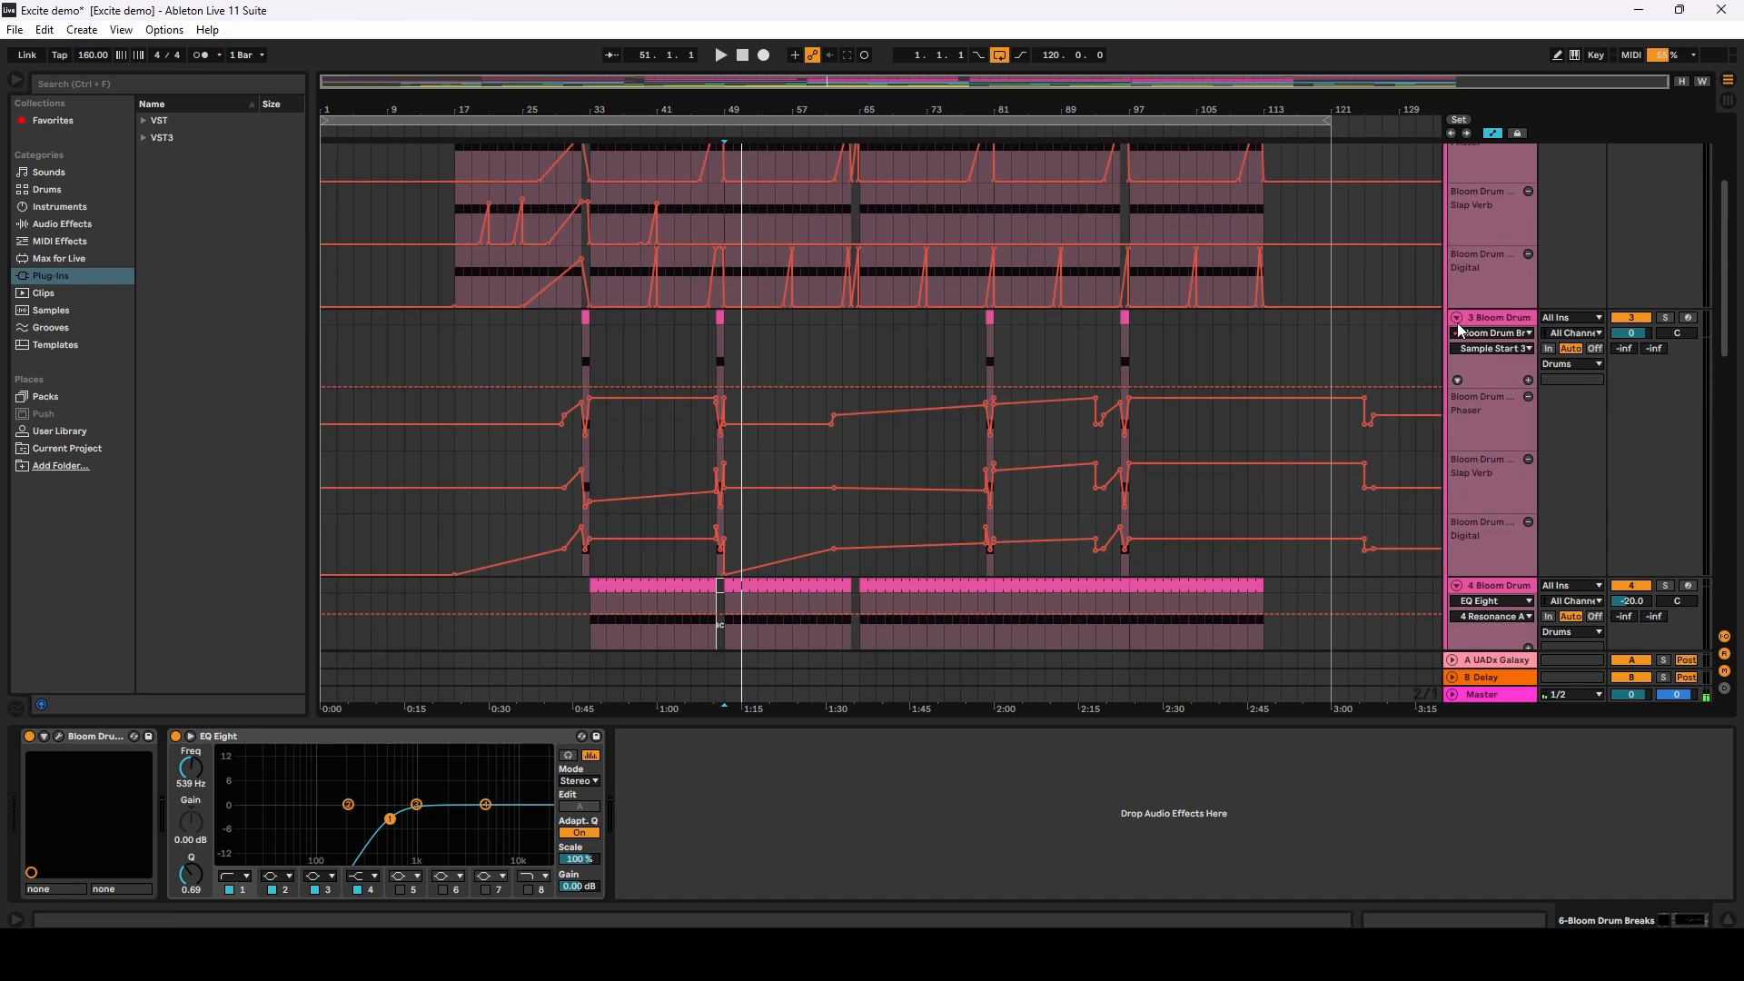
{"action": "left_click", "coordinate": [1458, 323]}
{"action": "left_click", "coordinate": [1456, 335]}
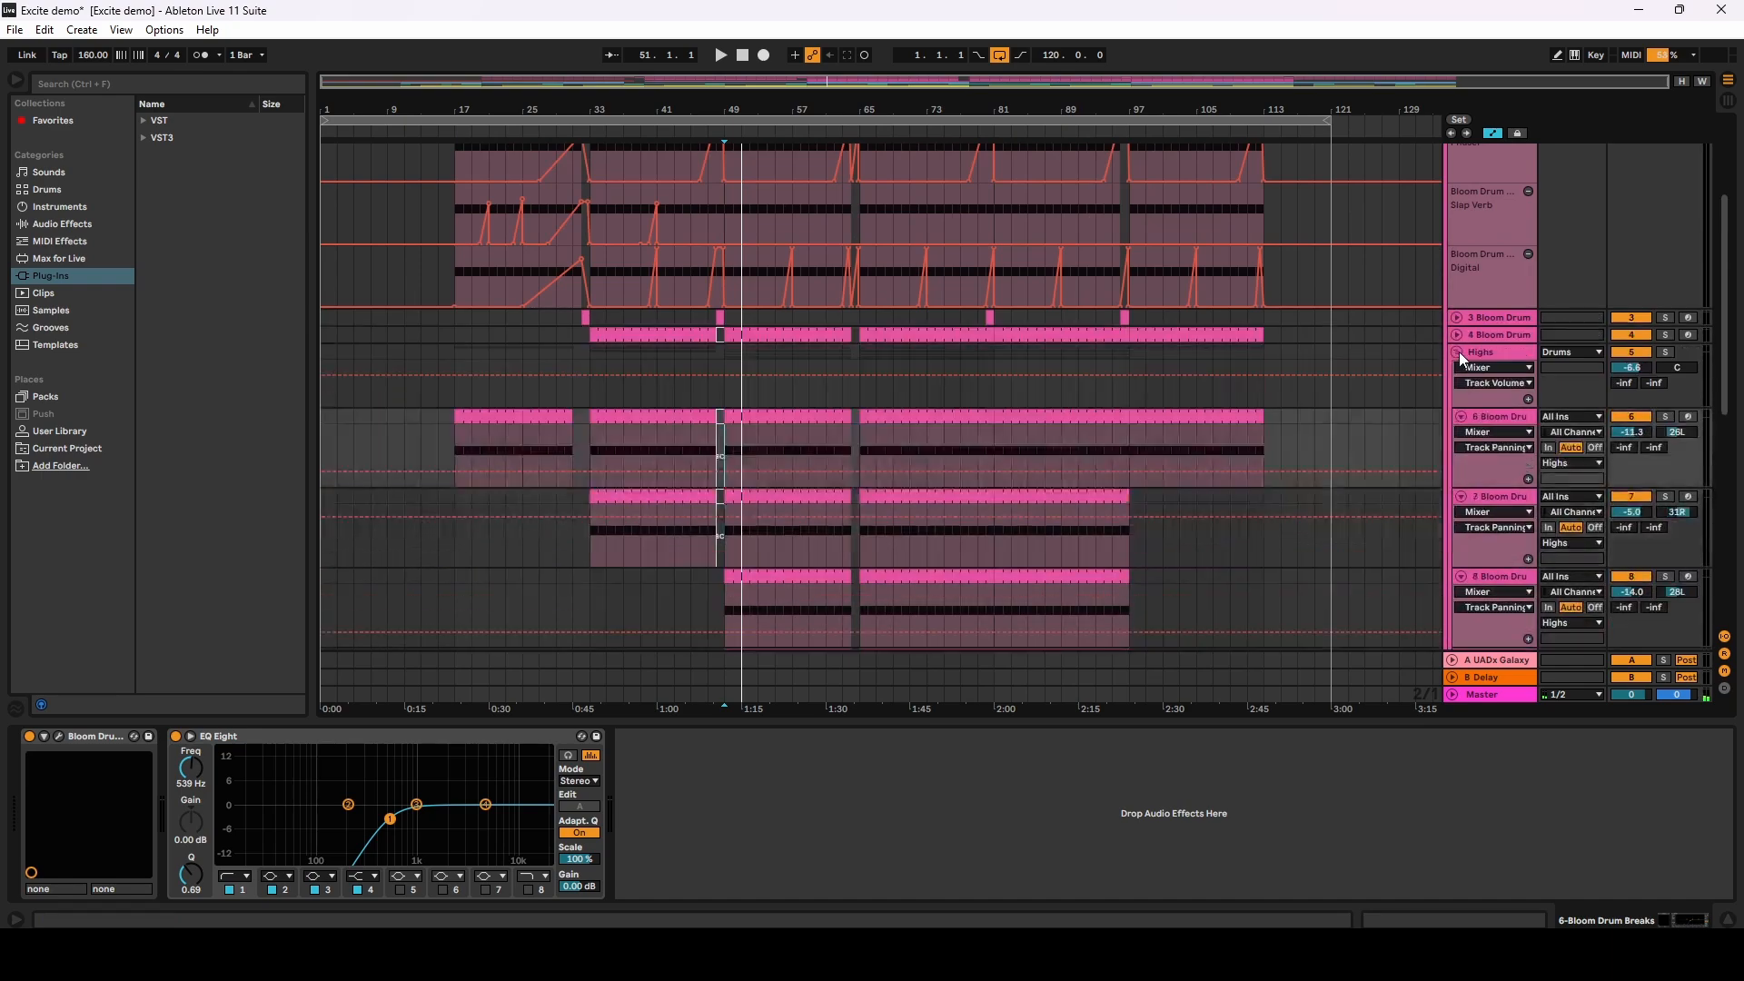
Step: Play the Drums group in solo from bars 33 and 49, stop playback and take the group out of solo
{"action": "scroll", "coordinate": [835, 400], "scroll_direction": "down", "scroll_amount": 3}
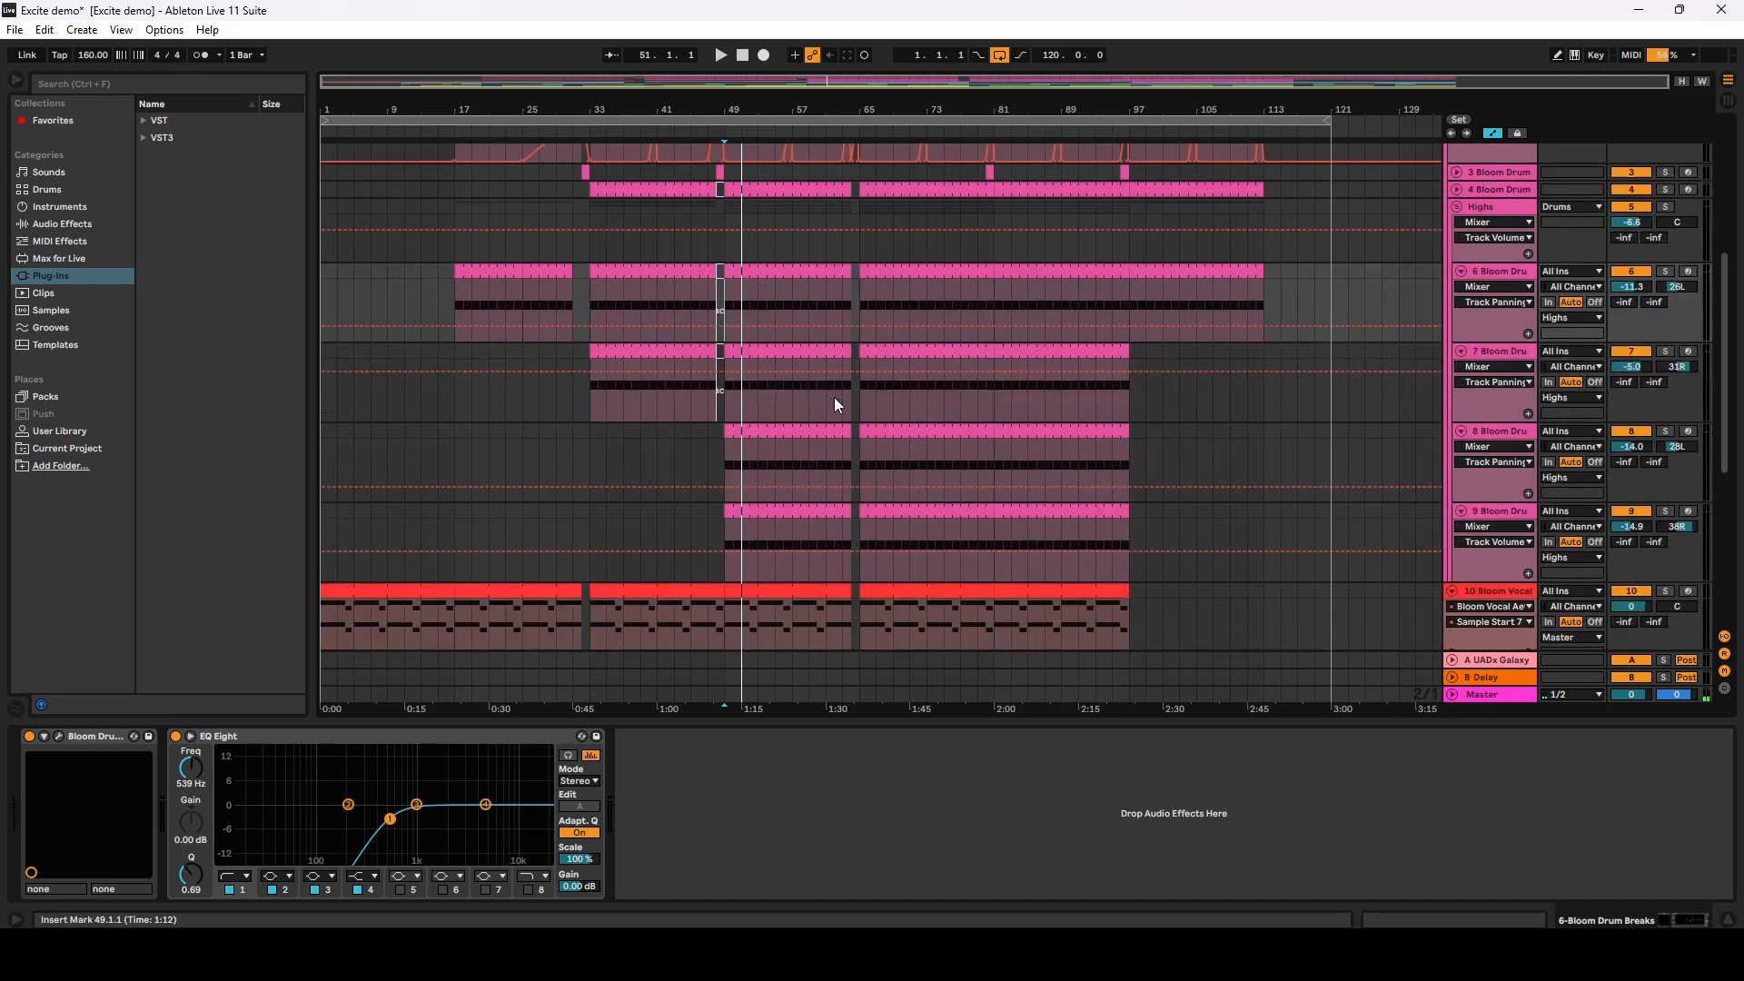
{"action": "scroll", "coordinate": [1647, 286], "scroll_direction": "up", "scroll_amount": 6}
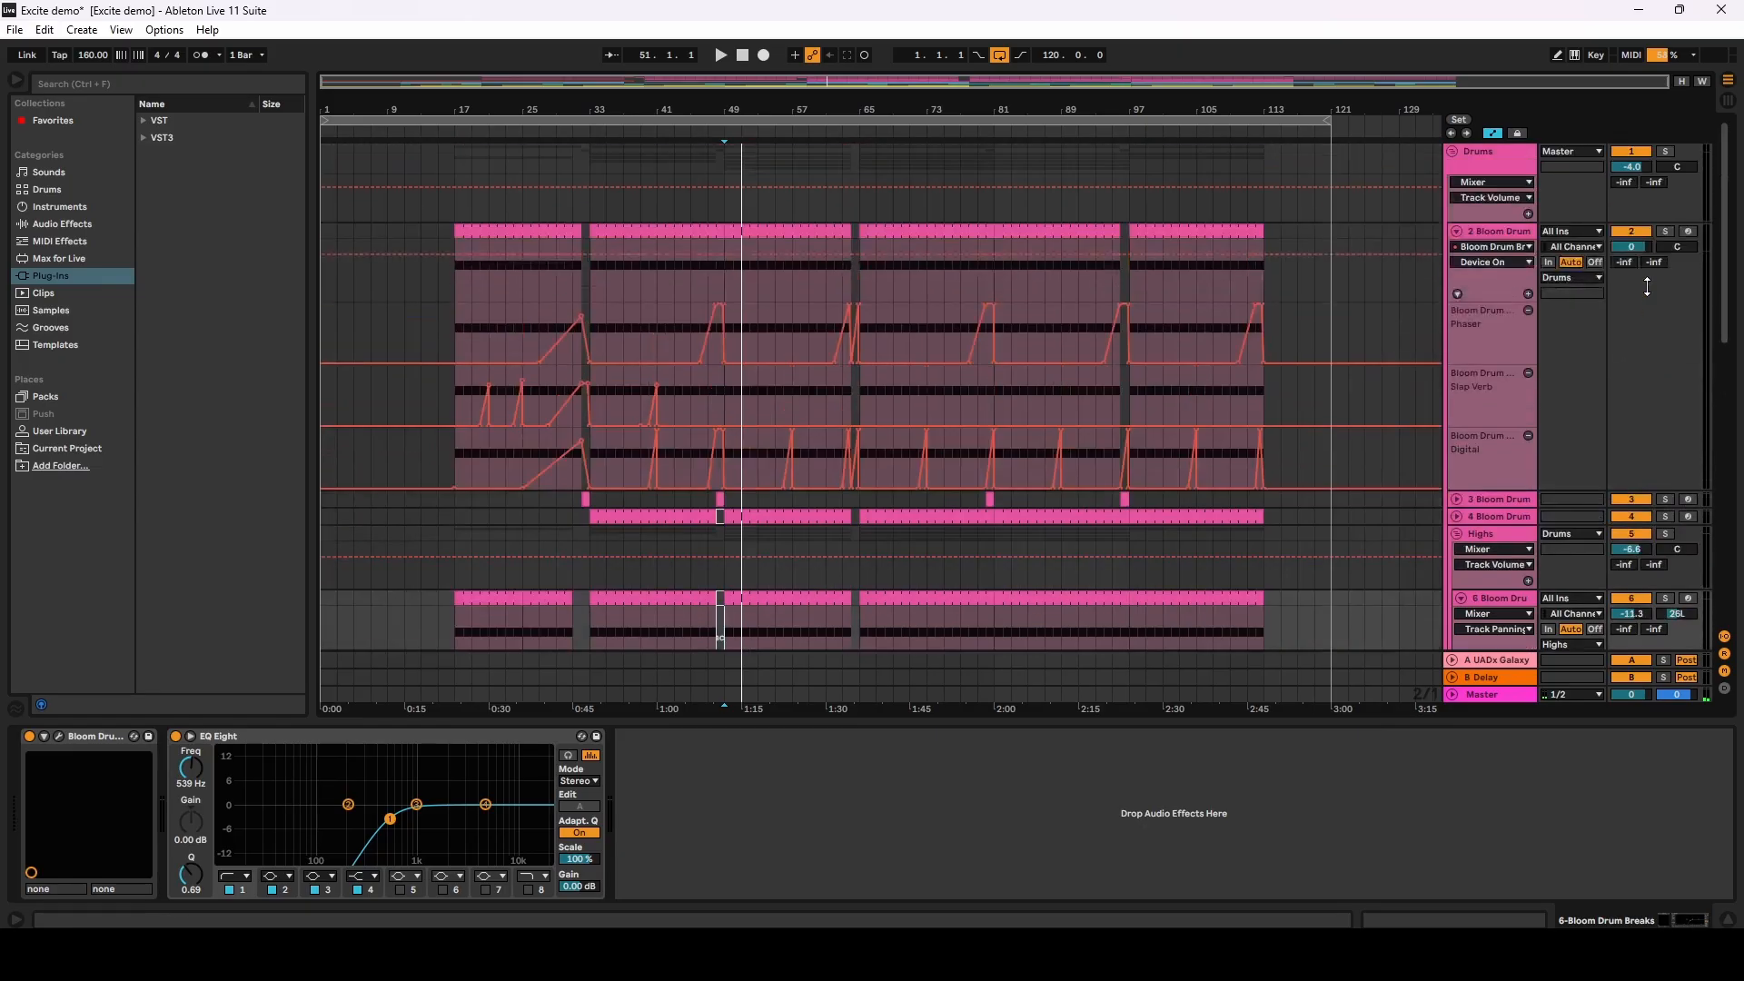
{"action": "left_click", "coordinate": [592, 374]}
{"action": "key", "text": "space"}
{"action": "scroll", "coordinate": [662, 379], "scroll_direction": "down", "scroll_amount": 4}
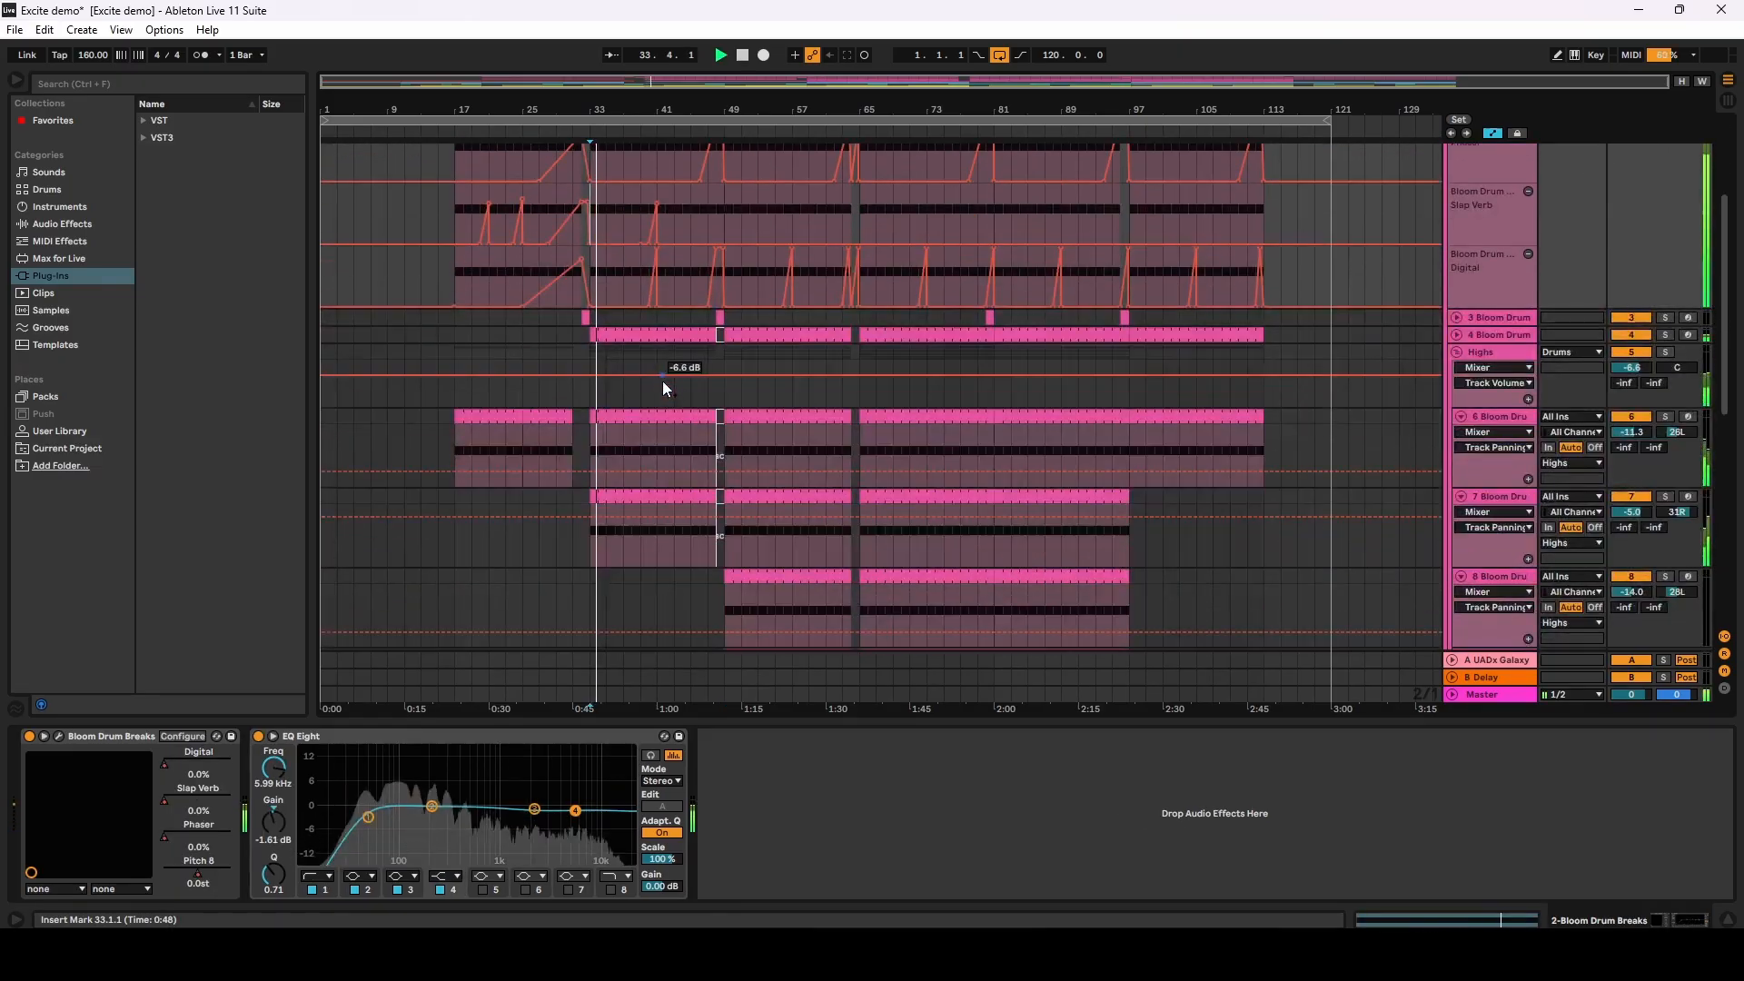
{"action": "left_click", "coordinate": [732, 388]}
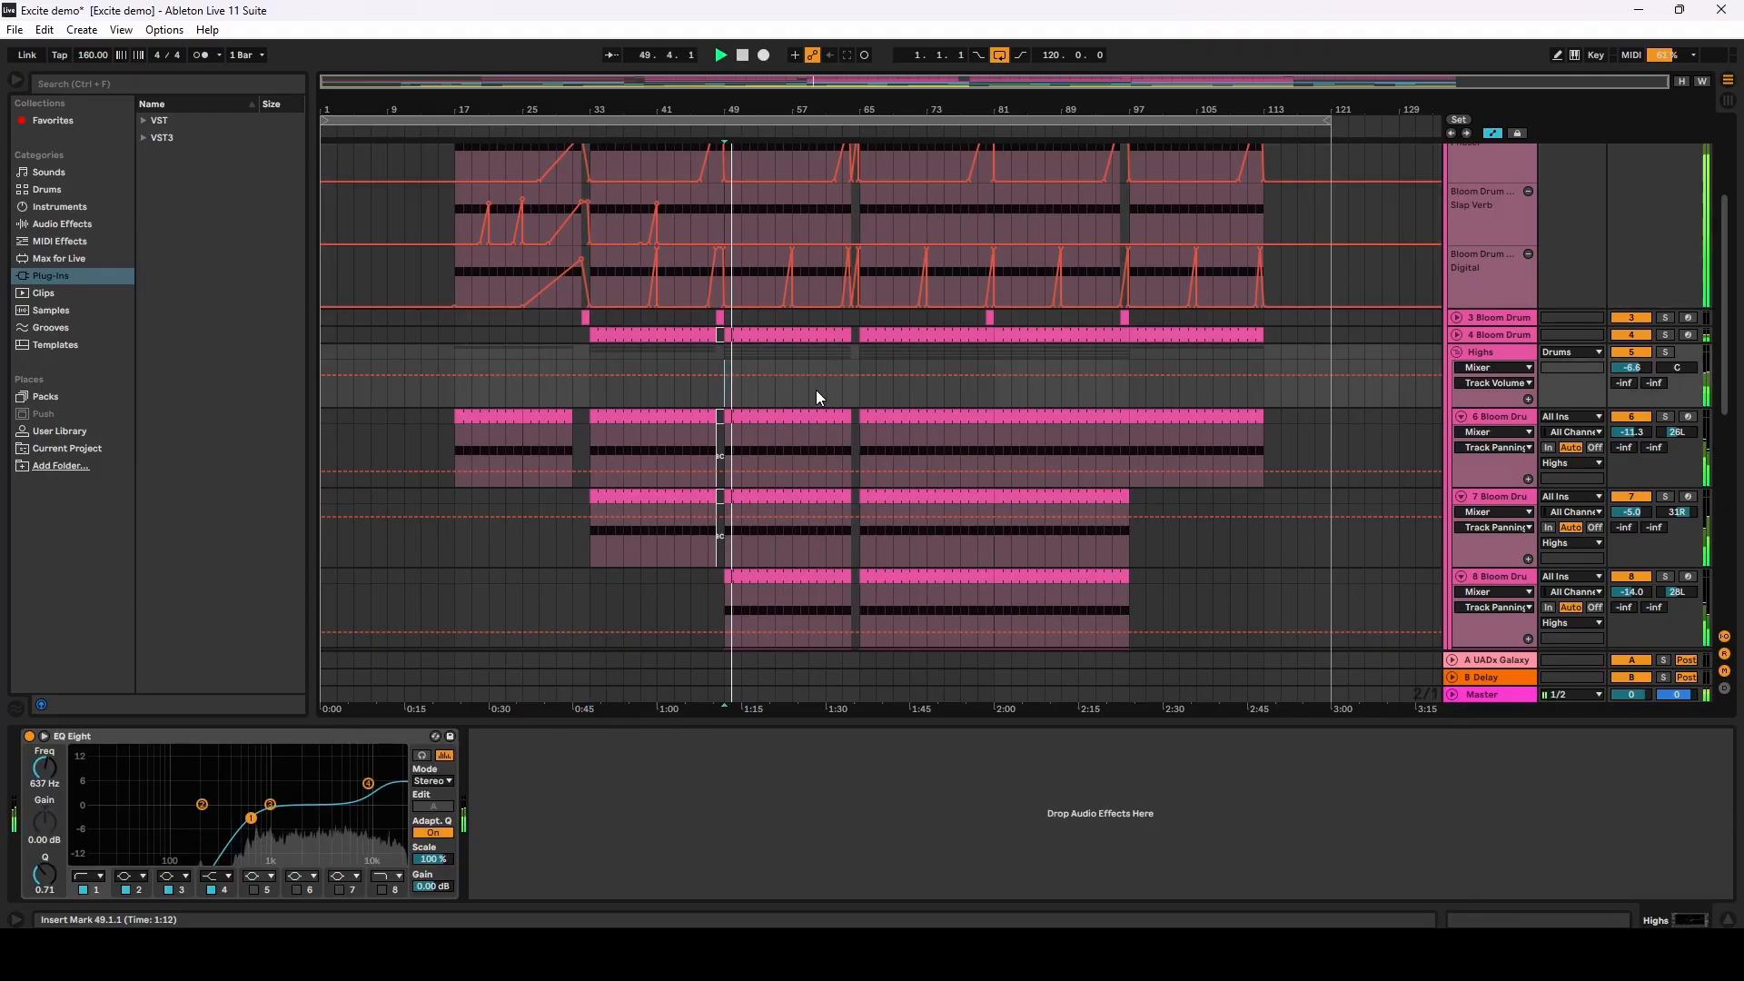
{"action": "scroll", "coordinate": [1084, 510], "scroll_direction": "up", "scroll_amount": 2}
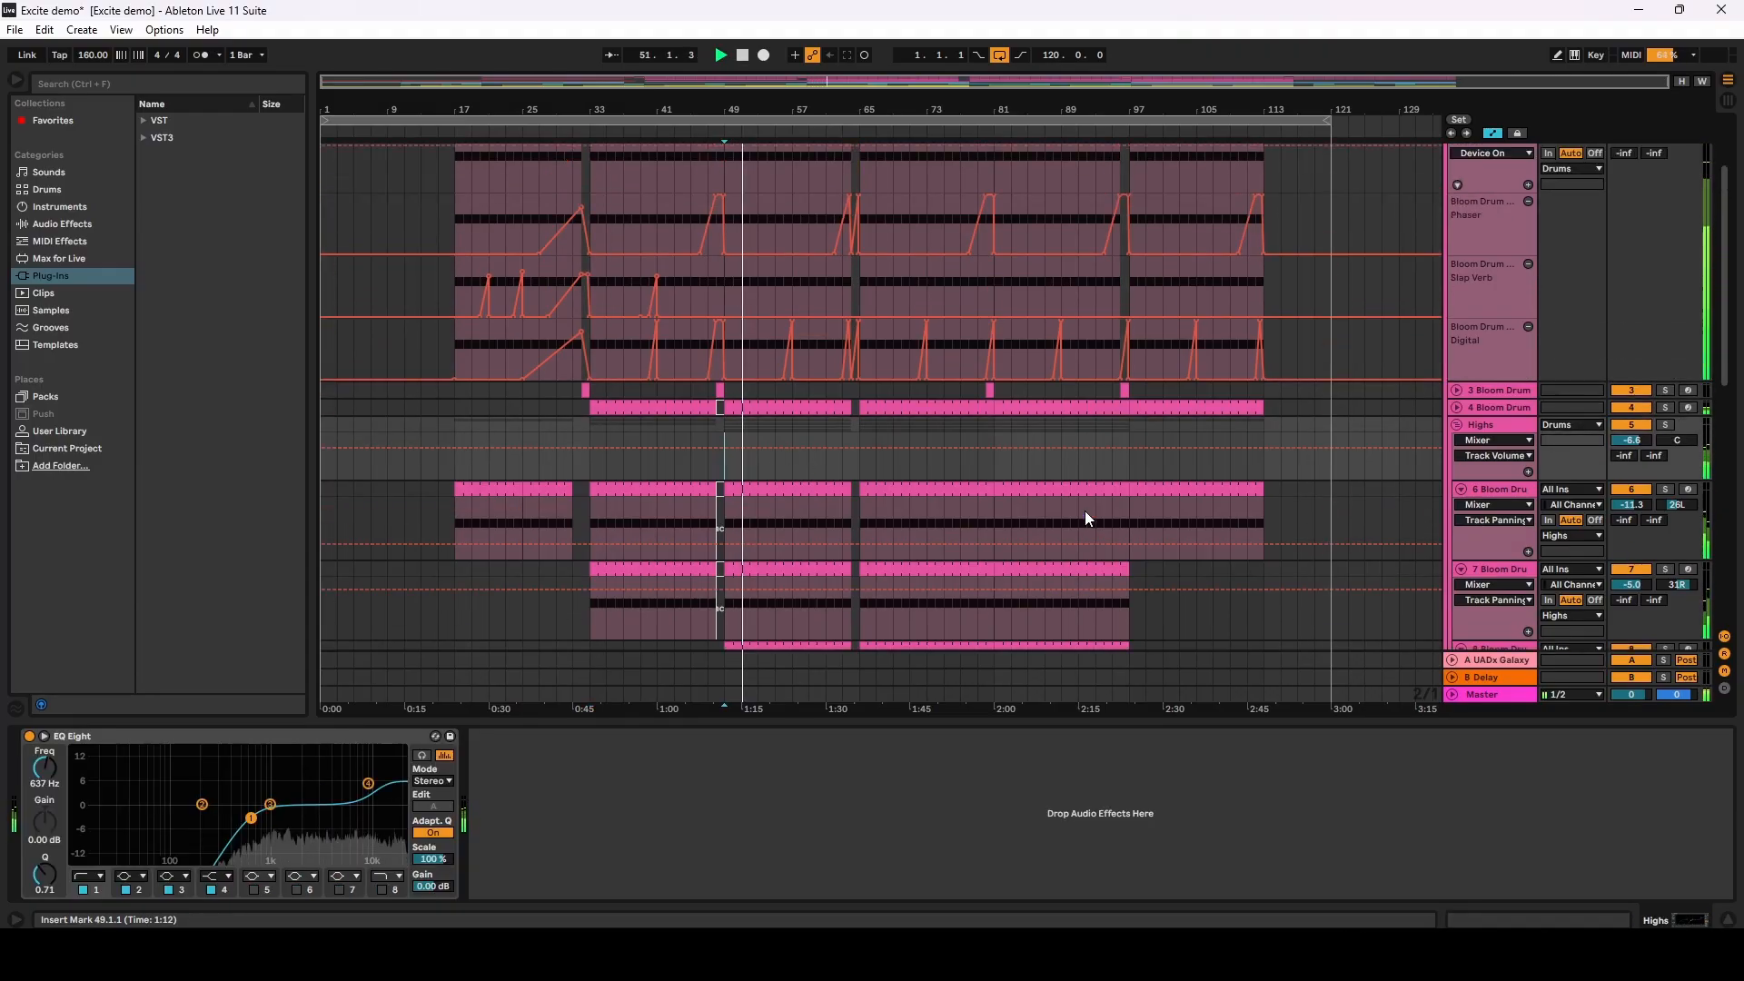
{"action": "scroll", "coordinate": [1084, 510], "scroll_direction": "up", "scroll_amount": 3}
{"action": "left_click", "coordinate": [1667, 152]}
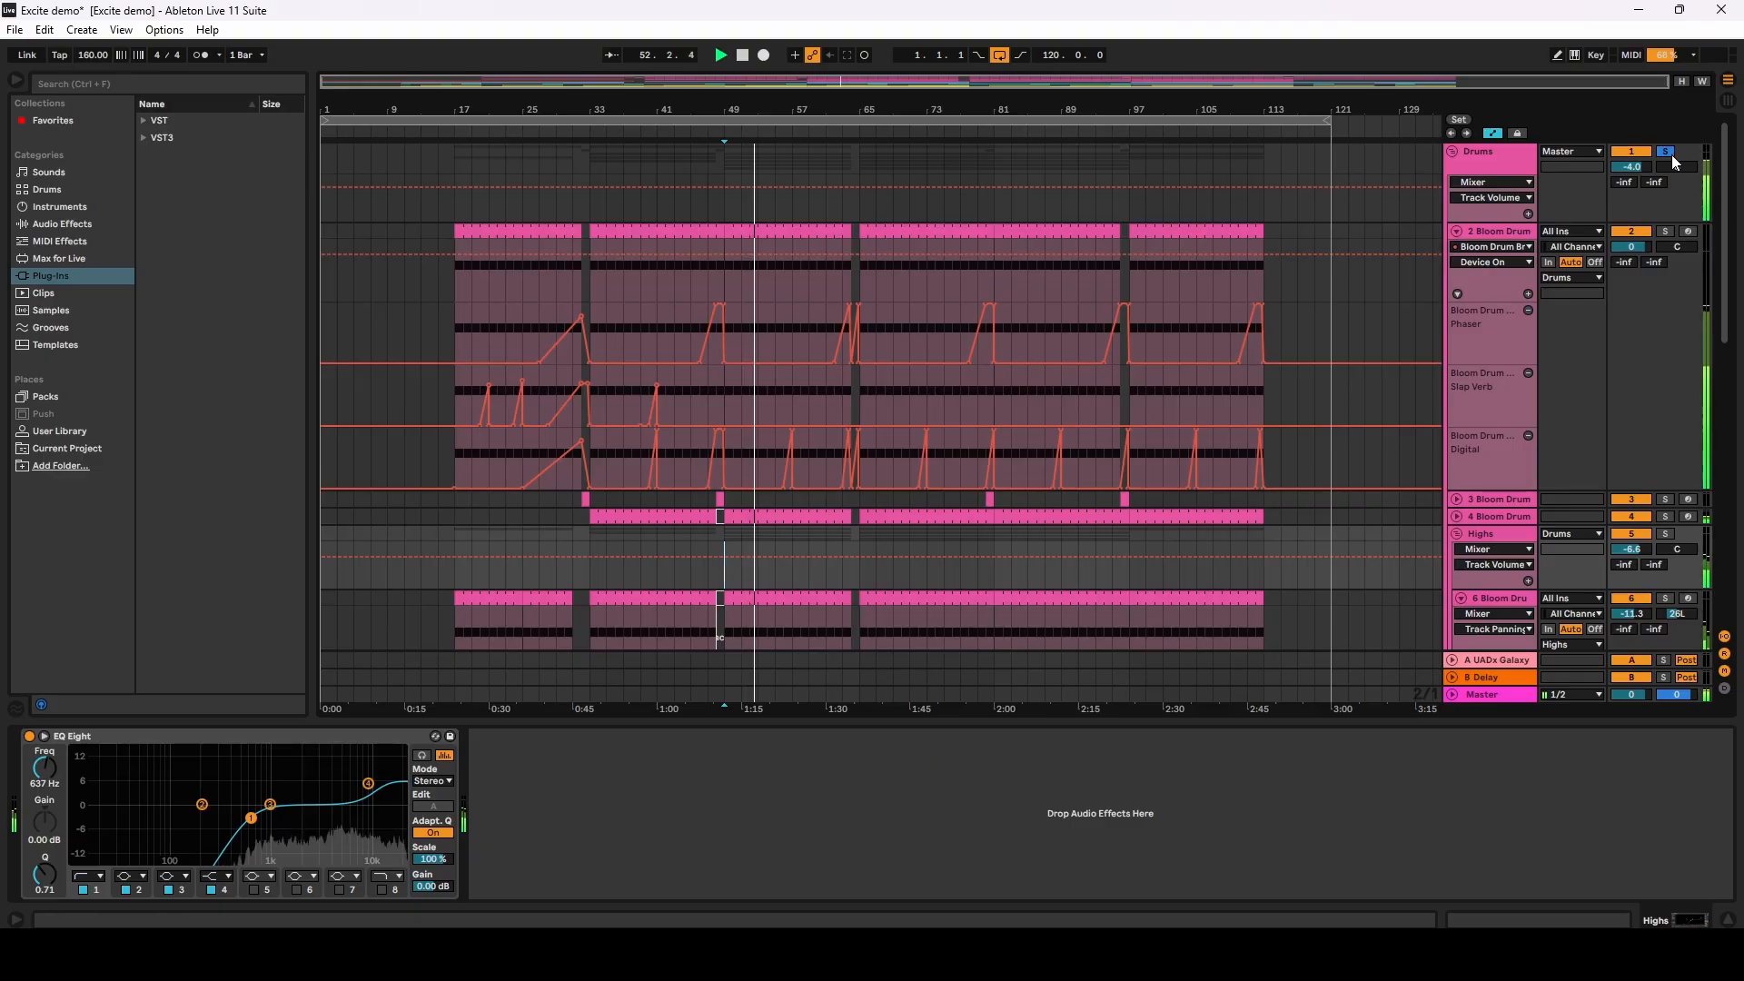
{"action": "left_click", "coordinate": [1669, 154]}
{"action": "key", "text": "space"}
Step: Fold the Drums group and unfold instrument track 11
{"action": "left_click", "coordinate": [1454, 151]}
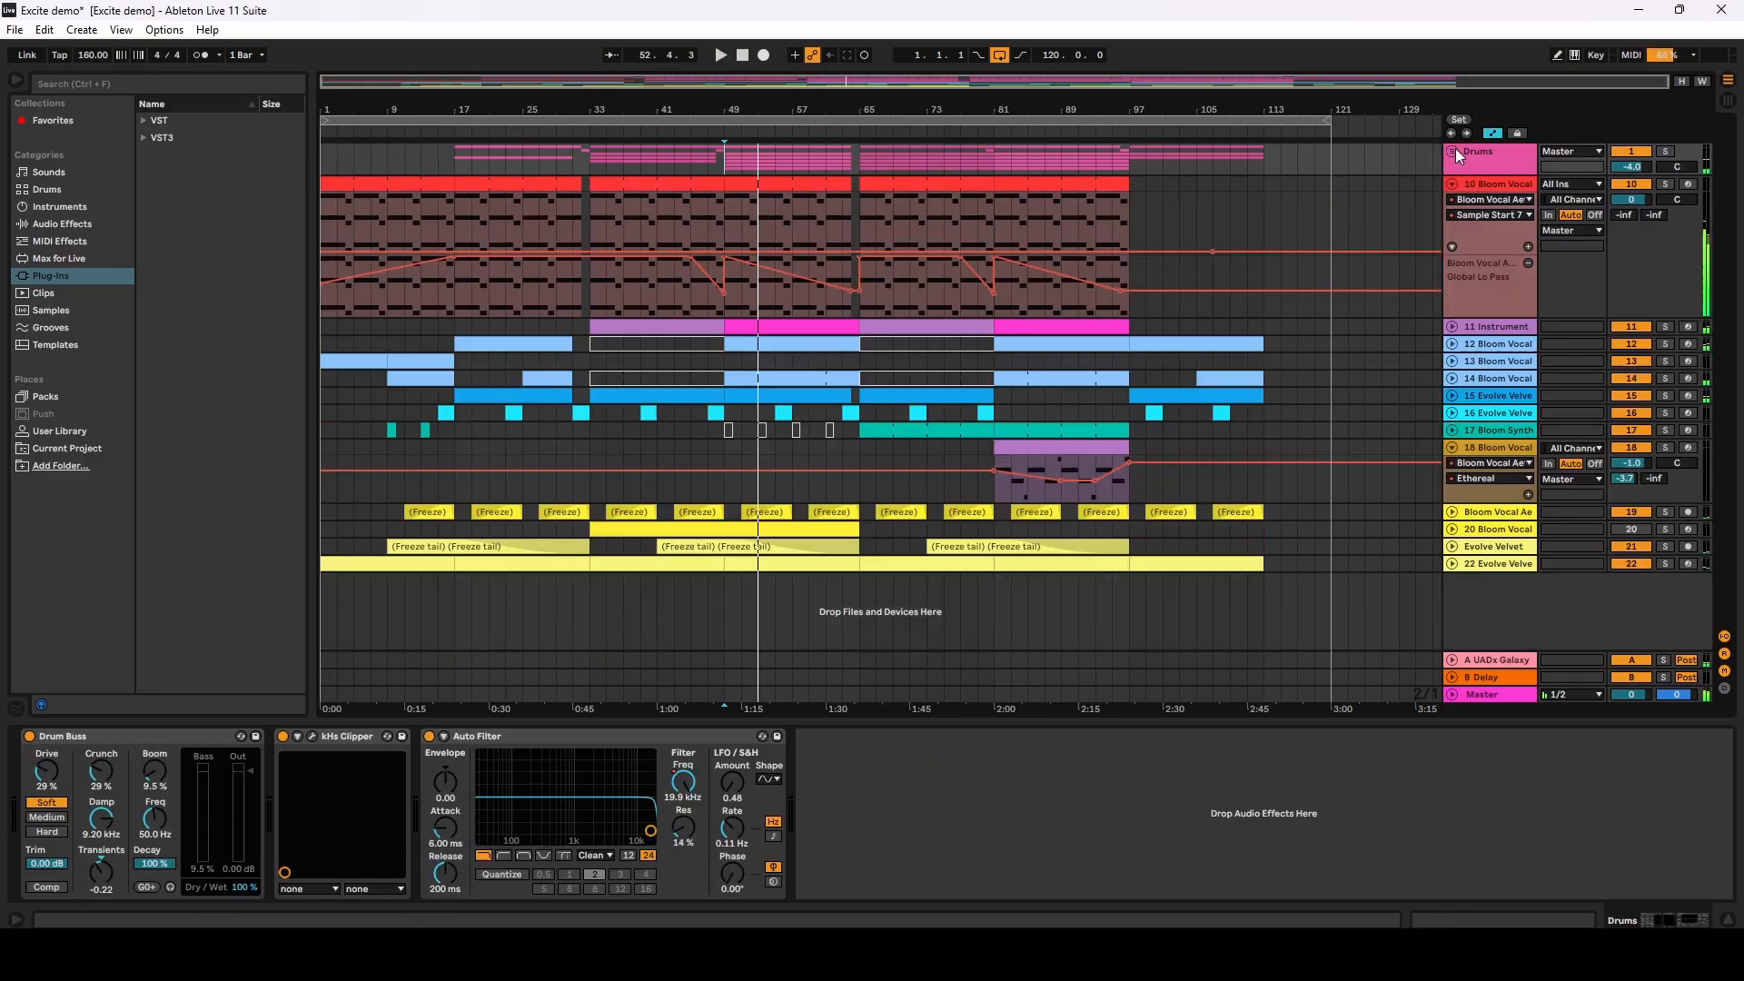
{"action": "left_click", "coordinate": [1452, 326]}
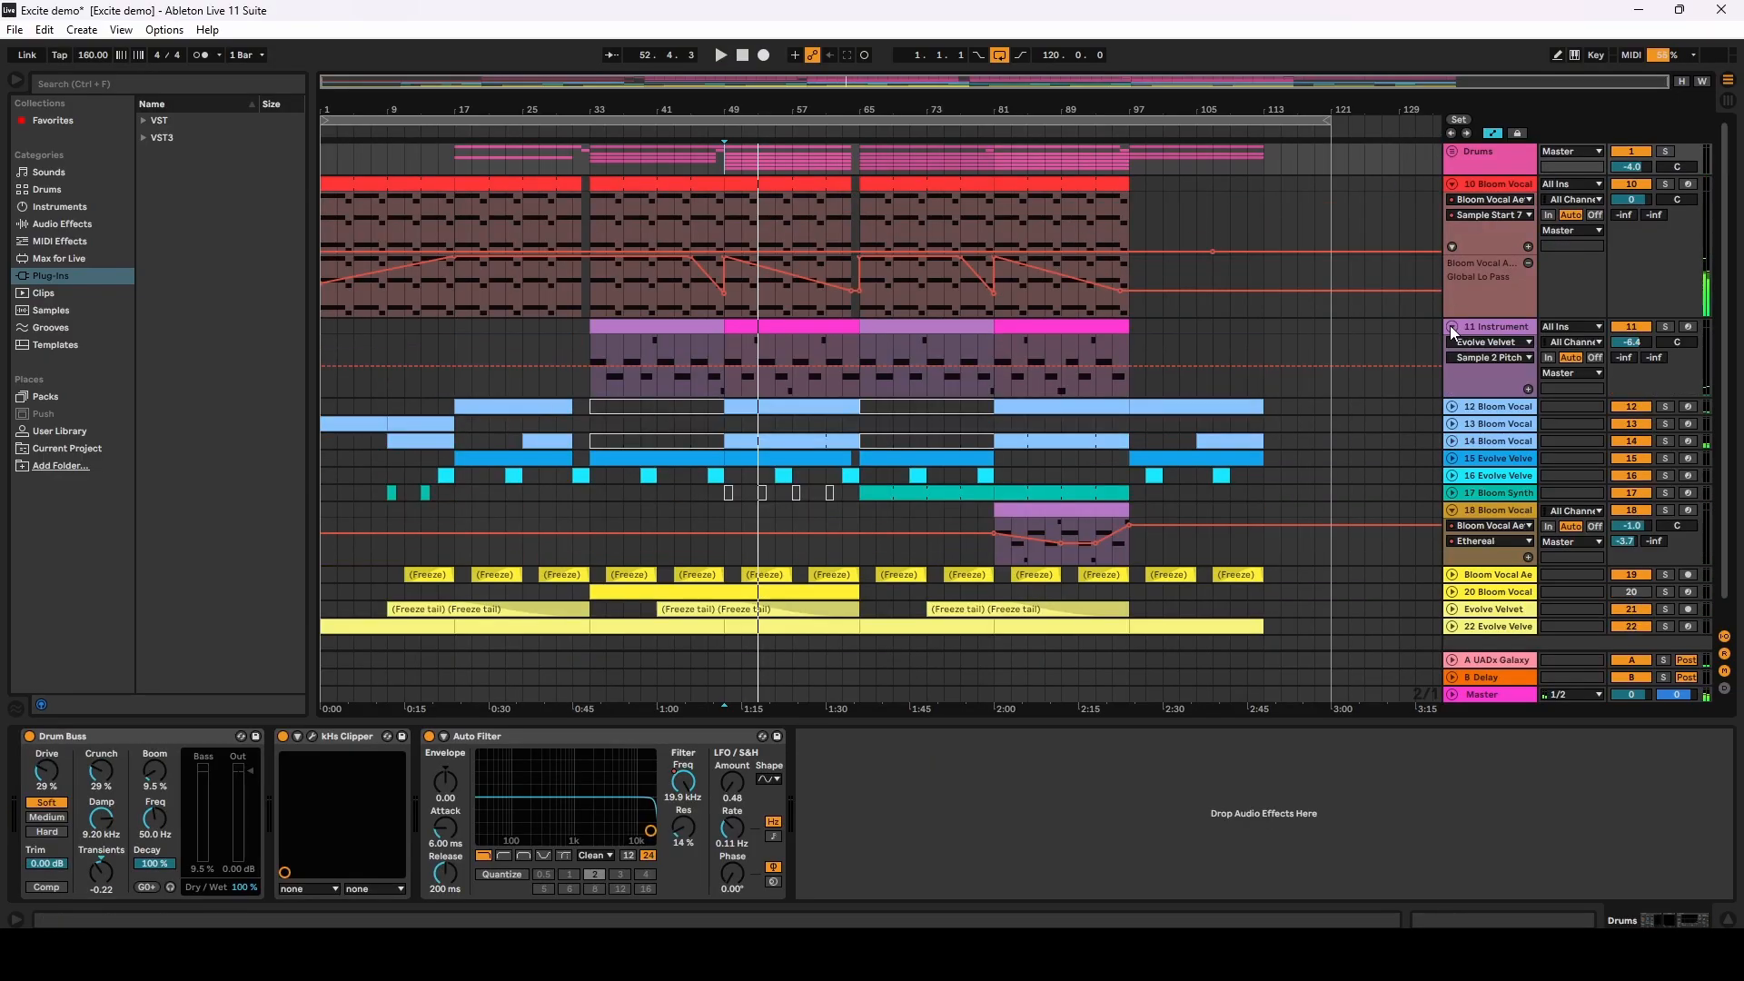
Step: Open track 10's Bloom Vocal Aether plug-in and move its window clear of the track's clips
{"action": "left_click", "coordinate": [1500, 187]}
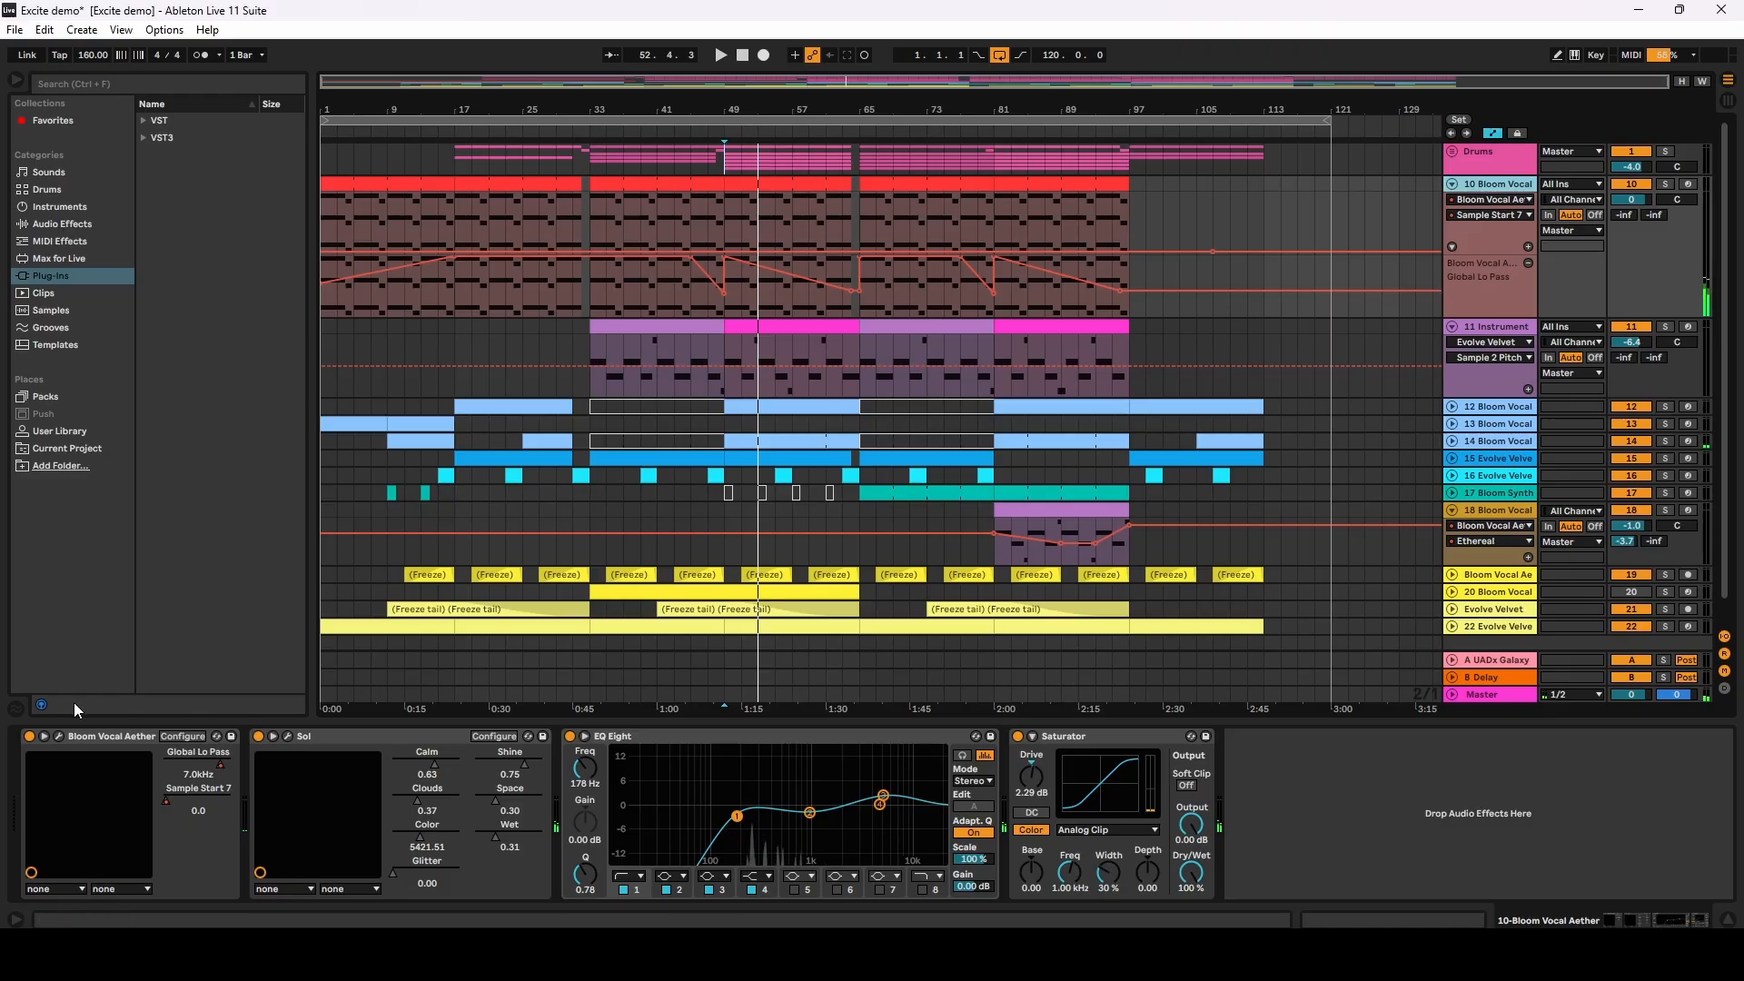
{"action": "left_click", "coordinate": [58, 734]}
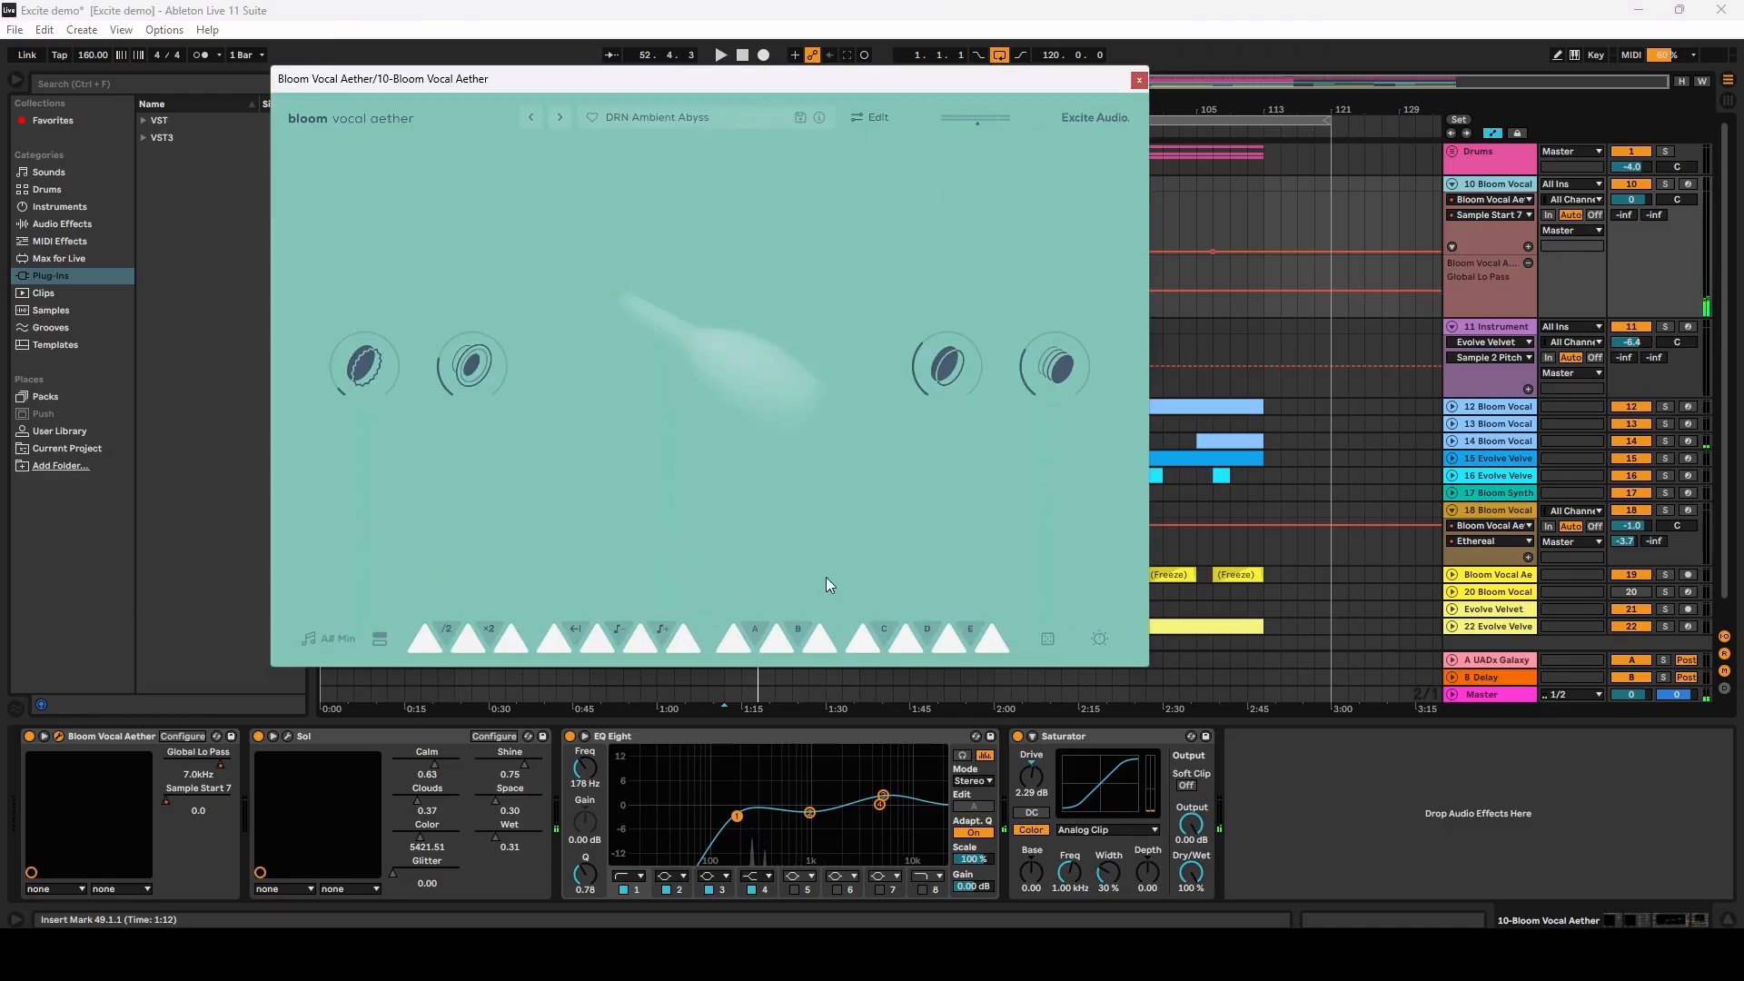
{"action": "left_click_drag", "start_coordinate": [725, 87], "coordinate": [843, 494]}
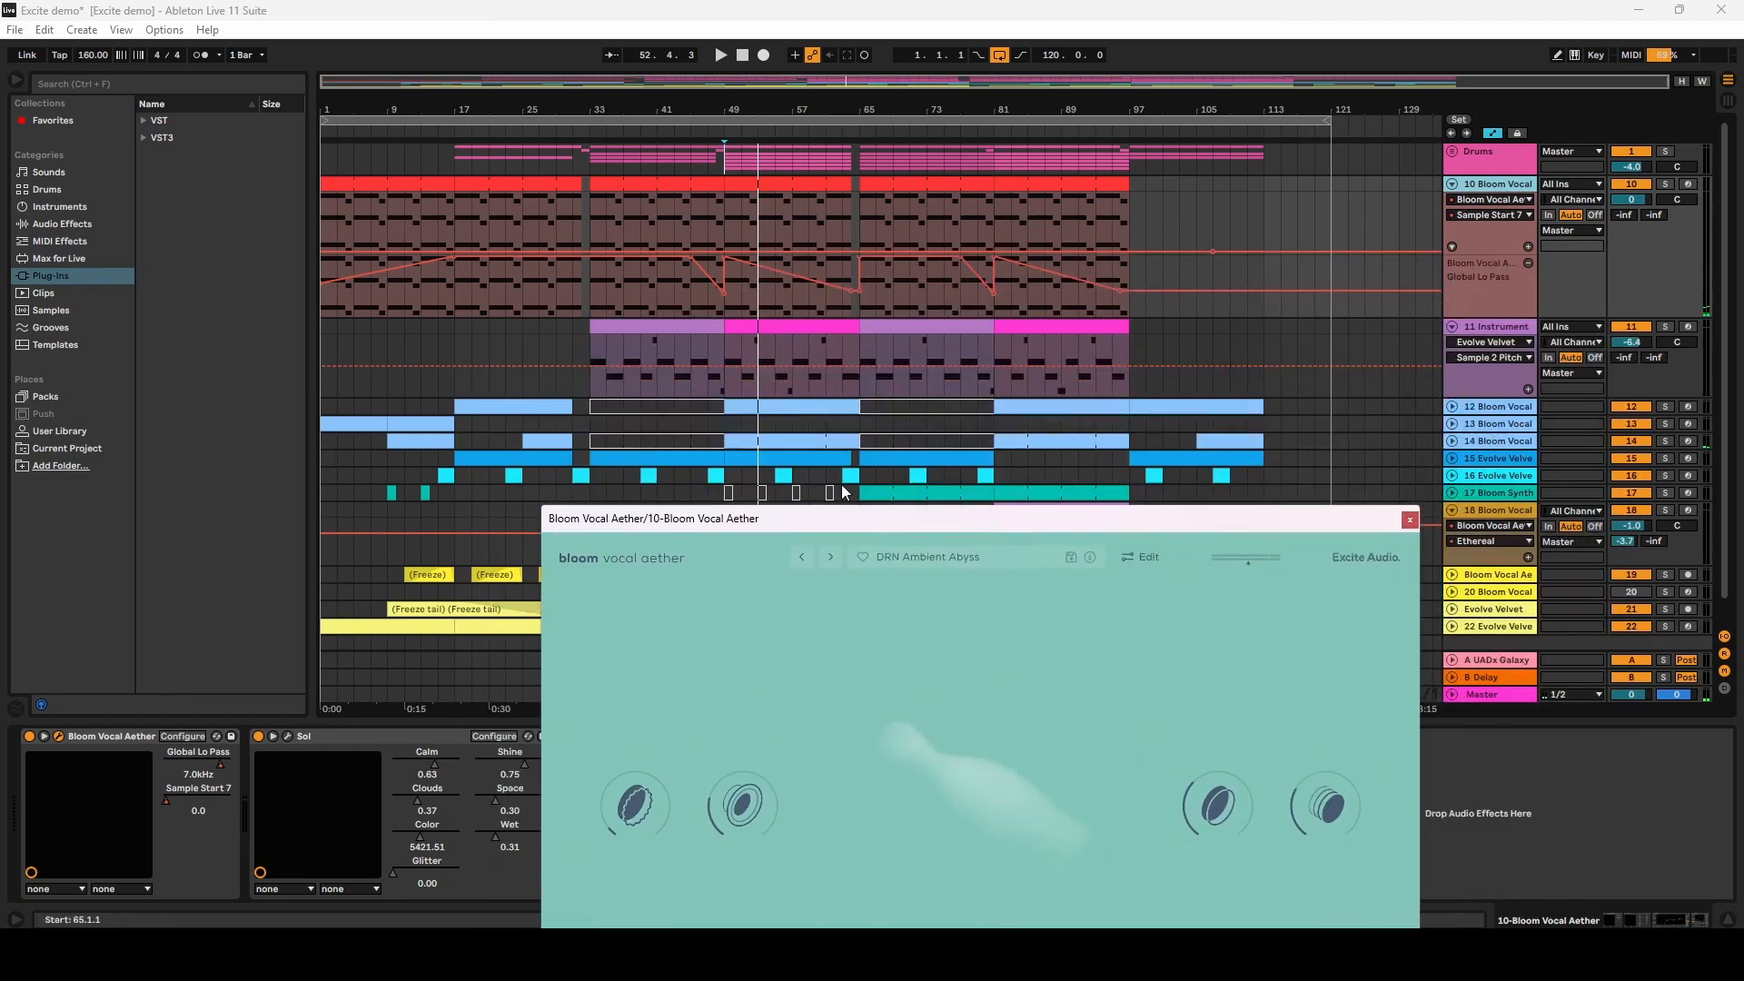
Step: Solo track 10 and play it from bar 1 and from bar 33
{"action": "left_click", "coordinate": [324, 205]}
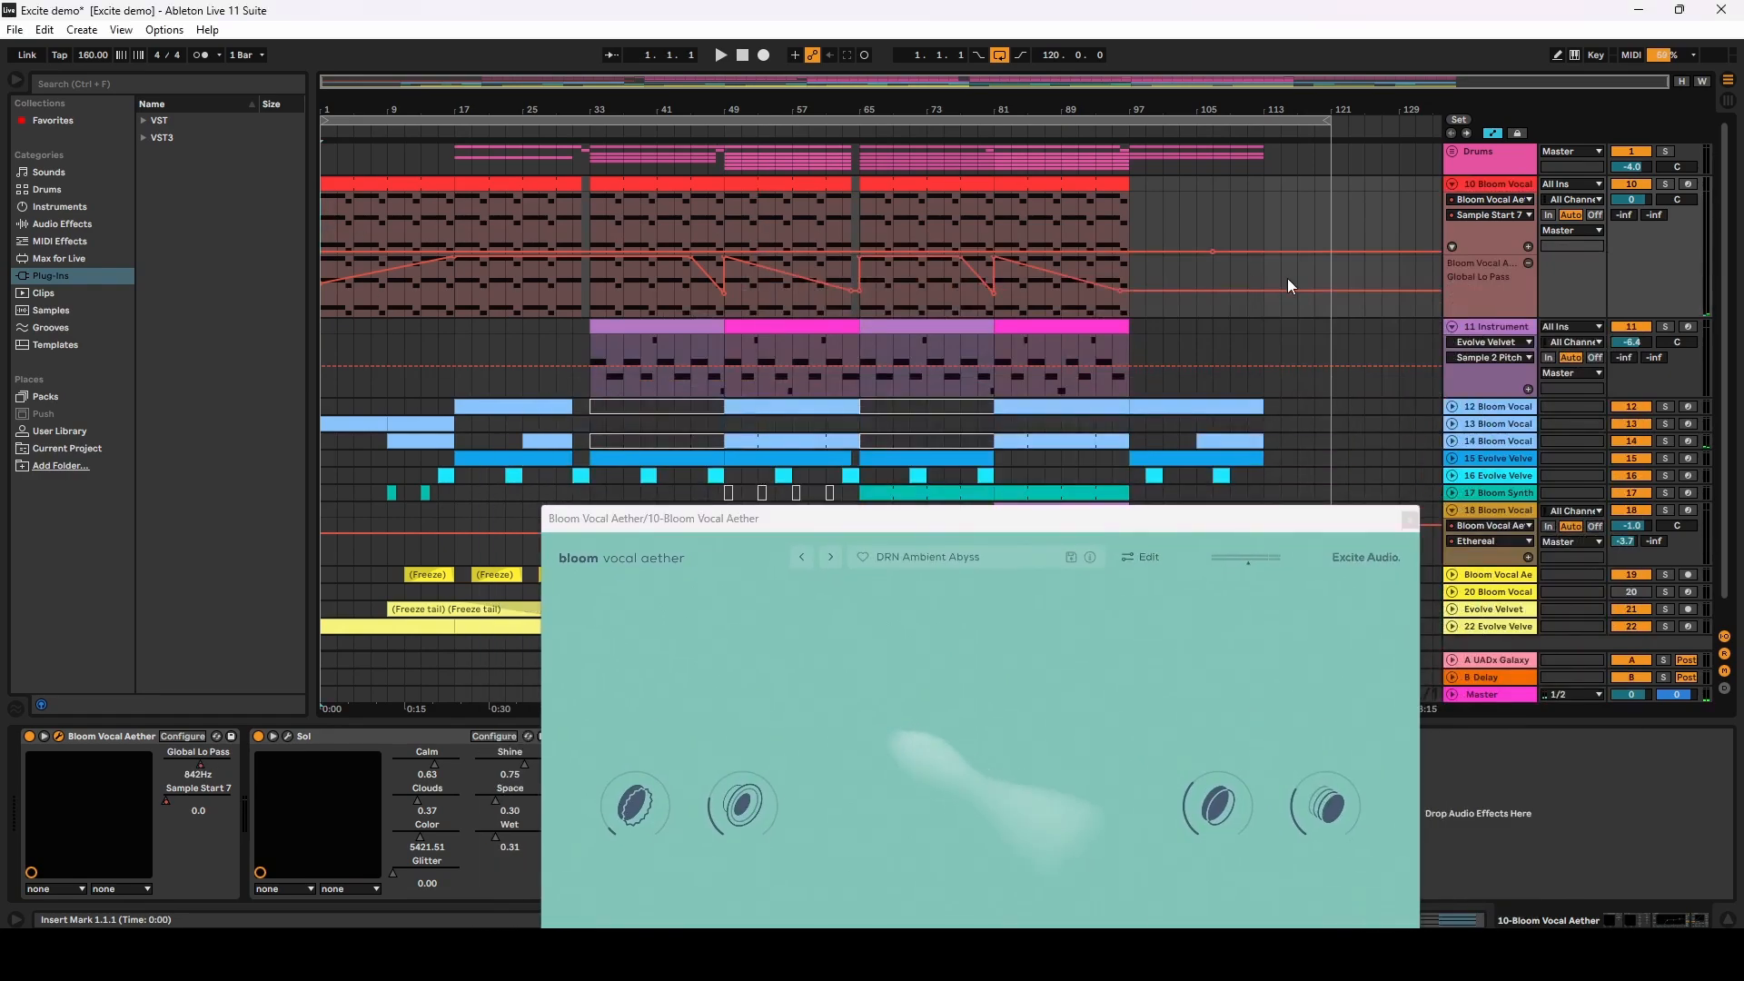
{"action": "left_click", "coordinate": [1665, 183]}
{"action": "key", "text": "space"}
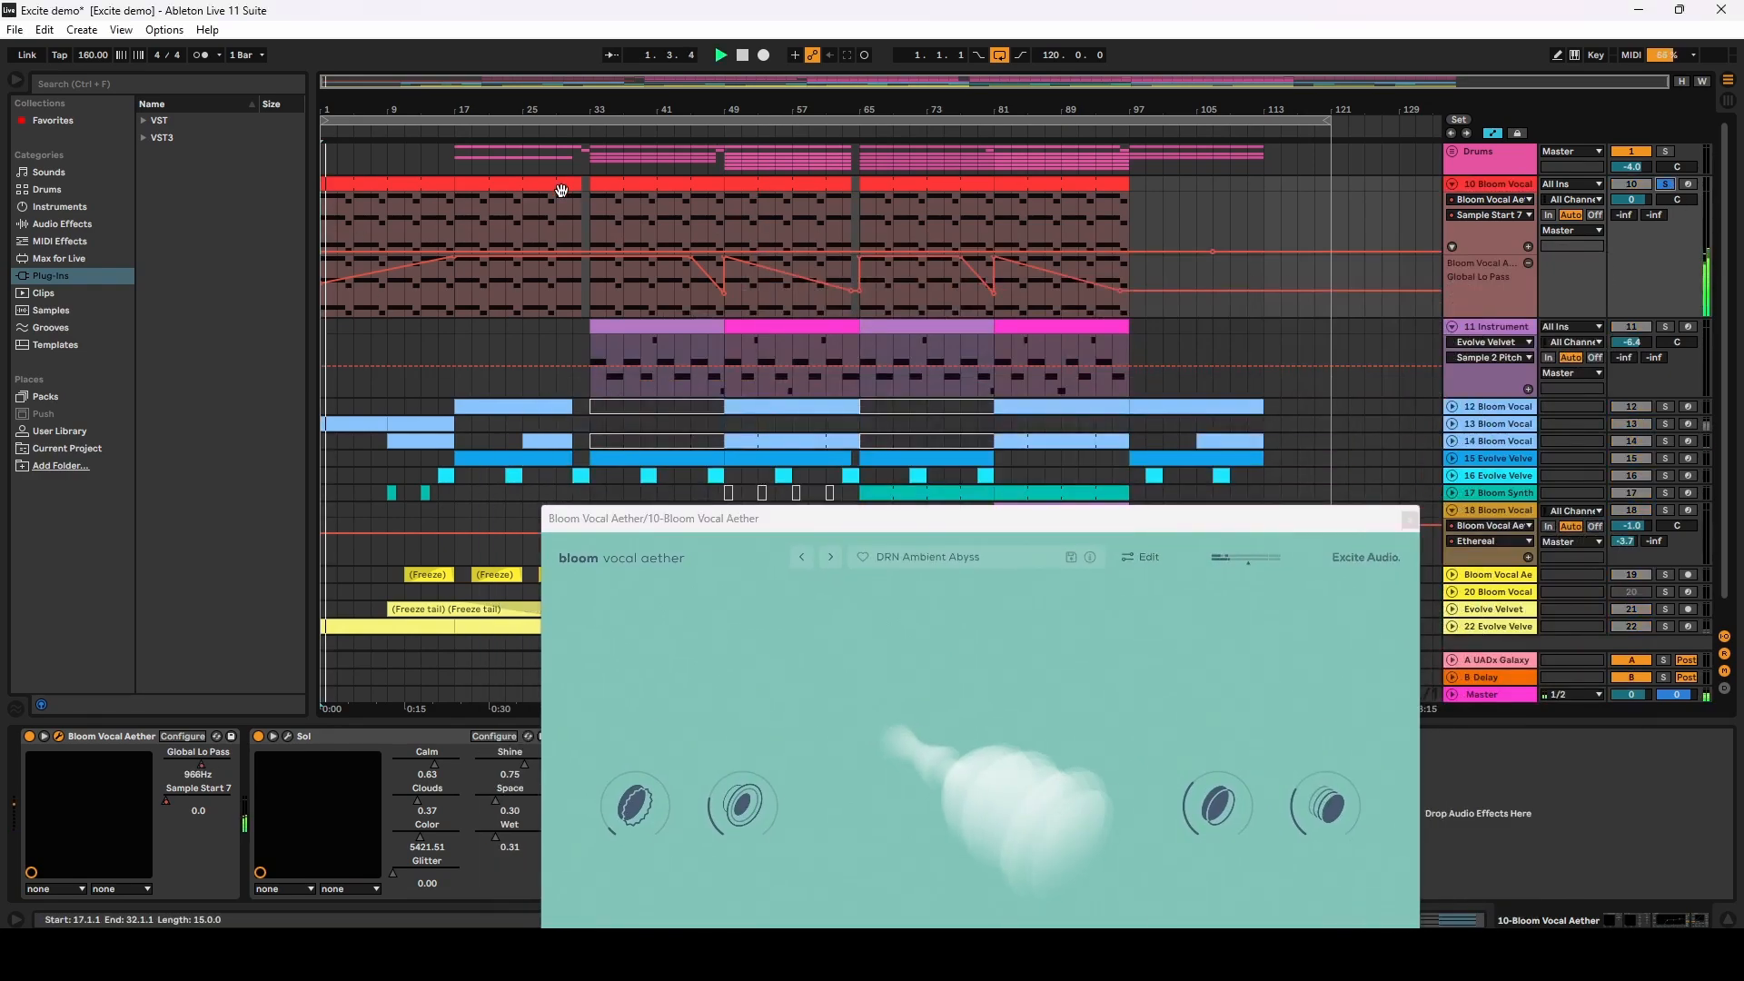
{"action": "left_click", "coordinate": [592, 218]}
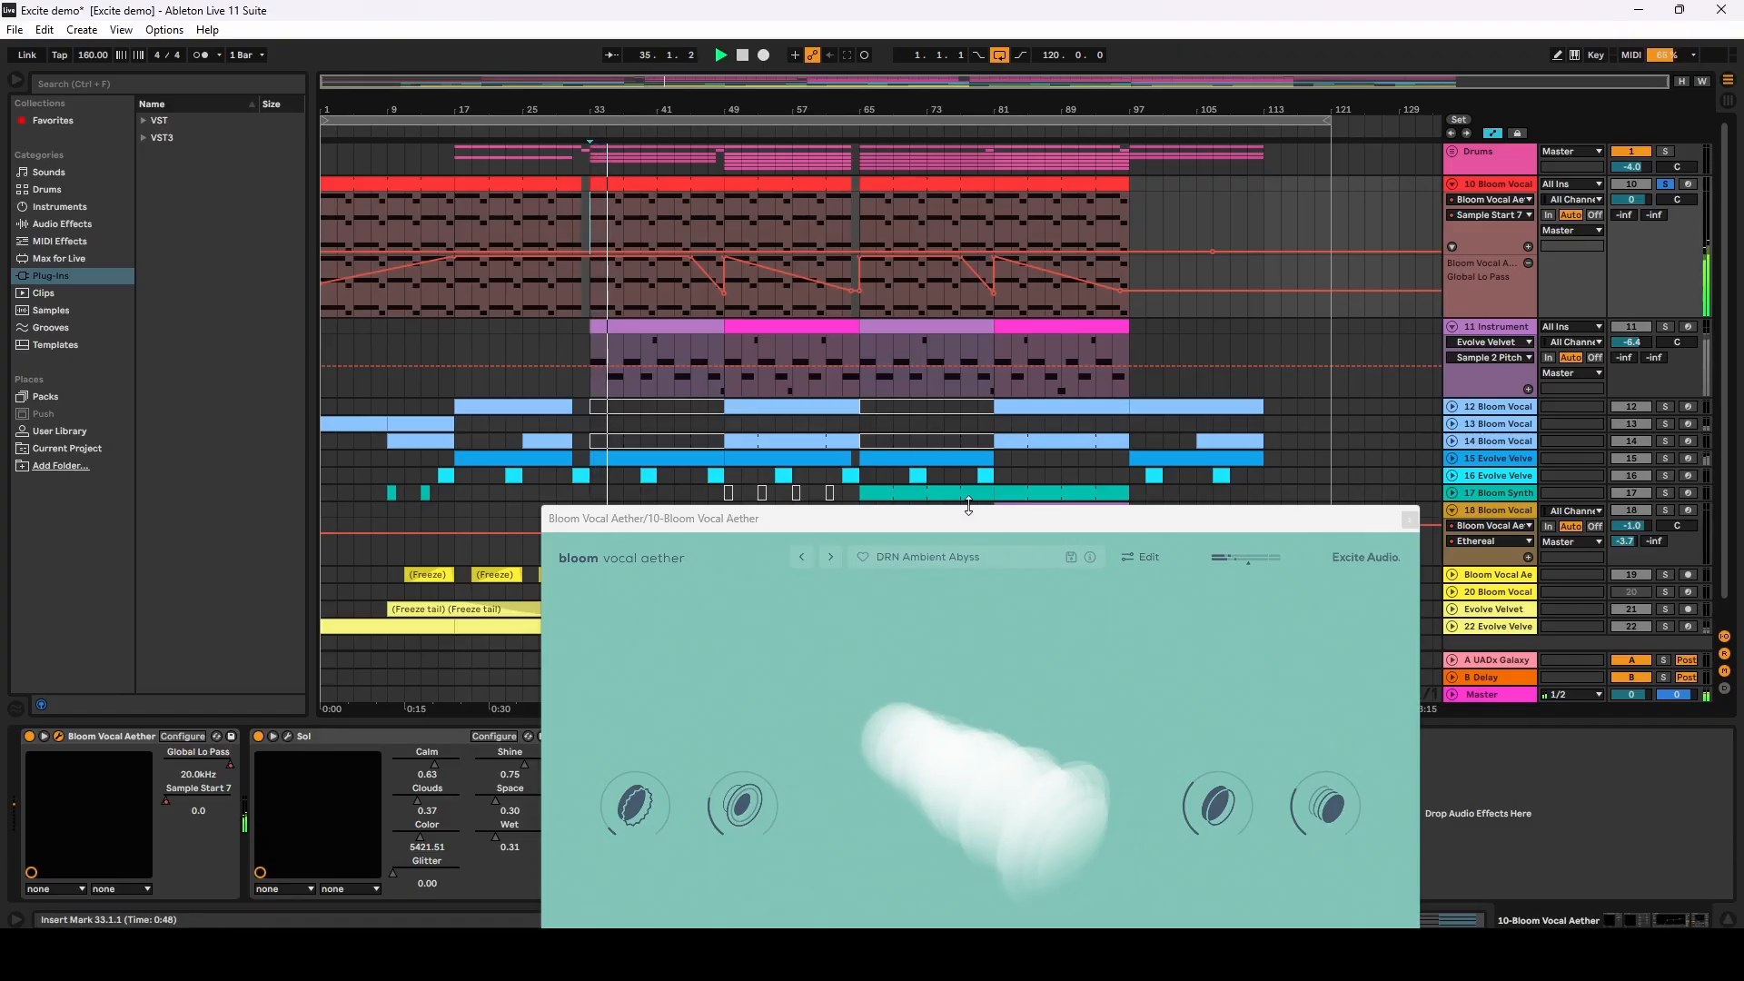
Step: Bring the Bloom Vocal Aether window fully into view and look through its edit page and list of samples 1 to 14
{"action": "left_click_drag", "start_coordinate": [1044, 520], "coordinate": [778, 220]}
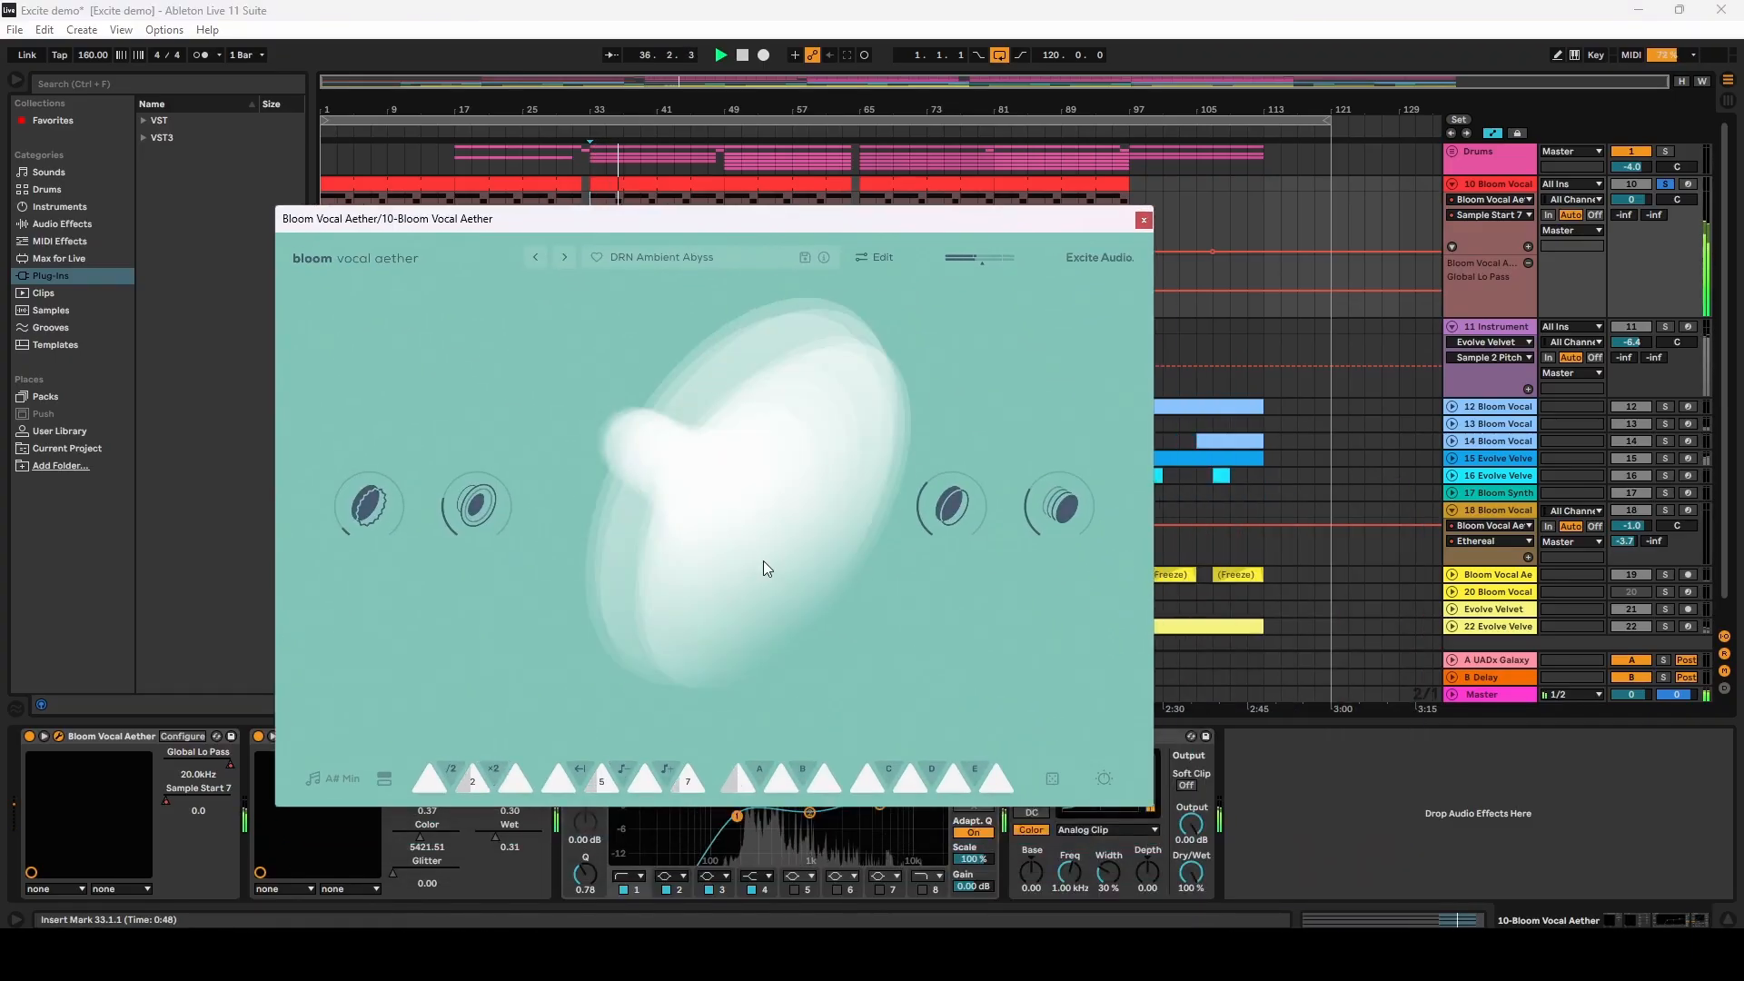
{"action": "left_click", "coordinate": [881, 256]}
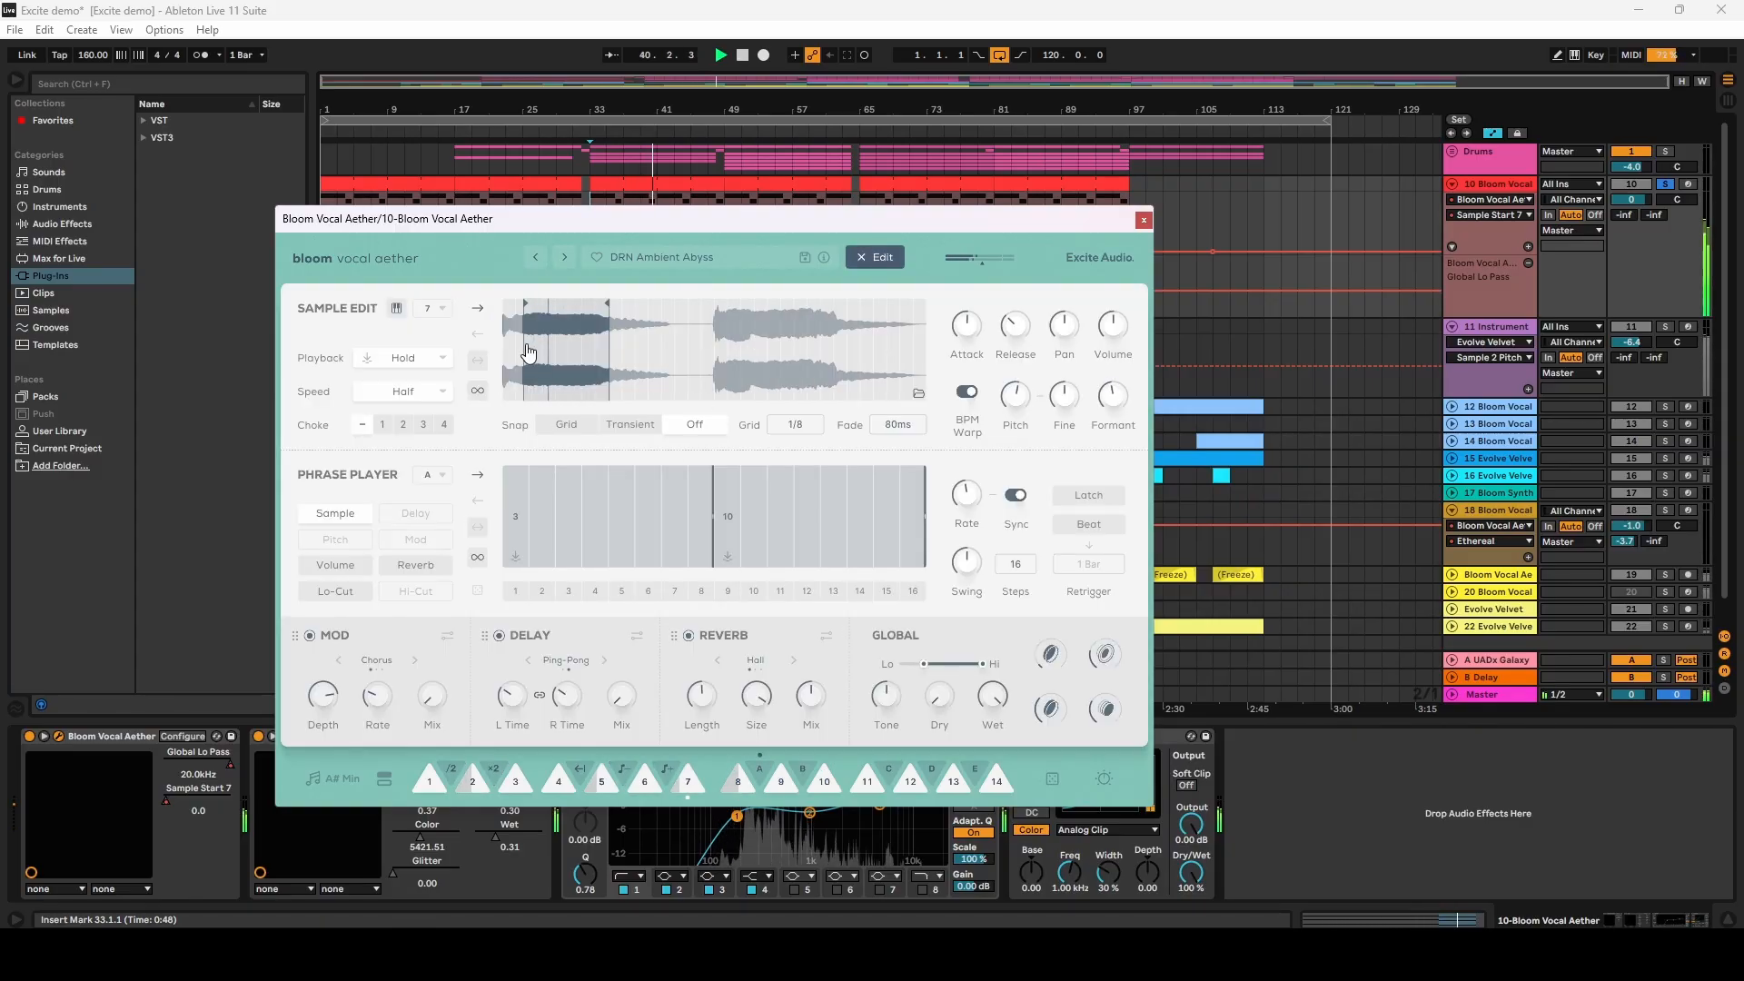
{"action": "left_click", "coordinate": [430, 311]}
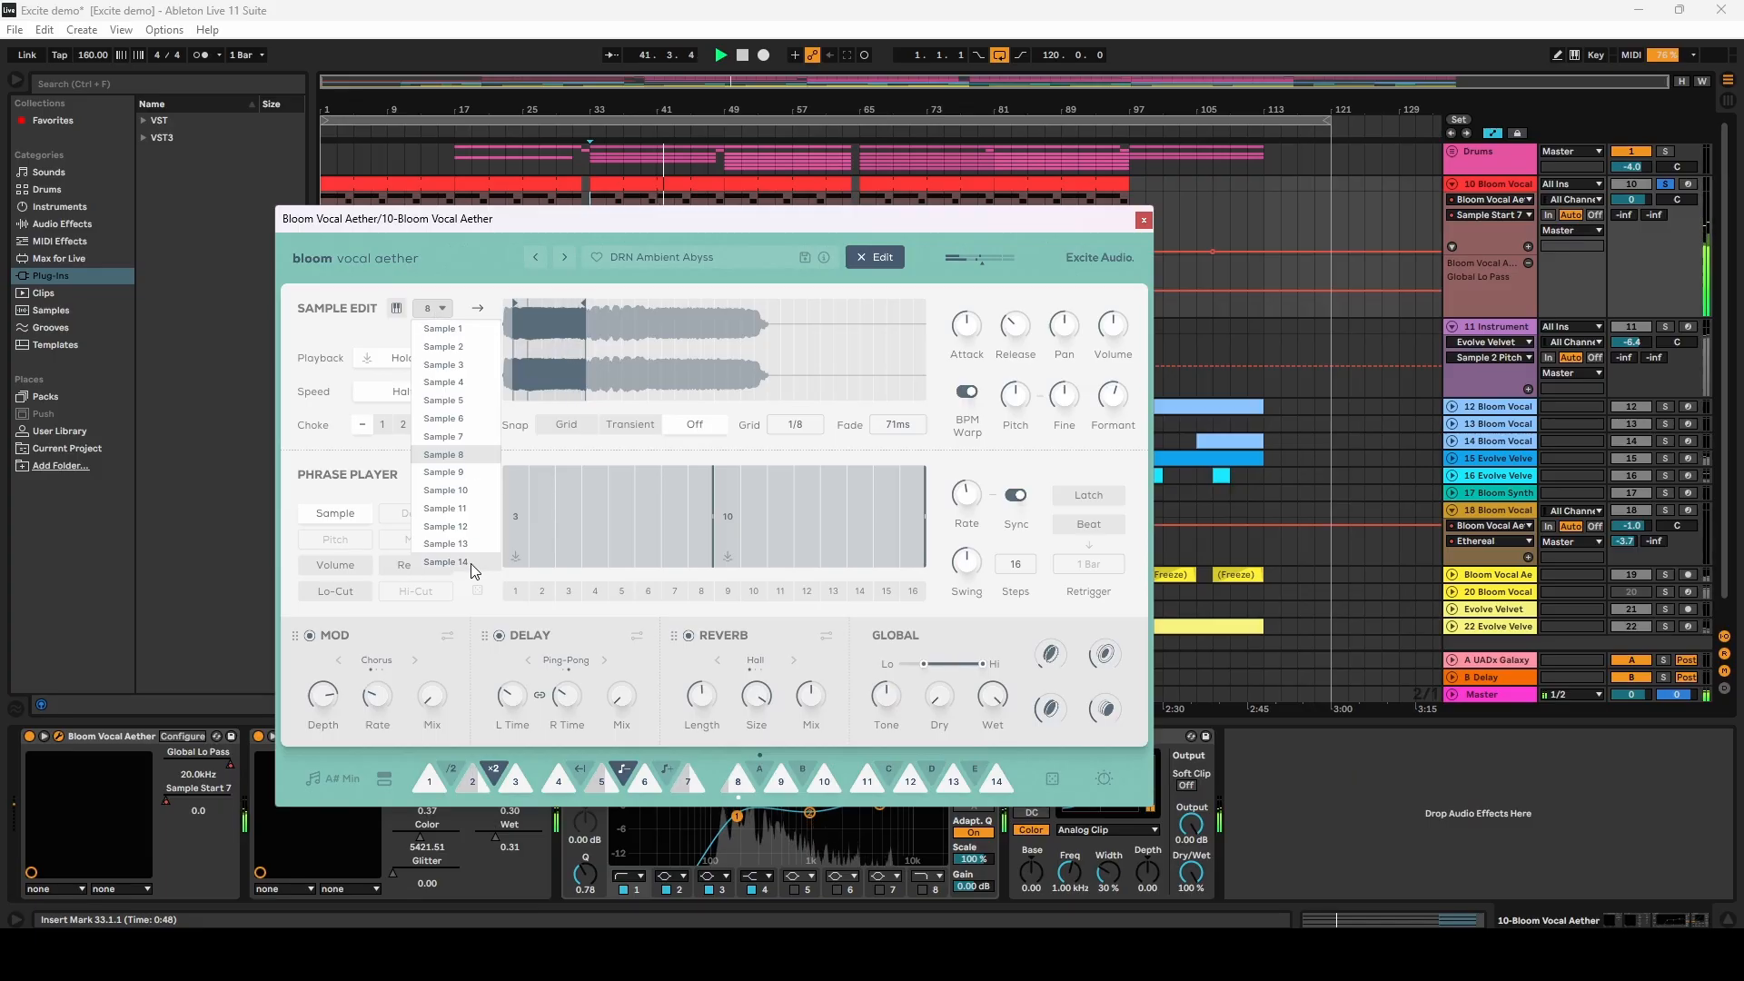
{"action": "left_click", "coordinate": [437, 314]}
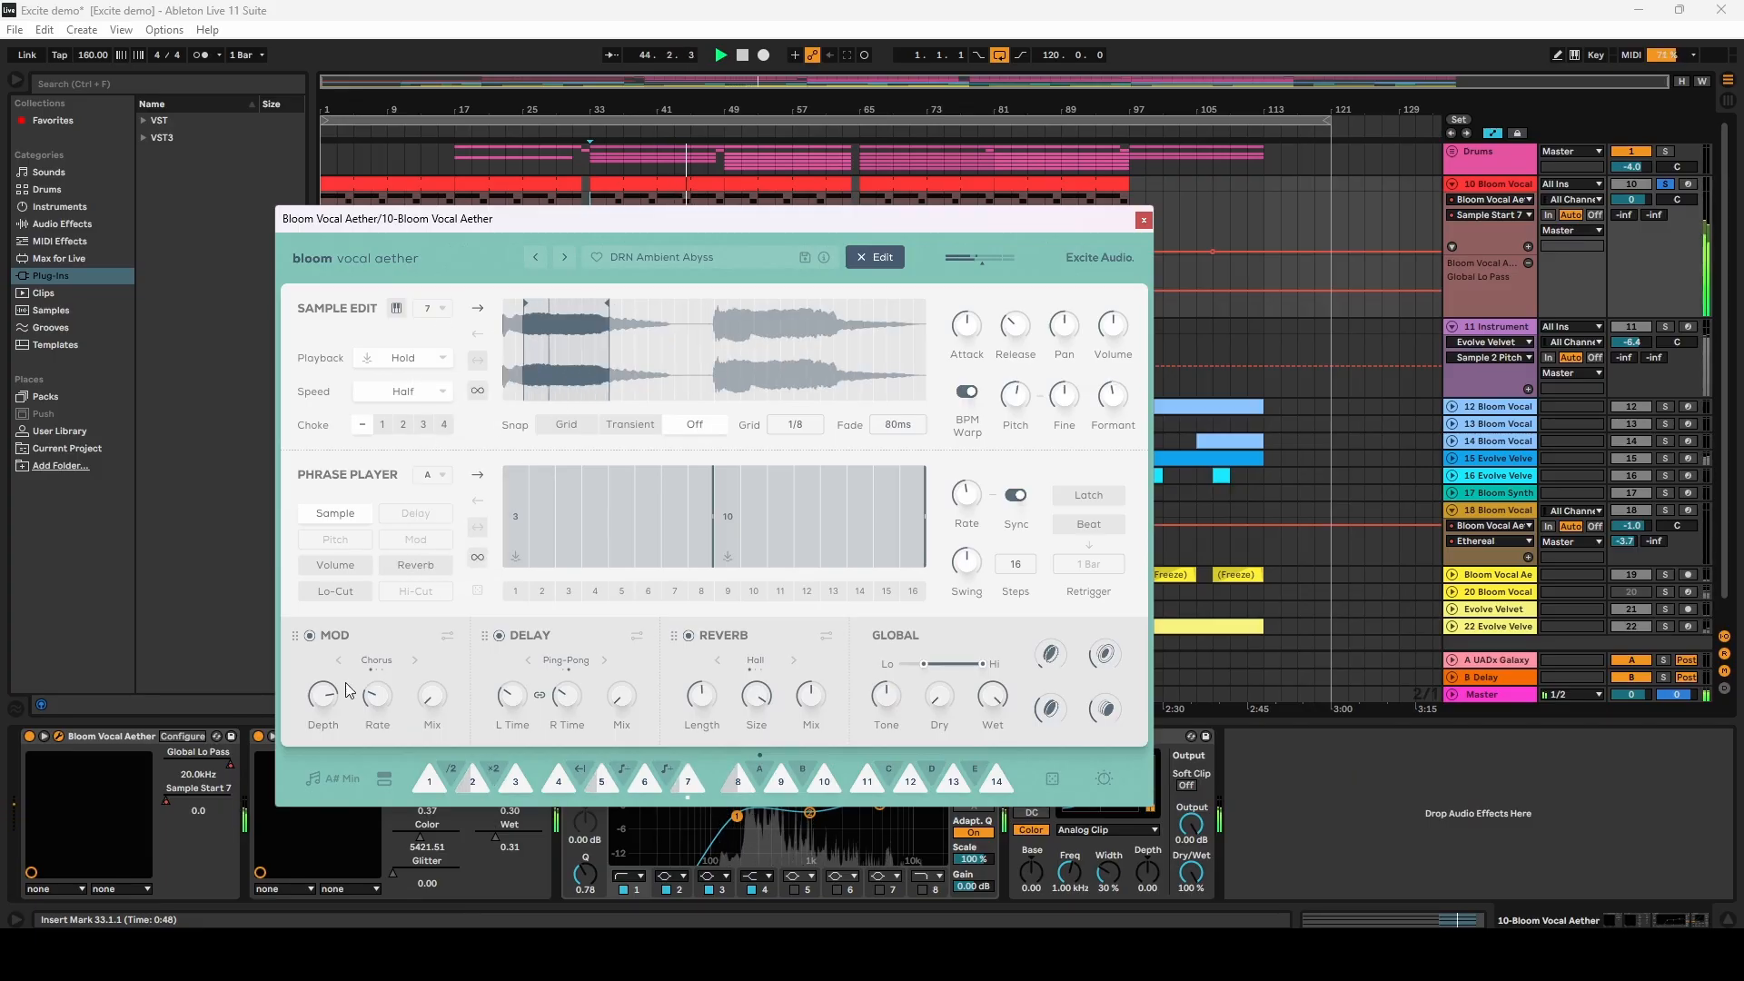
Step: Leave Bloom Vocal Aether's edit page and display its sample banks 1 to 8
{"action": "left_click", "coordinate": [883, 257]}
{"action": "left_click", "coordinate": [384, 780]}
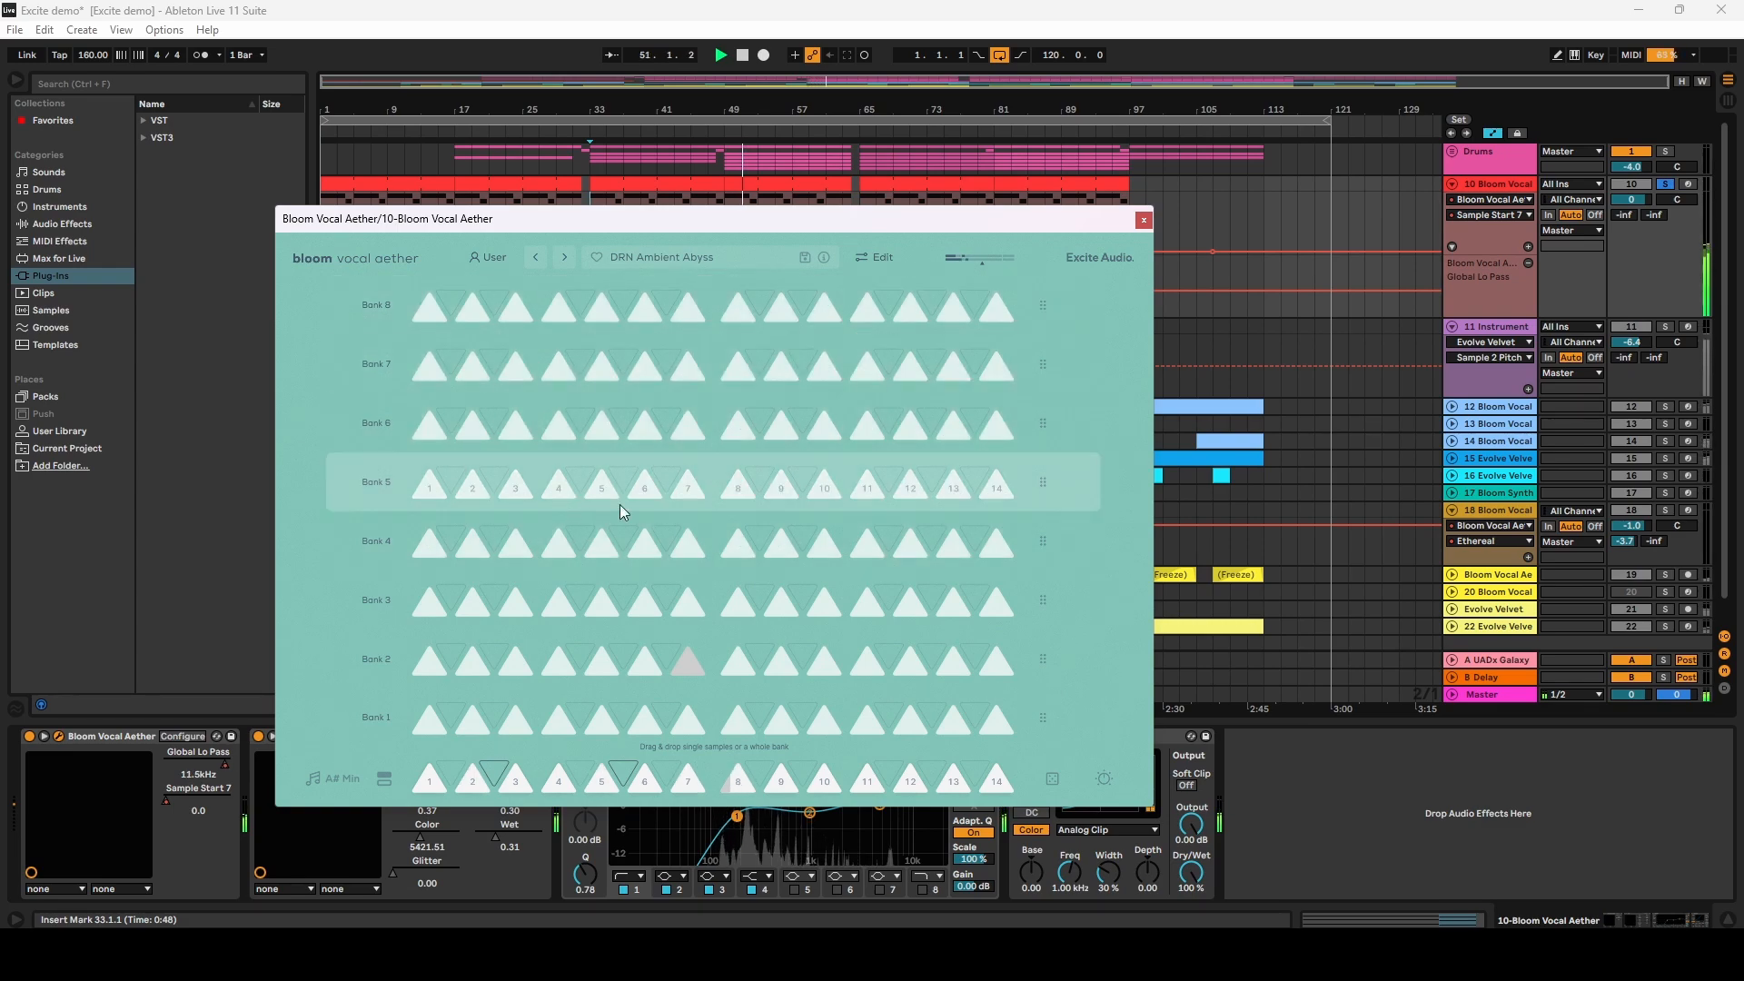
Step: Display Bloom Vocal Aether's edit page, close the plug-in window, and take track 10 out of solo
{"action": "left_click", "coordinate": [883, 260]}
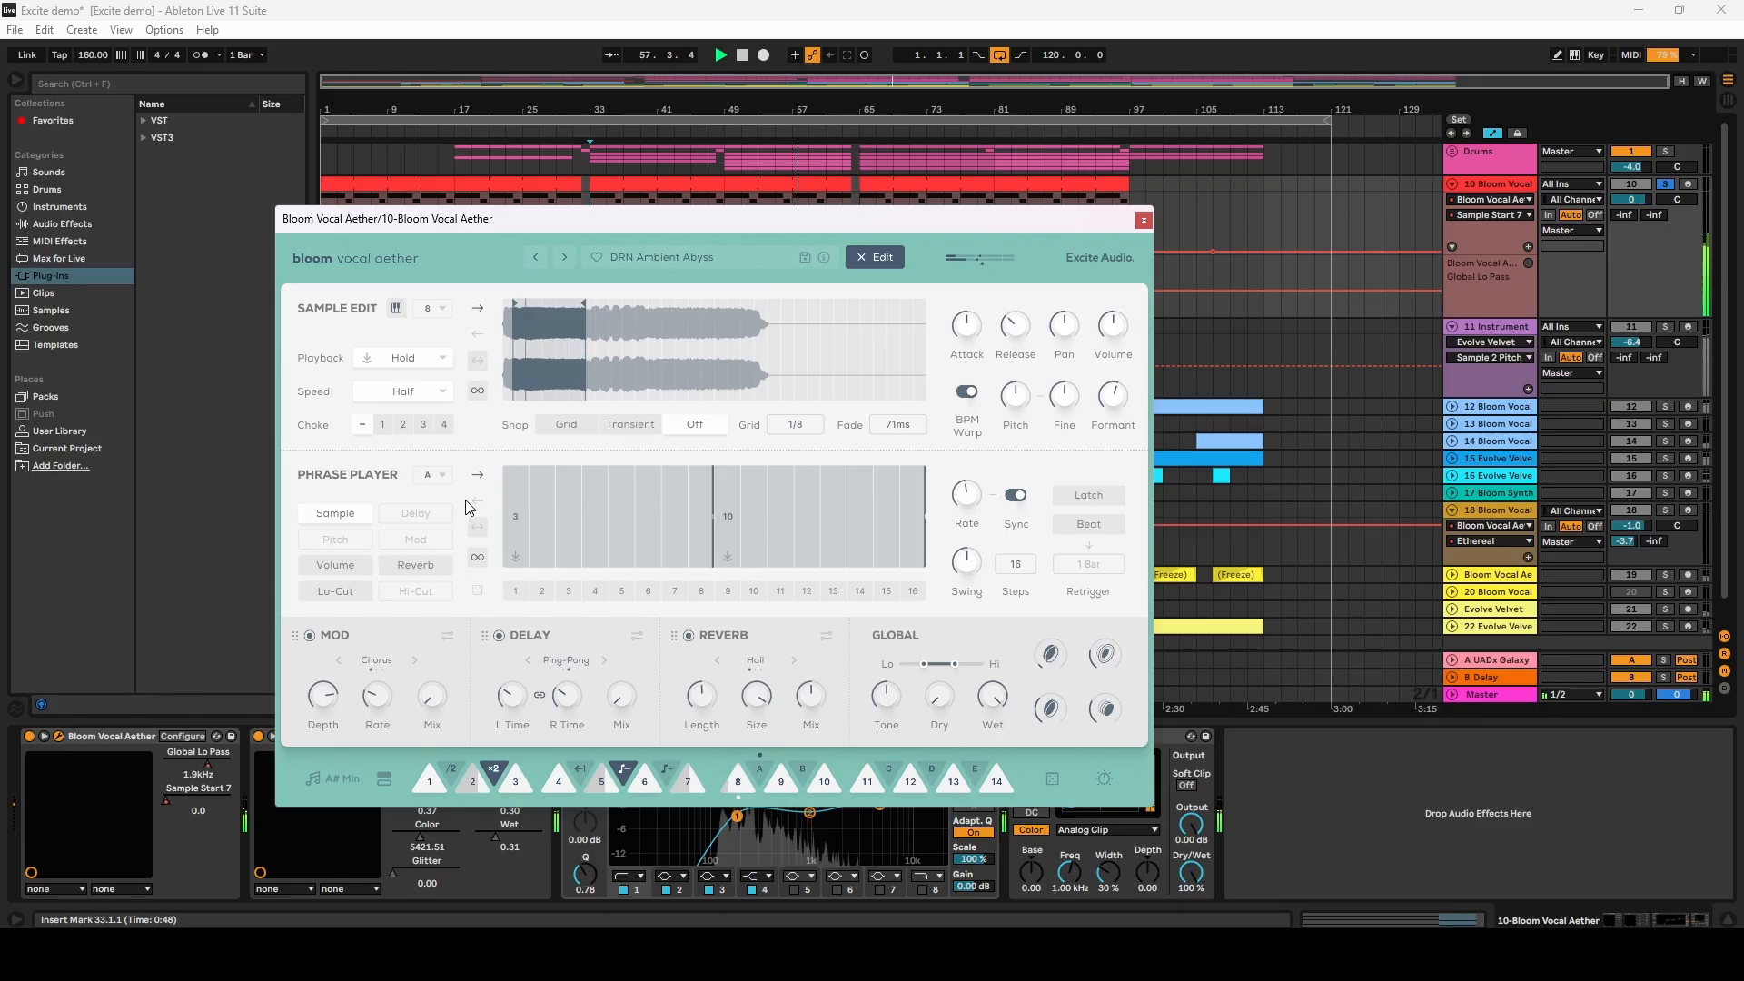
{"action": "left_click", "coordinate": [1143, 220]}
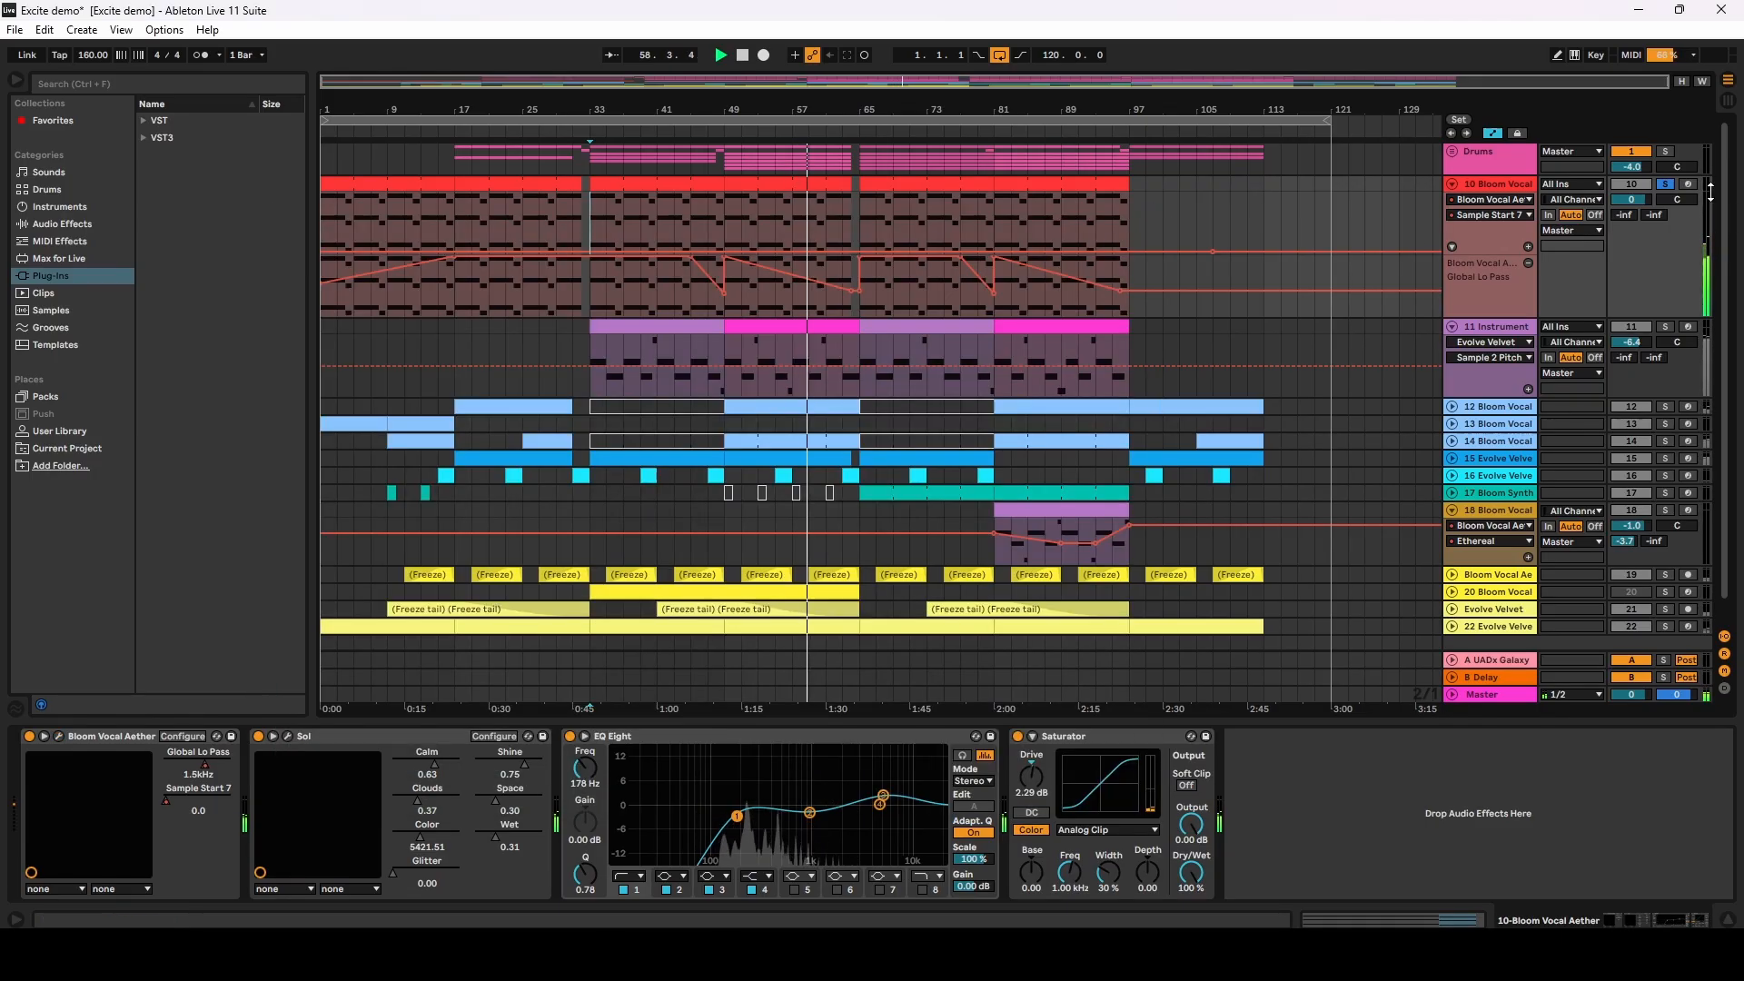
{"action": "left_click", "coordinate": [1665, 184]}
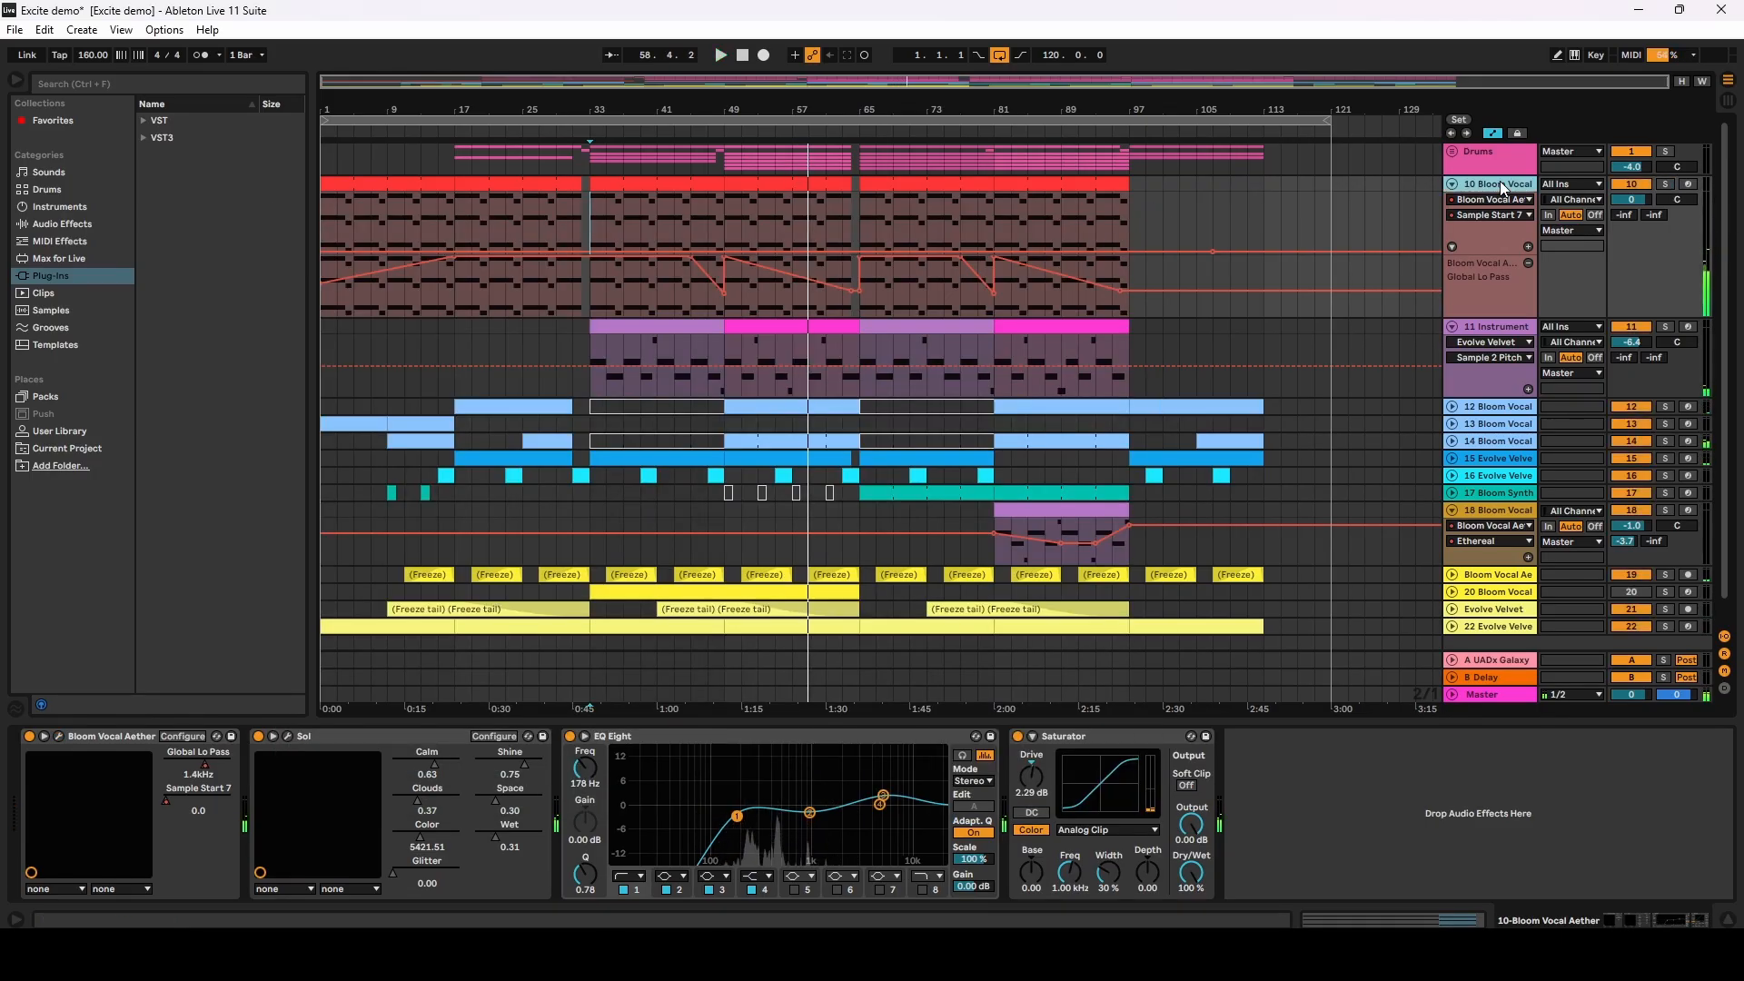
Step: Select track 11's Instrument Rack, play the track soloed from bar 33, and take it out of solo
{"action": "left_click", "coordinate": [1504, 327]}
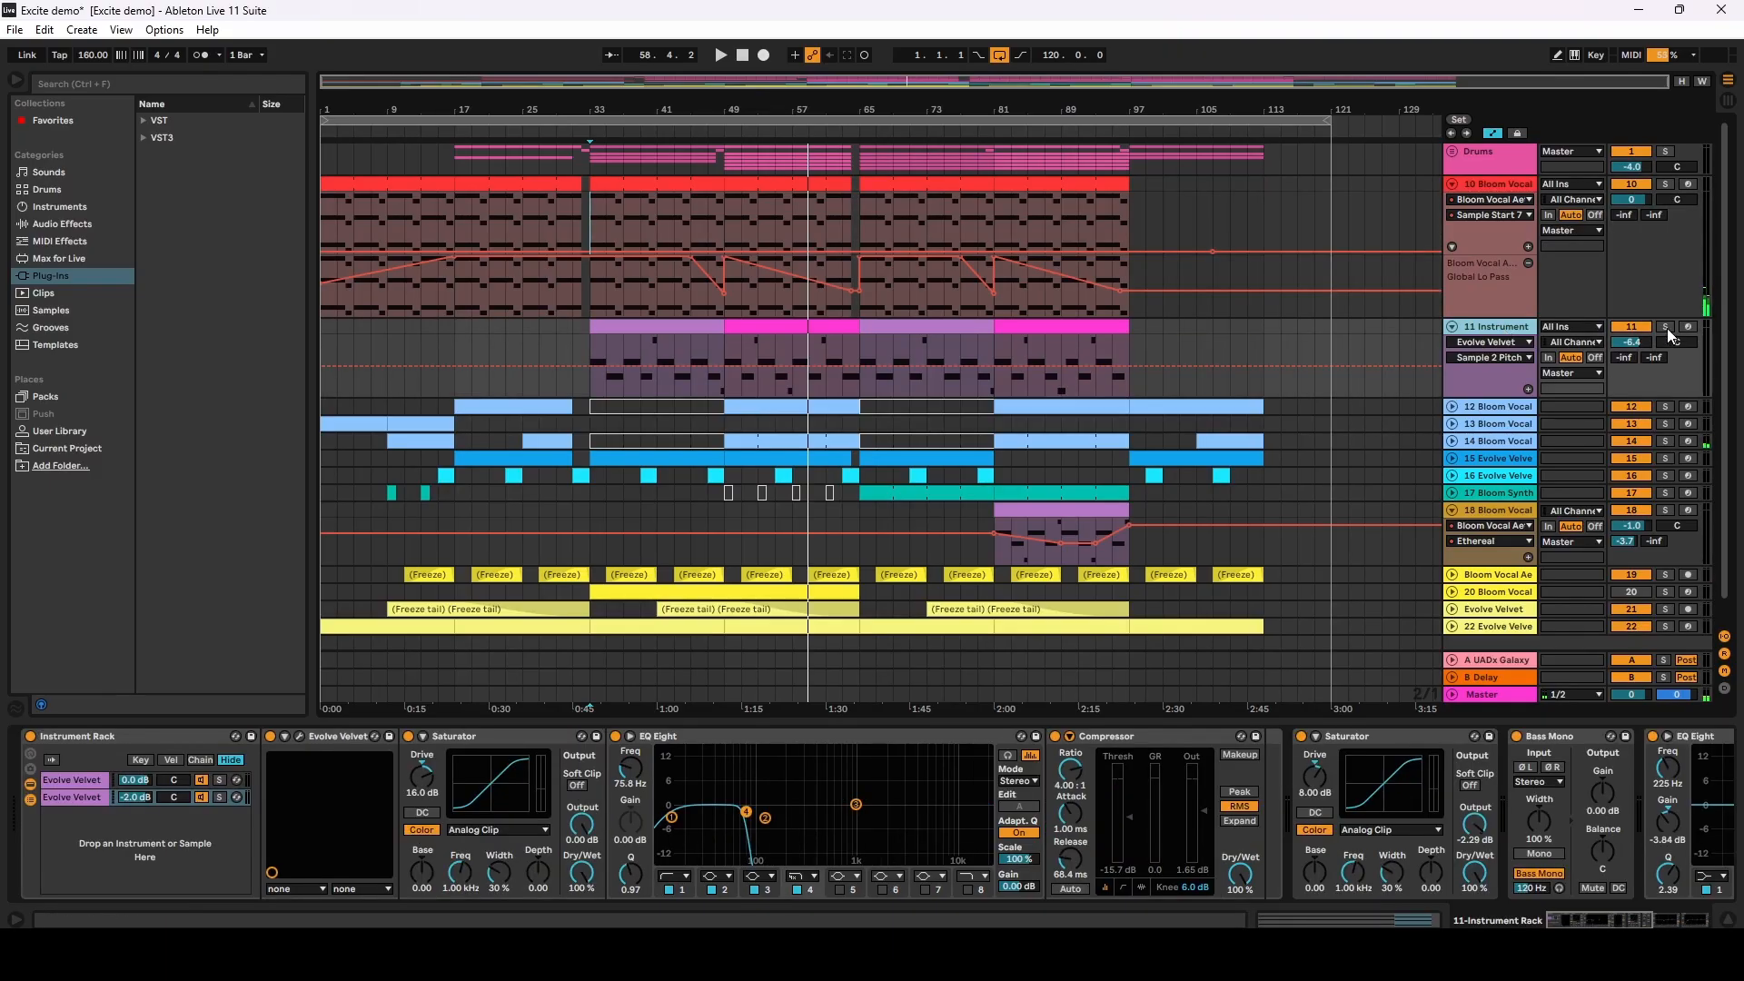
{"action": "left_click", "coordinate": [1666, 325]}
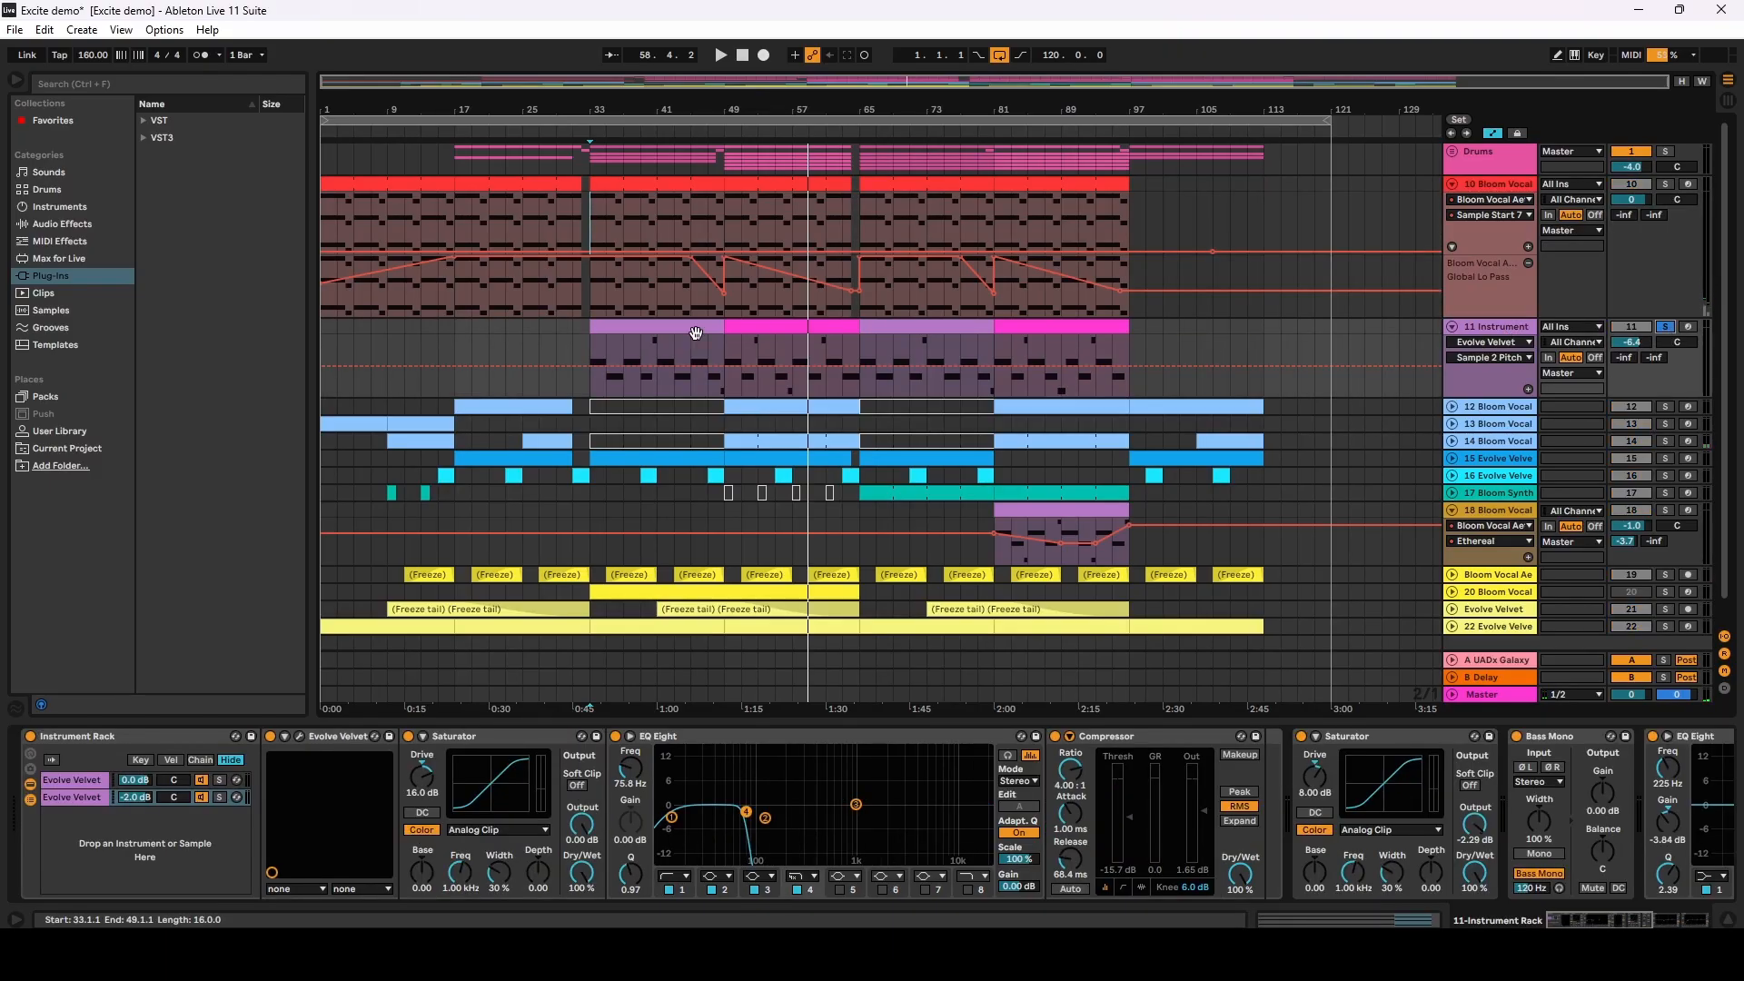
{"action": "left_click", "coordinate": [596, 345]}
{"action": "key", "text": "space"}
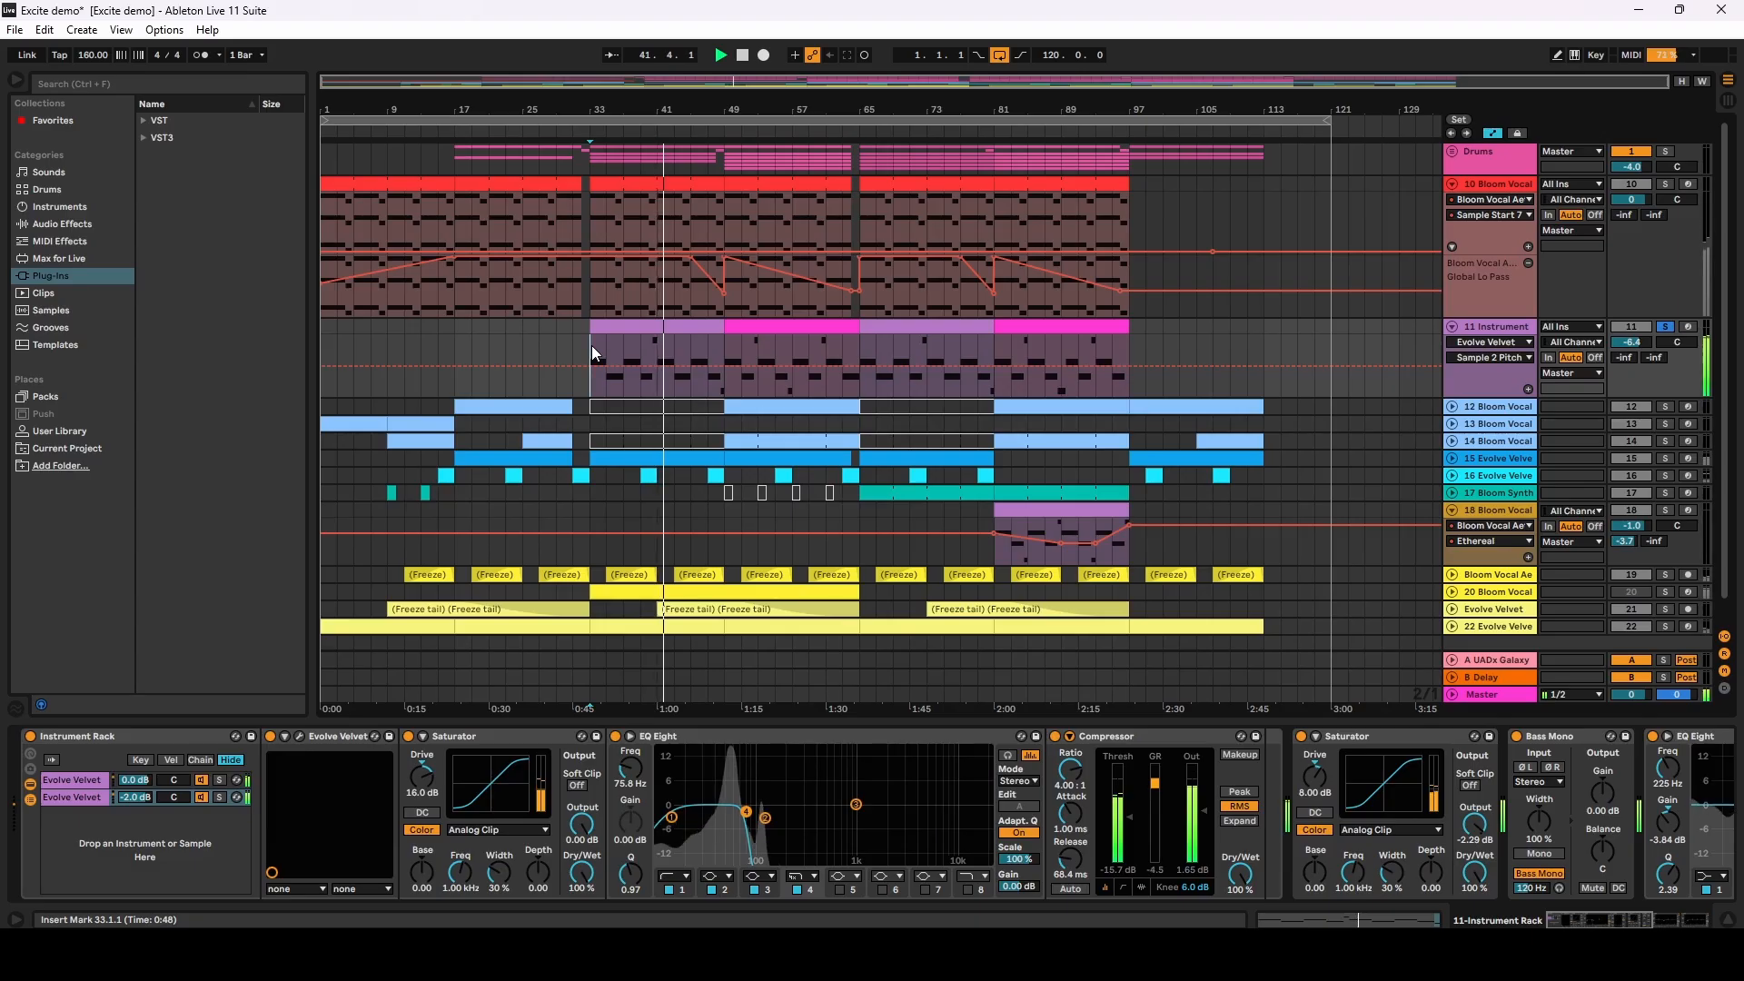
{"action": "key", "text": "space"}
{"action": "left_click", "coordinate": [1665, 329]}
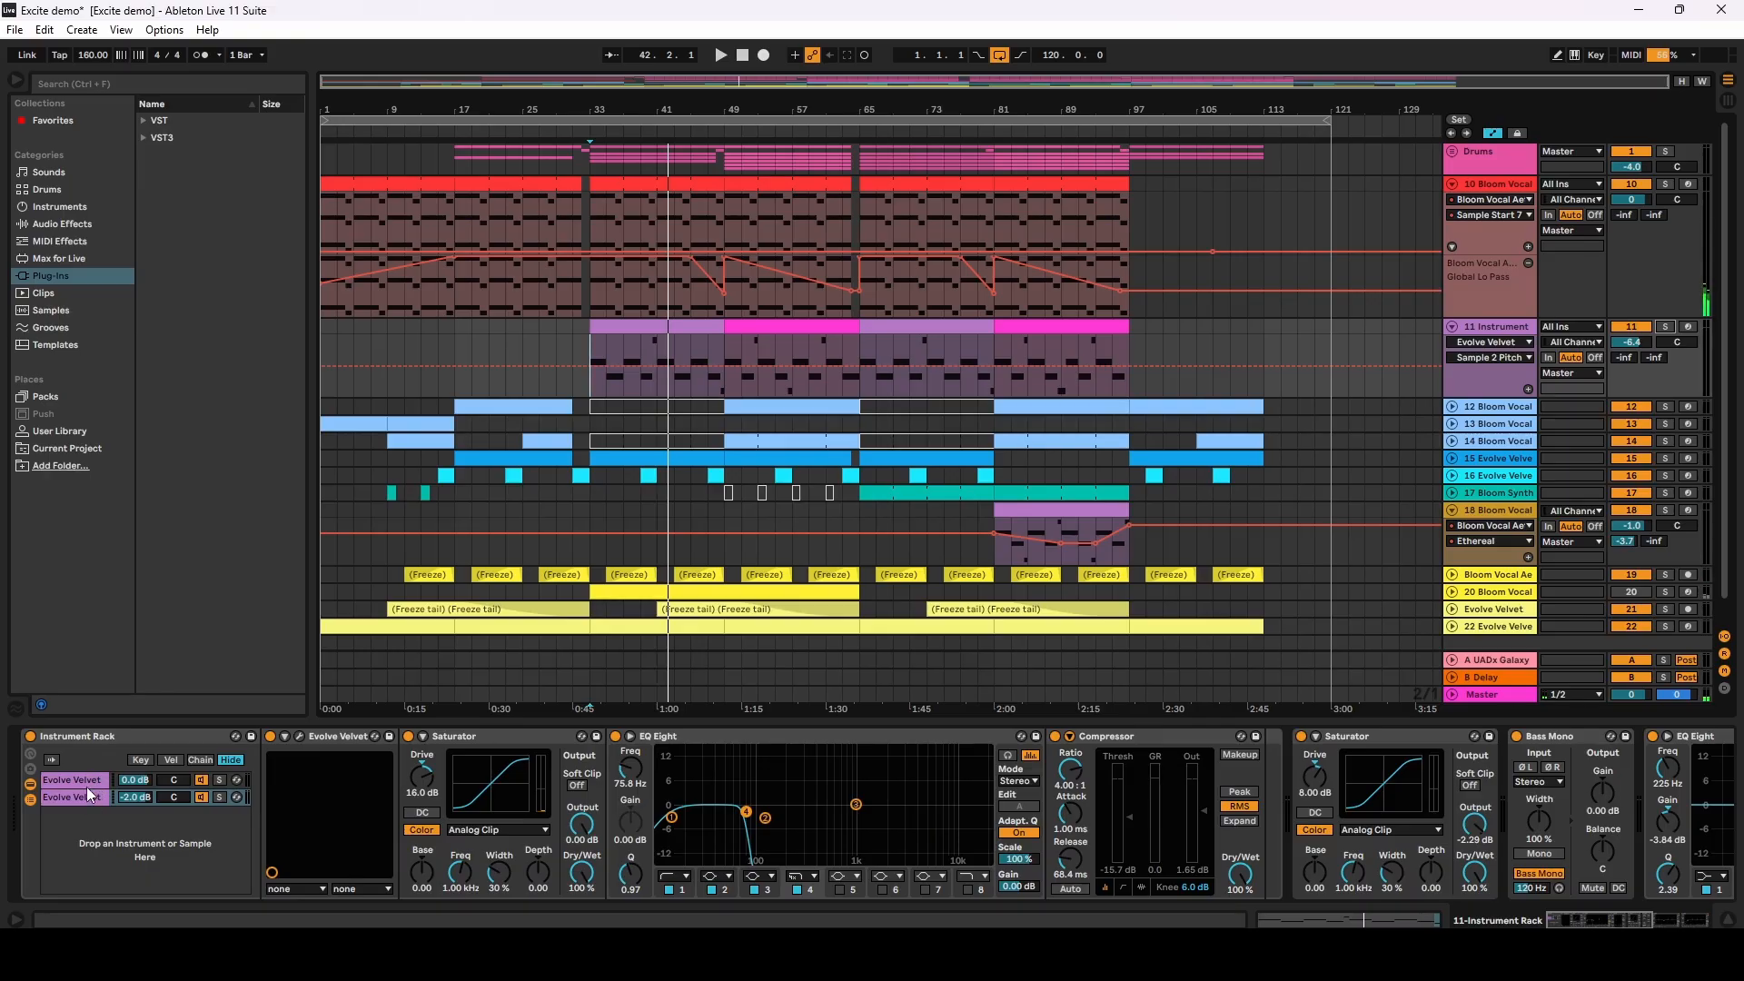
Step: Solo the second Evolve Velvet chain in track 11's Instrument Rack and play it from bar 33
{"action": "left_click", "coordinate": [219, 796]}
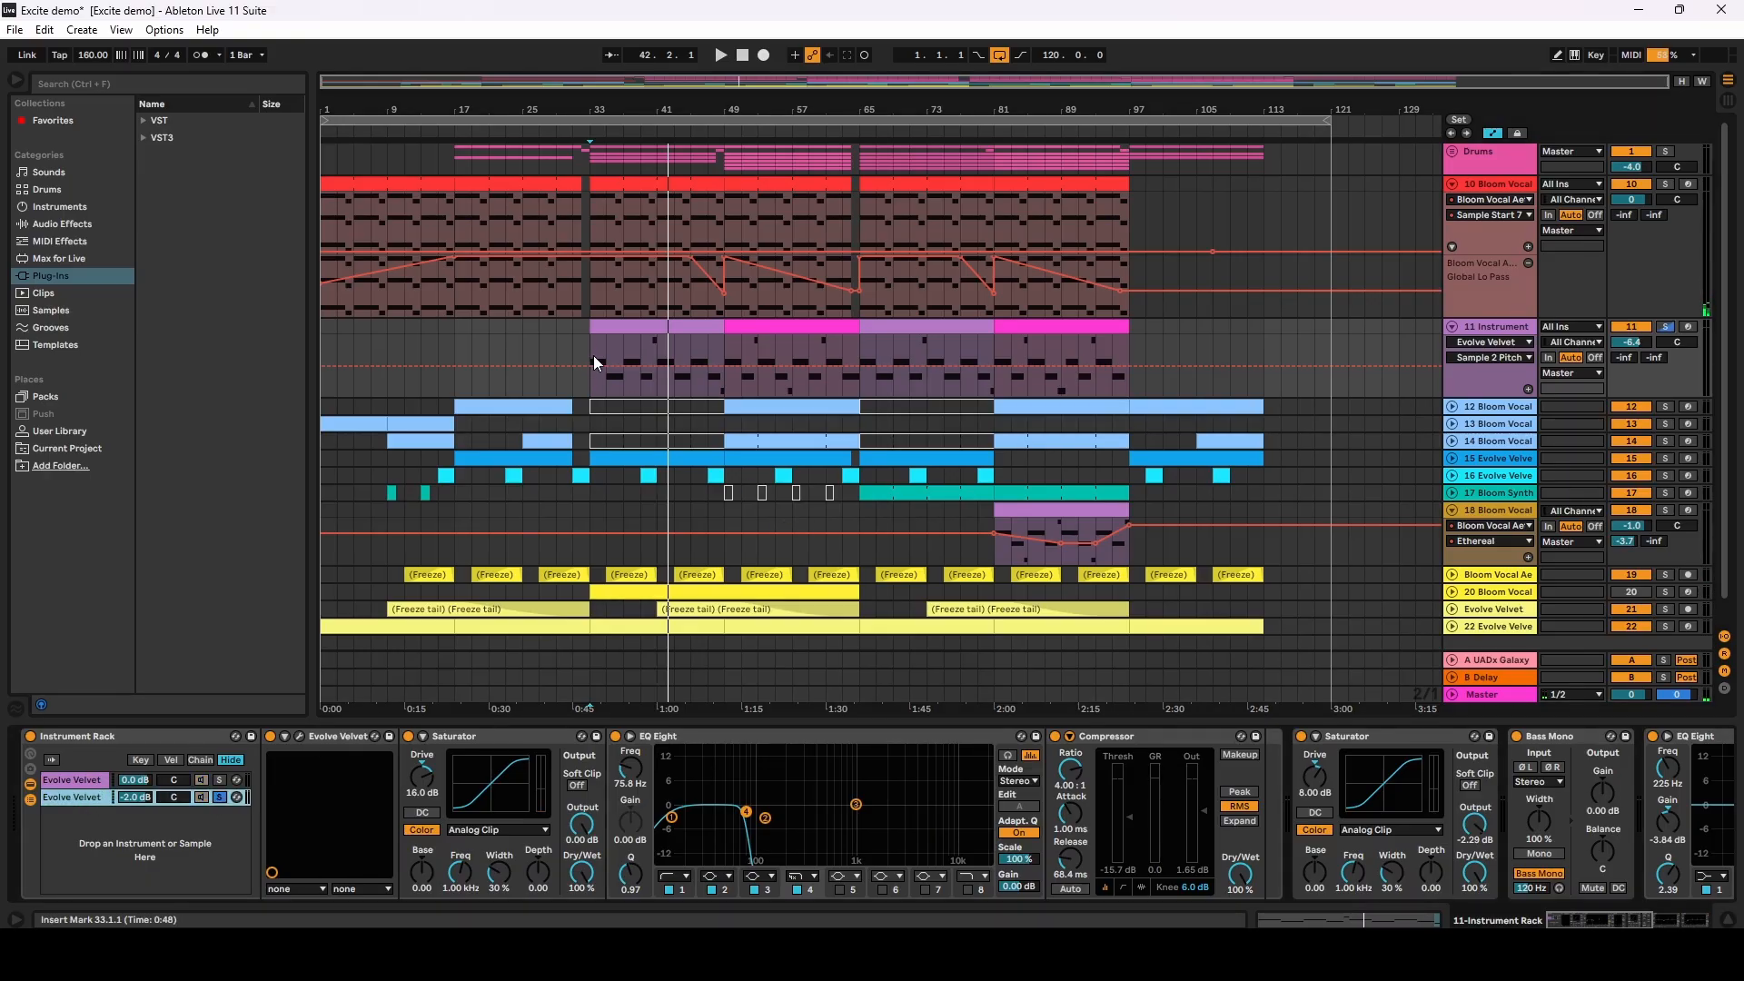
{"action": "key", "text": "space"}
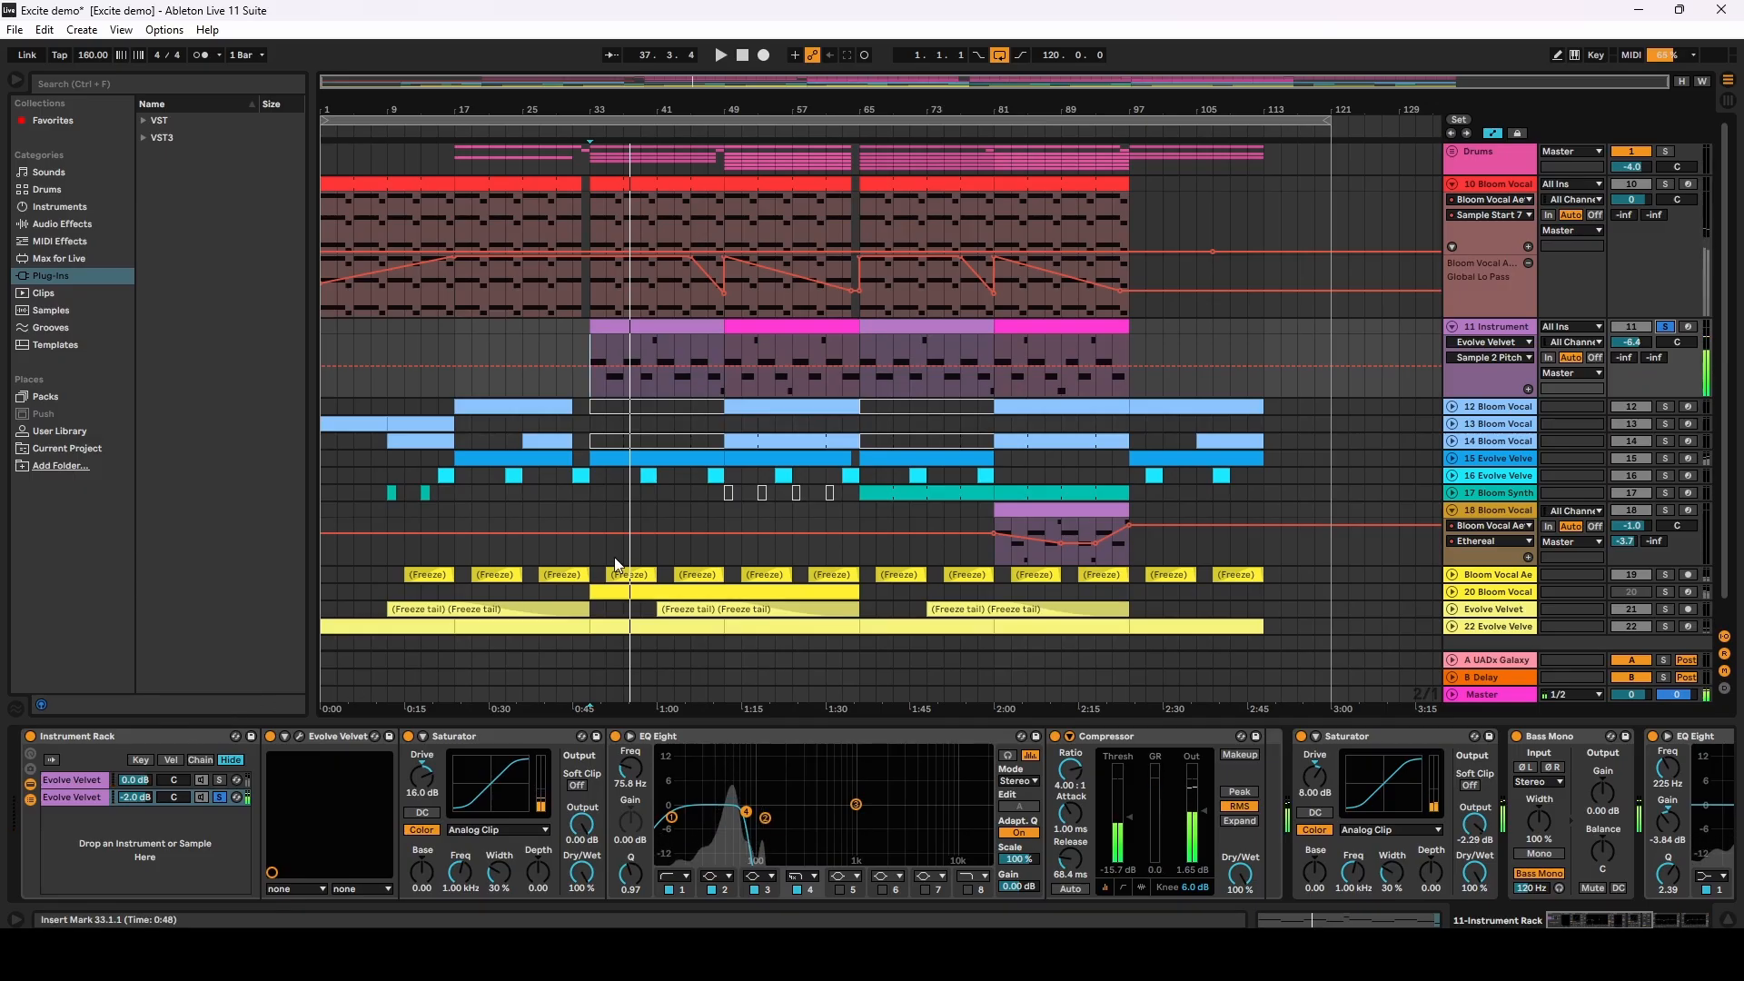
{"action": "key", "text": "space"}
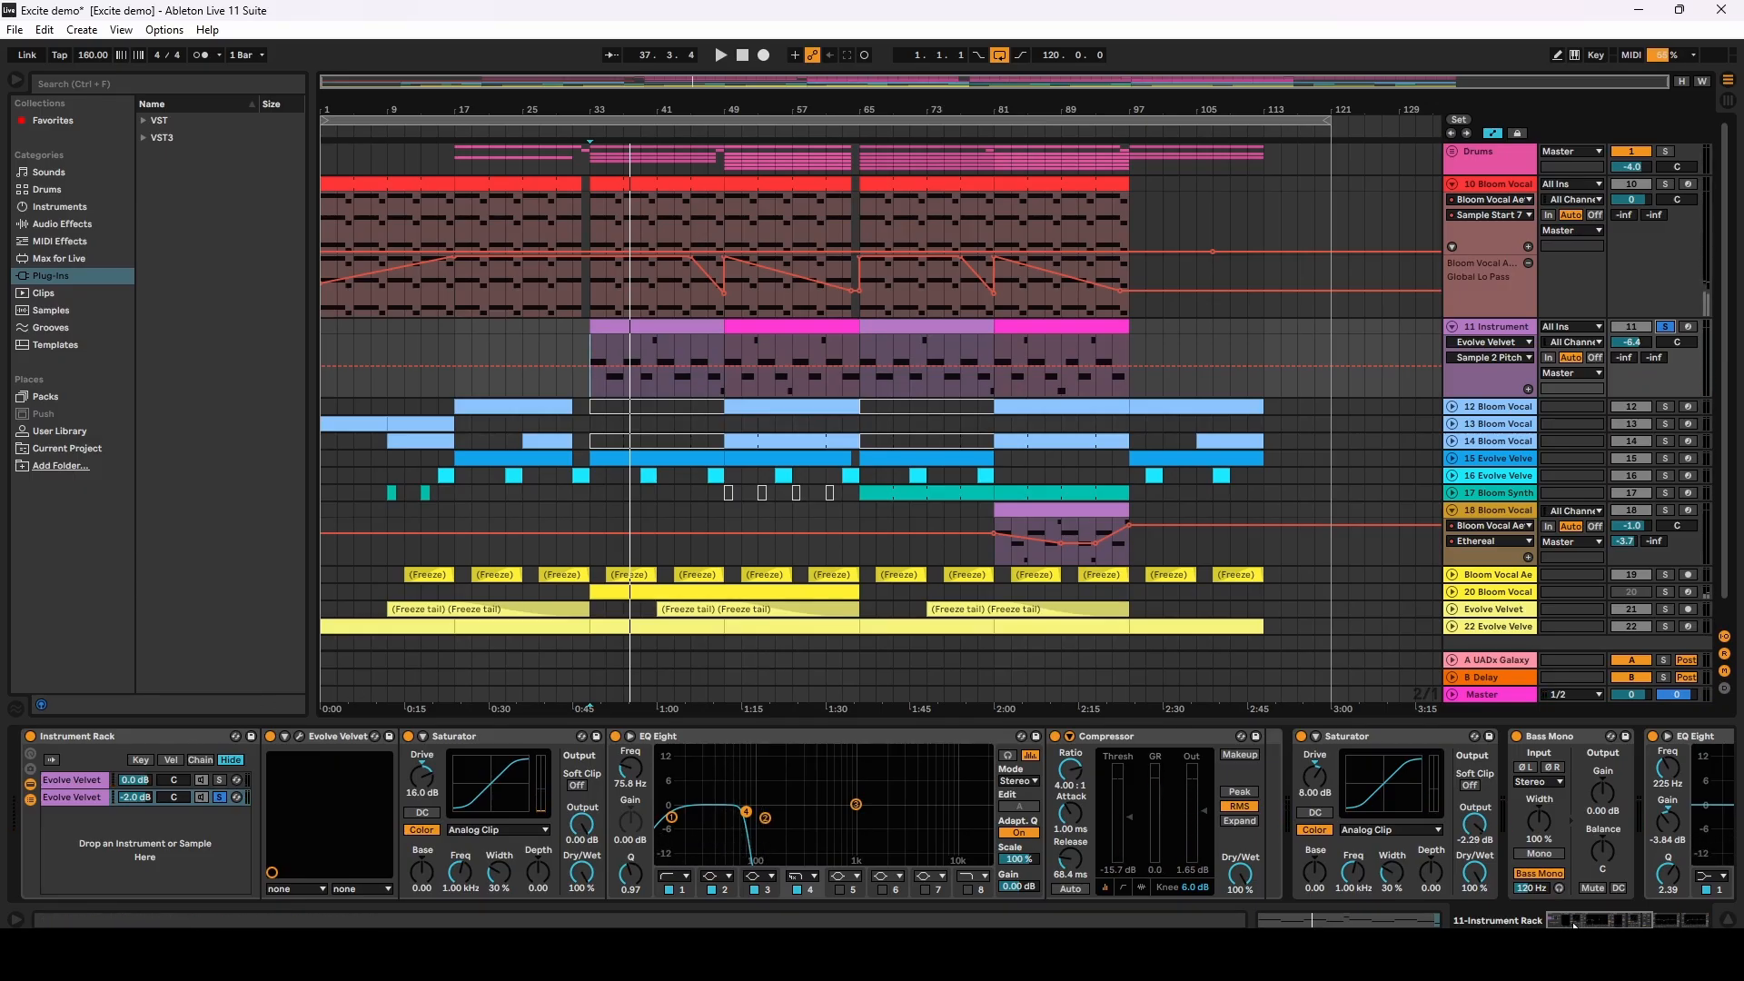
{"action": "mouse_move", "coordinate": [1574, 926]}
{"action": "left_mouse_down"}
{"action": "mouse_move", "coordinate": [1662, 917]}
{"action": "mouse_move", "coordinate": [1577, 912]}
{"action": "left_mouse_up"}
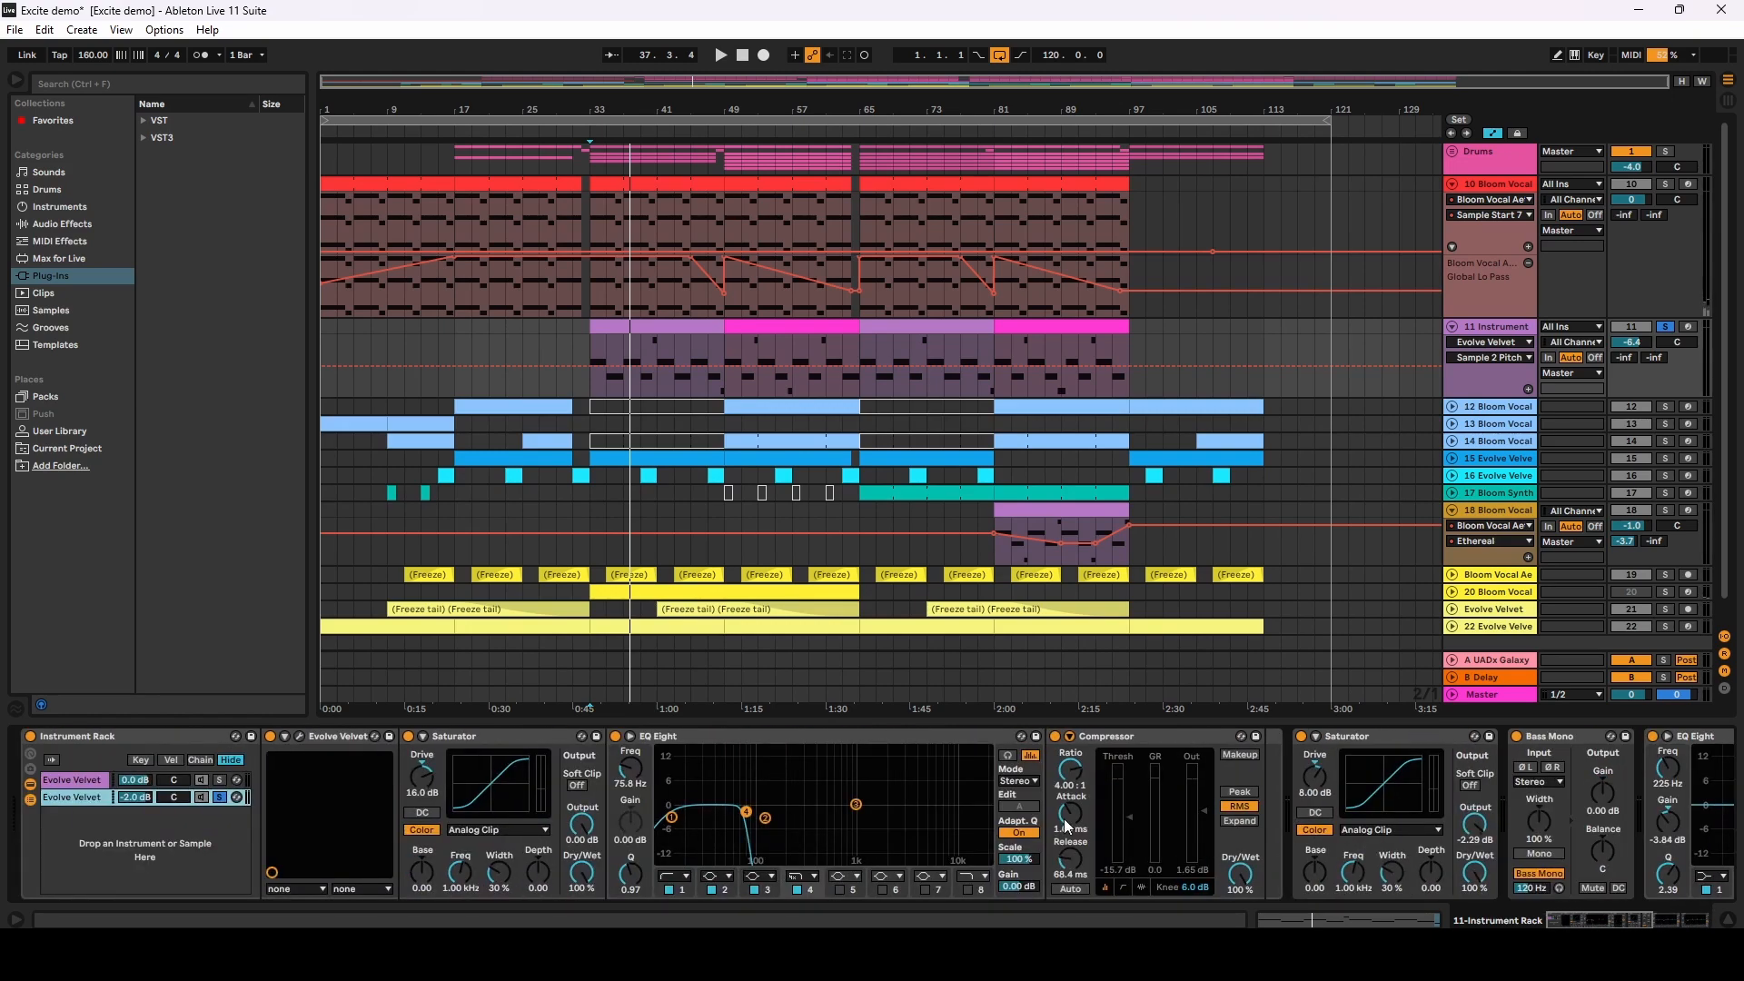
Step: Solo the first Evolve Velvet chain, play it from bar 33, and take the chain out of solo
{"action": "left_click", "coordinate": [219, 781]}
{"action": "key", "text": "space"}
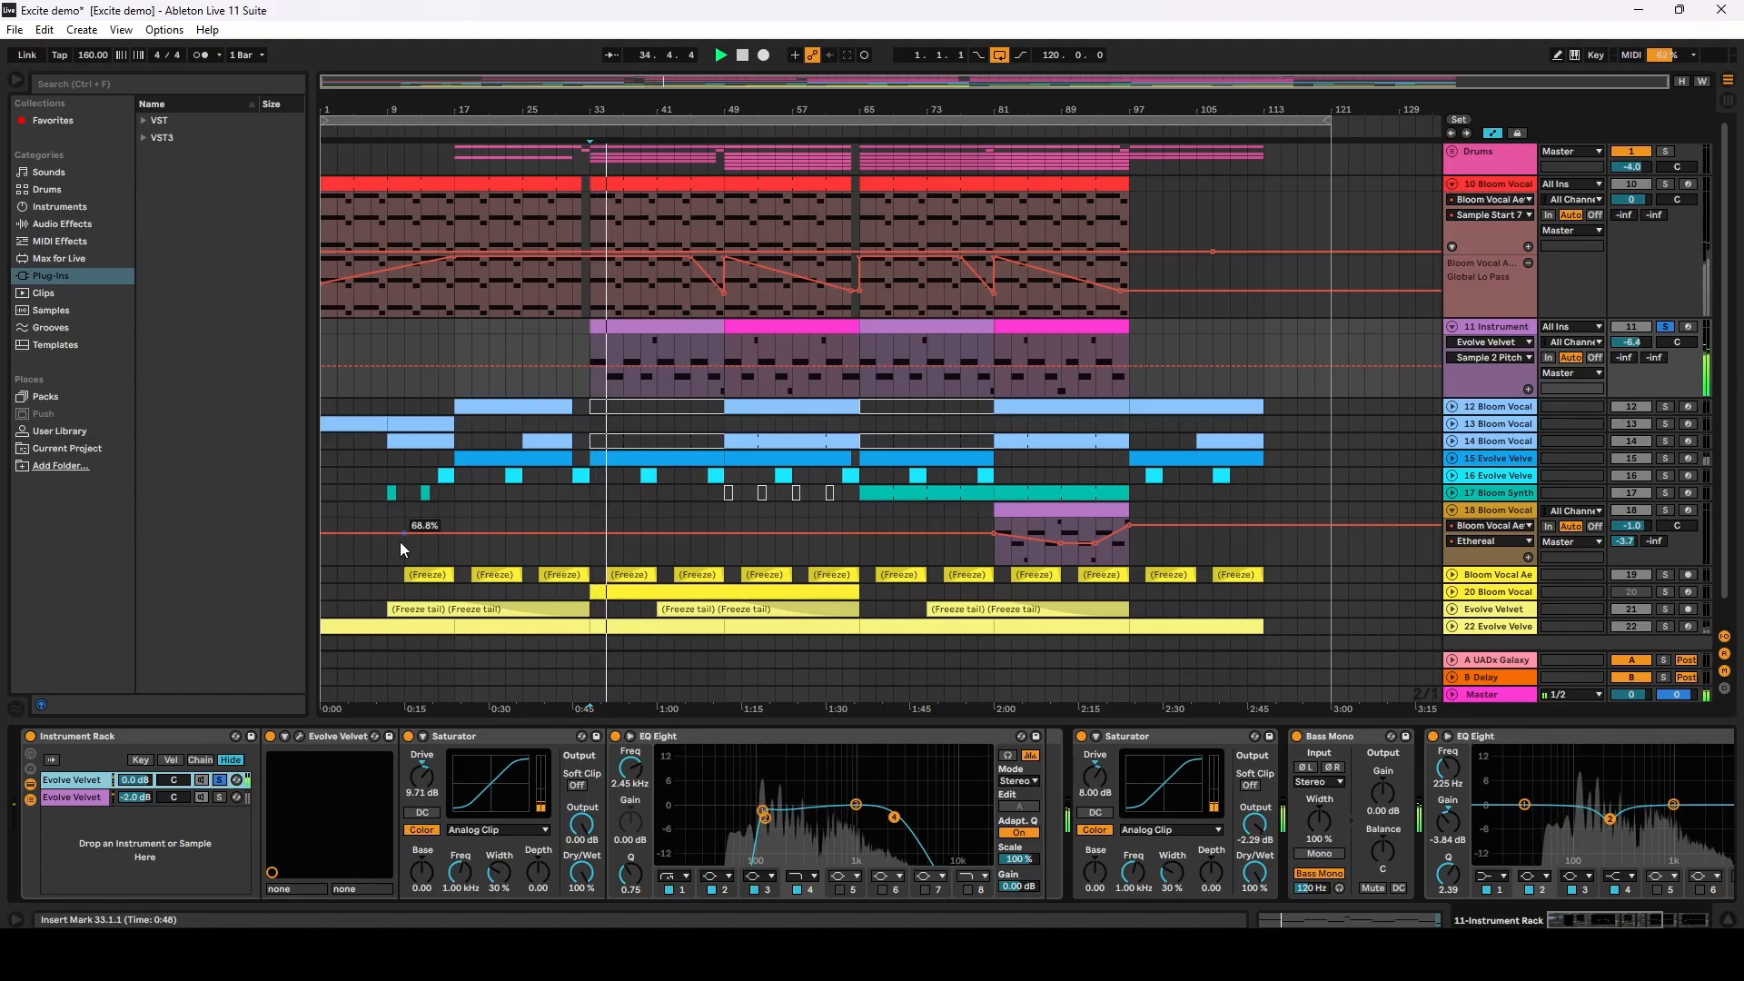
{"action": "left_click", "coordinate": [220, 781]}
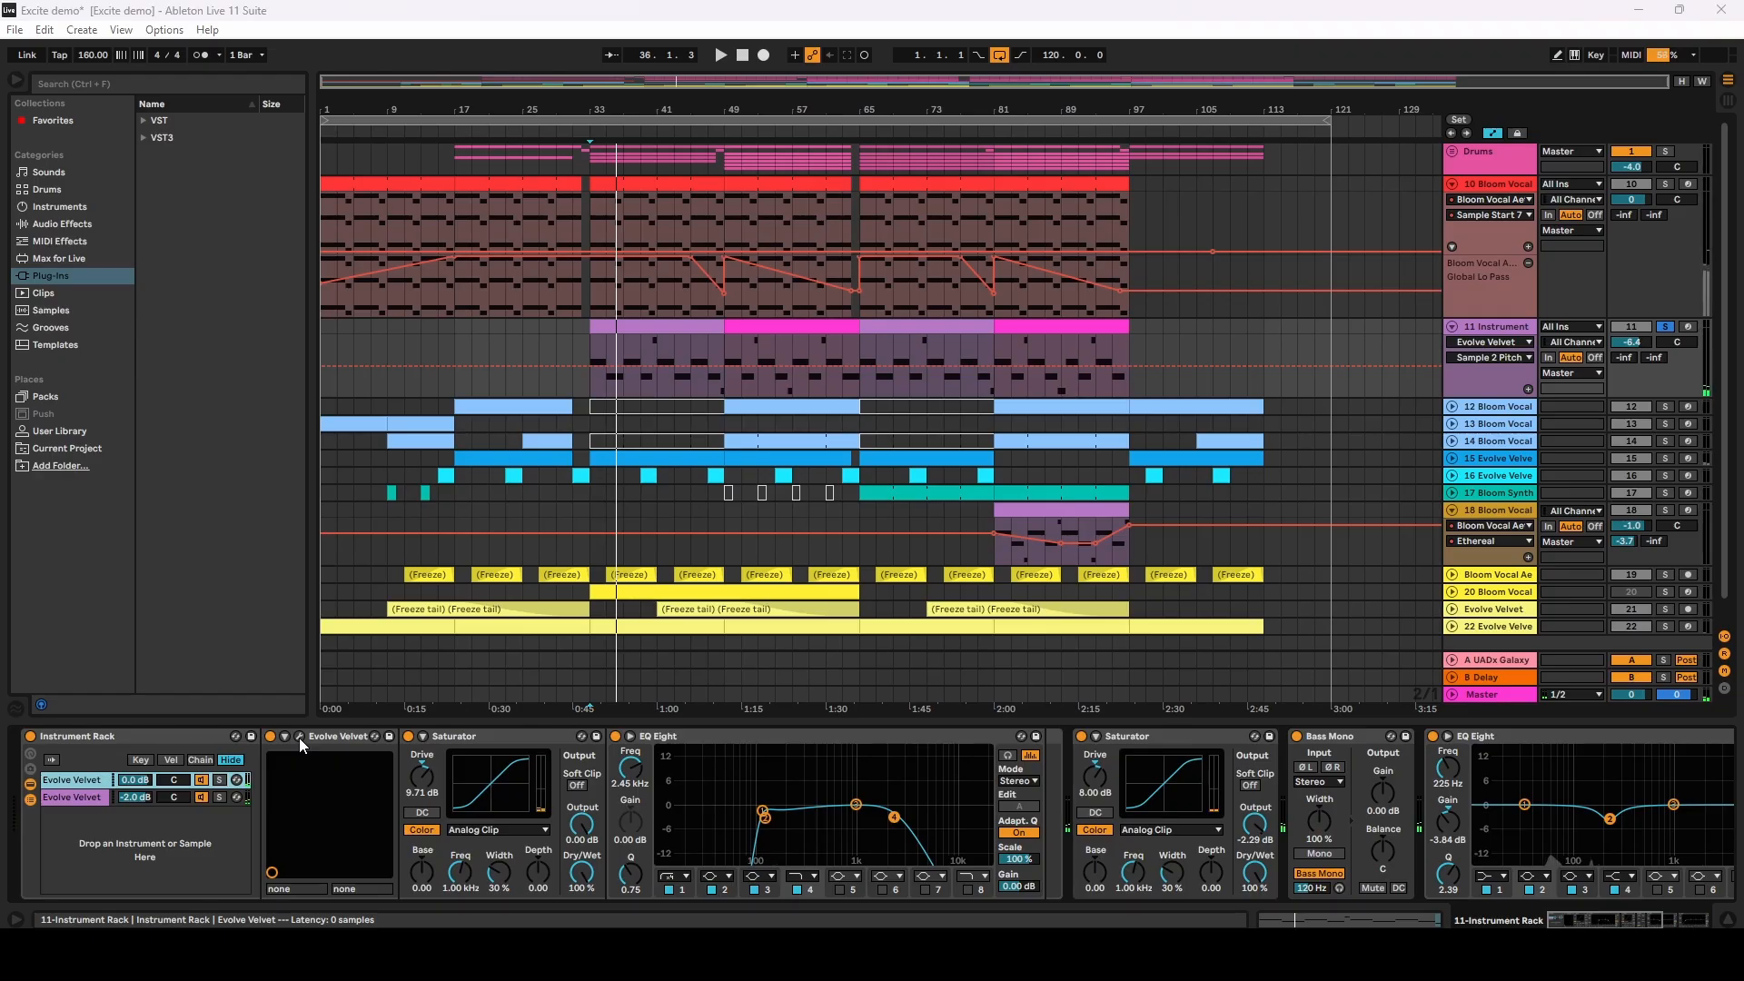
Step: Open the first chain's Evolve Velvet plug-in to view its sounds, close it, and take track 11 out of solo
{"action": "left_click", "coordinate": [299, 737]}
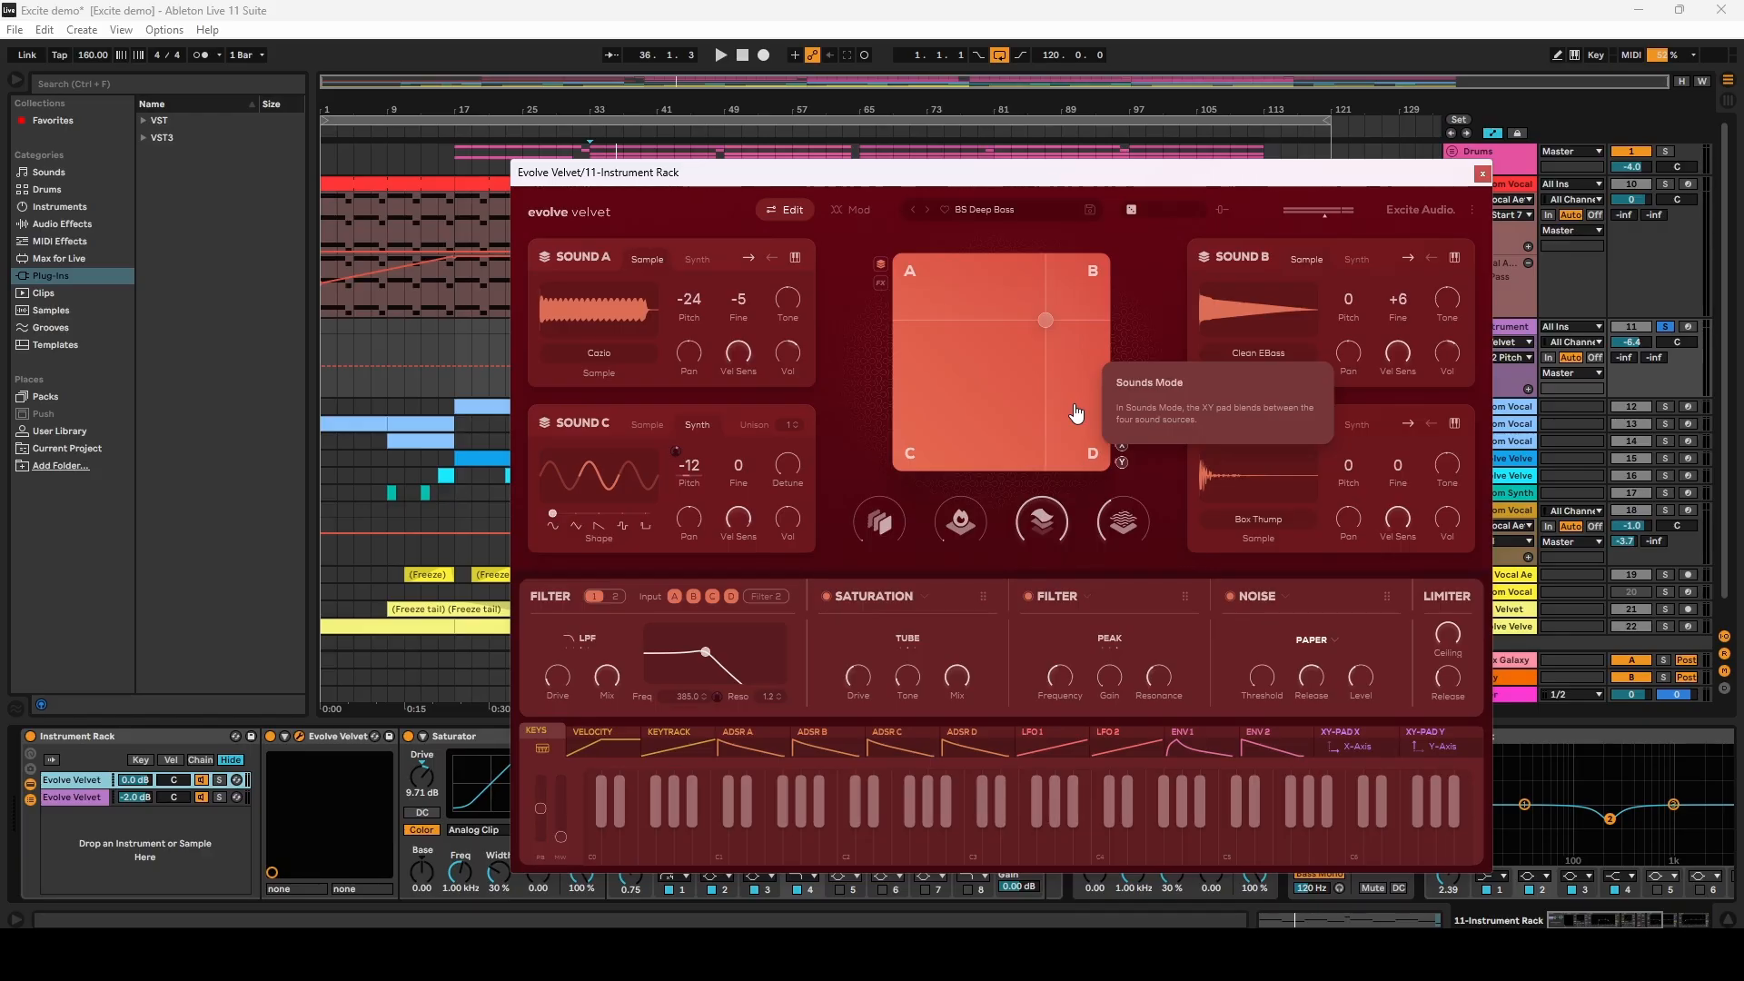
{"action": "left_click", "coordinate": [1482, 173]}
{"action": "left_click", "coordinate": [1666, 328]}
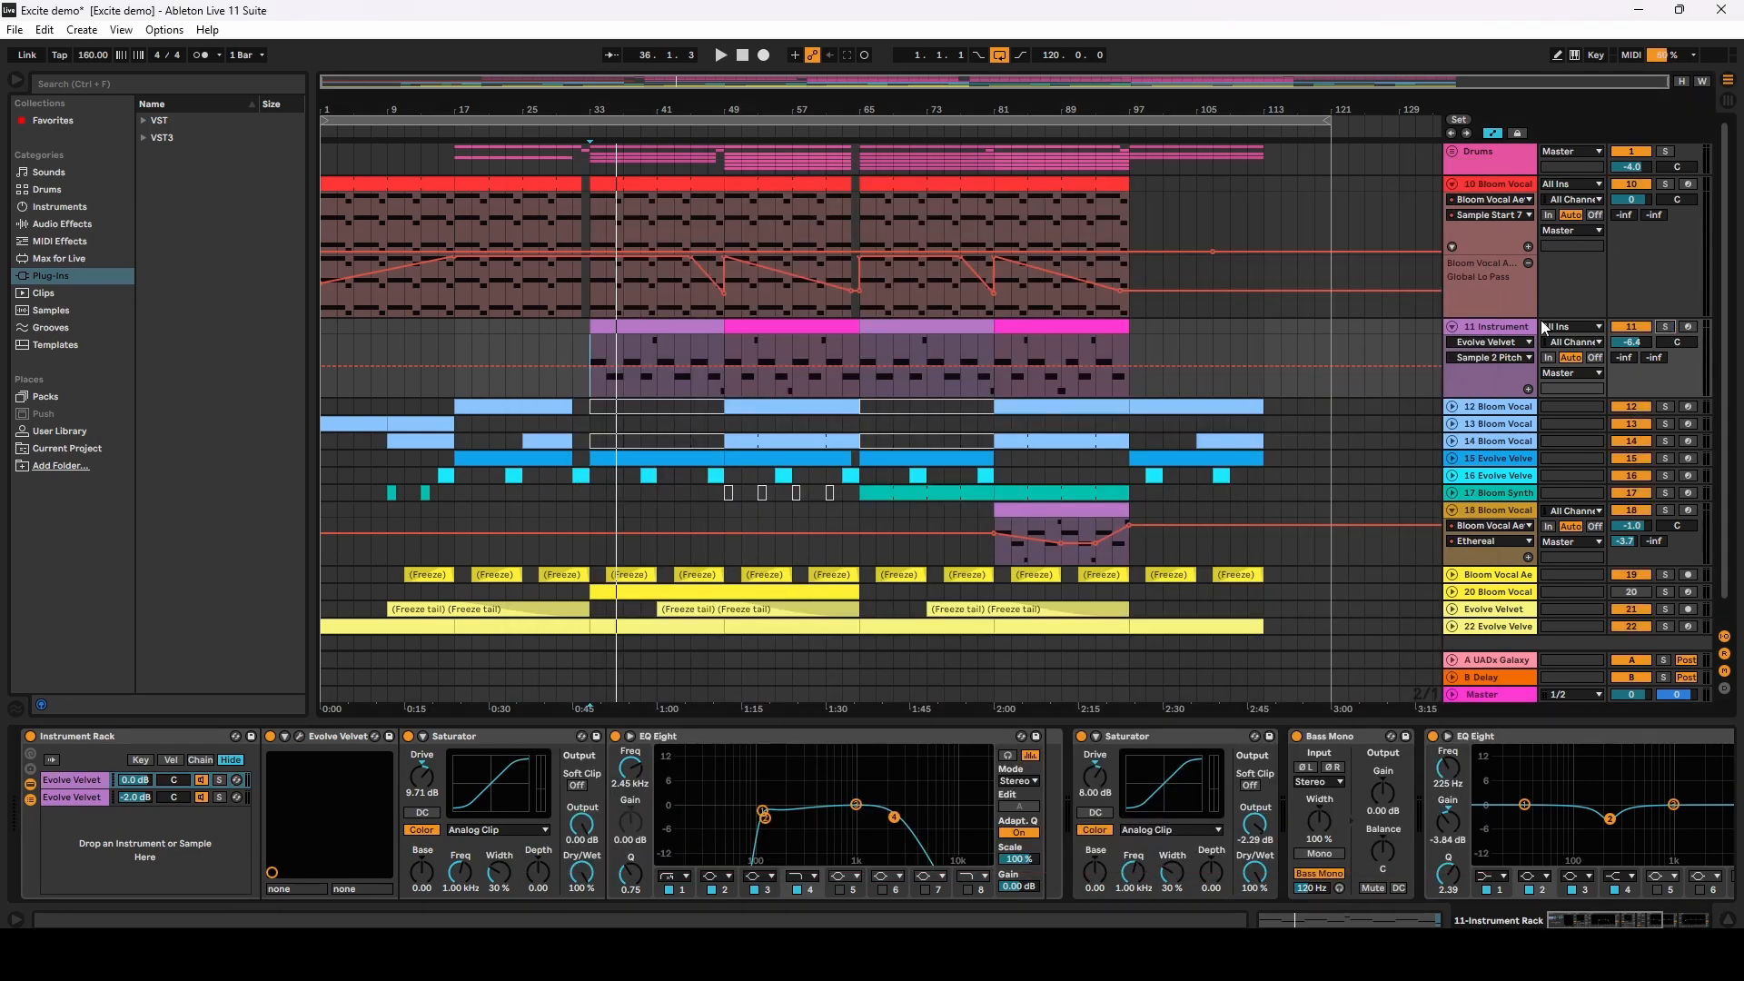
Step: Play track 11 briefly and compare the effects on its two Evolve Velvet chains and the rest of the device chain
{"action": "key", "text": "space"}
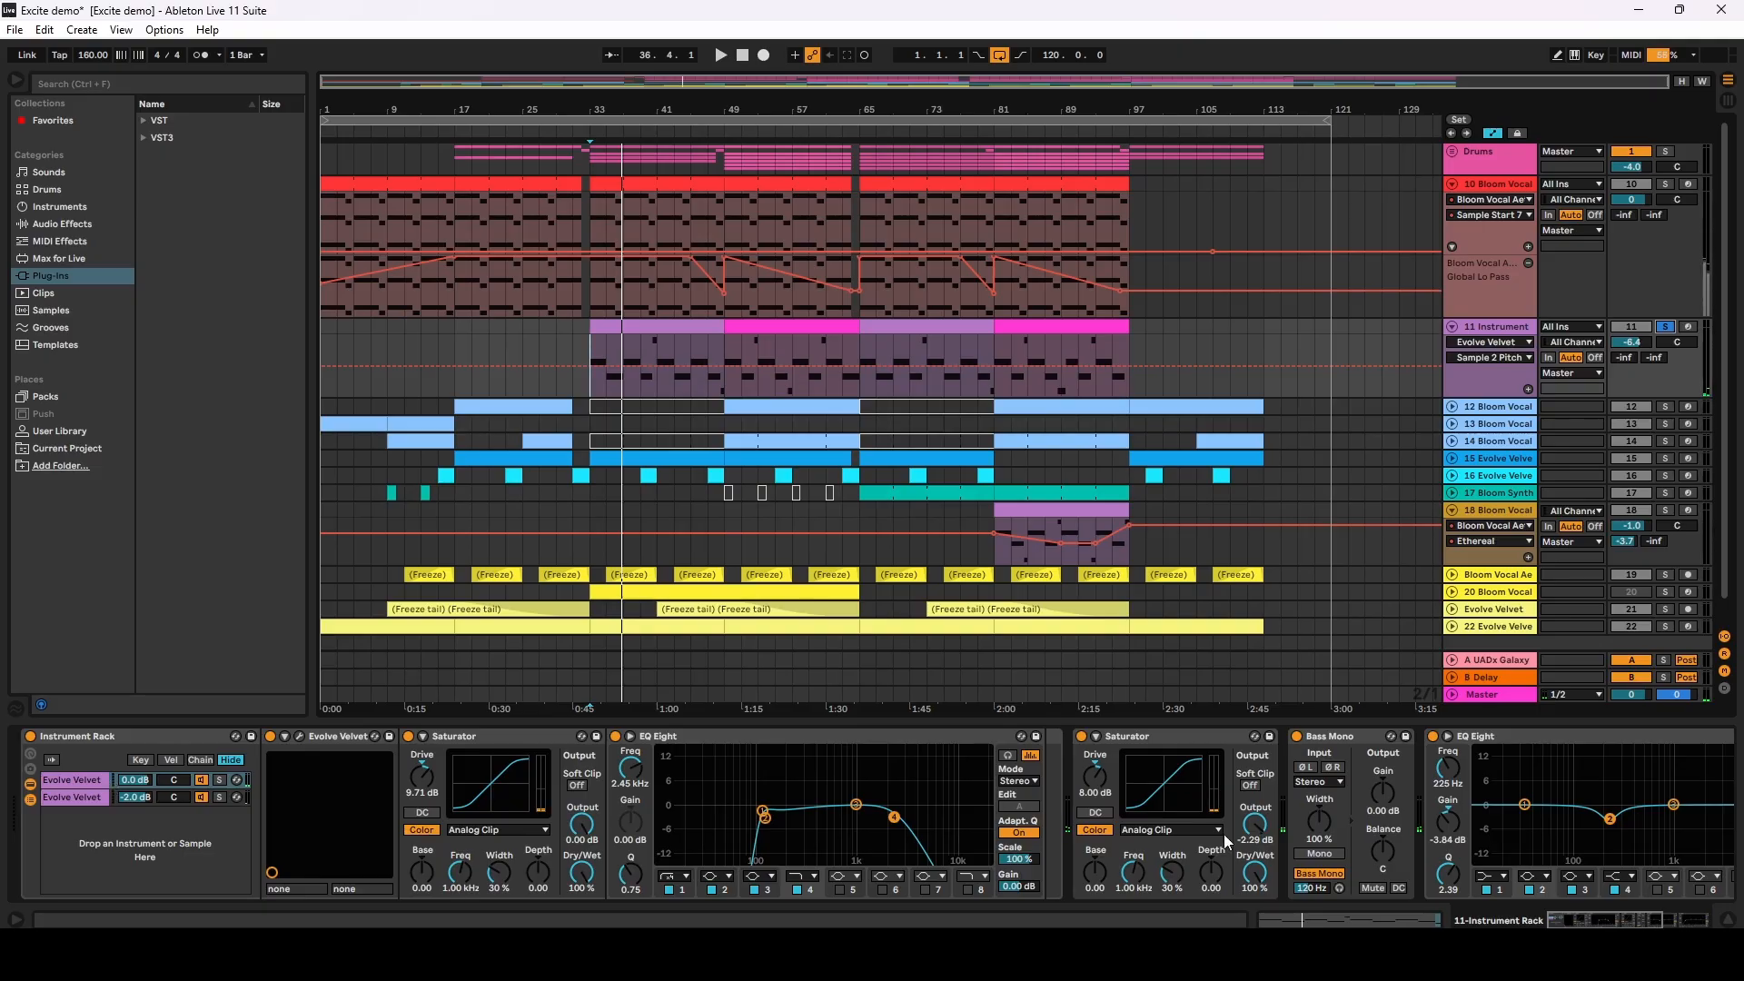
{"action": "left_click", "coordinate": [85, 799]}
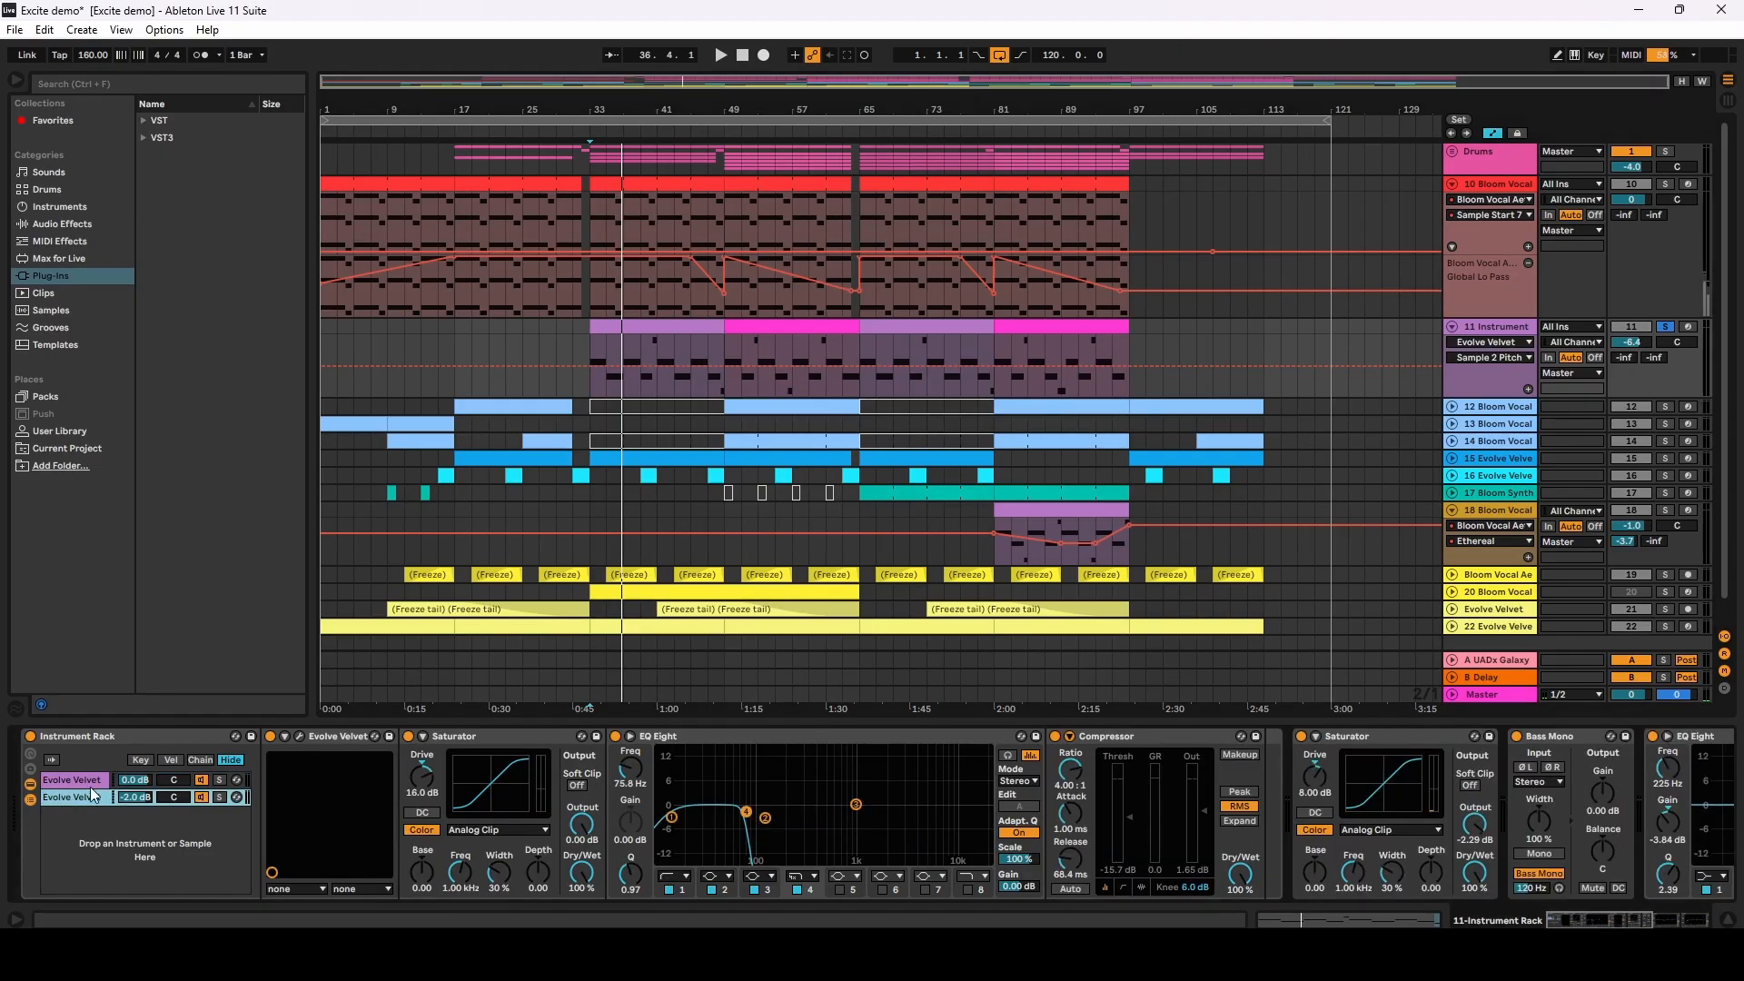
{"action": "left_click", "coordinate": [91, 781]}
{"action": "left_click", "coordinate": [91, 798]}
{"action": "left_click", "coordinate": [99, 781]}
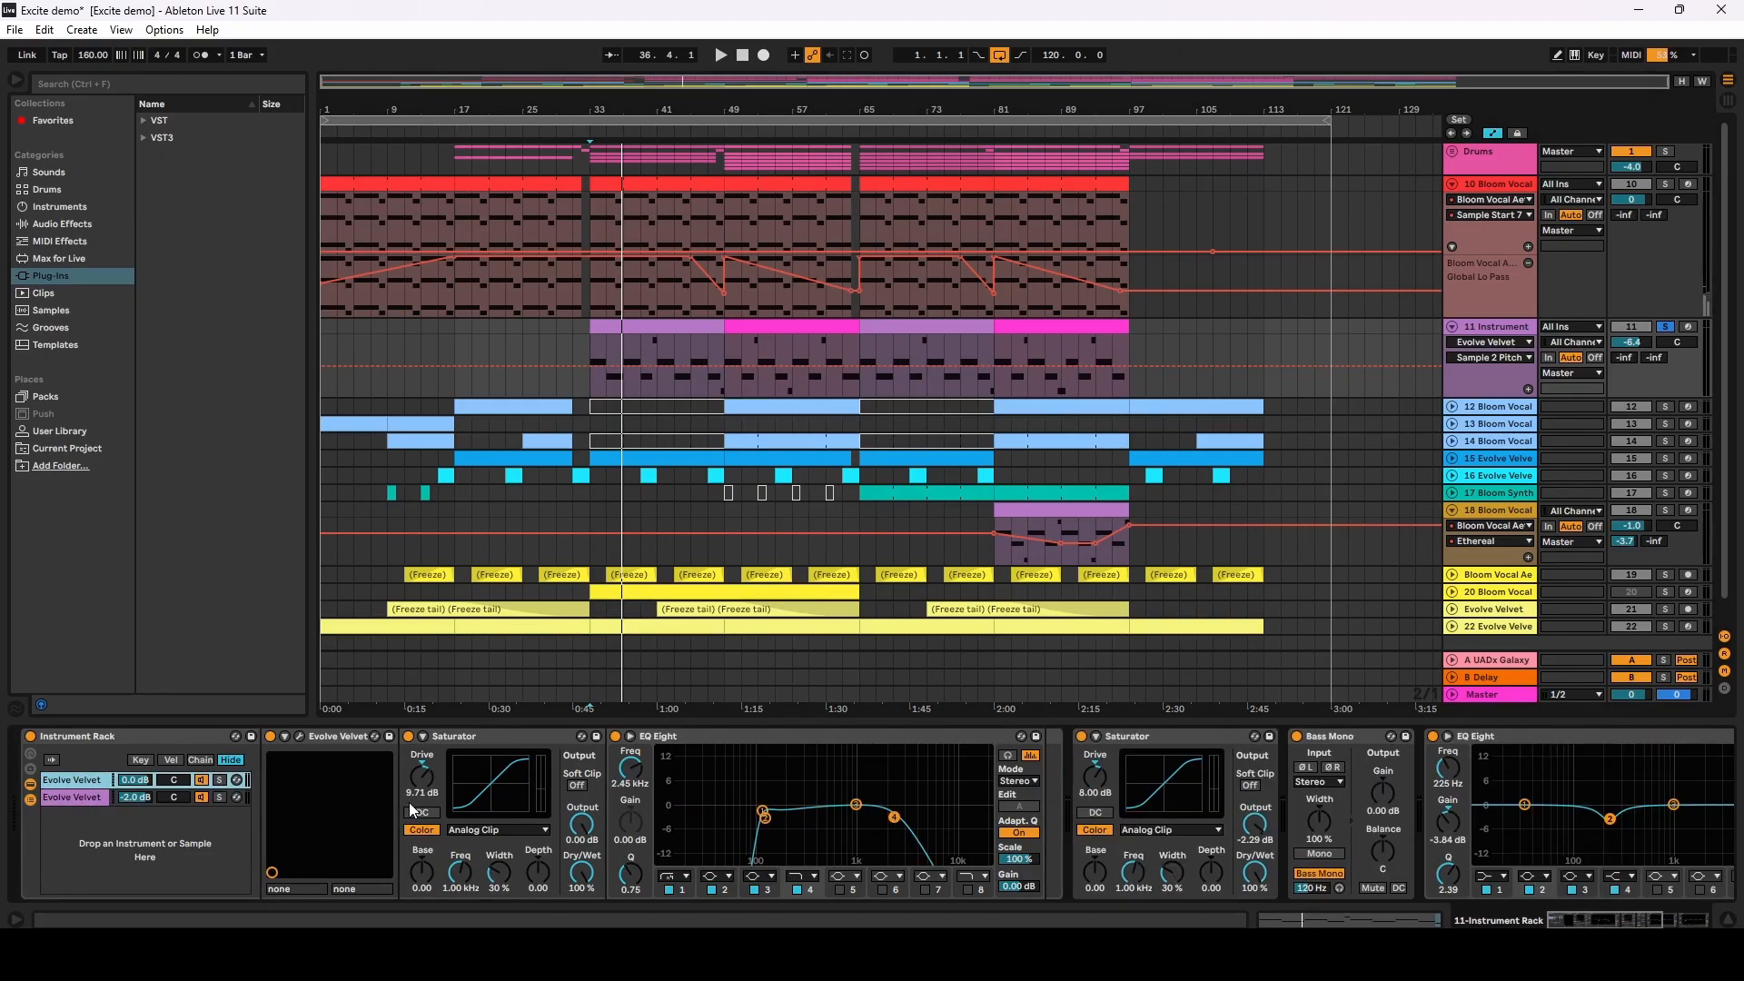
{"action": "left_click", "coordinate": [1680, 920]}
{"action": "scroll", "coordinate": [870, 825], "scroll_direction": "left", "scroll_amount": 3}
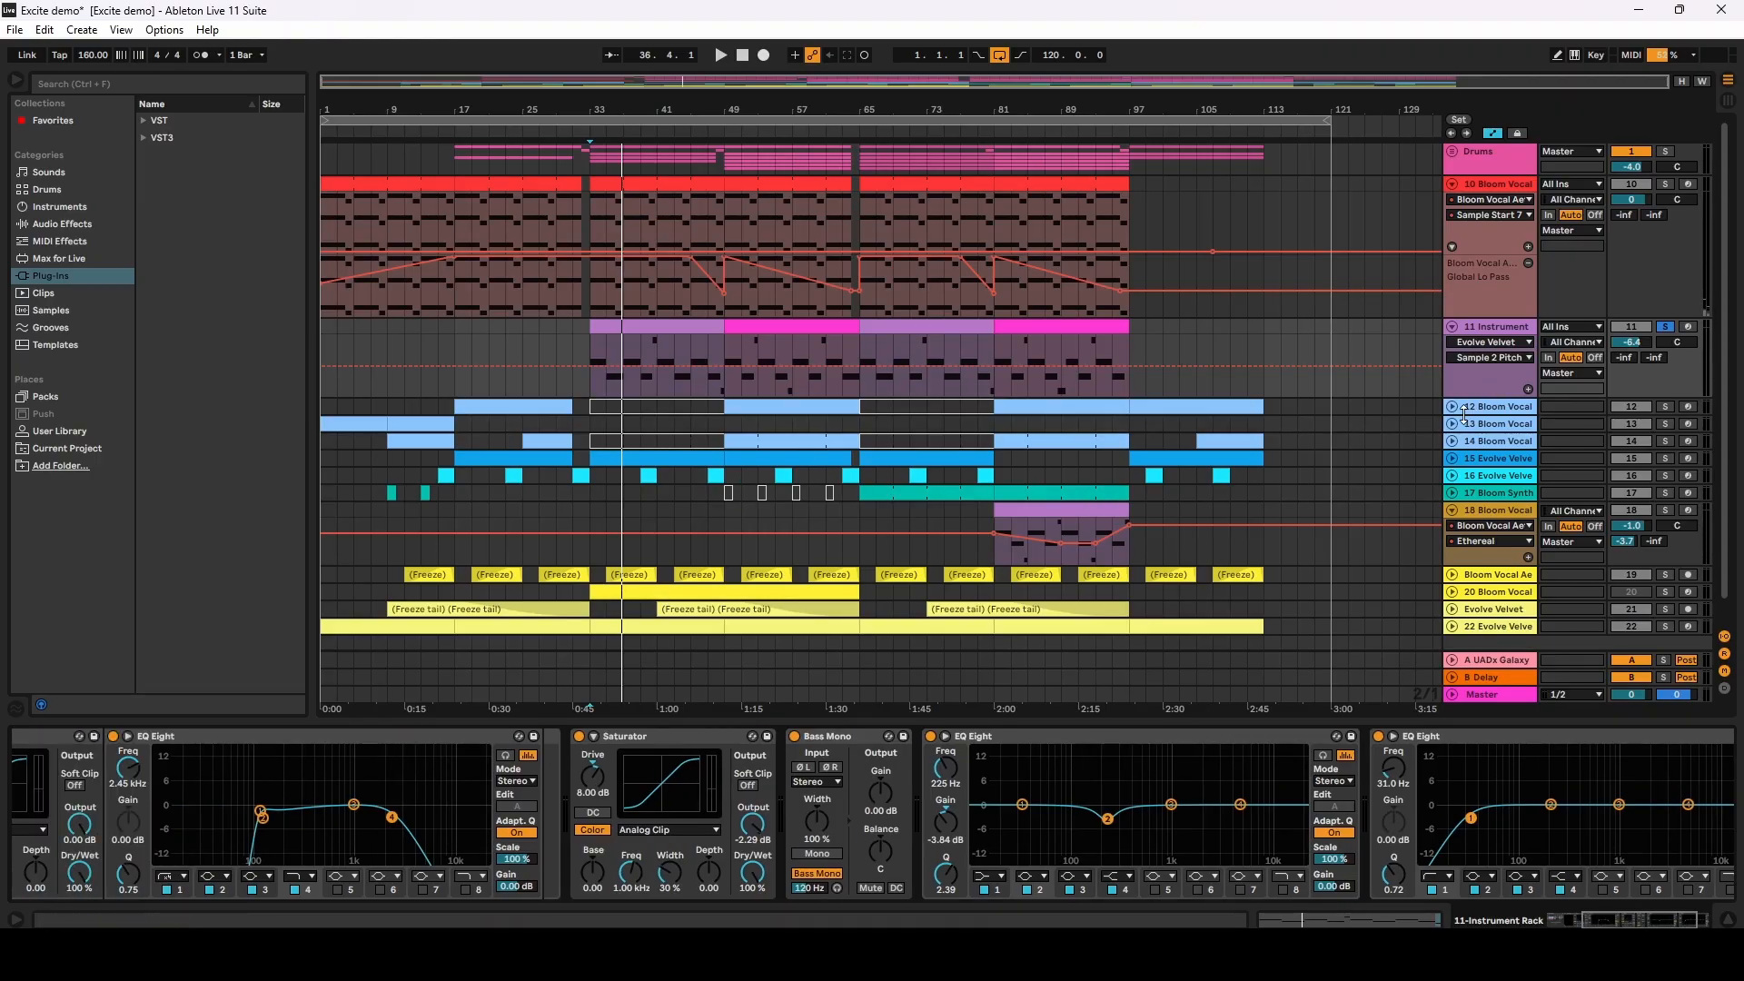
Step: Unfold and solo track 12, enlarge the timeline to about bars 1 to 90, and show the track's devices
{"action": "left_click", "coordinate": [1453, 407]}
{"action": "left_click", "coordinate": [1669, 407]}
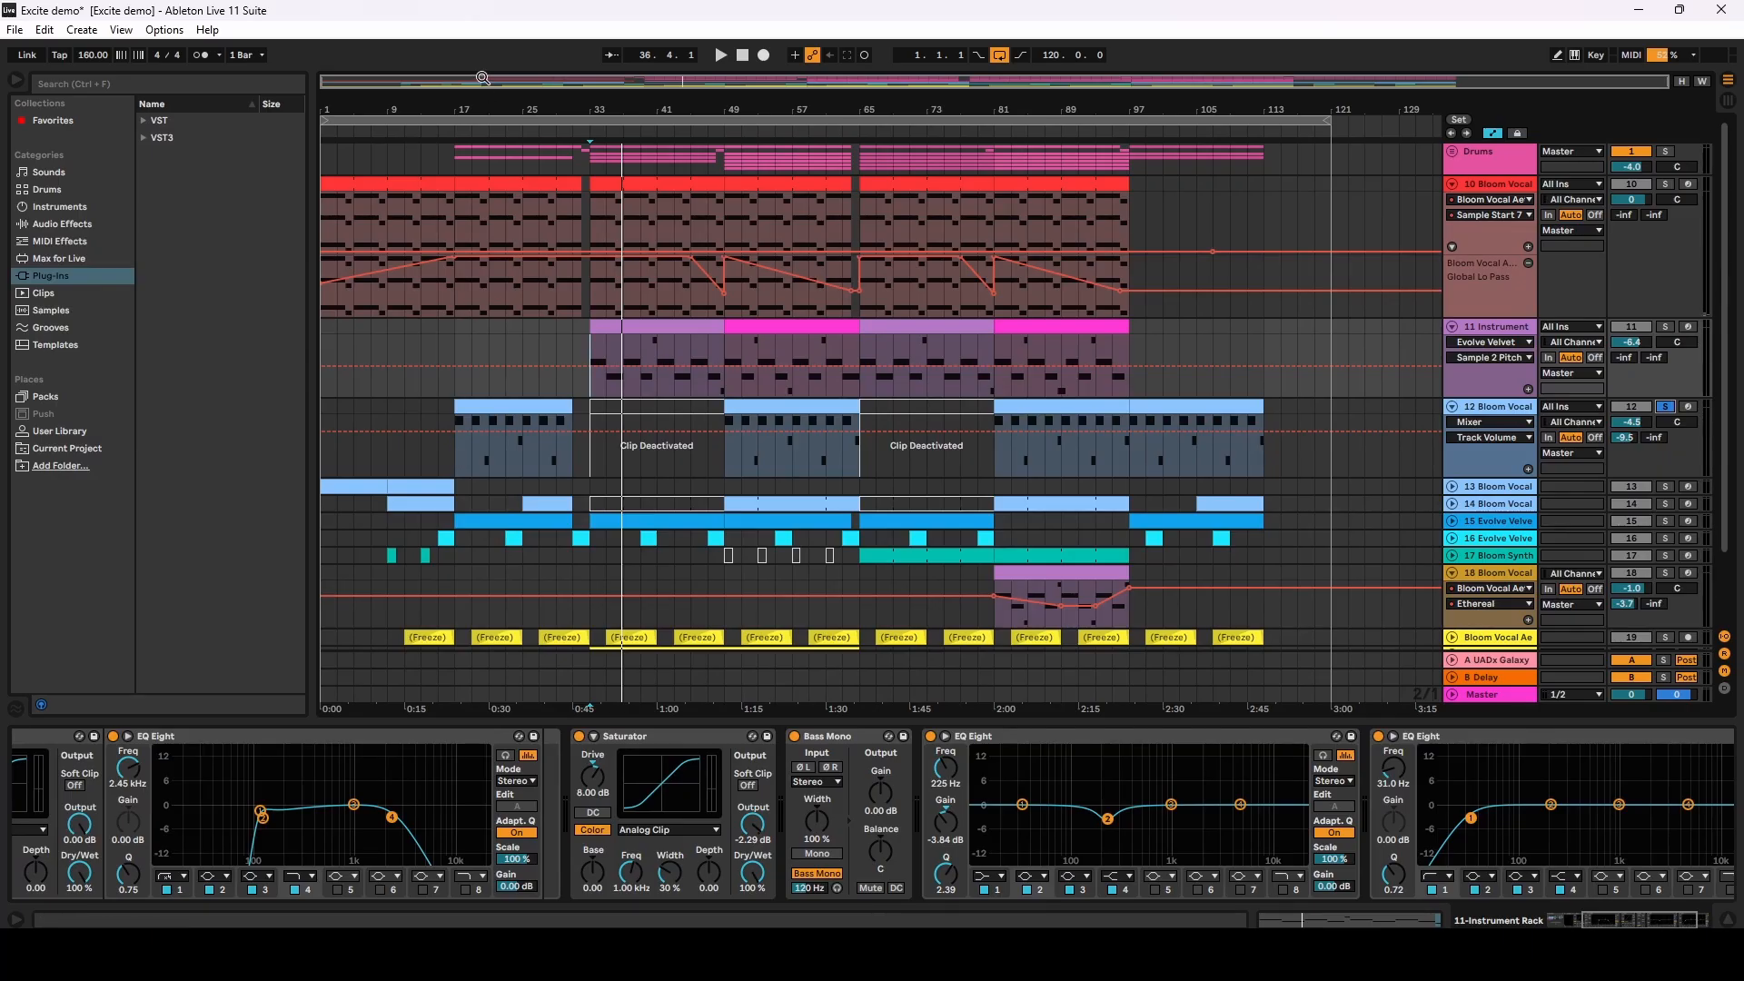
{"action": "left_click_drag", "start_coordinate": [461, 98], "coordinate": [526, 105]}
{"action": "left_click", "coordinate": [1490, 407]}
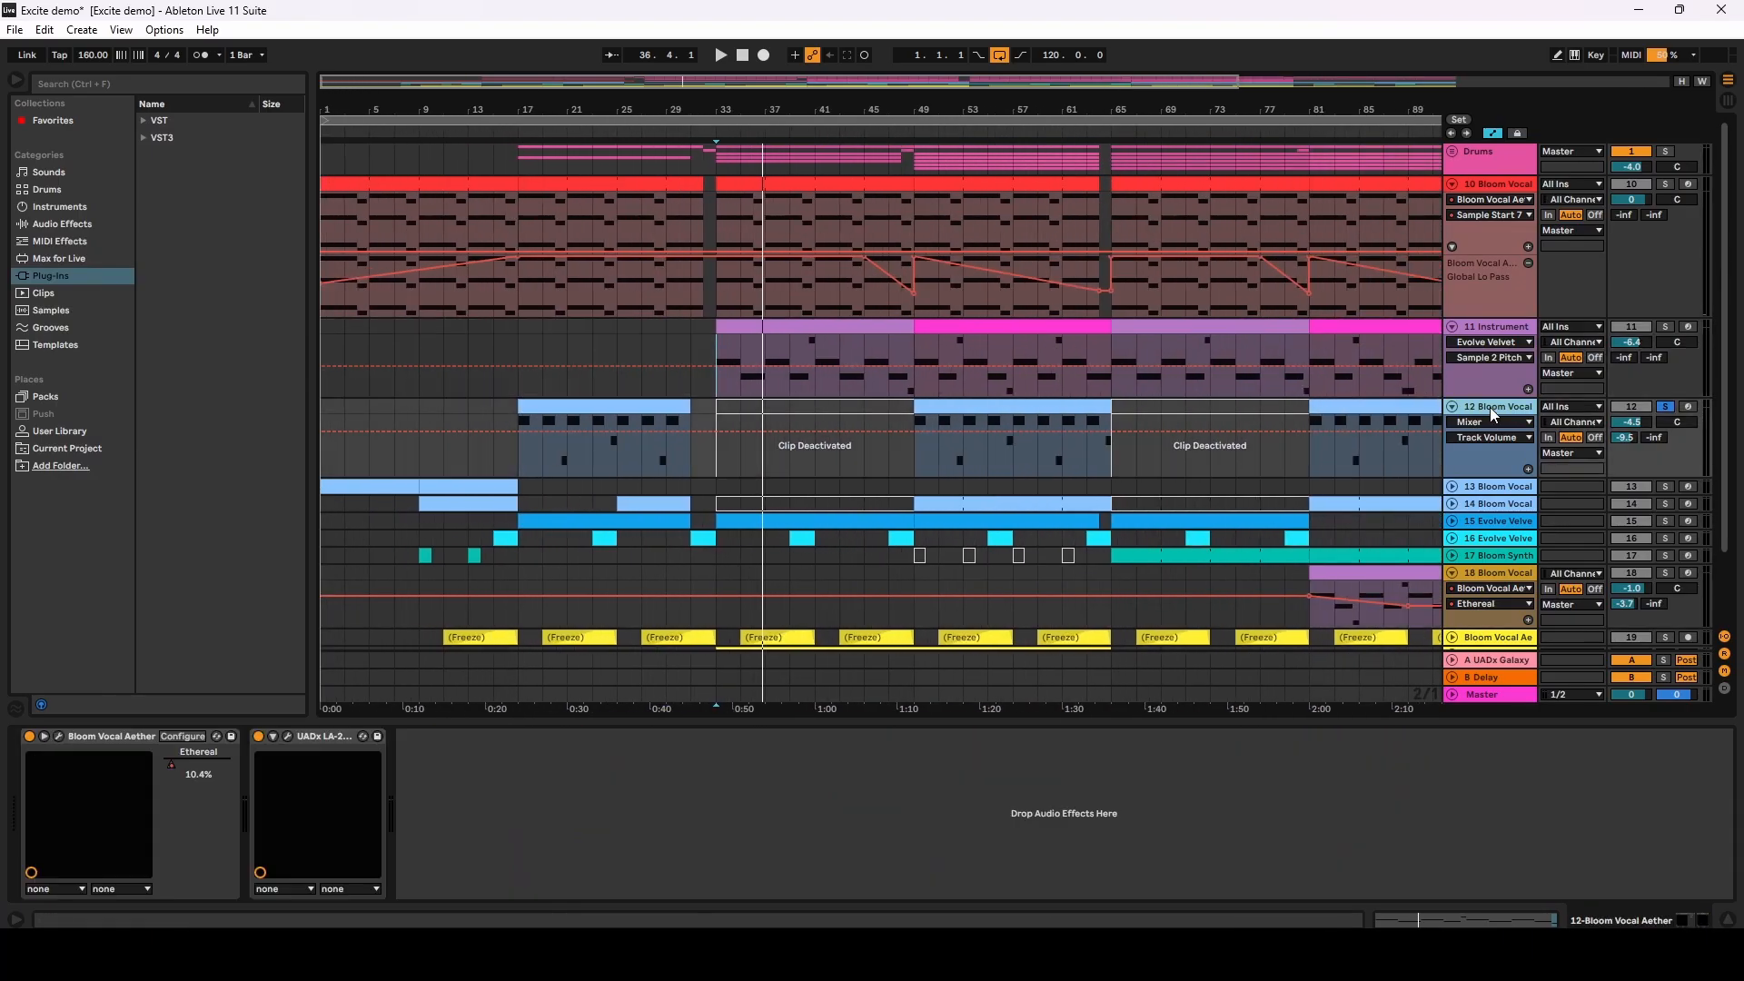
Step: Open track 12's Bloom Vocal Aether clear of the clips, play the track from bar 17, and close the plug-in window
{"action": "left_click", "coordinate": [58, 736]}
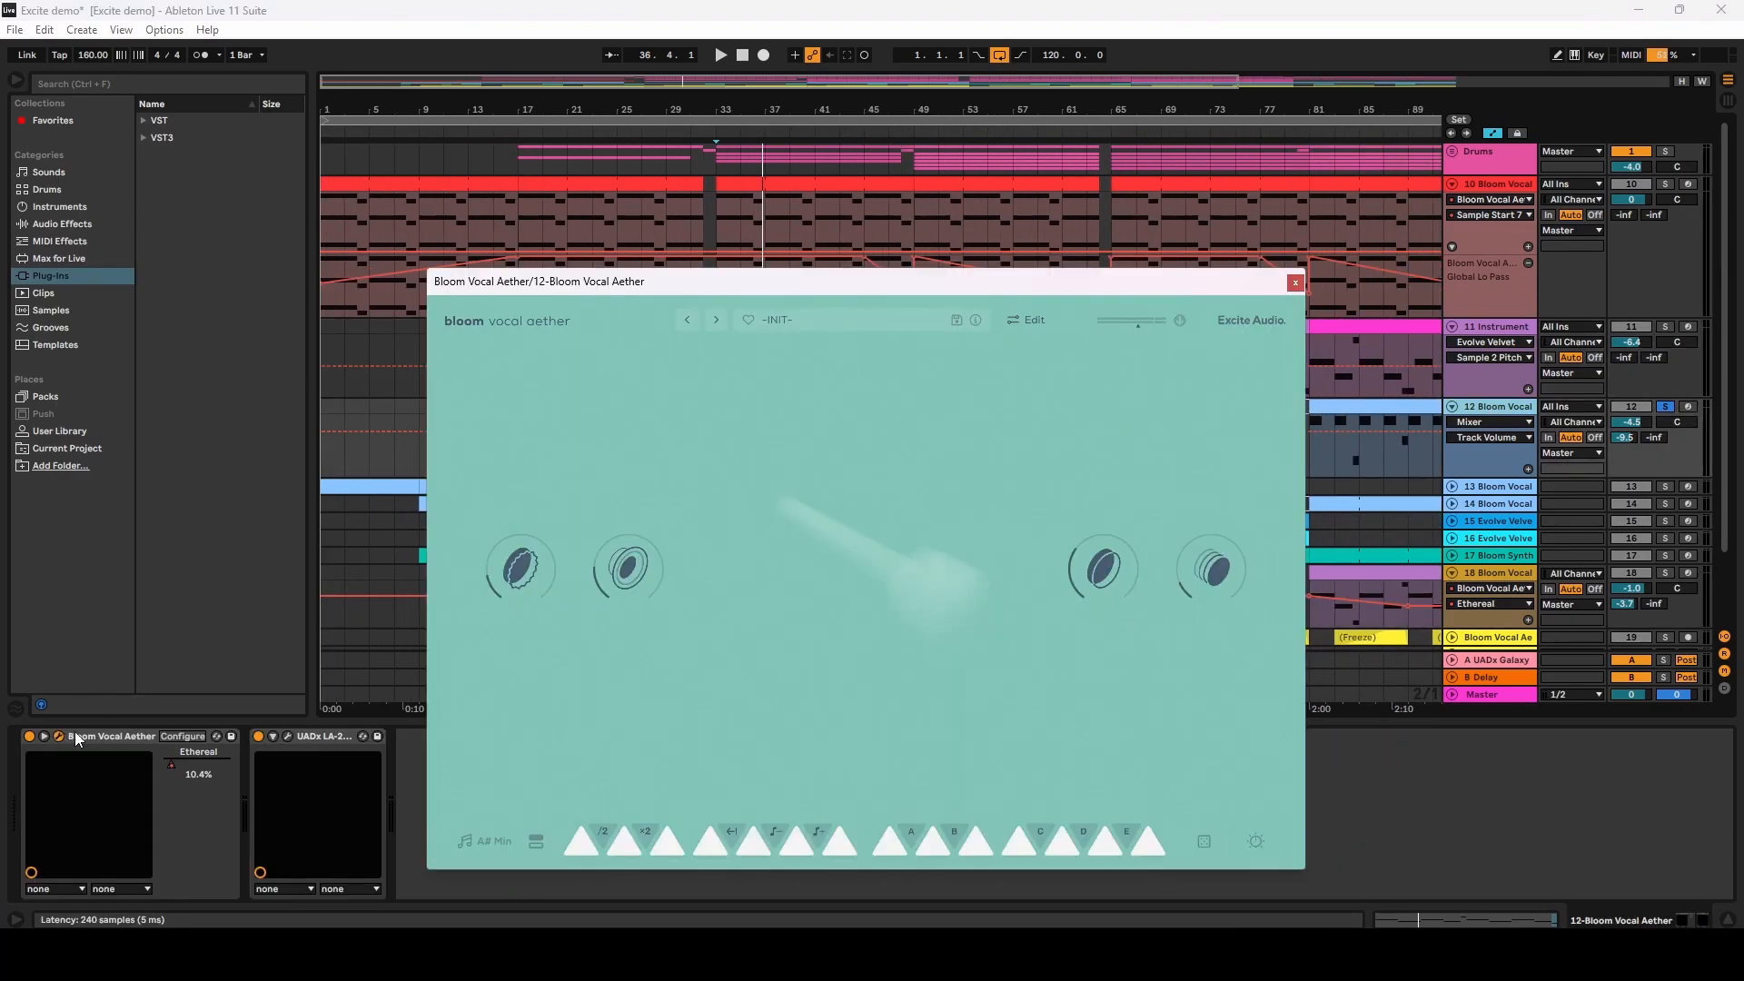
{"action": "left_click_drag", "start_coordinate": [1004, 283], "coordinate": [1279, 261]}
{"action": "left_click", "coordinate": [517, 454]}
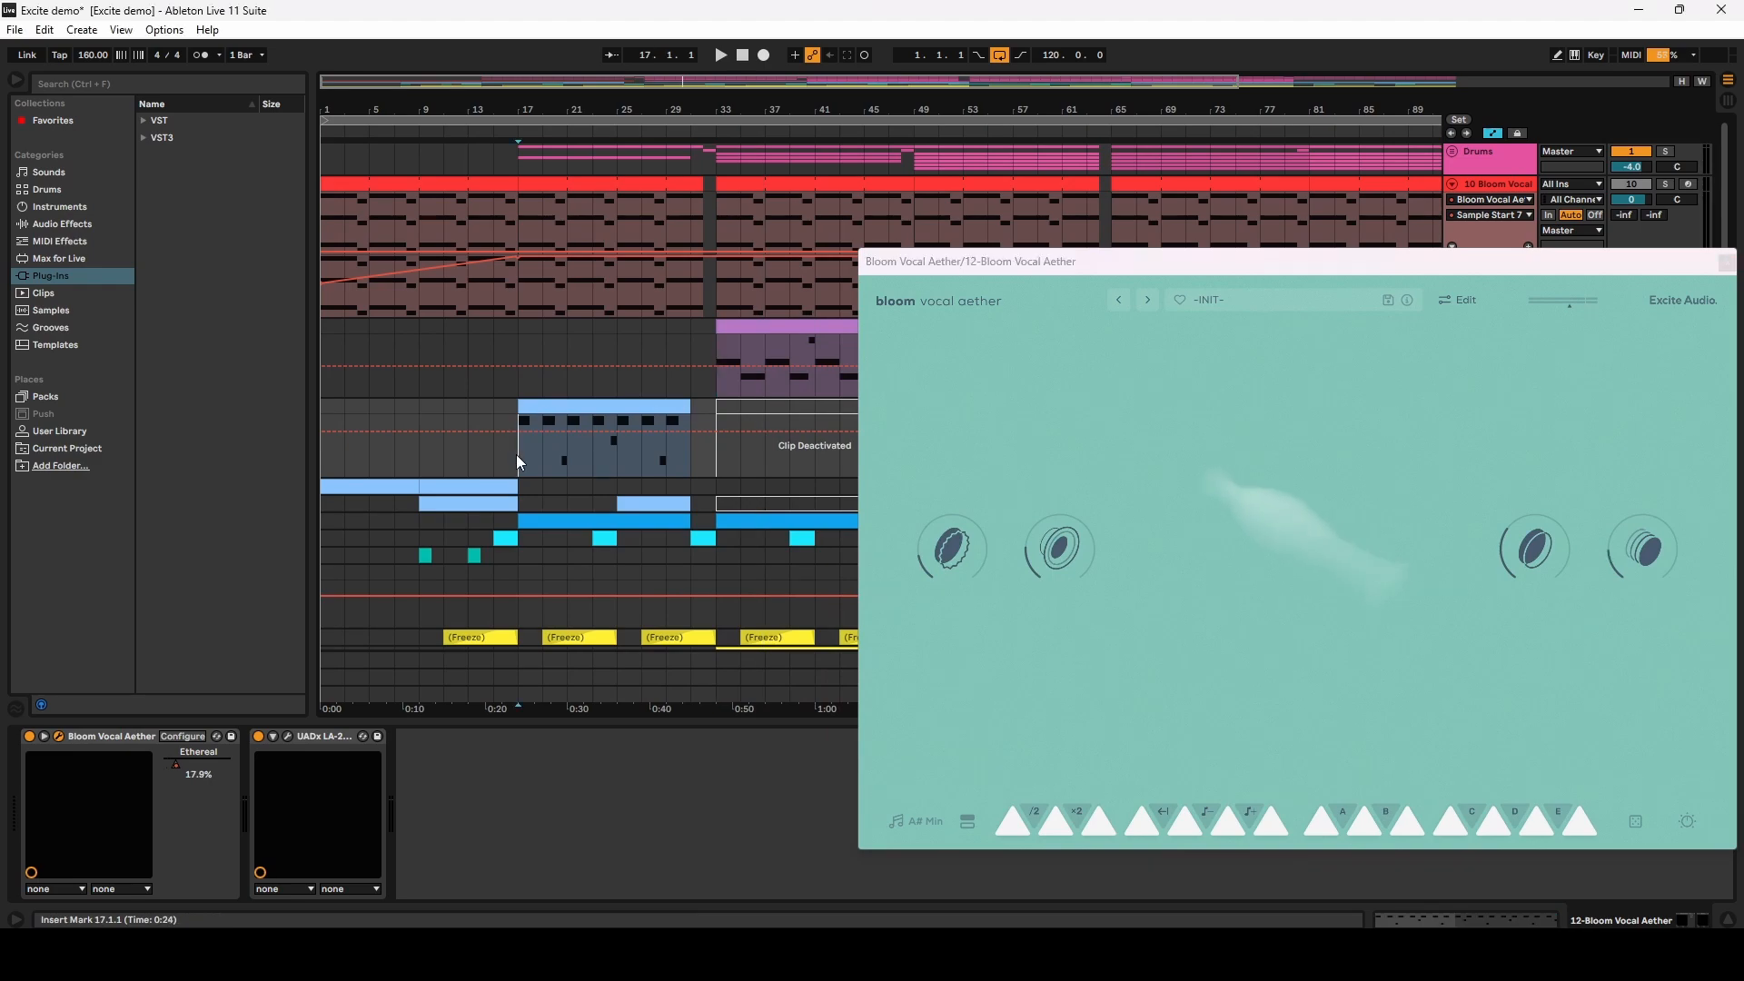
{"action": "key", "text": "space"}
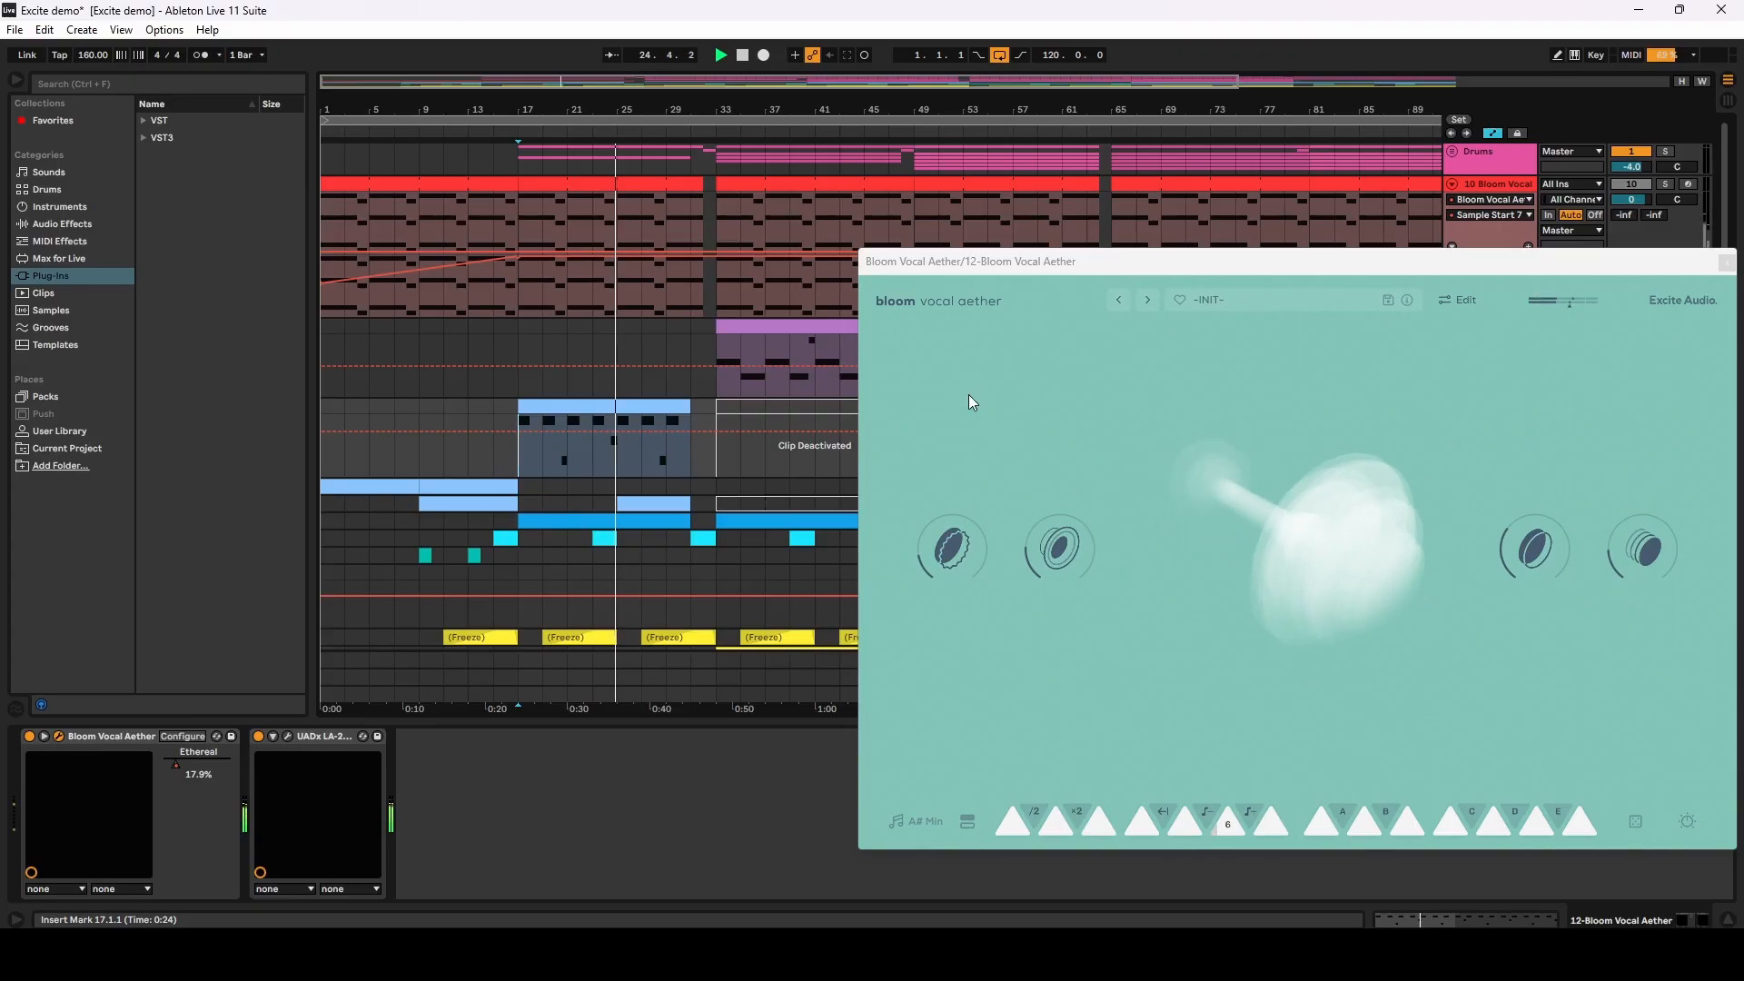
{"action": "left_click_drag", "start_coordinate": [1120, 261], "coordinate": [625, 260]}
{"action": "left_click", "coordinate": [1233, 261]}
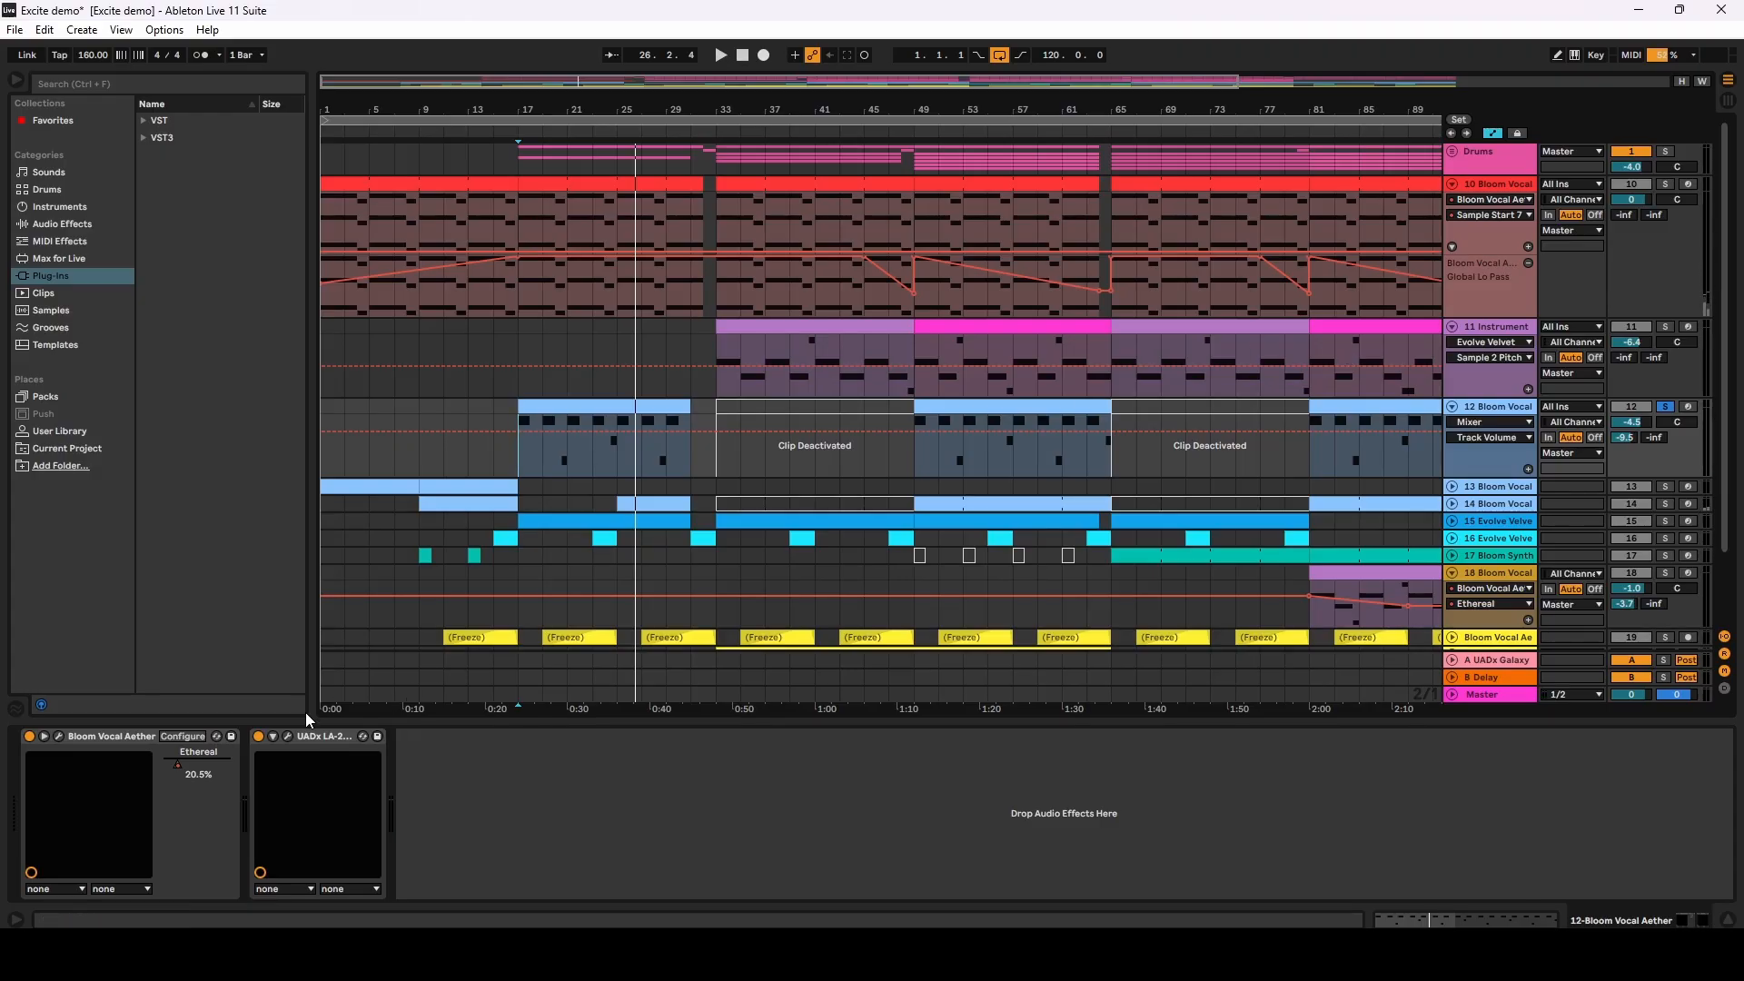
Step: View the UADx LA-2A compressor on track 12 and the UADx Galaxy Tape Echo on return A, closing each window
{"action": "left_click", "coordinate": [289, 735]}
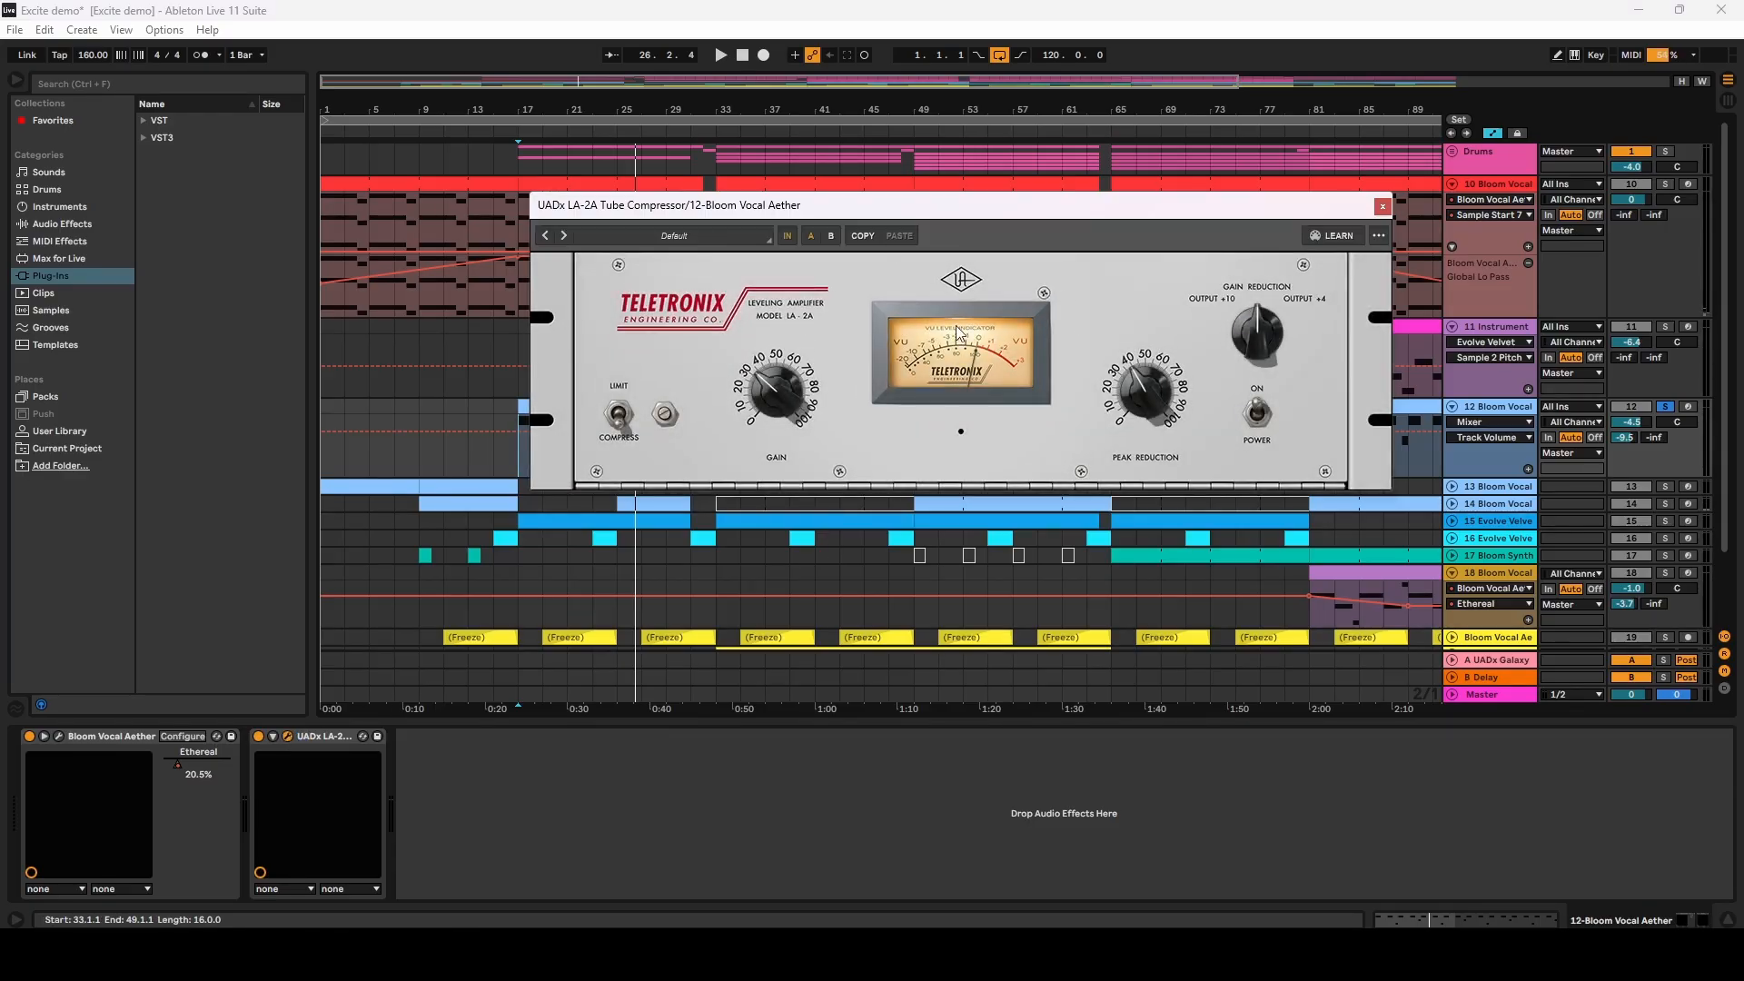
{"action": "left_click", "coordinate": [1382, 207]}
{"action": "left_click", "coordinate": [1490, 660]}
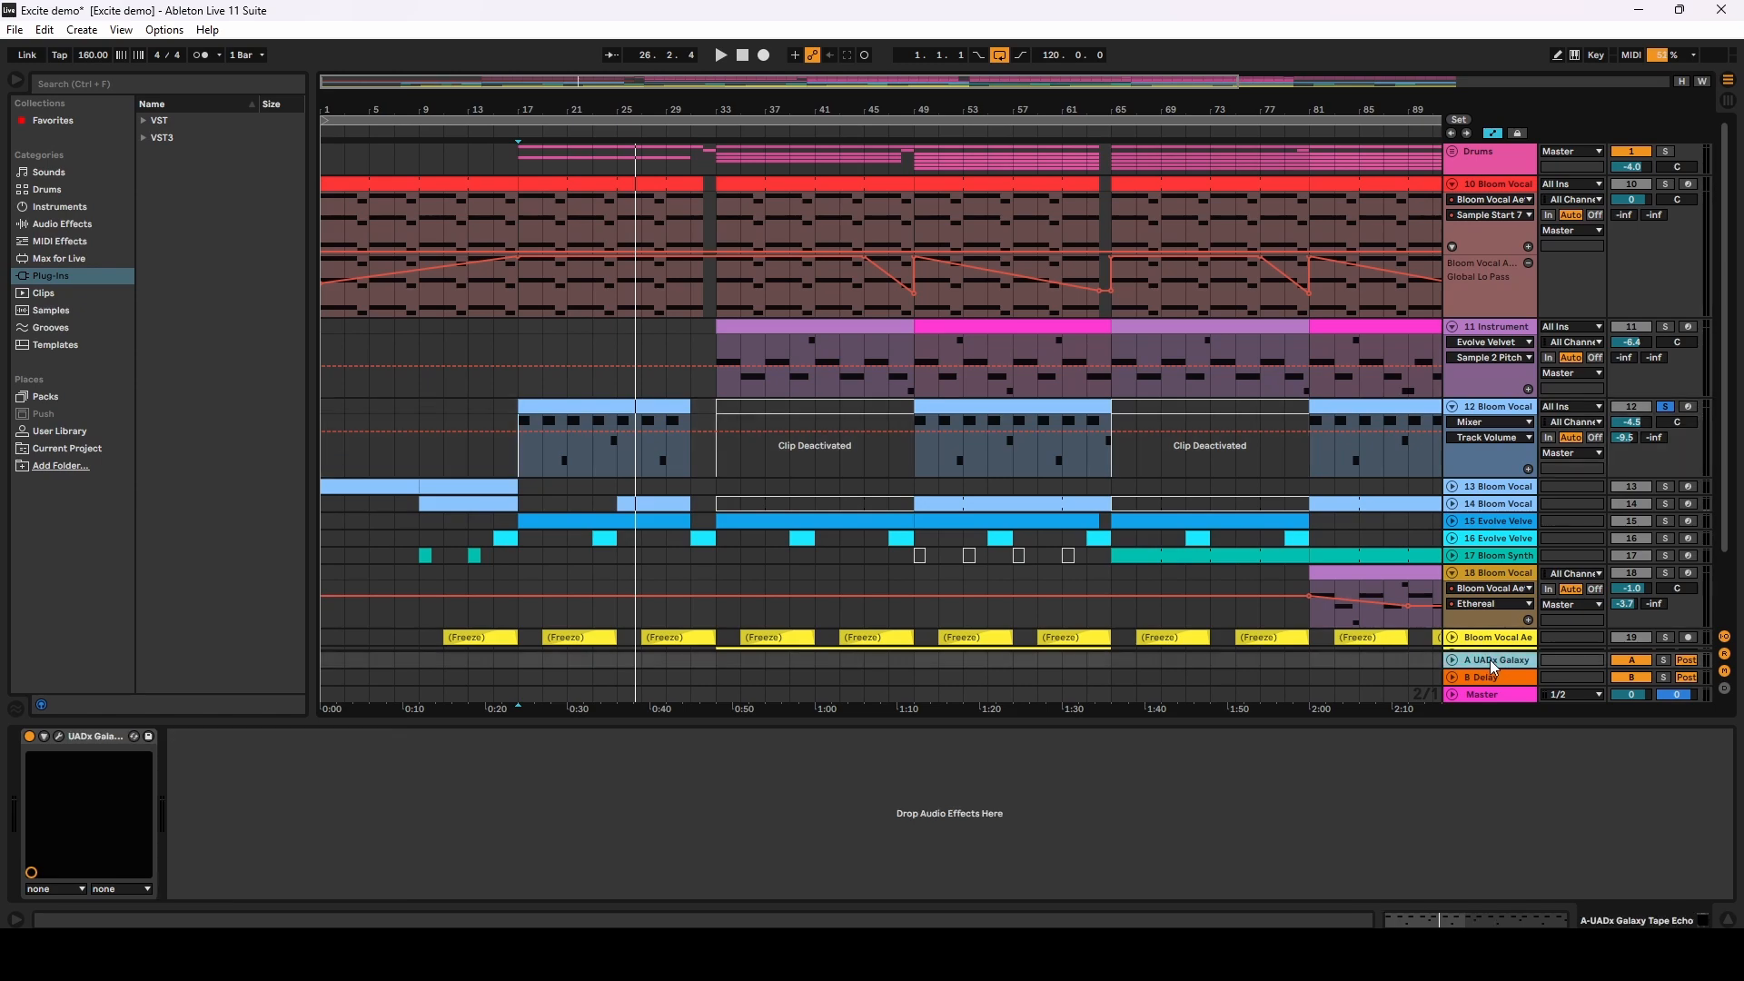
{"action": "left_click", "coordinate": [58, 737]}
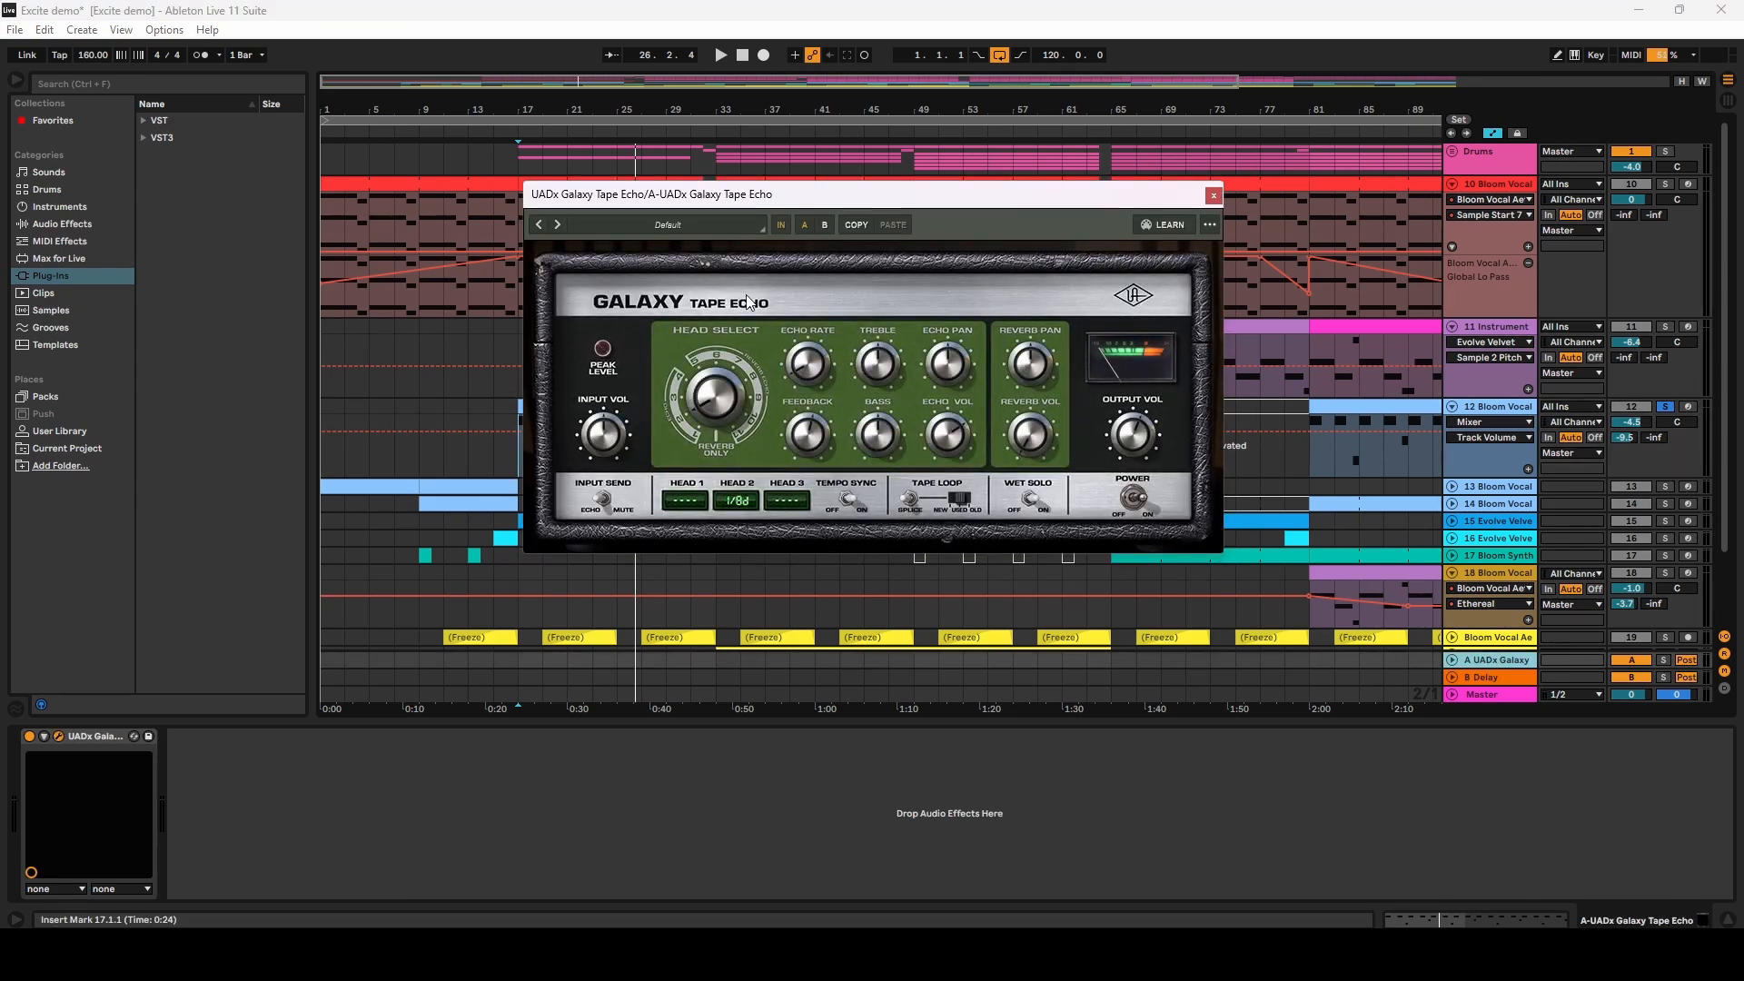
{"action": "left_click", "coordinate": [1213, 195]}
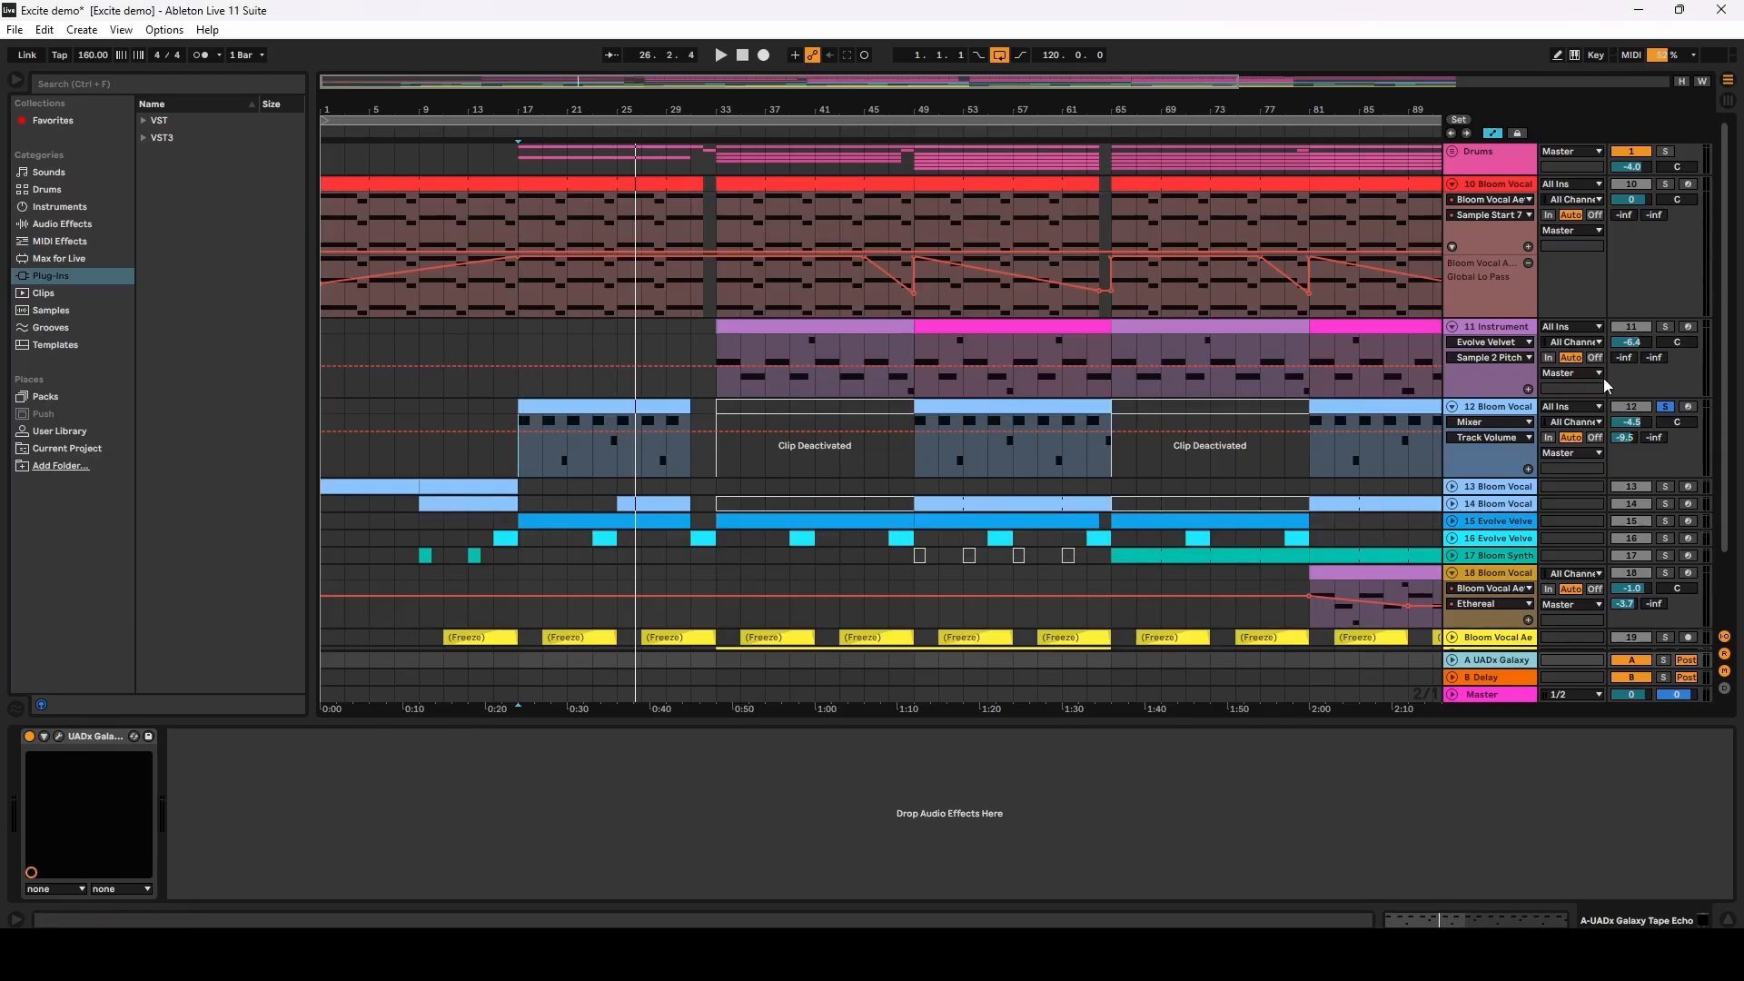
Step: Take track 12 out of solo and play the full mix from bar 17 with the whole arrangement in view
{"action": "left_click", "coordinate": [1672, 407]}
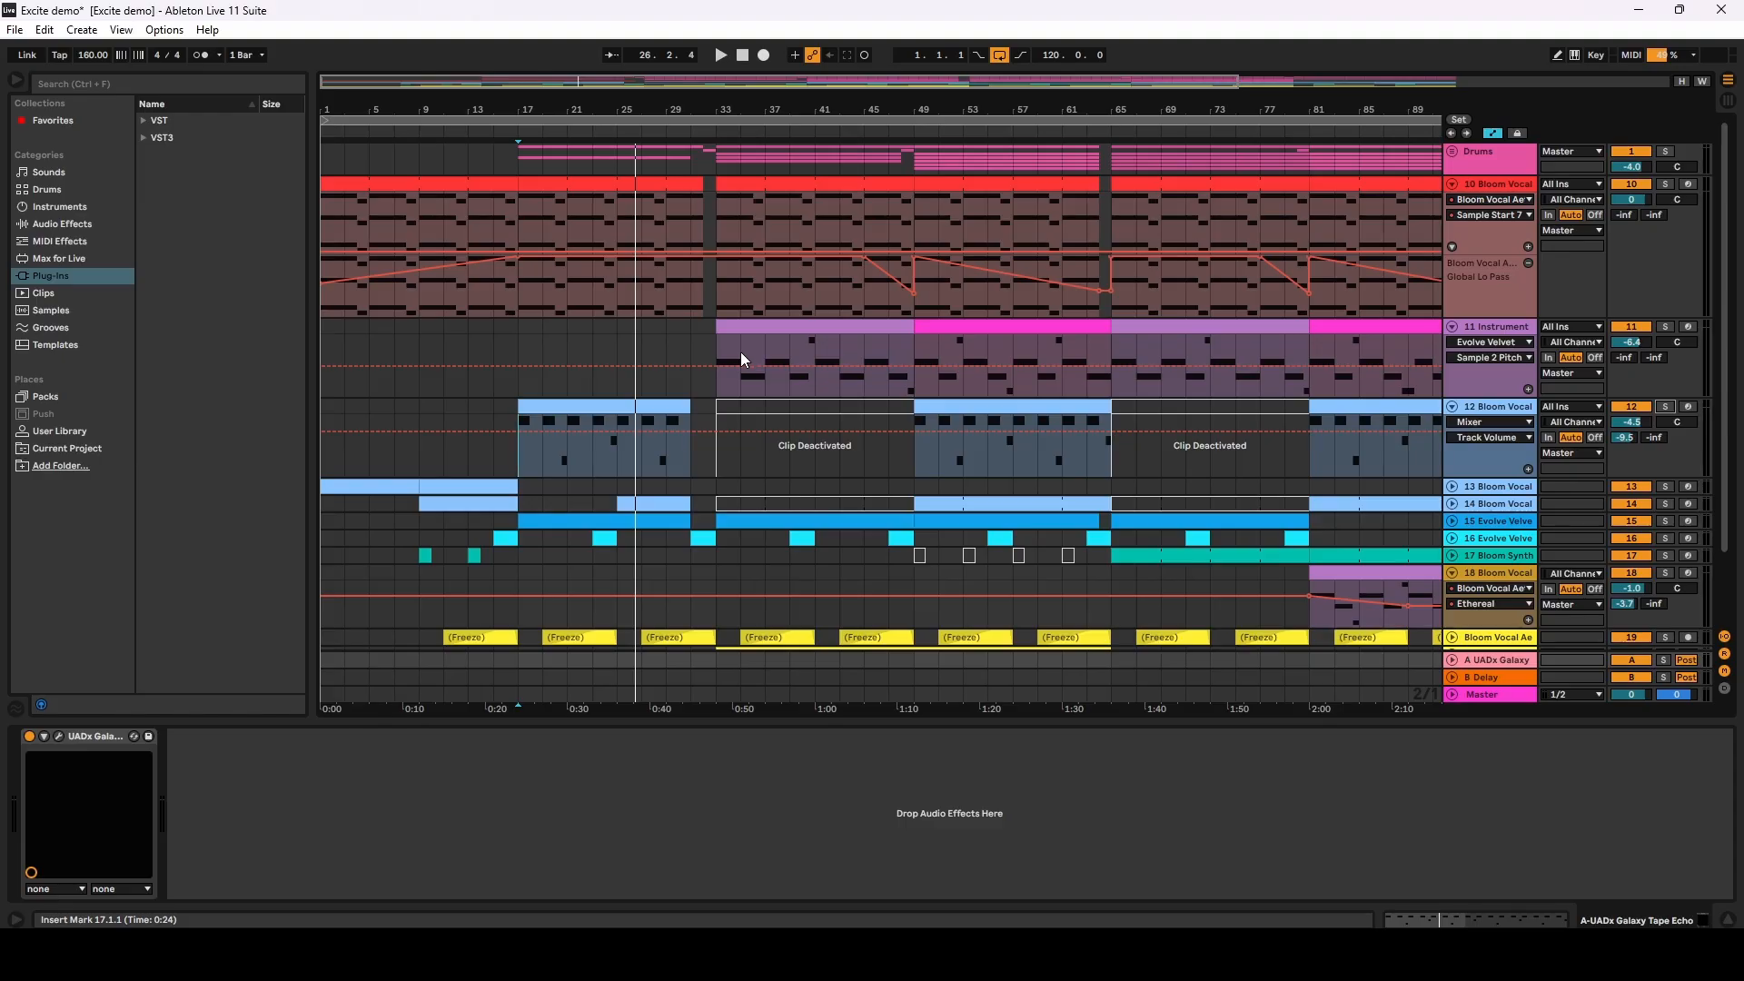
{"action": "left_click", "coordinate": [527, 465]}
{"action": "key", "text": "space"}
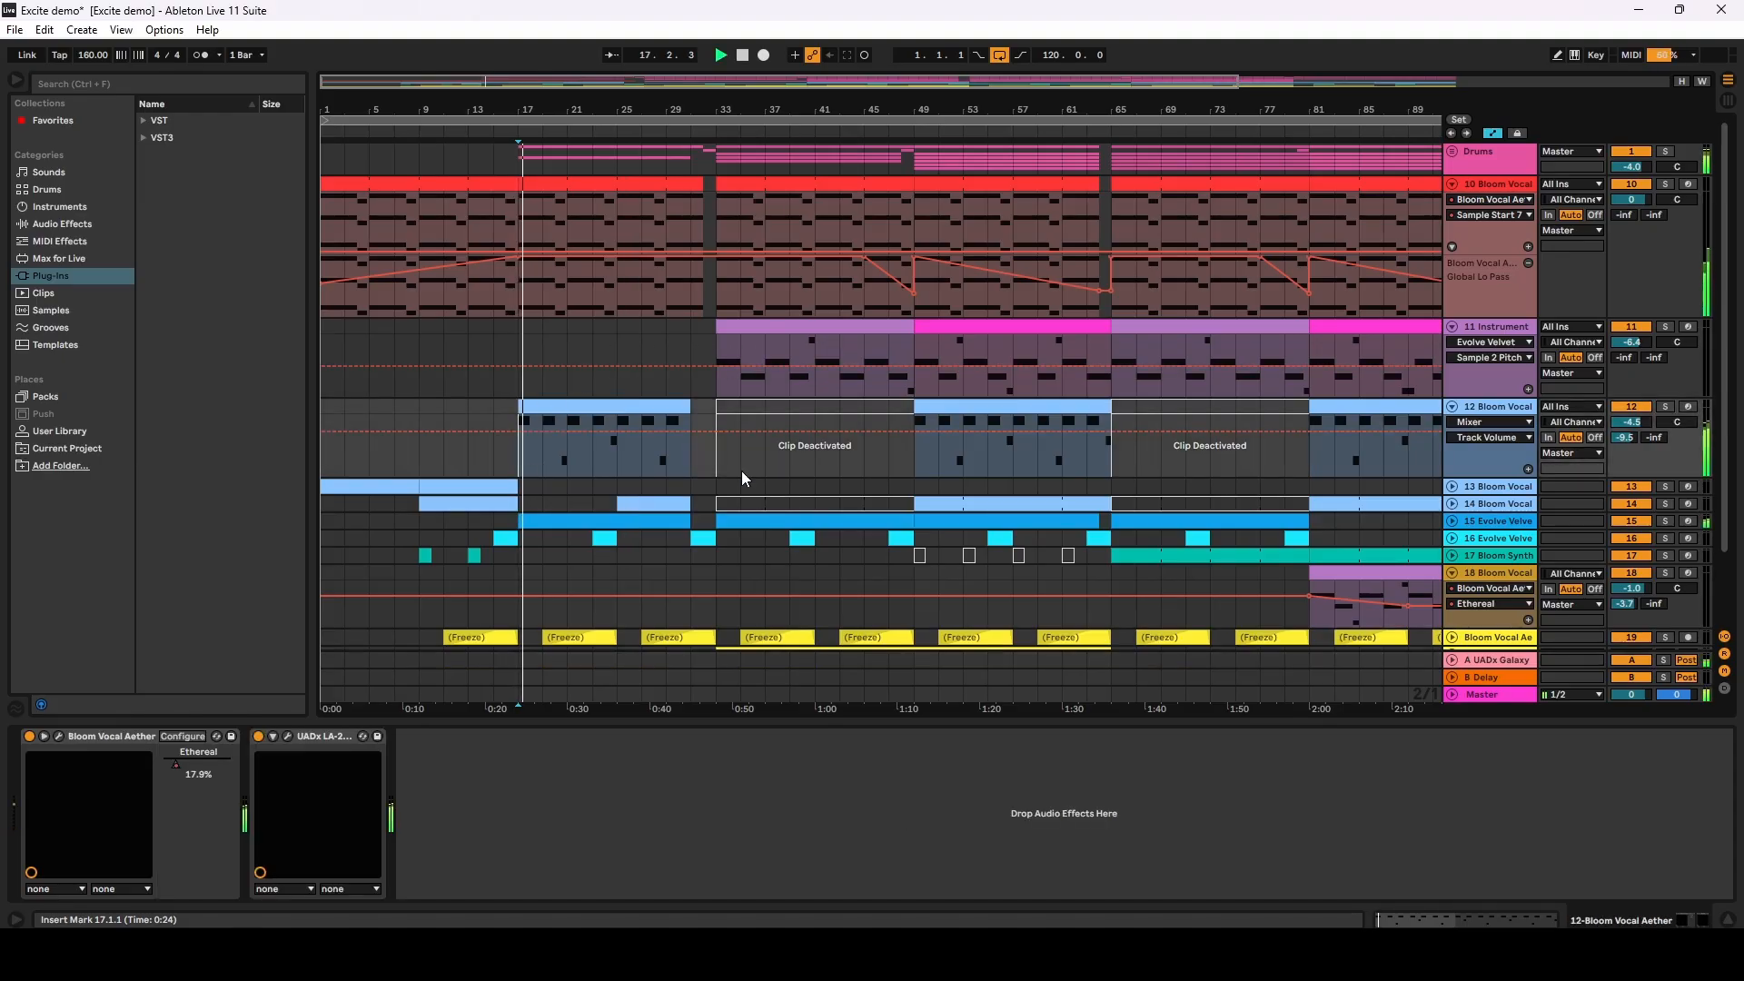
{"action": "scroll", "coordinate": [768, 478], "scroll_direction": "down", "scroll_amount": 3}
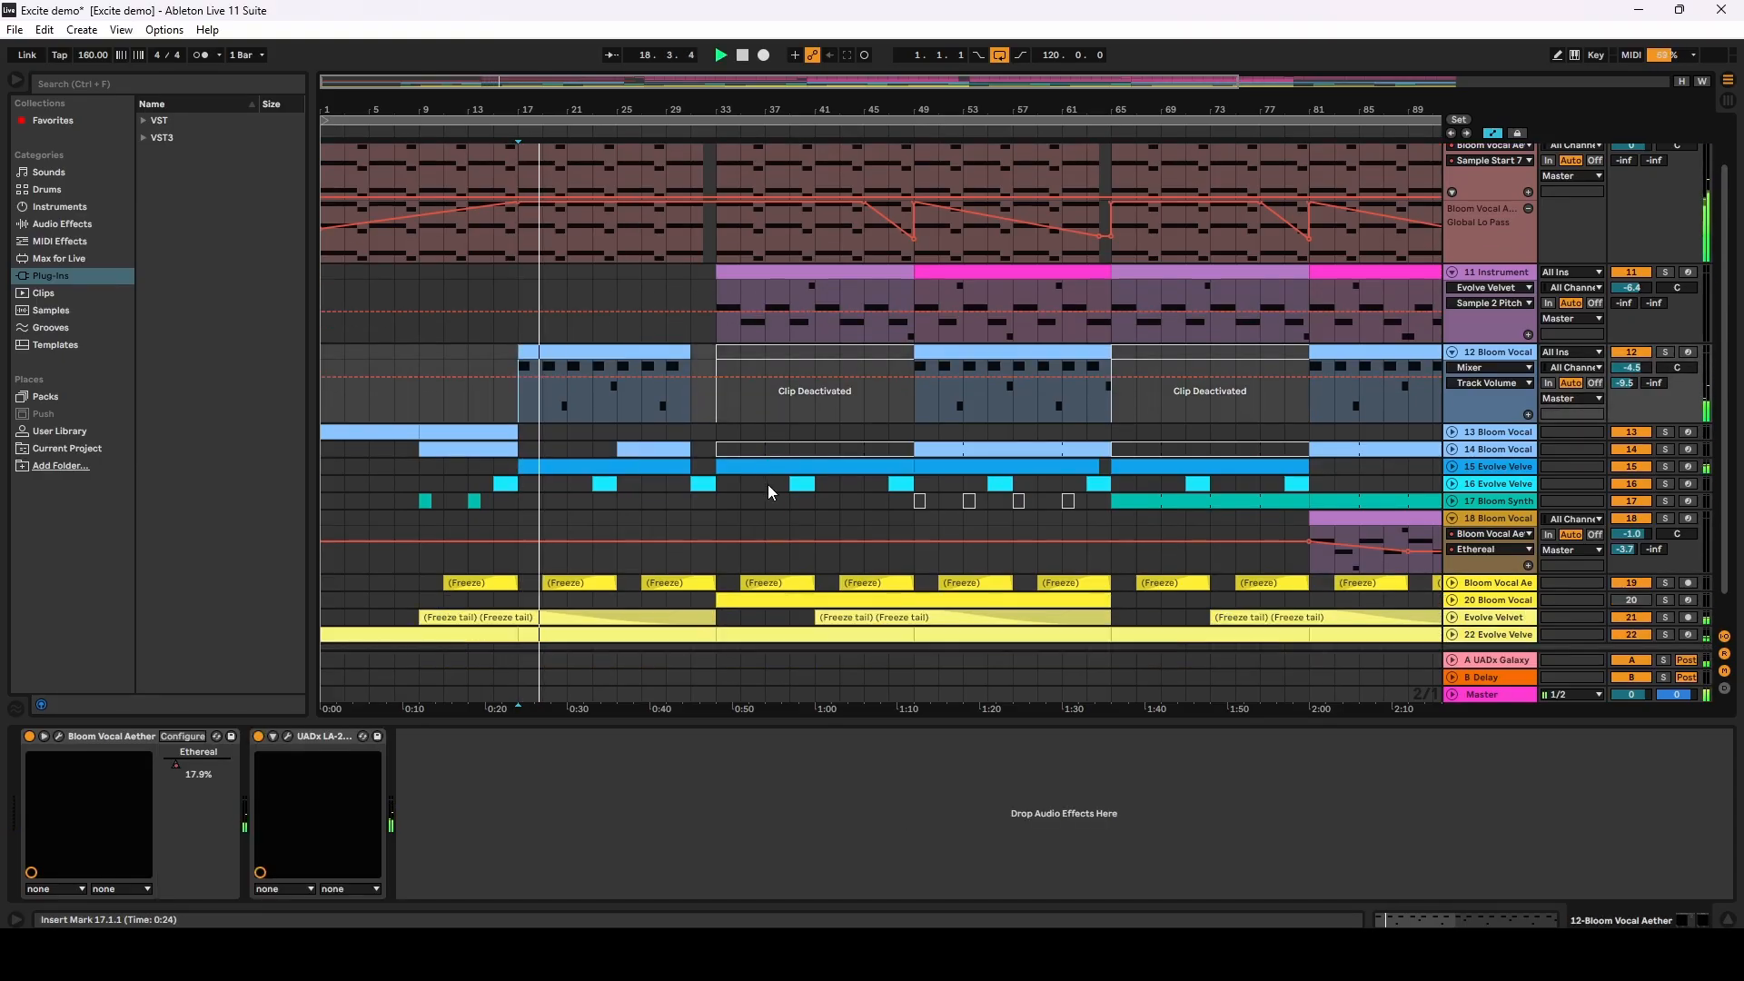
{"action": "scroll", "coordinate": [767, 484], "scroll_direction": "down", "scroll_amount": 2, "text": "ctrl"}
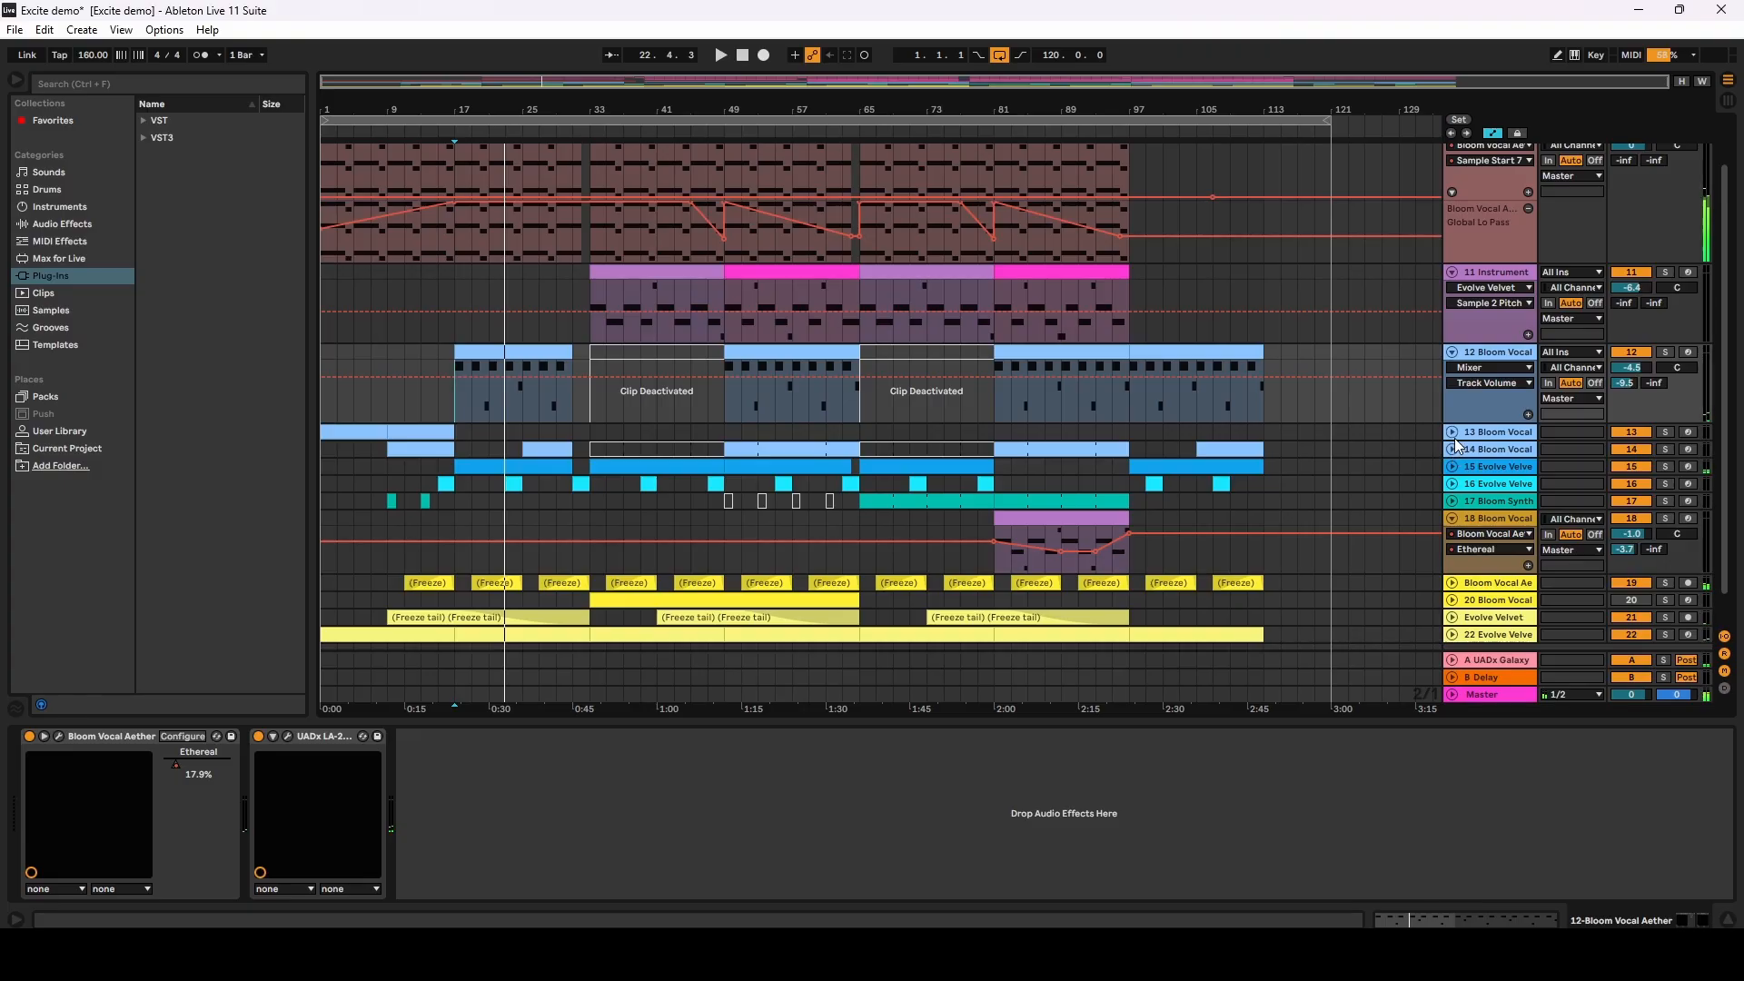
Step: Unfold track 13 to show its clips and devices, and solo the track
{"action": "left_click", "coordinate": [1454, 440]}
{"action": "left_click", "coordinate": [1452, 432]}
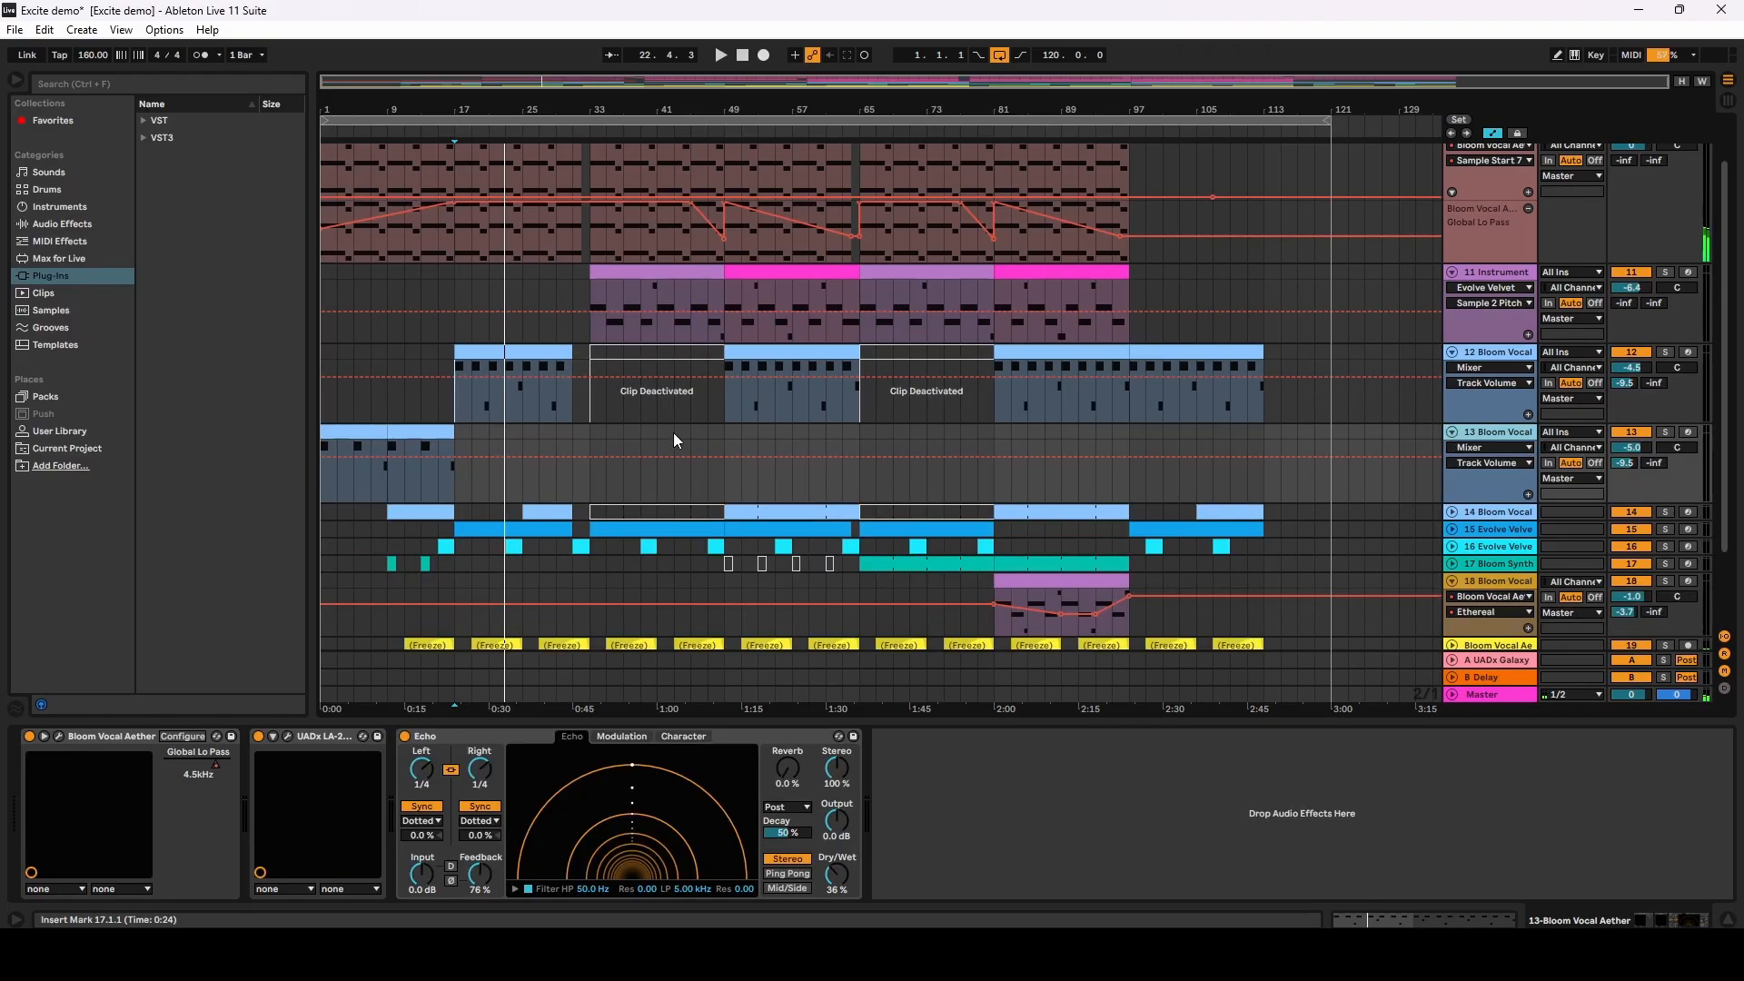
{"action": "scroll", "coordinate": [674, 441], "scroll_direction": "down", "scroll_amount": 1}
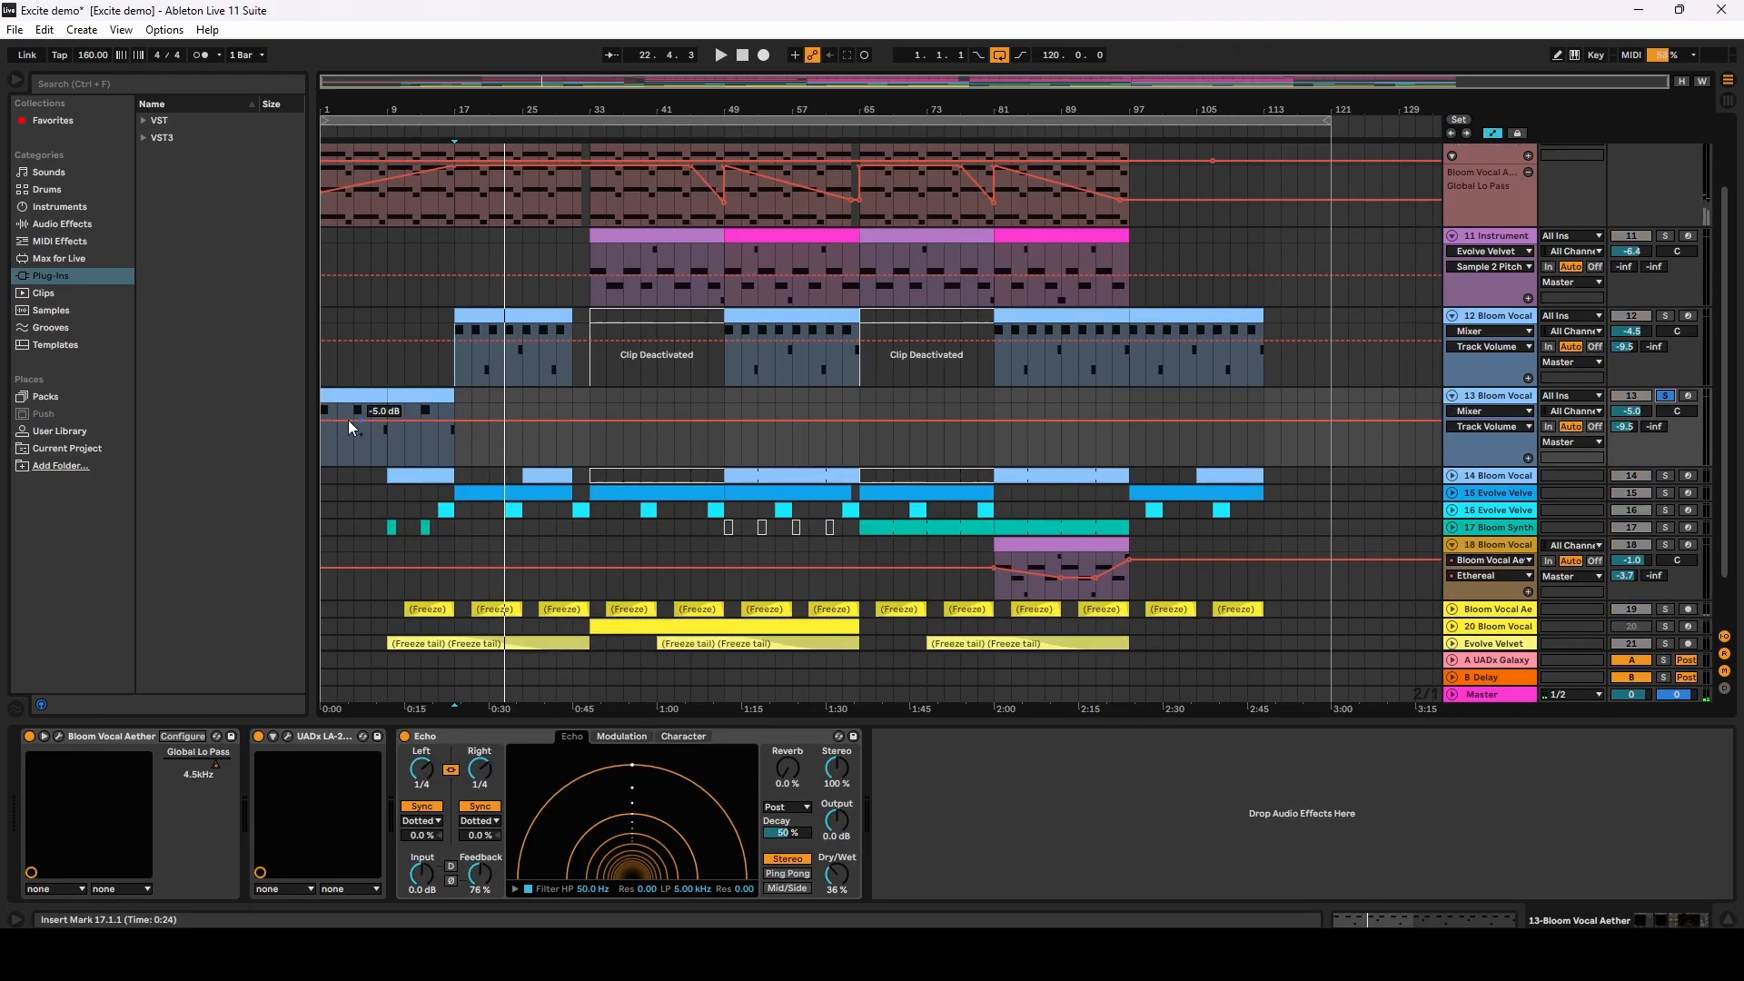
Step: Select track 13's first clip and show the Edit view of the track's Bloom Vocal Aether
{"action": "left_click", "coordinate": [337, 397]}
{"action": "key", "text": "space"}
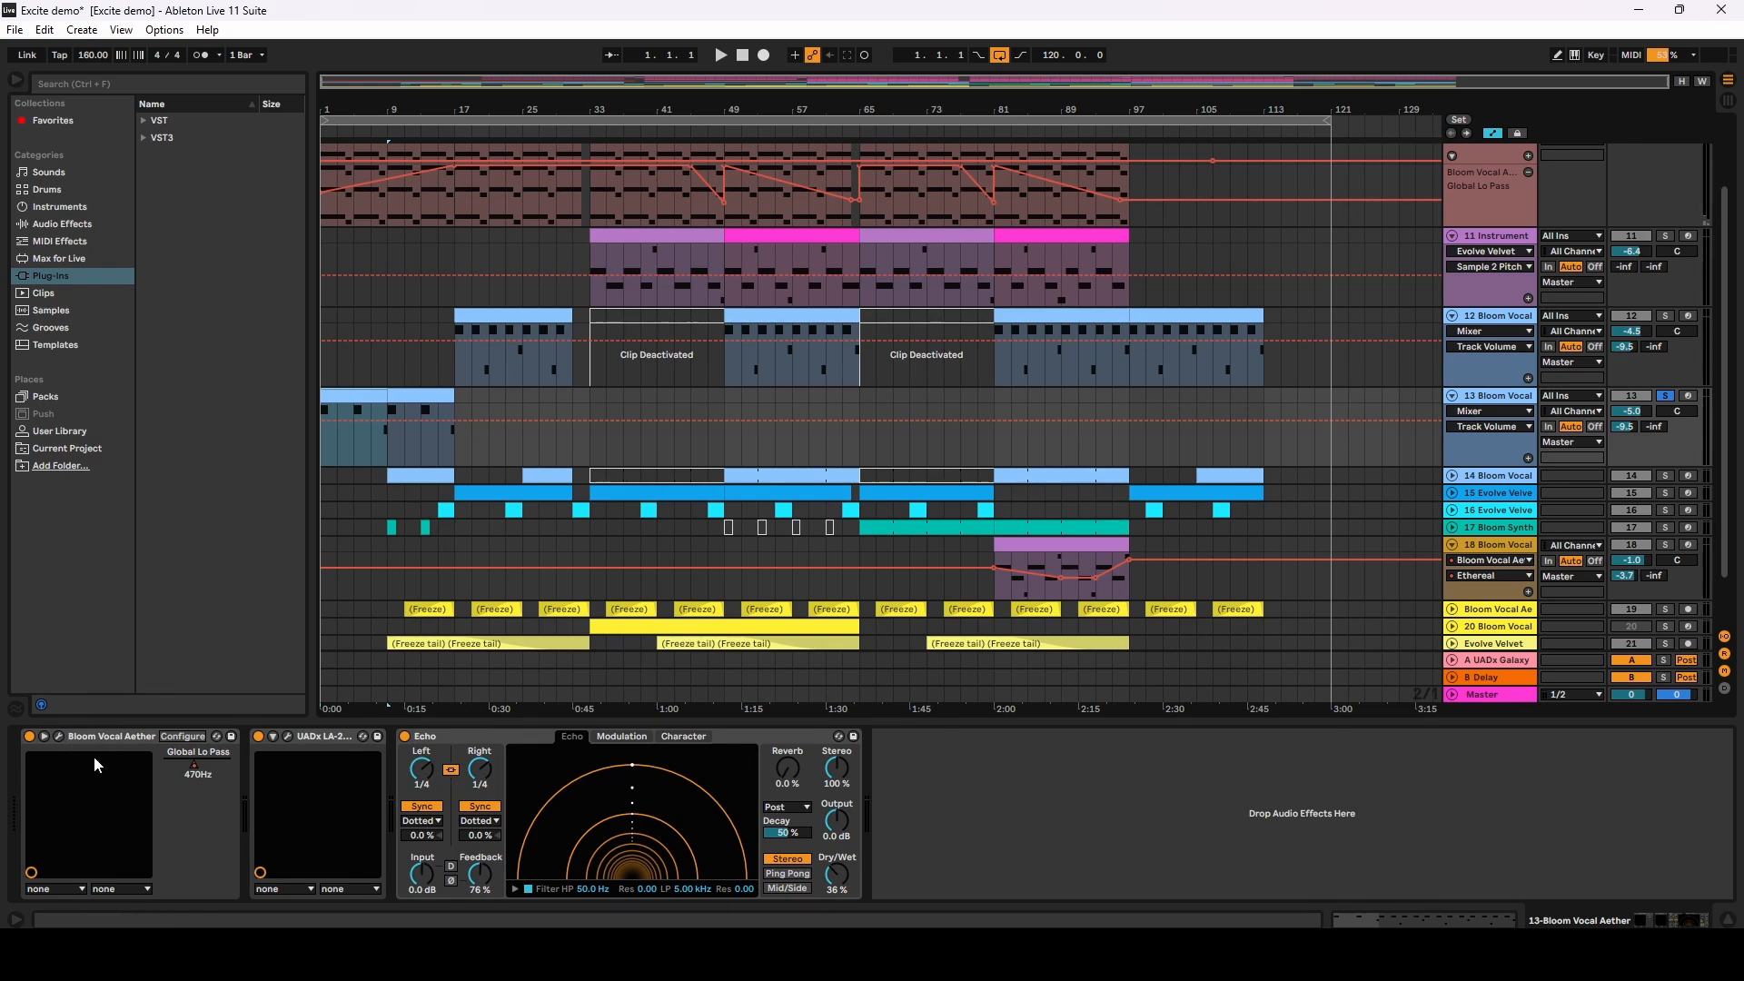
{"action": "left_click", "coordinate": [58, 736]}
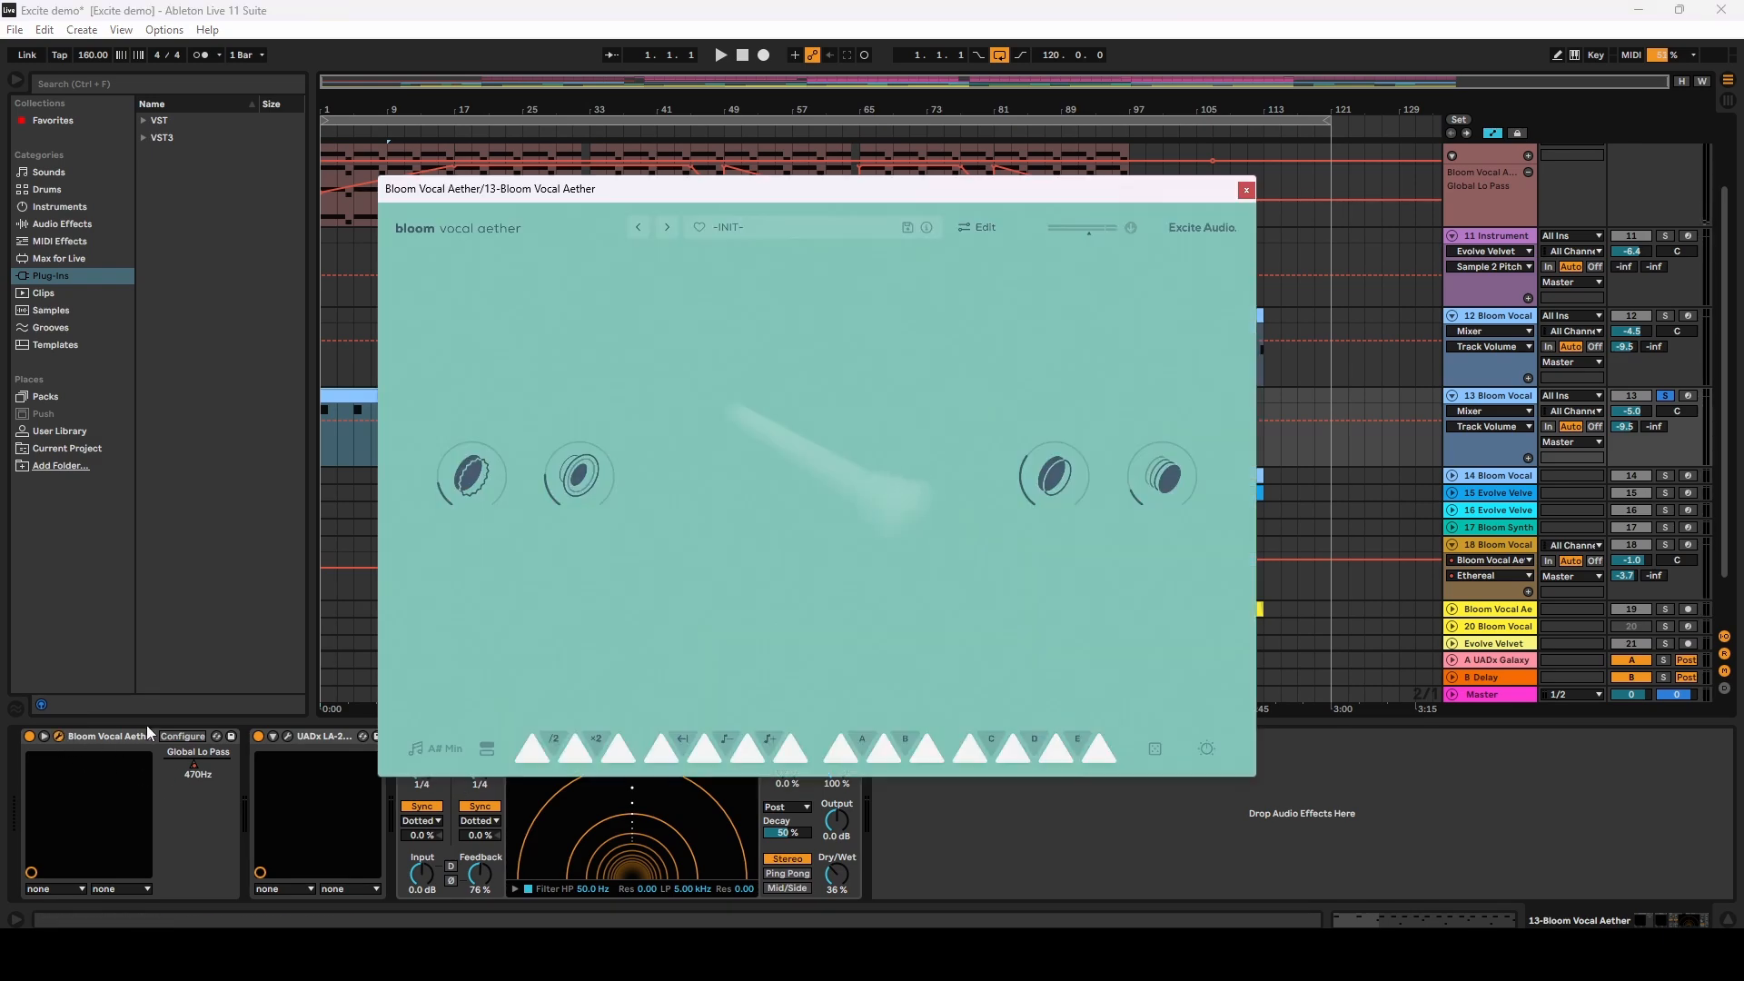
{"action": "left_click", "coordinate": [983, 224]}
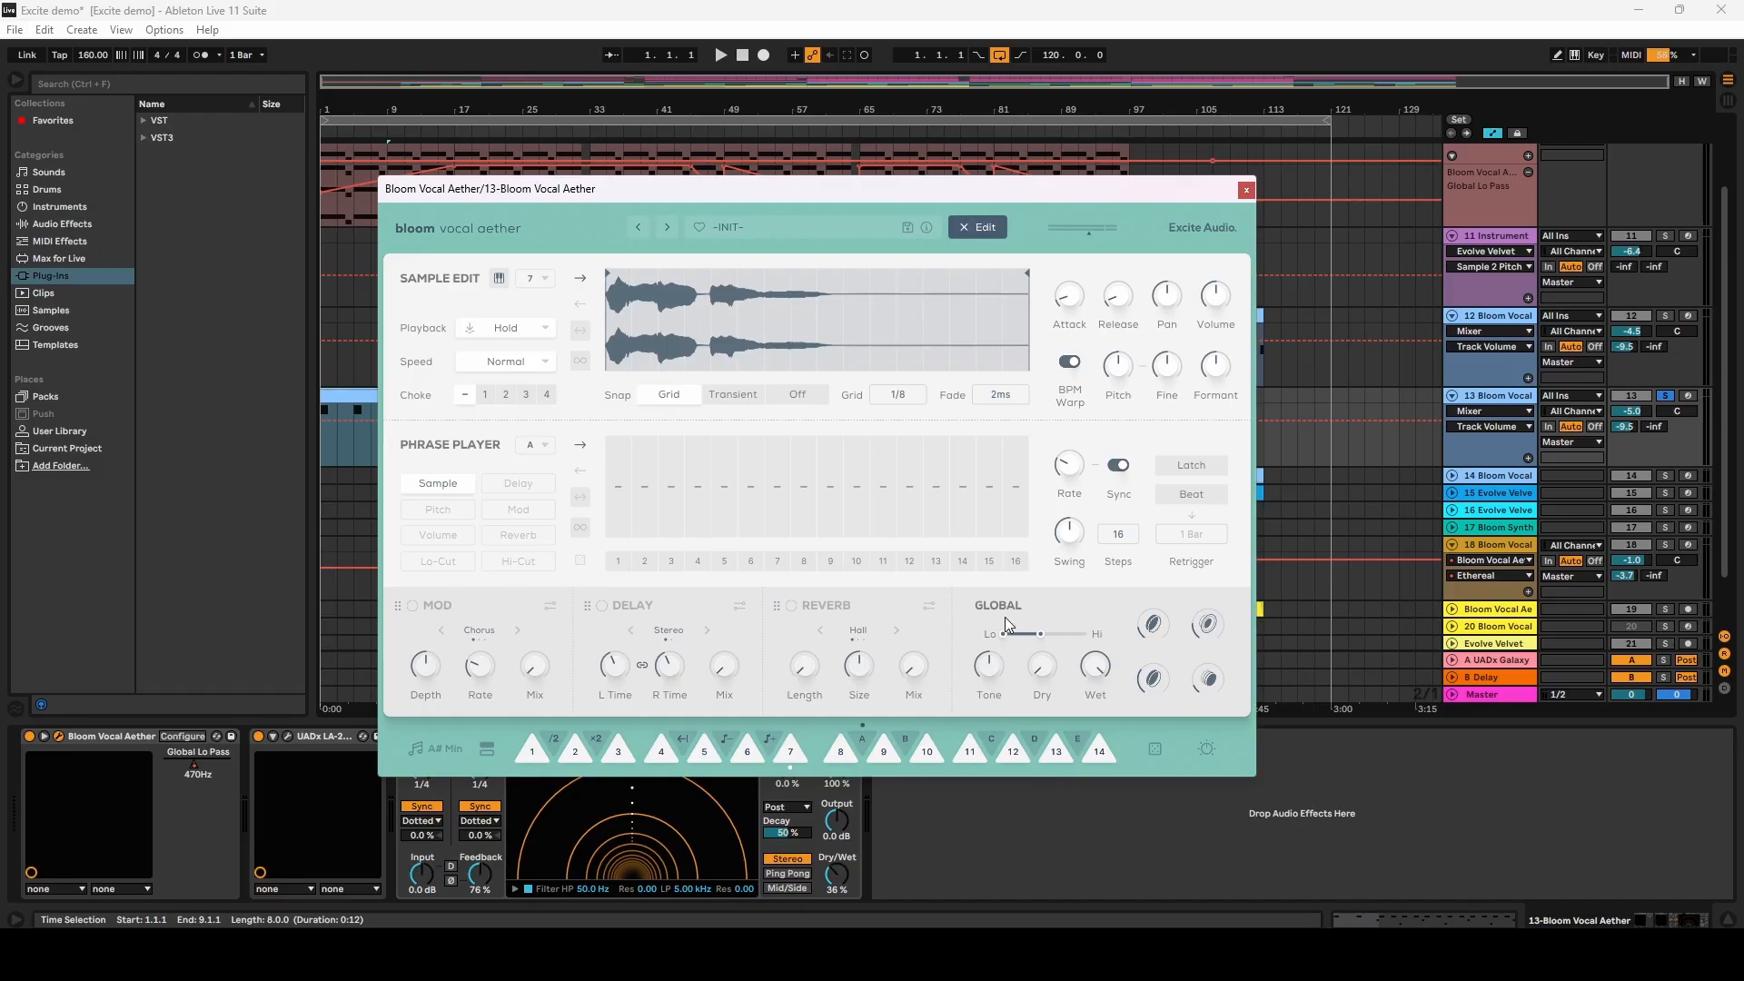
Step: Move the Bloom Vocal Aether window clear of track 13's clips, play the track from bar 1, and close the window
{"action": "left_click_drag", "start_coordinate": [804, 189], "coordinate": [1057, 290]}
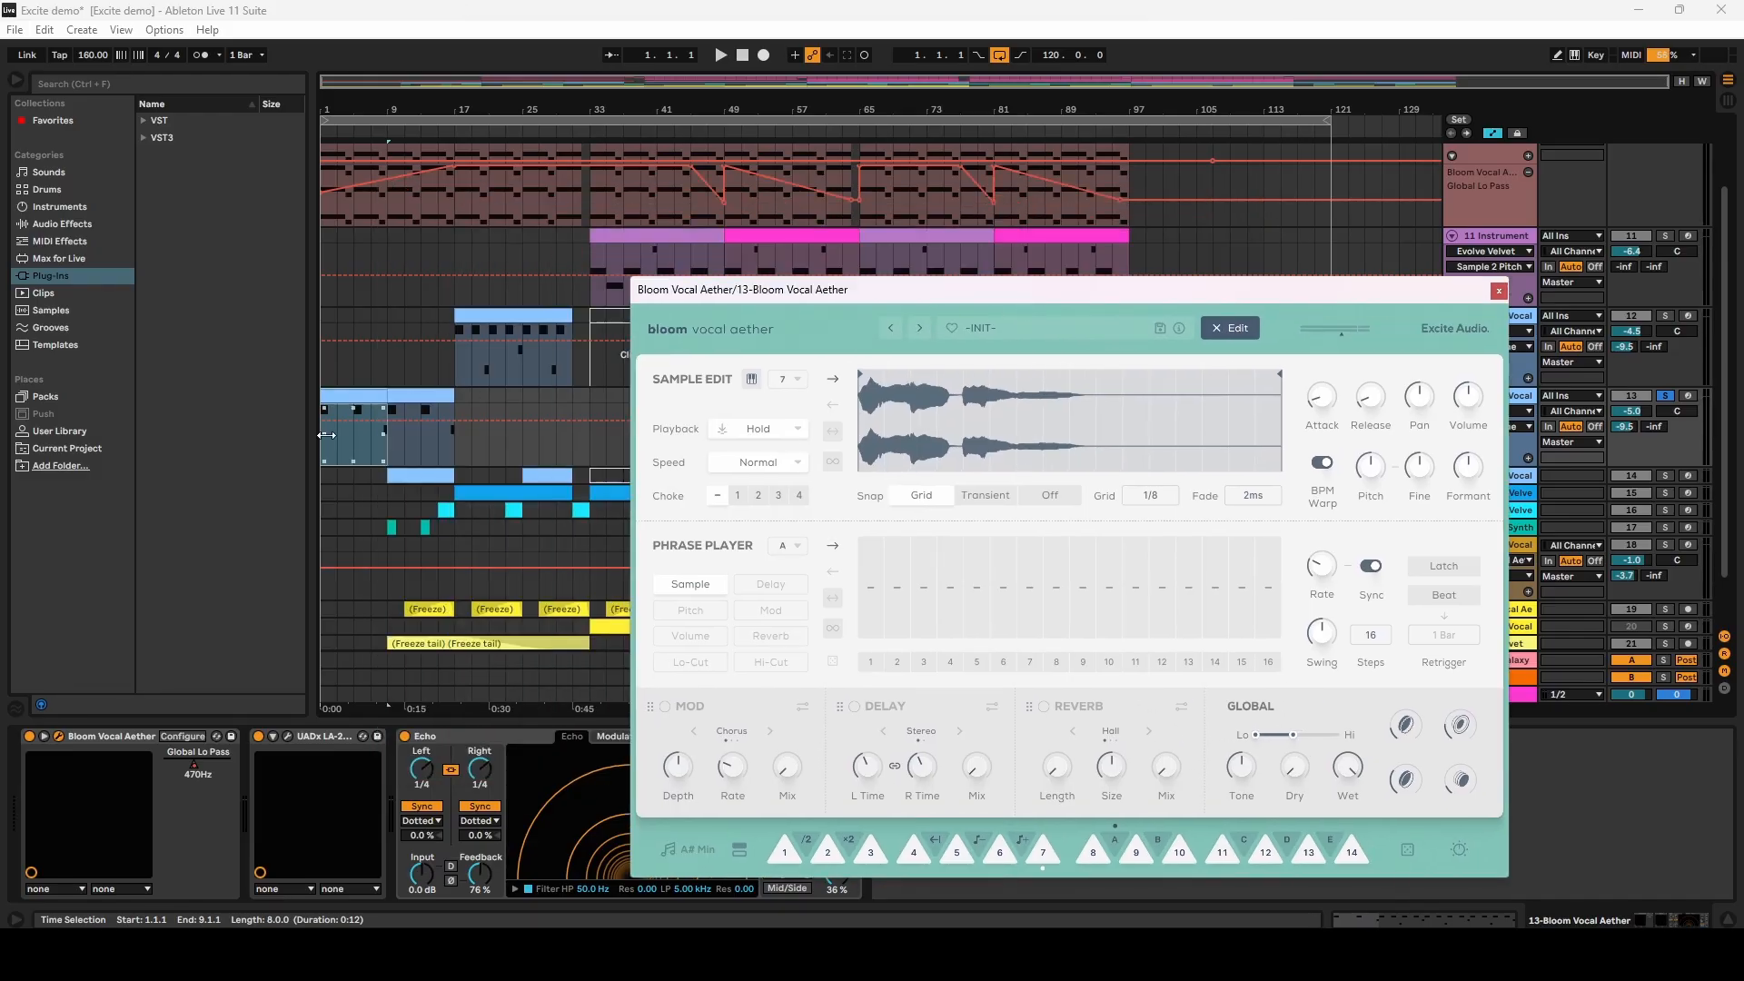
{"action": "key", "text": "space"}
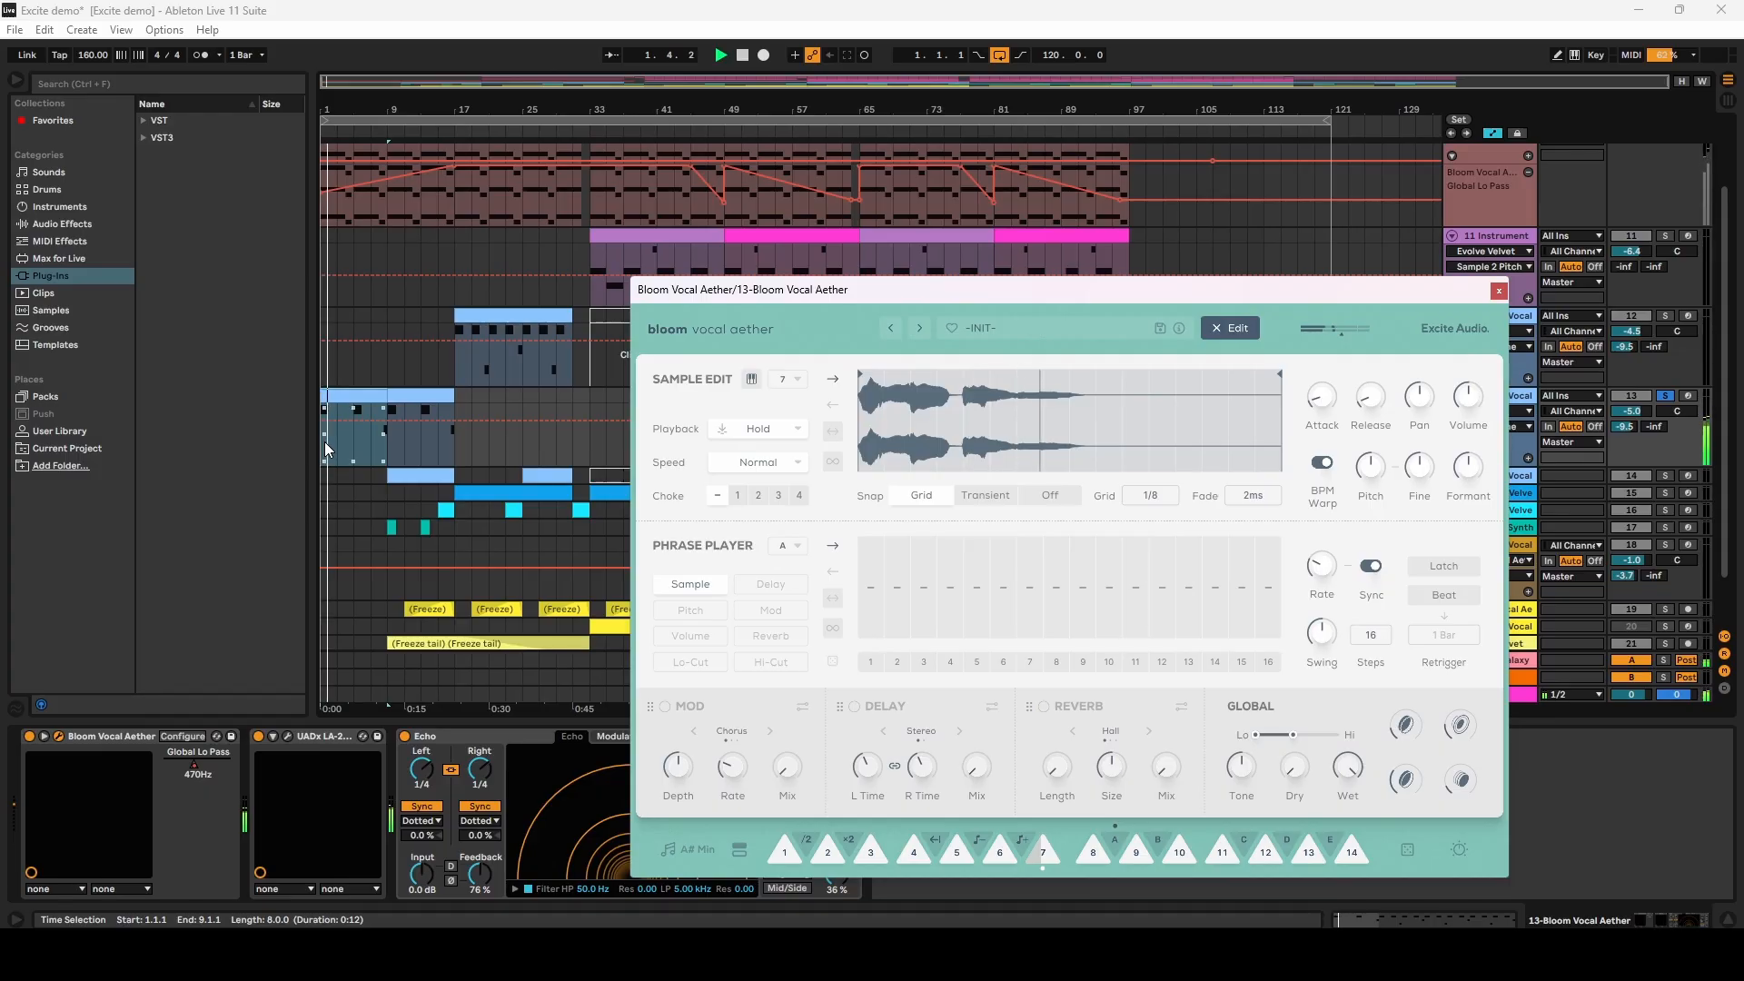
{"action": "mouse_move", "coordinate": [1294, 739]}
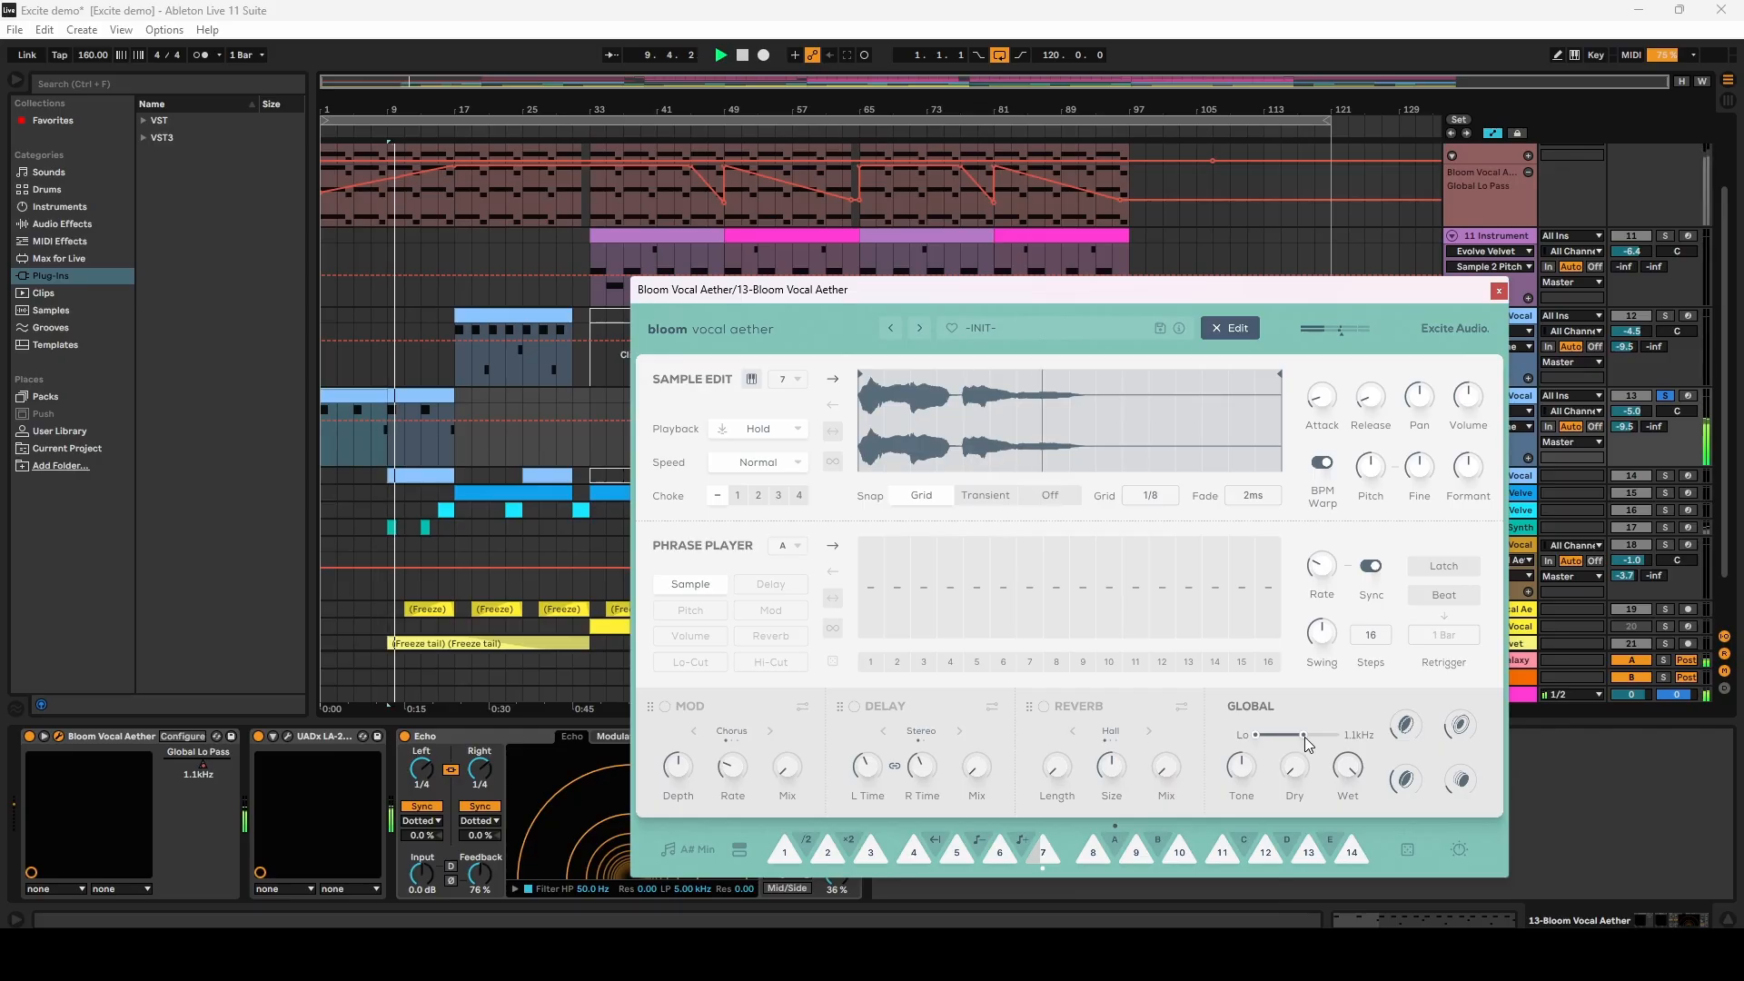
{"action": "left_click", "coordinate": [1499, 290]}
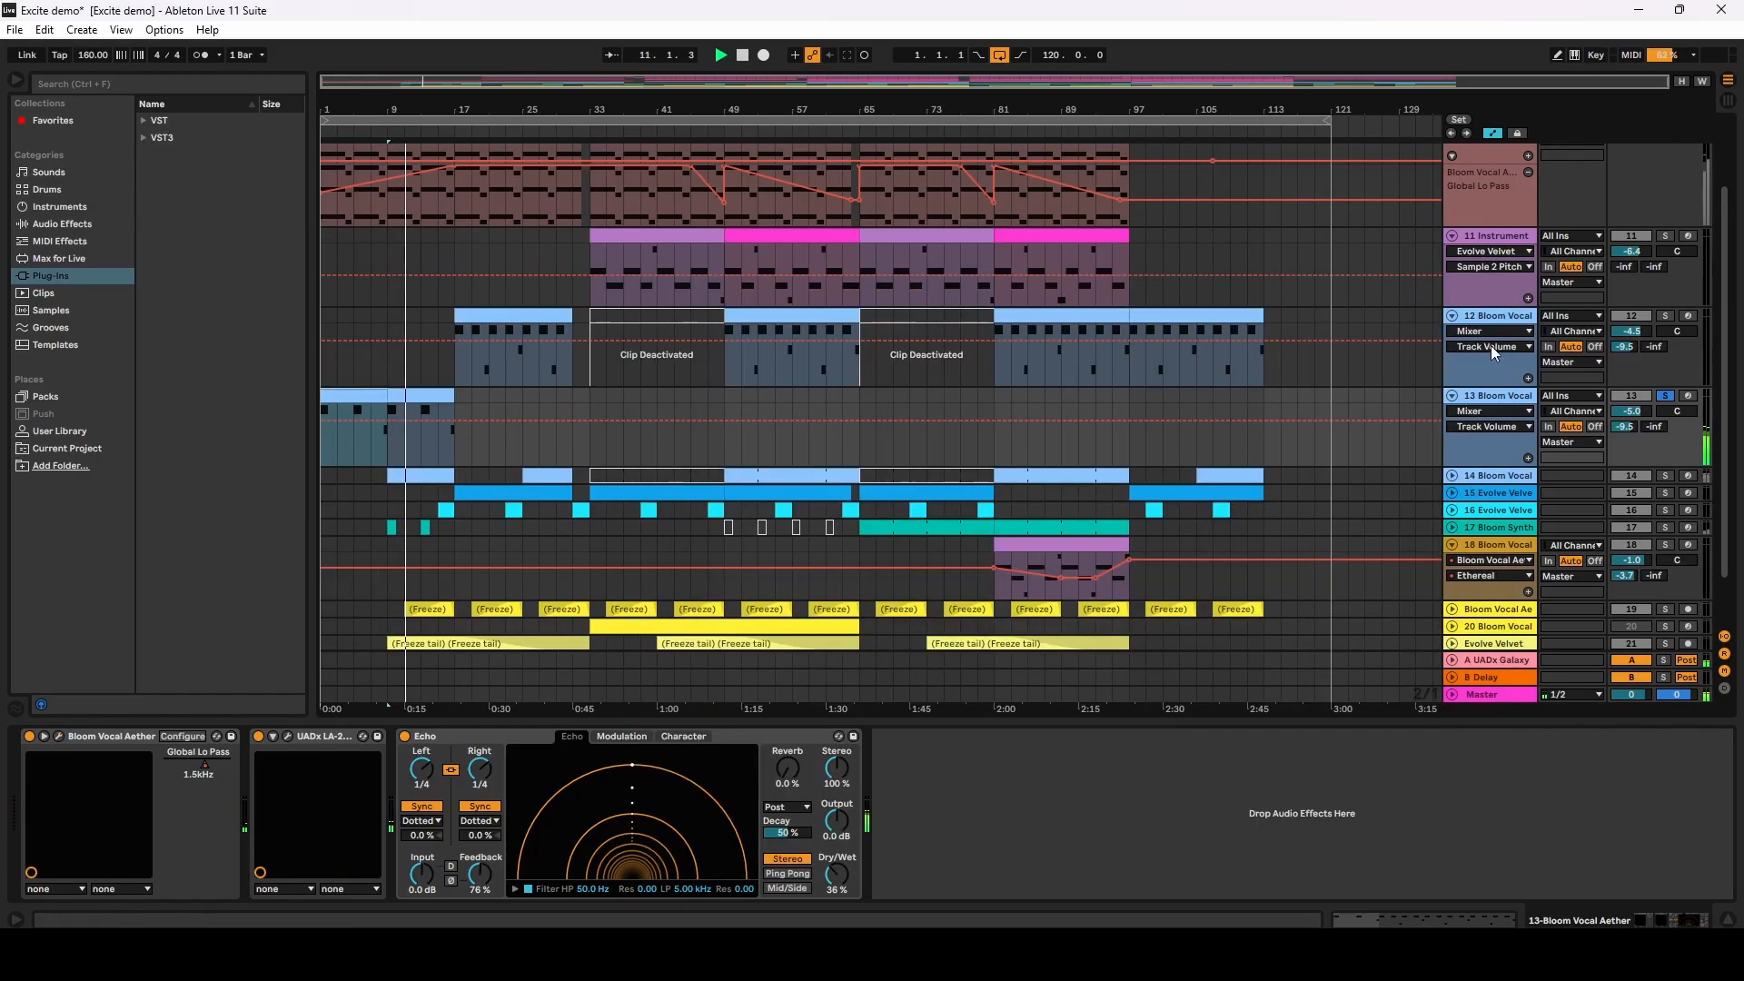
Step: Take track 13 out of solo, unfold track 14 to show its clips and devices, and solo track 14
{"action": "left_click", "coordinate": [1666, 397]}
{"action": "scroll", "coordinate": [790, 459], "scroll_direction": "down", "scroll_amount": 2}
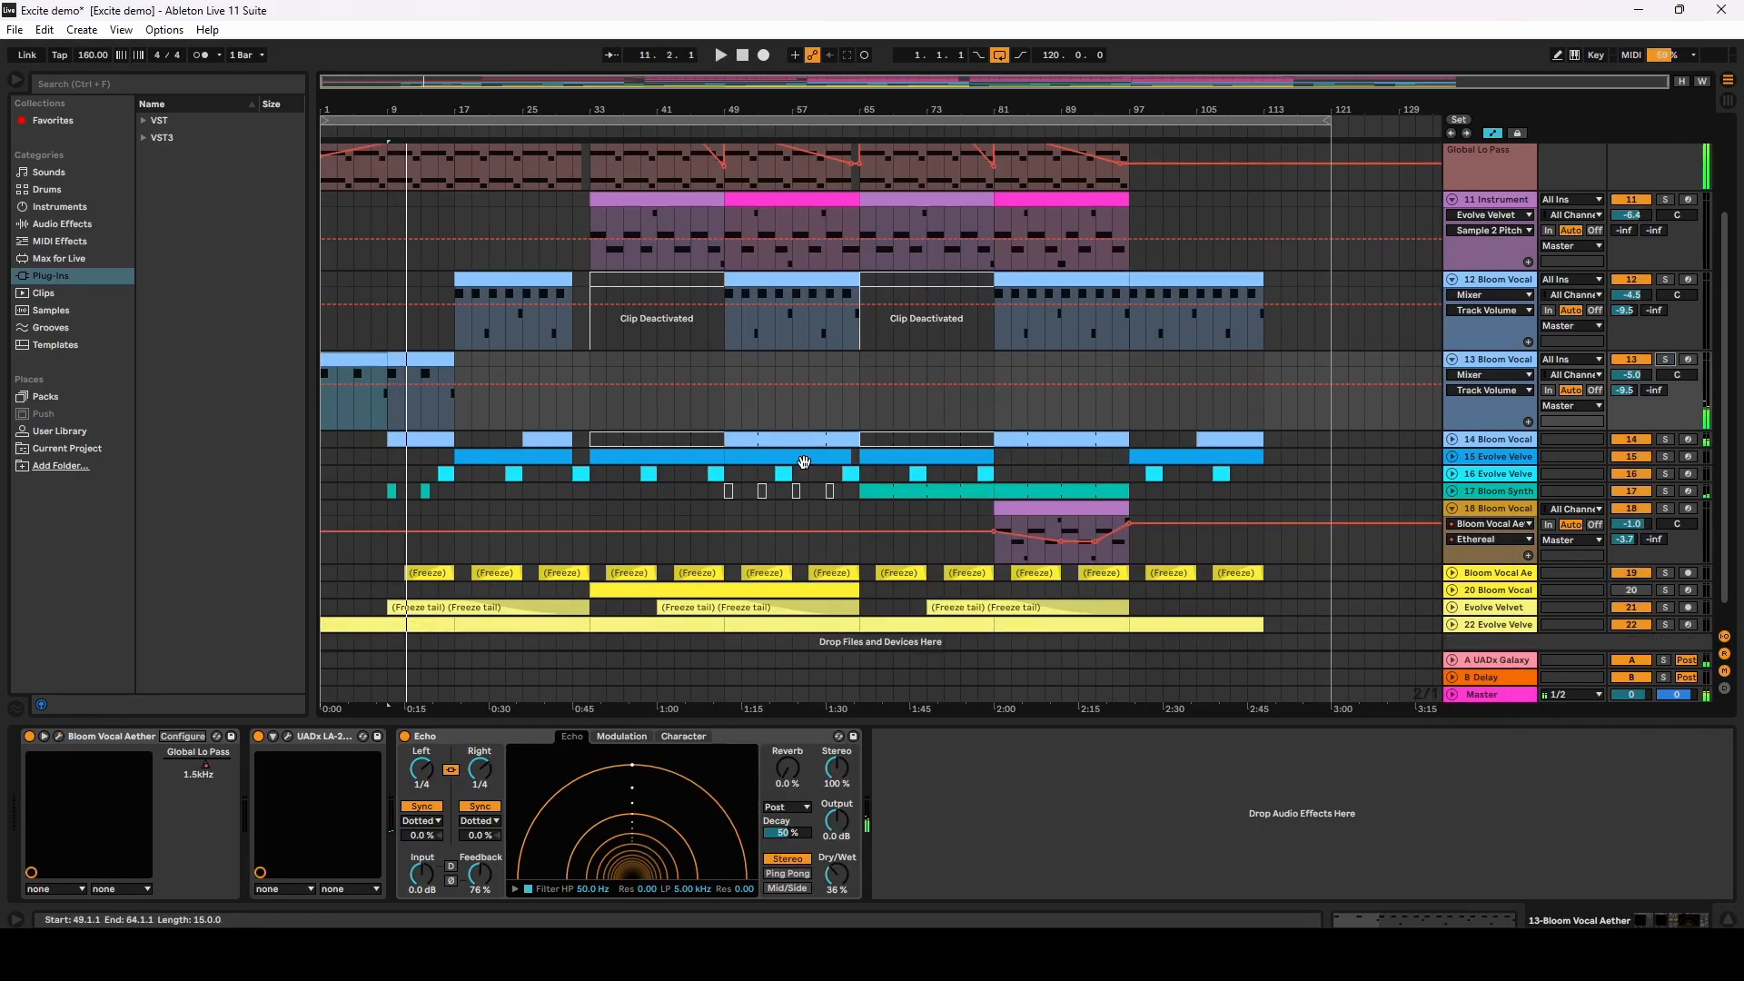
{"action": "left_click", "coordinate": [1452, 442]}
{"action": "left_click", "coordinate": [390, 496]}
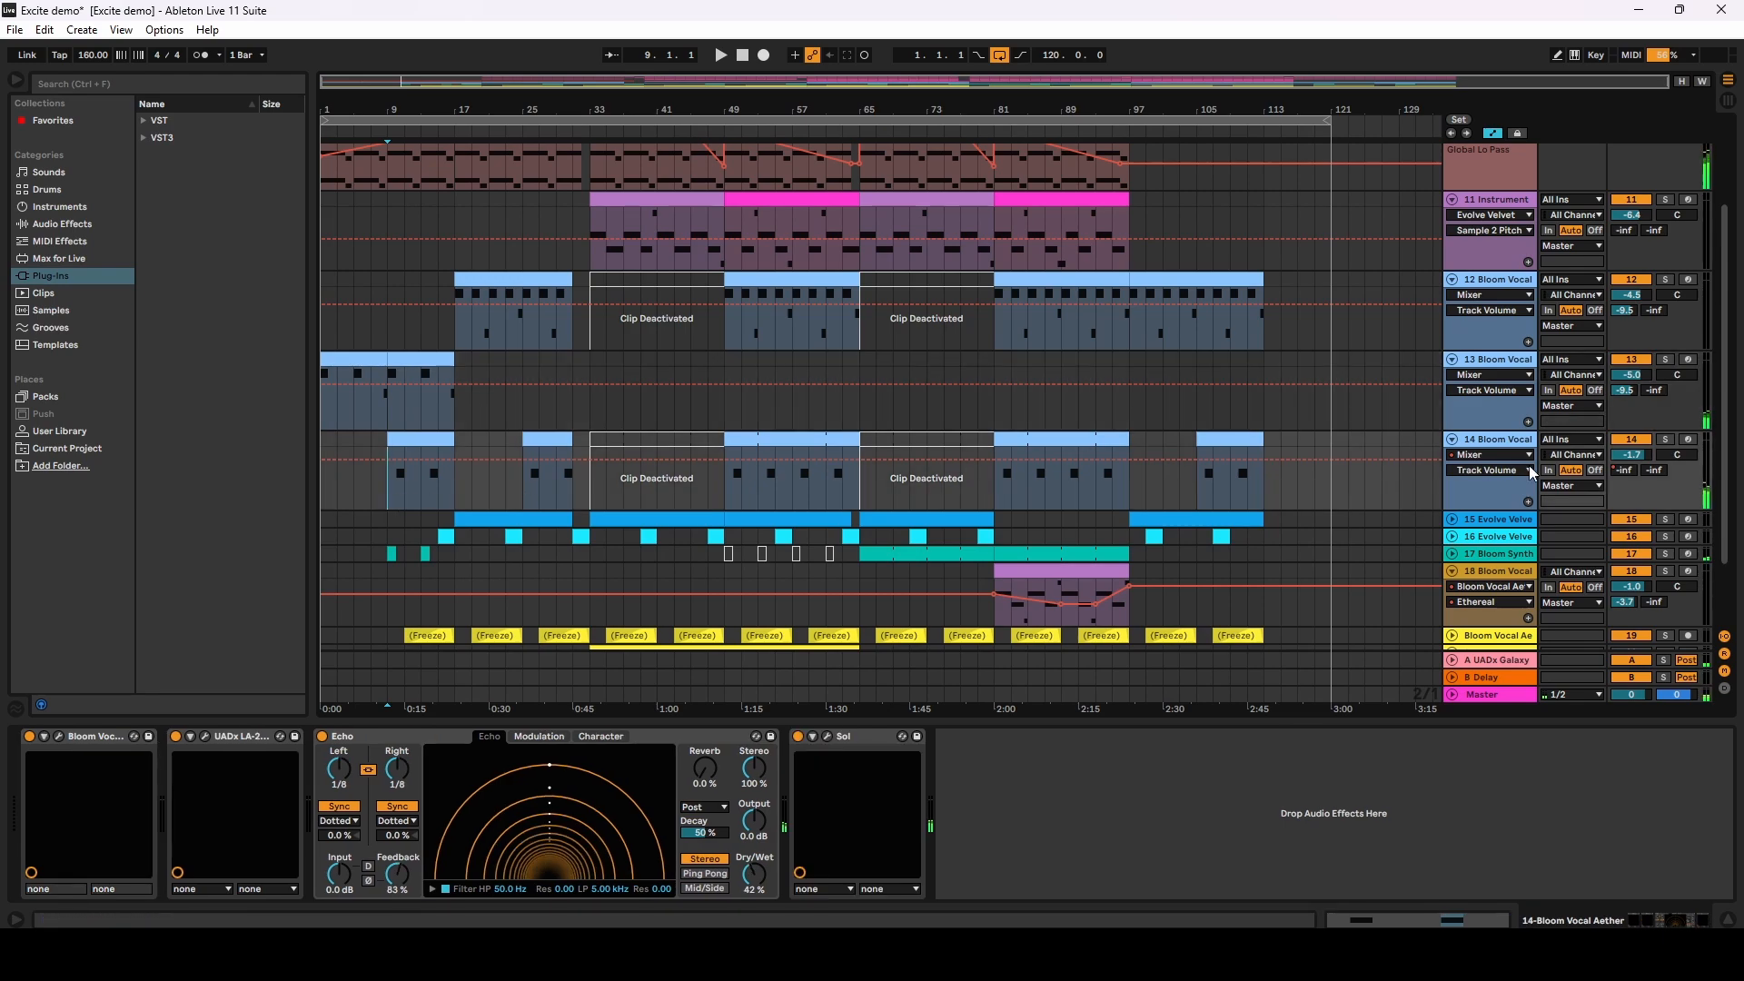
{"action": "left_click", "coordinate": [1665, 441]}
Step: Play the soloed track 14 from bar 10 and again from bar 14 with its first clips enlarged
{"action": "left_click_drag", "start_coordinate": [418, 111], "coordinate": [583, 296]}
{"action": "left_click", "coordinate": [515, 493]}
{"action": "key", "text": "space"}
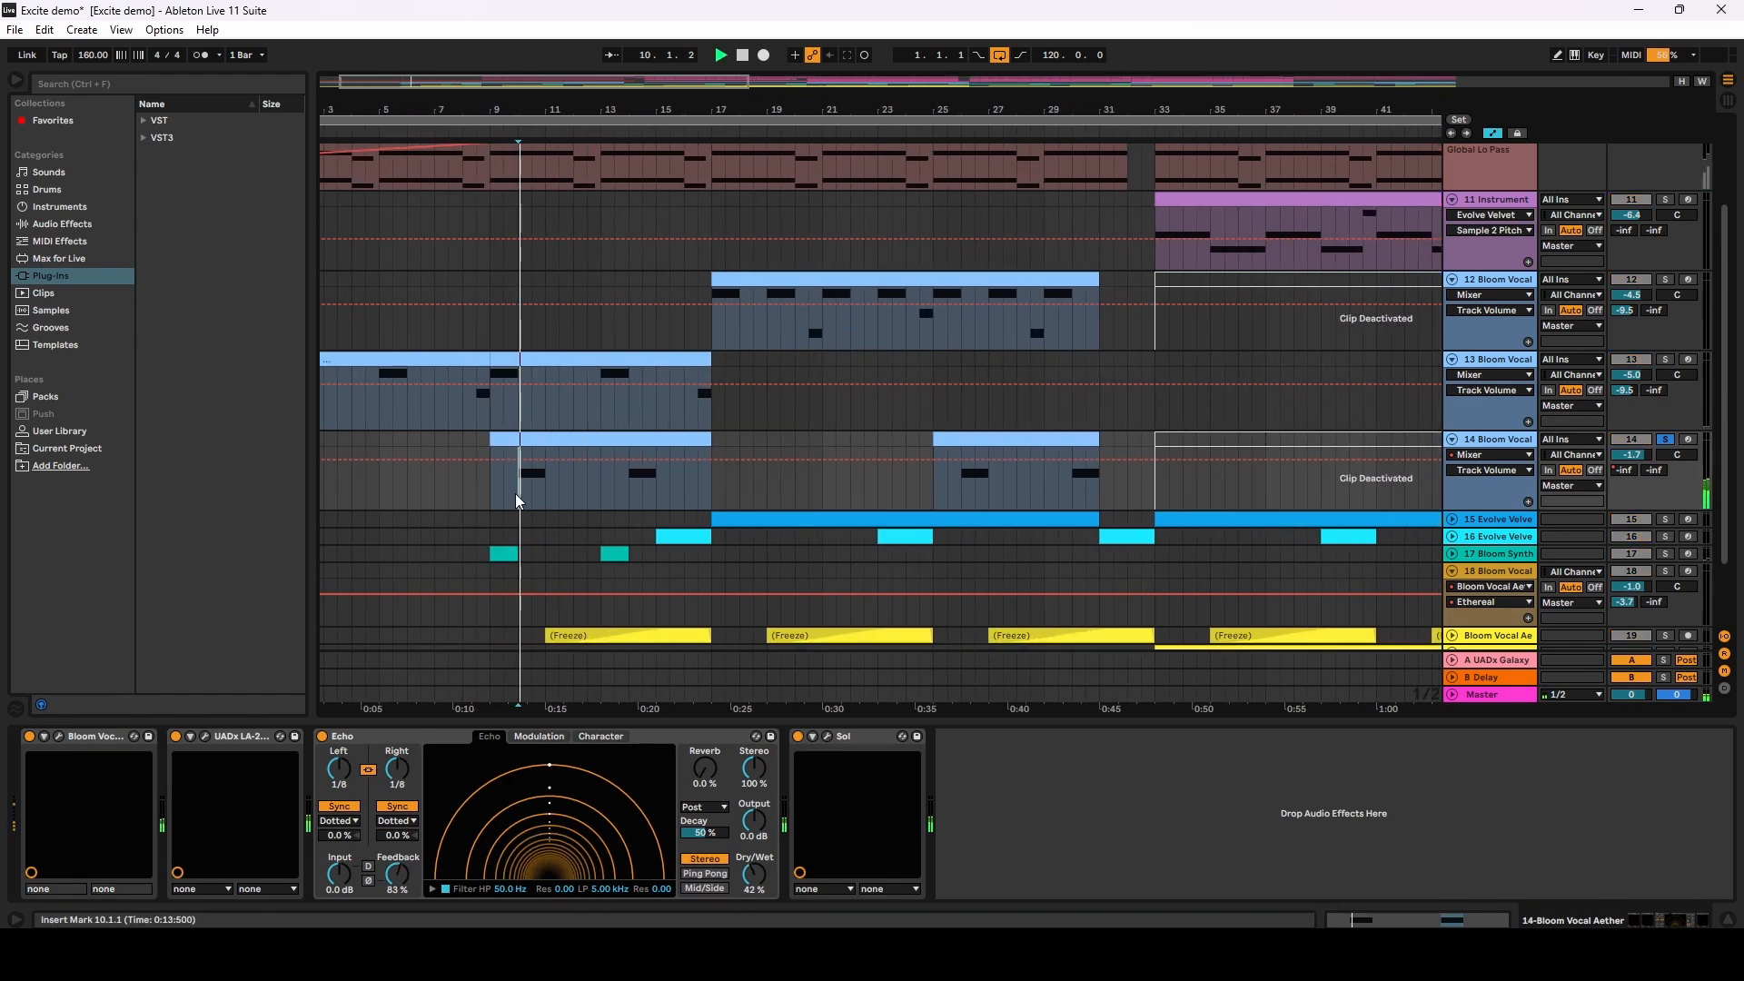
{"action": "left_click", "coordinate": [629, 499]}
{"action": "key", "text": "space"}
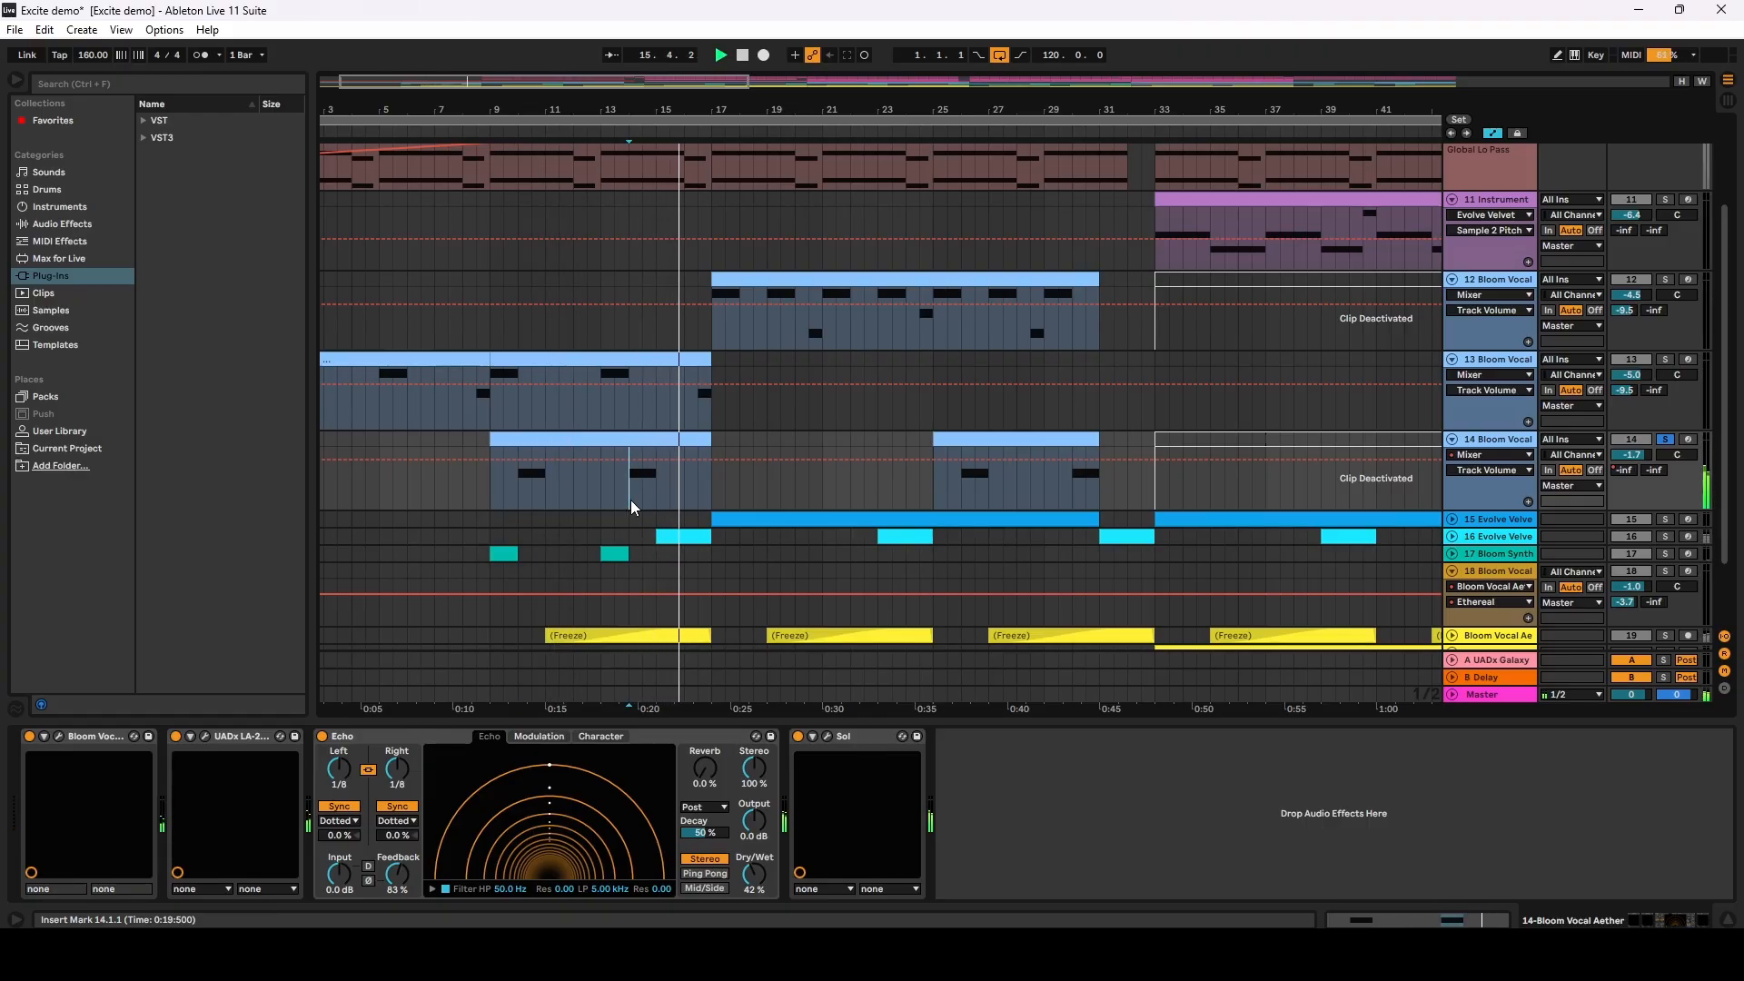
{"action": "key", "text": "space"}
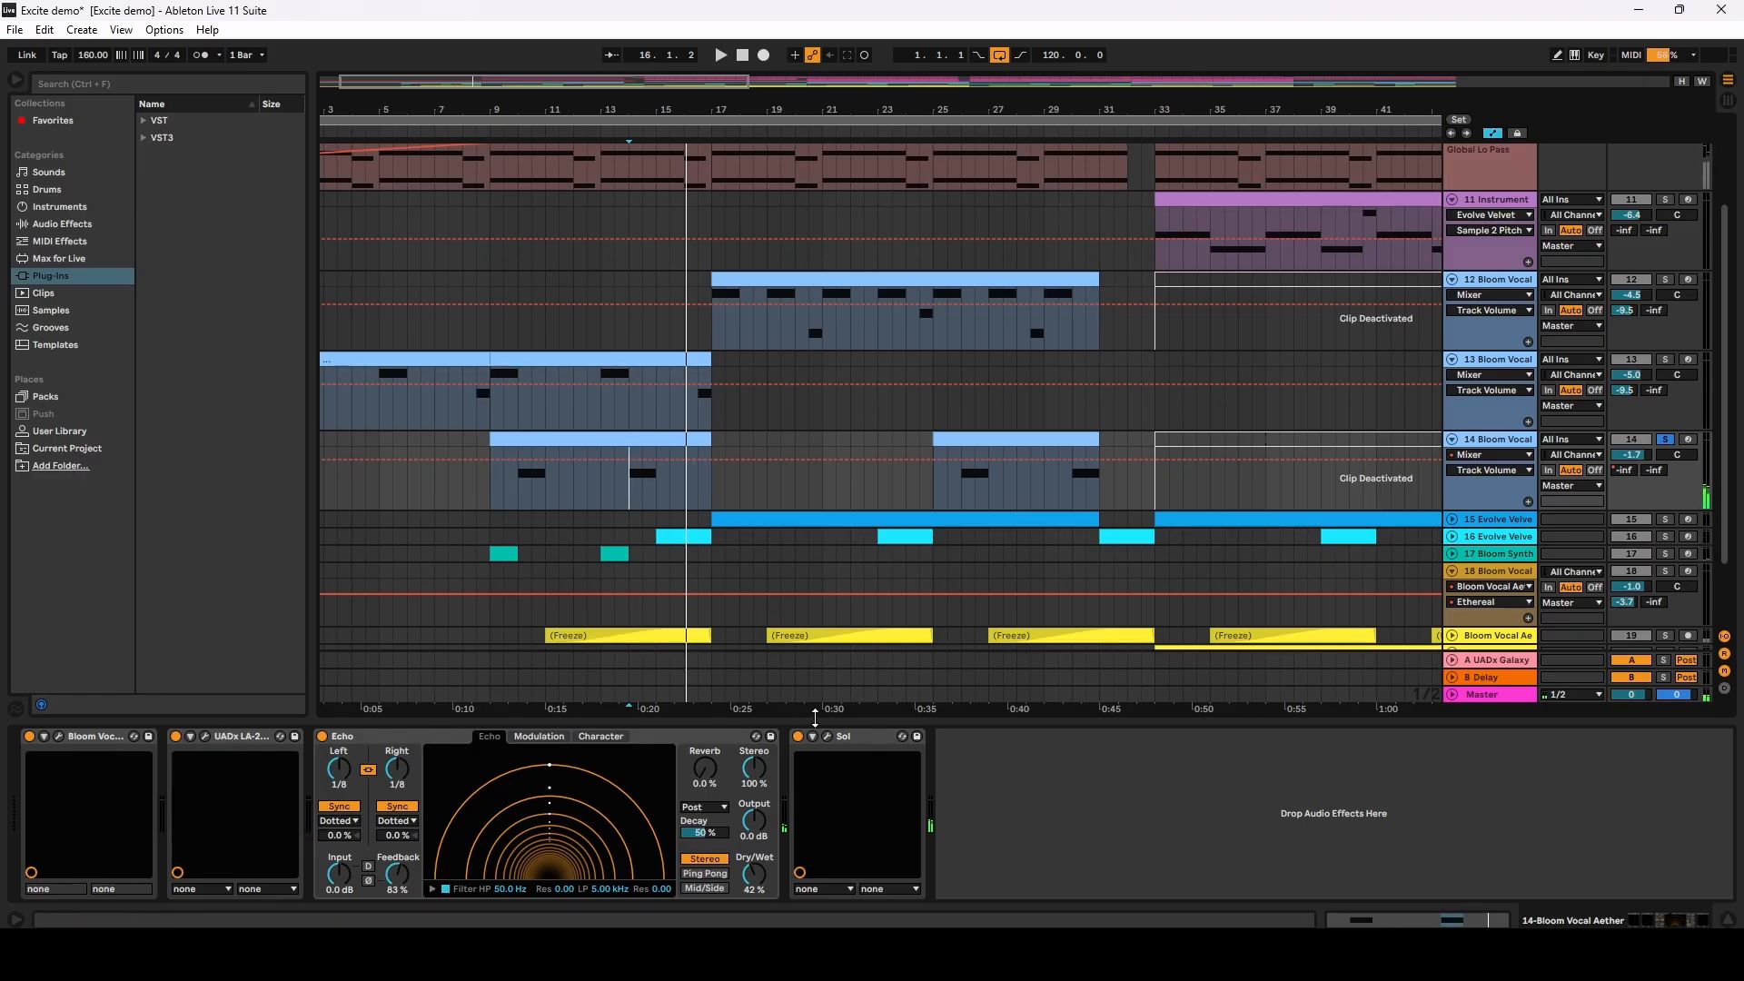
Step: View the Sol effect on track 14 and close it, and play the full mix from bar 14 with the track unsoloed
{"action": "left_click", "coordinate": [827, 737]}
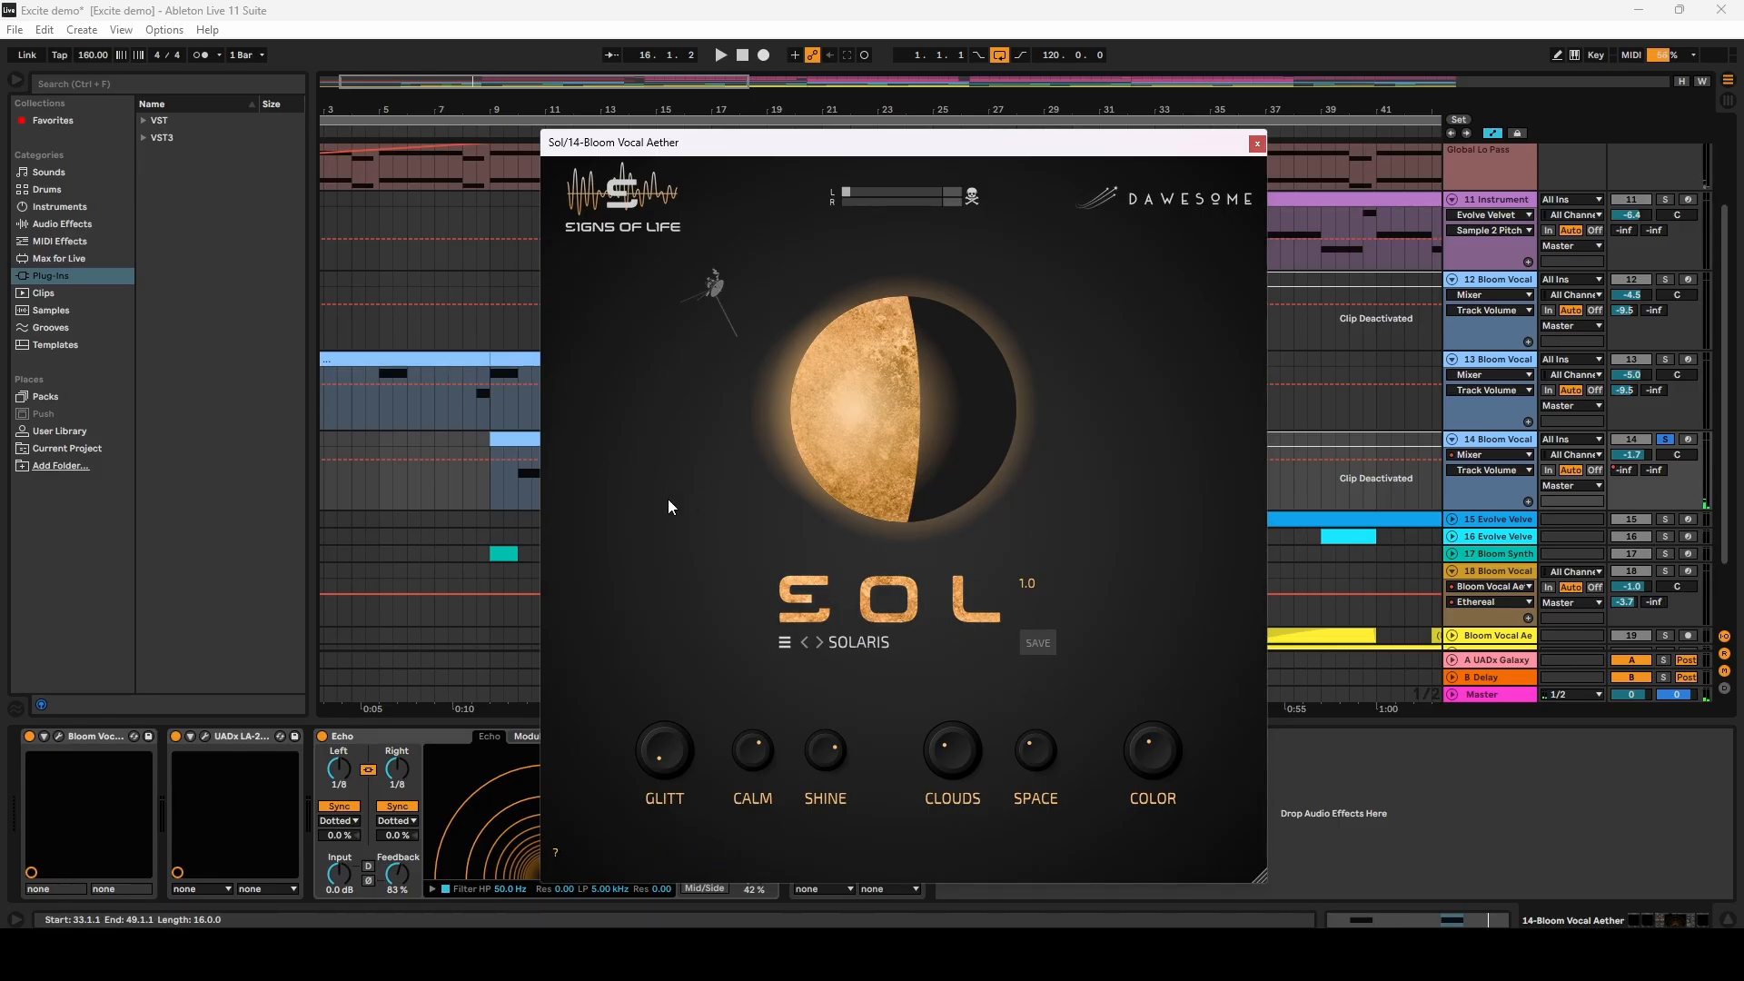
{"action": "left_click", "coordinate": [1257, 144]}
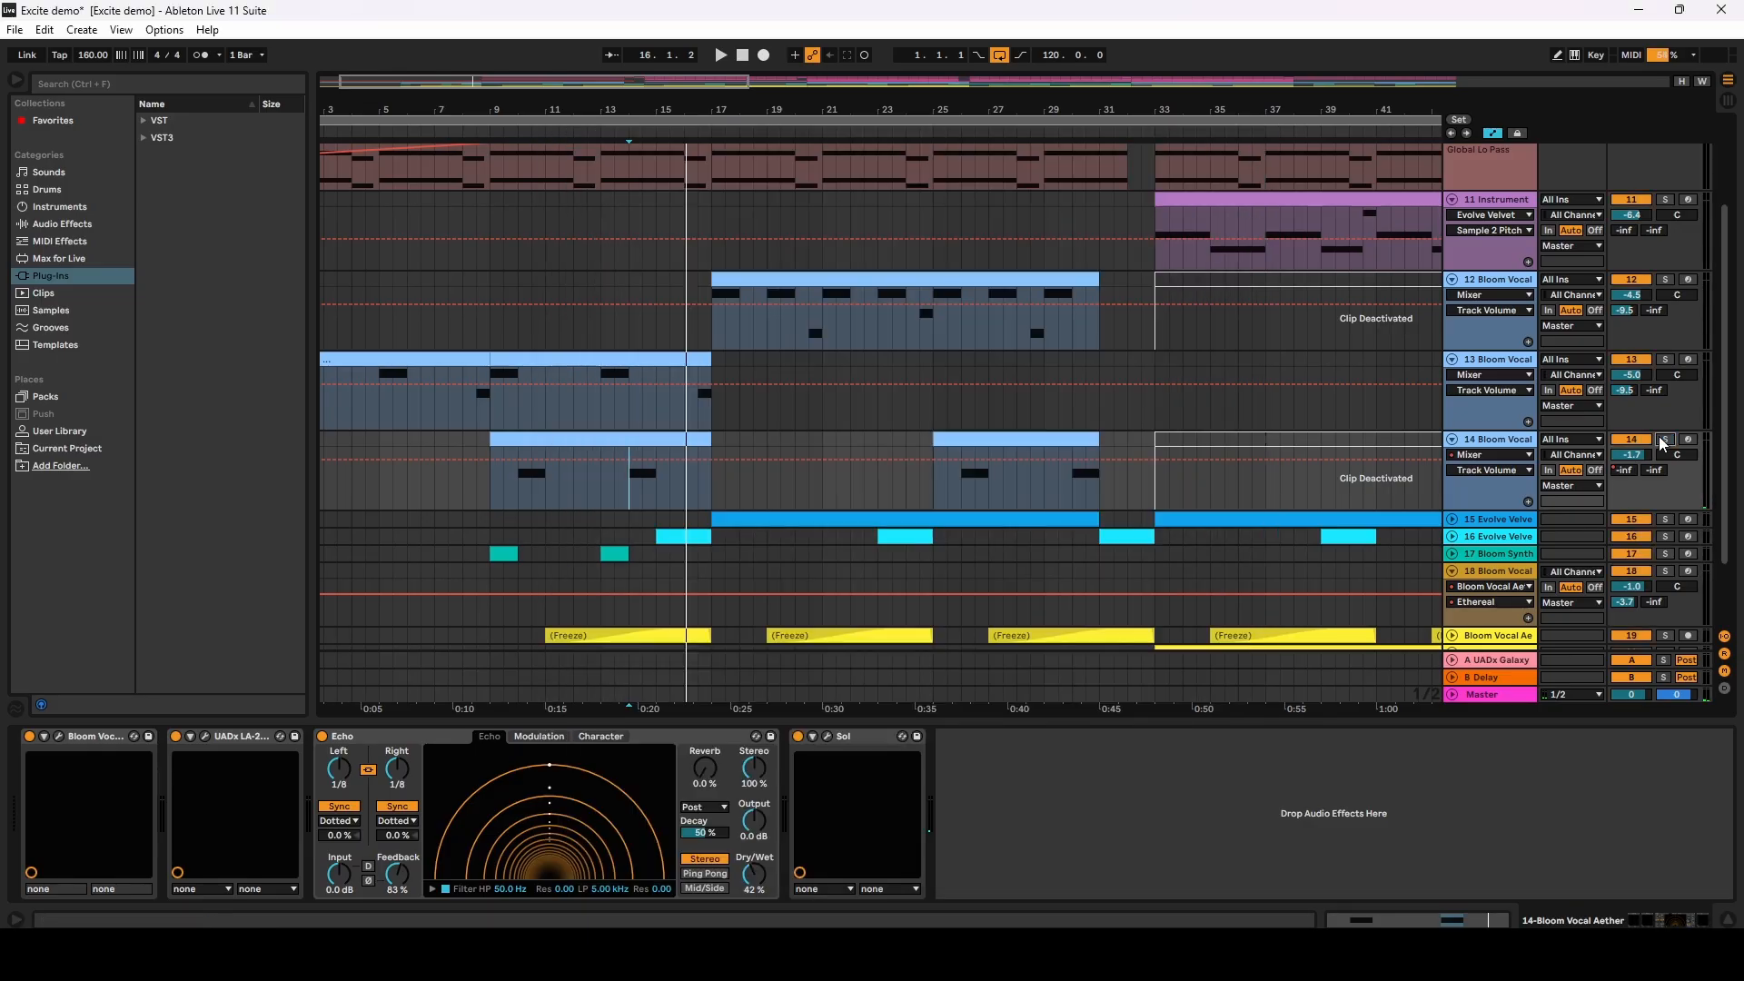
{"action": "key", "text": "space"}
{"action": "left_click_drag", "start_coordinate": [1058, 110], "coordinate": [699, 84]}
{"action": "key", "text": "space"}
Step: Unfold track 15 to show its clips and devices, set the insert marker at bar 17, and solo the track
{"action": "left_click", "coordinate": [1452, 519]}
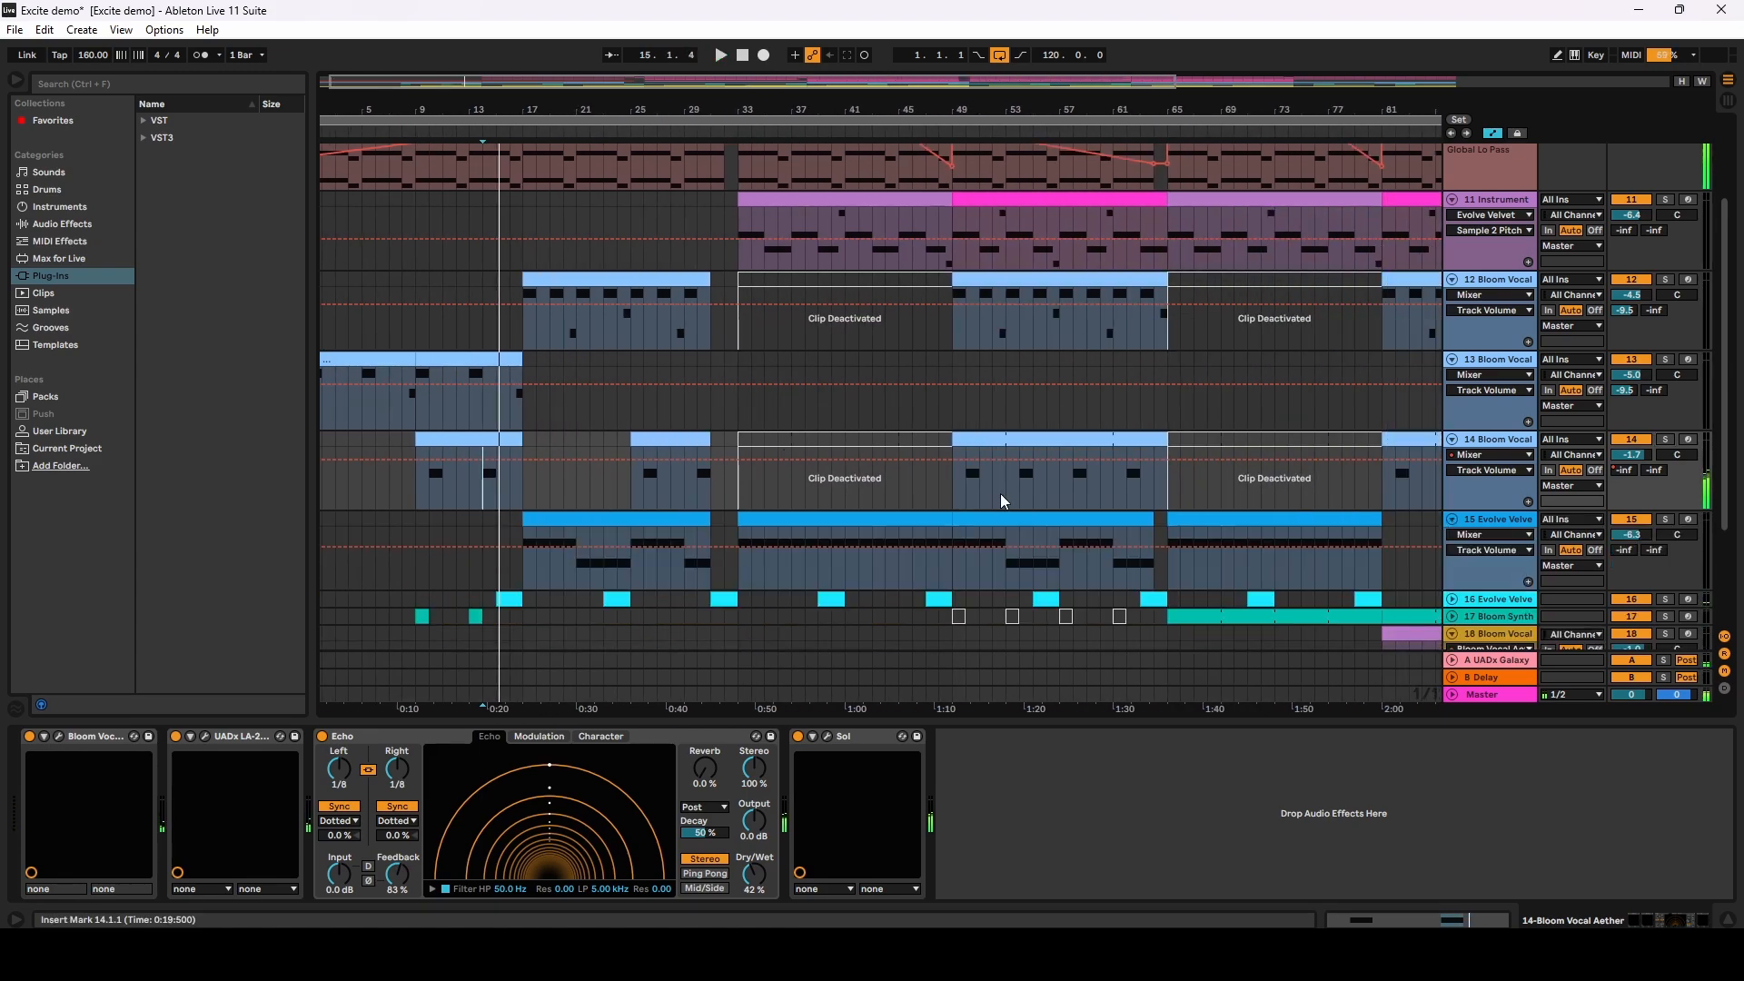
{"action": "scroll", "coordinate": [823, 514], "scroll_direction": "down", "scroll_amount": 2}
{"action": "left_click", "coordinate": [524, 508]}
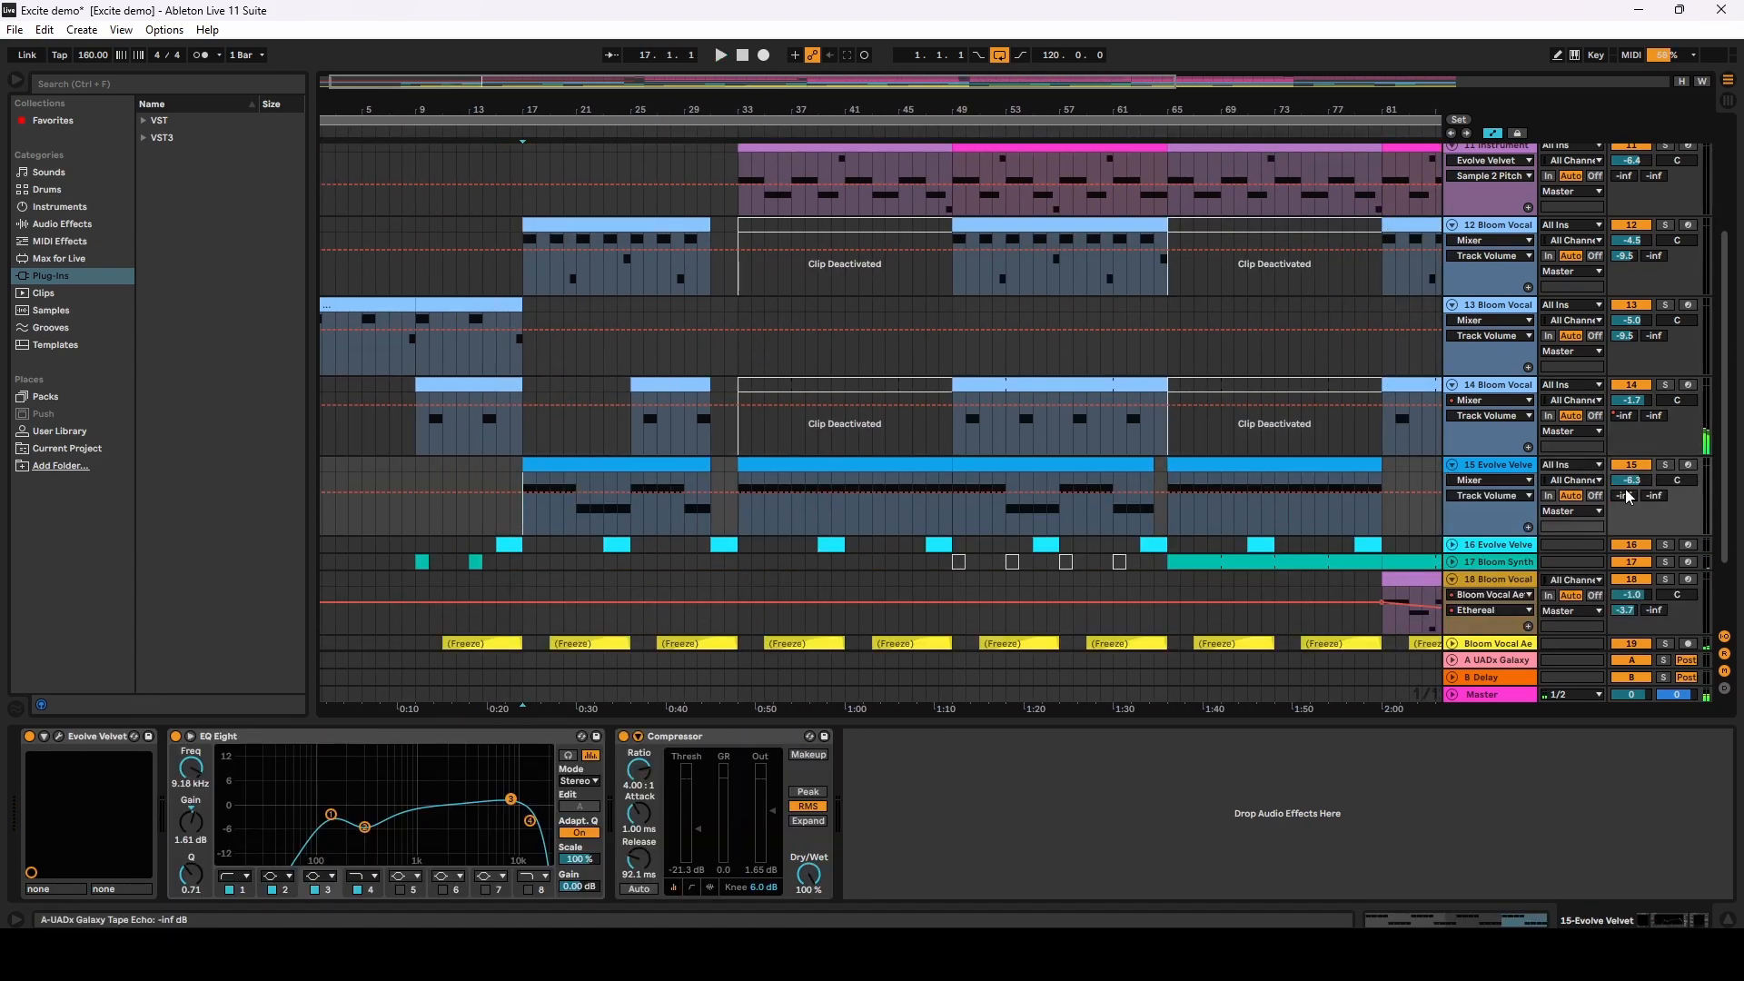
{"action": "left_click", "coordinate": [1668, 465]}
Step: Play track 15 from bar 17, view its Evolve Velvet plug-in, and close the plug-in window
{"action": "key", "text": "space"}
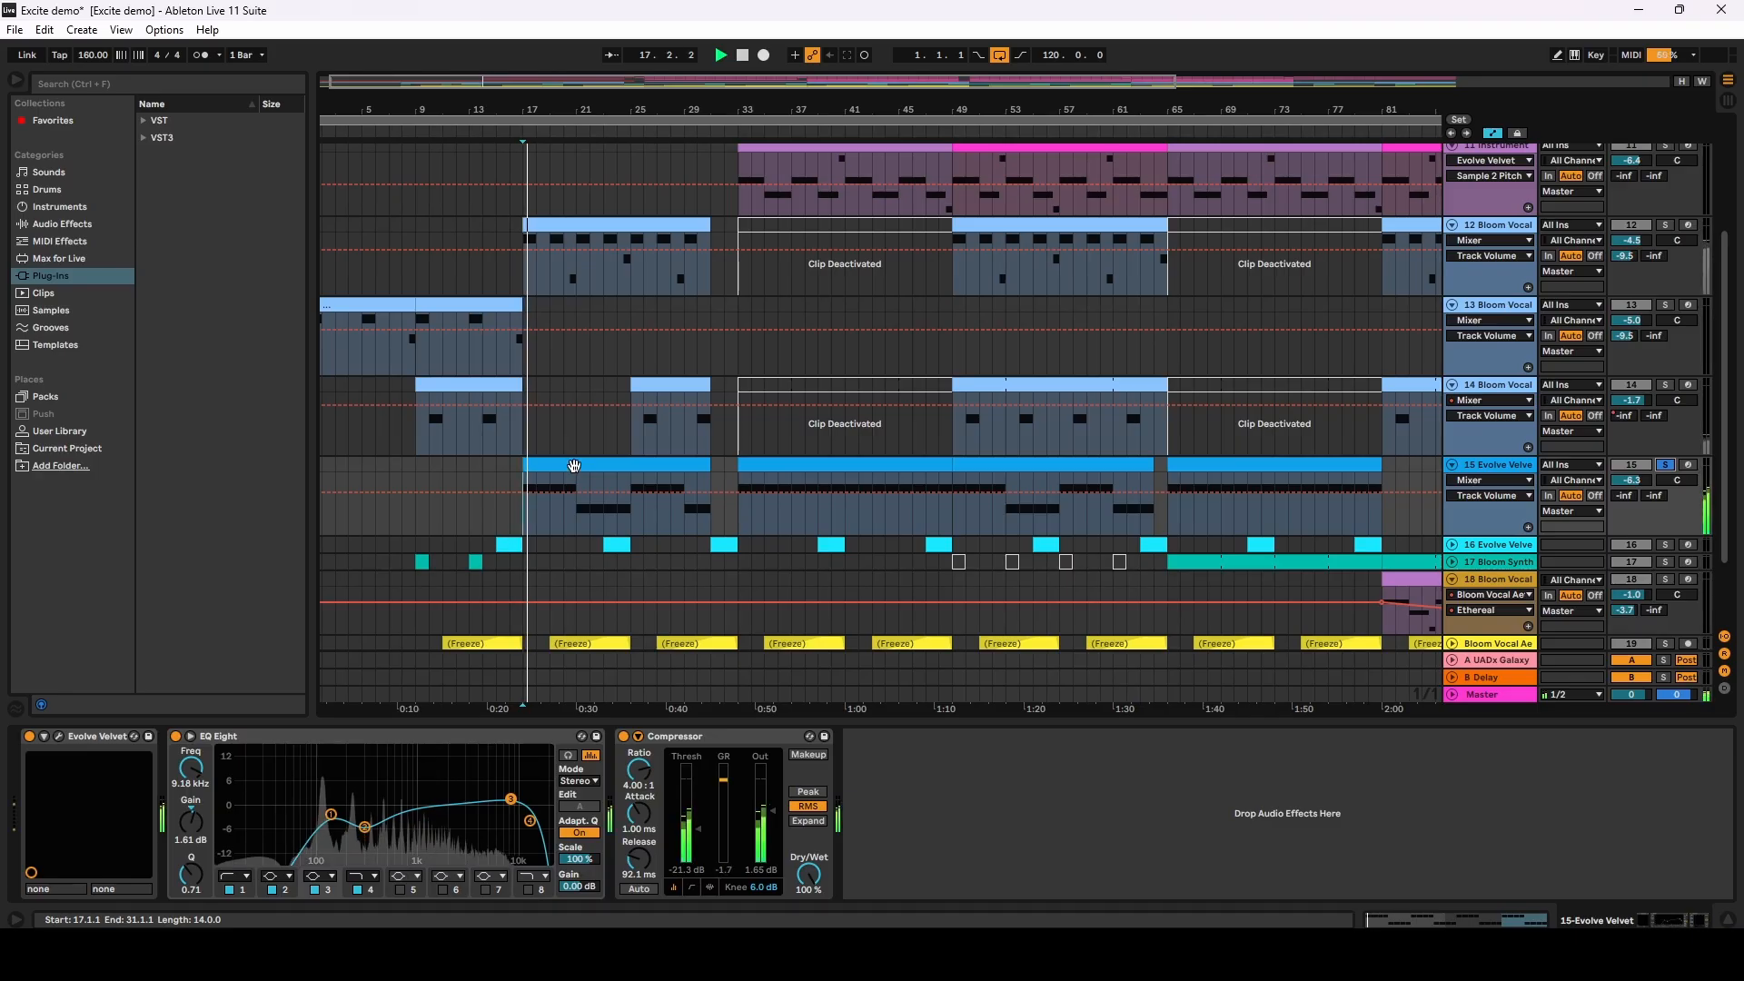
{"action": "left_click", "coordinate": [60, 737]}
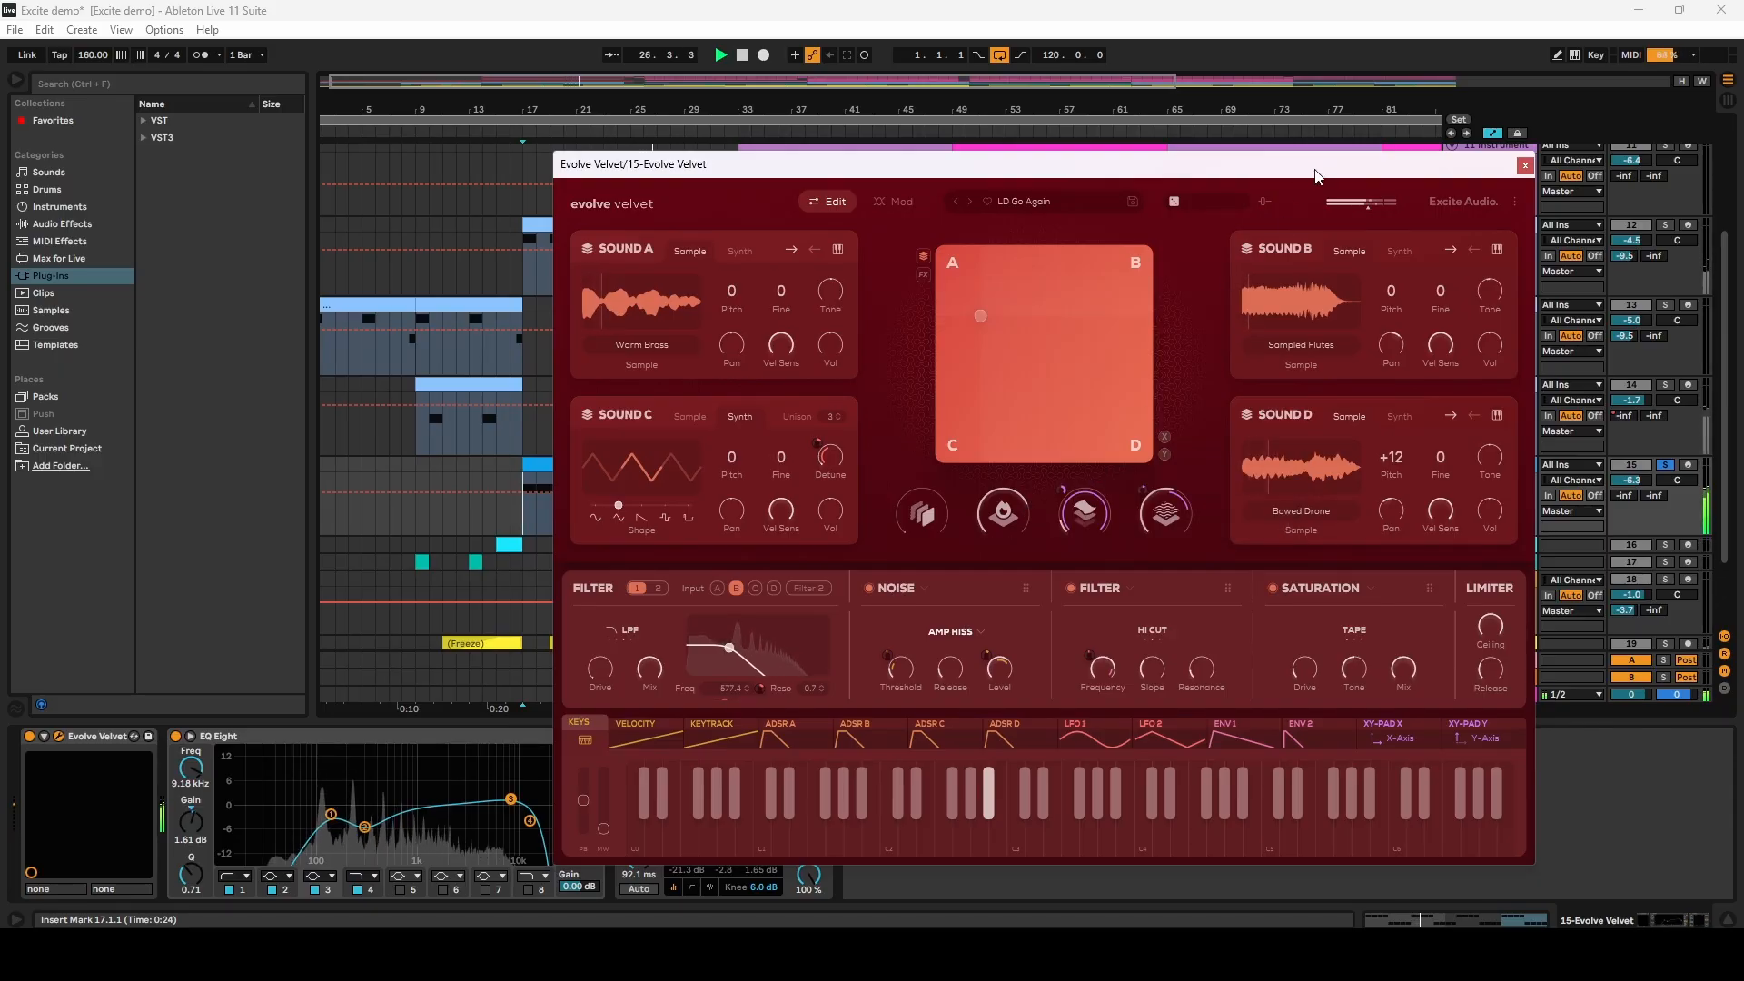
{"action": "left_click_drag", "start_coordinate": [1318, 167], "coordinate": [1123, 157]}
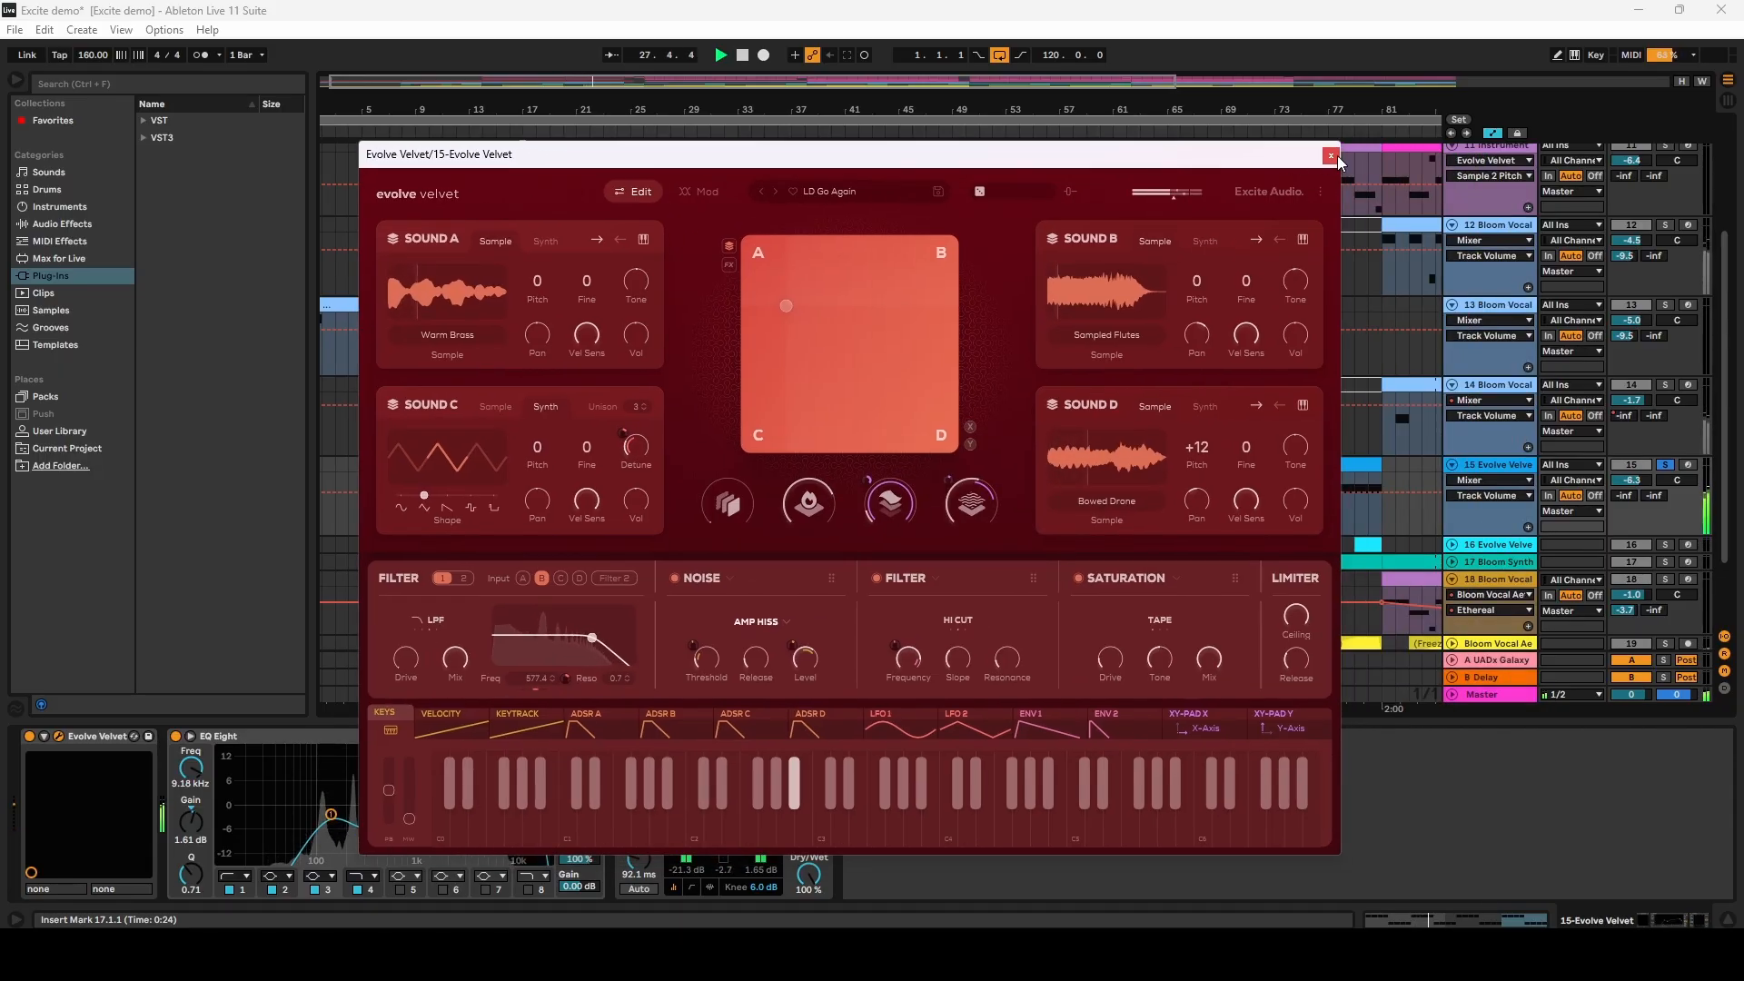
{"action": "left_click", "coordinate": [1332, 157]}
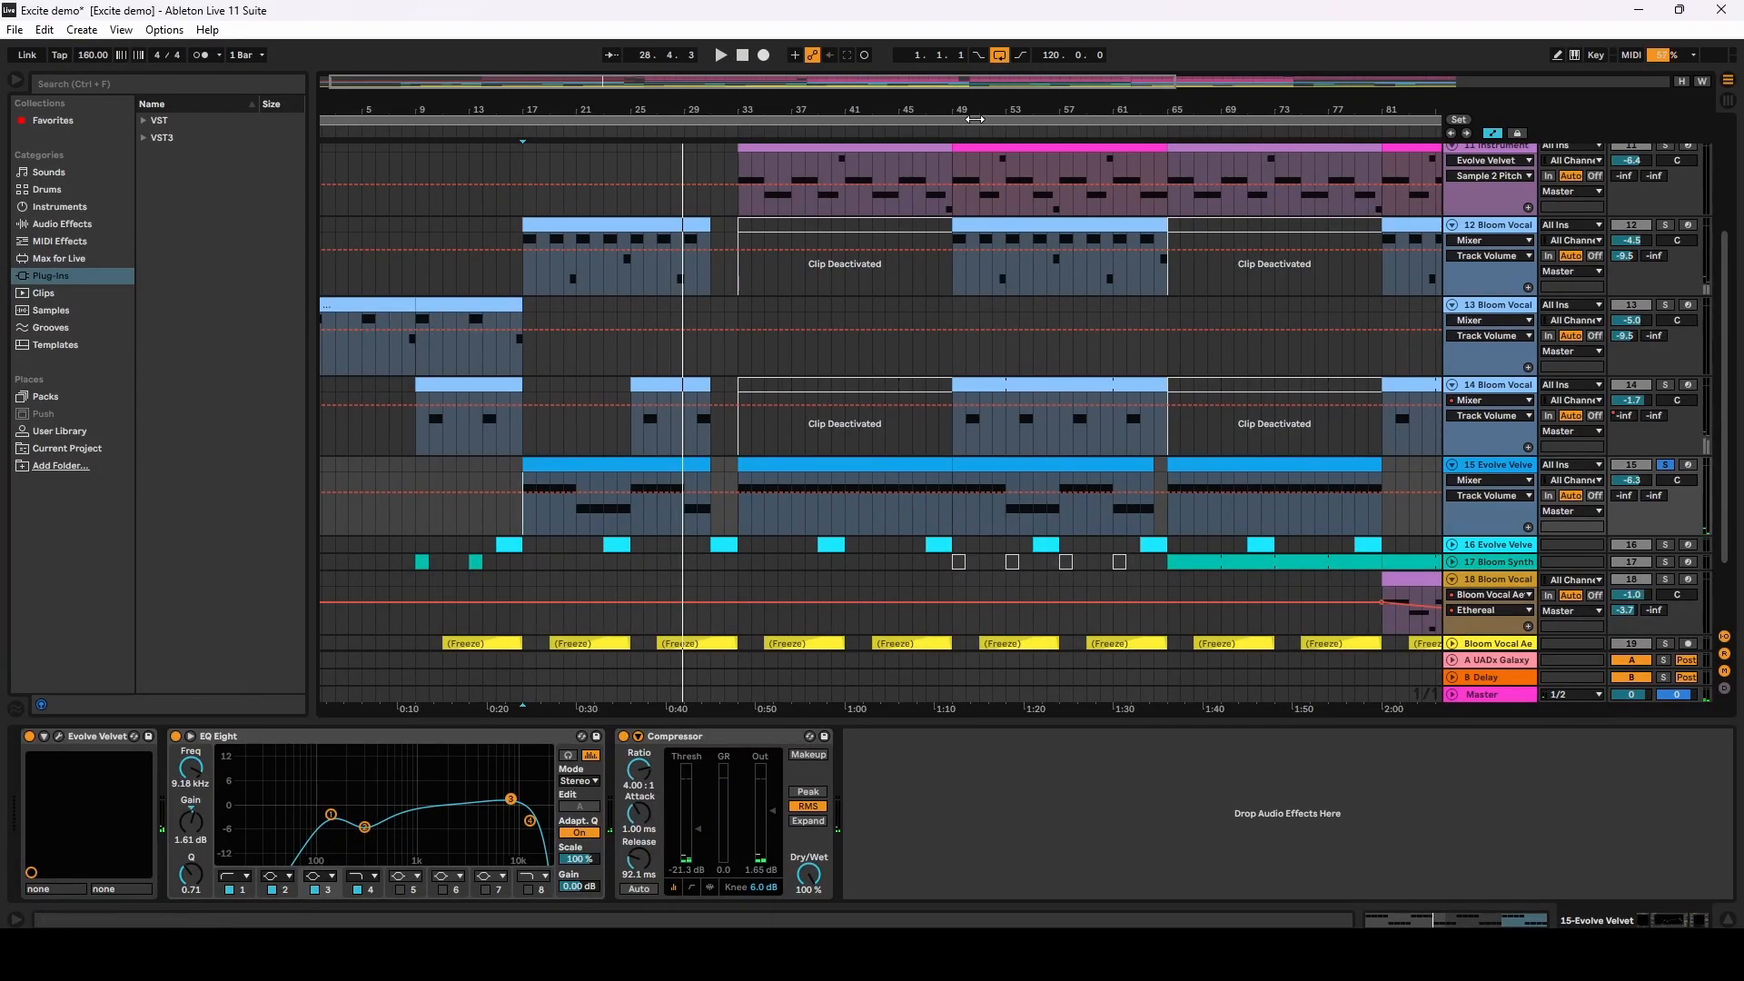
Step: Unfold track 16 and play it soloed from its first clip at bar 15
{"action": "scroll", "coordinate": [783, 502], "scroll_direction": "down", "scroll_amount": 3}
{"action": "scroll", "coordinate": [781, 505], "scroll_direction": "down", "scroll_amount": 3}
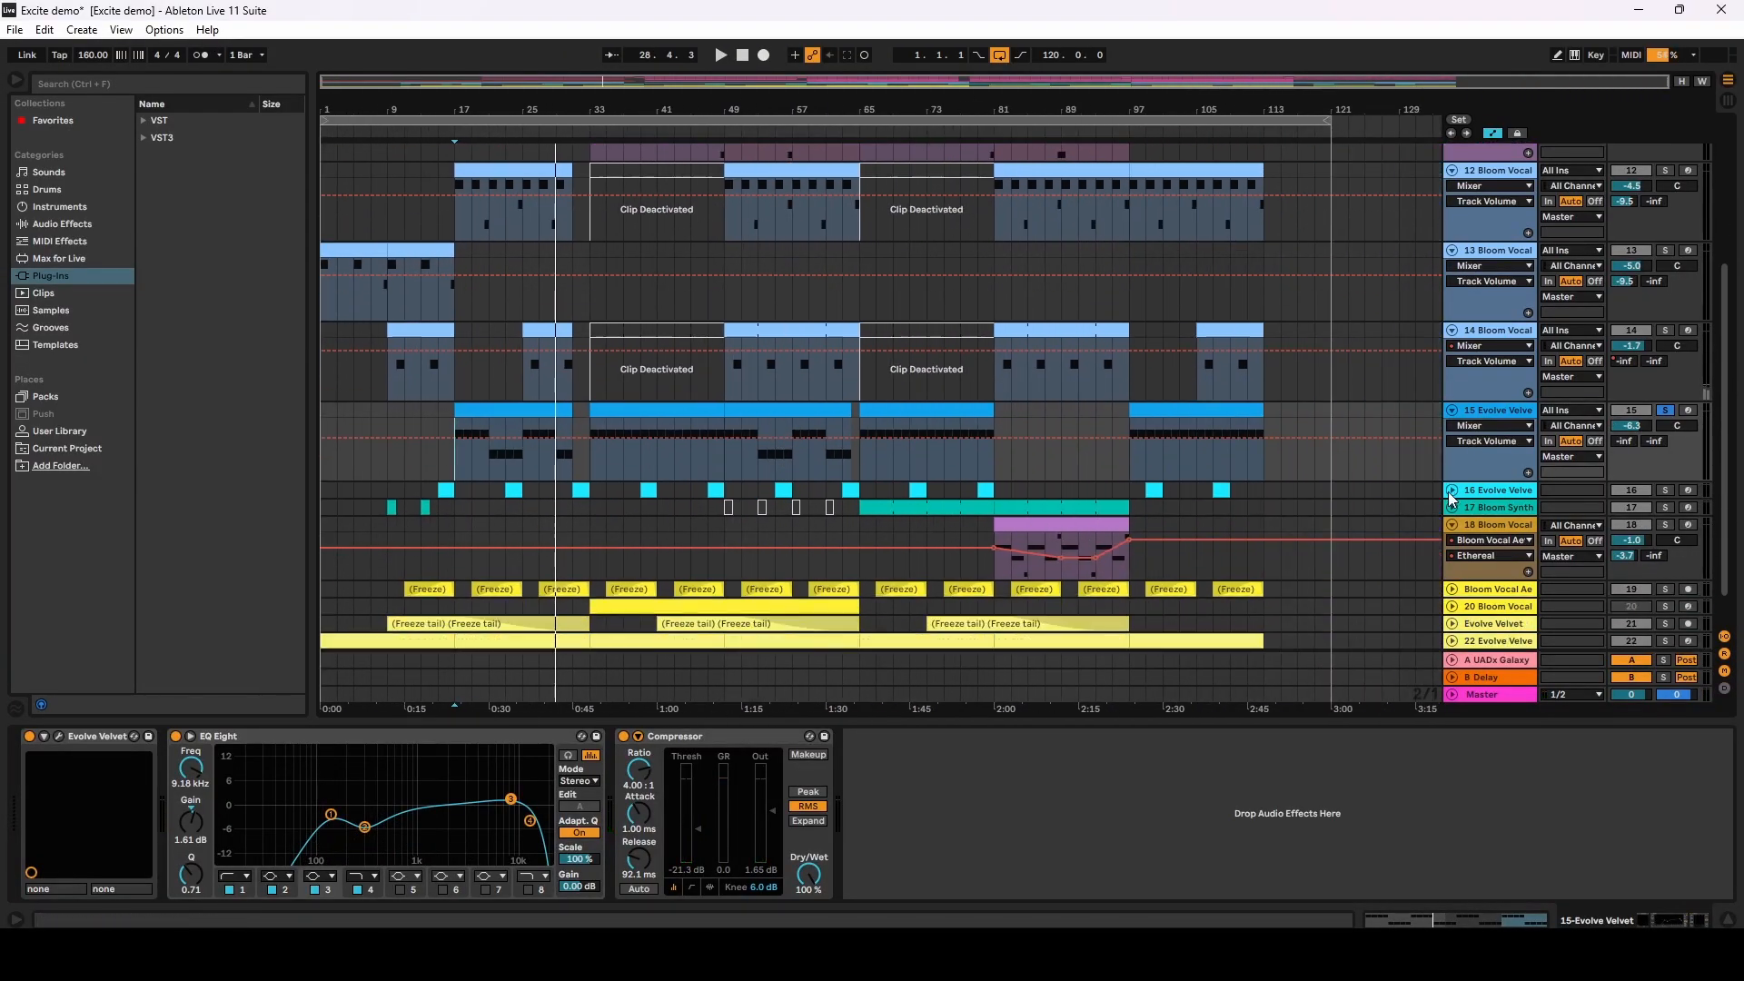
{"action": "left_click", "coordinate": [1452, 492]}
{"action": "scroll", "coordinate": [963, 536], "scroll_direction": "down", "scroll_amount": 3}
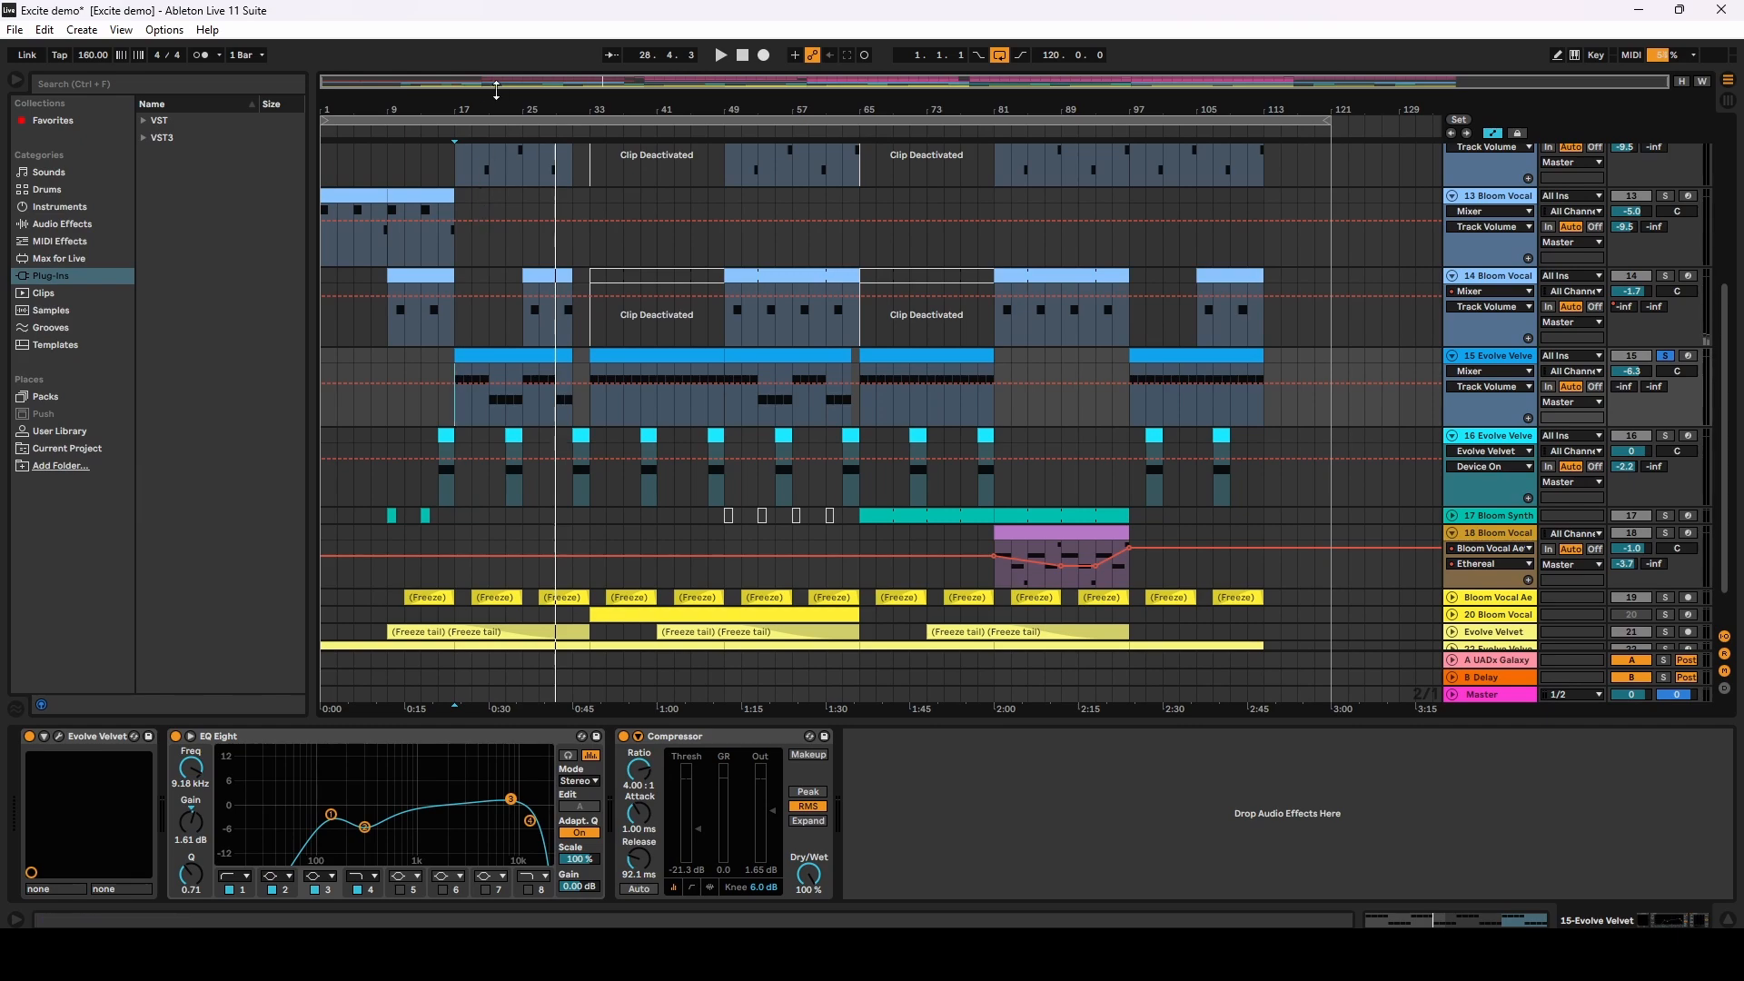
{"action": "left_click_drag", "start_coordinate": [452, 104], "coordinate": [581, 115]}
{"action": "left_click", "coordinate": [549, 495]}
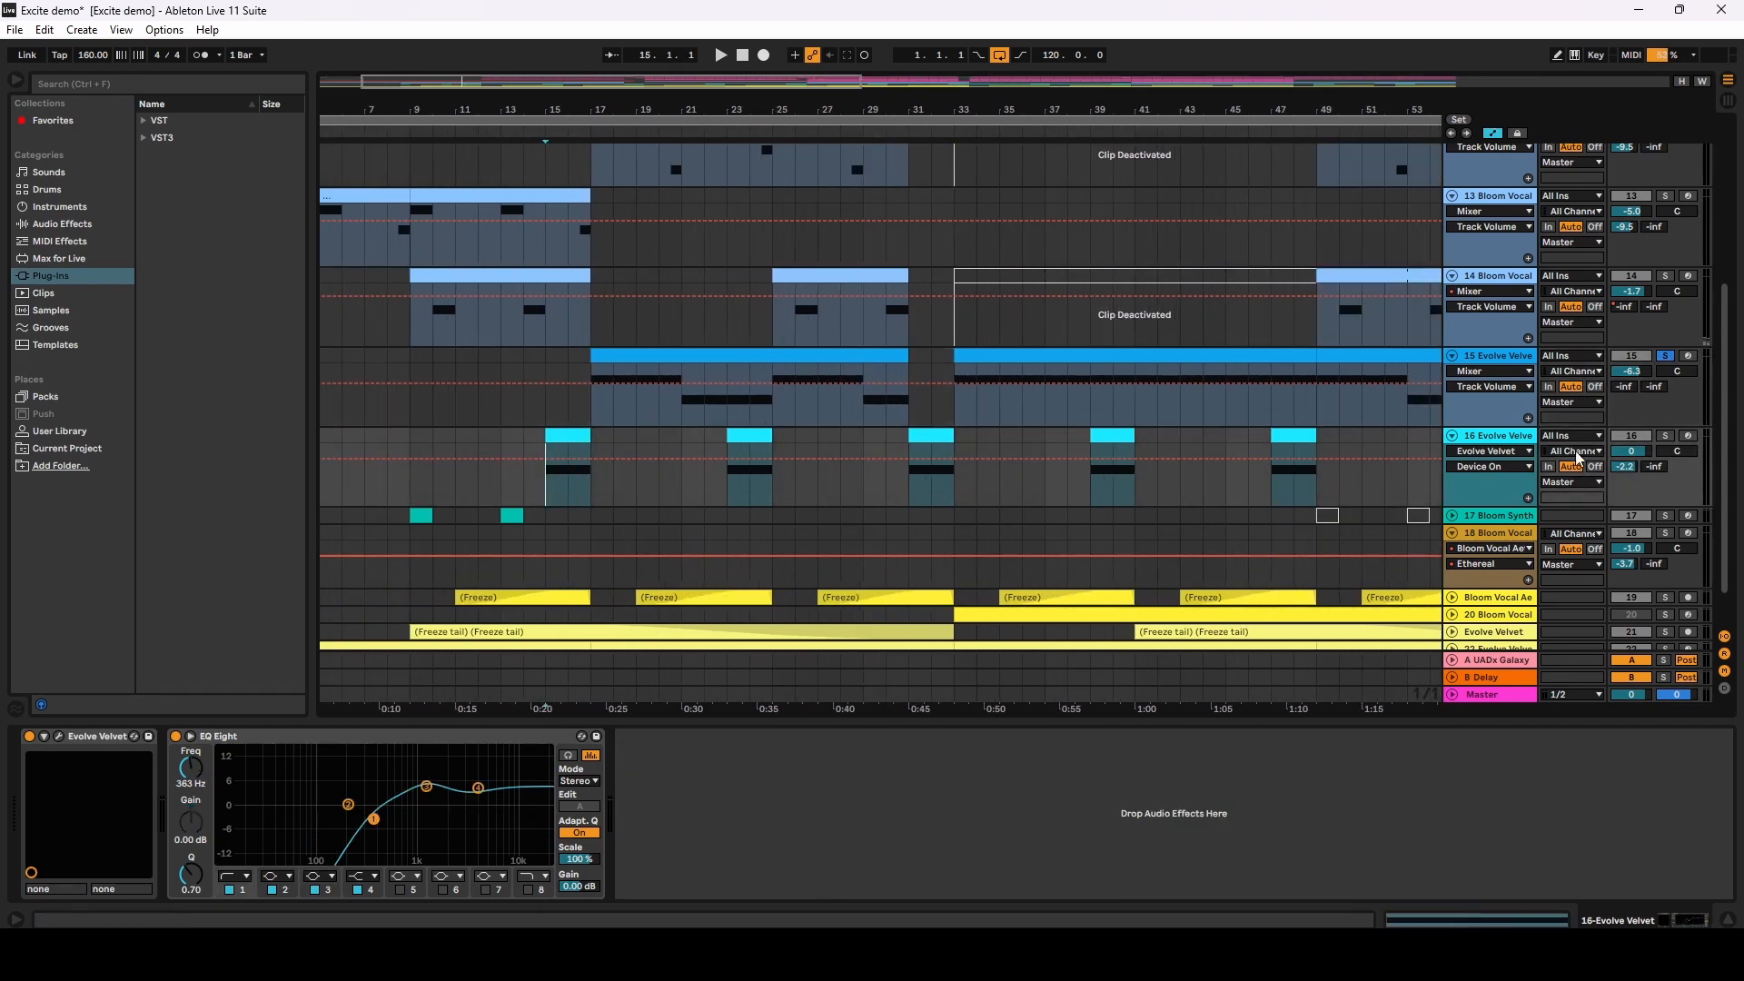
{"action": "key", "text": "space"}
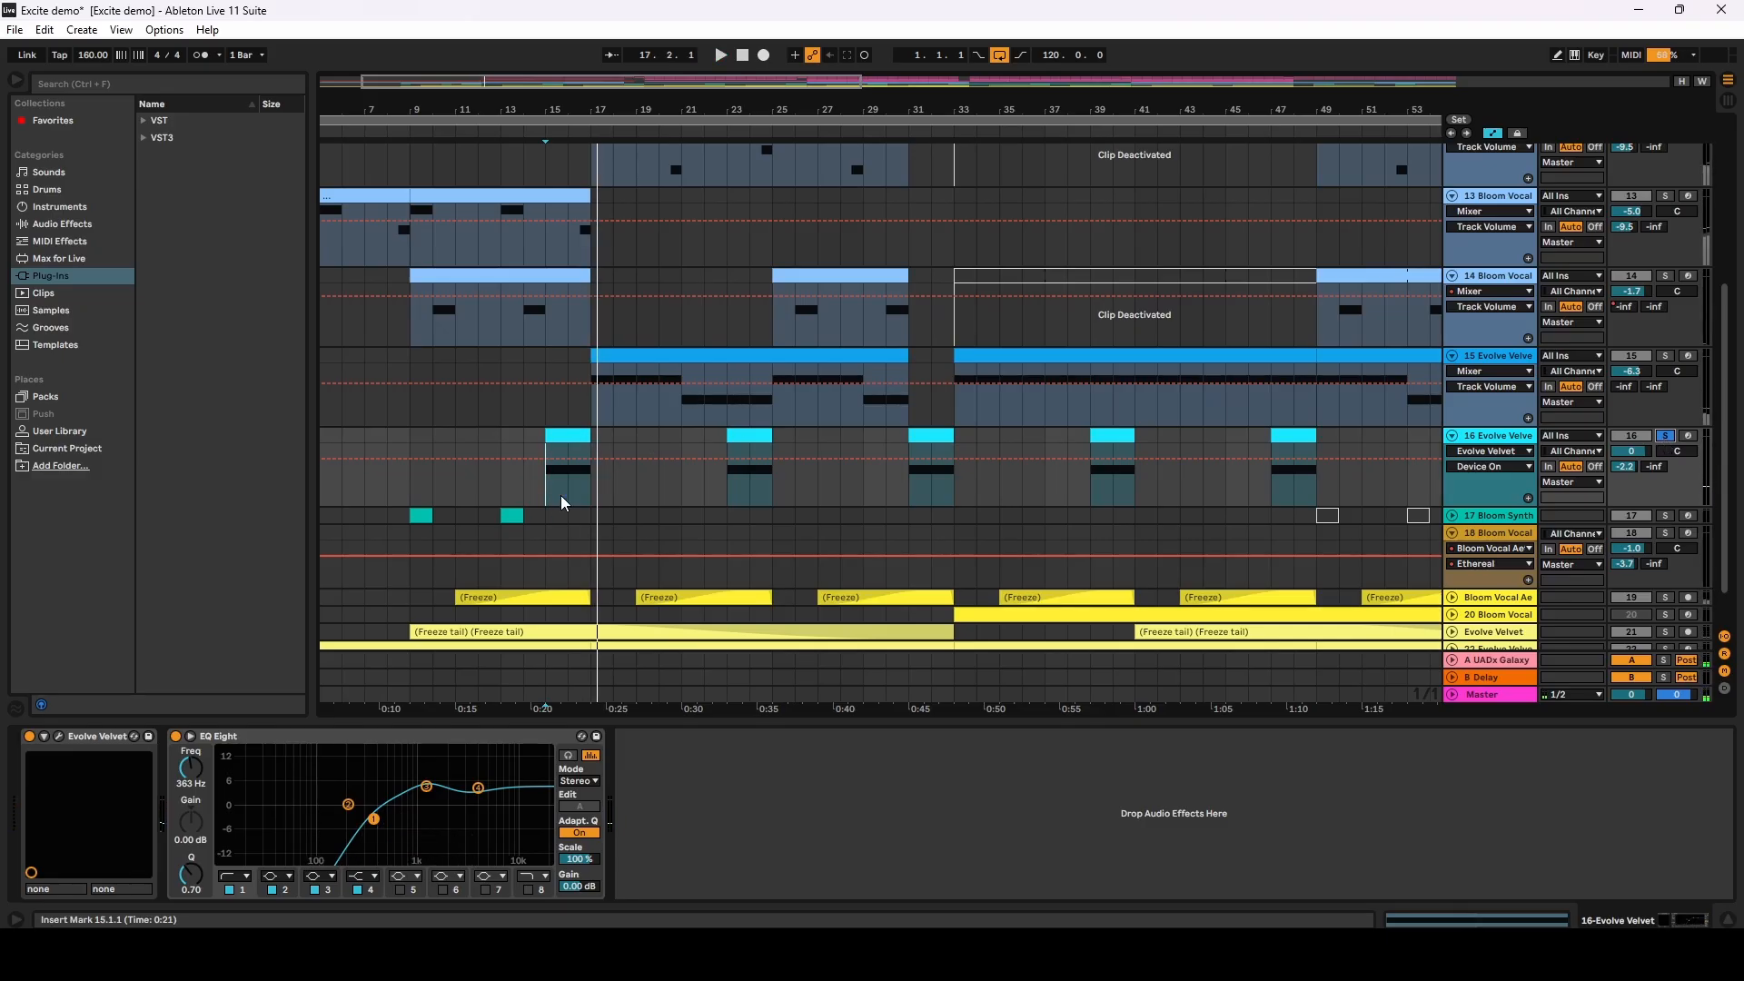
Step: Open track 16's Evolve Velvet, move its window below the clips, and play the track from bar 15
{"action": "left_click", "coordinate": [58, 737]}
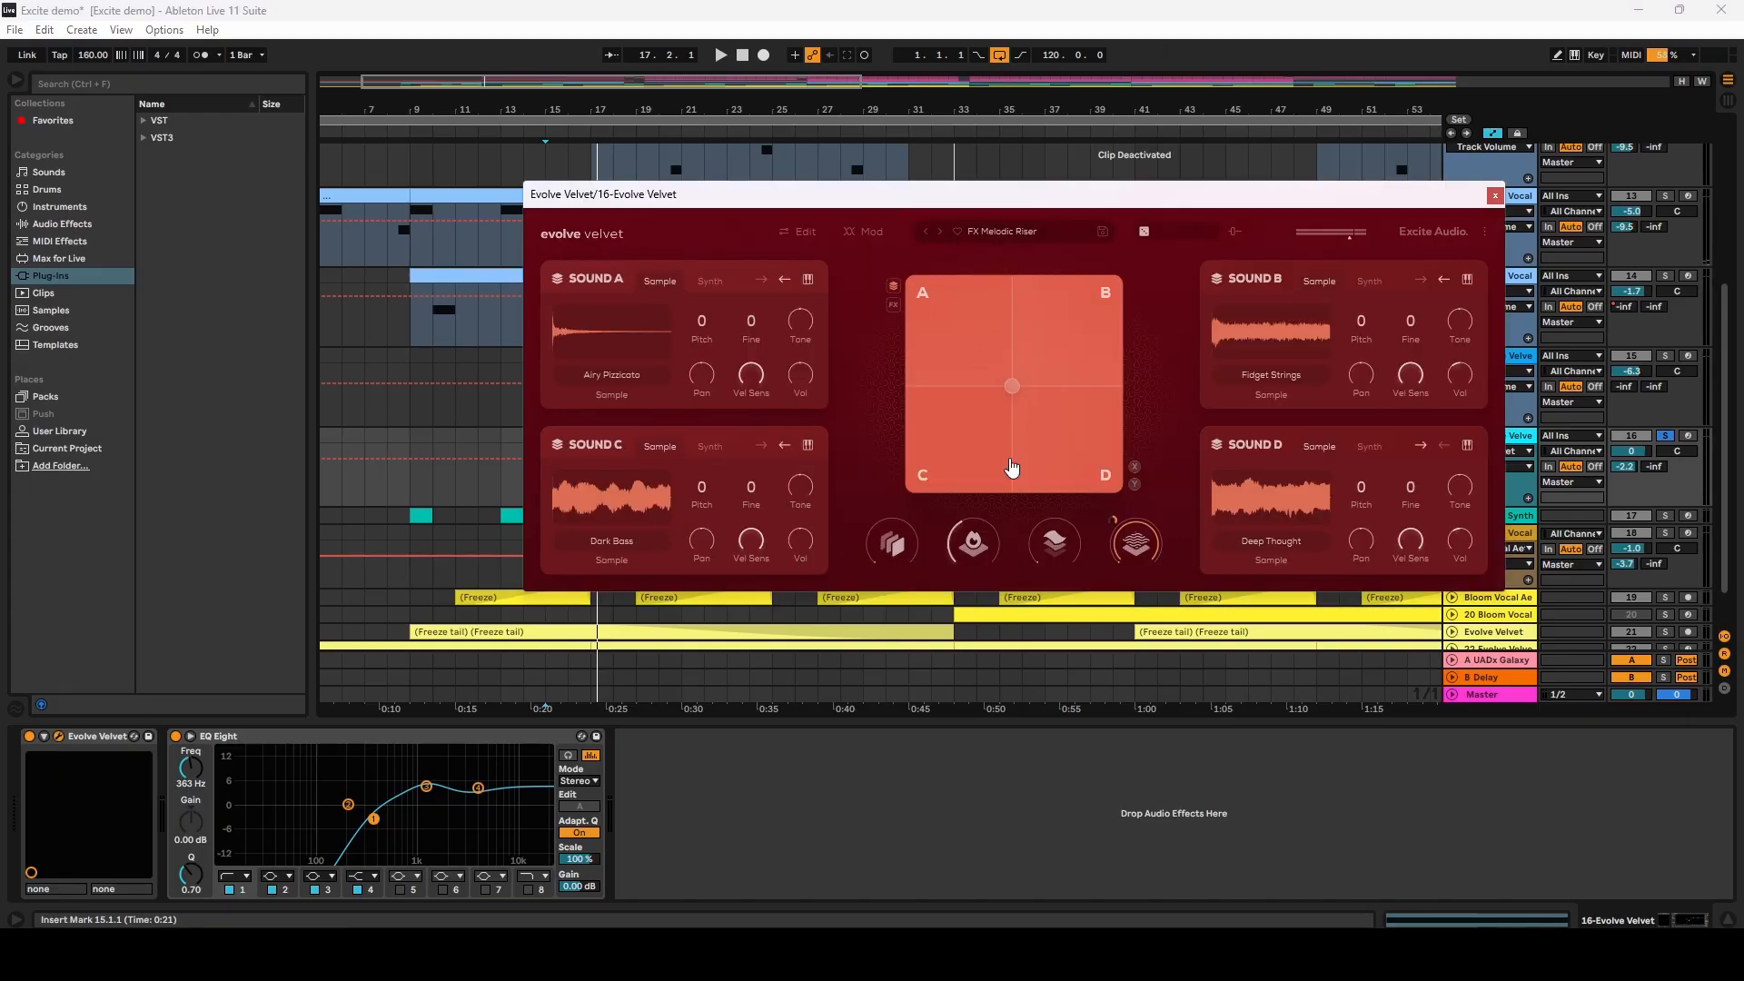
{"action": "left_click_drag", "start_coordinate": [799, 188], "coordinate": [907, 601]}
{"action": "key", "text": "space"}
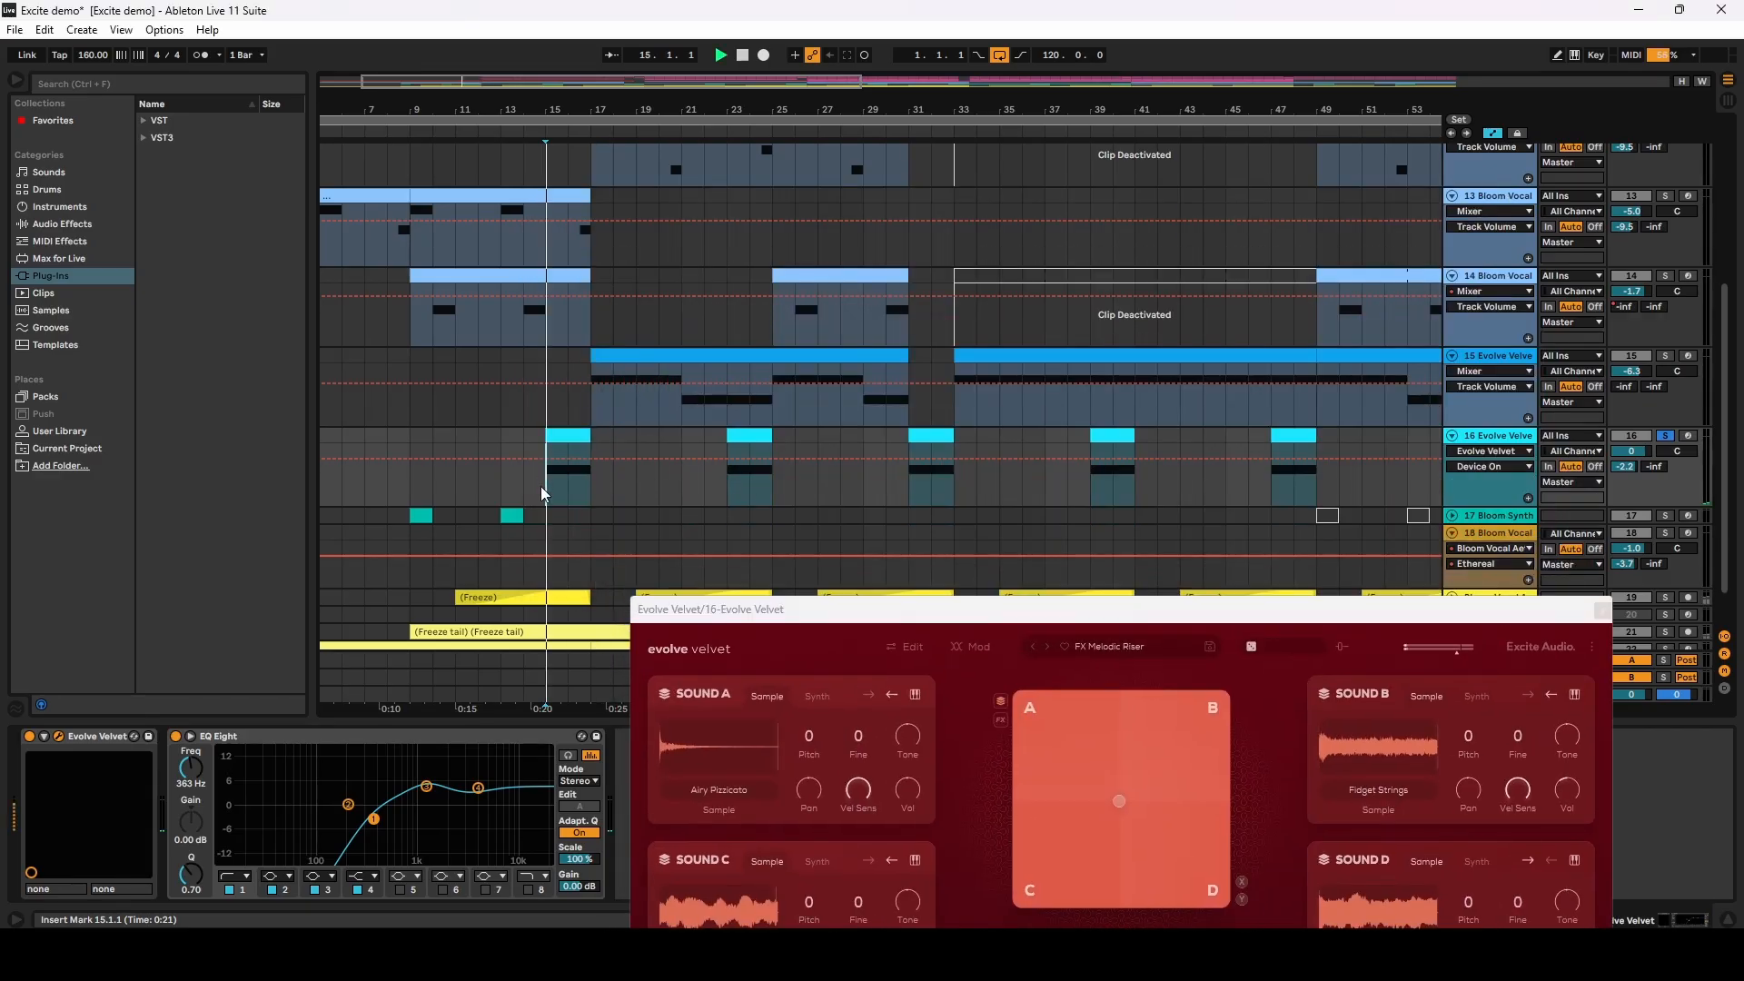
Step: Check the Evolve Velvet automation parameters on track 16 and play the track from bar 23 with the plug-in window clear of the clips
{"action": "left_click", "coordinate": [1498, 452]}
{"action": "left_click", "coordinate": [1490, 478]}
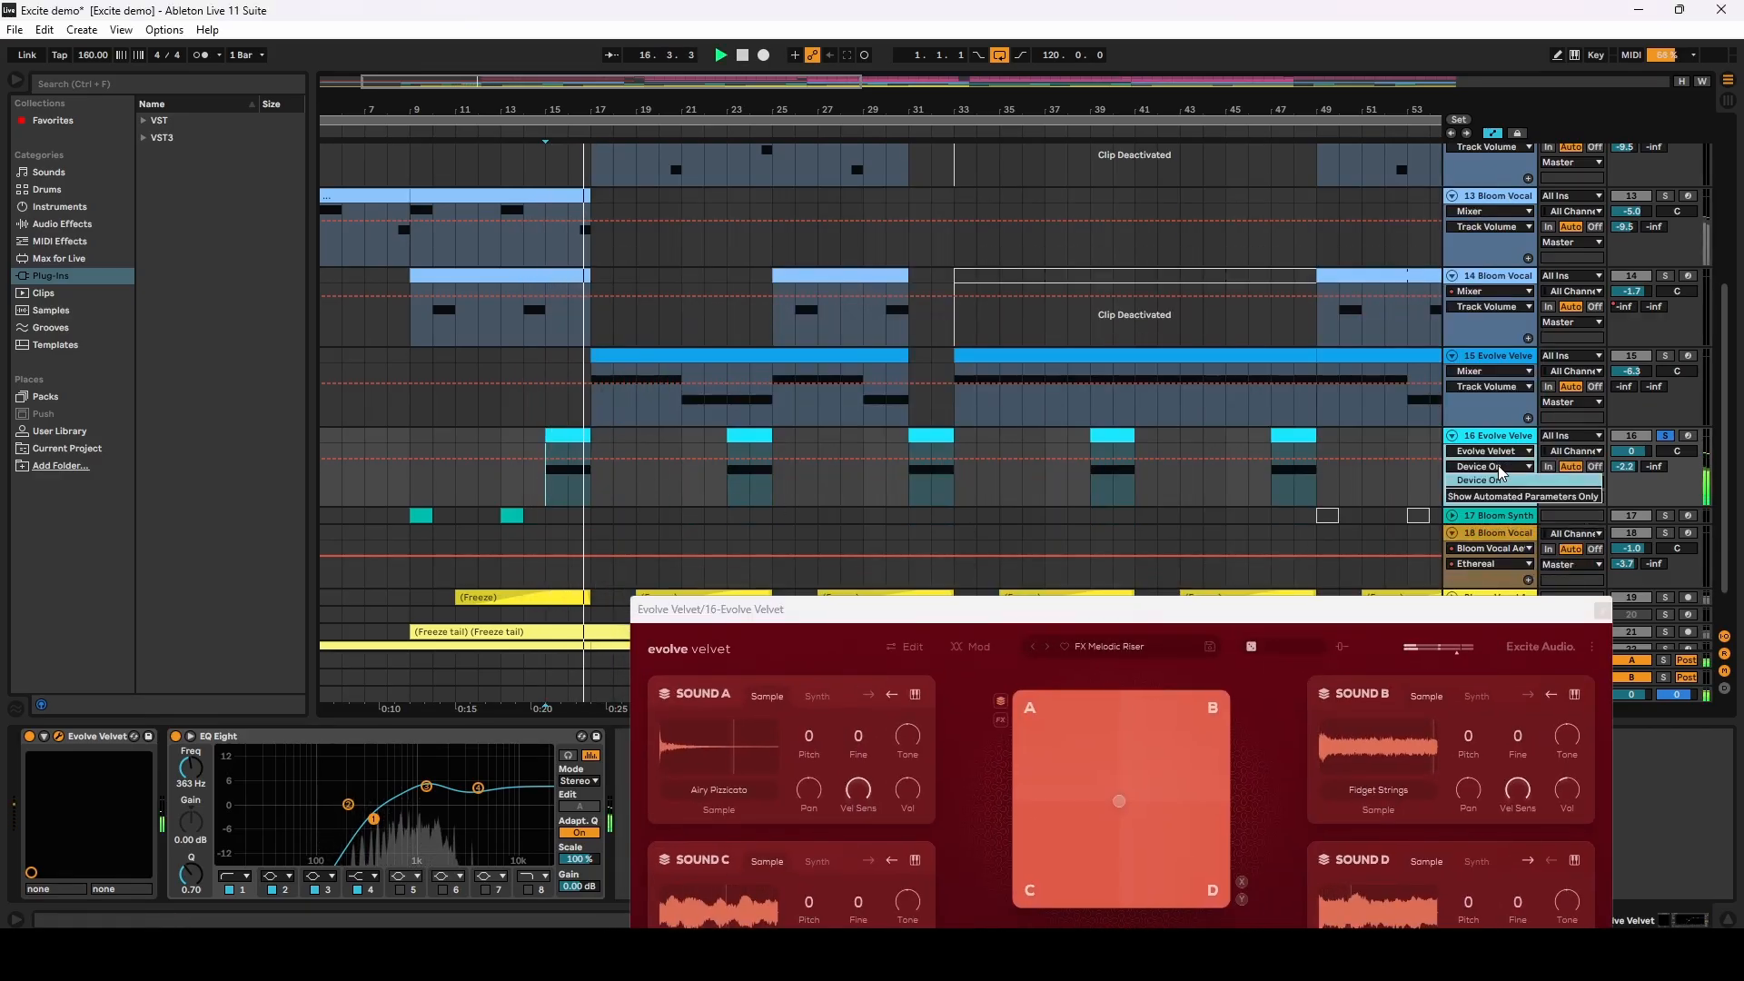
{"action": "left_click_drag", "start_coordinate": [1150, 607], "coordinate": [896, 362]}
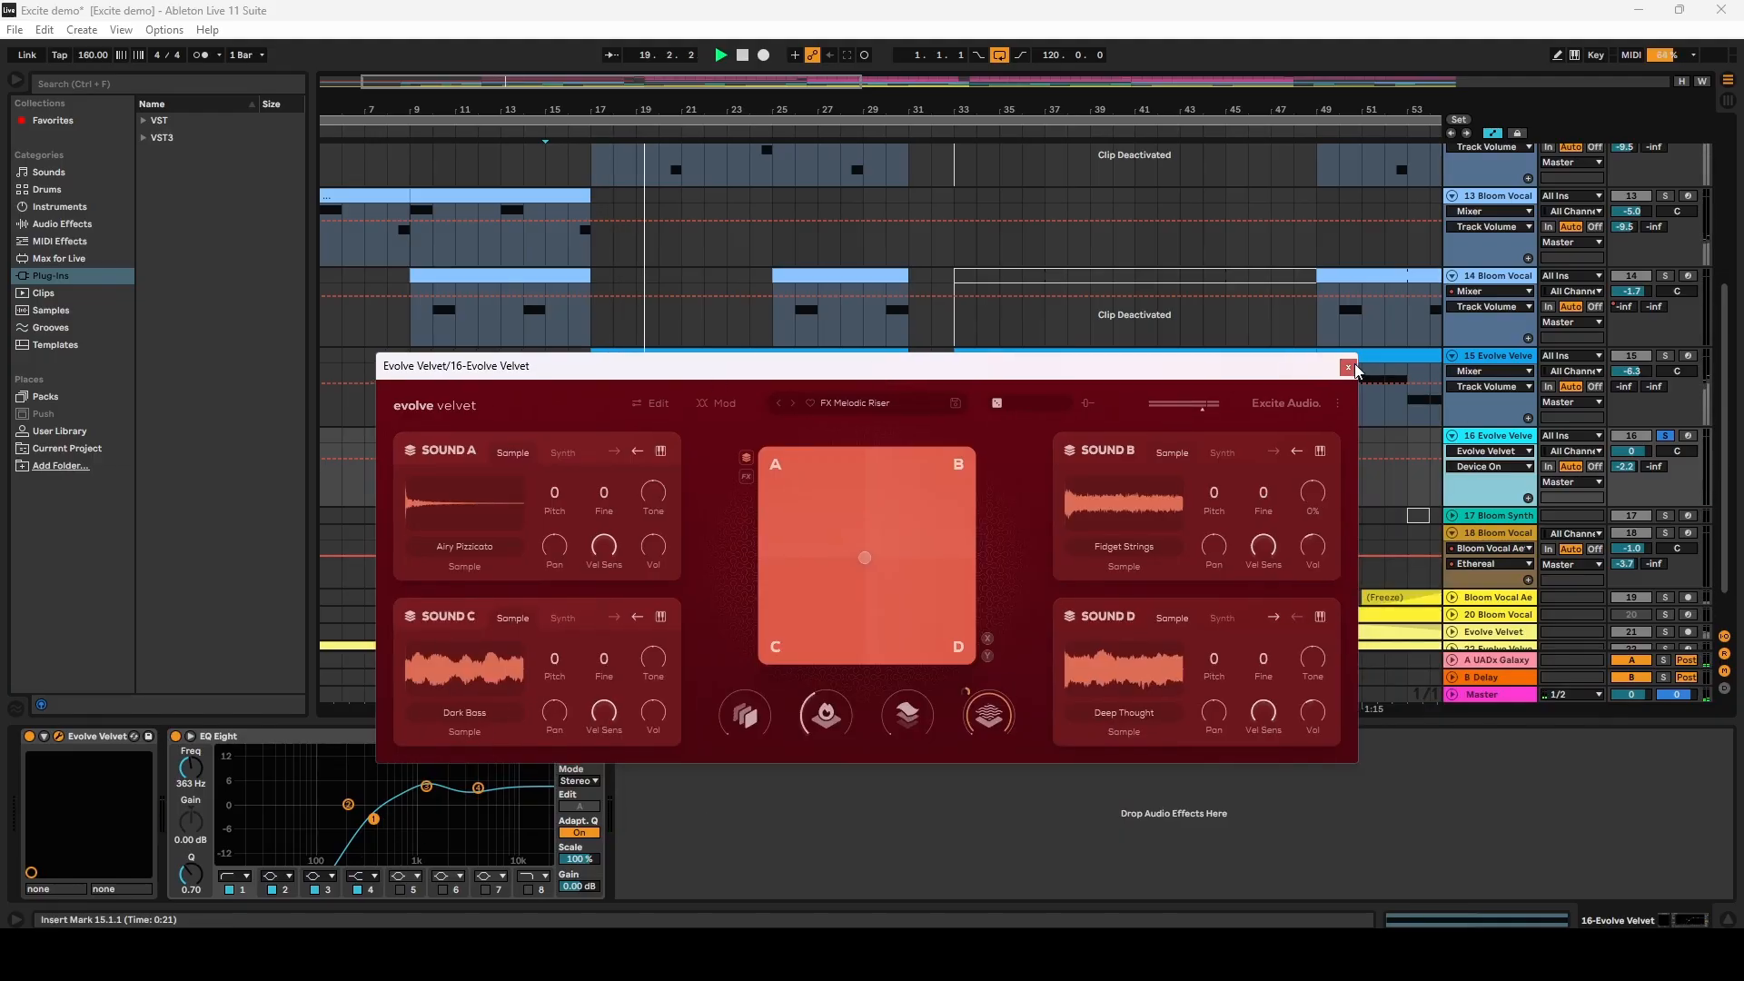
{"action": "left_click_drag", "start_coordinate": [1231, 362], "coordinate": [1236, 545]}
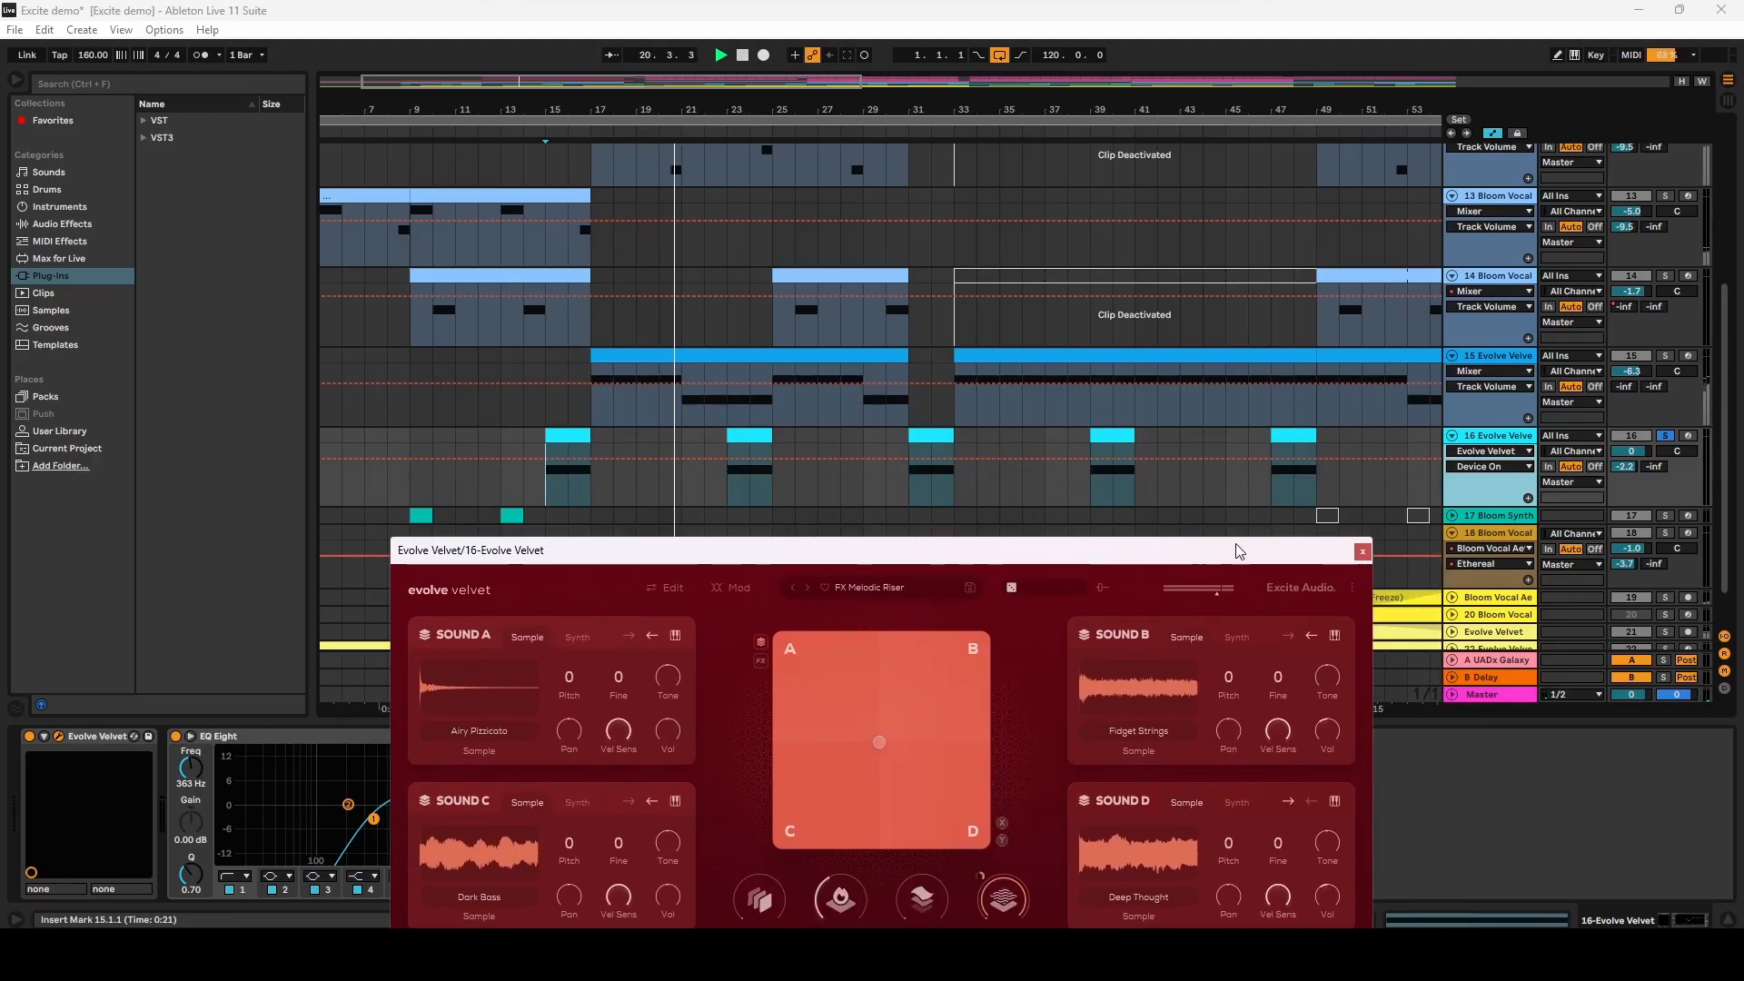
{"action": "left_click", "coordinate": [736, 495]}
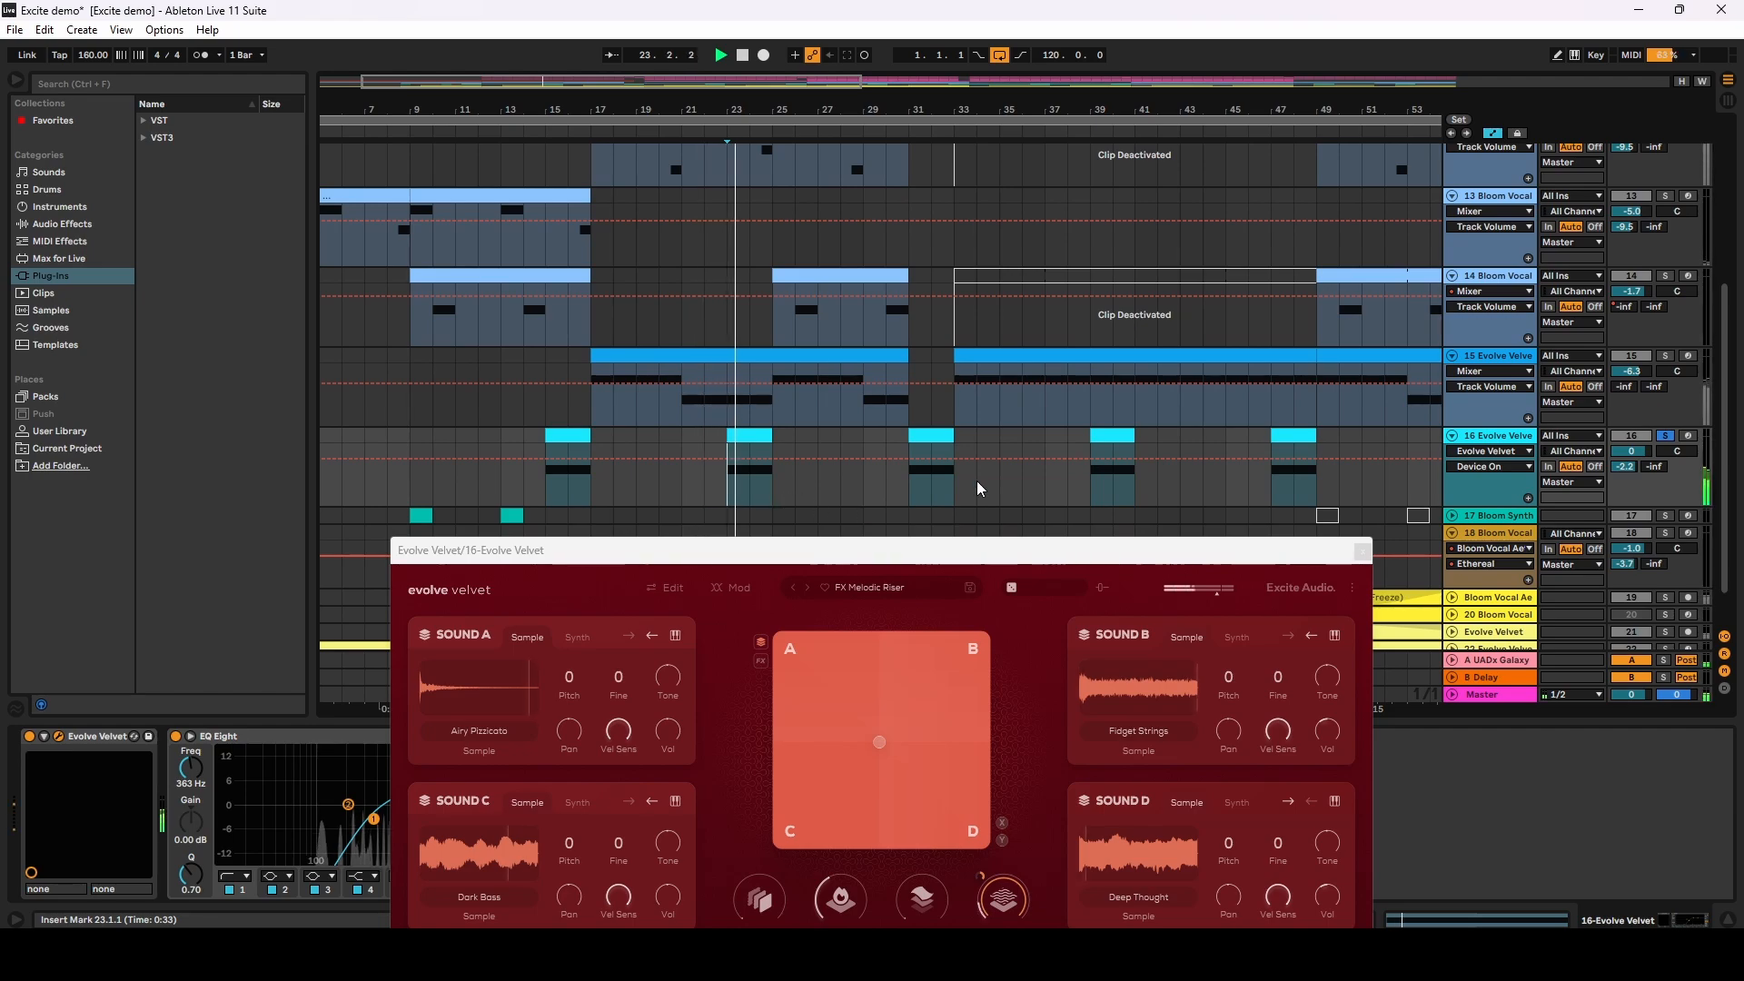
{"action": "key", "text": "space"}
Step: Take track 16 out of solo, play the full mix from bar 23, and close the Evolve Velvet window
{"action": "left_click", "coordinate": [1666, 438]}
{"action": "left_click", "coordinate": [707, 491]}
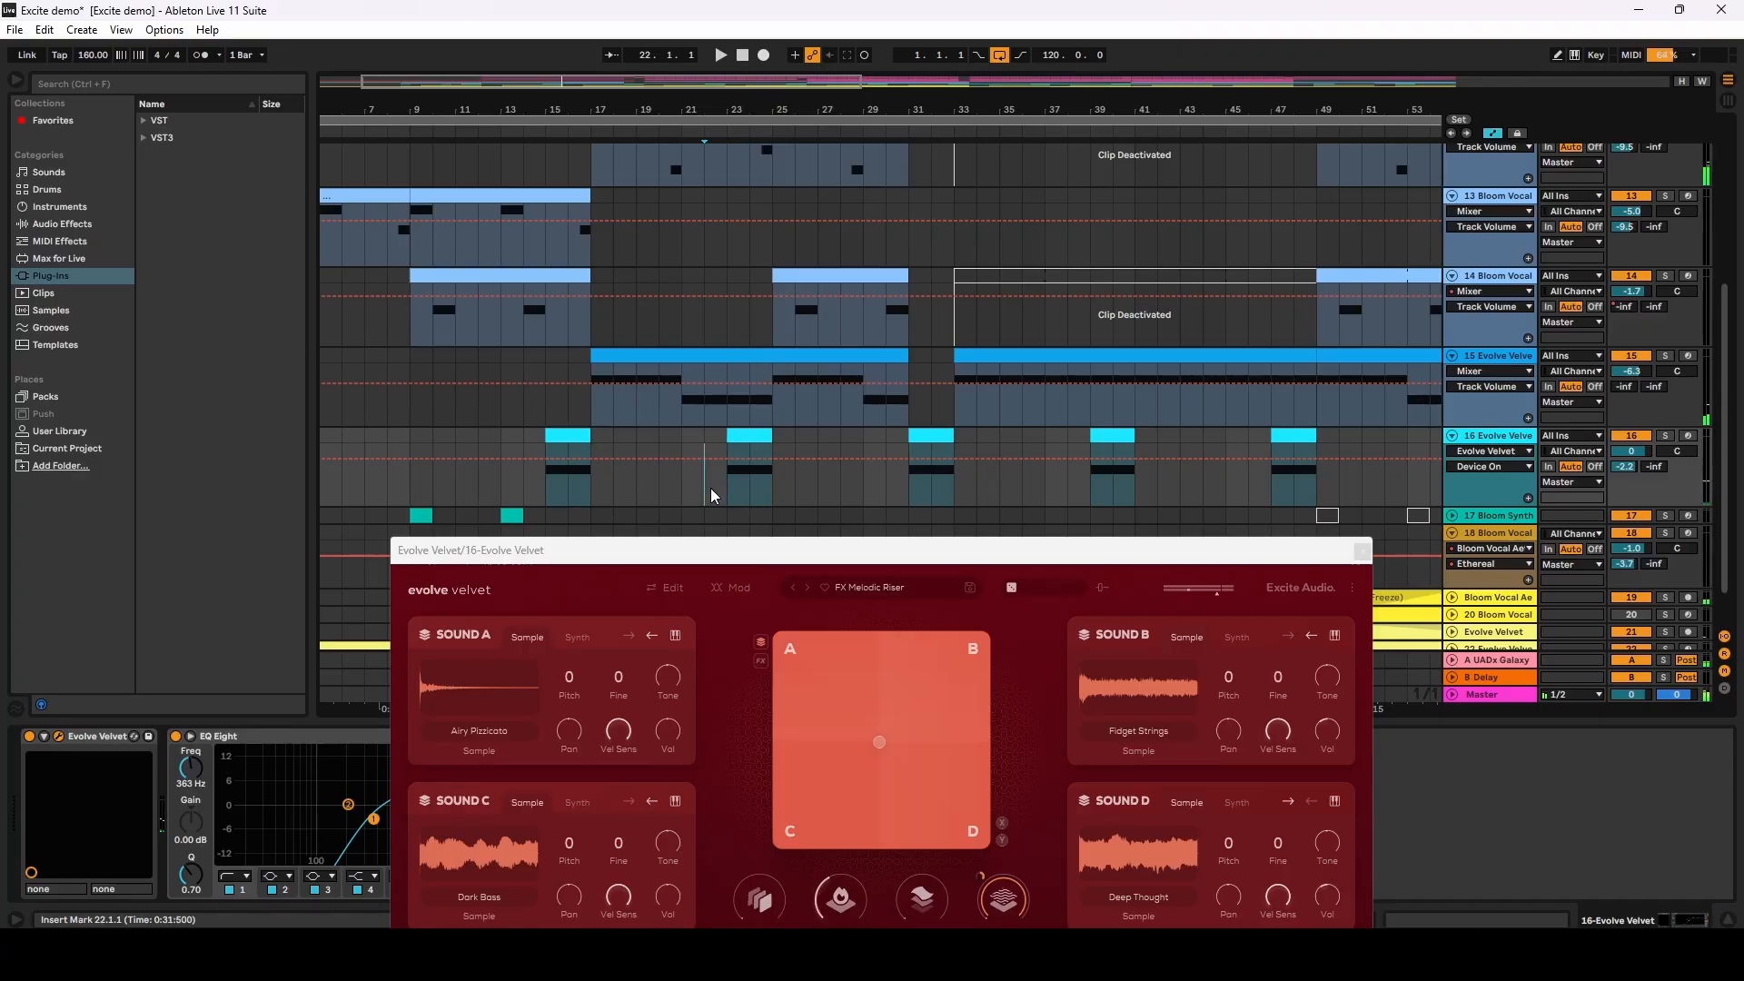
{"action": "left_click", "coordinate": [717, 487]}
{"action": "key", "text": "space"}
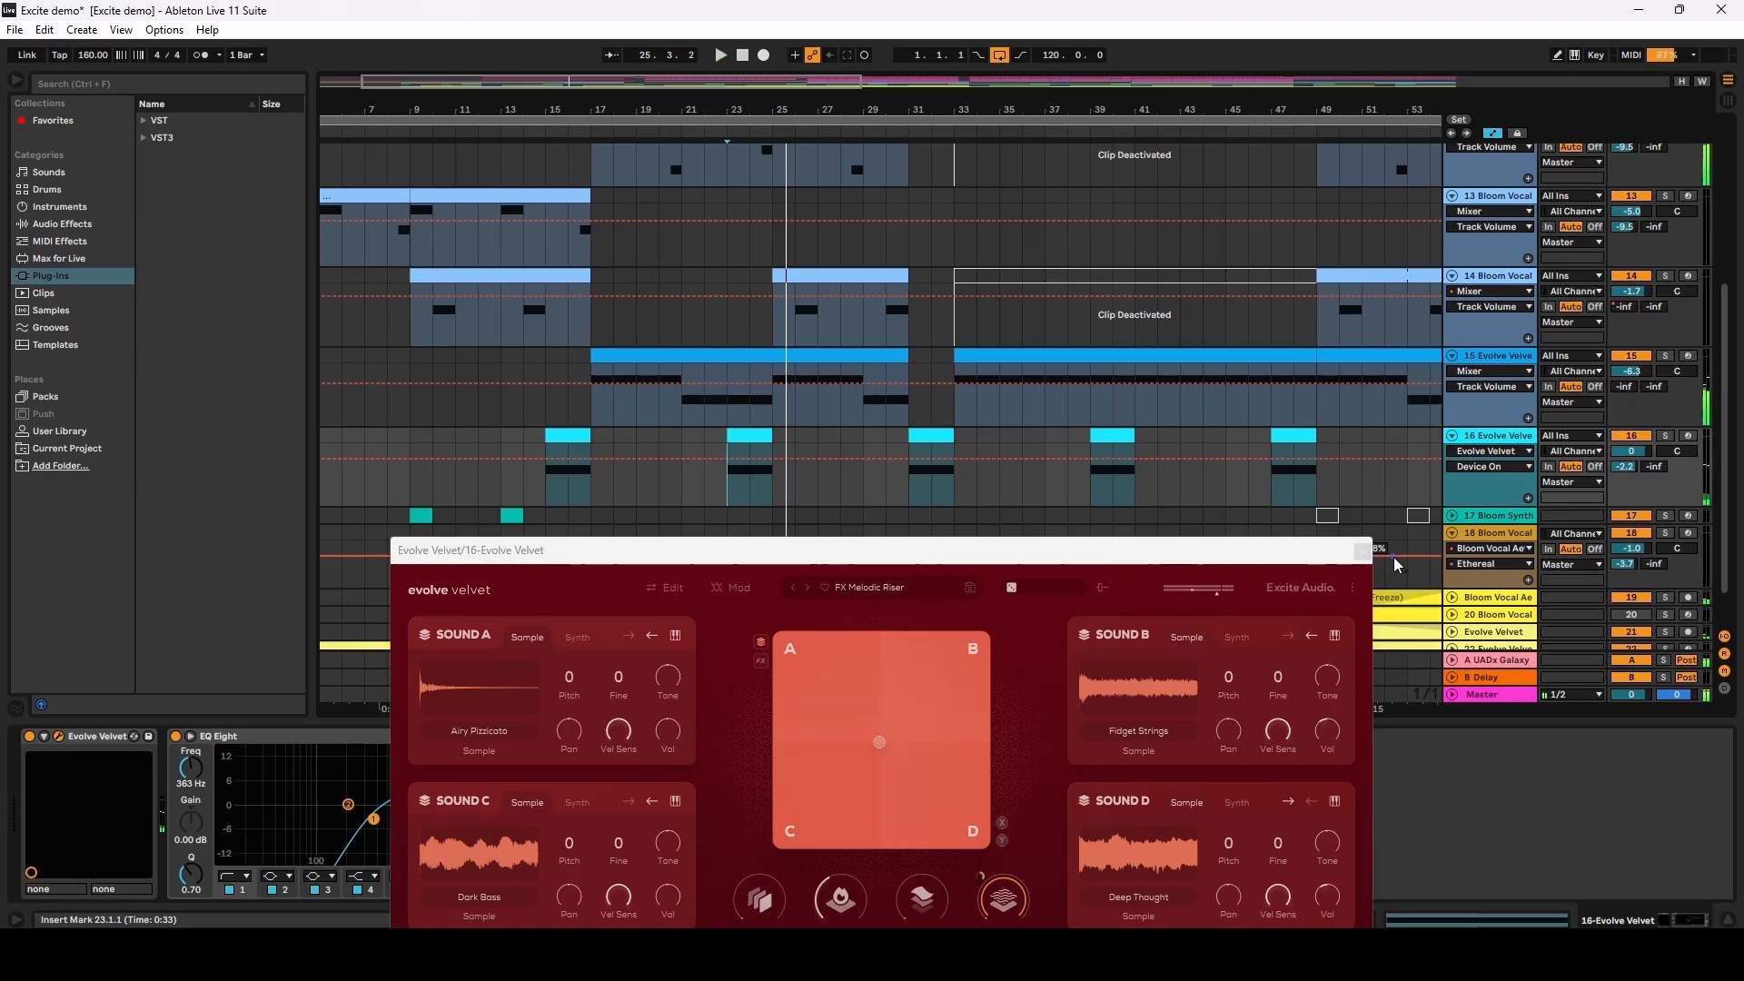
{"action": "left_click", "coordinate": [1363, 552]}
Step: Unfold track 17 and bring its clips from bar 49 to bar 97 into view
{"action": "key", "text": "w"}
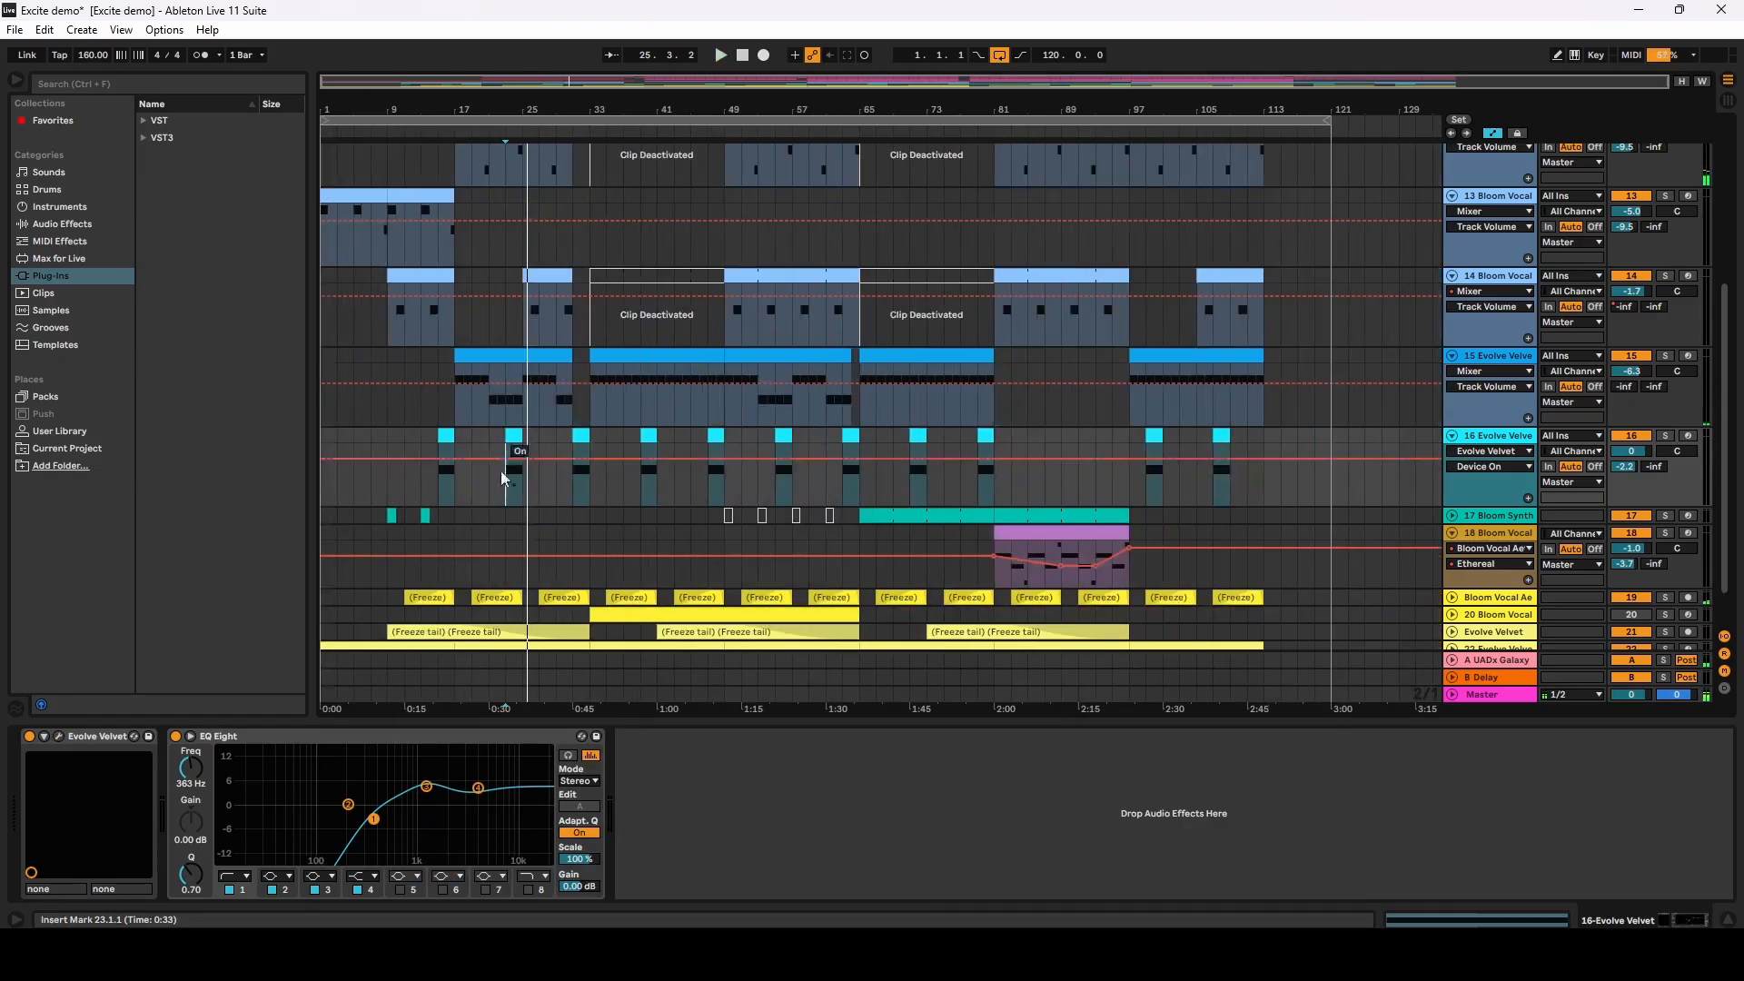
{"action": "scroll", "coordinate": [1087, 513], "scroll_direction": "down", "scroll_amount": 1}
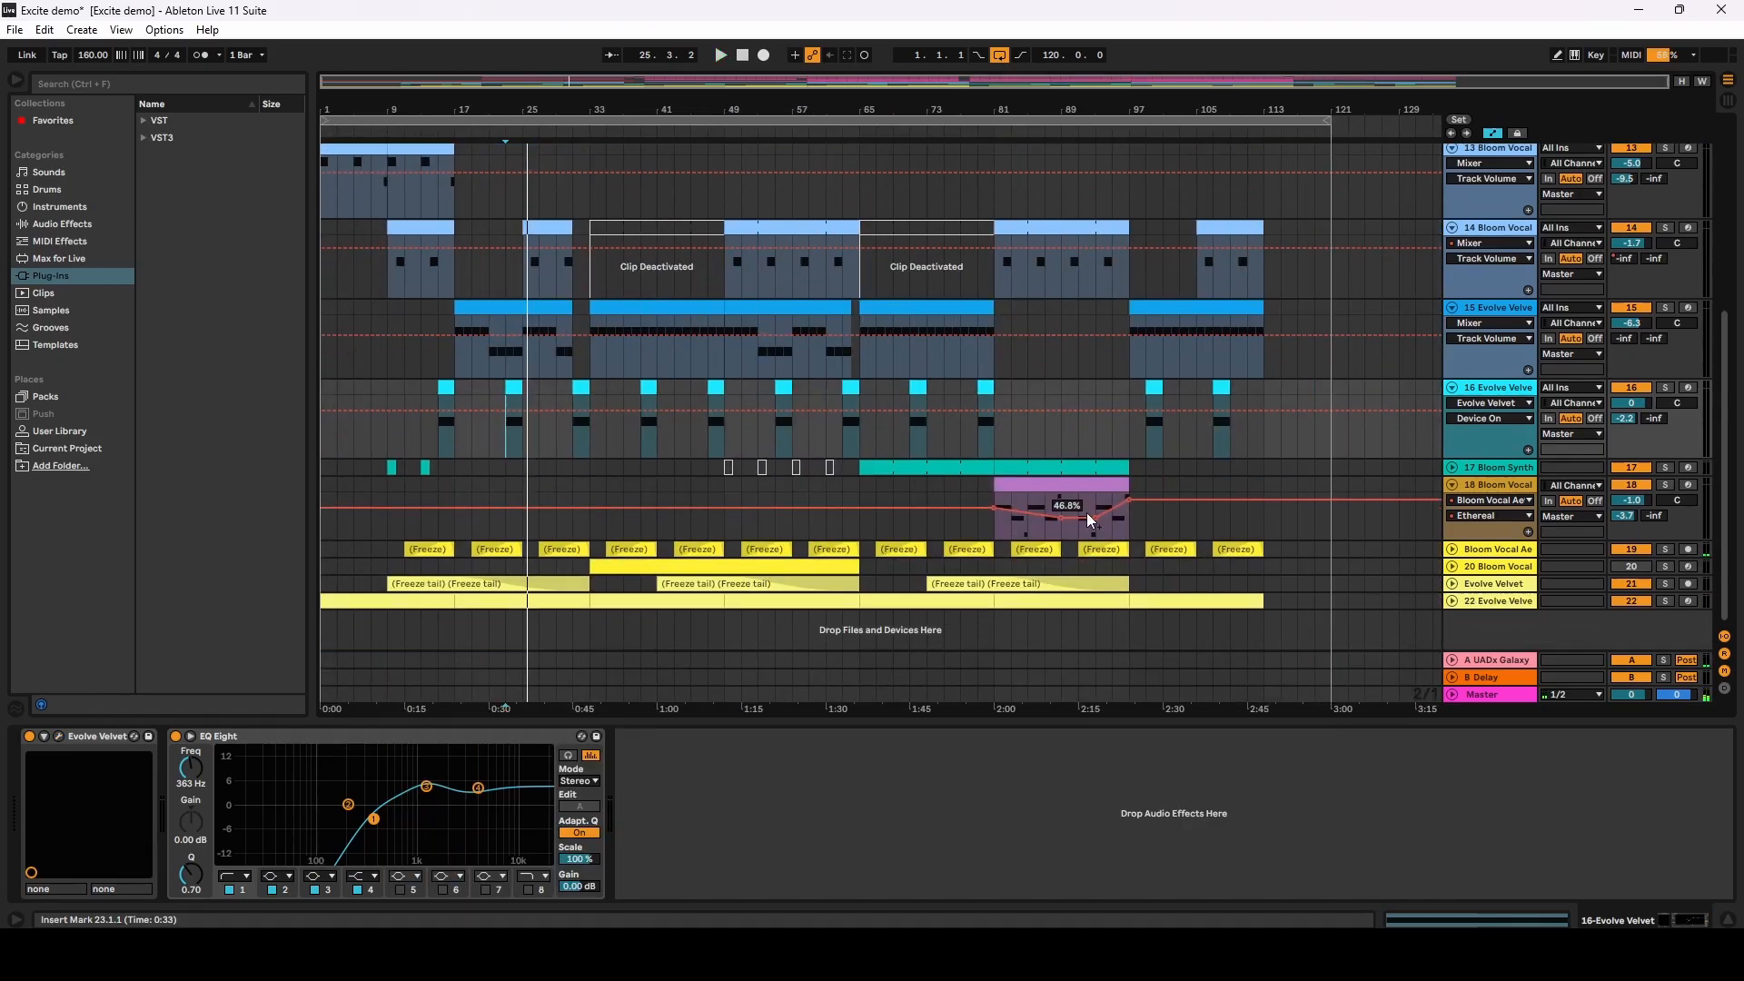
{"action": "left_click", "coordinate": [1453, 468]}
{"action": "scroll", "coordinate": [410, 298], "scroll_direction": "down", "scroll_amount": 1}
{"action": "left_click_drag", "start_coordinate": [385, 114], "coordinate": [408, 141]}
{"action": "left_click_drag", "start_coordinate": [1210, 113], "coordinate": [1080, 111]}
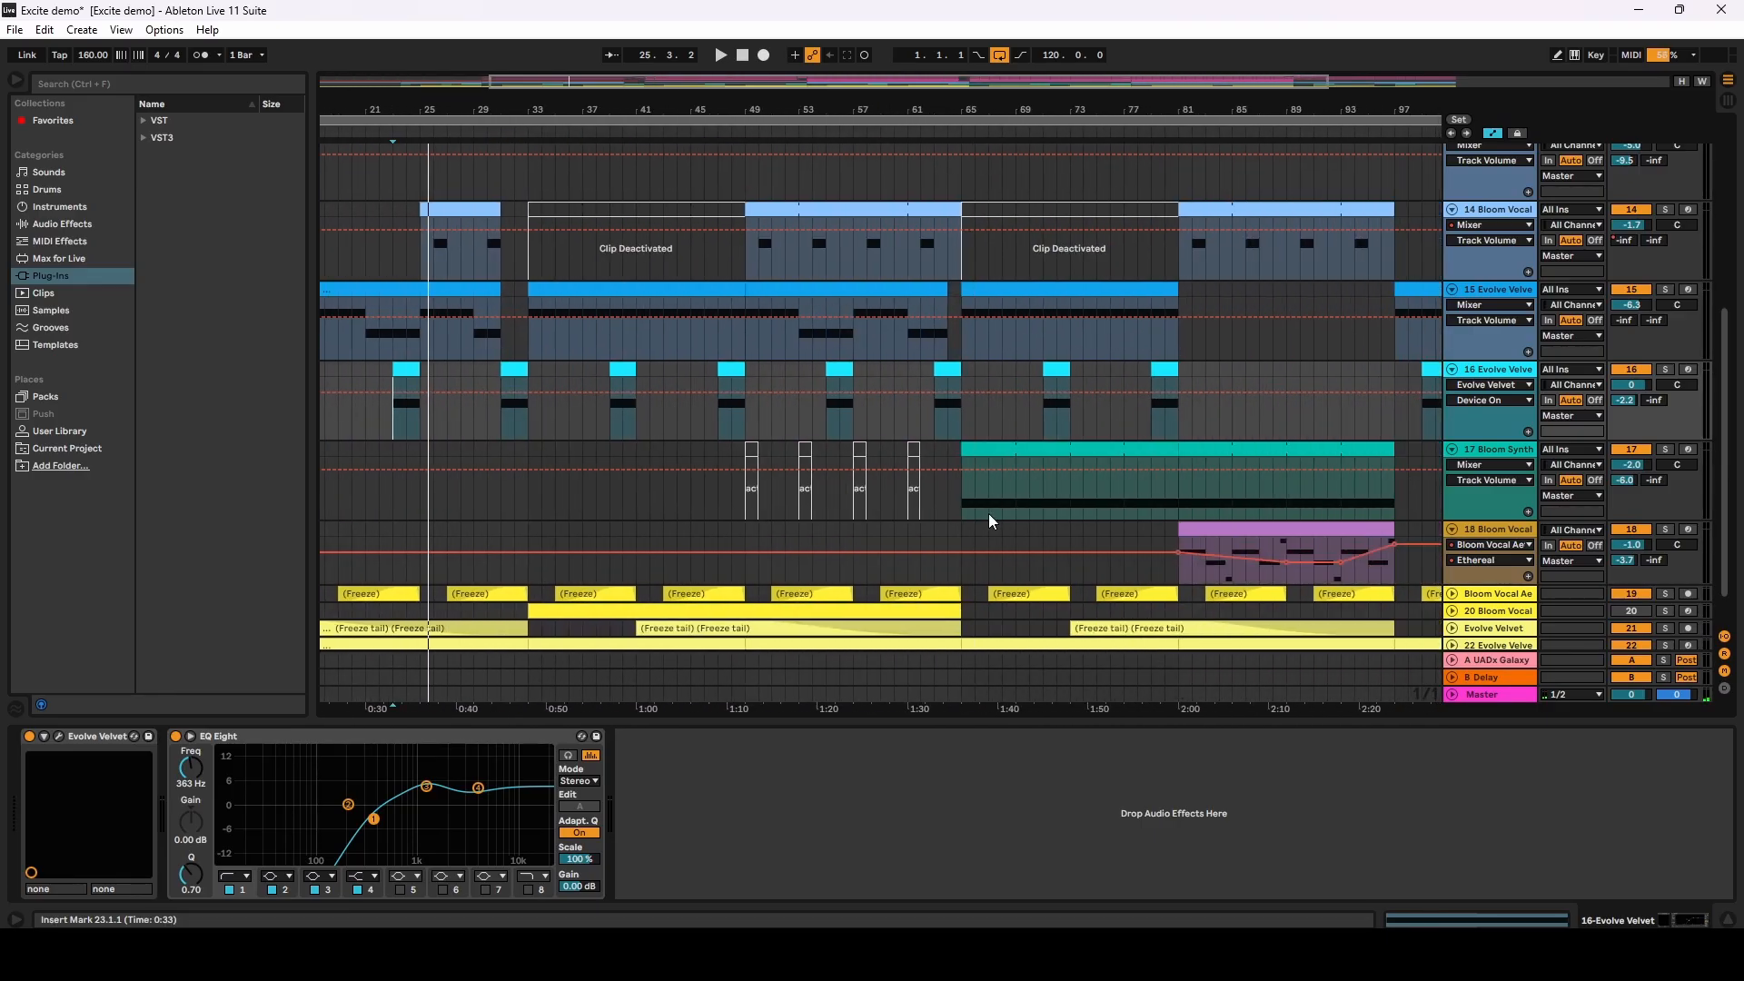
Step: Solo track 17, play it from bar 65, and open its Bloom Synth Atmosphere window
{"action": "left_click", "coordinate": [1009, 517]}
{"action": "left_click", "coordinate": [1667, 451]}
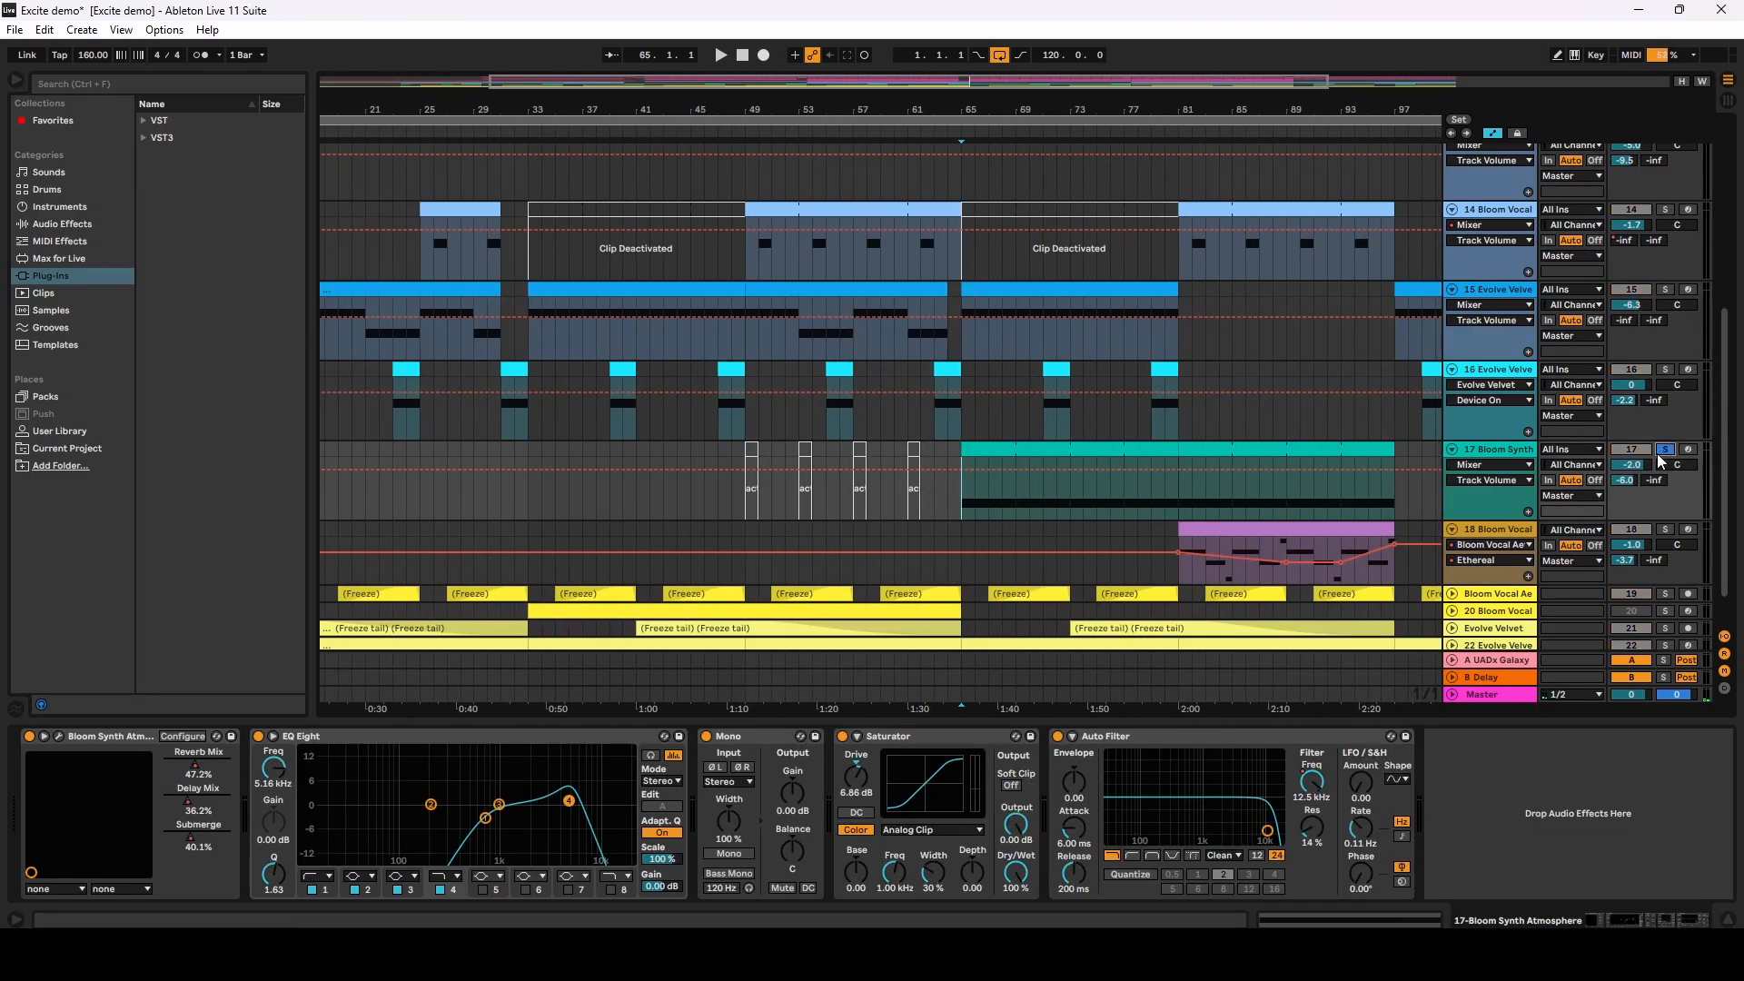
{"action": "key", "text": "space"}
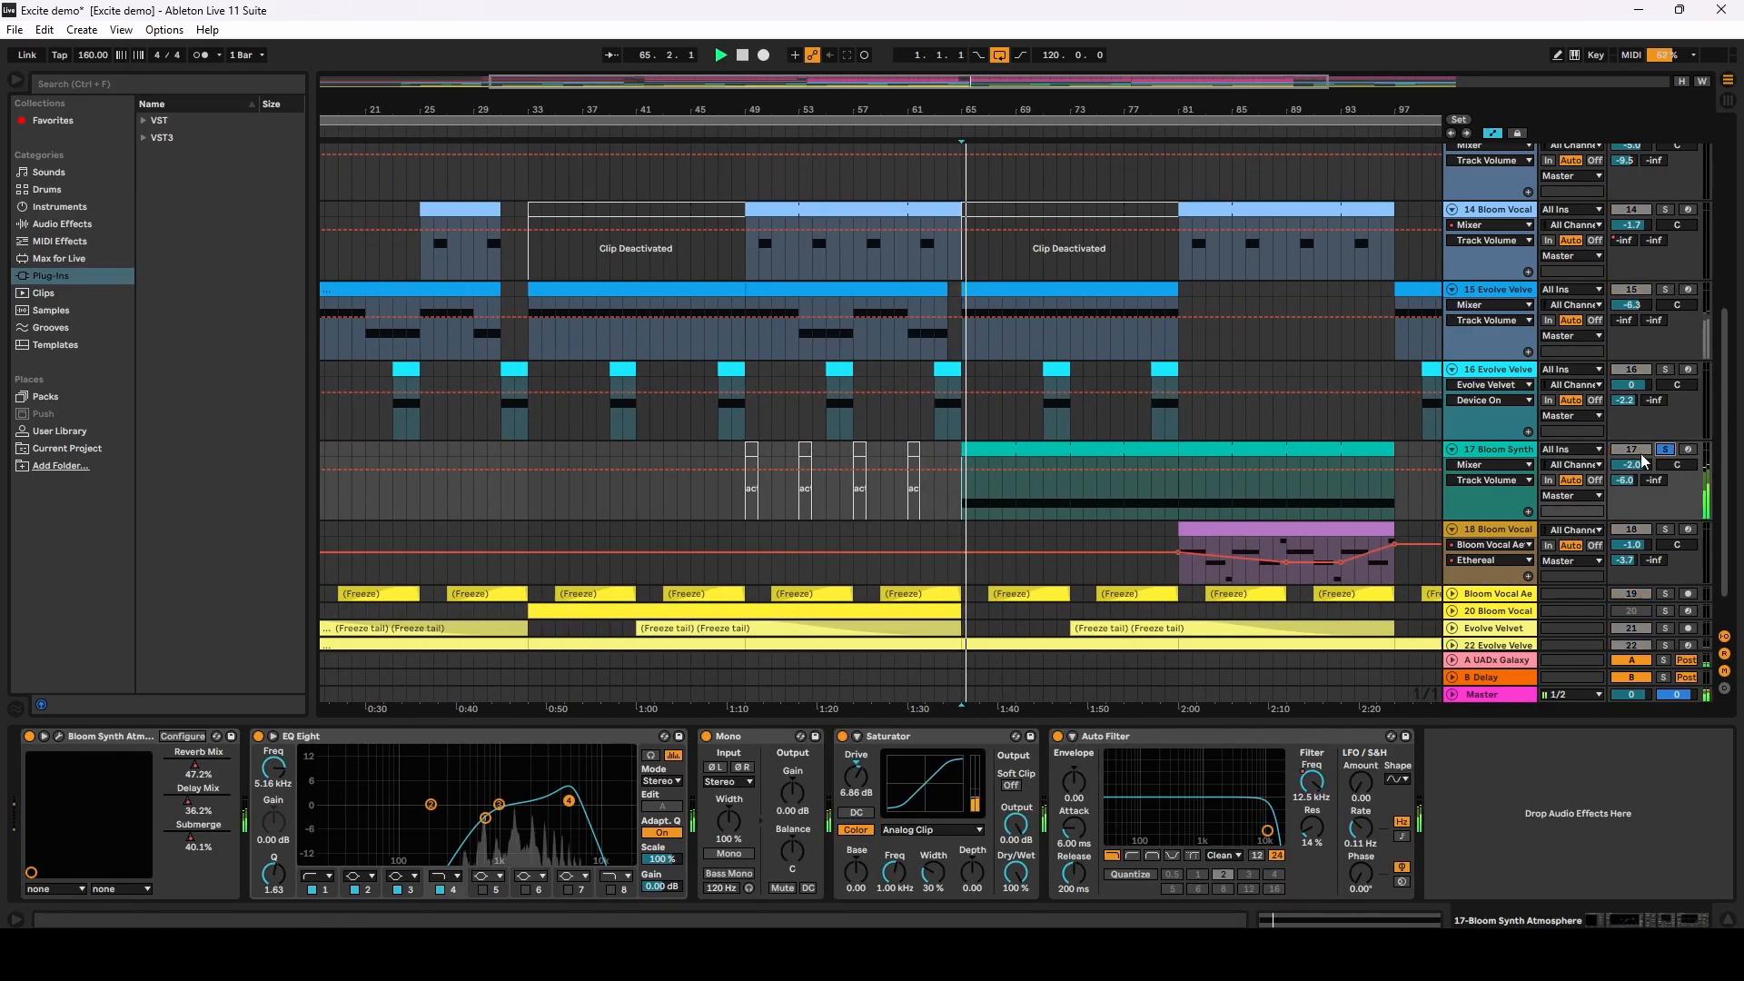
{"action": "left_click", "coordinate": [58, 737]}
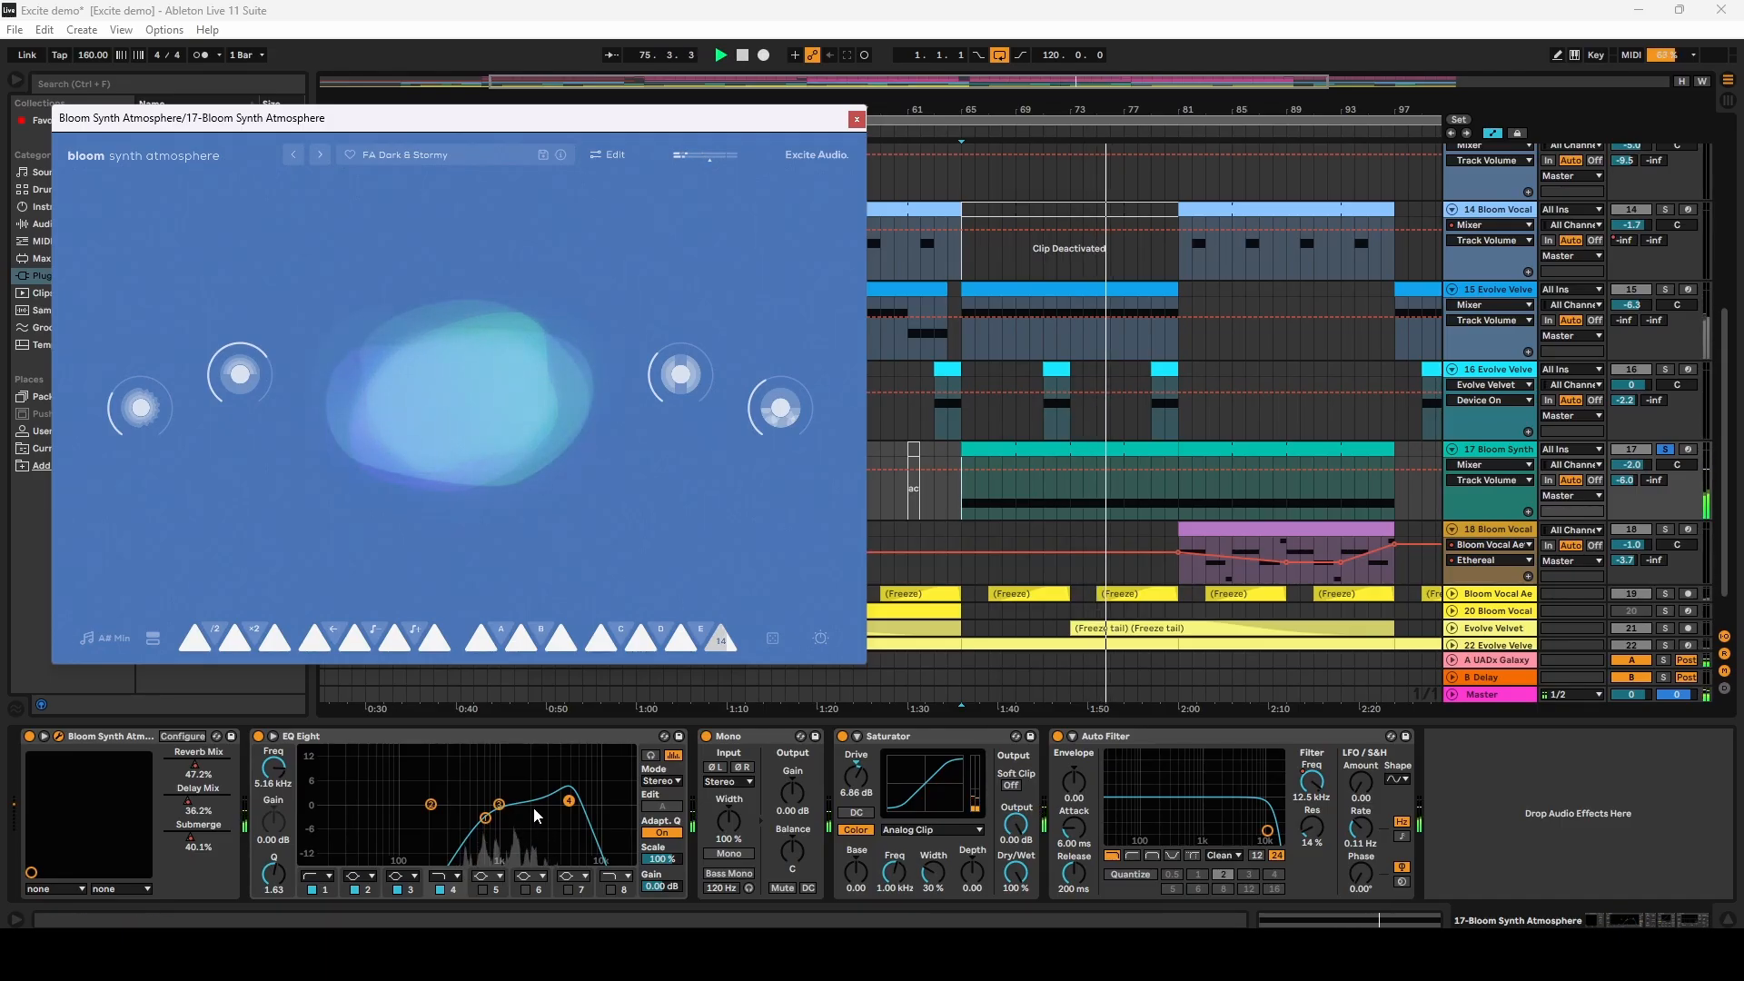
Step: Inspect the edit page and the key list of track 17's Bloom Synth Atmosphere, and close the plug-in window
{"action": "left_click", "coordinate": [612, 153]}
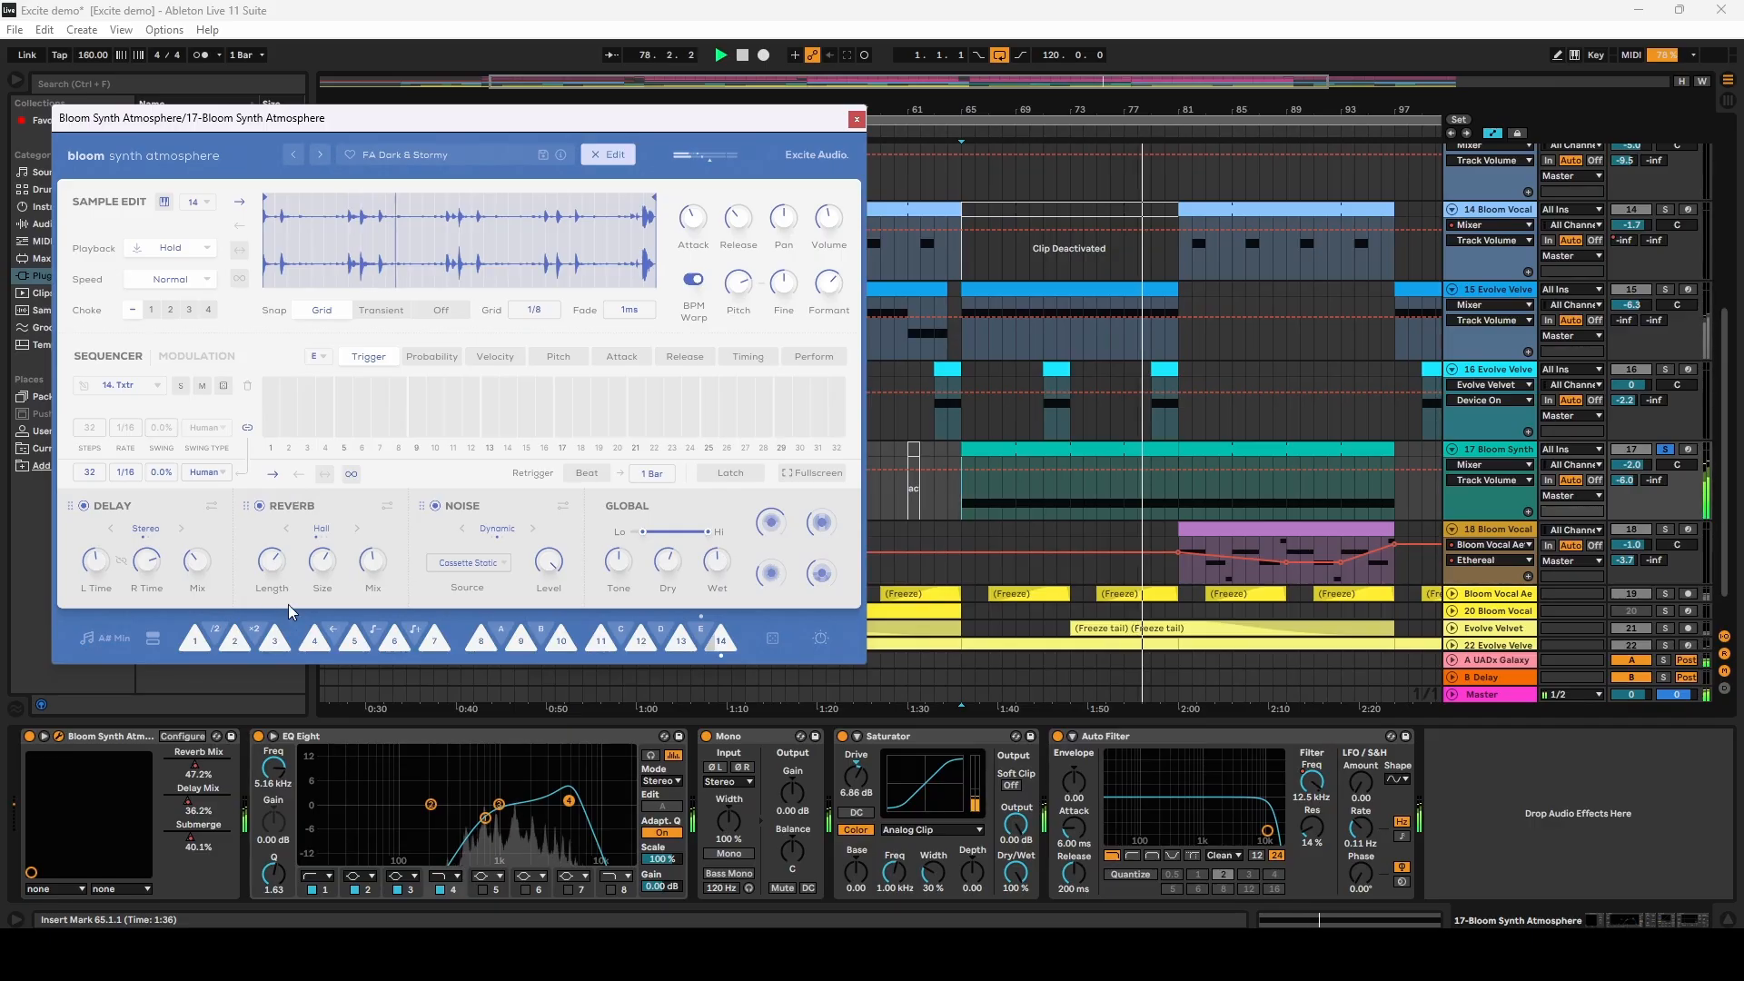
{"action": "mouse_move", "coordinate": [311, 575]}
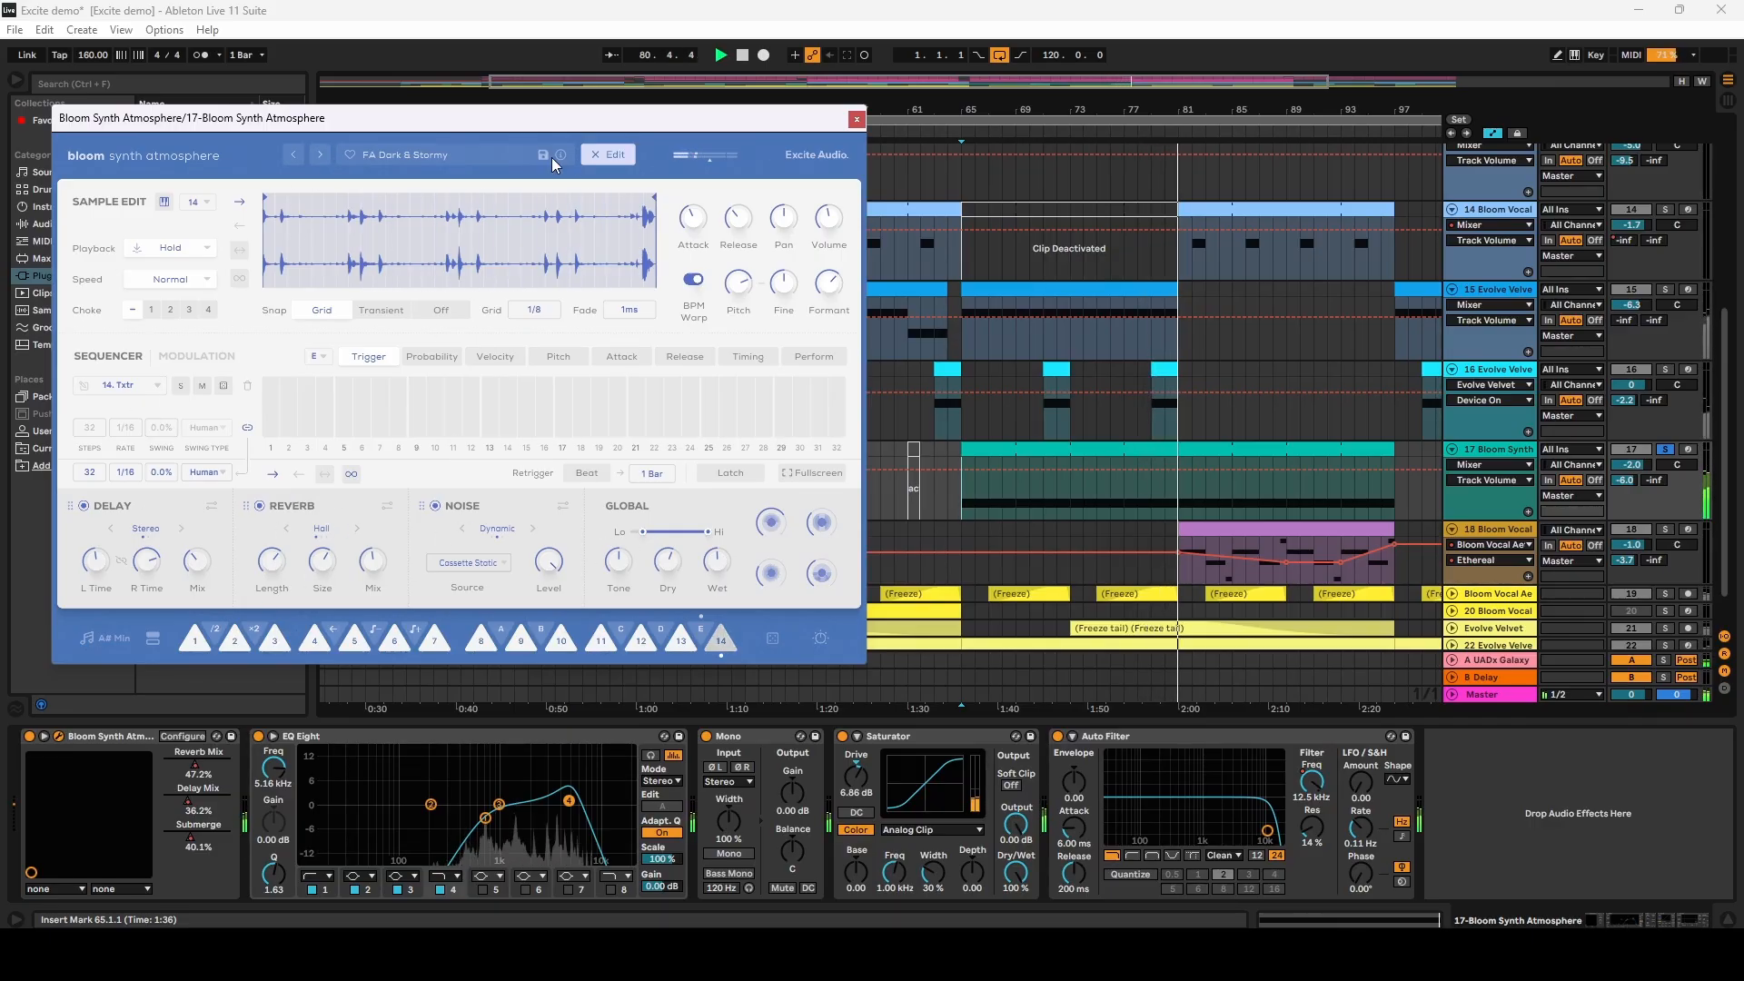
{"action": "left_click", "coordinate": [605, 154]}
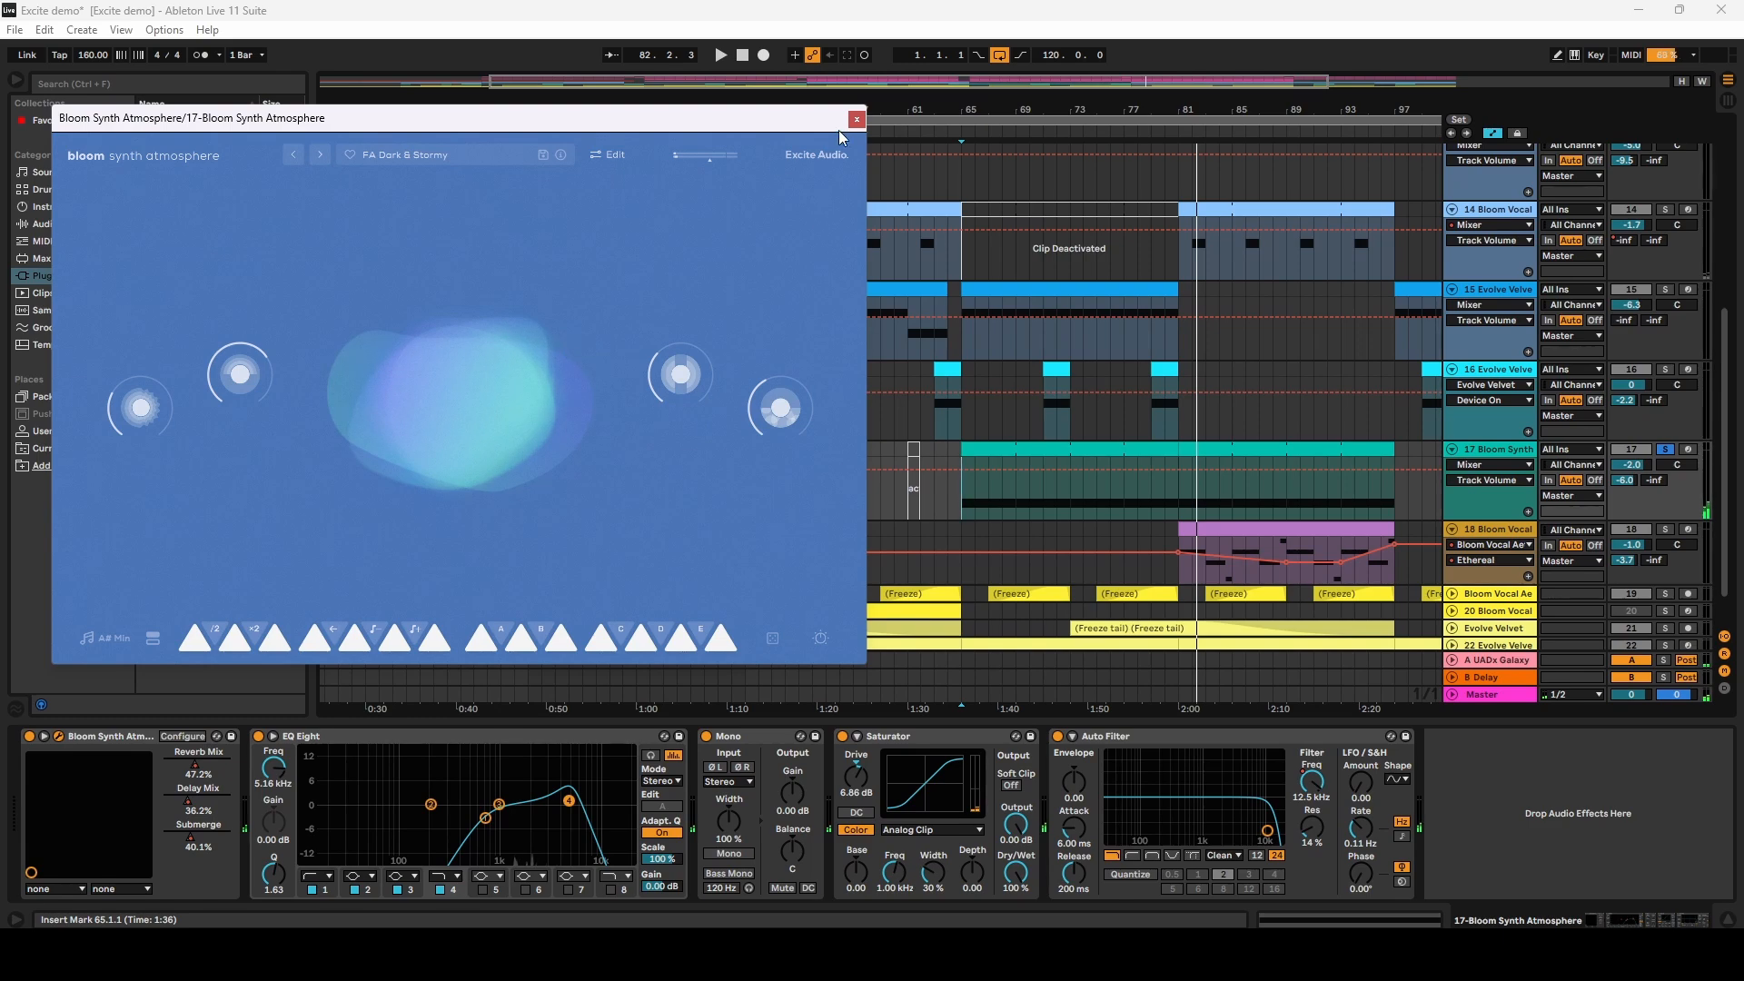
{"action": "left_click", "coordinate": [119, 640]}
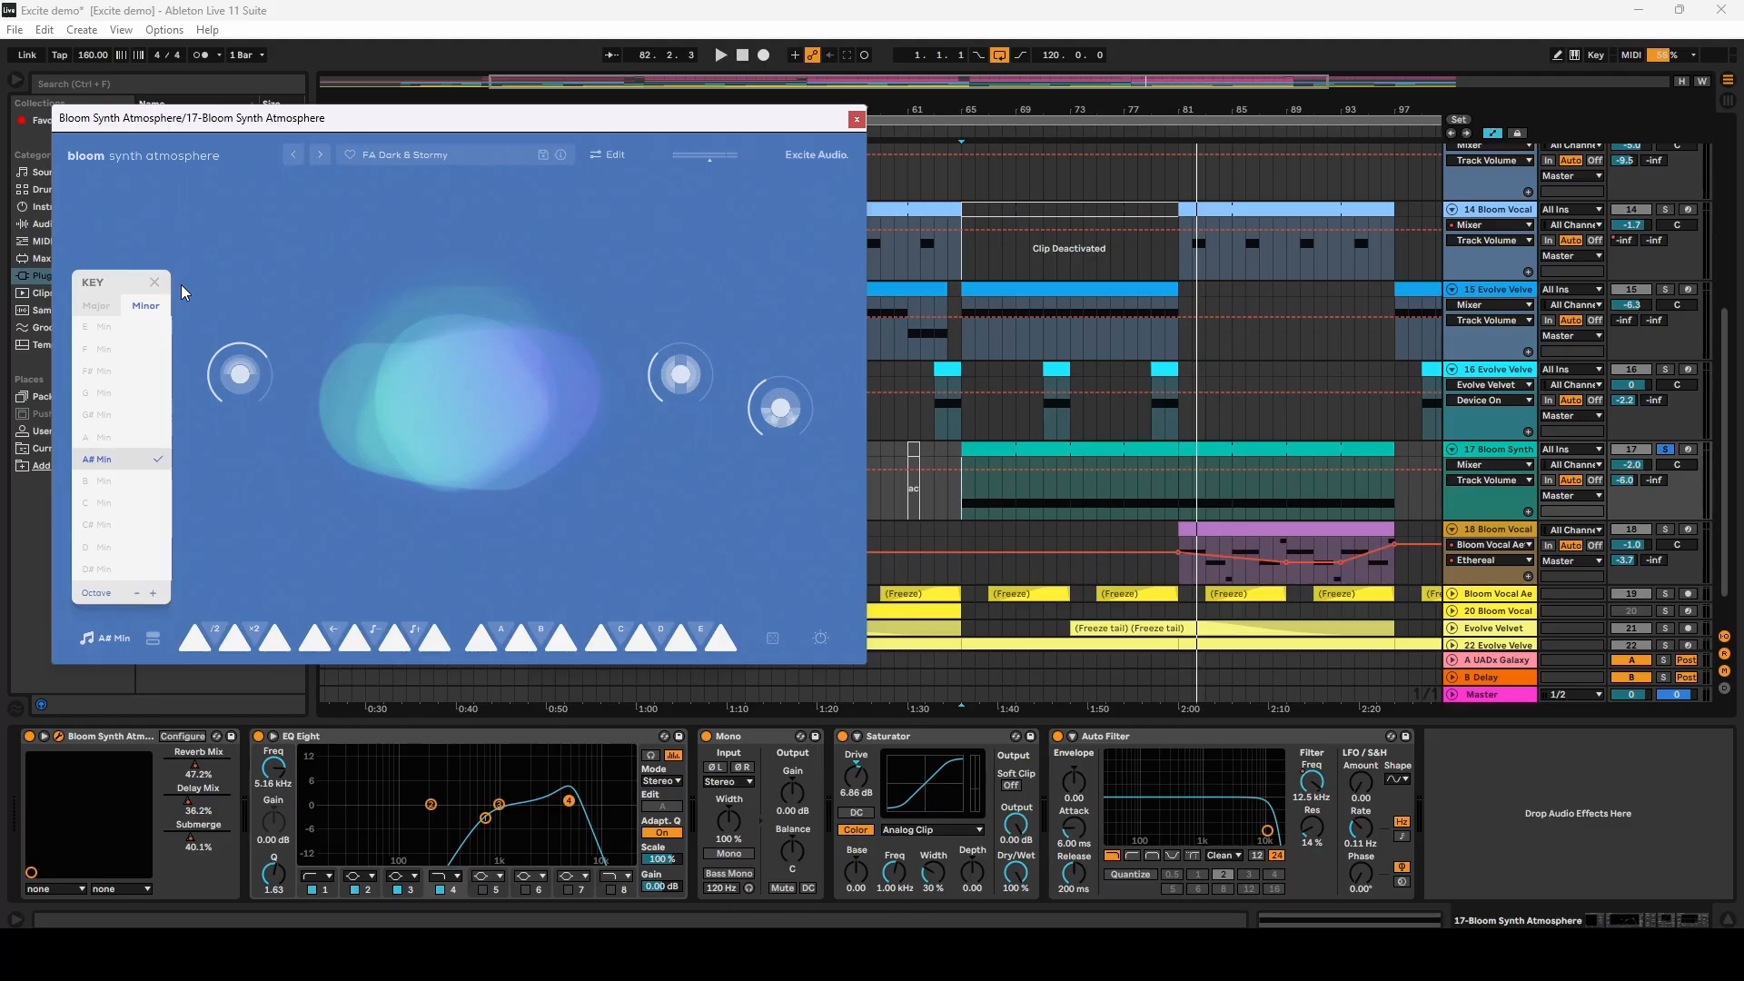
{"action": "left_click", "coordinate": [154, 281]}
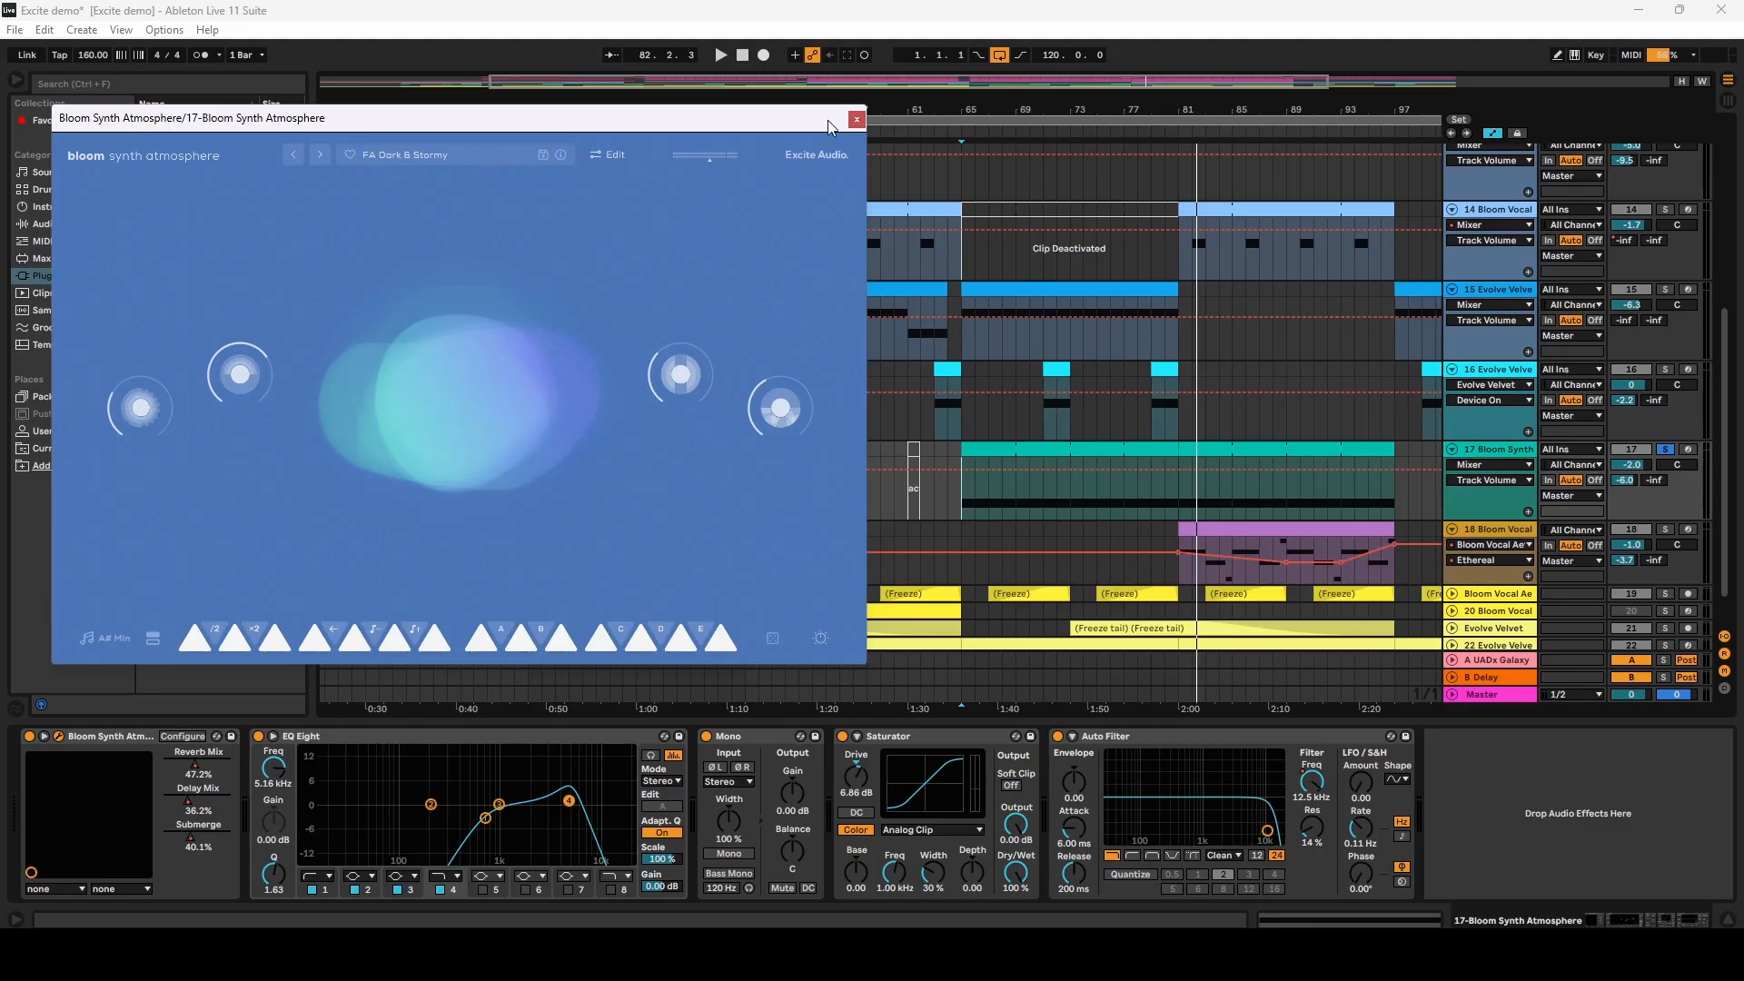
{"action": "left_click", "coordinate": [855, 119]}
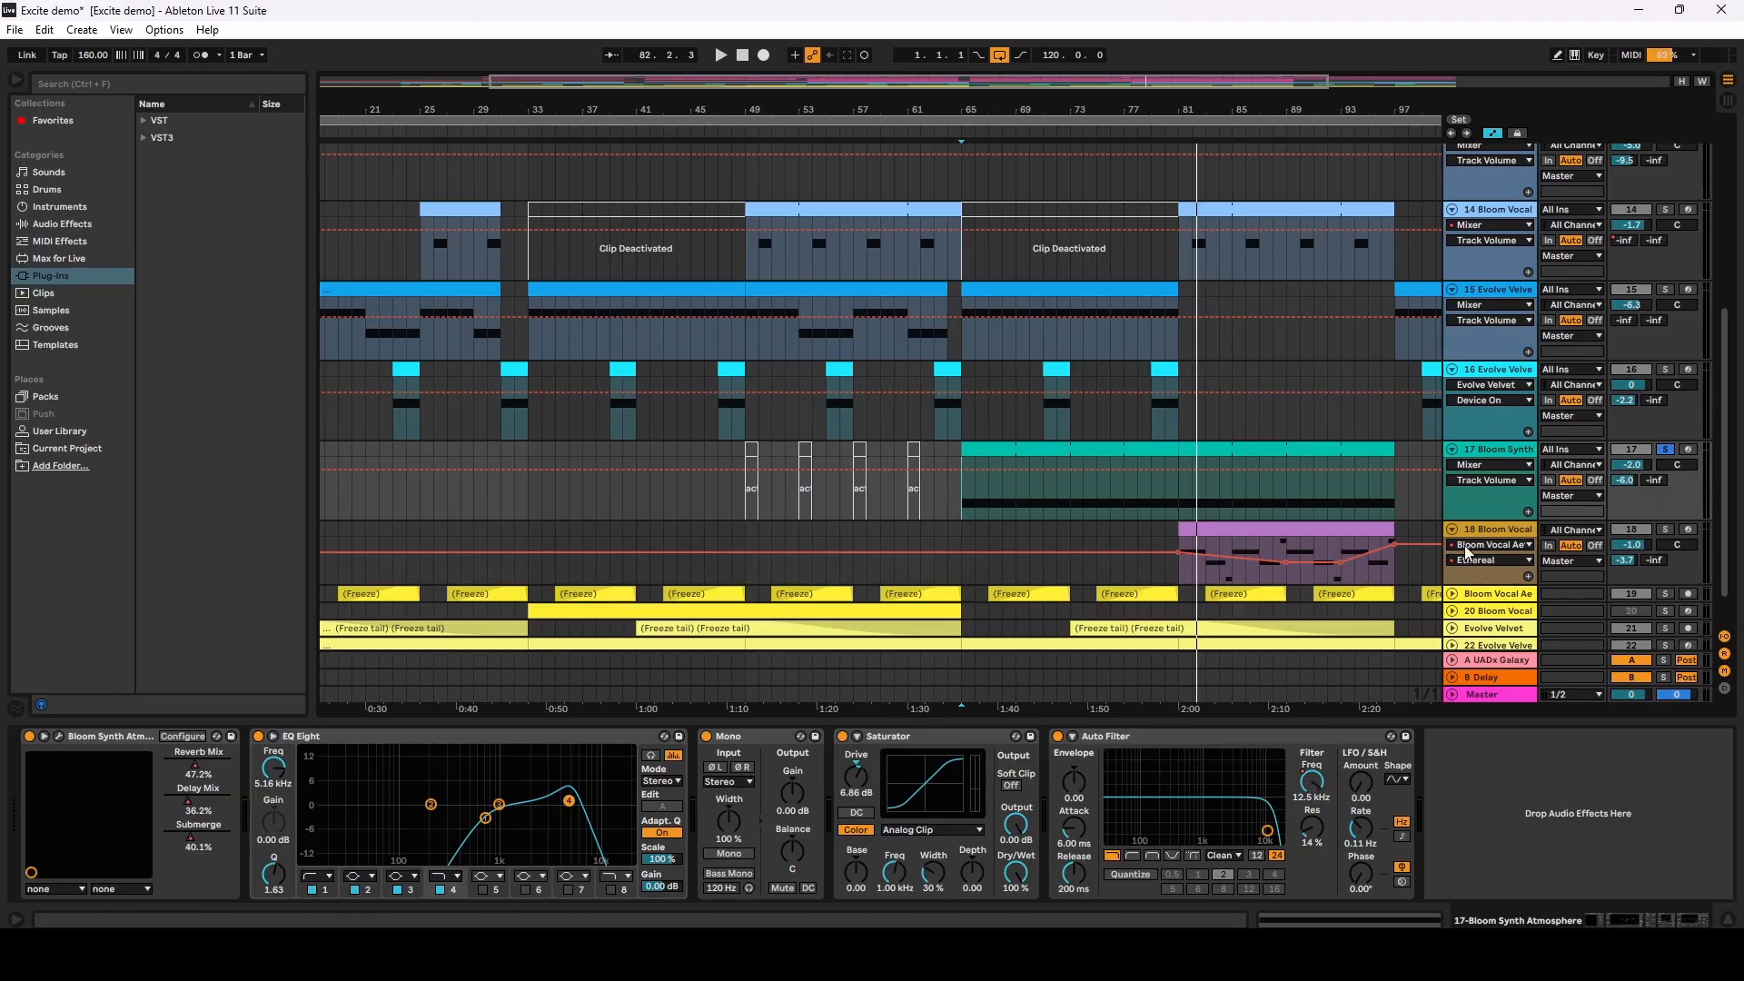
Step: Show the Bloom Synth Atmosphere automation on track 17 for Submerge and Delay Mix
{"action": "left_click", "coordinate": [1486, 465]}
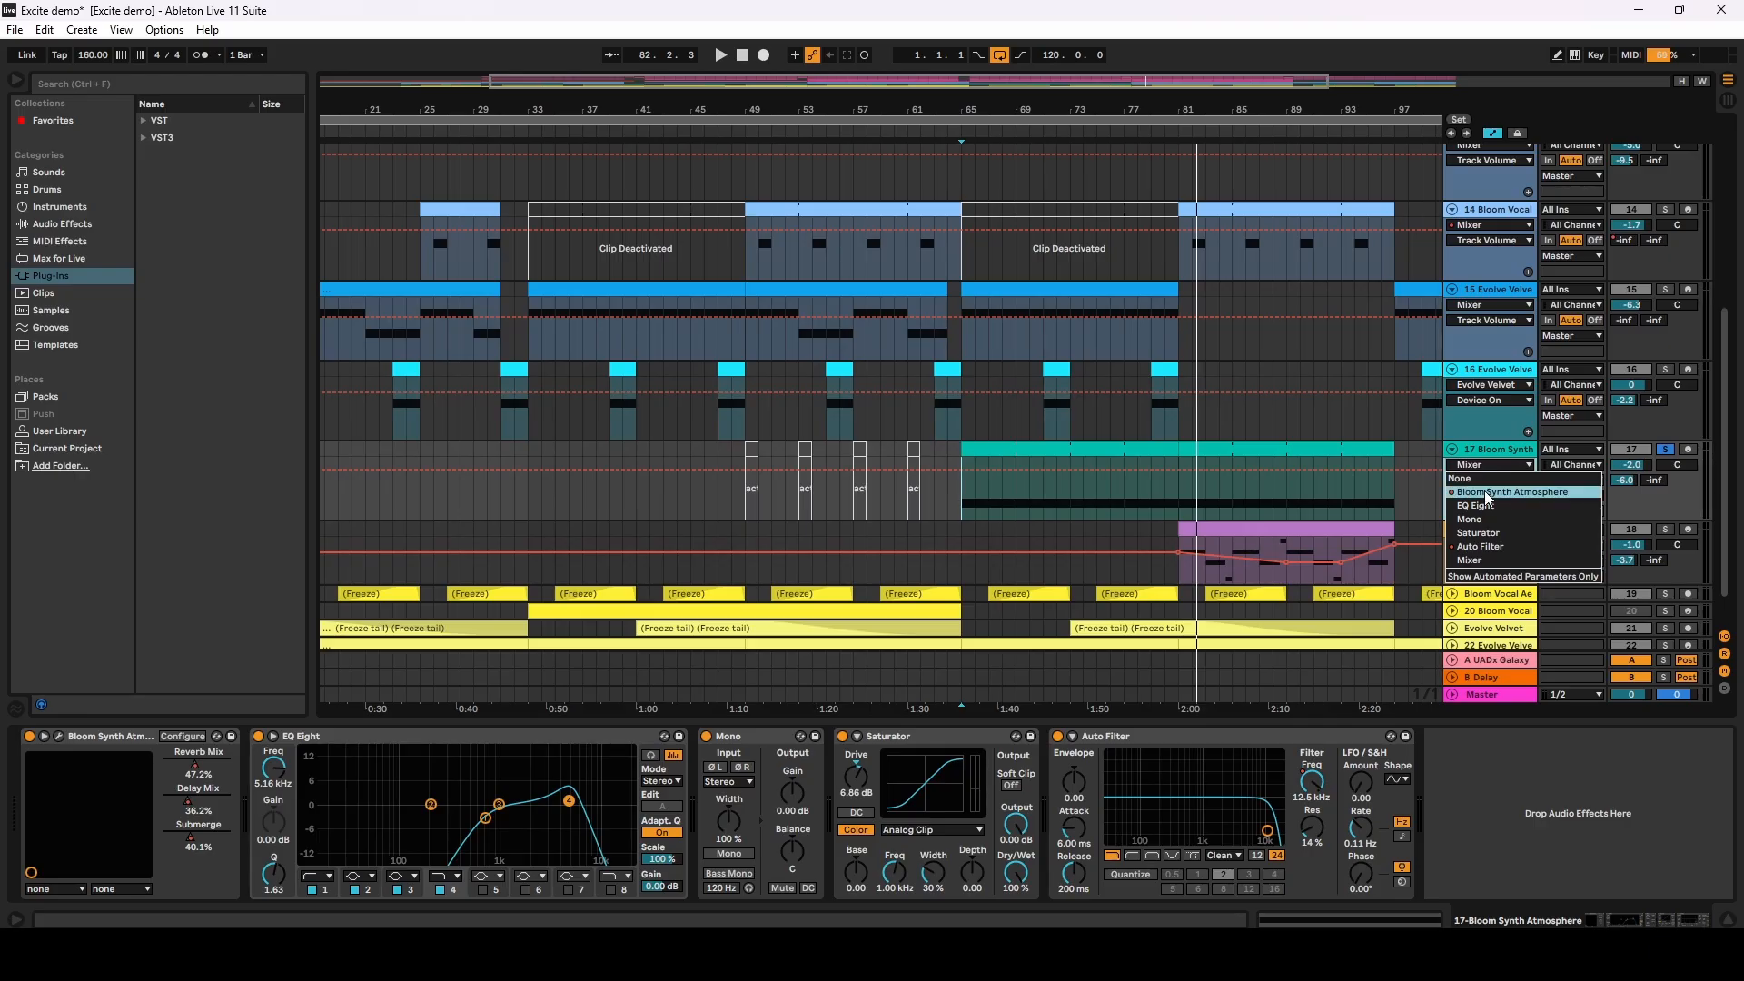
{"action": "left_click", "coordinate": [1484, 490]}
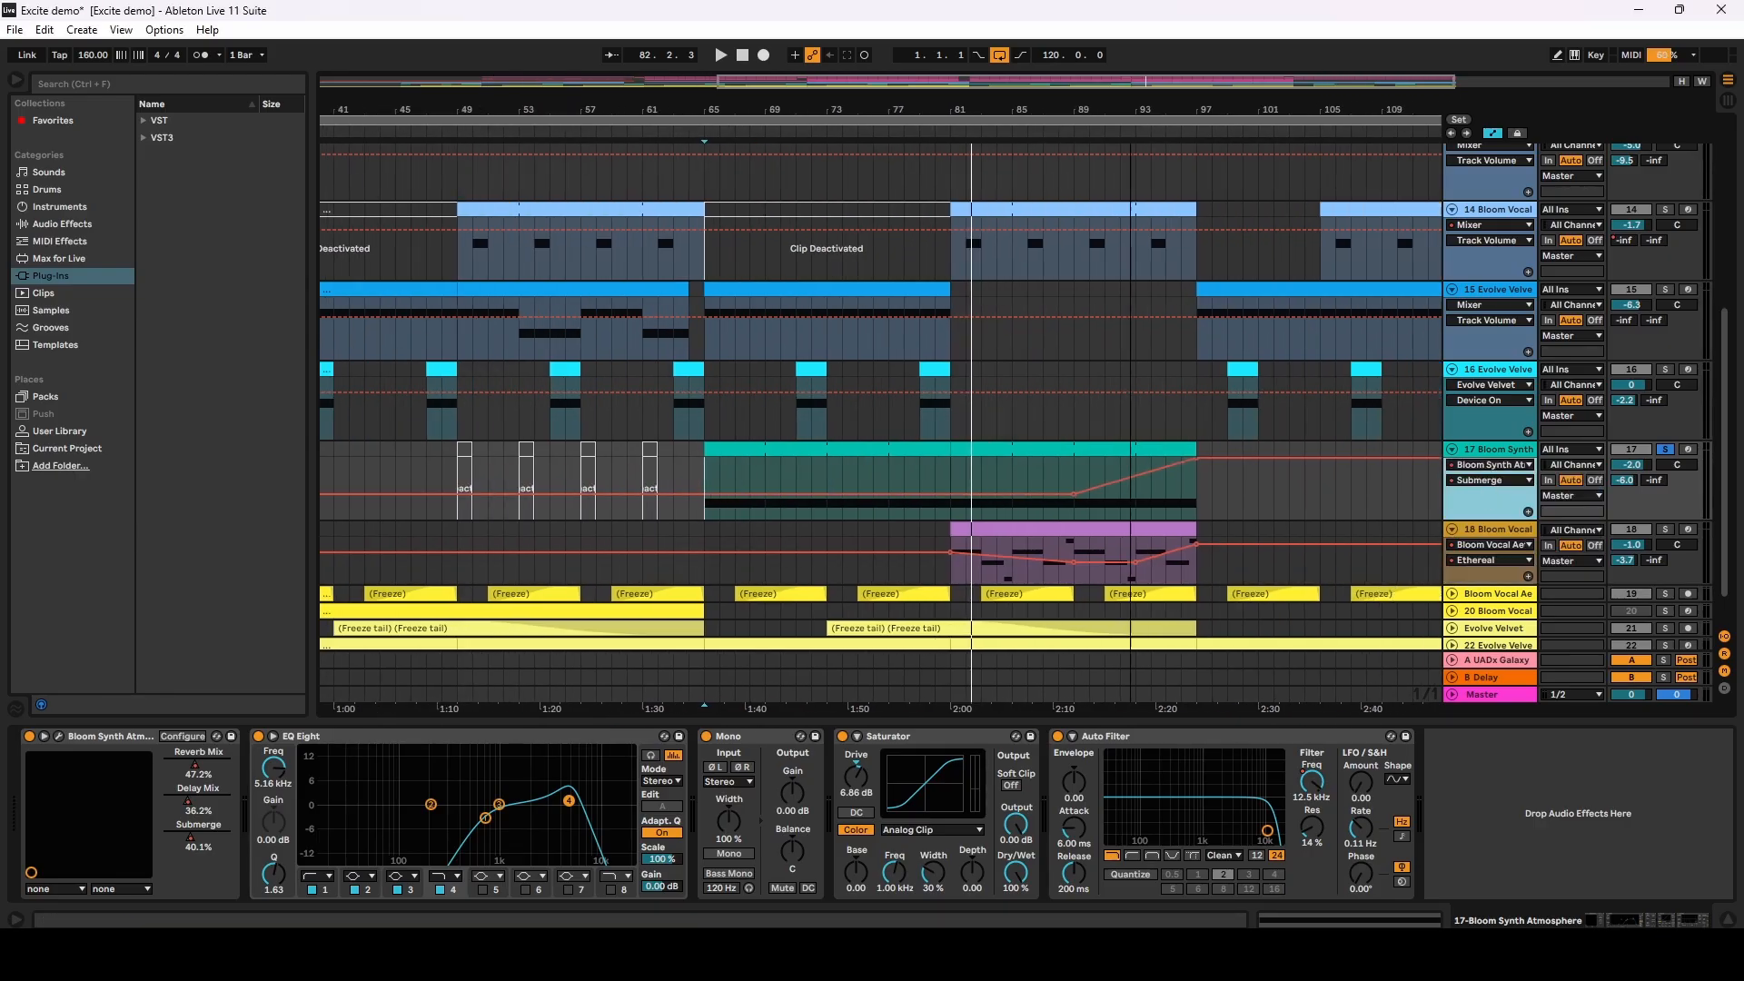
{"action": "left_click", "coordinate": [1130, 500]}
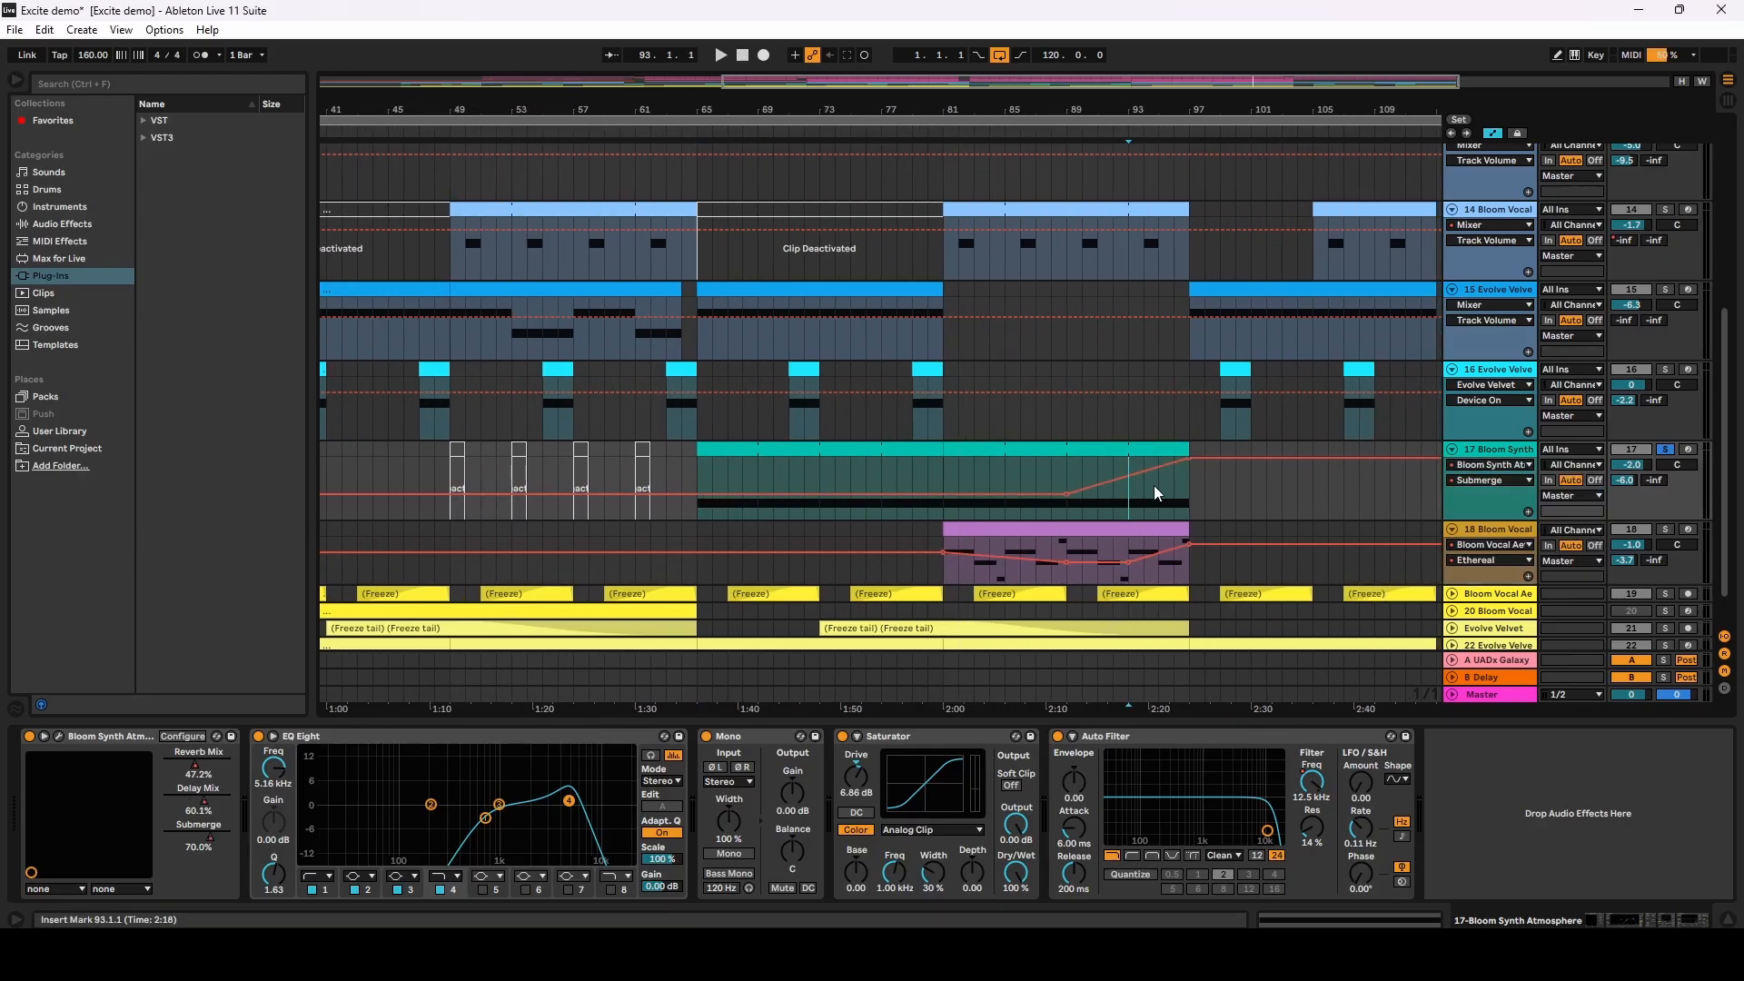
{"action": "left_click", "coordinate": [1476, 481]}
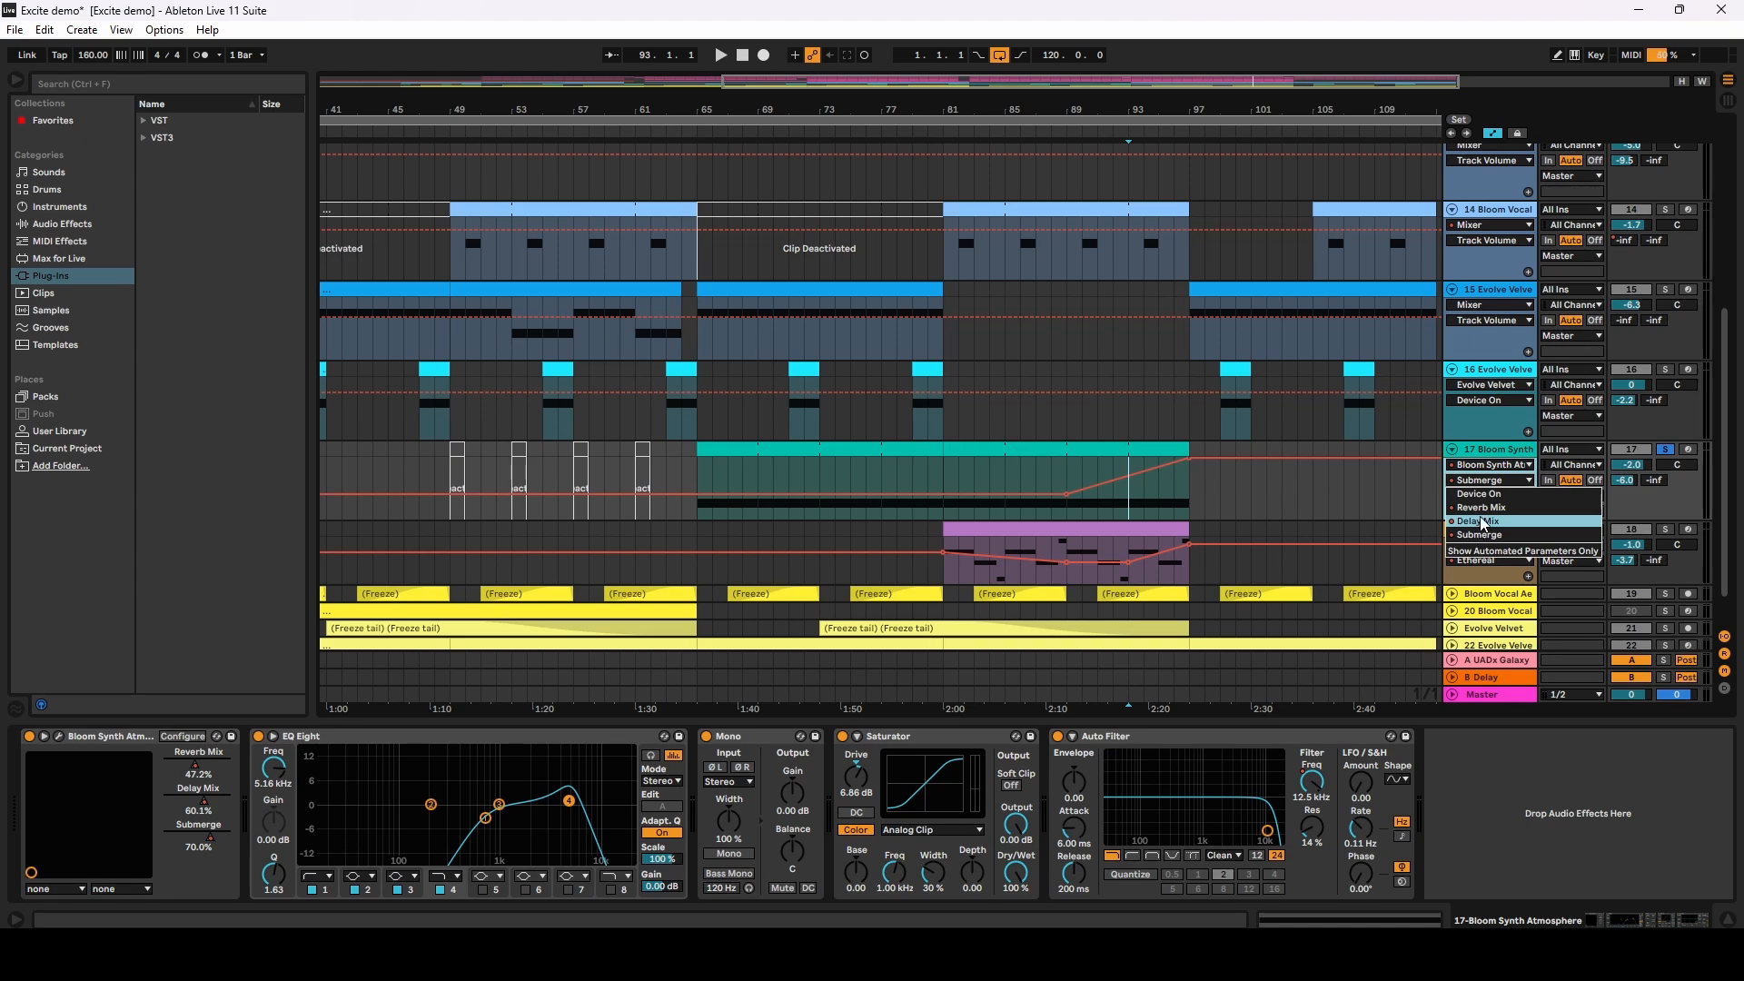
{"action": "left_click", "coordinate": [1484, 521]}
{"action": "left_click", "coordinate": [1497, 481]}
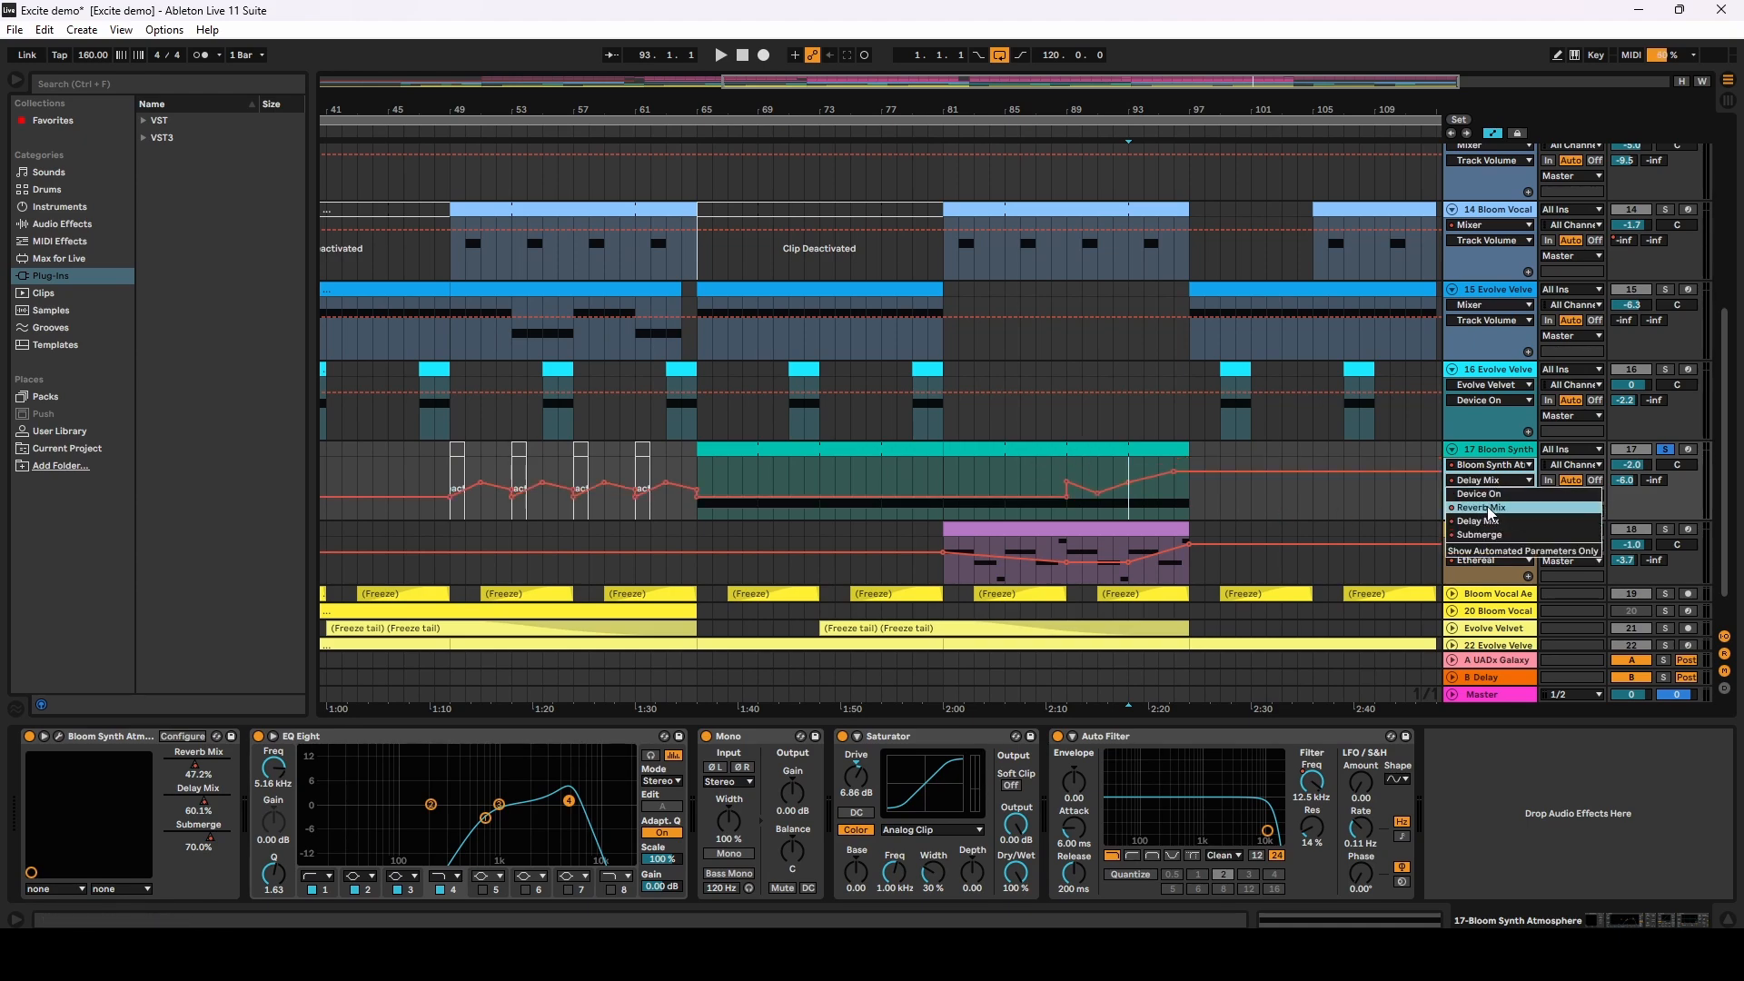
{"action": "left_click", "coordinate": [1110, 427]}
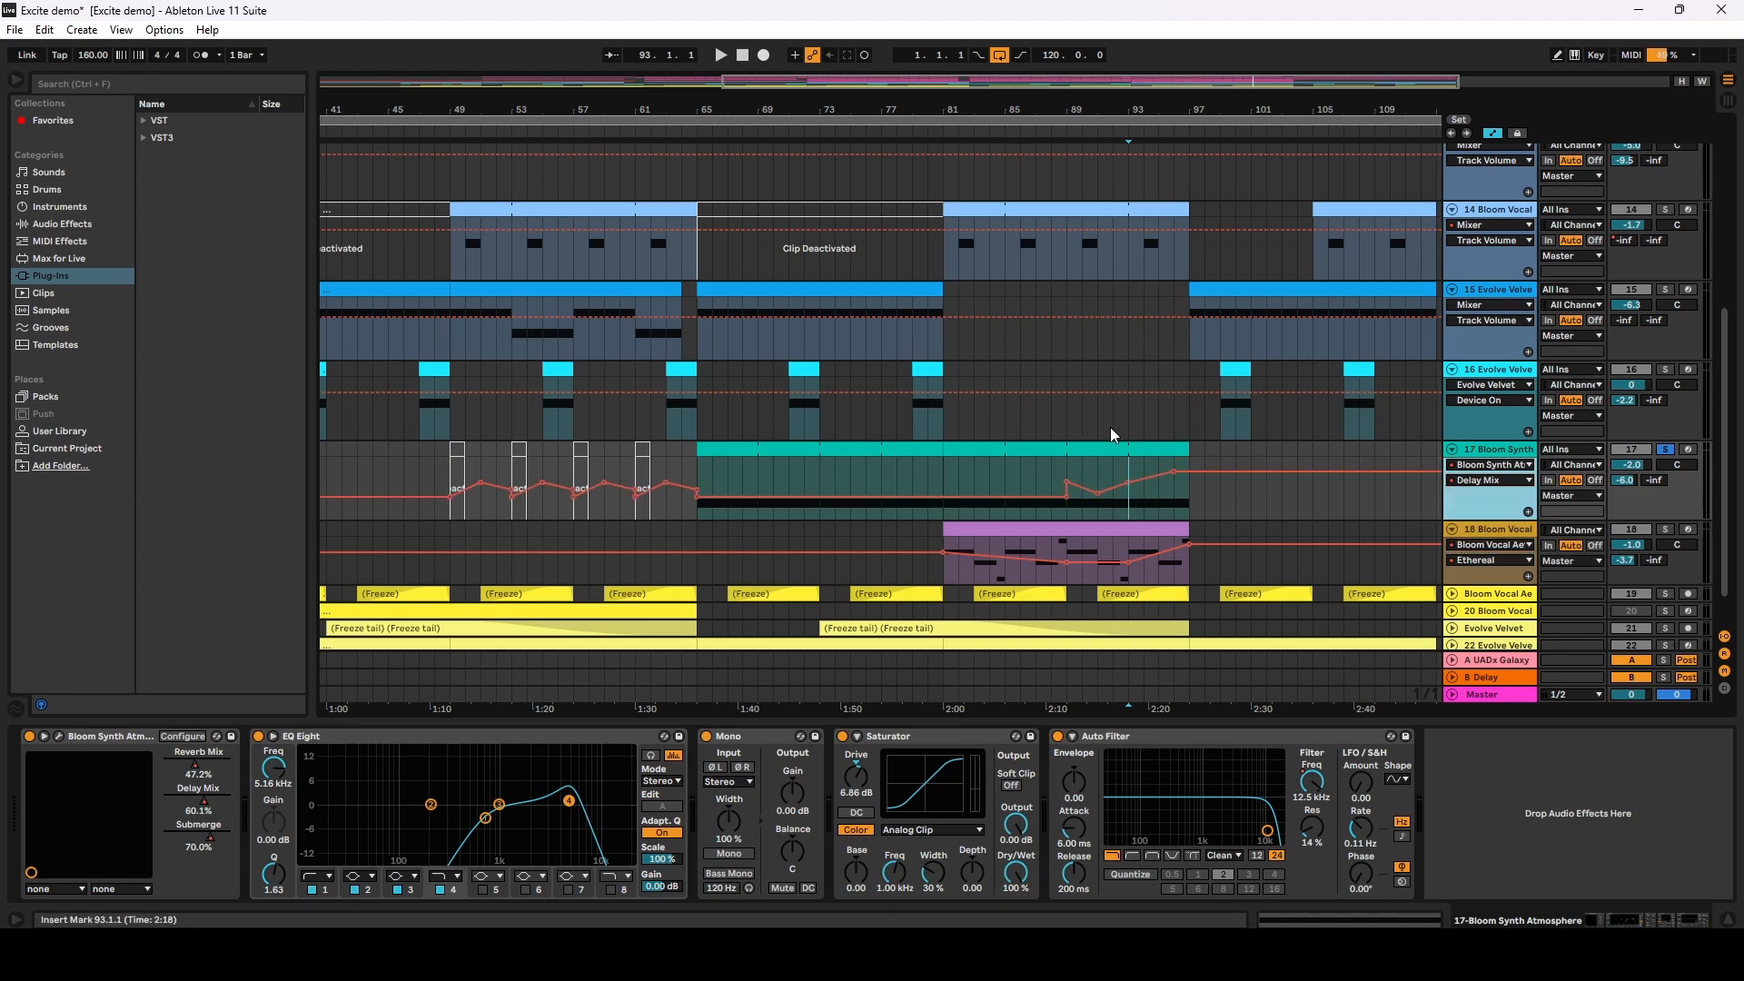
Step: Solo track 18, play its clip from bar 81, and view its Bloom Vocal Aether window before closing it
{"action": "scroll", "coordinate": [1188, 435], "scroll_direction": "down", "scroll_amount": 1}
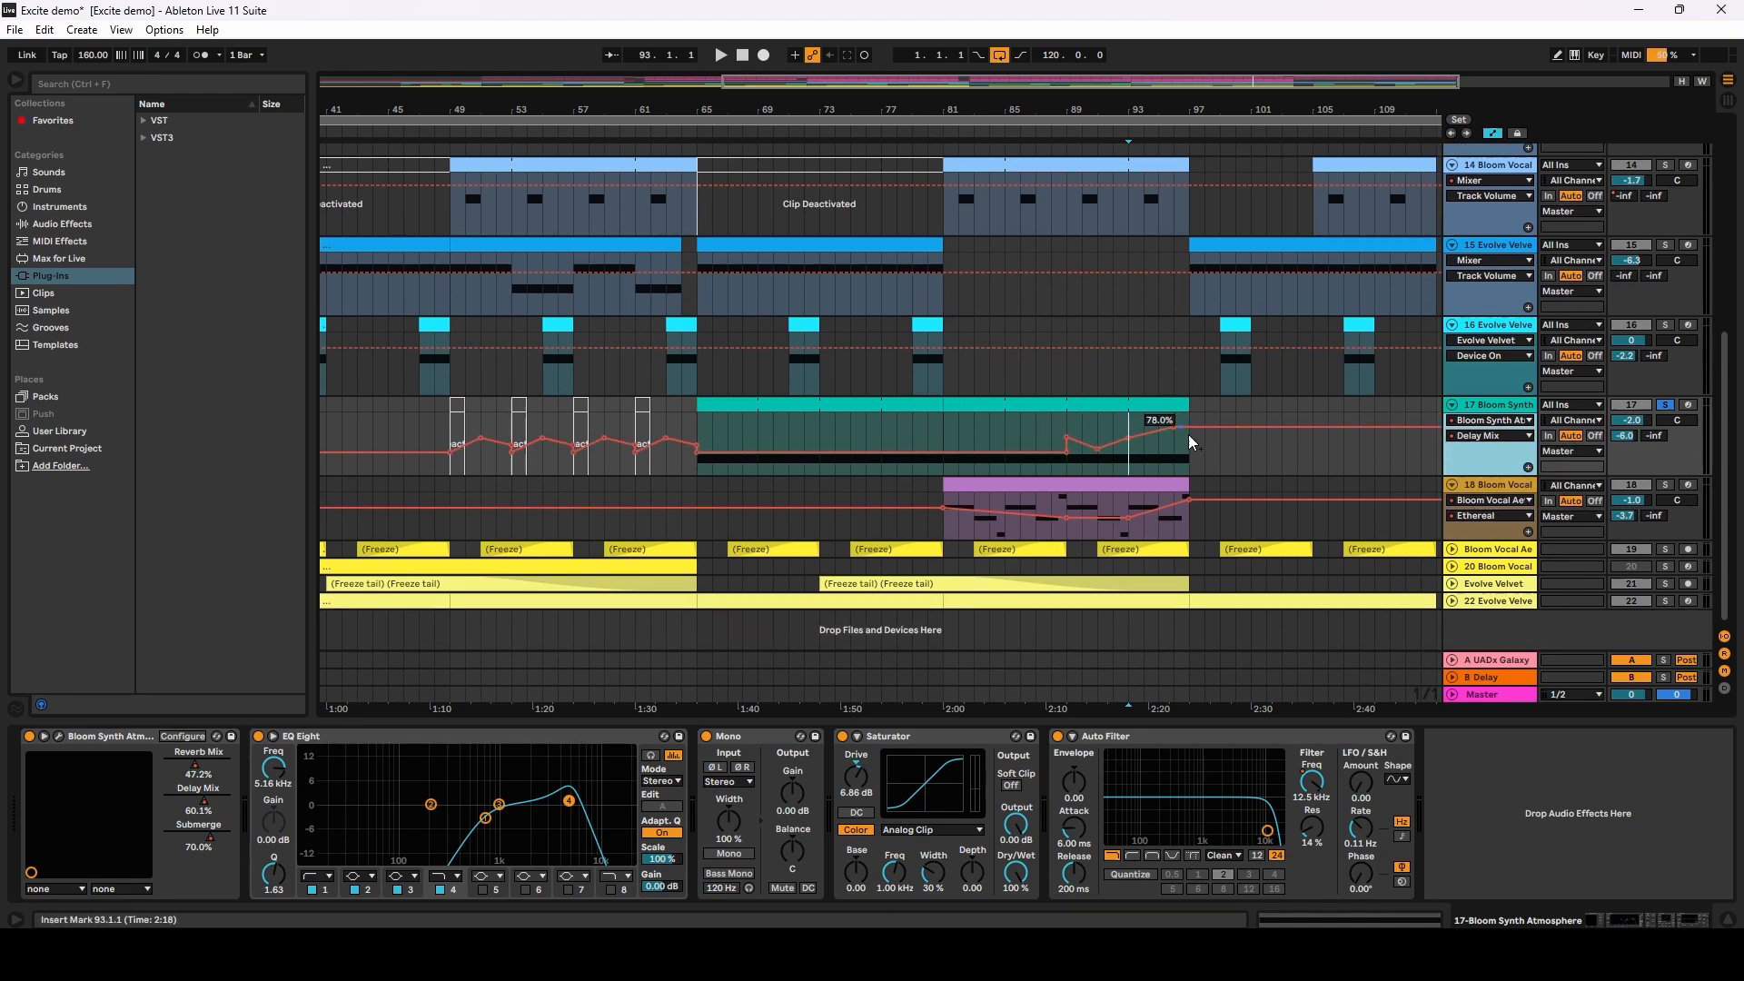
{"action": "left_click", "coordinate": [970, 486]}
{"action": "key", "text": "space"}
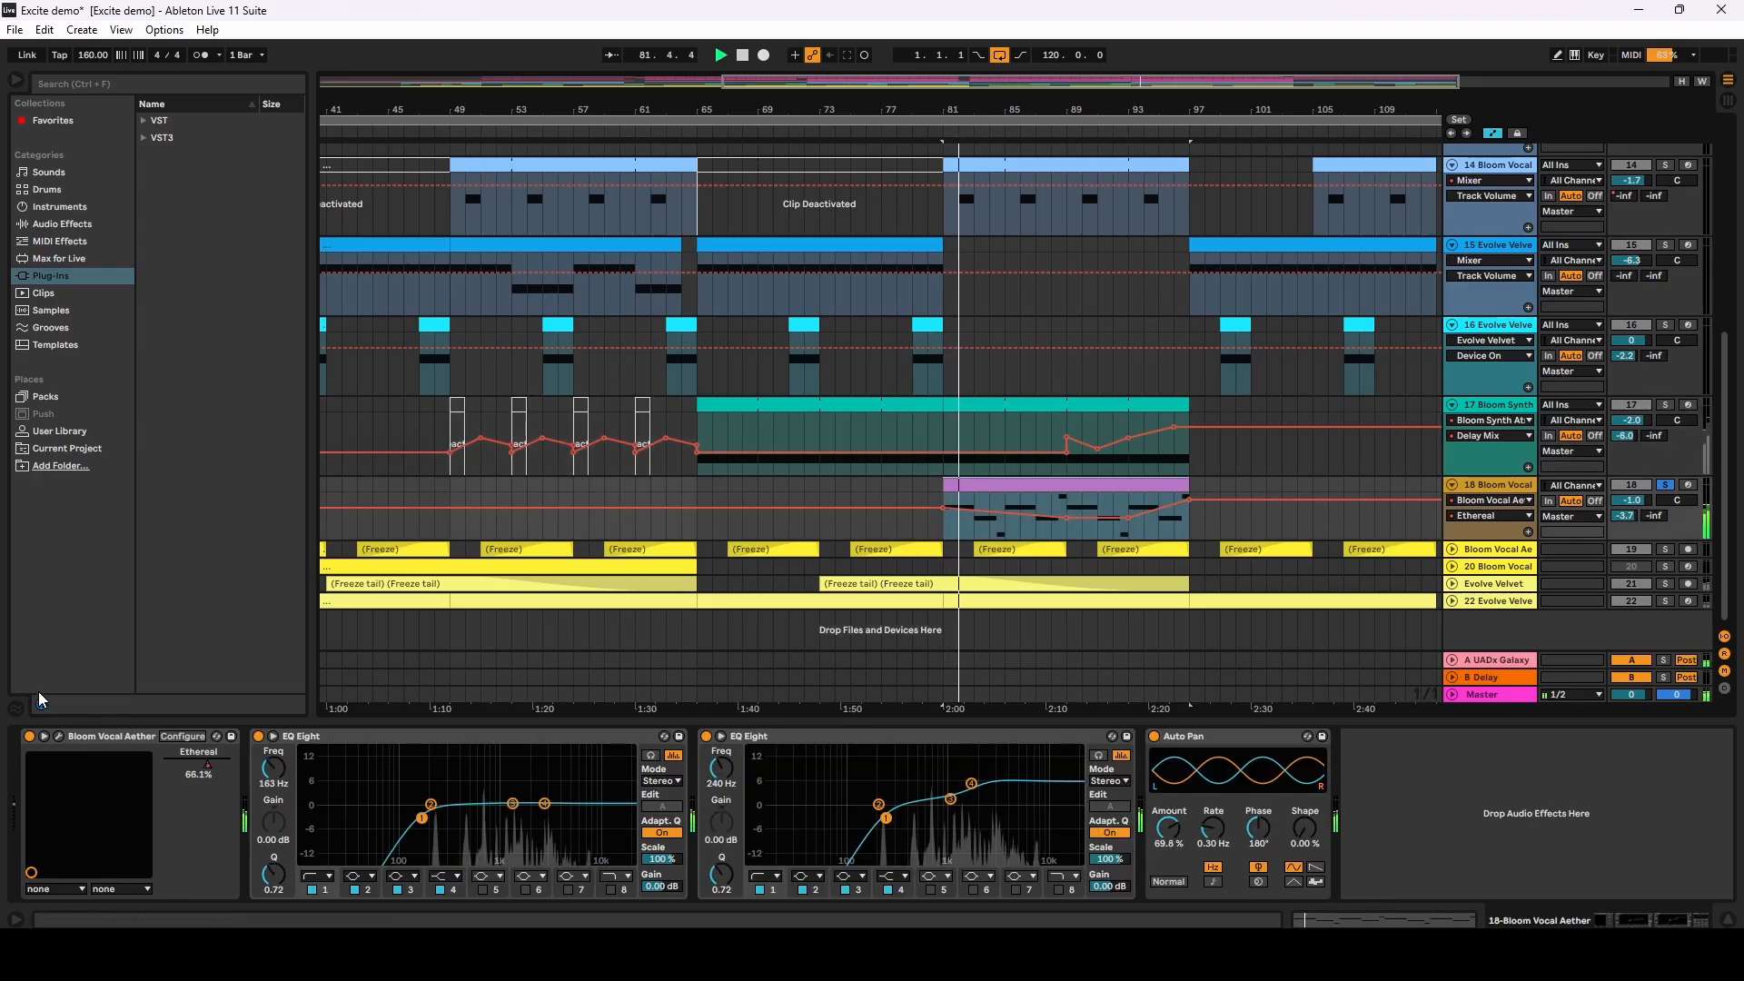
{"action": "left_click", "coordinate": [59, 735]}
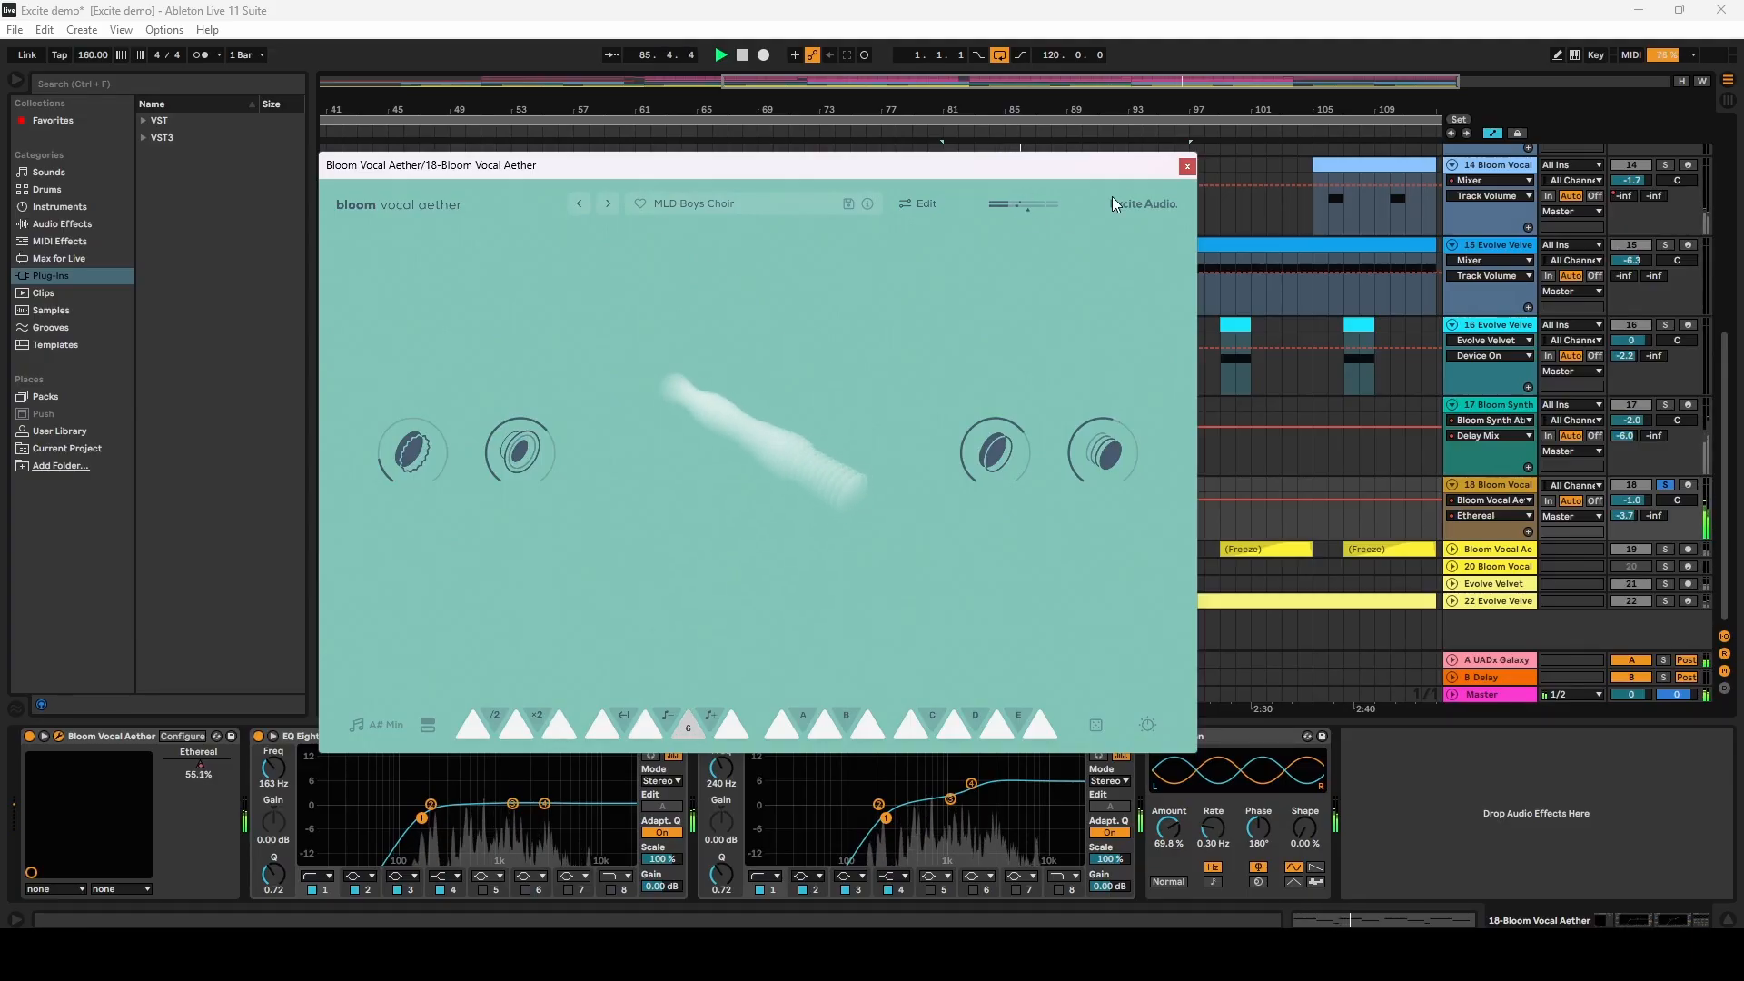
{"action": "left_click", "coordinate": [1187, 167]}
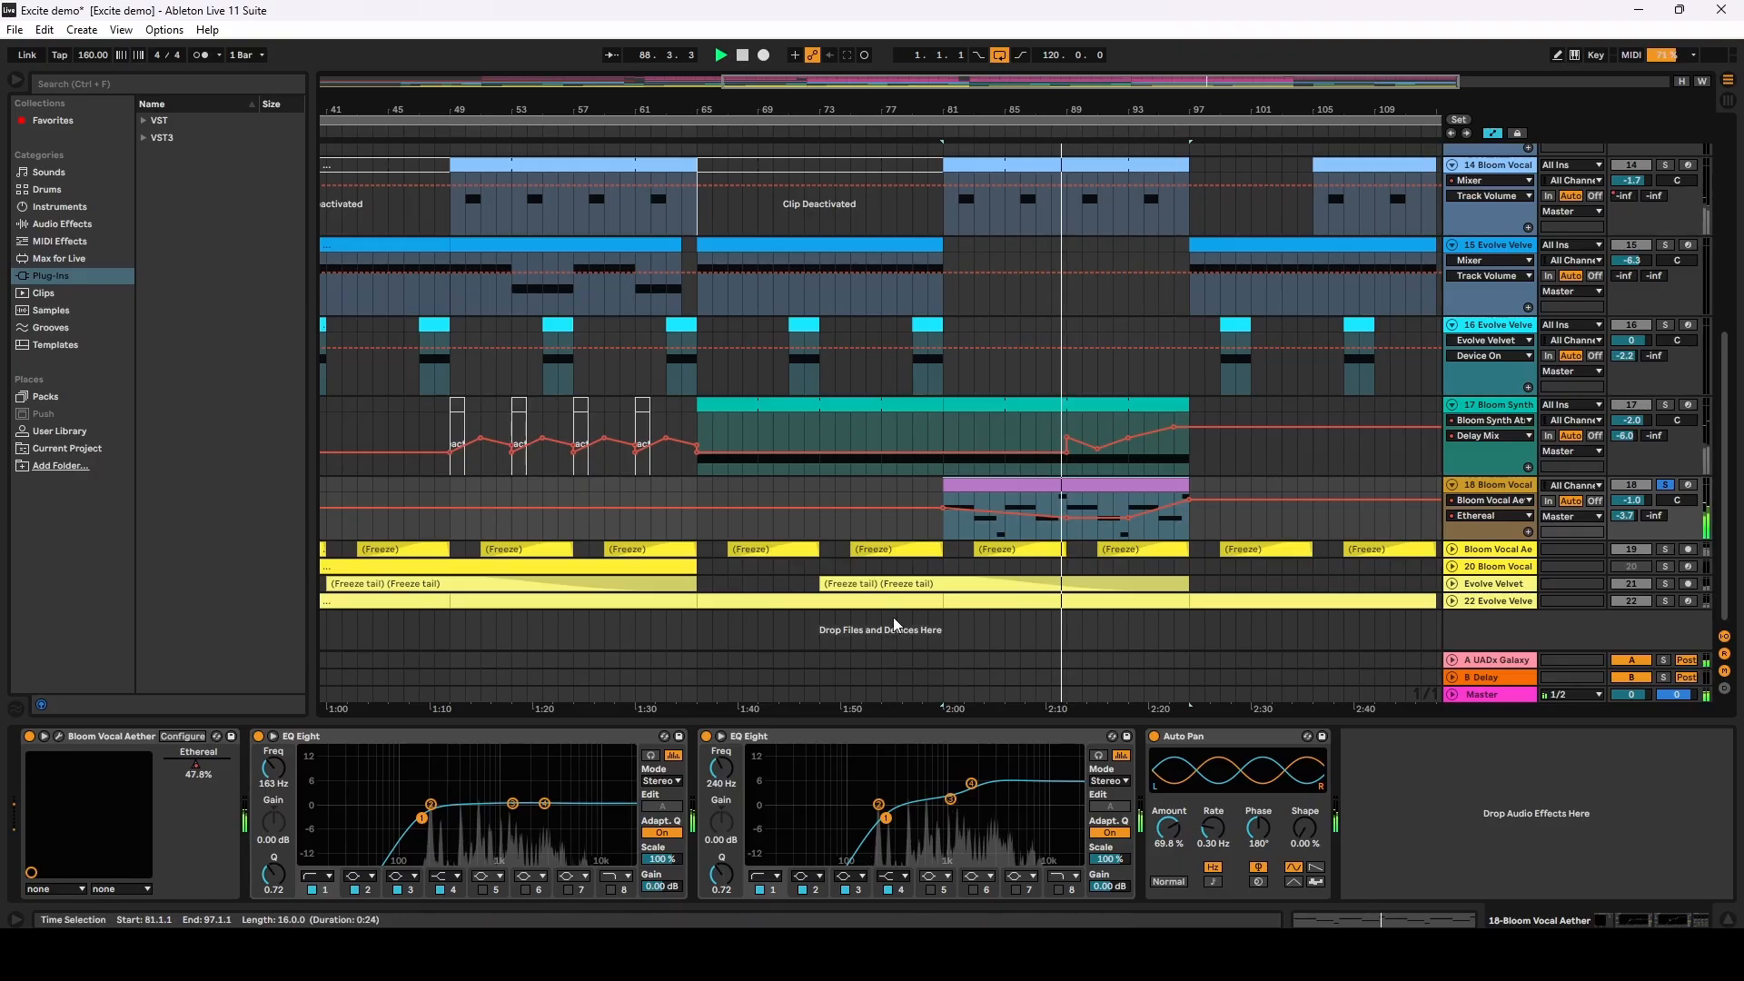
Step: Compare the clips on the tracks above track 18, take track 18 out of solo, and play the full mix from bar 80
{"action": "scroll", "coordinate": [1055, 418], "scroll_direction": "up", "scroll_amount": 4}
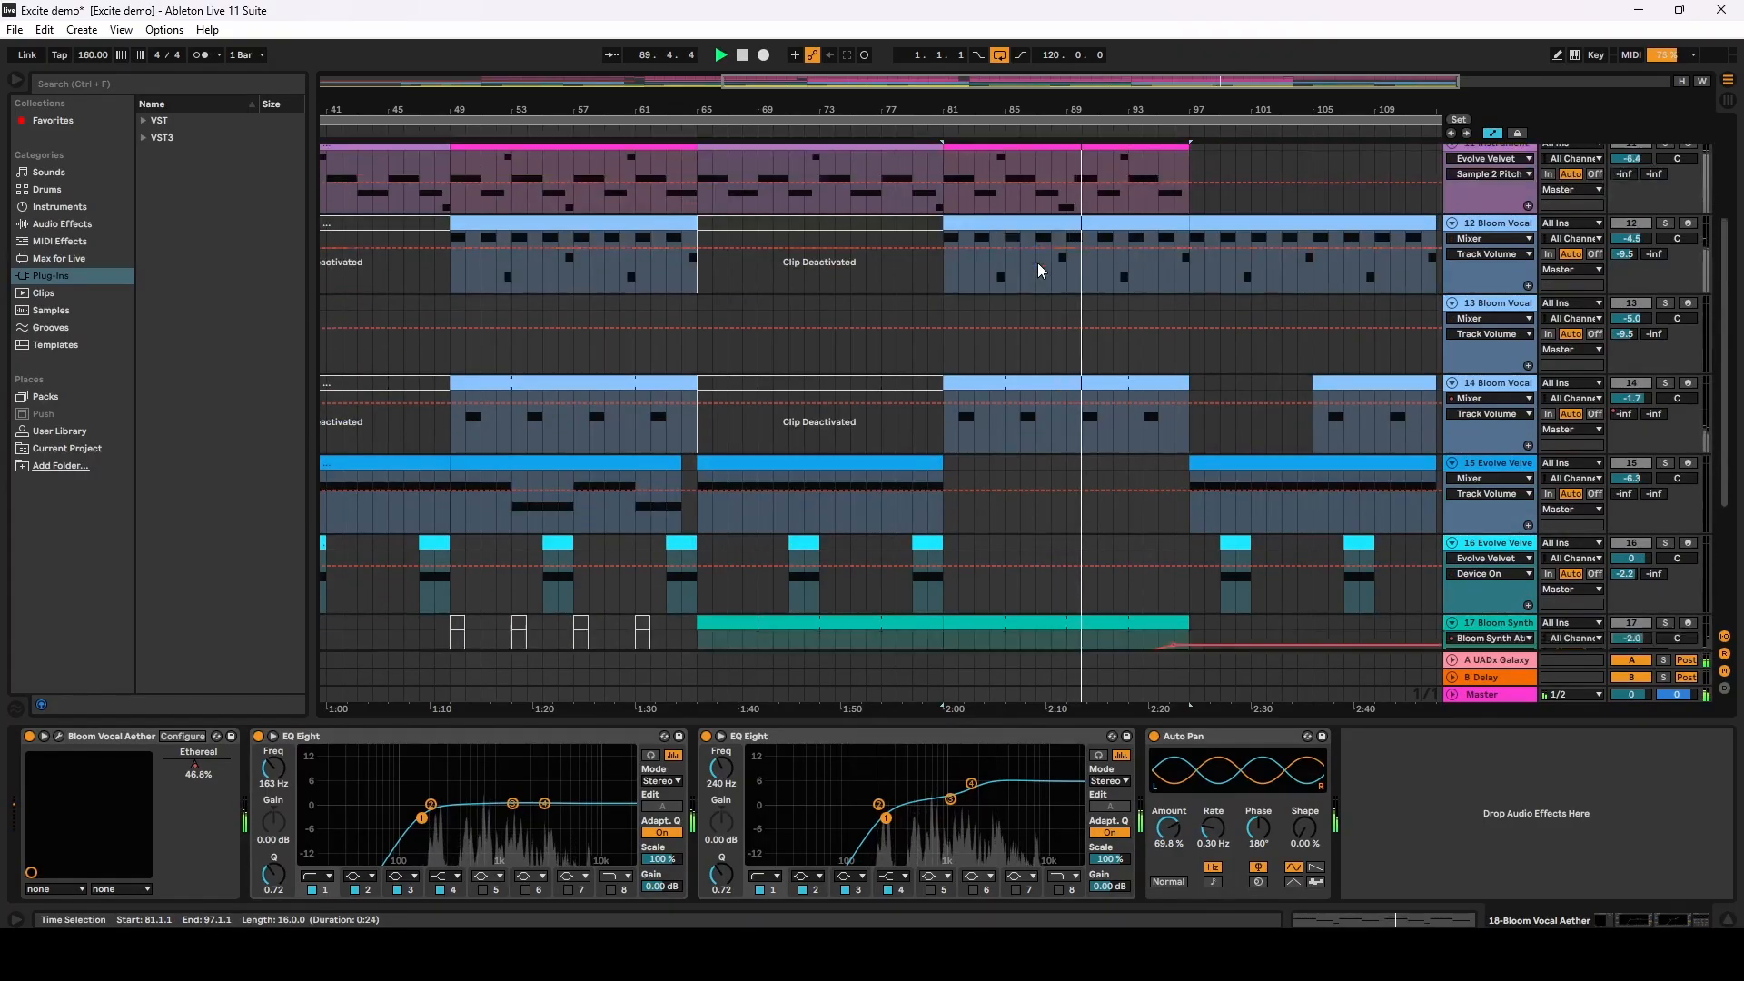
{"action": "scroll", "coordinate": [1037, 264], "scroll_direction": "down", "scroll_amount": 5}
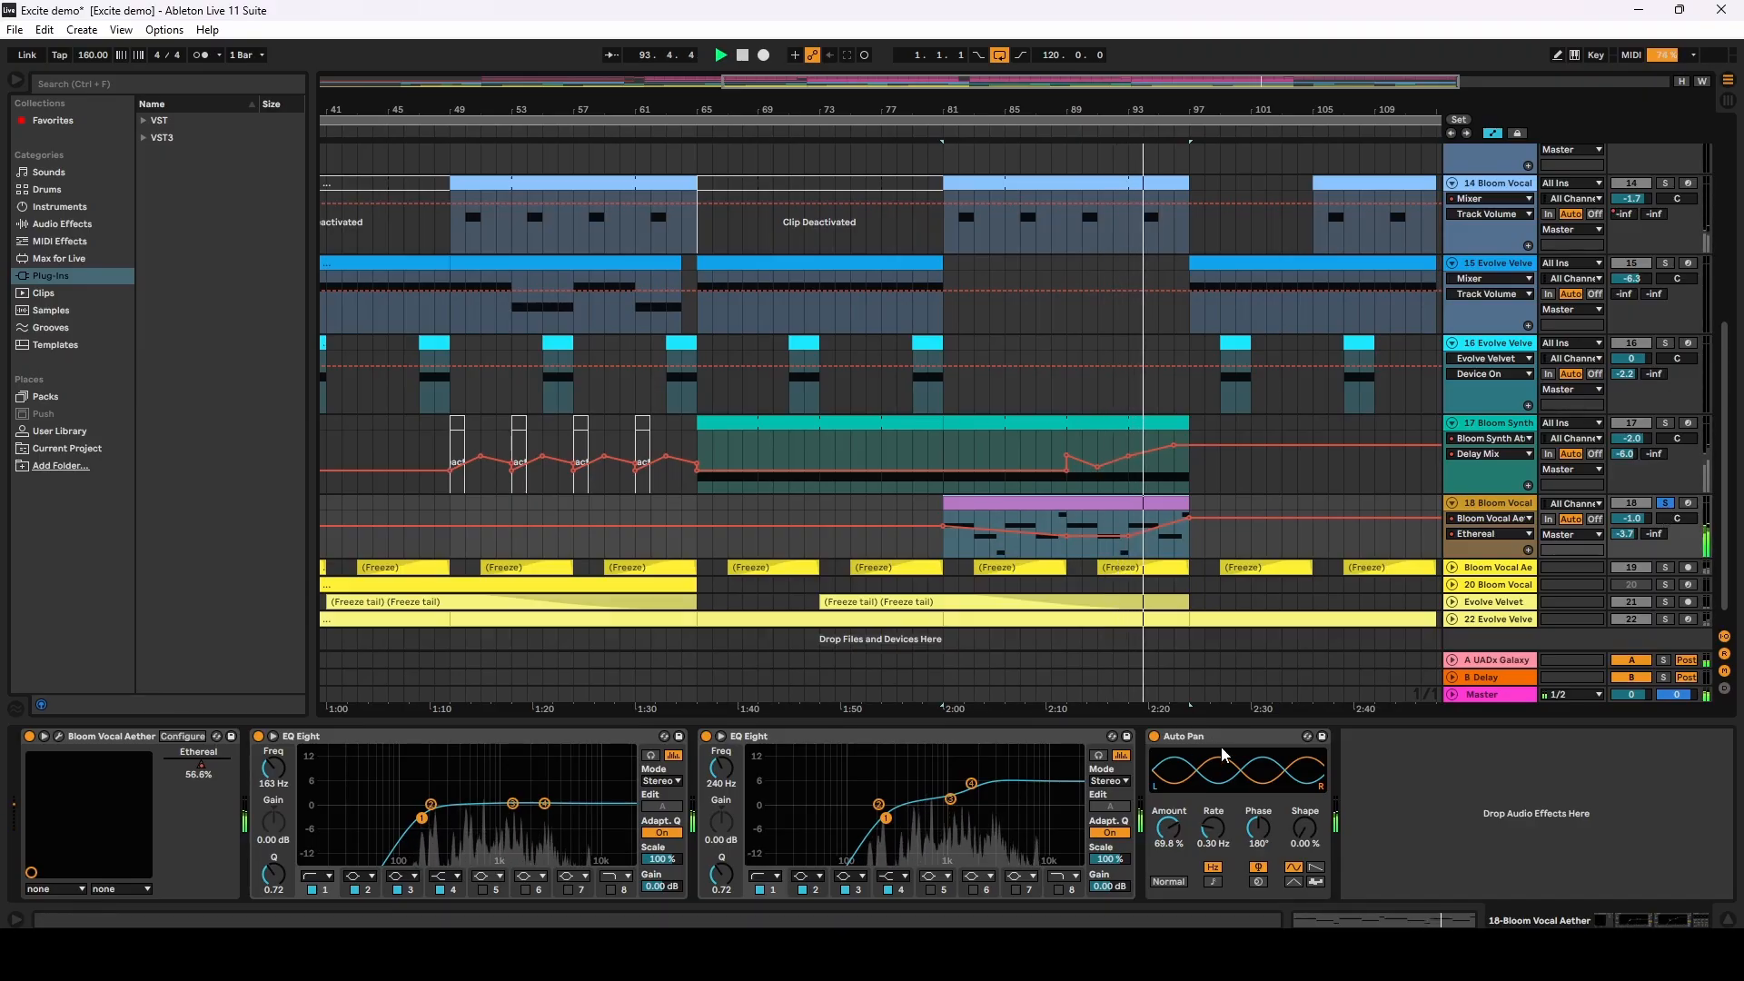
{"action": "left_click", "coordinate": [1668, 504]}
{"action": "left_click", "coordinate": [930, 500]}
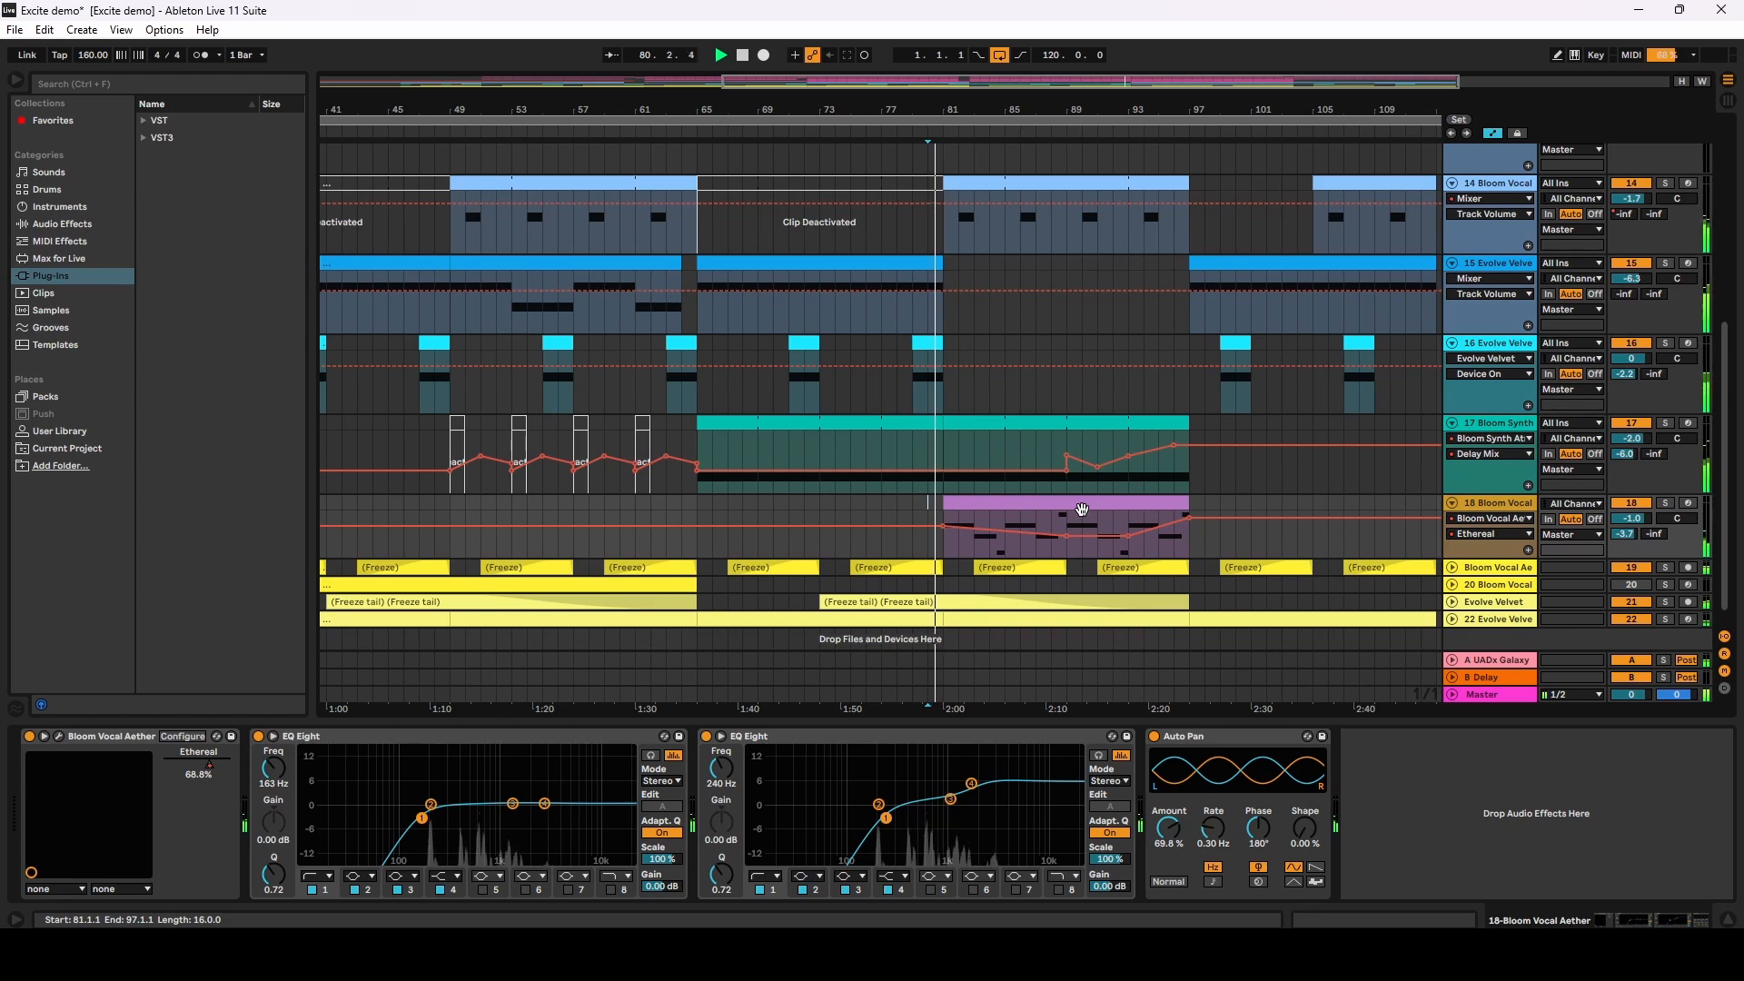
Step: Unfold track 19 and display its Hybrid Reverb device
{"action": "left_click", "coordinate": [1453, 569]}
{"action": "scroll", "coordinate": [1333, 573], "scroll_direction": "down", "scroll_amount": 2}
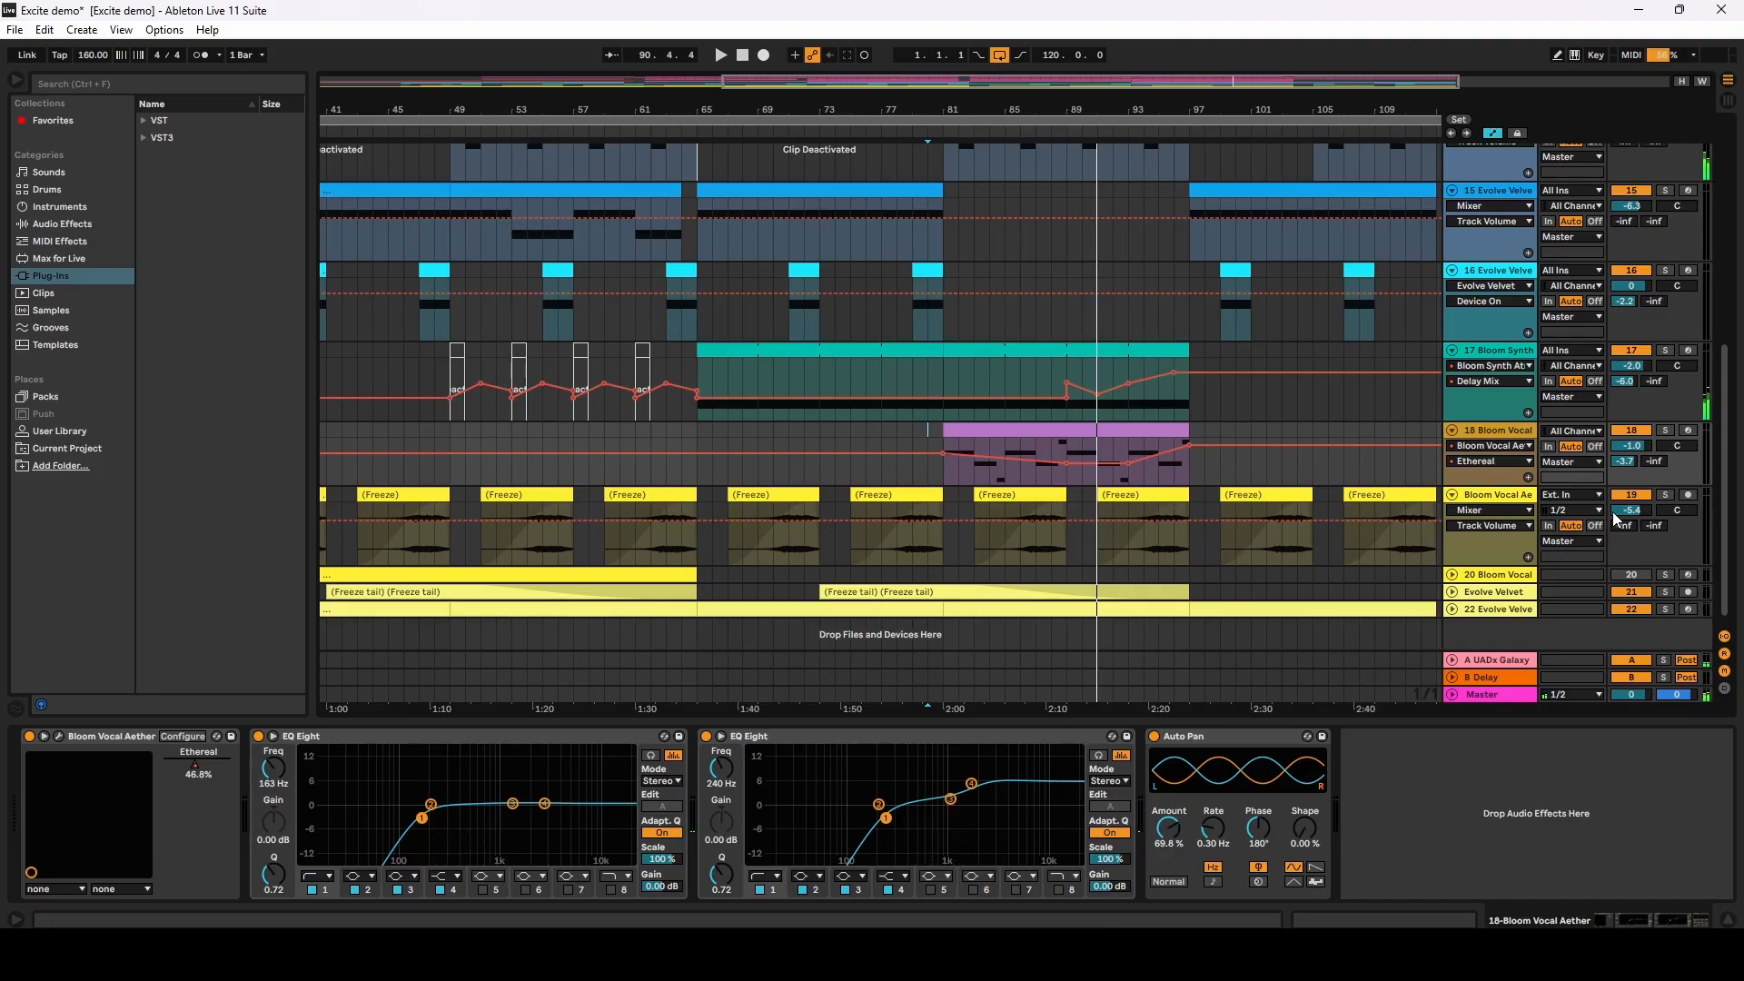
{"action": "left_click", "coordinate": [1515, 491]}
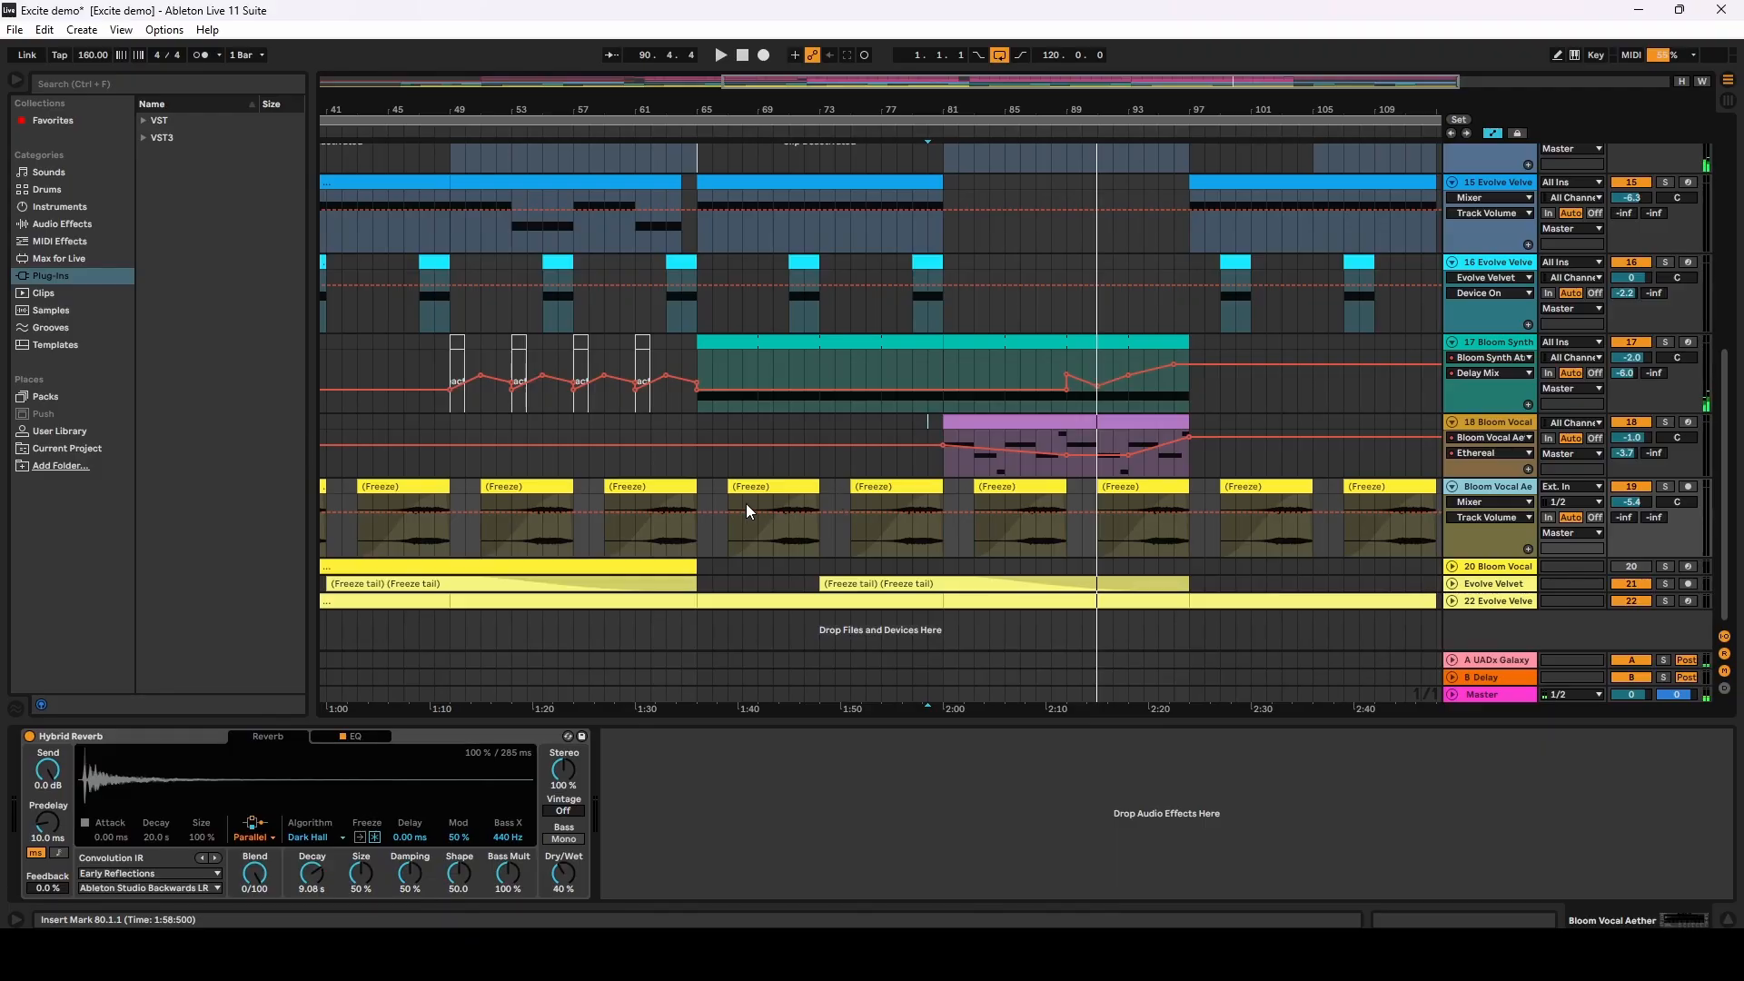
Step: Unfold track 20 and bring its clip from bar 33 to bar 65 into view
{"action": "left_click", "coordinate": [1453, 567]}
{"action": "scroll", "coordinate": [886, 532], "scroll_direction": "down", "scroll_amount": 2}
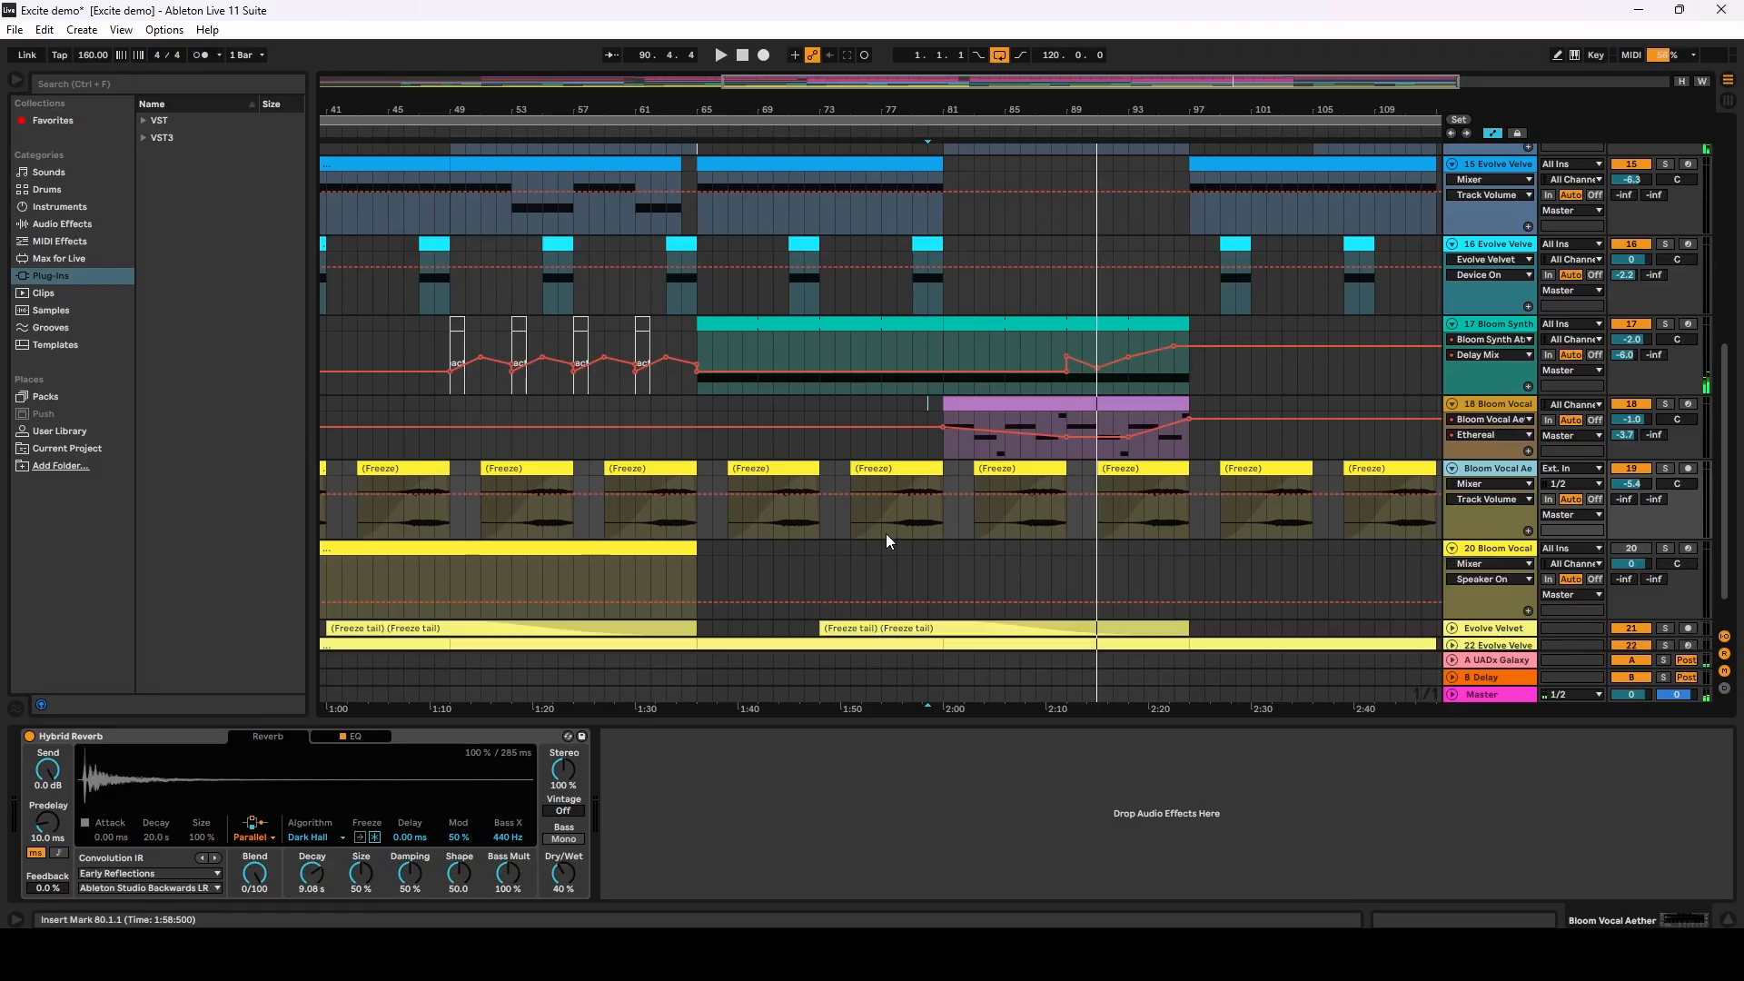
{"action": "left_click_drag", "start_coordinate": [534, 112], "coordinate": [899, 110]}
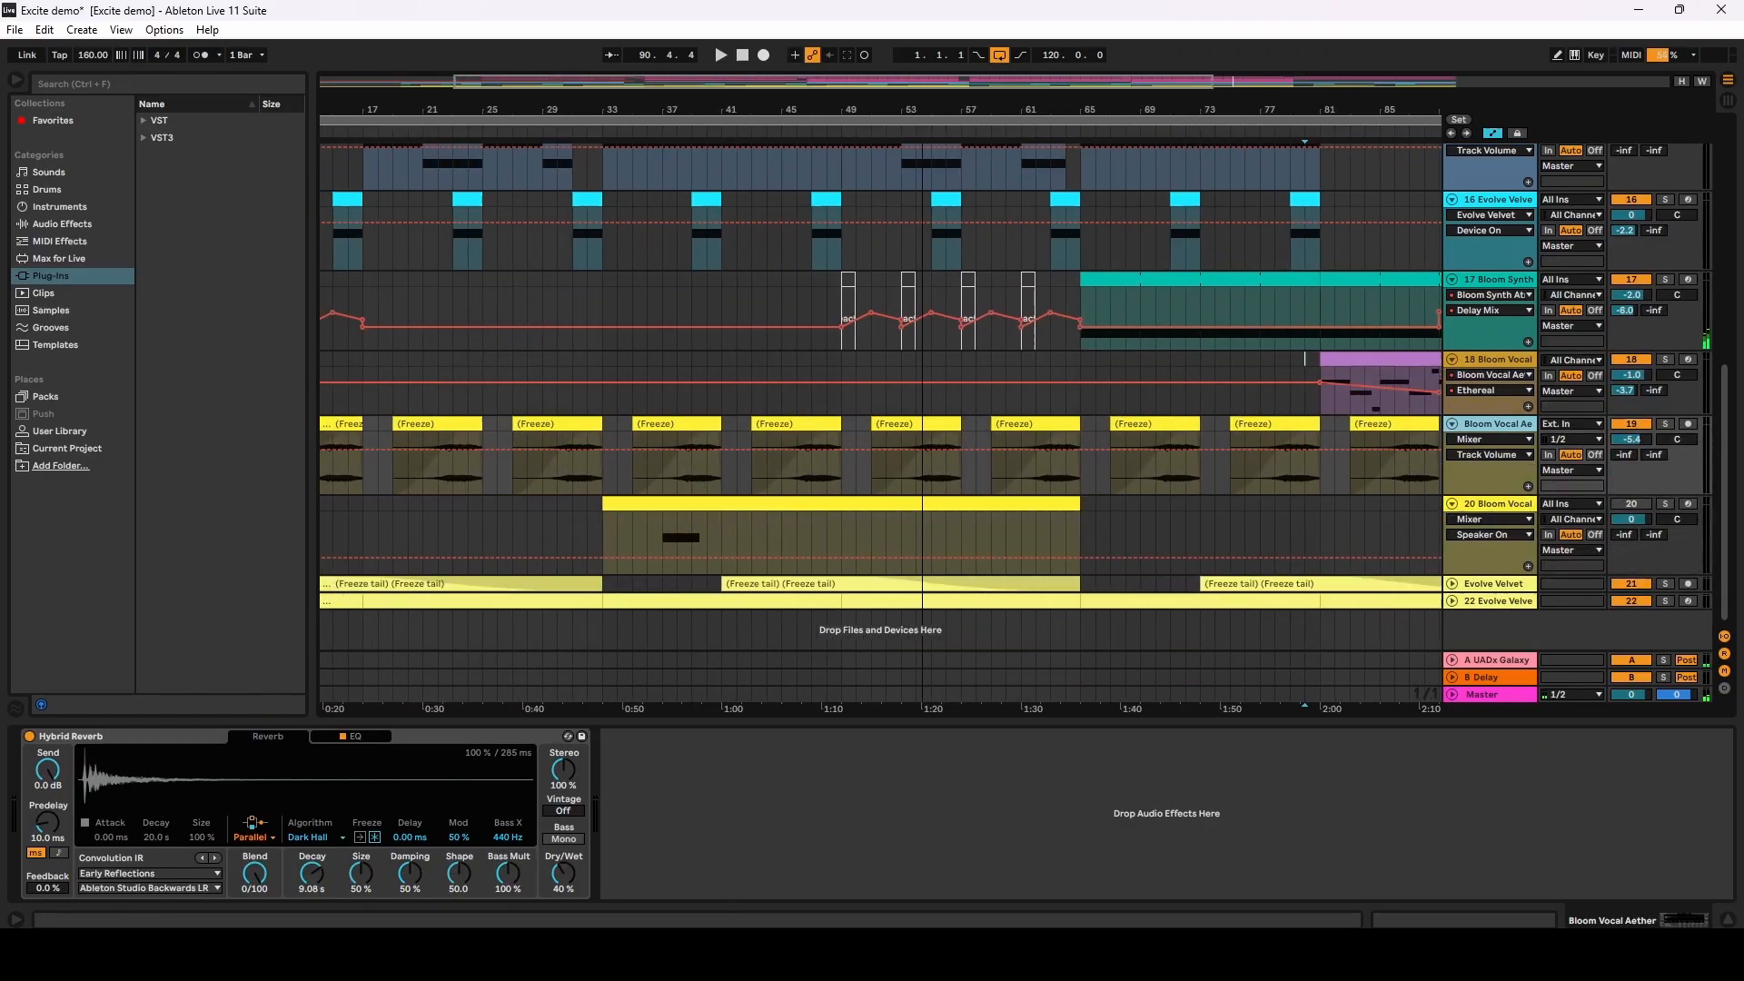
Step: Solo track 20 and play it from bar 37 with its Bloom Vocal Aether window open below the clip
{"action": "left_click", "coordinate": [763, 506]}
{"action": "left_click", "coordinate": [1662, 505]}
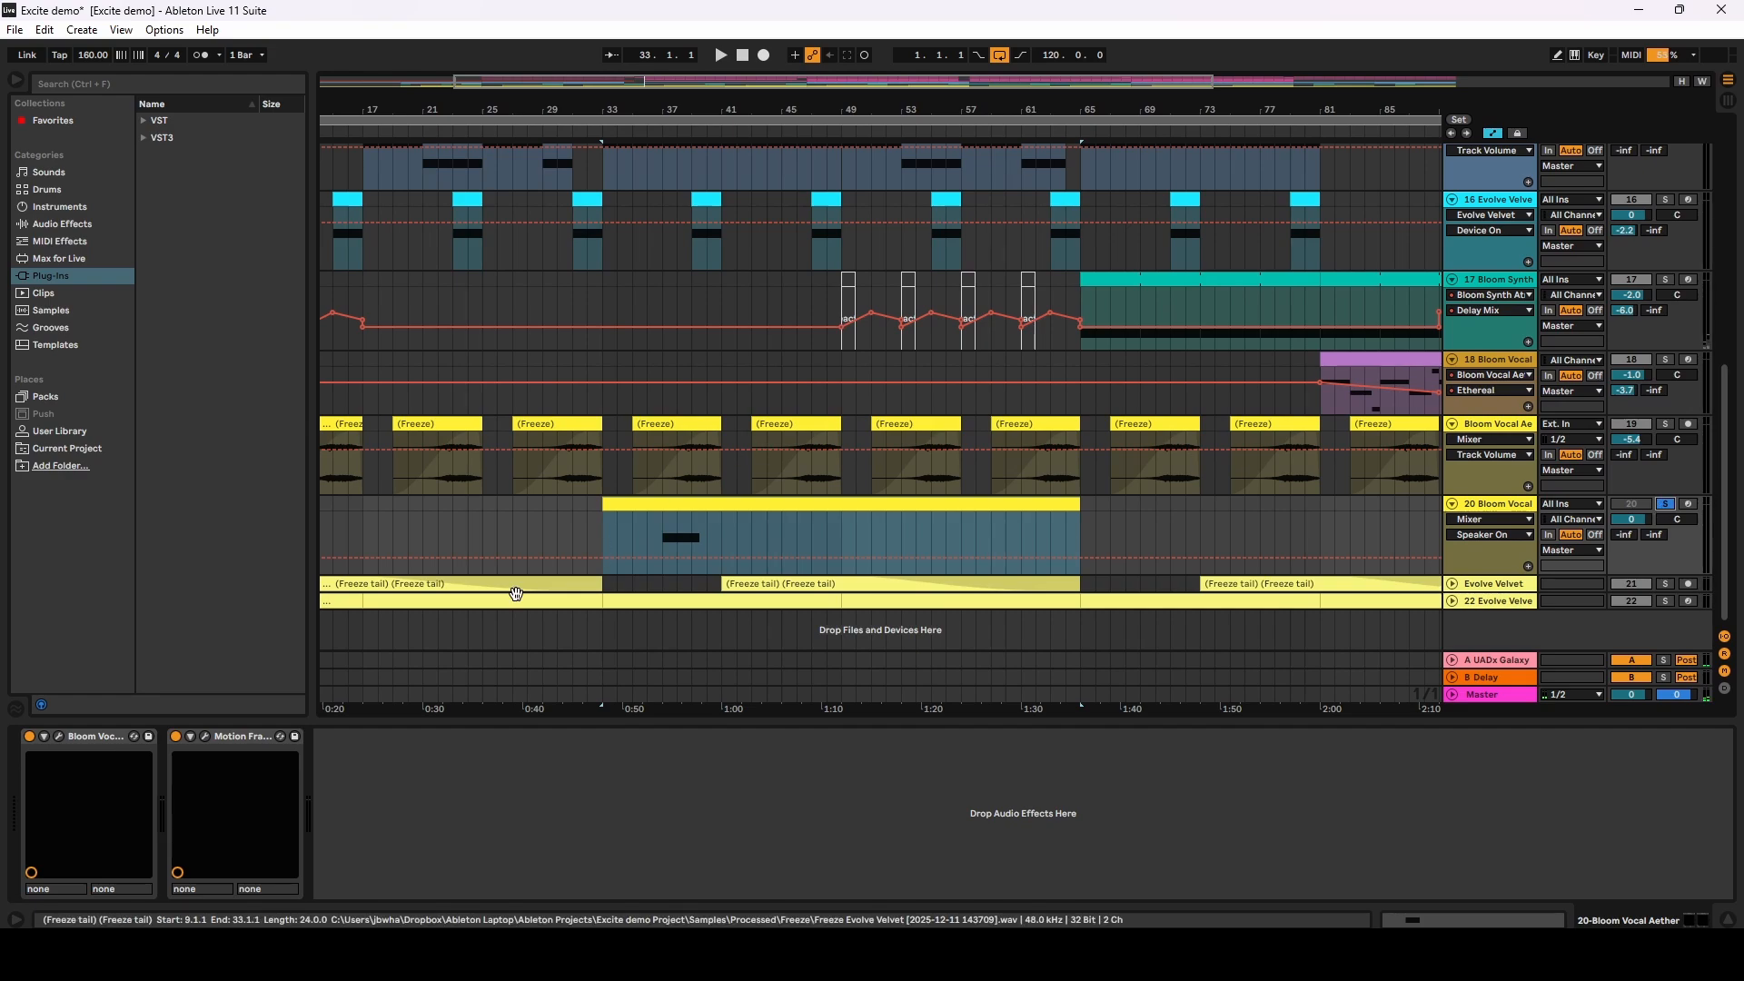
{"action": "left_click", "coordinate": [59, 736]}
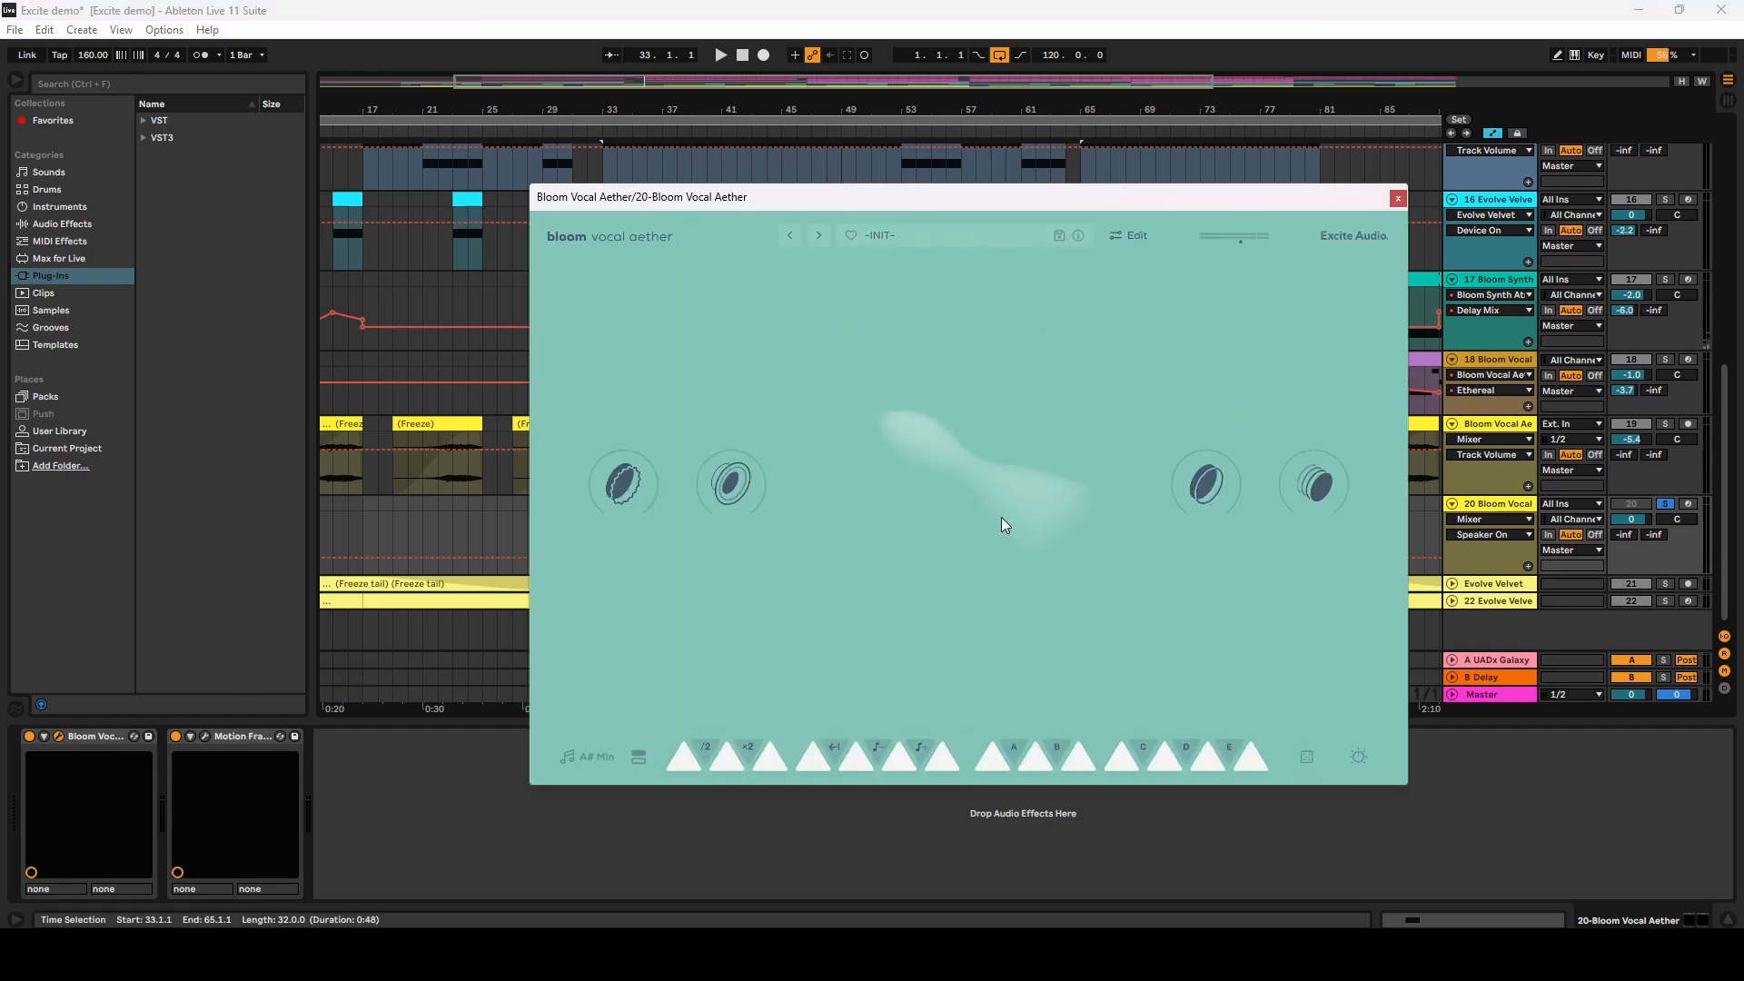
{"action": "left_click_drag", "start_coordinate": [1311, 203], "coordinate": [1377, 586]}
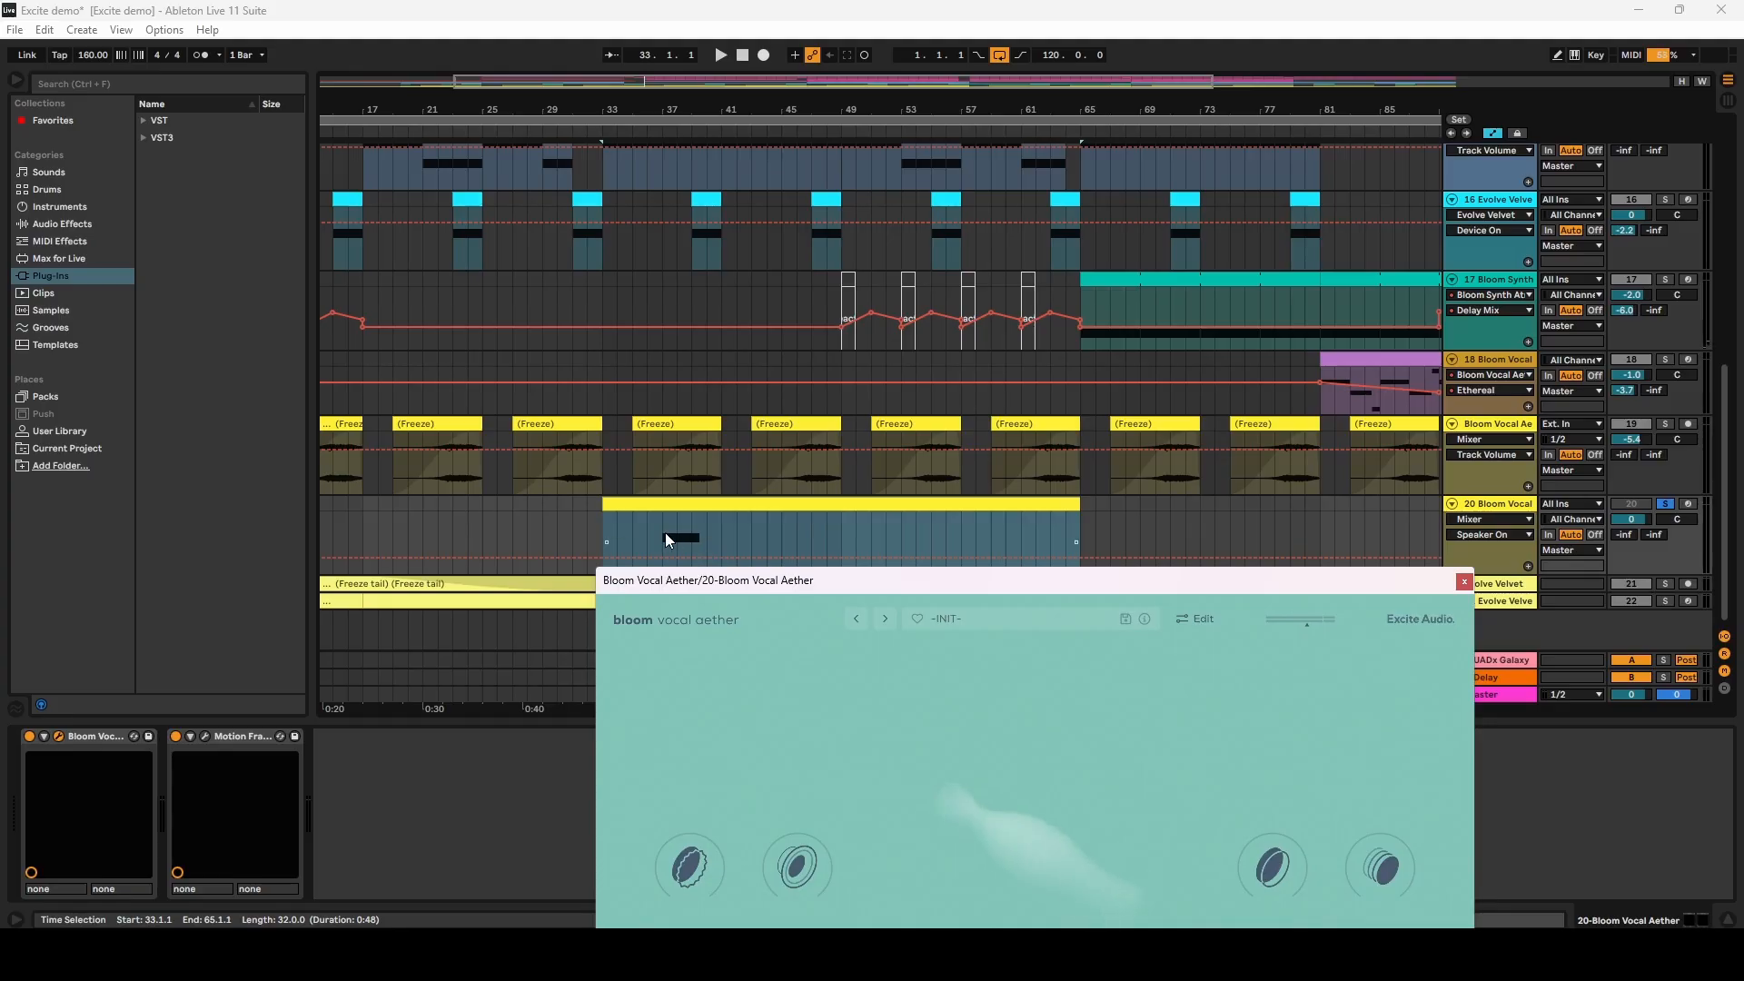
{"action": "left_click", "coordinate": [664, 532]}
{"action": "key", "text": "space"}
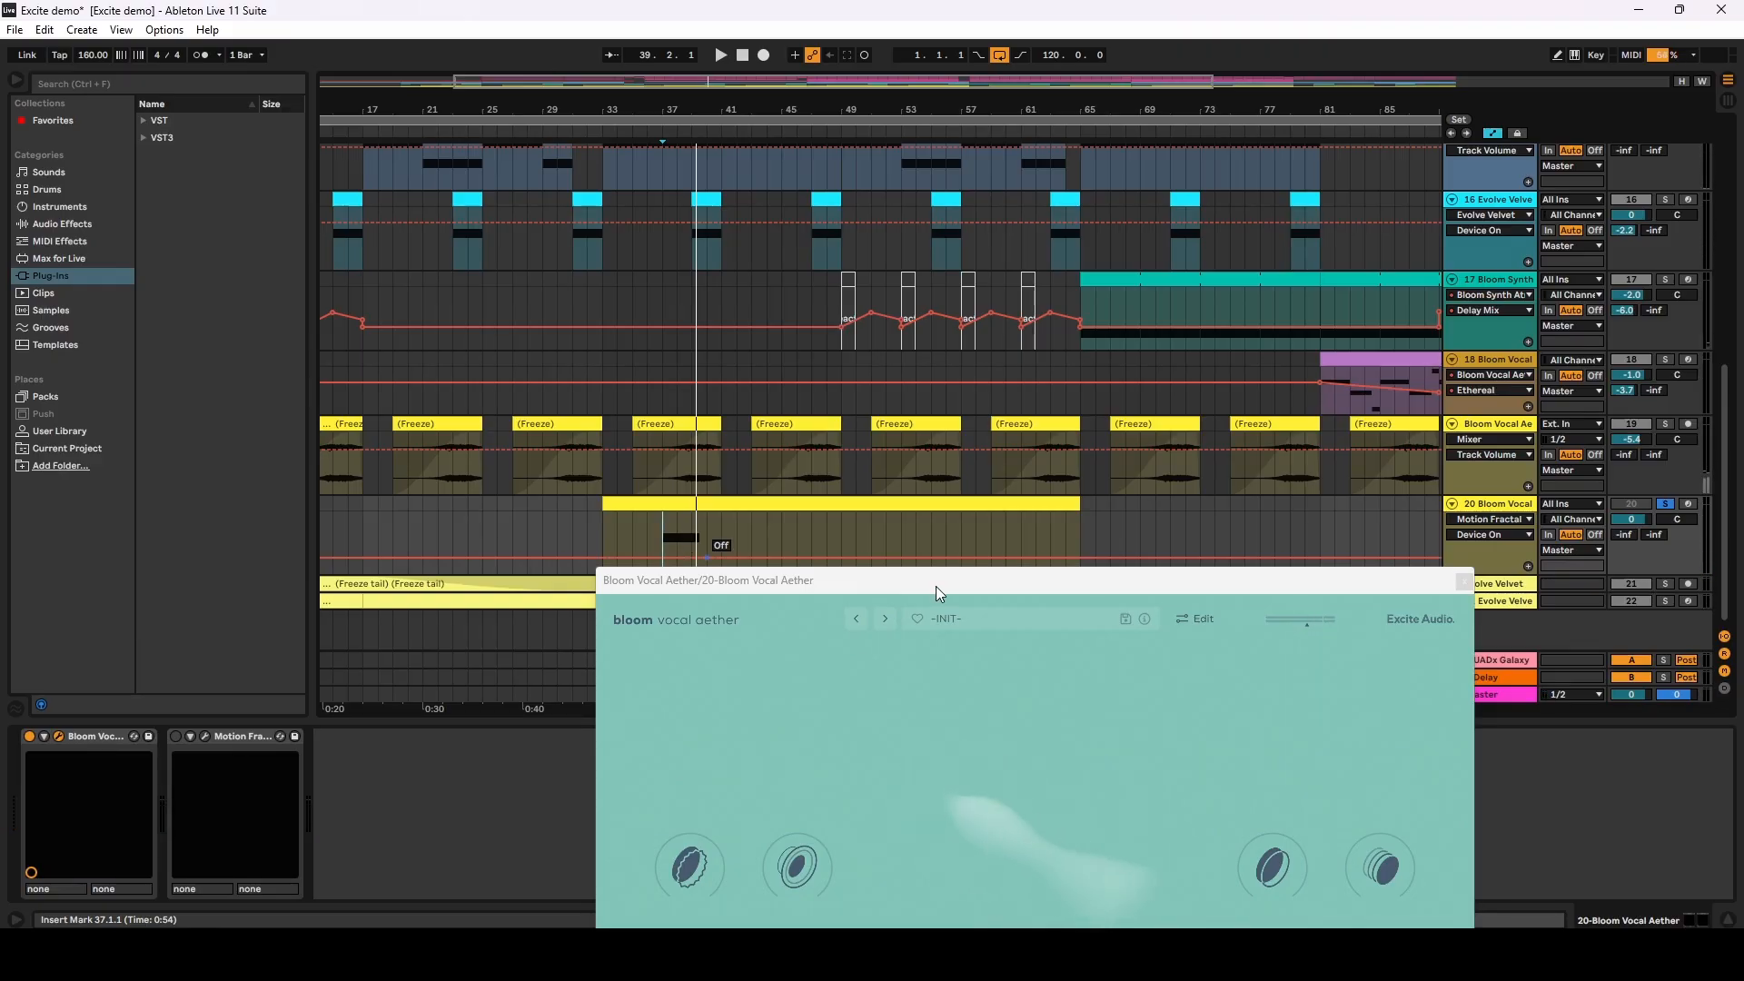
Step: Turn the Motion Fractal device on track 20 on and close the Bloom Vocal Aether window
{"action": "left_click_drag", "start_coordinate": [936, 586], "coordinate": [927, 571]}
{"action": "left_click", "coordinate": [177, 737]}
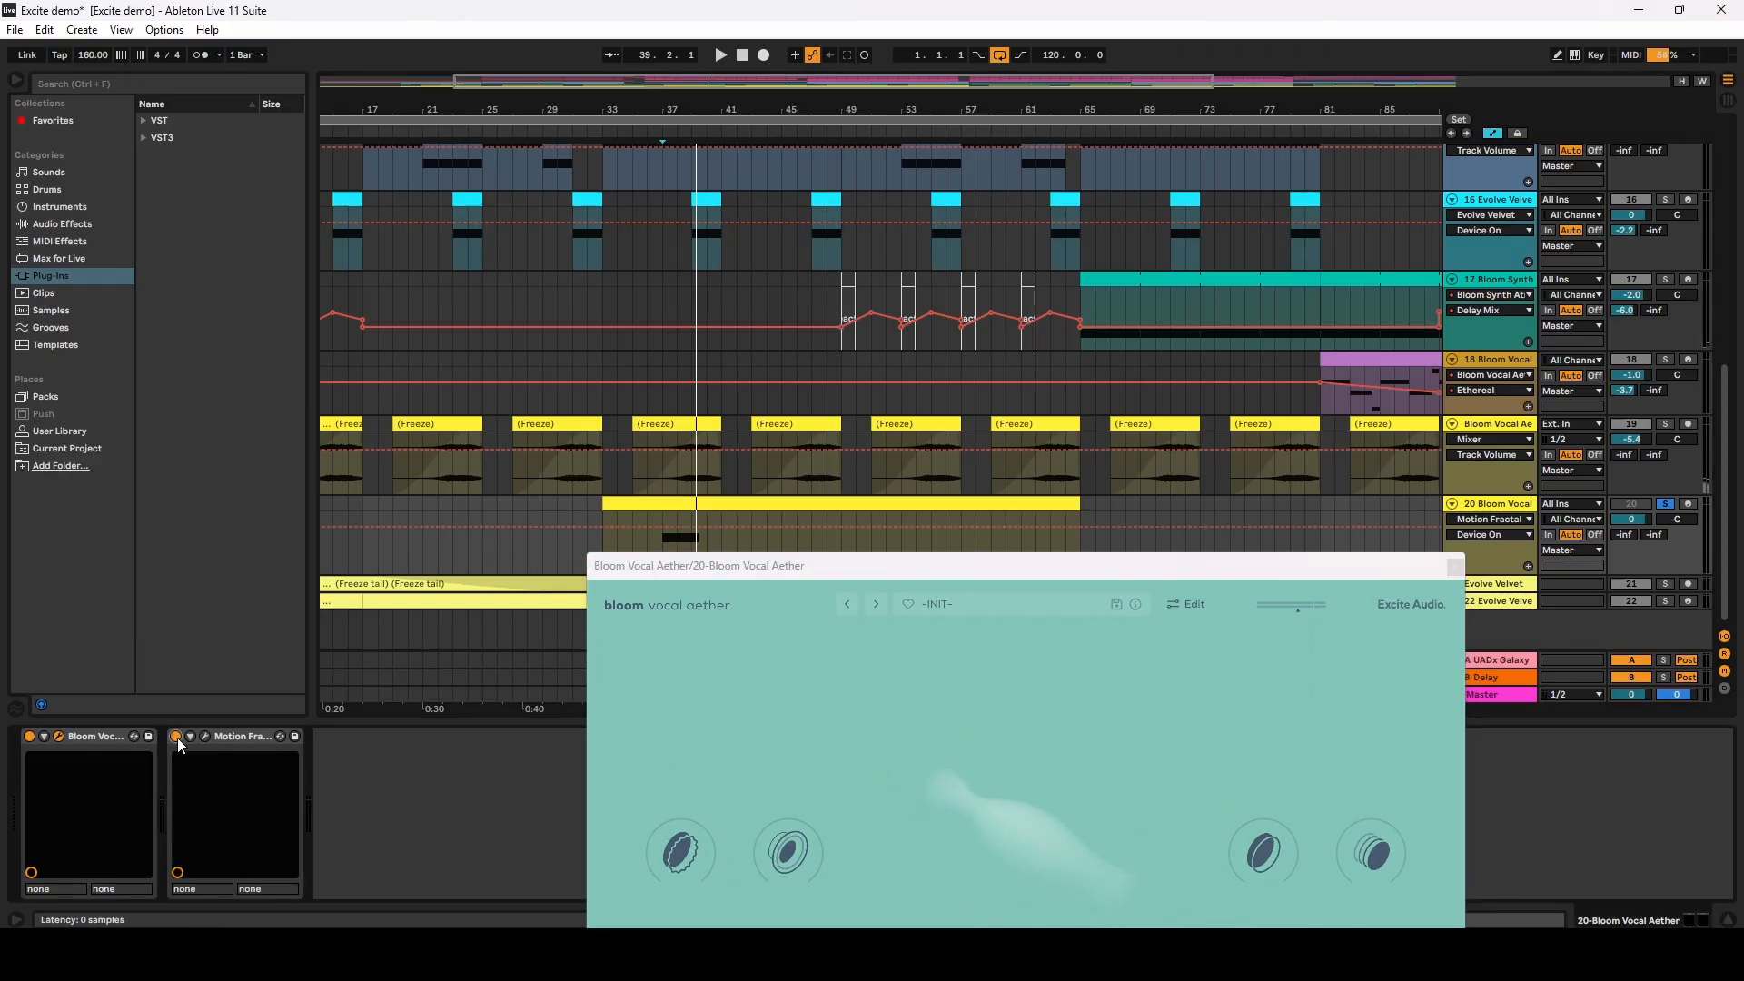
{"action": "left_click", "coordinate": [1455, 567]}
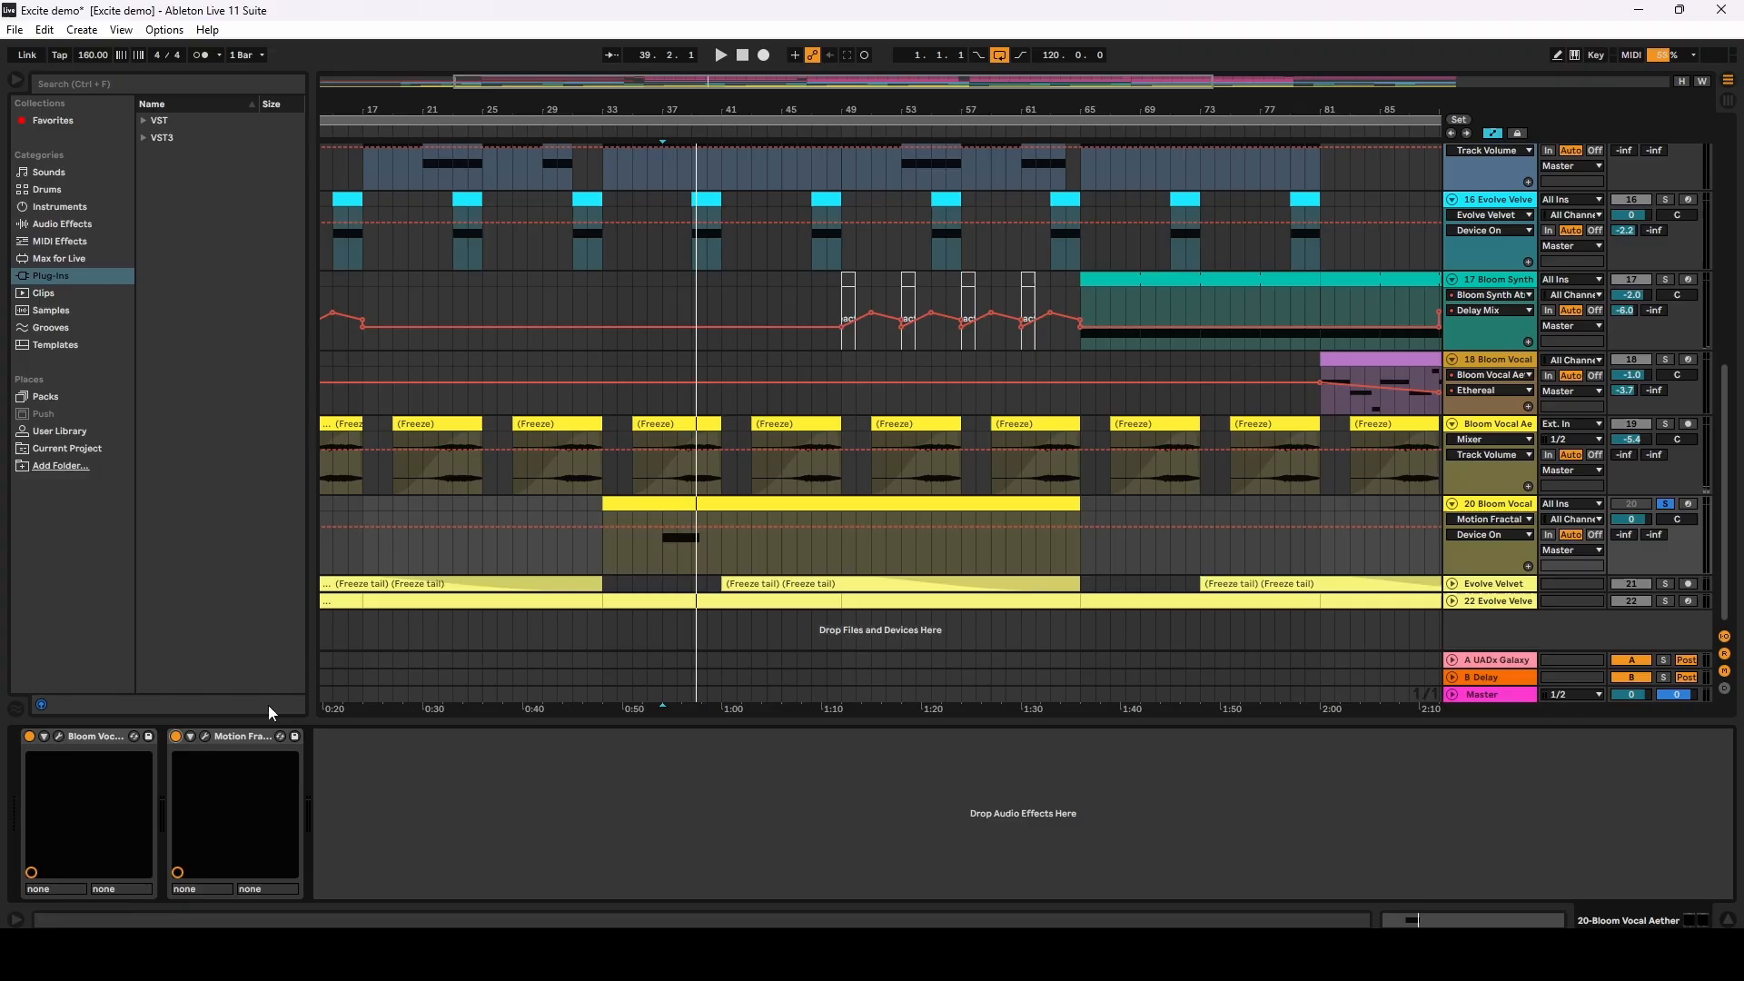
Step: Open track 20's Motion Fractal and examine its Grains, Gate, Repeat and Space settings
{"action": "left_click", "coordinate": [205, 738]}
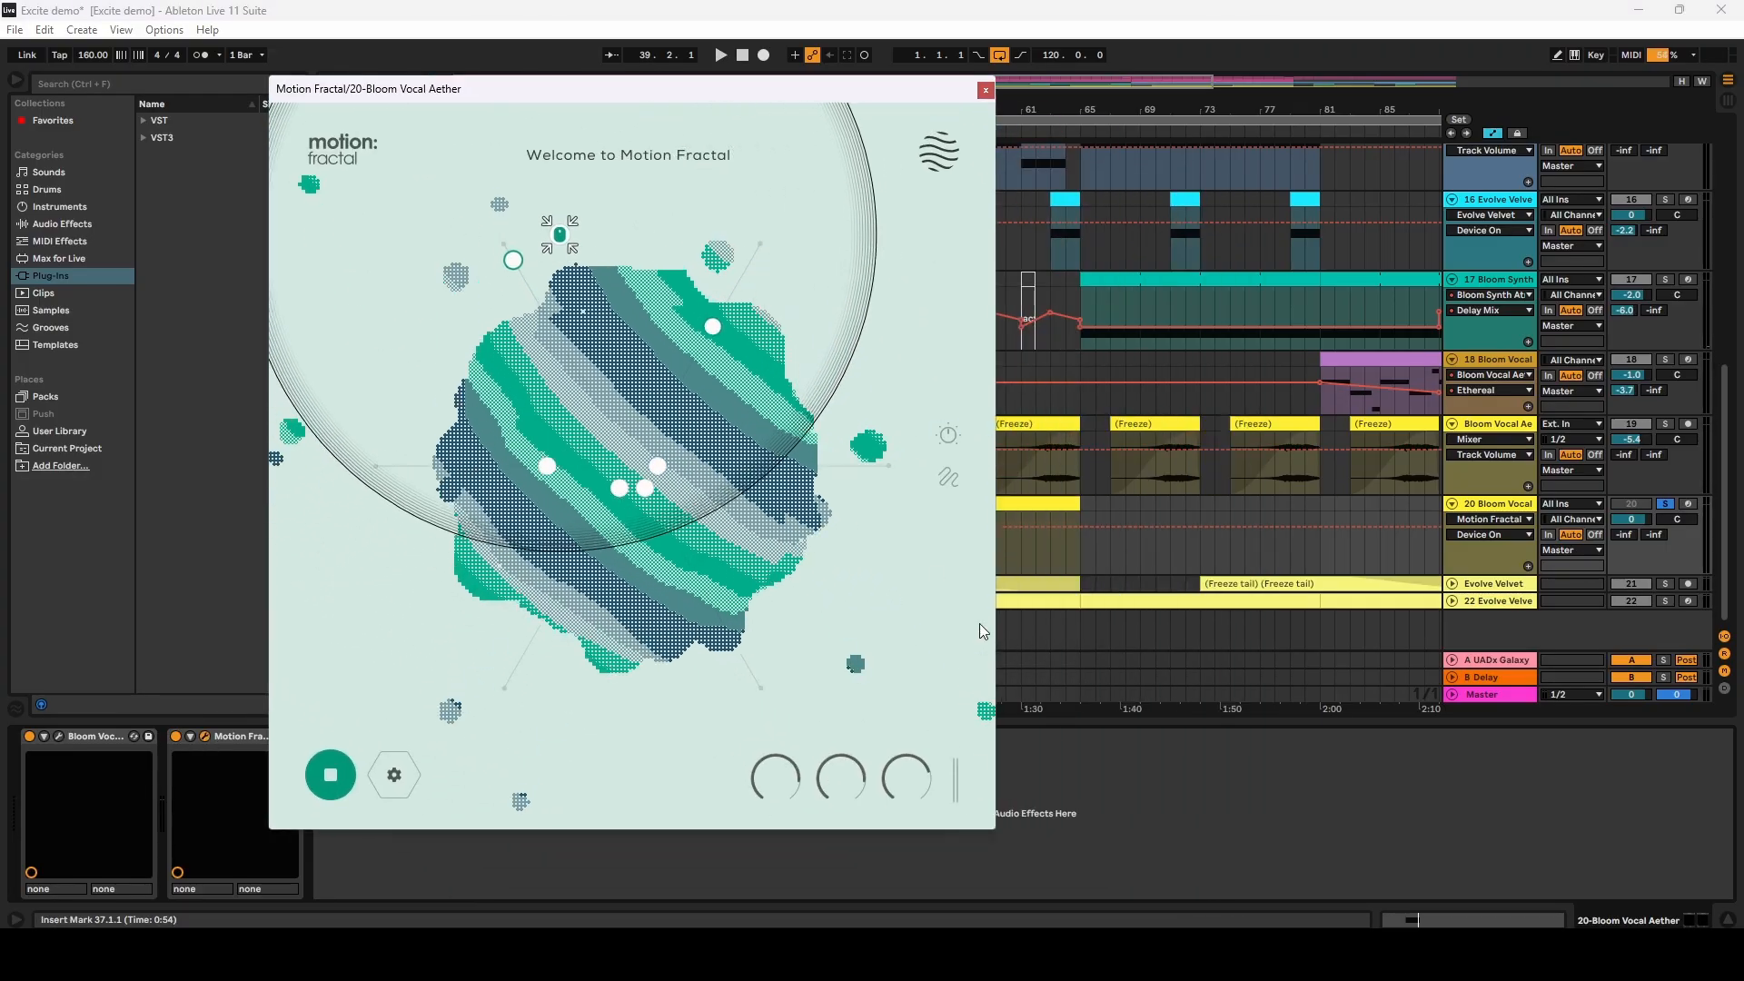
{"action": "left_click", "coordinate": [961, 438]}
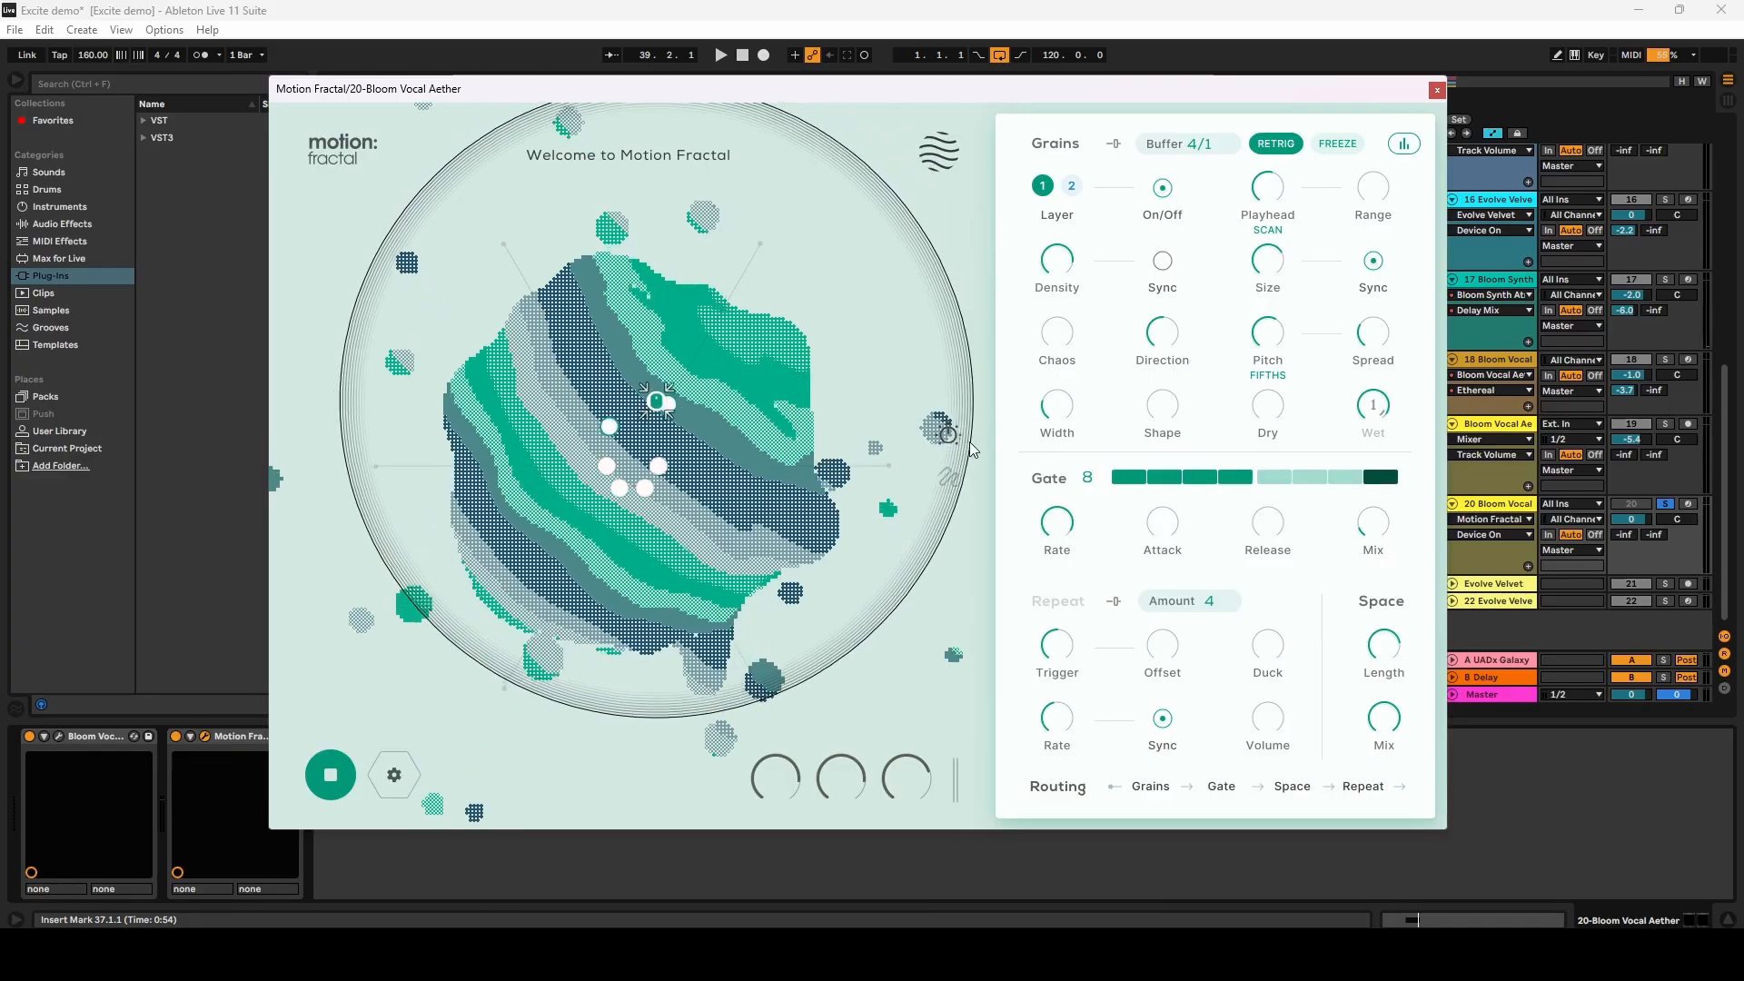
{"action": "mouse_move", "coordinate": [1075, 435]}
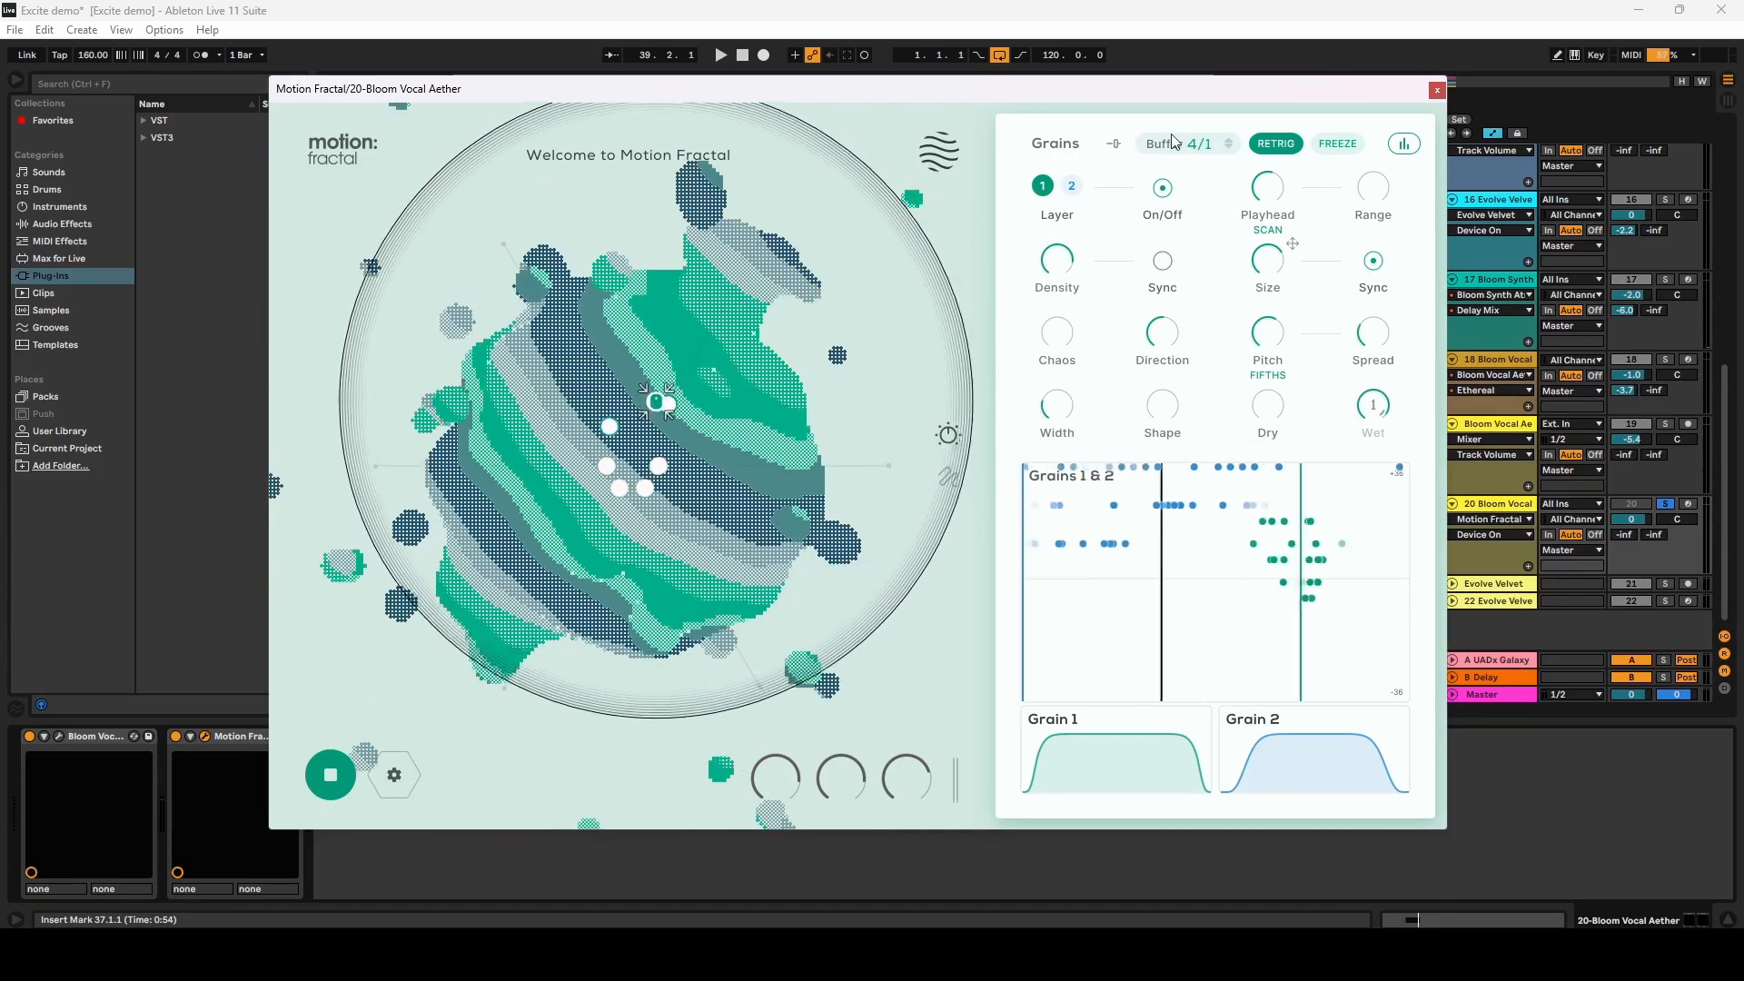
Step: Close track 20's Motion Fractal window and play the soloed track from bar 37
{"action": "left_click_drag", "start_coordinate": [1202, 95], "coordinate": [1247, 219]}
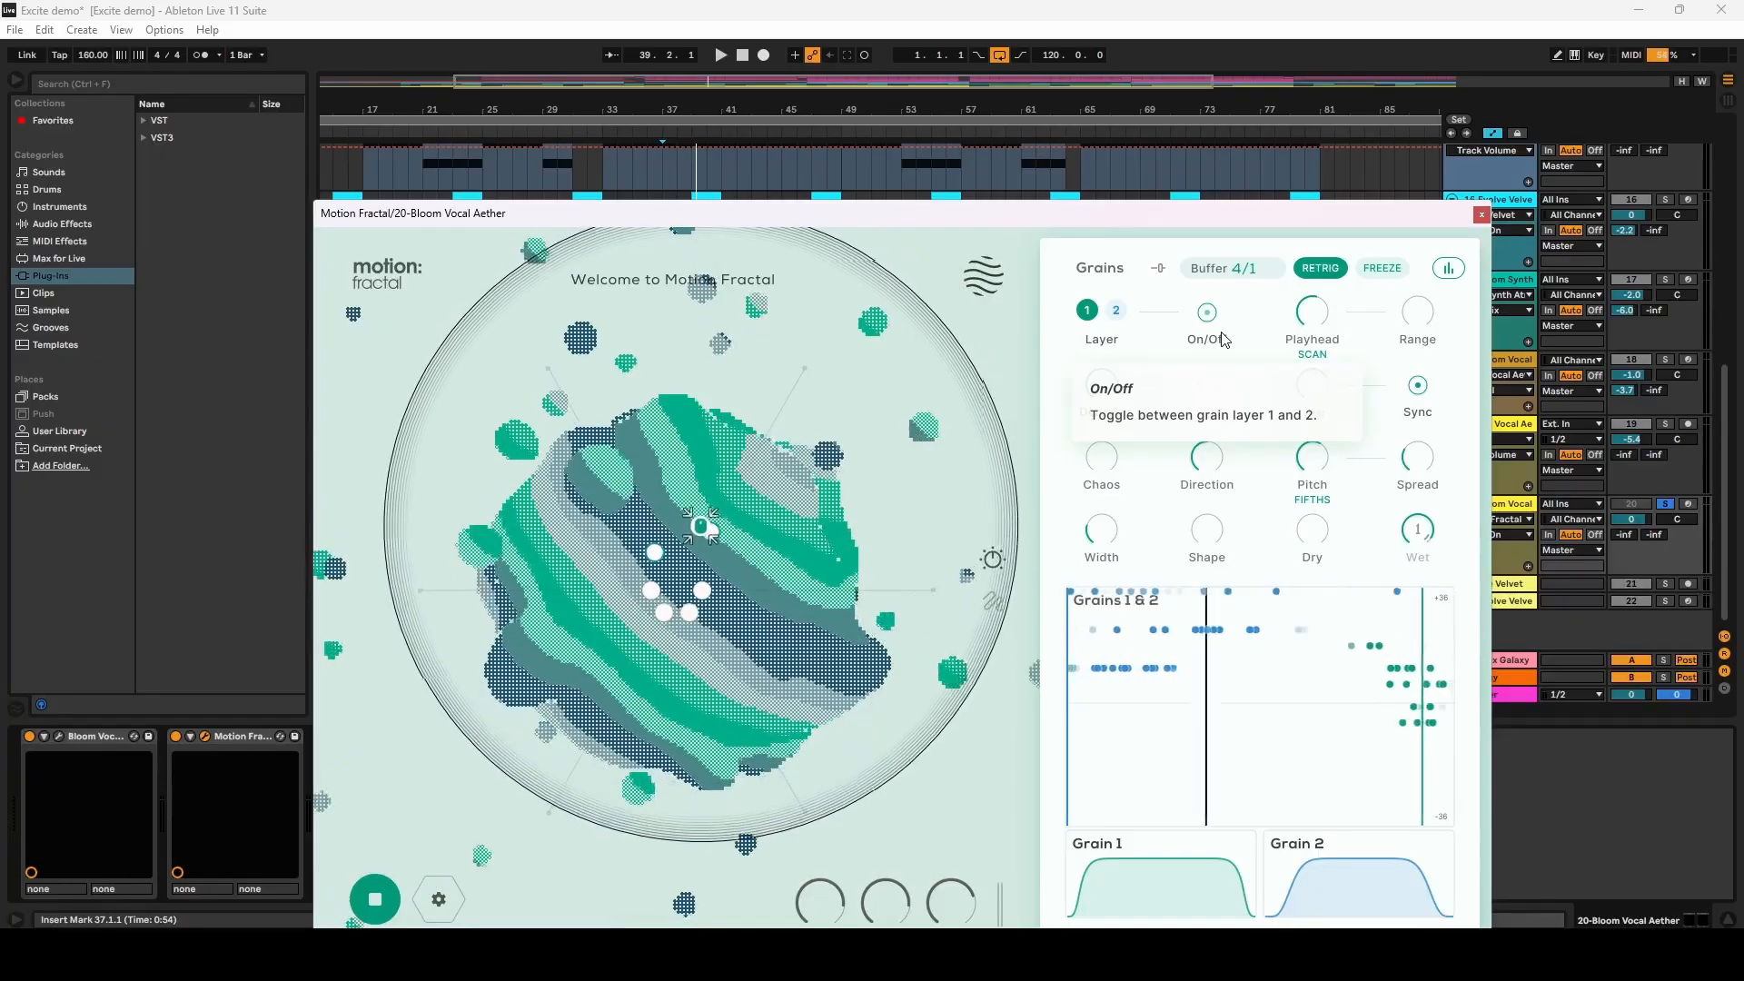
{"action": "left_click", "coordinate": [1482, 216]}
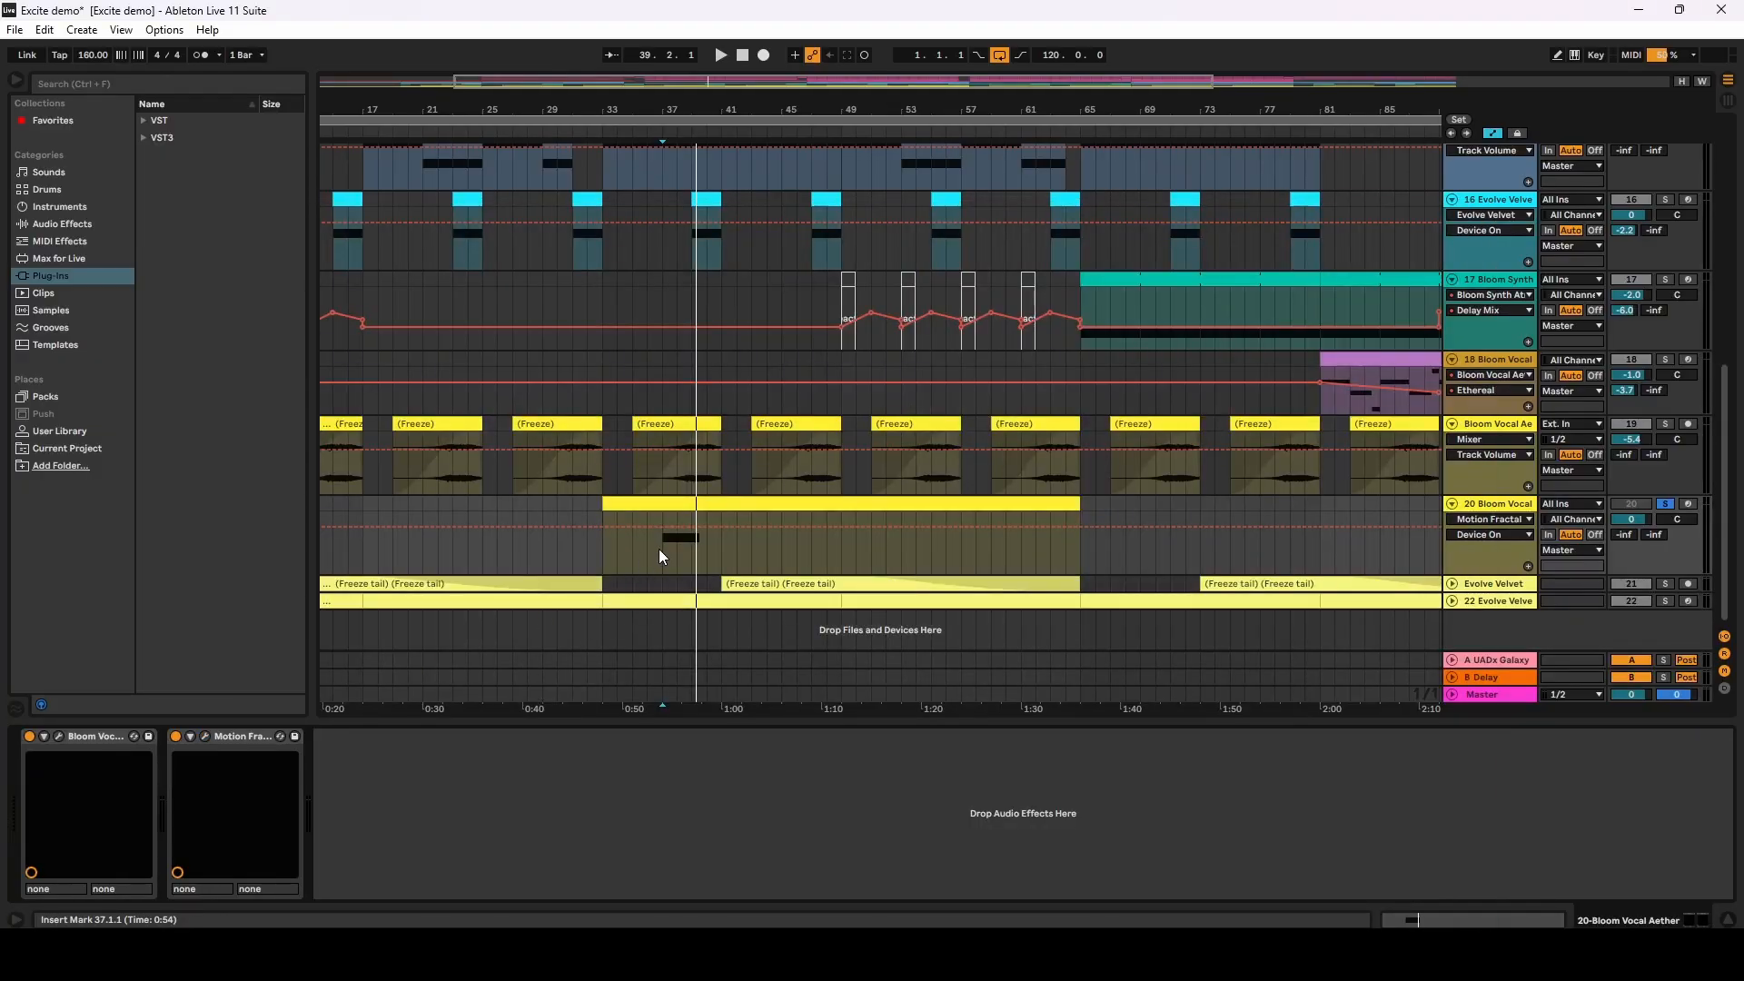
{"action": "key", "text": "space"}
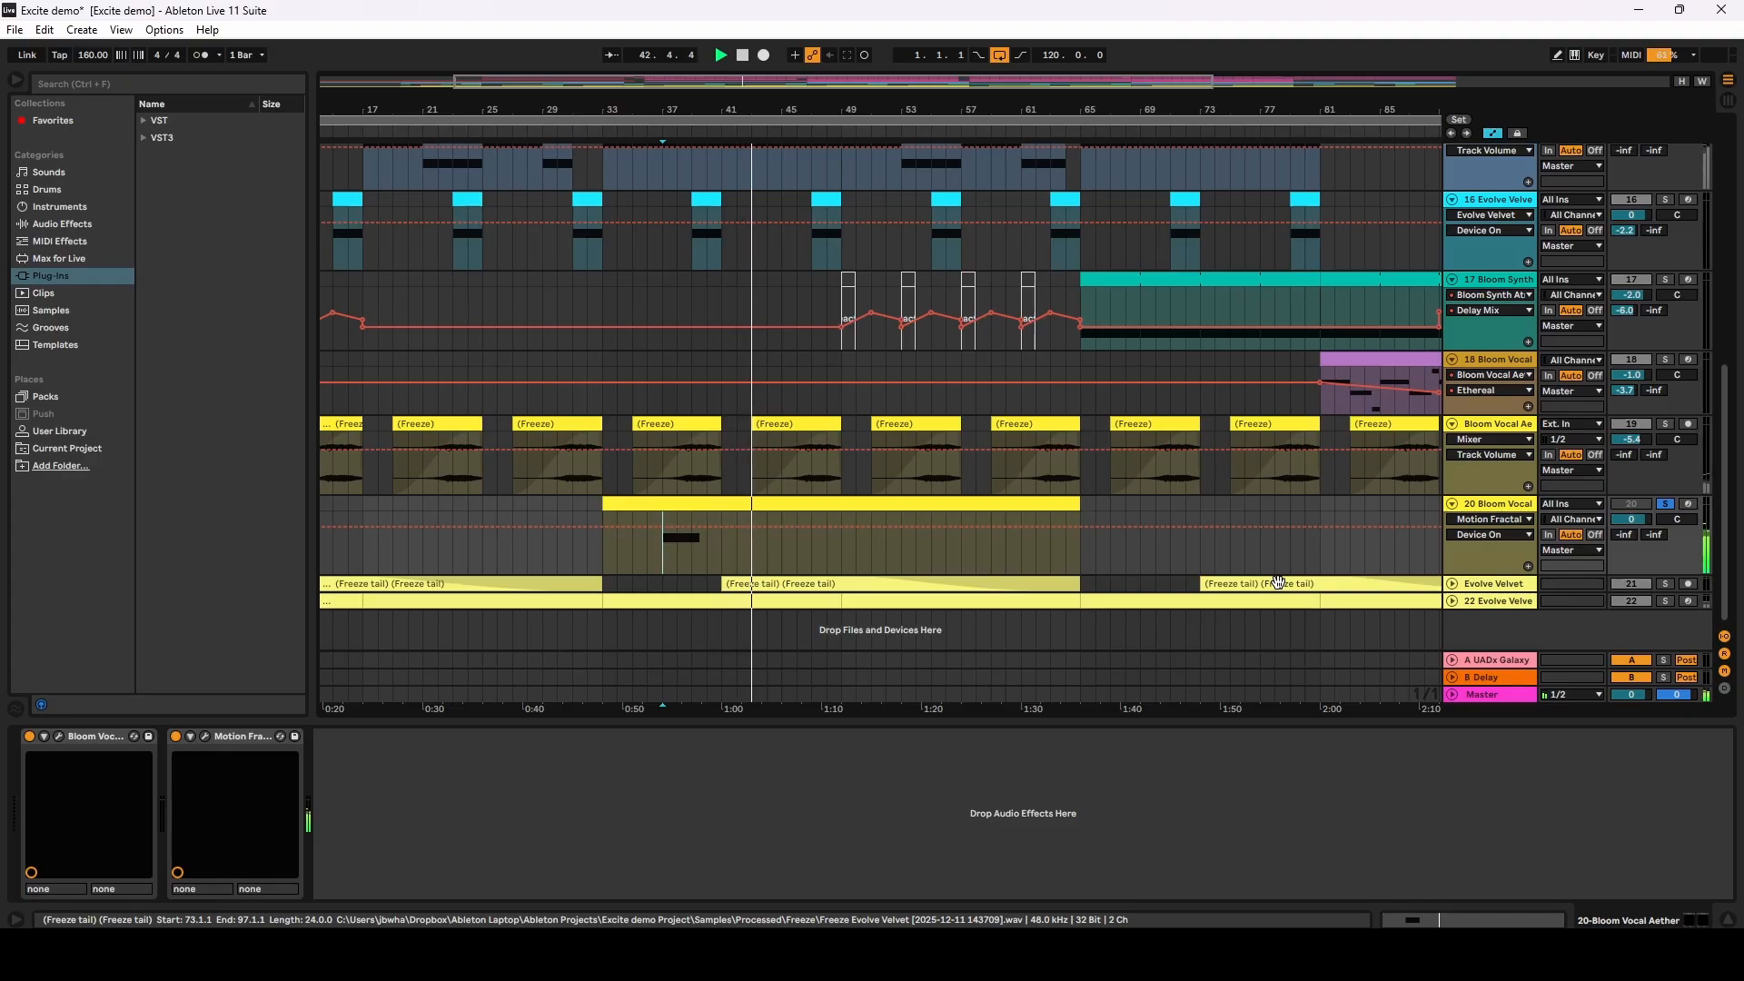
{"action": "key", "text": "space"}
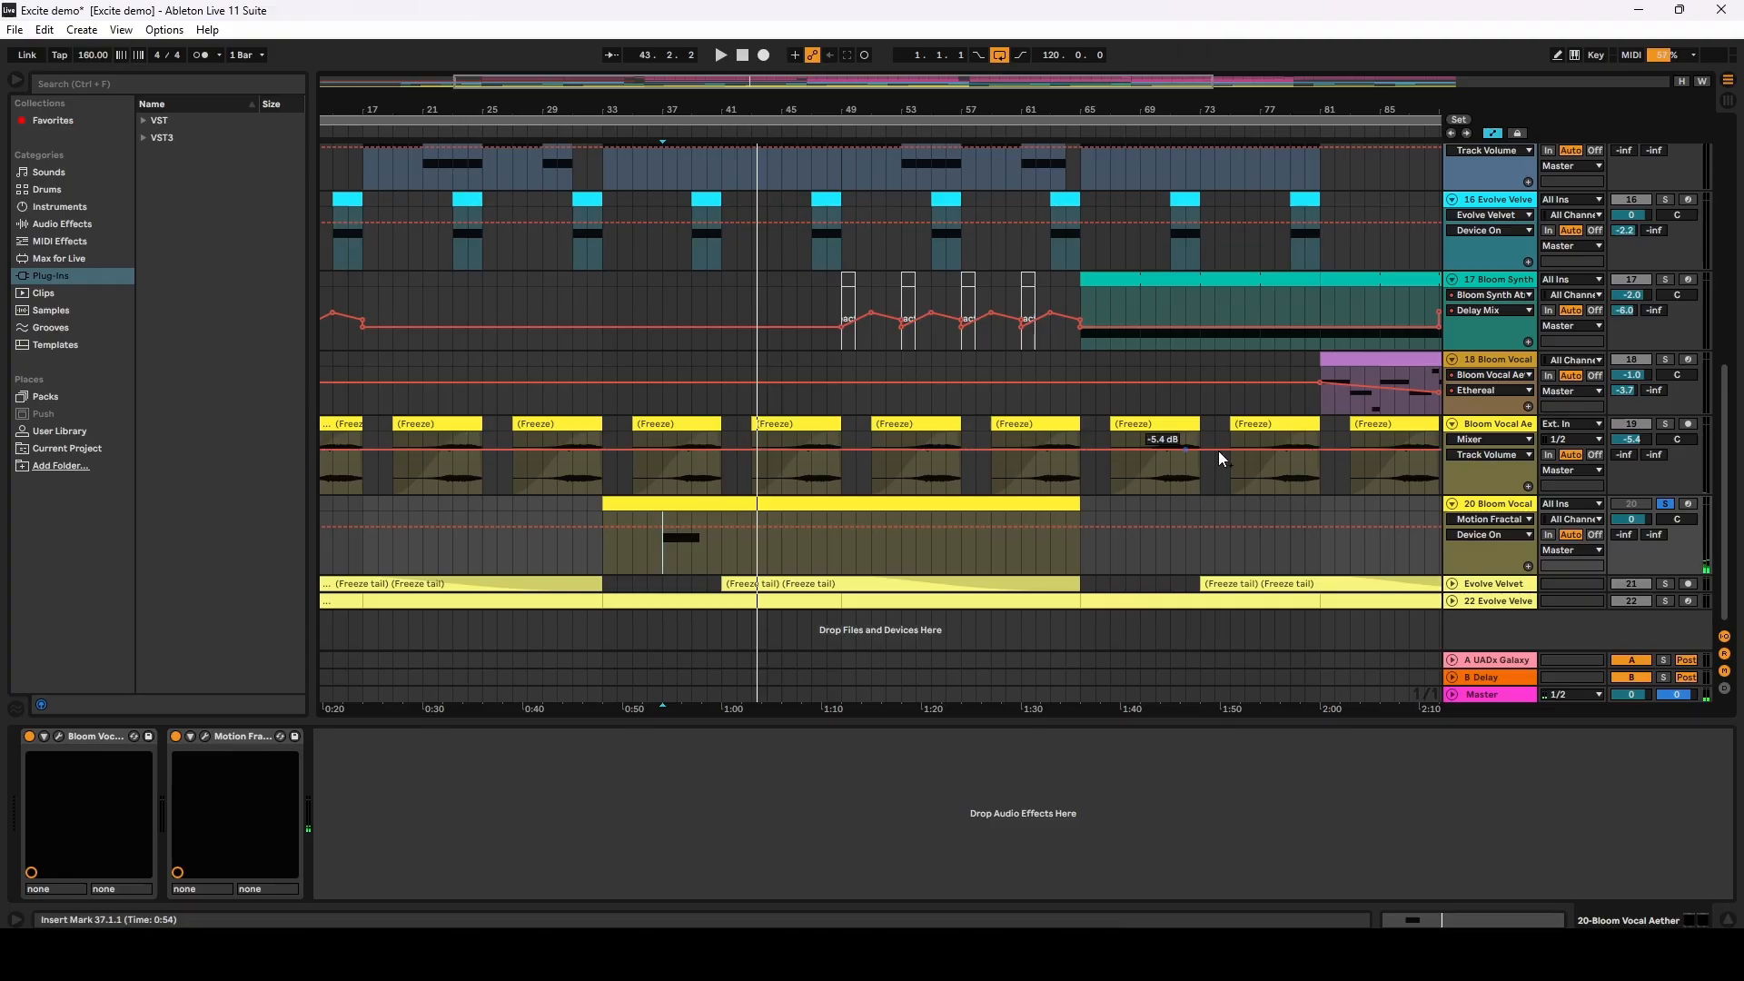
Step: Solo the frozen Bloom Vocal Aether track 19 and play it from bar 38
{"action": "left_click", "coordinate": [680, 483]}
{"action": "key", "text": "space"}
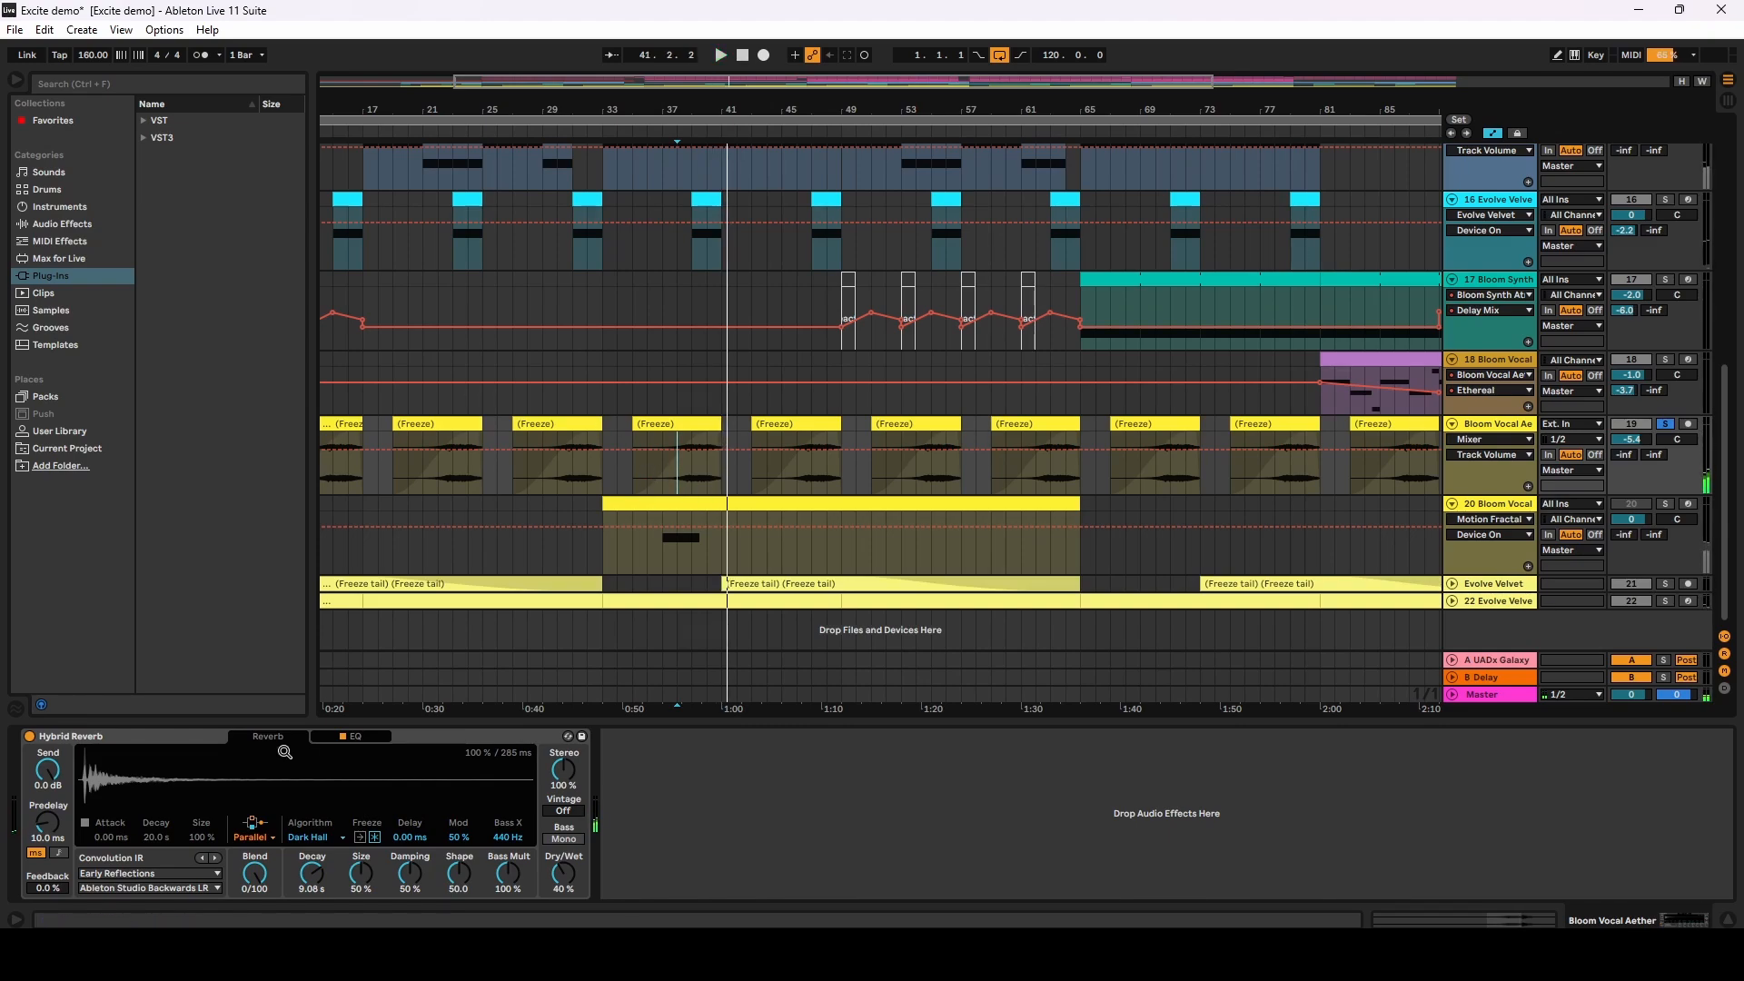
Step: Unfold the Evolve Velvet track 21, place the insert mark at bar 48 and hide the automation lanes
{"action": "left_click", "coordinate": [1452, 583]}
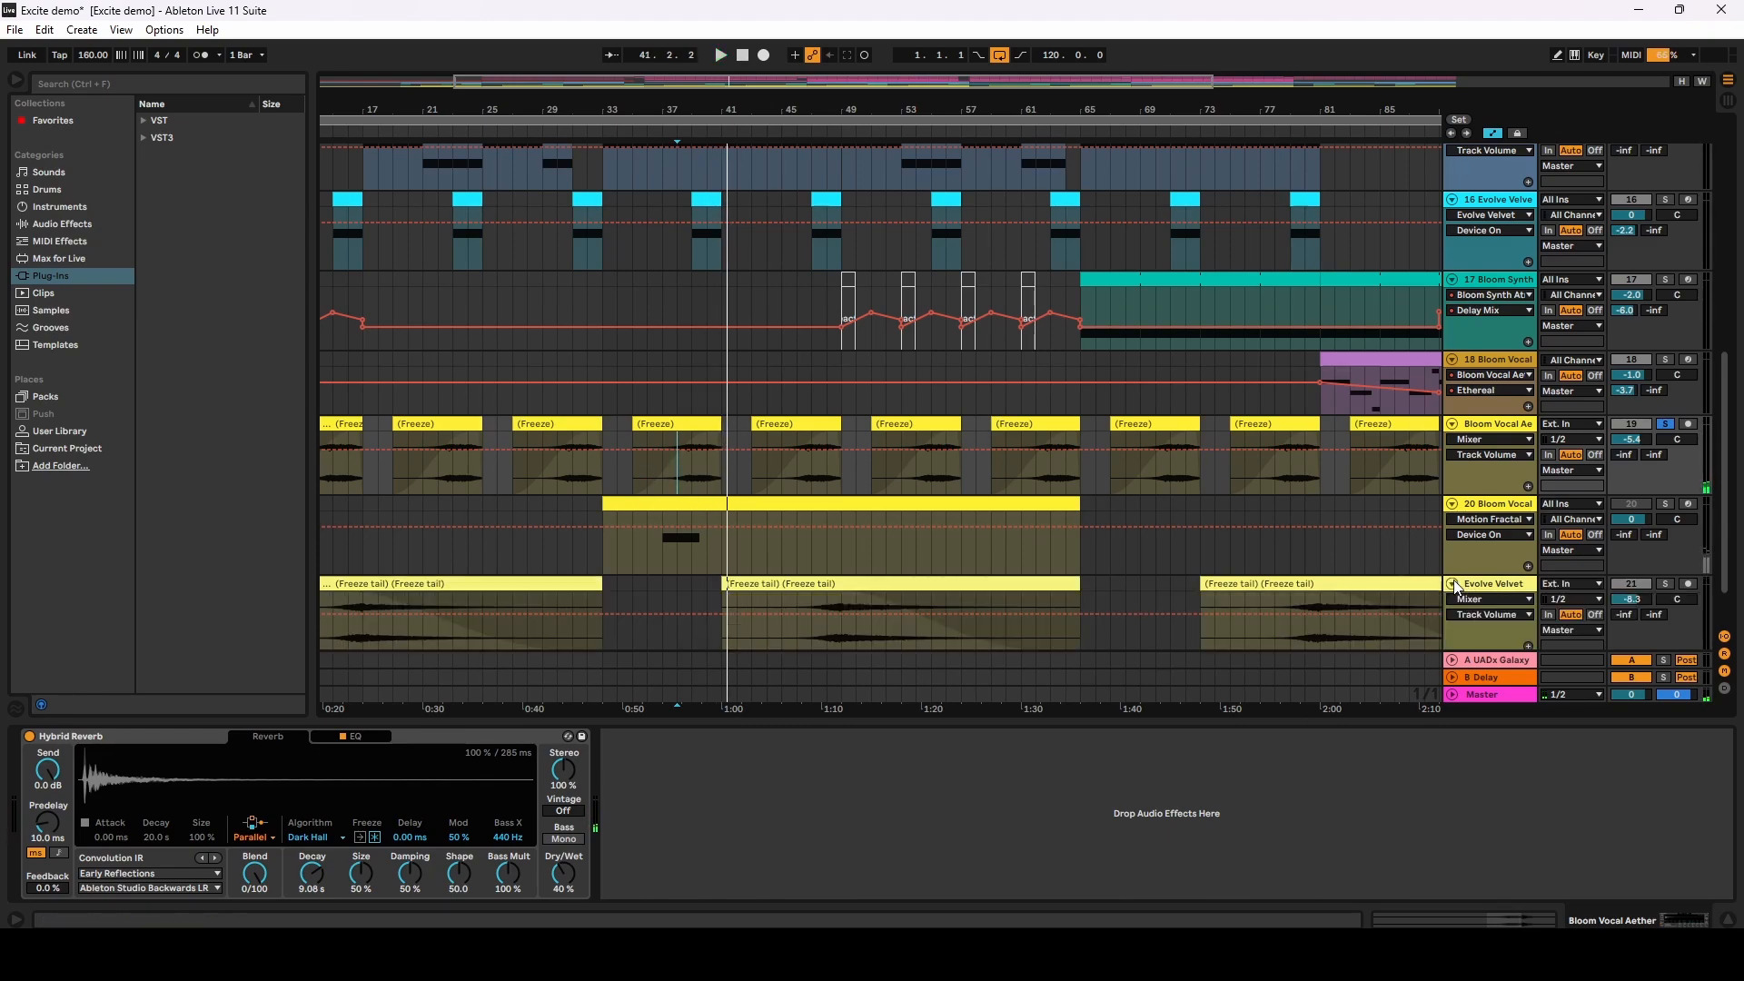
{"action": "scroll", "coordinate": [863, 476], "scroll_direction": "down", "scroll_amount": 1}
{"action": "left_click", "coordinate": [825, 590]}
{"action": "key", "text": "ctrl+a"}
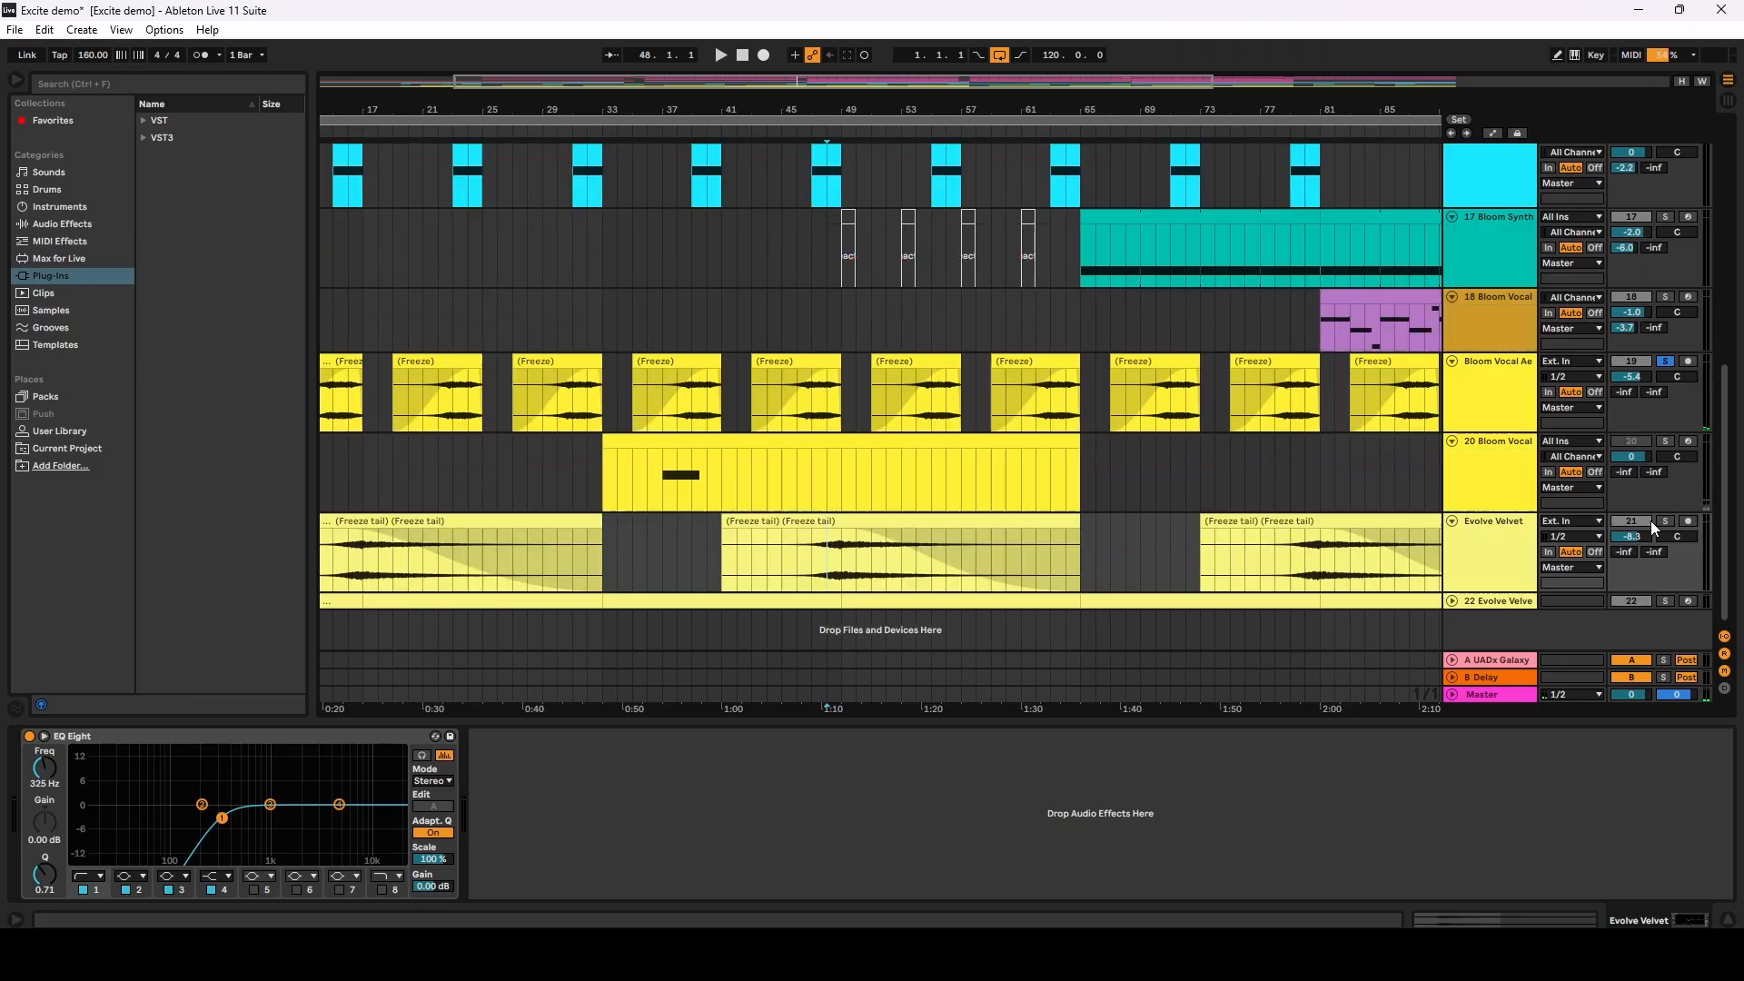
Step: Solo track 21, play its freeze-tail clip from bar 47, and unfold track 22
{"action": "key", "text": "space"}
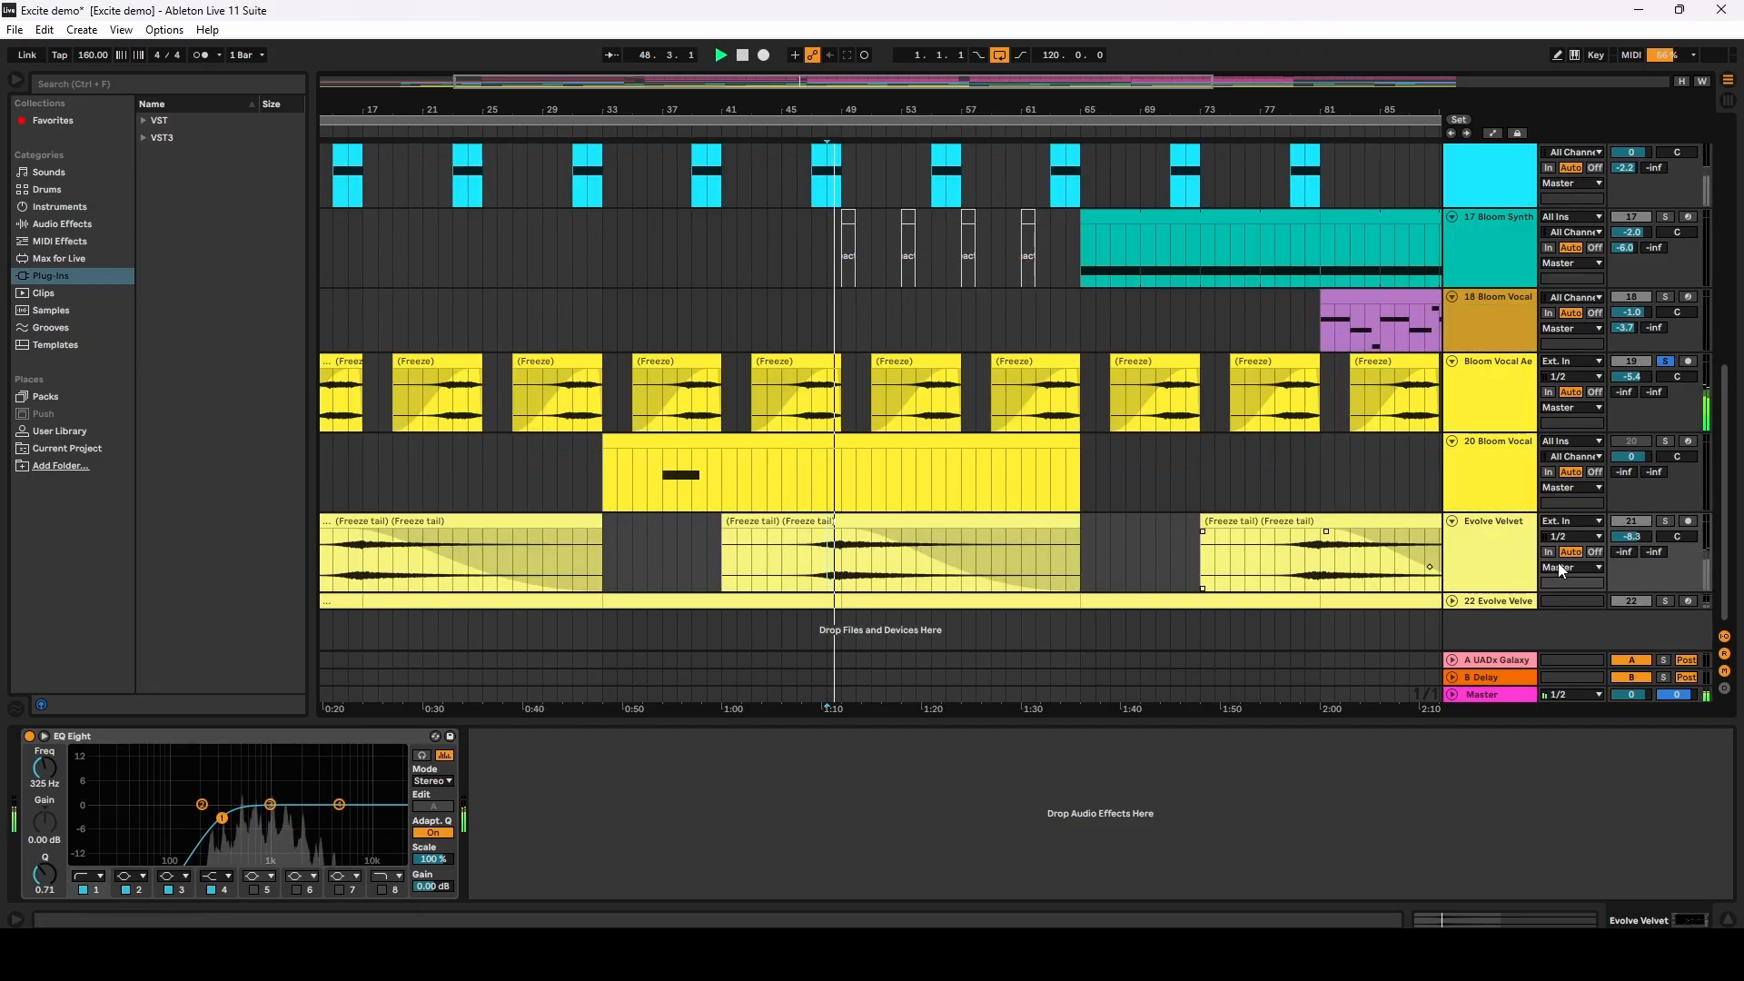
{"action": "key", "text": "space"}
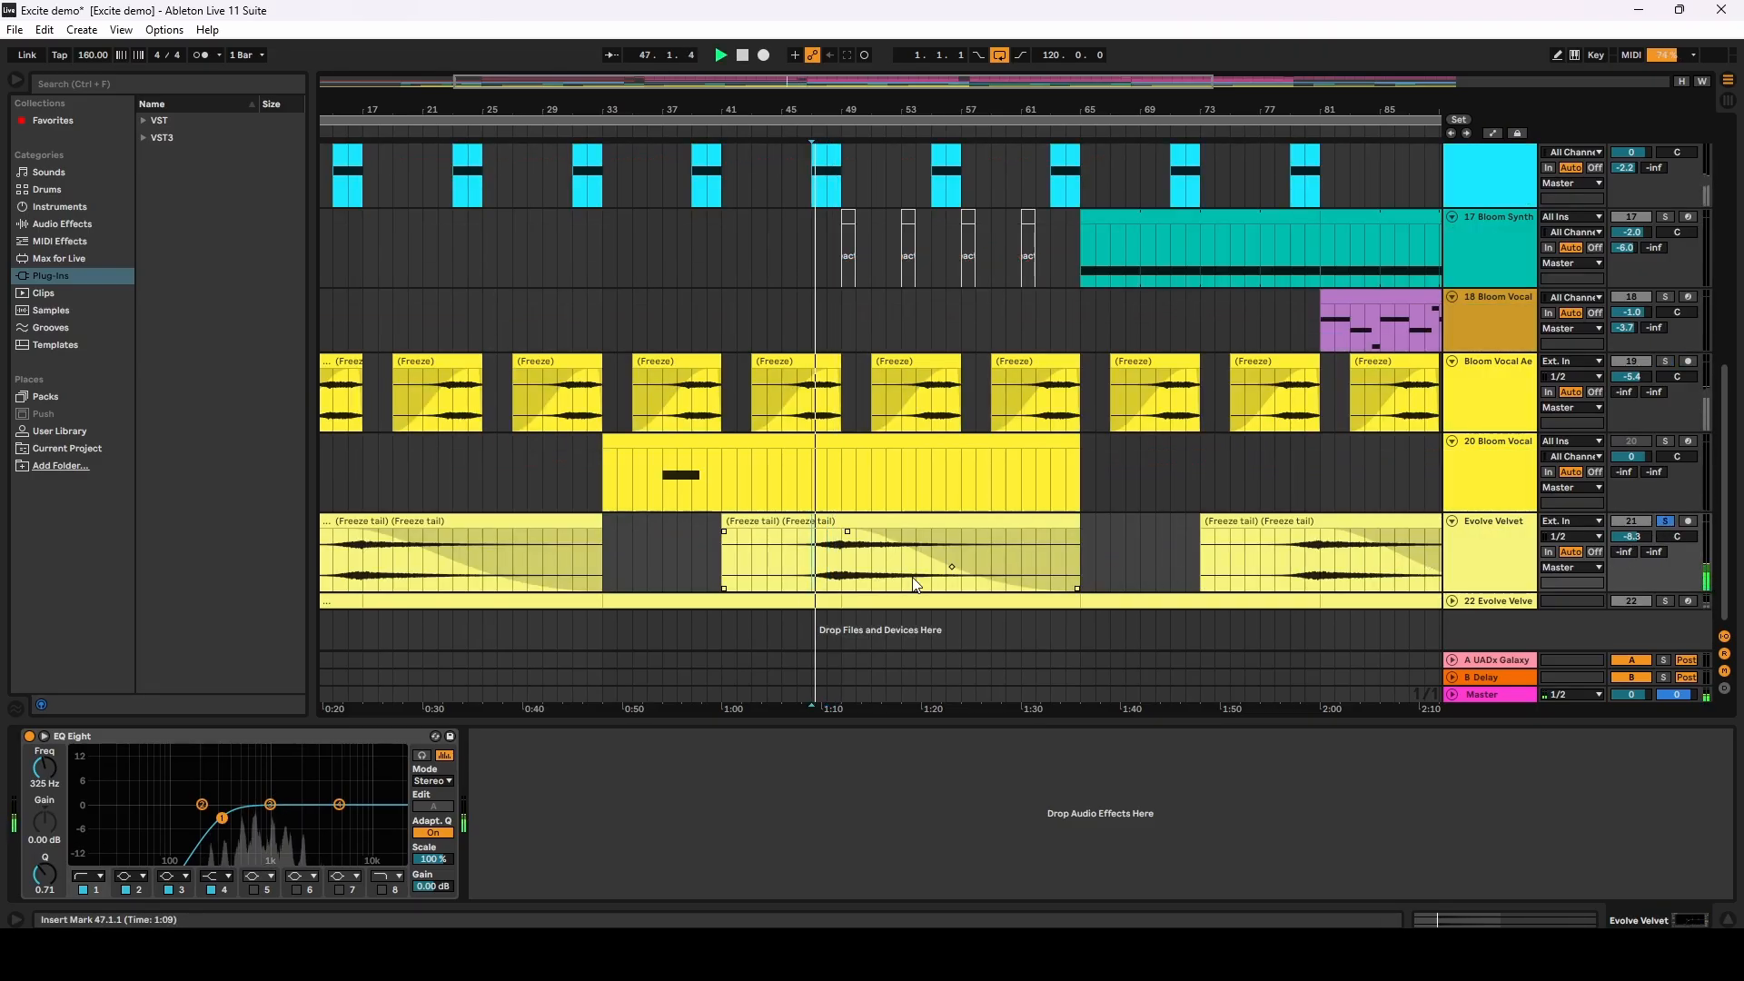
{"action": "left_click", "coordinate": [828, 571]}
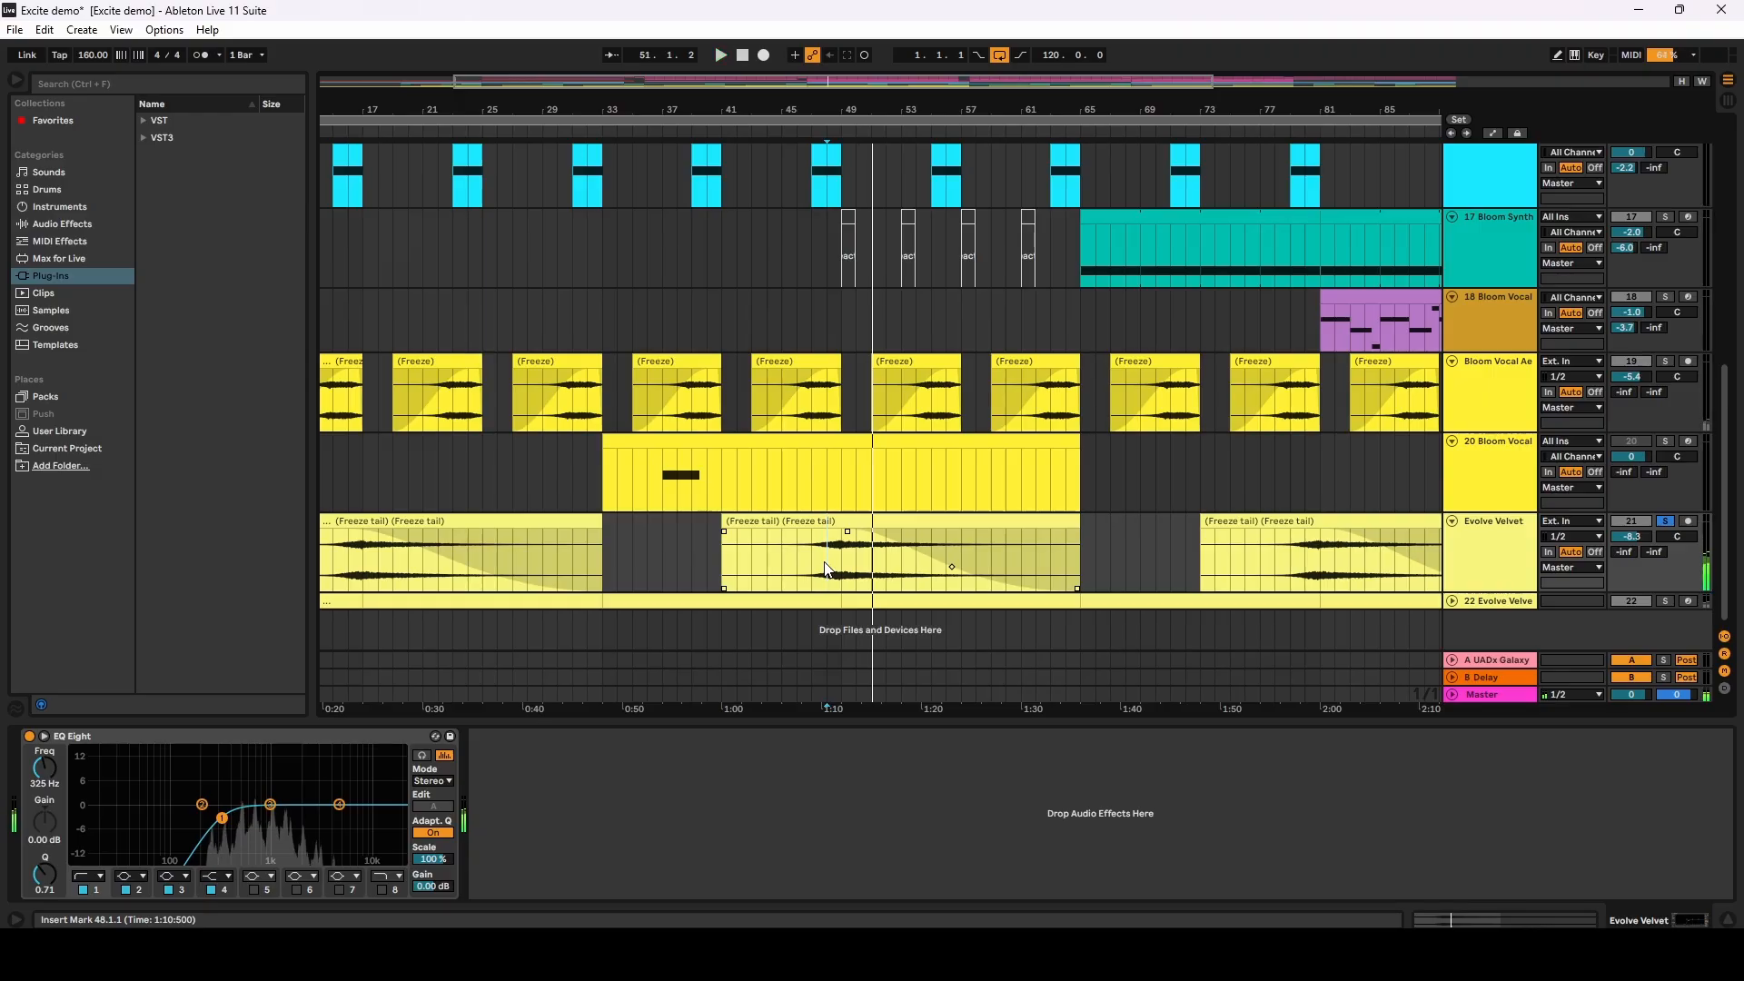
{"action": "left_click", "coordinate": [1452, 602]}
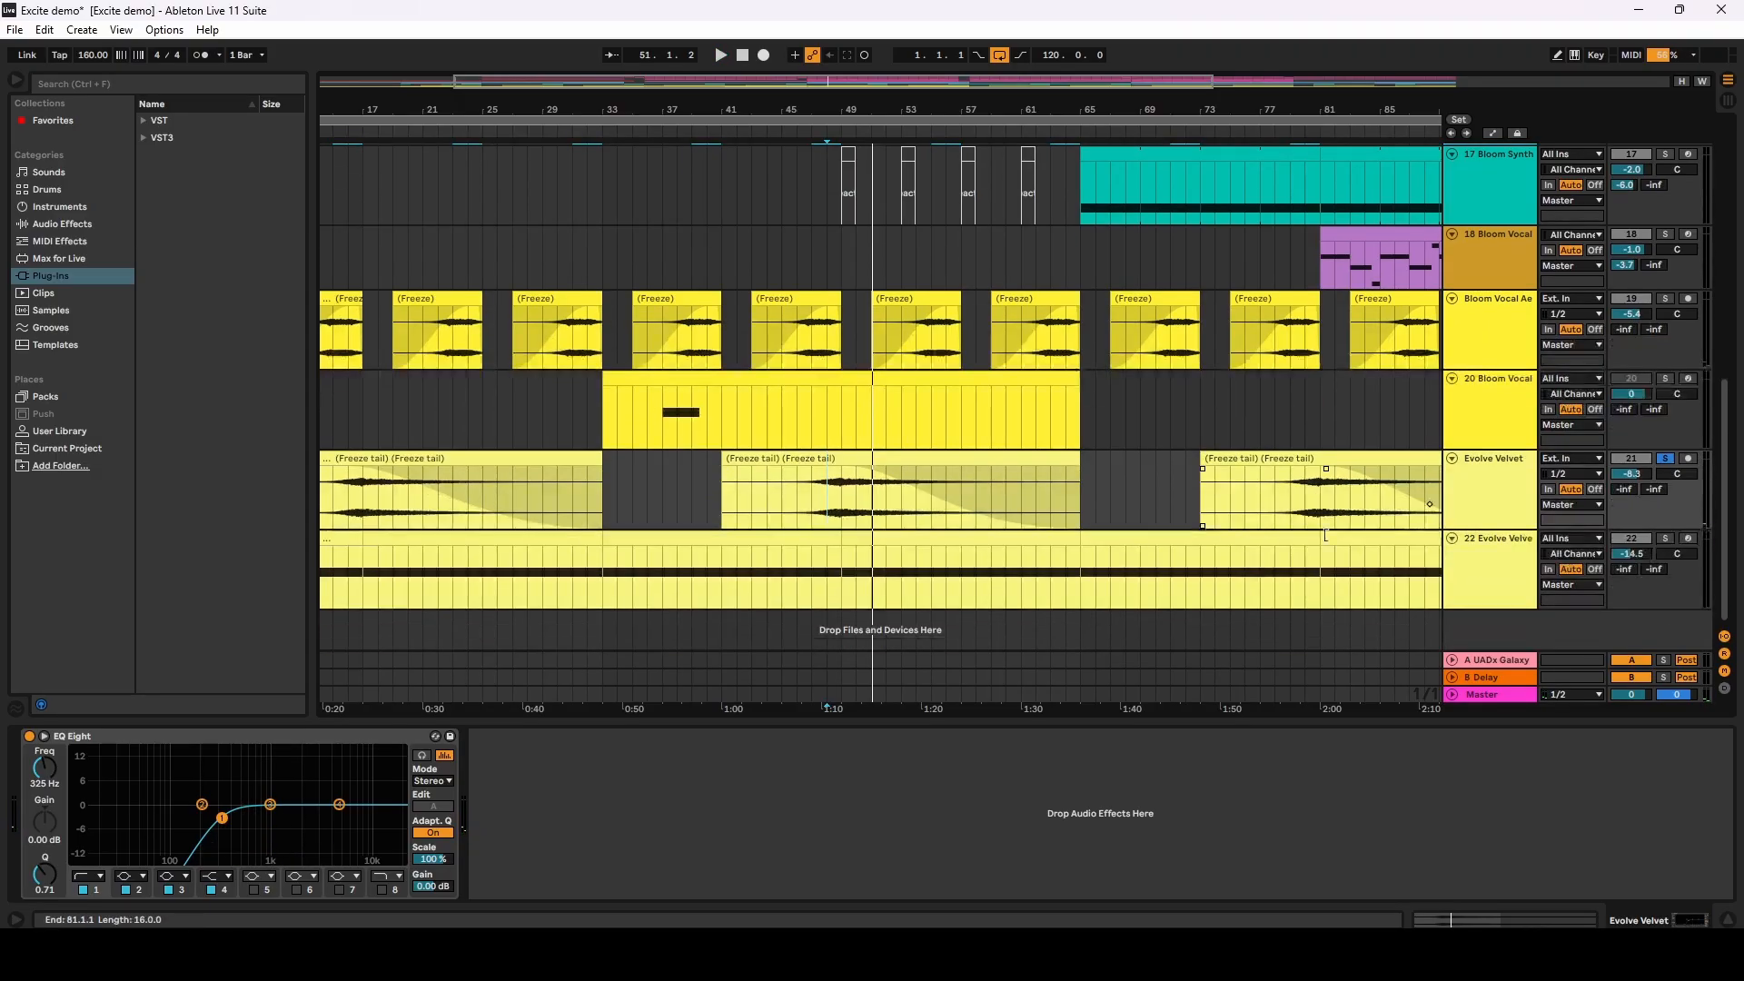
Step: Reopen Motion Fractal on track 20 and examine its Grains, Gate, Repeat, Space and Routing settings
{"action": "left_click", "coordinate": [1517, 416]}
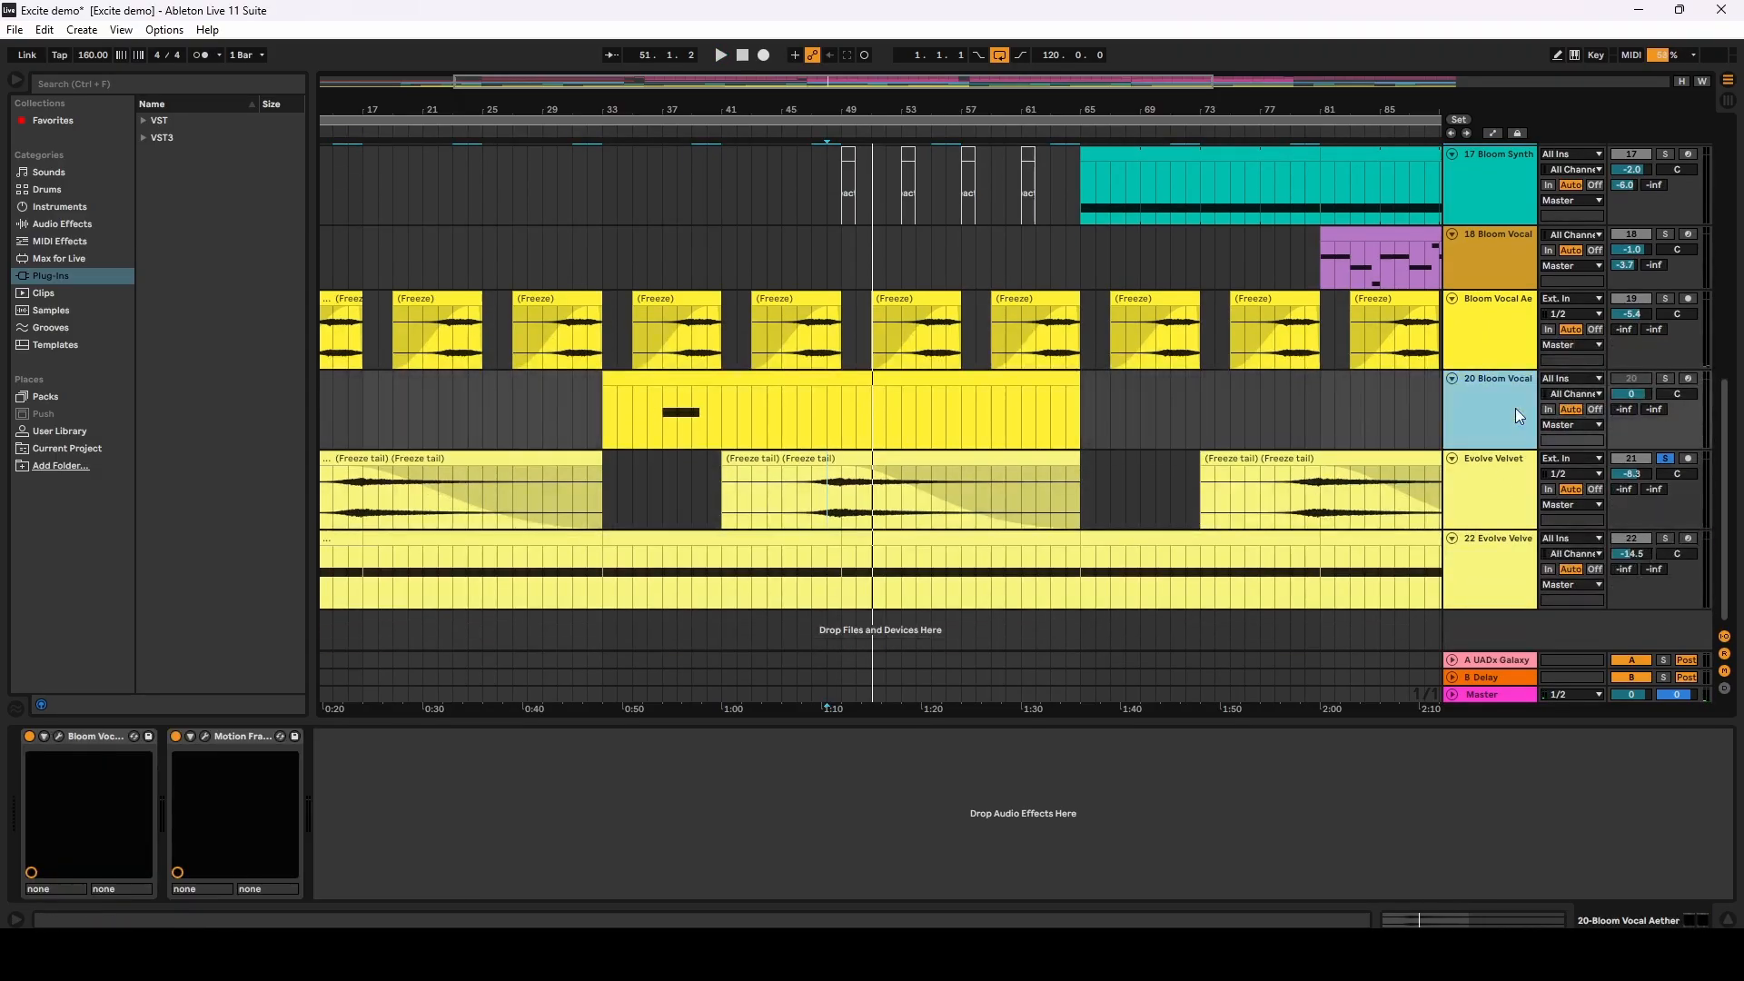
{"action": "left_click", "coordinate": [205, 738]}
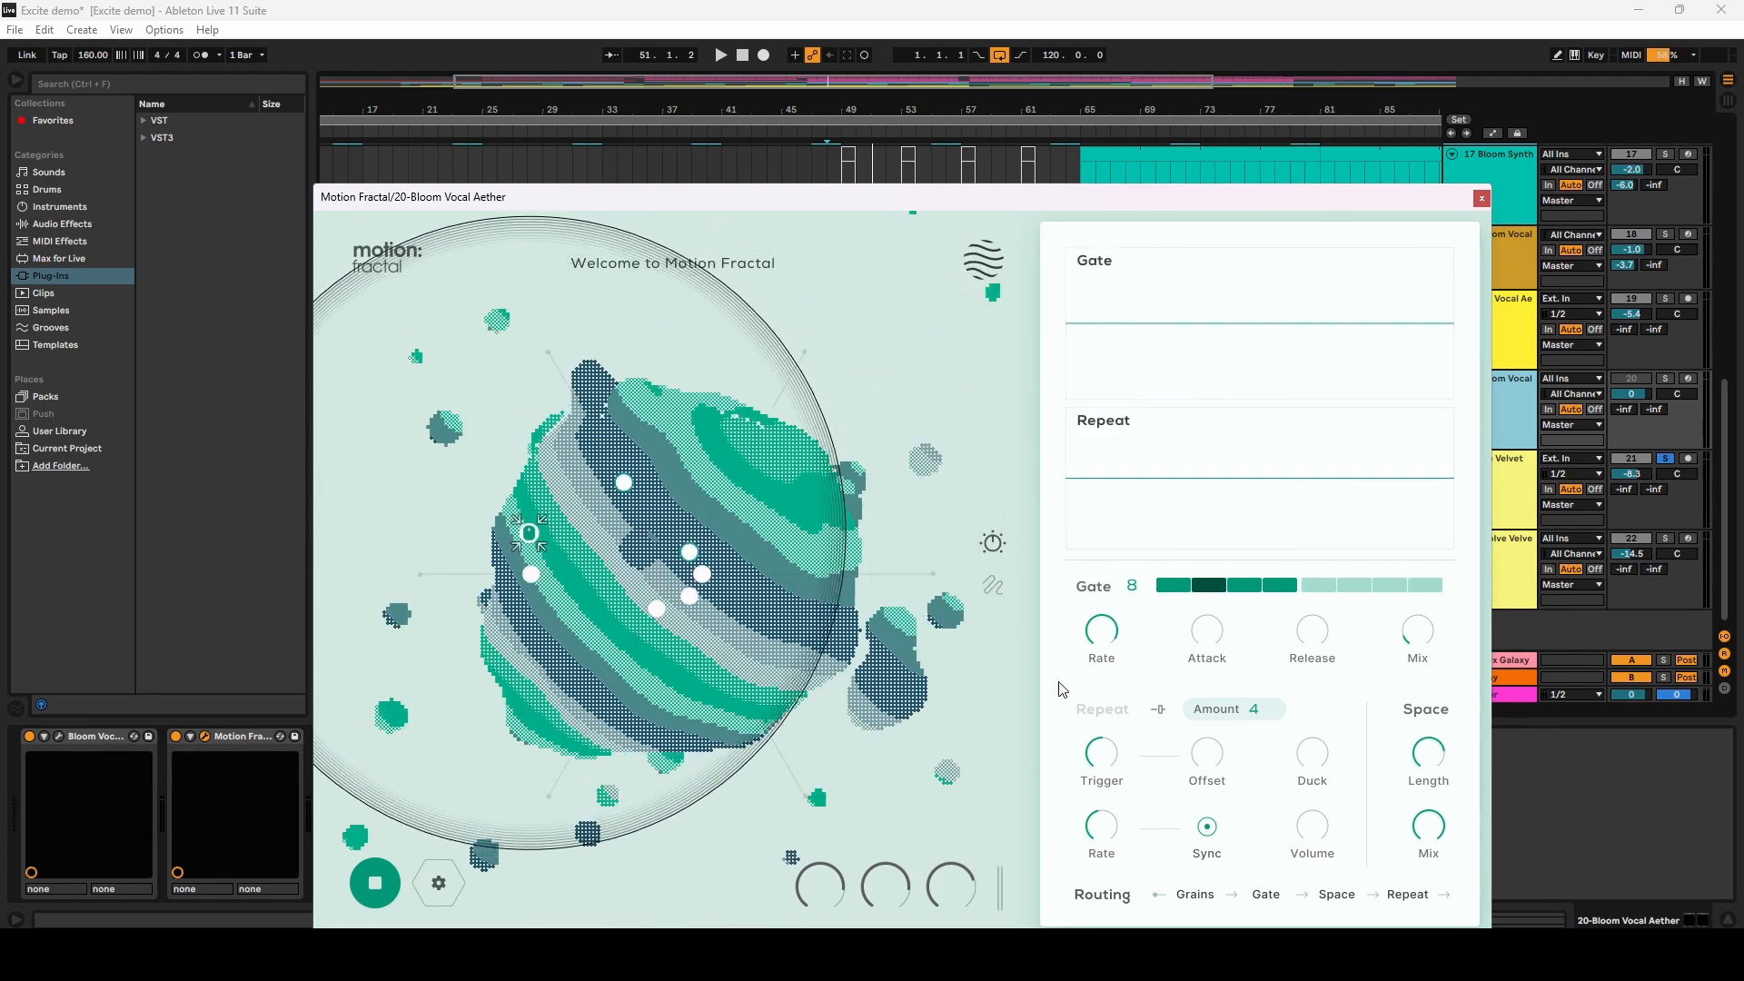
{"action": "left_click_drag", "start_coordinate": [1021, 198], "coordinate": [928, 132]}
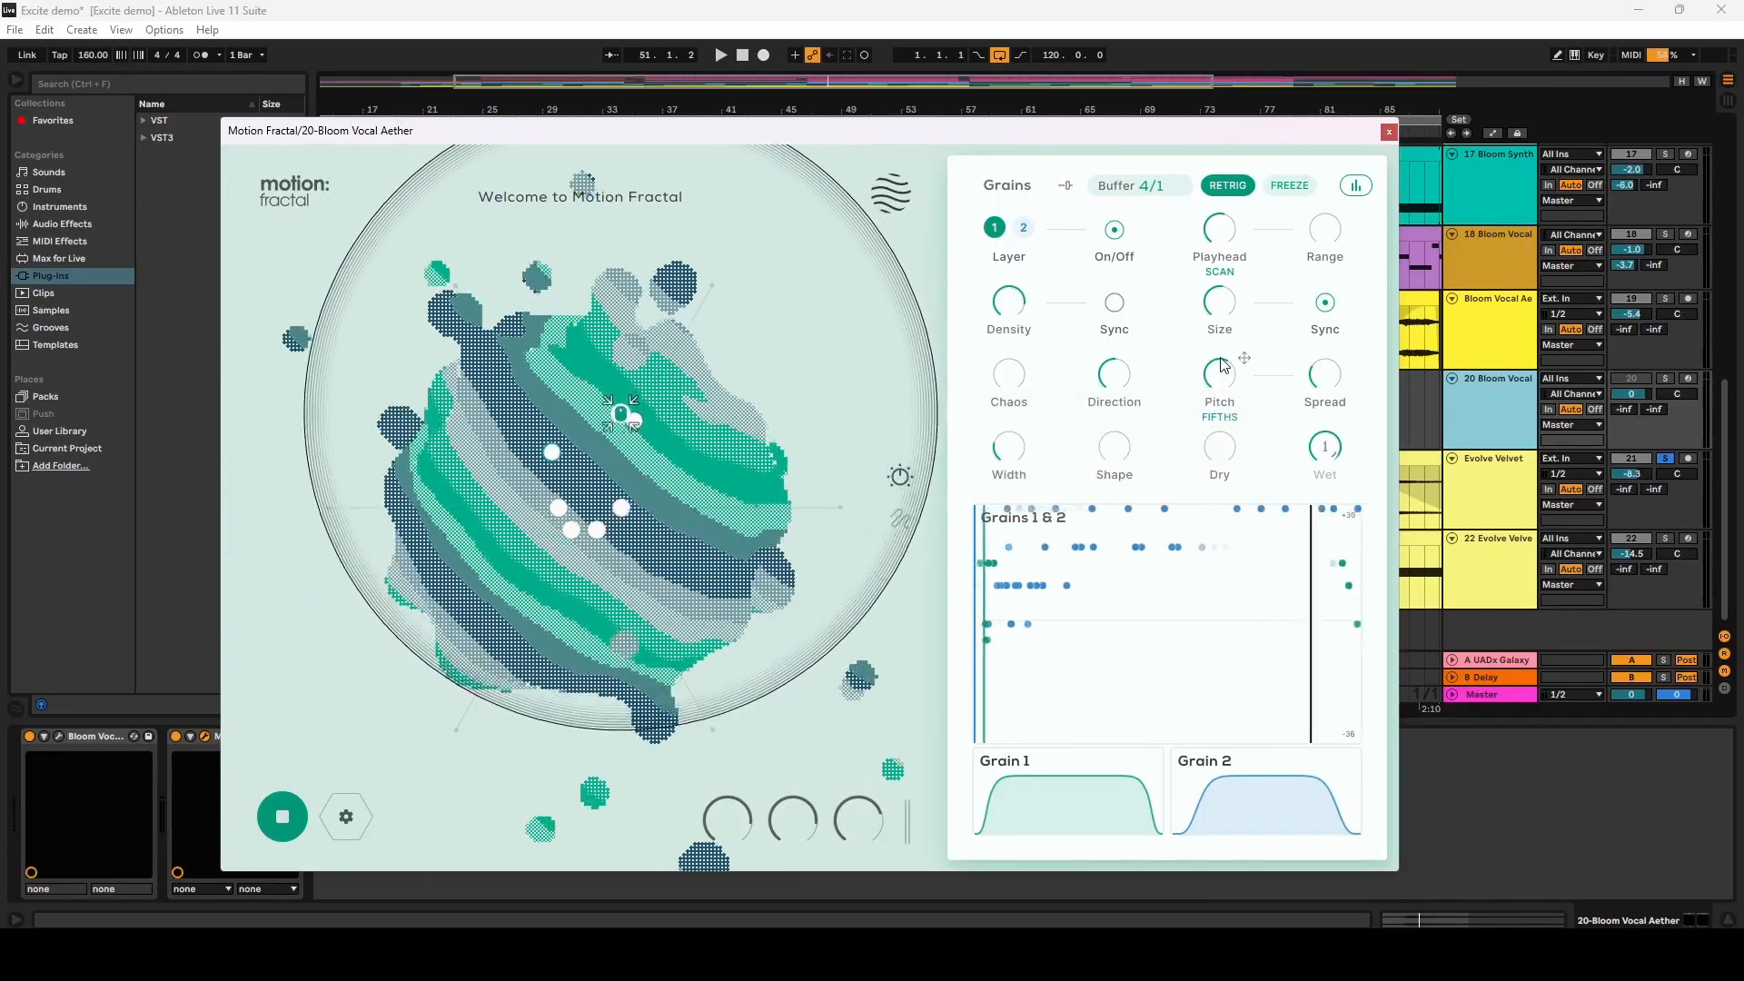
{"action": "scroll", "coordinate": [1223, 366], "scroll_direction": "down", "scroll_amount": 10}
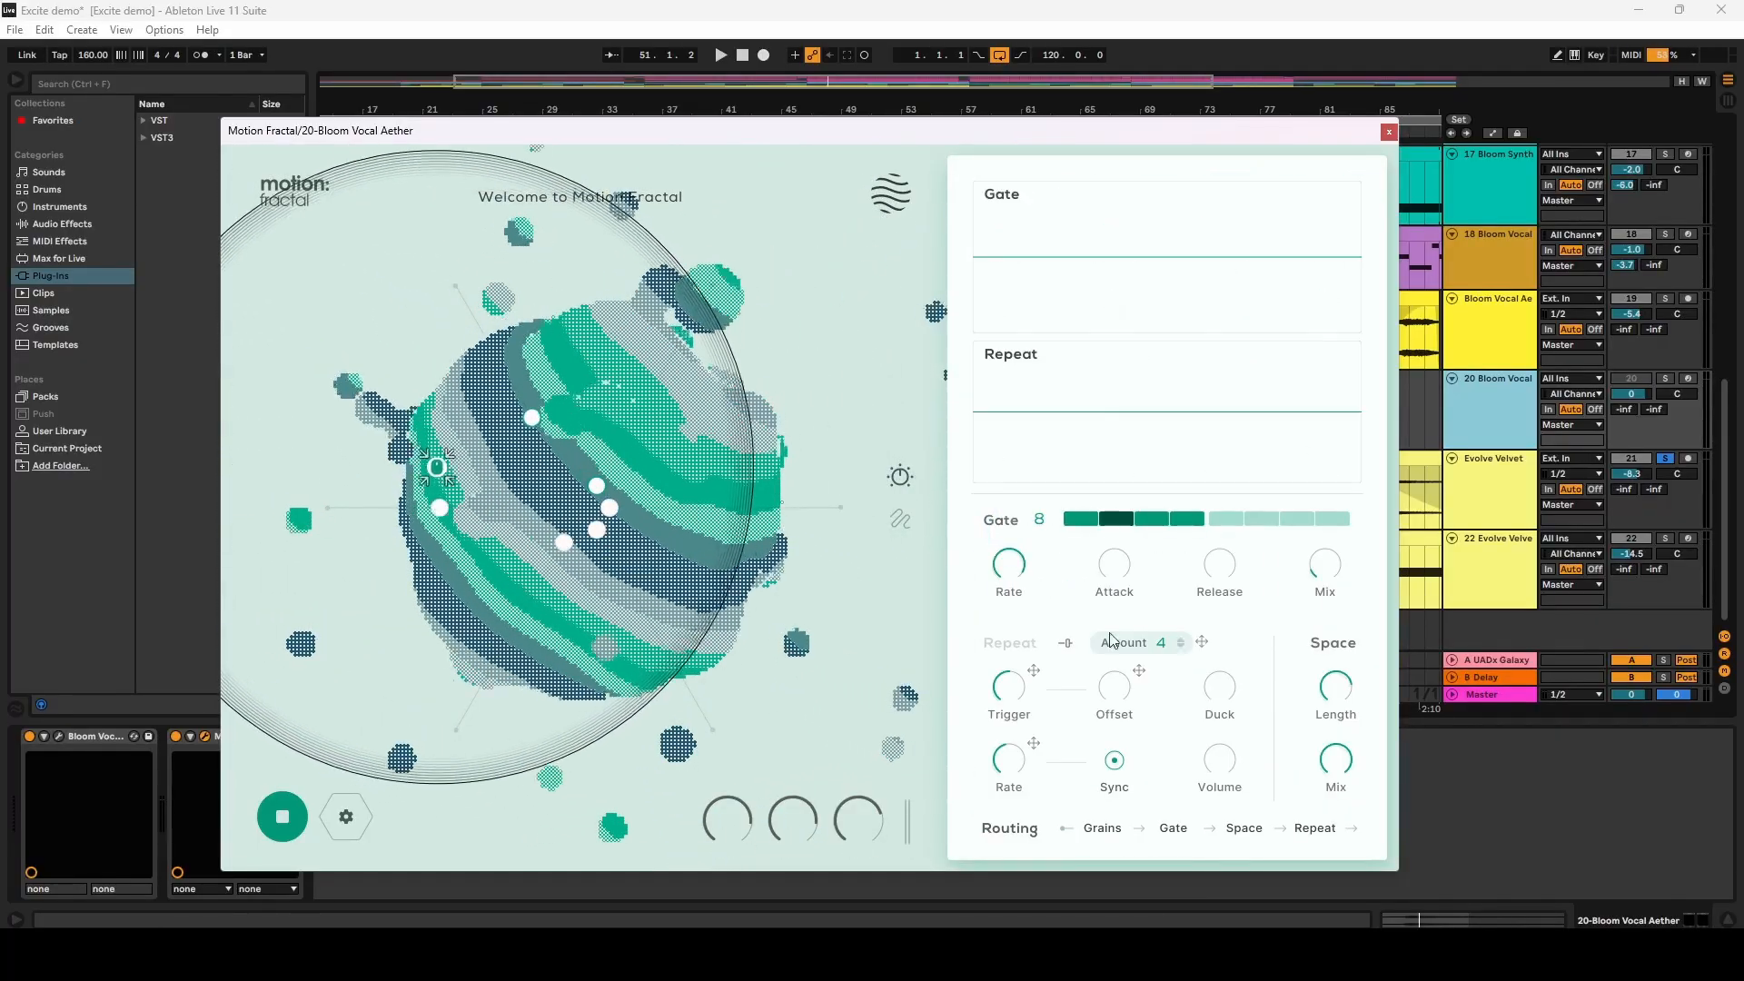
{"action": "scroll", "coordinate": [1110, 638], "scroll_direction": "up", "scroll_amount": 10}
Step: View Motion Fractal's Cursor & Hexagon, Path and Timeline settings, and close the plug-in window
{"action": "left_click", "coordinate": [899, 476]}
{"action": "left_click", "coordinate": [899, 519]}
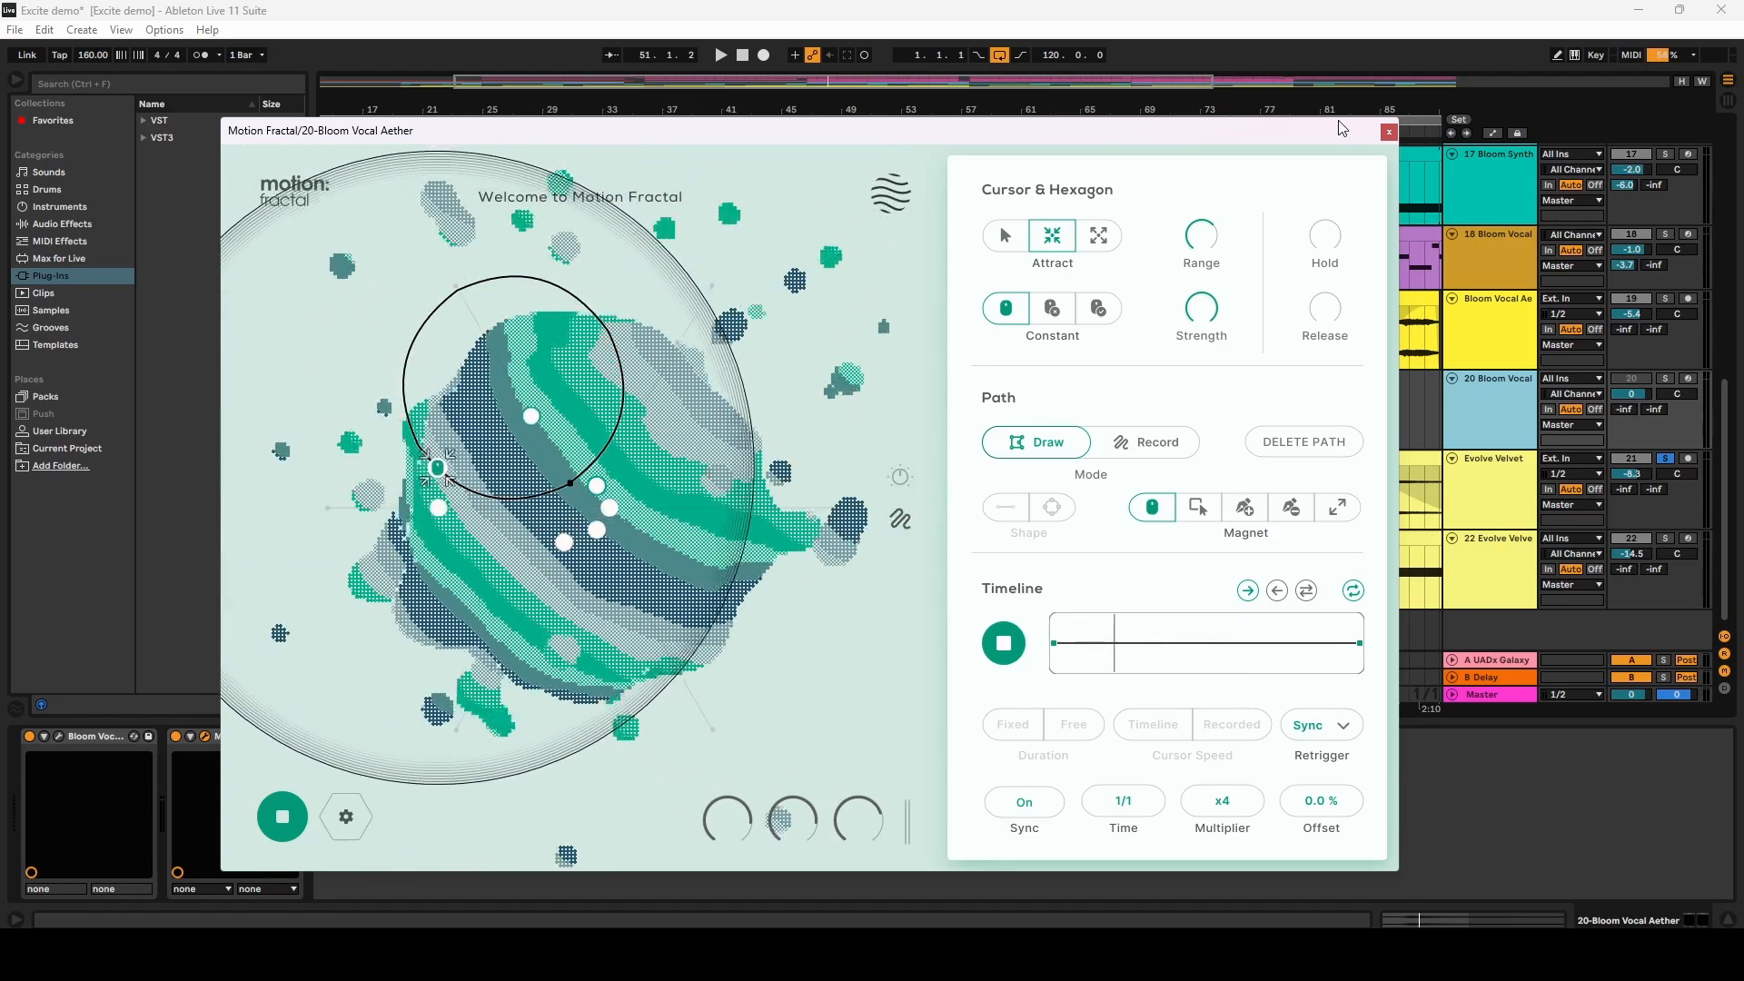
{"action": "left_click", "coordinate": [1388, 132]}
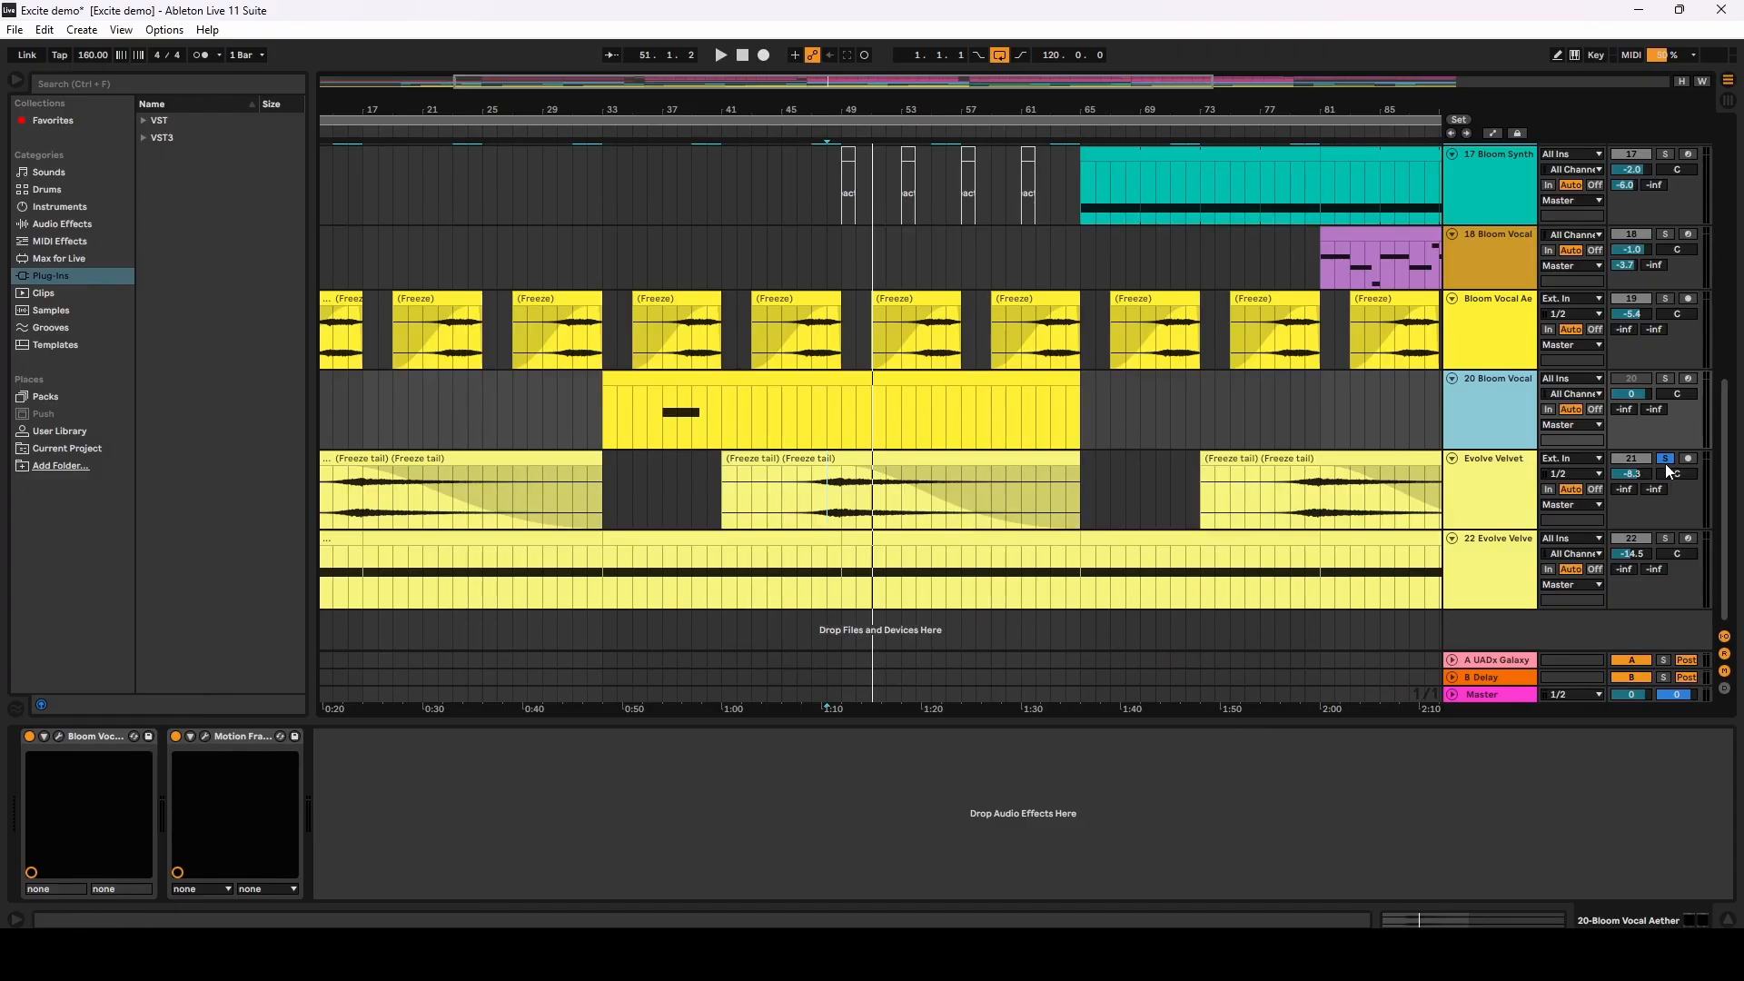
Step: Take track 21 out of solo and survey the whole song's arrangement from the Drums group to track 21
{"action": "scroll", "coordinate": [1293, 436], "scroll_direction": "up", "scroll_amount": 5}
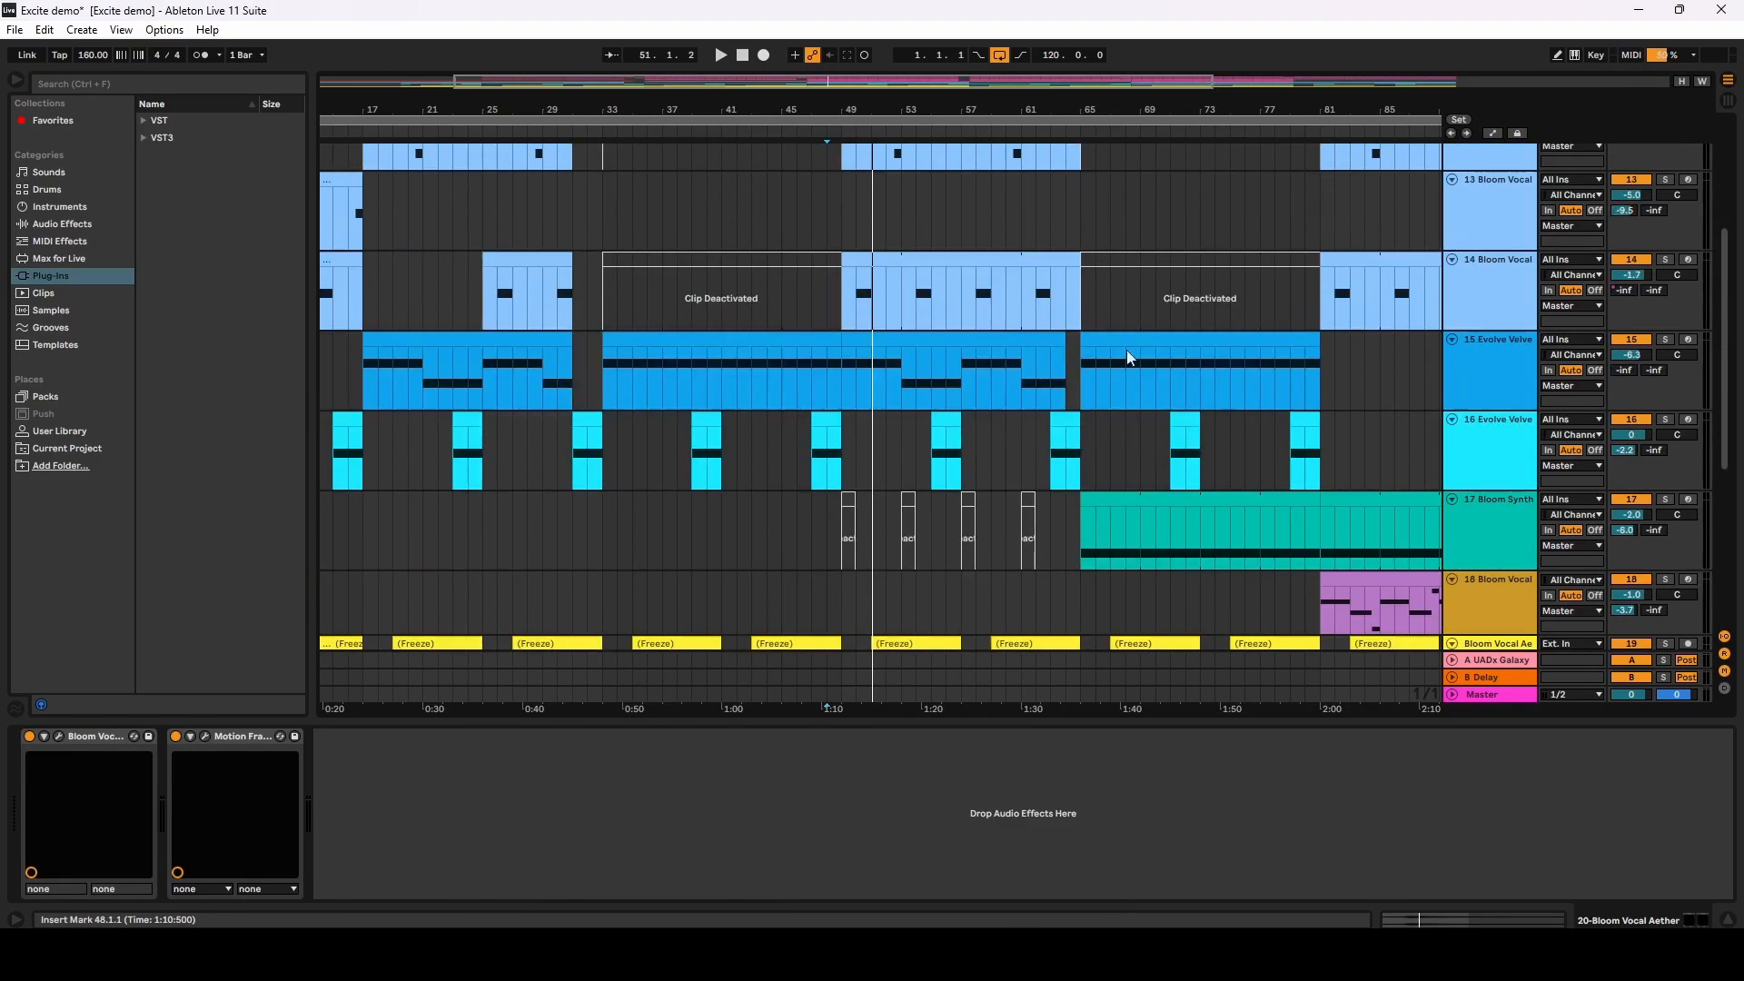
{"action": "scroll", "coordinate": [1126, 351], "scroll_direction": "up", "scroll_amount": 3}
{"action": "double_click", "coordinate": [972, 109]}
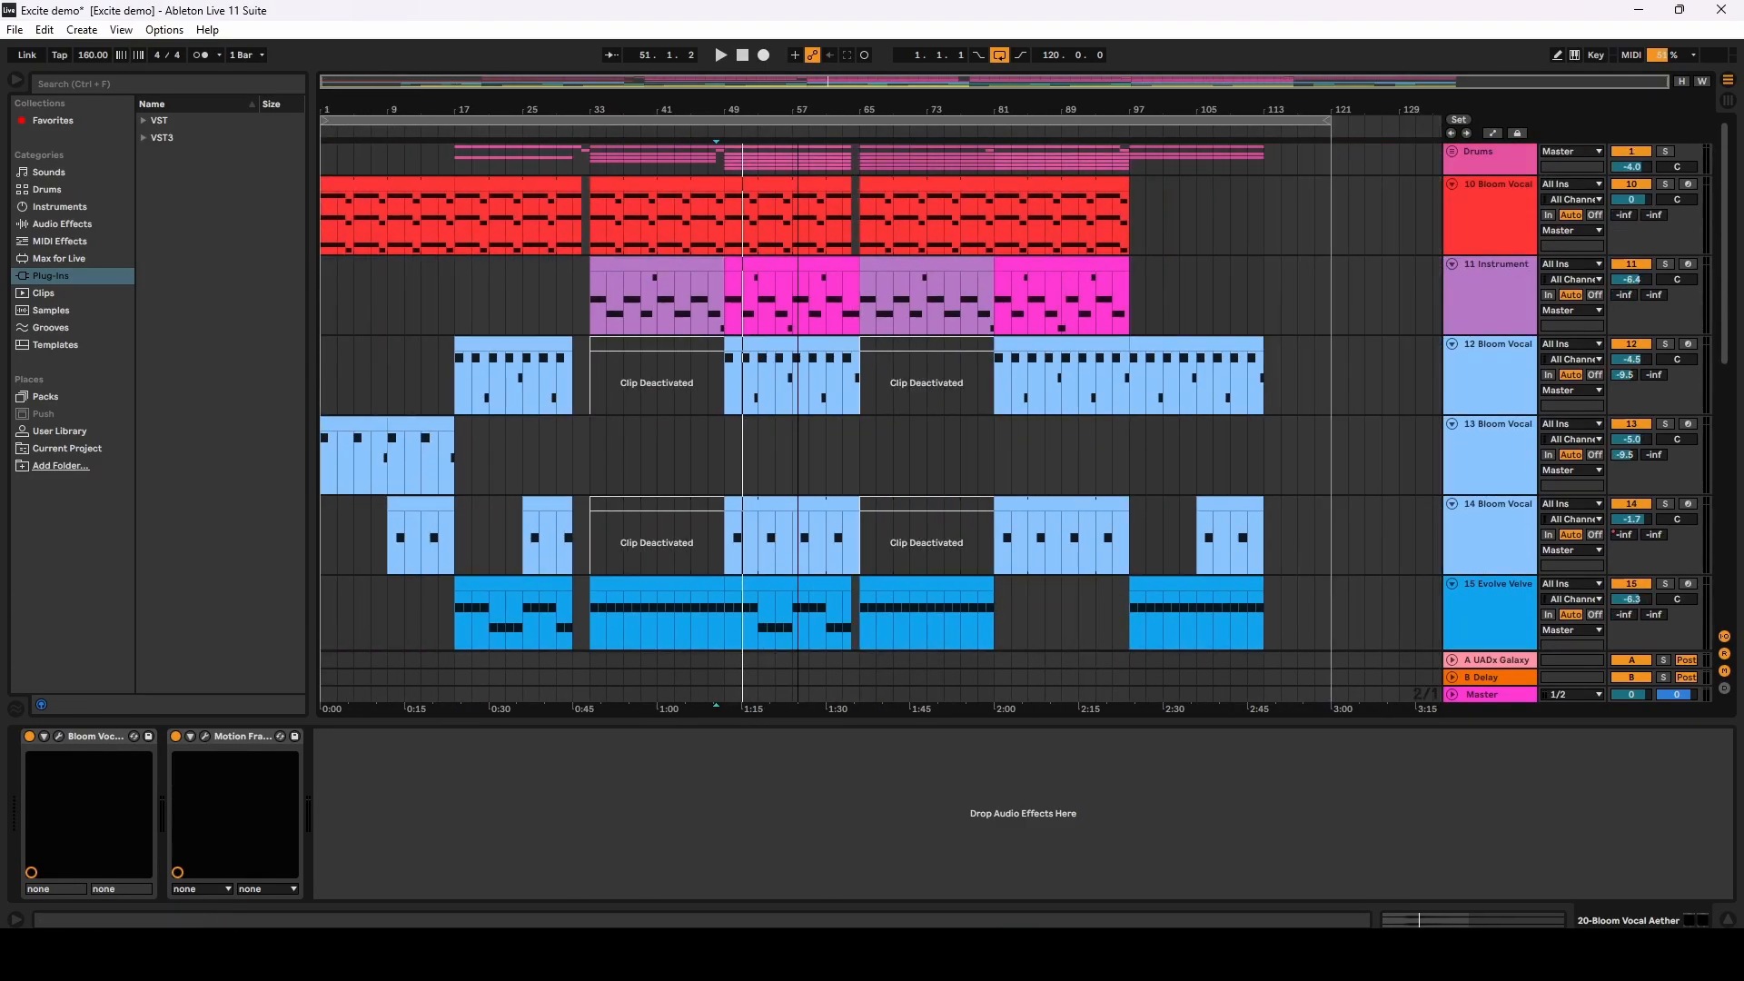
{"action": "scroll", "coordinate": [673, 444], "scroll_direction": "down", "scroll_amount": 5}
{"action": "scroll", "coordinate": [669, 449], "scroll_direction": "down", "scroll_amount": 3}
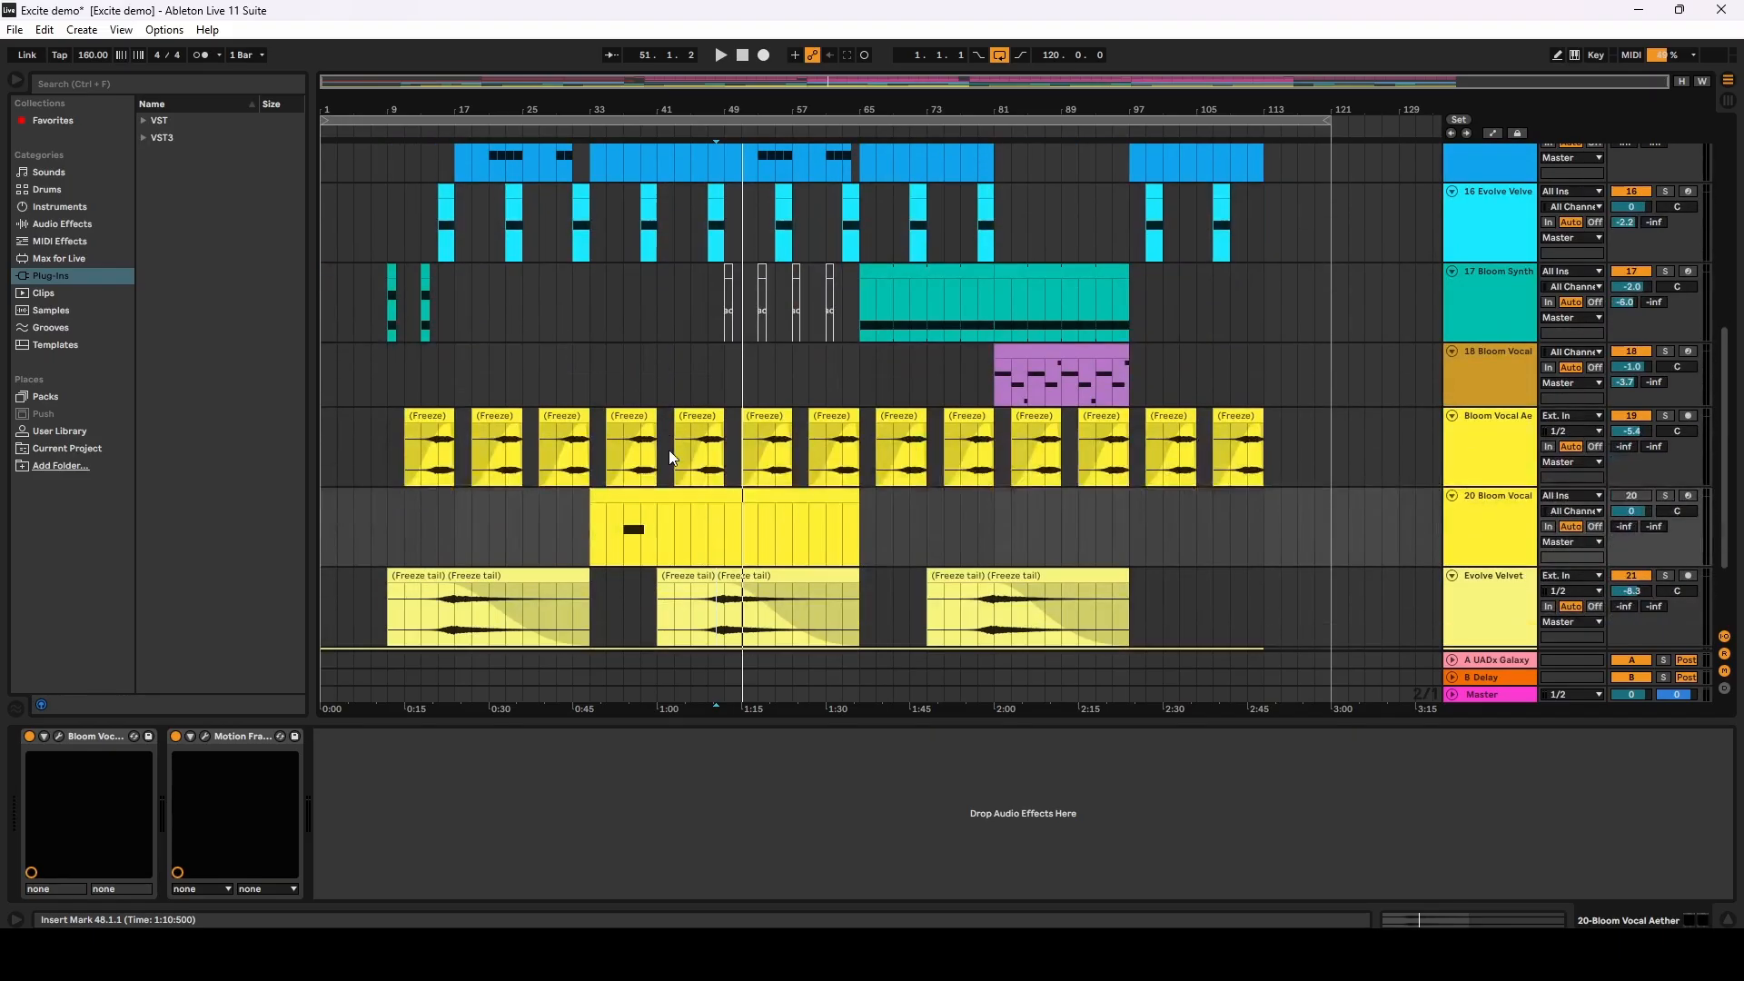
{"action": "scroll", "coordinate": [668, 448], "scroll_direction": "up", "scroll_amount": 3}
{"action": "scroll", "coordinate": [670, 449], "scroll_direction": "up", "scroll_amount": 5}
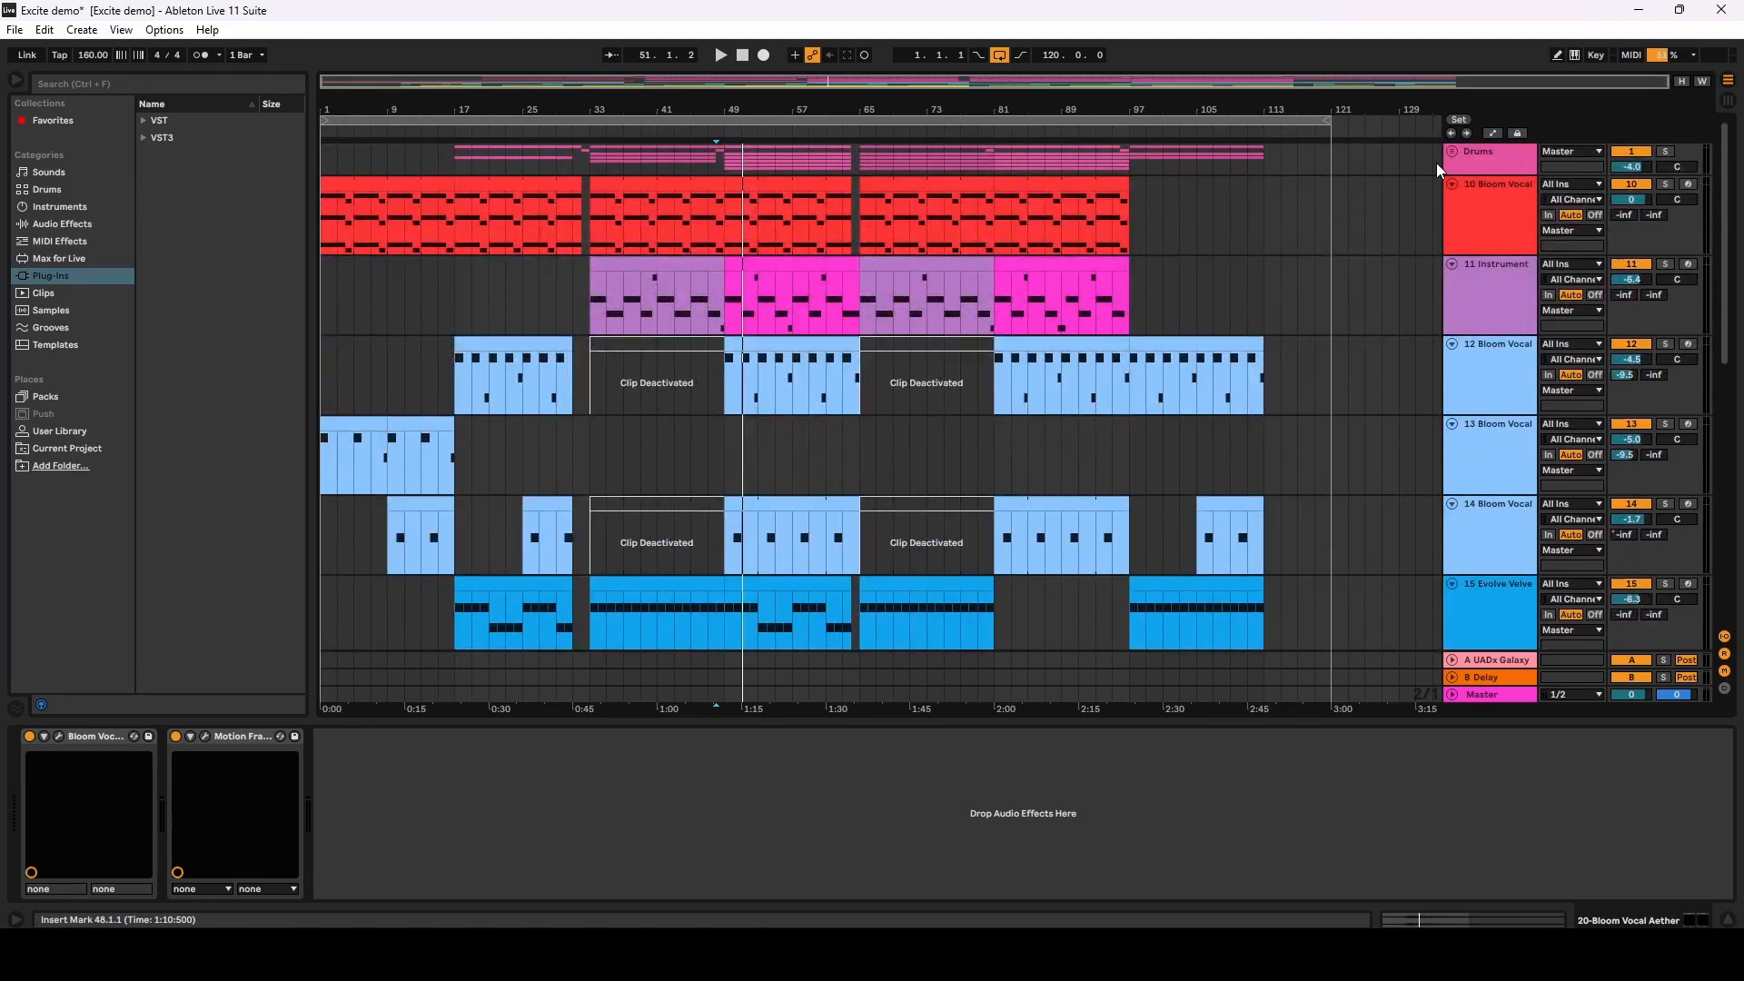
Step: Unfold the Drums group and examine its Bloom Drum Breaks tracks, including the Highs subgroup
{"action": "left_click", "coordinate": [1453, 152]}
{"action": "left_click_drag", "start_coordinate": [750, 99], "coordinate": [575, 262]}
{"action": "left_click_drag", "start_coordinate": [1299, 105], "coordinate": [994, 26]}
{"action": "scroll", "coordinate": [890, 323], "scroll_direction": "down", "scroll_amount": 5}
{"action": "scroll", "coordinate": [890, 336], "scroll_direction": "down", "scroll_amount": 3}
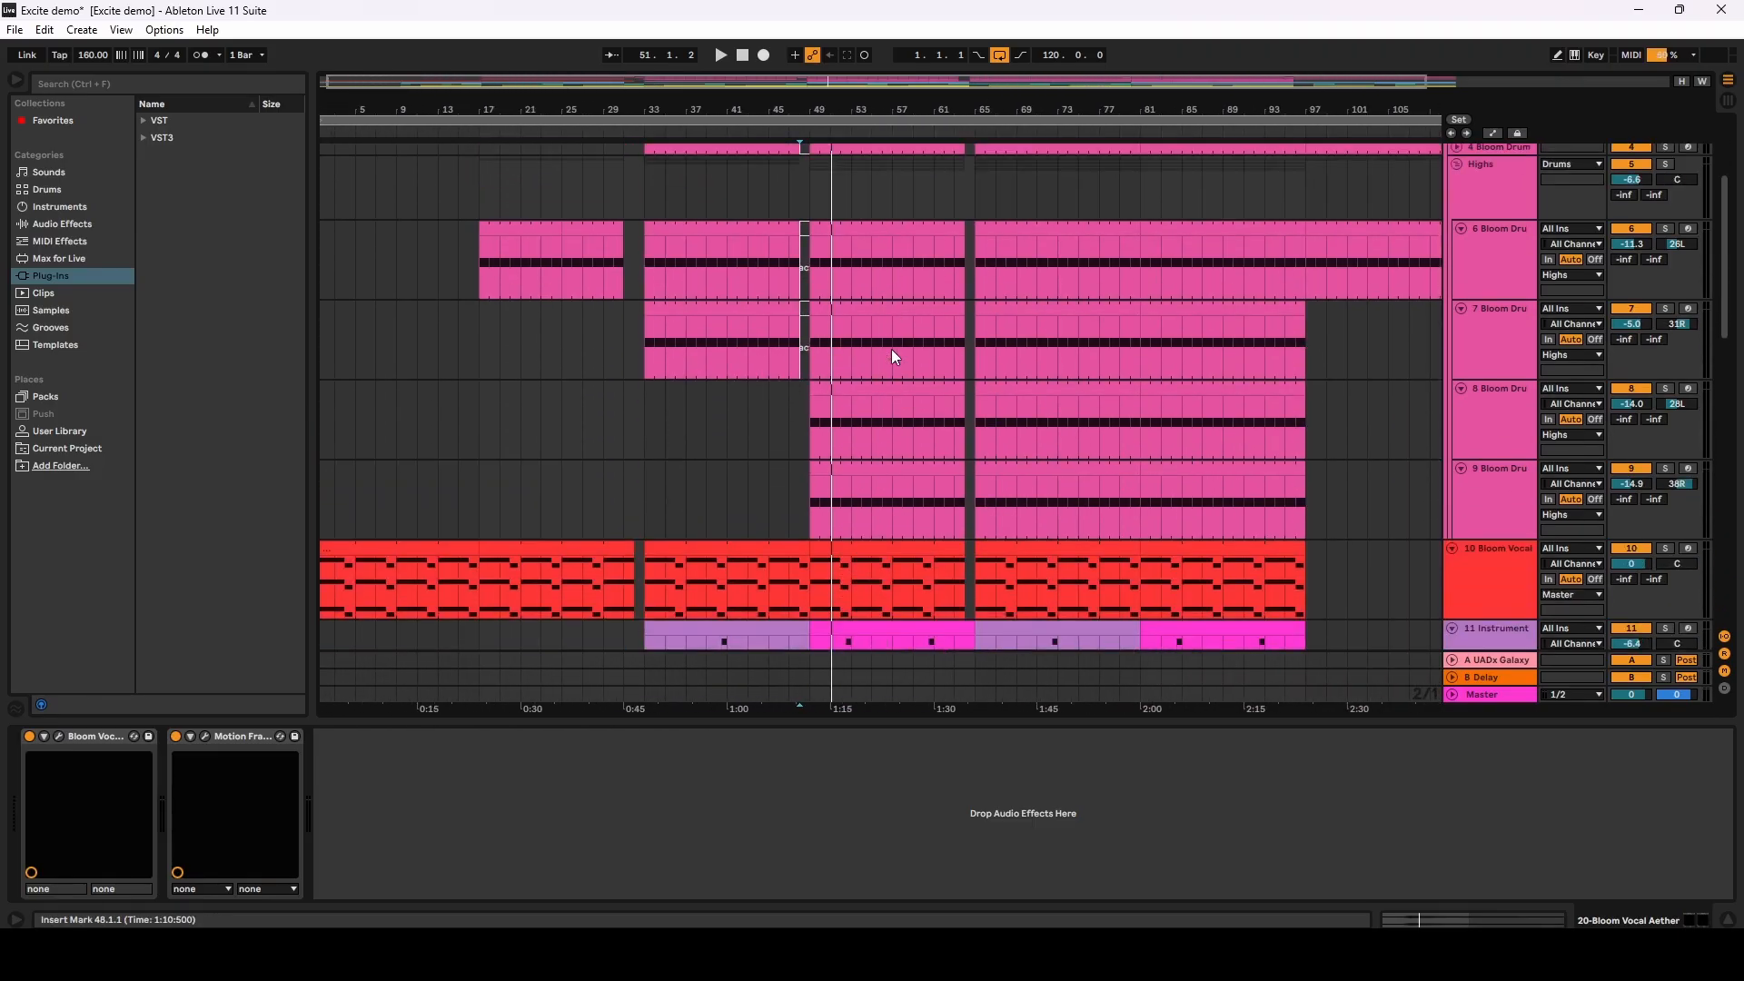
{"action": "scroll", "coordinate": [1025, 398], "scroll_direction": "up", "scroll_amount": 5}
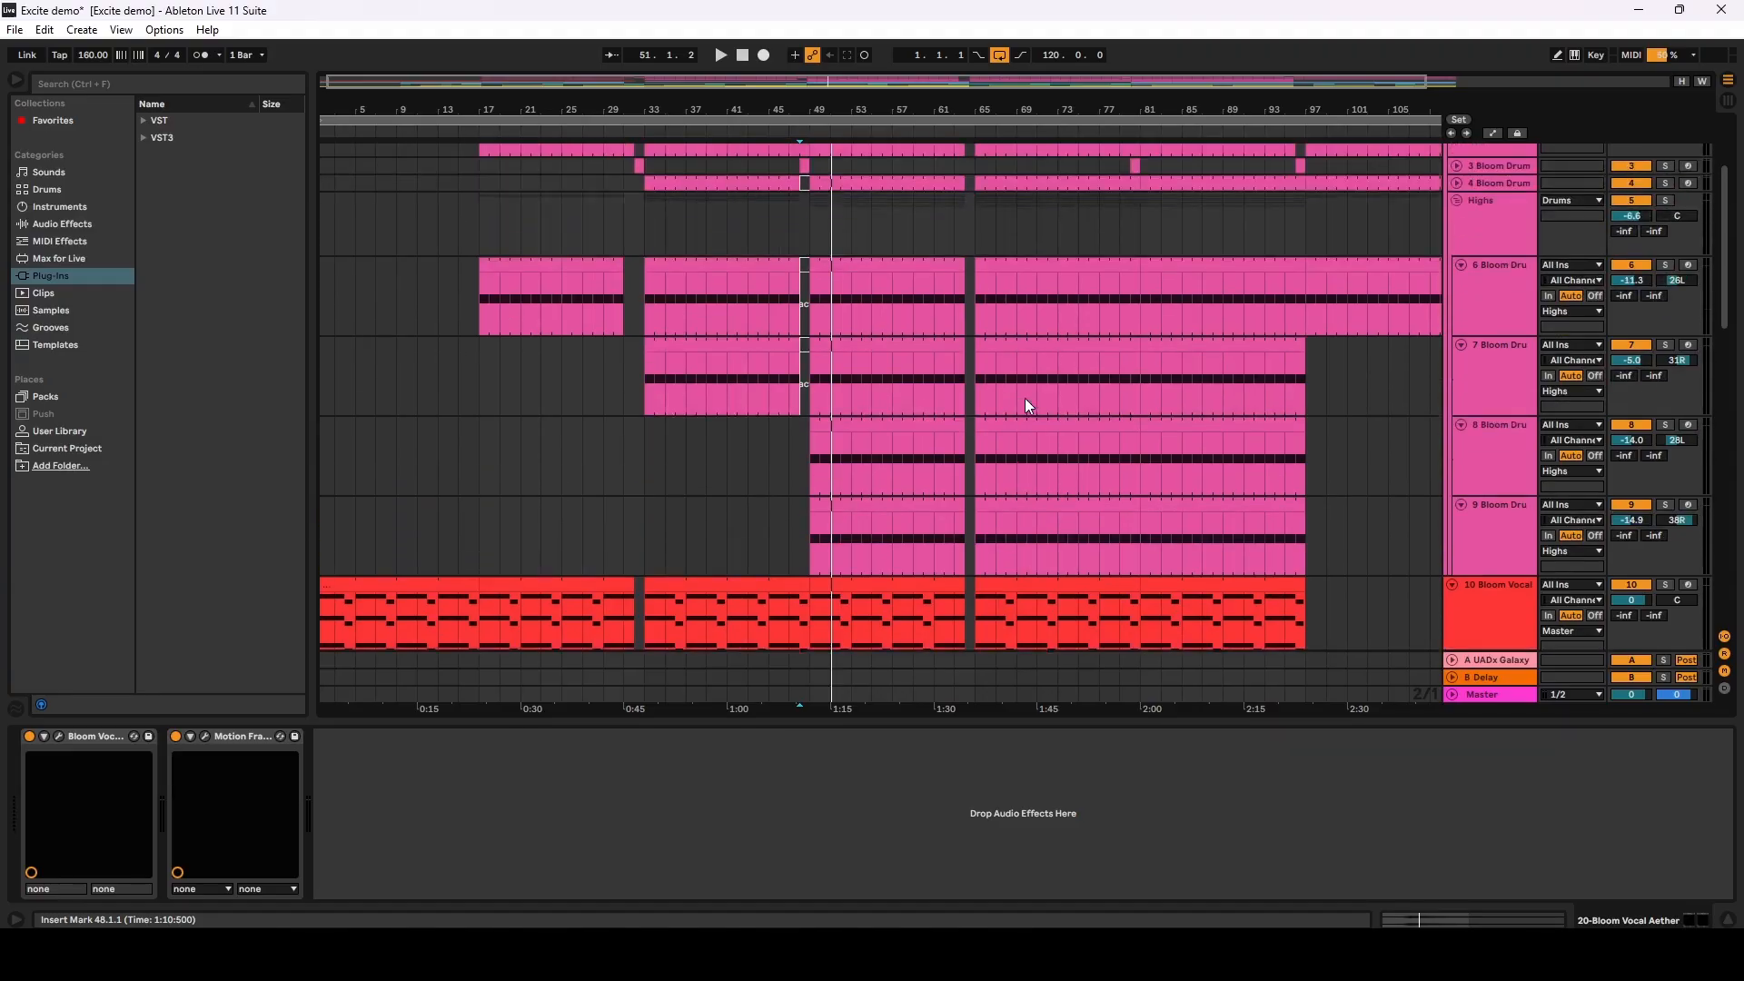
{"action": "scroll", "coordinate": [1480, 273], "scroll_direction": "up", "scroll_amount": 1}
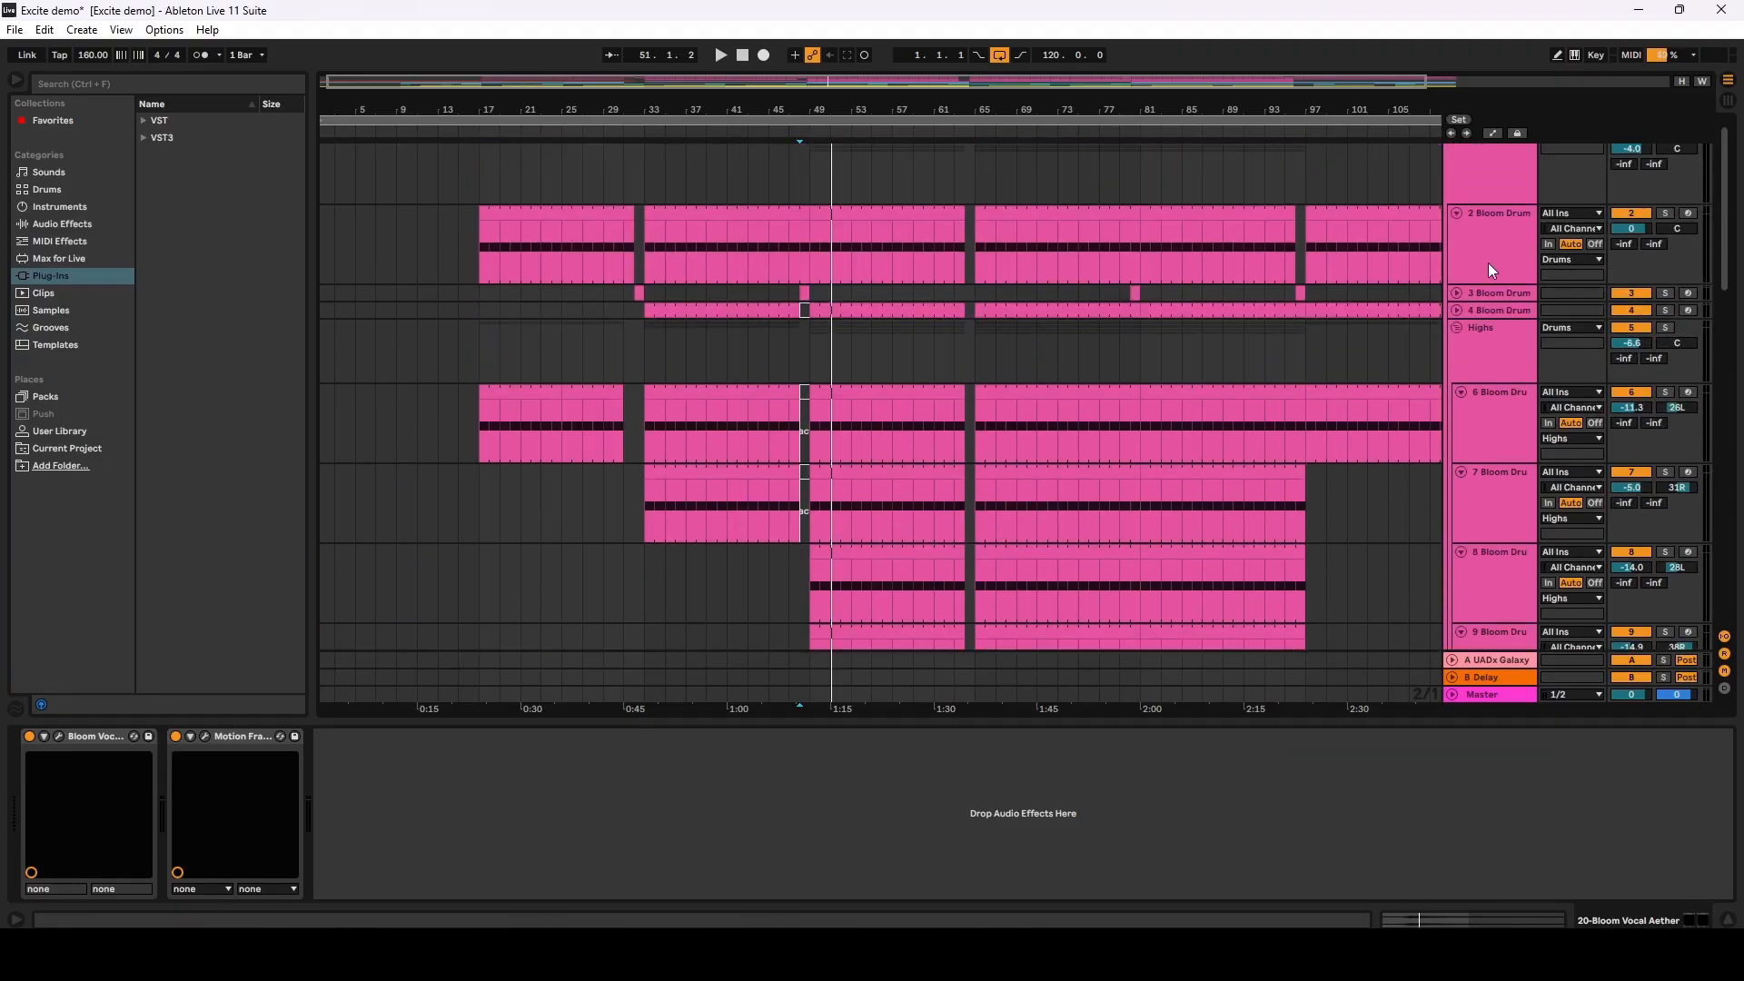
Step: Open Bloom Drum Breaks on track 2, view its sample and phrase editing page, and close the window
{"action": "left_click", "coordinate": [1483, 263]}
{"action": "left_click", "coordinate": [58, 736]}
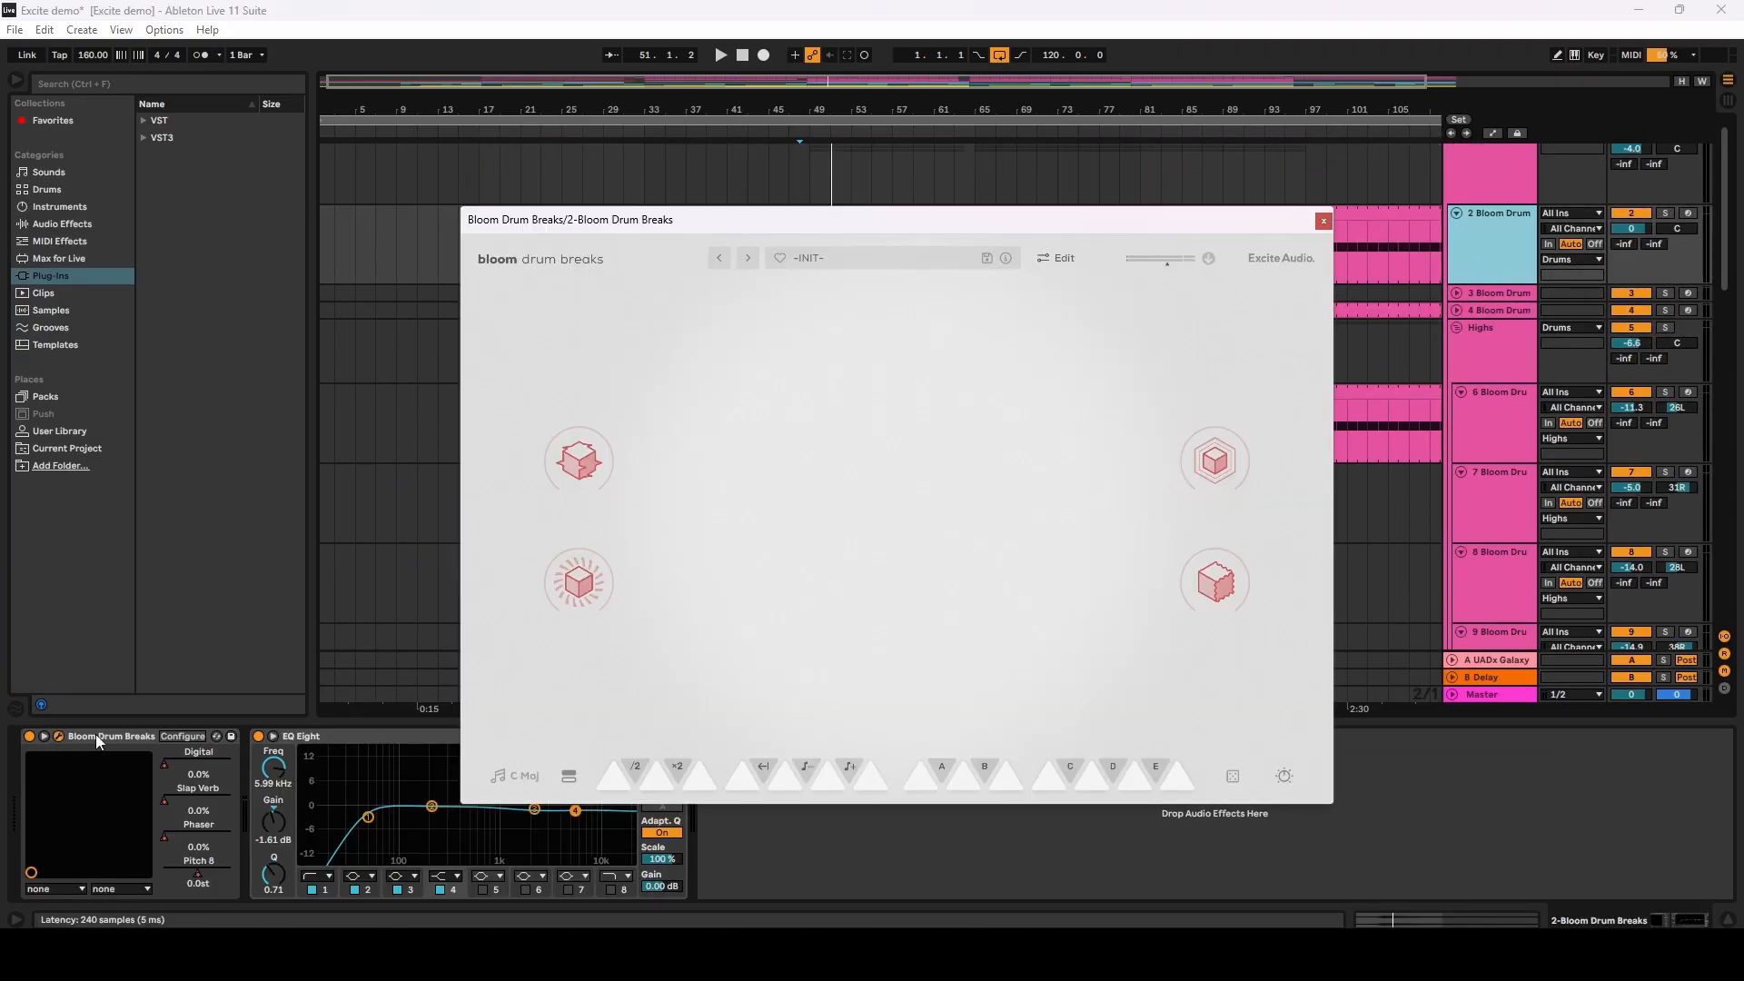
{"action": "left_click", "coordinate": [1064, 258]}
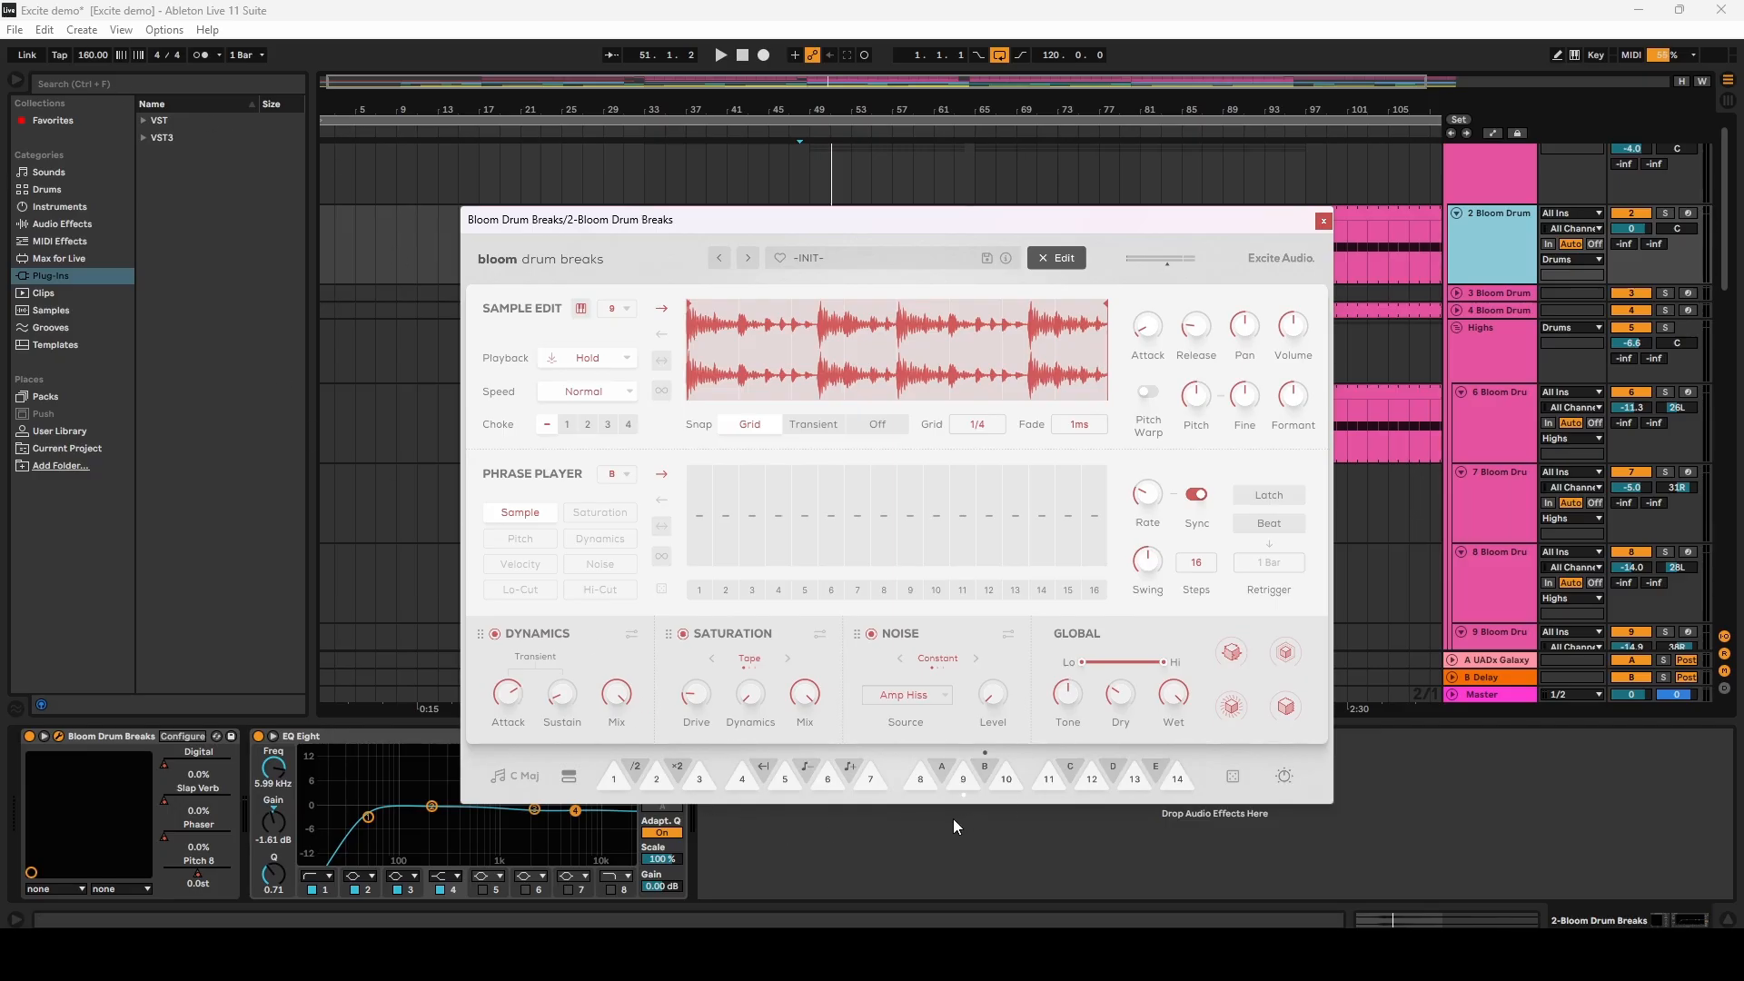
{"action": "left_click", "coordinate": [1323, 220]}
Step: Examine the full arrangement from the drum tracks down to track 22 and back up to the Drums group
{"action": "scroll", "coordinate": [1005, 467], "scroll_direction": "down", "scroll_amount": 8}
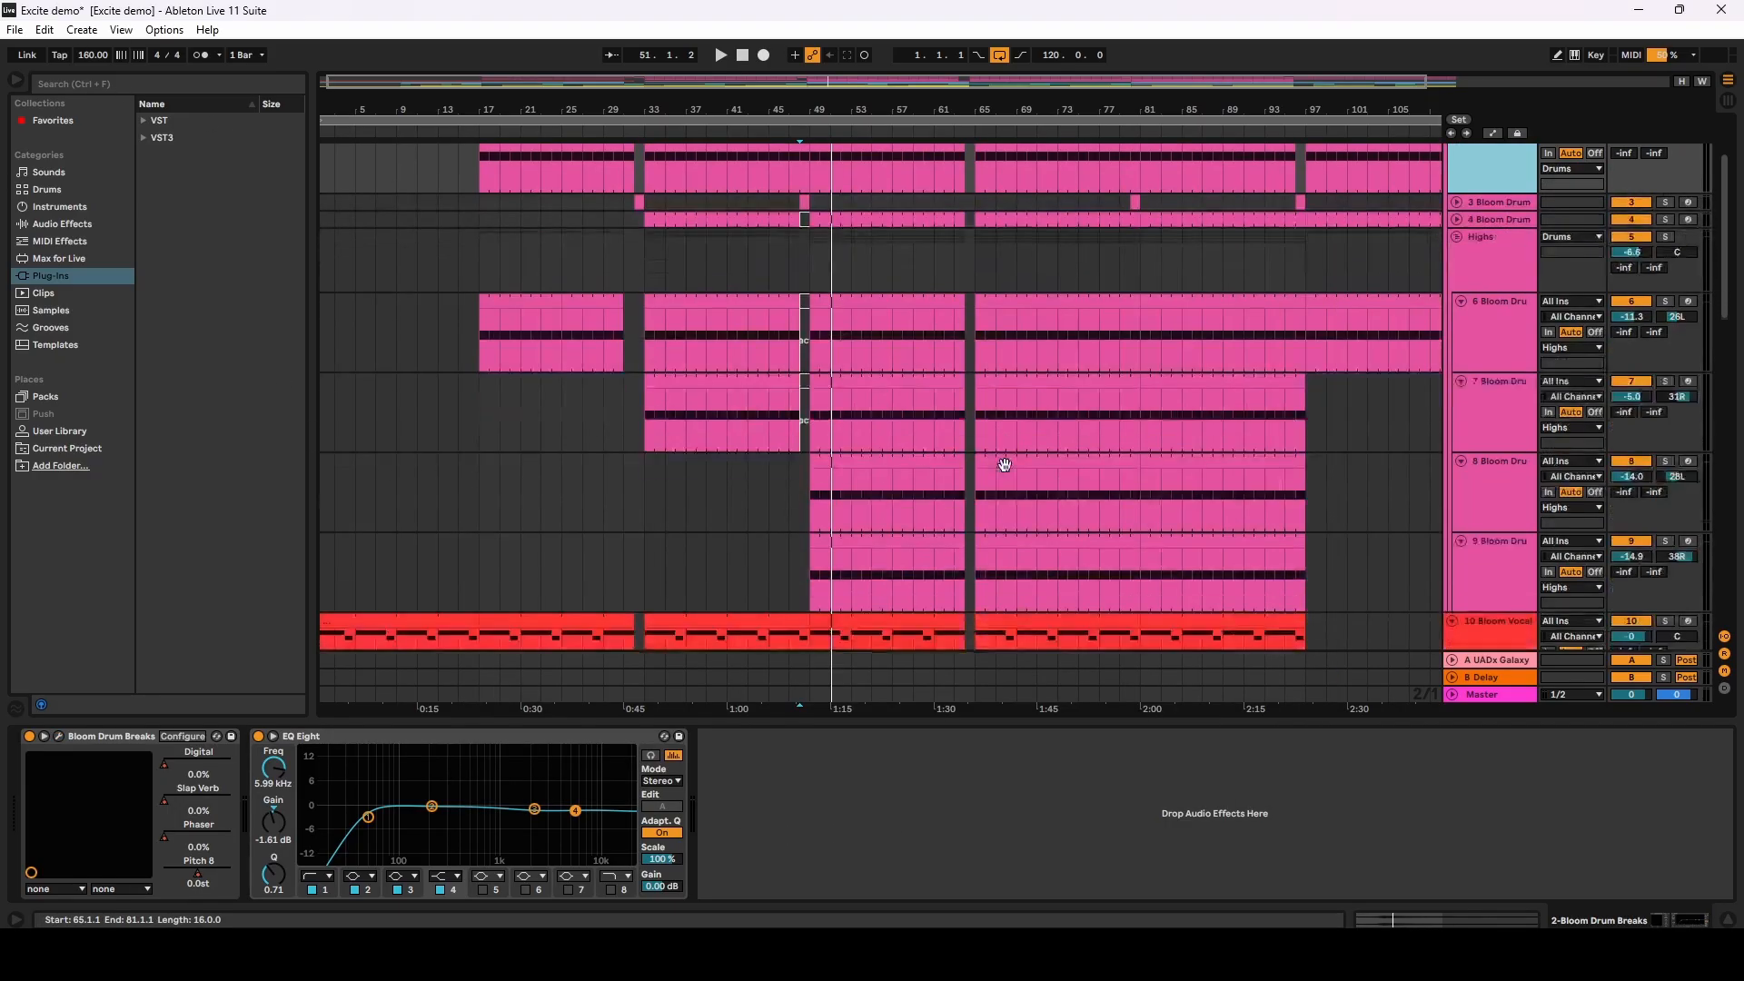
{"action": "scroll", "coordinate": [1005, 471], "scroll_direction": "down", "scroll_amount": 2}
{"action": "scroll", "coordinate": [1005, 470], "scroll_direction": "up", "scroll_amount": 5}
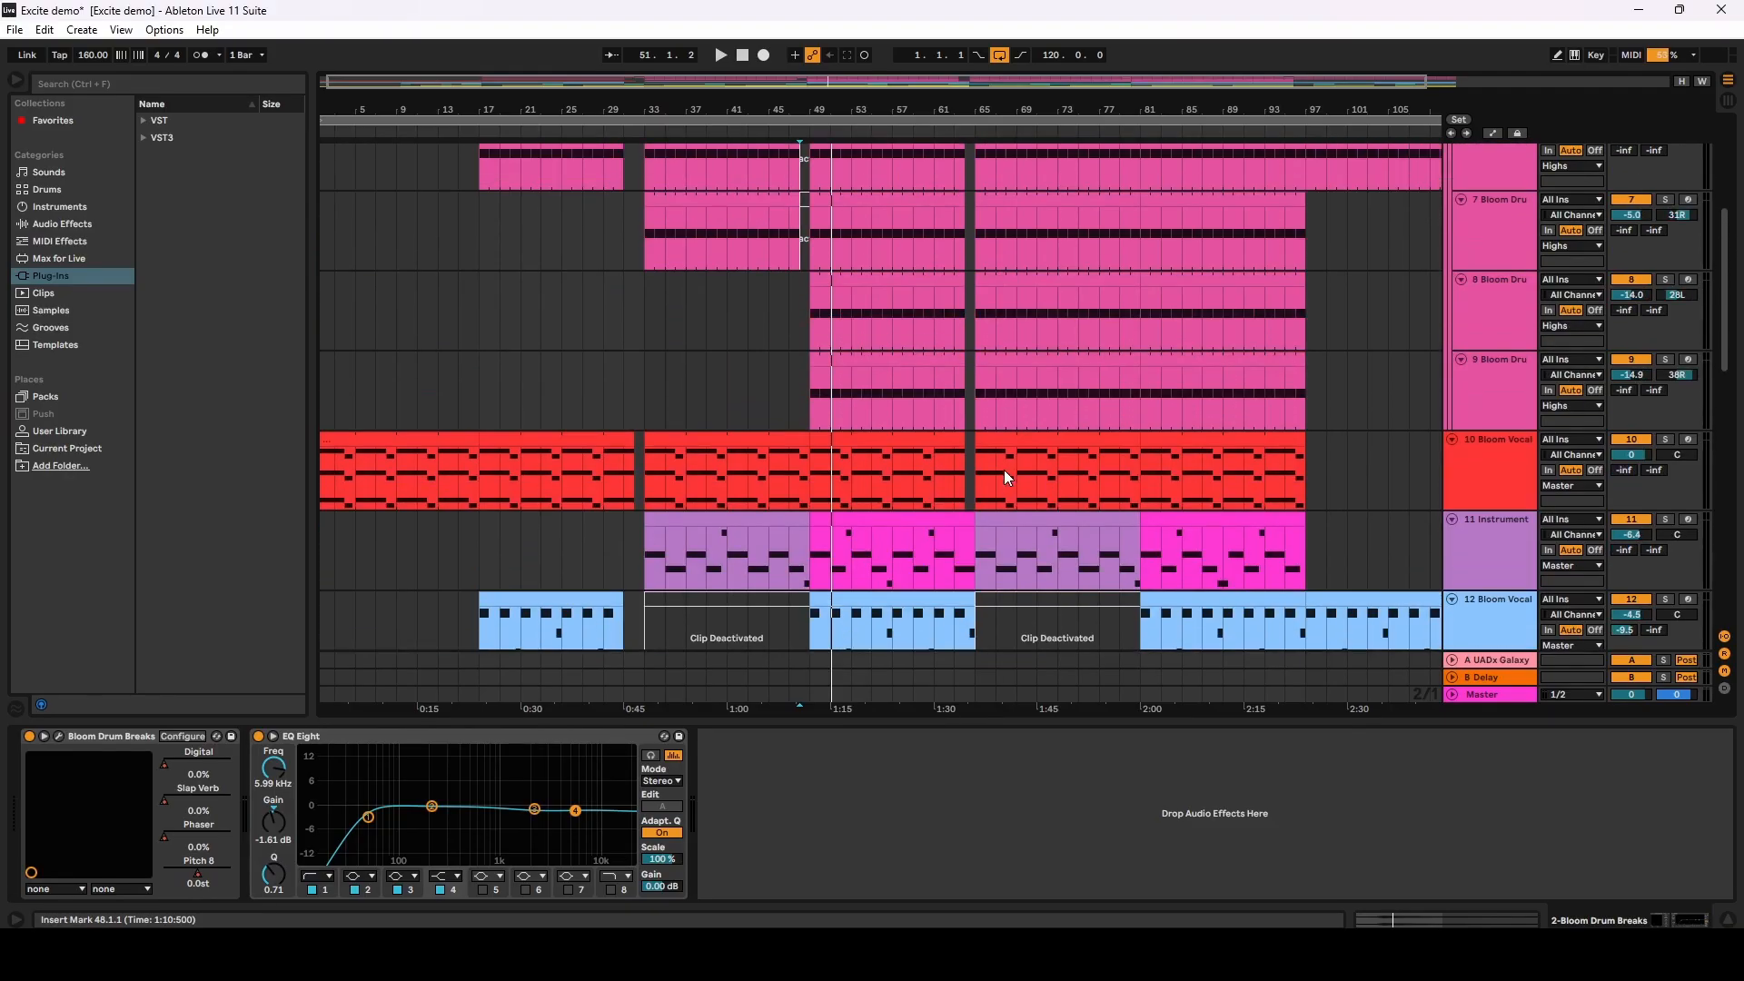
{"action": "scroll", "coordinate": [862, 487], "scroll_direction": "up", "scroll_amount": 2}
{"action": "scroll", "coordinate": [869, 487], "scroll_direction": "down", "scroll_amount": 5}
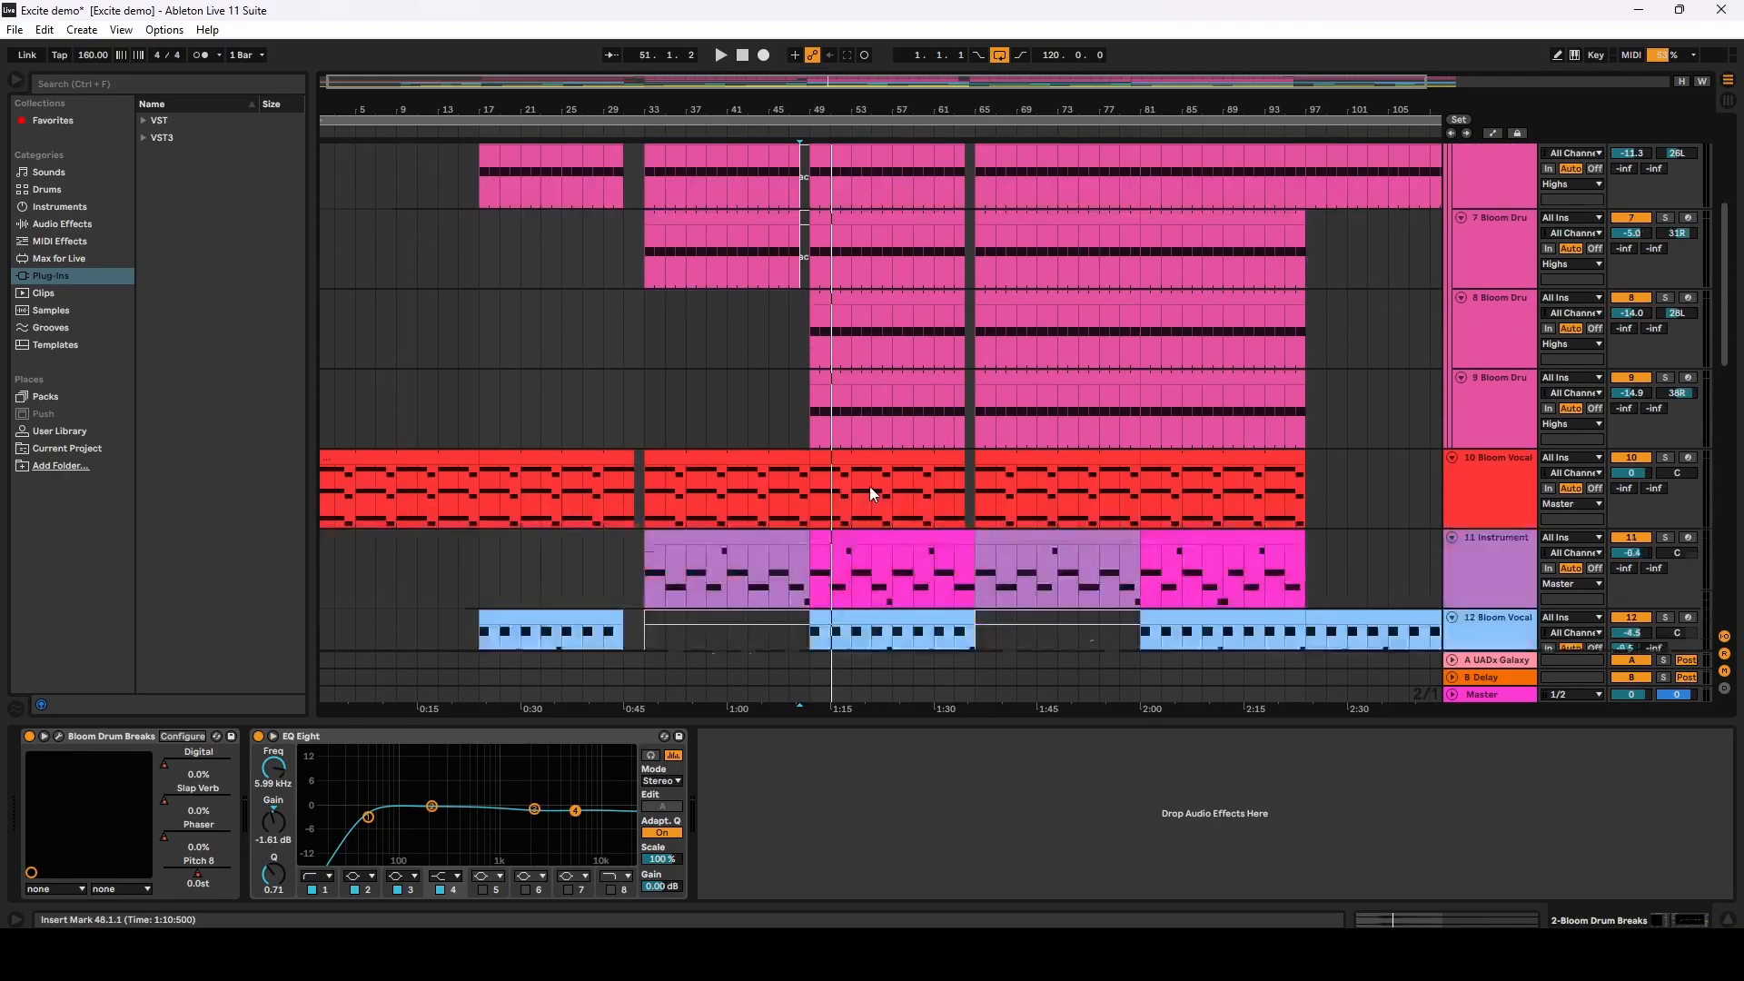
{"action": "scroll", "coordinate": [869, 488], "scroll_direction": "down", "scroll_amount": 12}
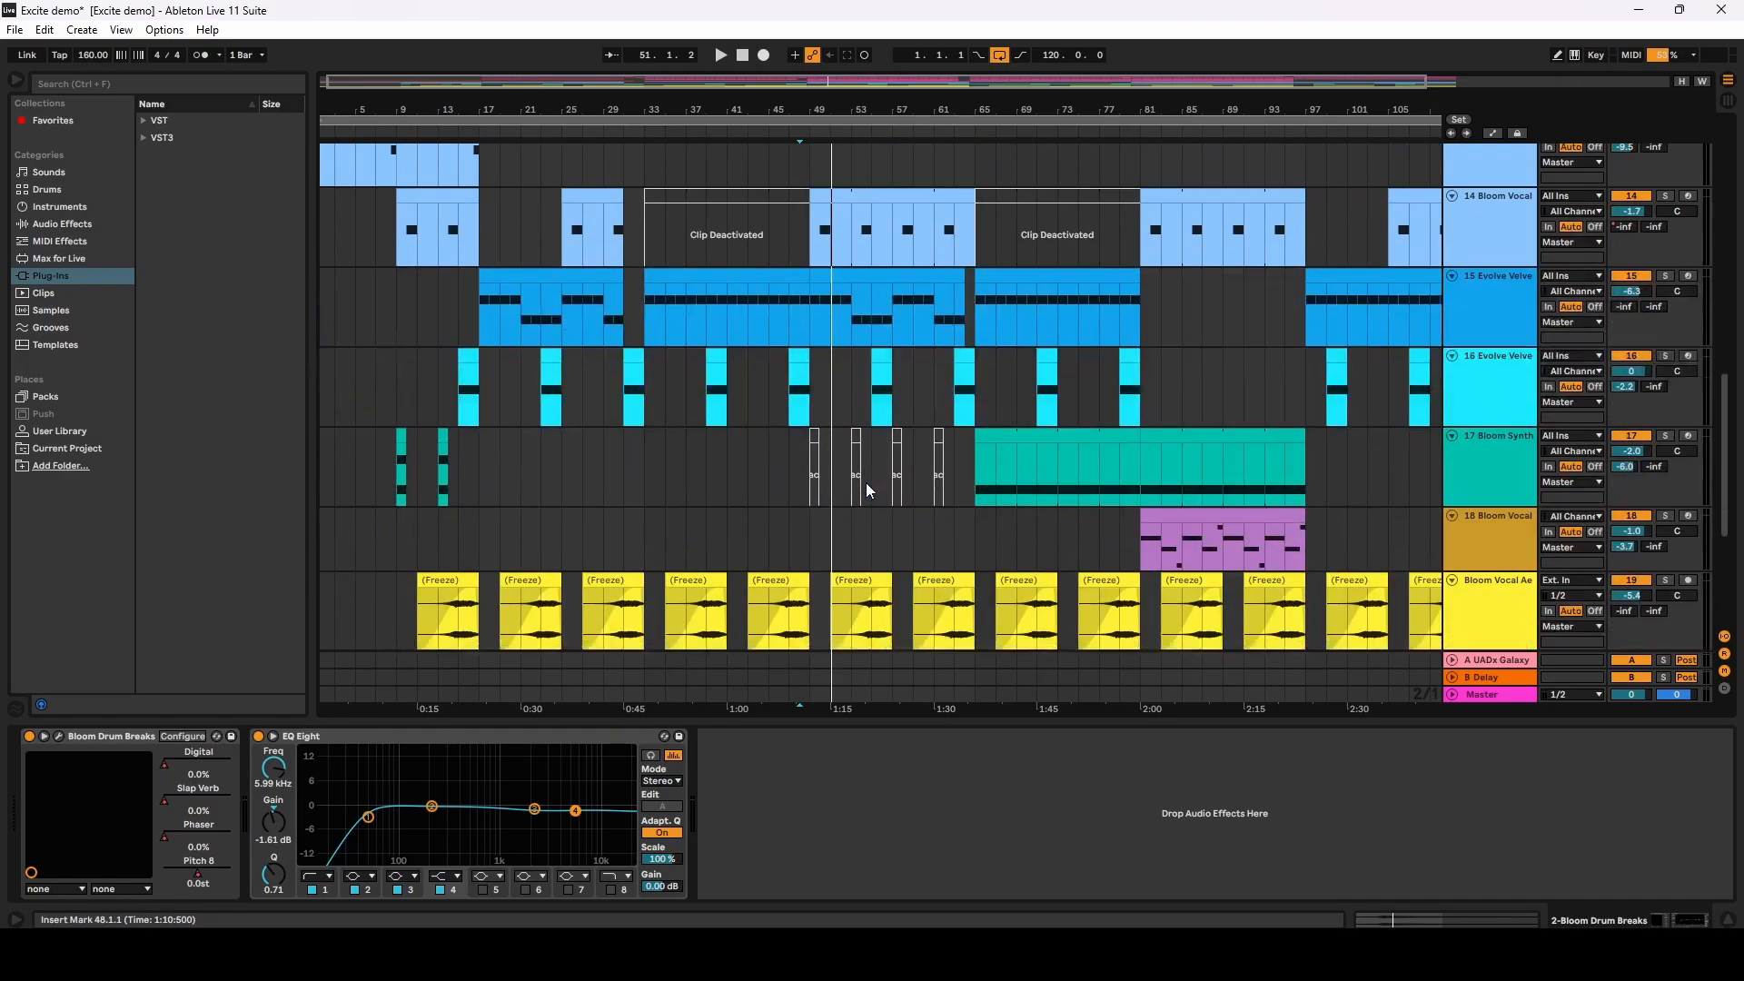
{"action": "scroll", "coordinate": [868, 486], "scroll_direction": "down", "scroll_amount": 3}
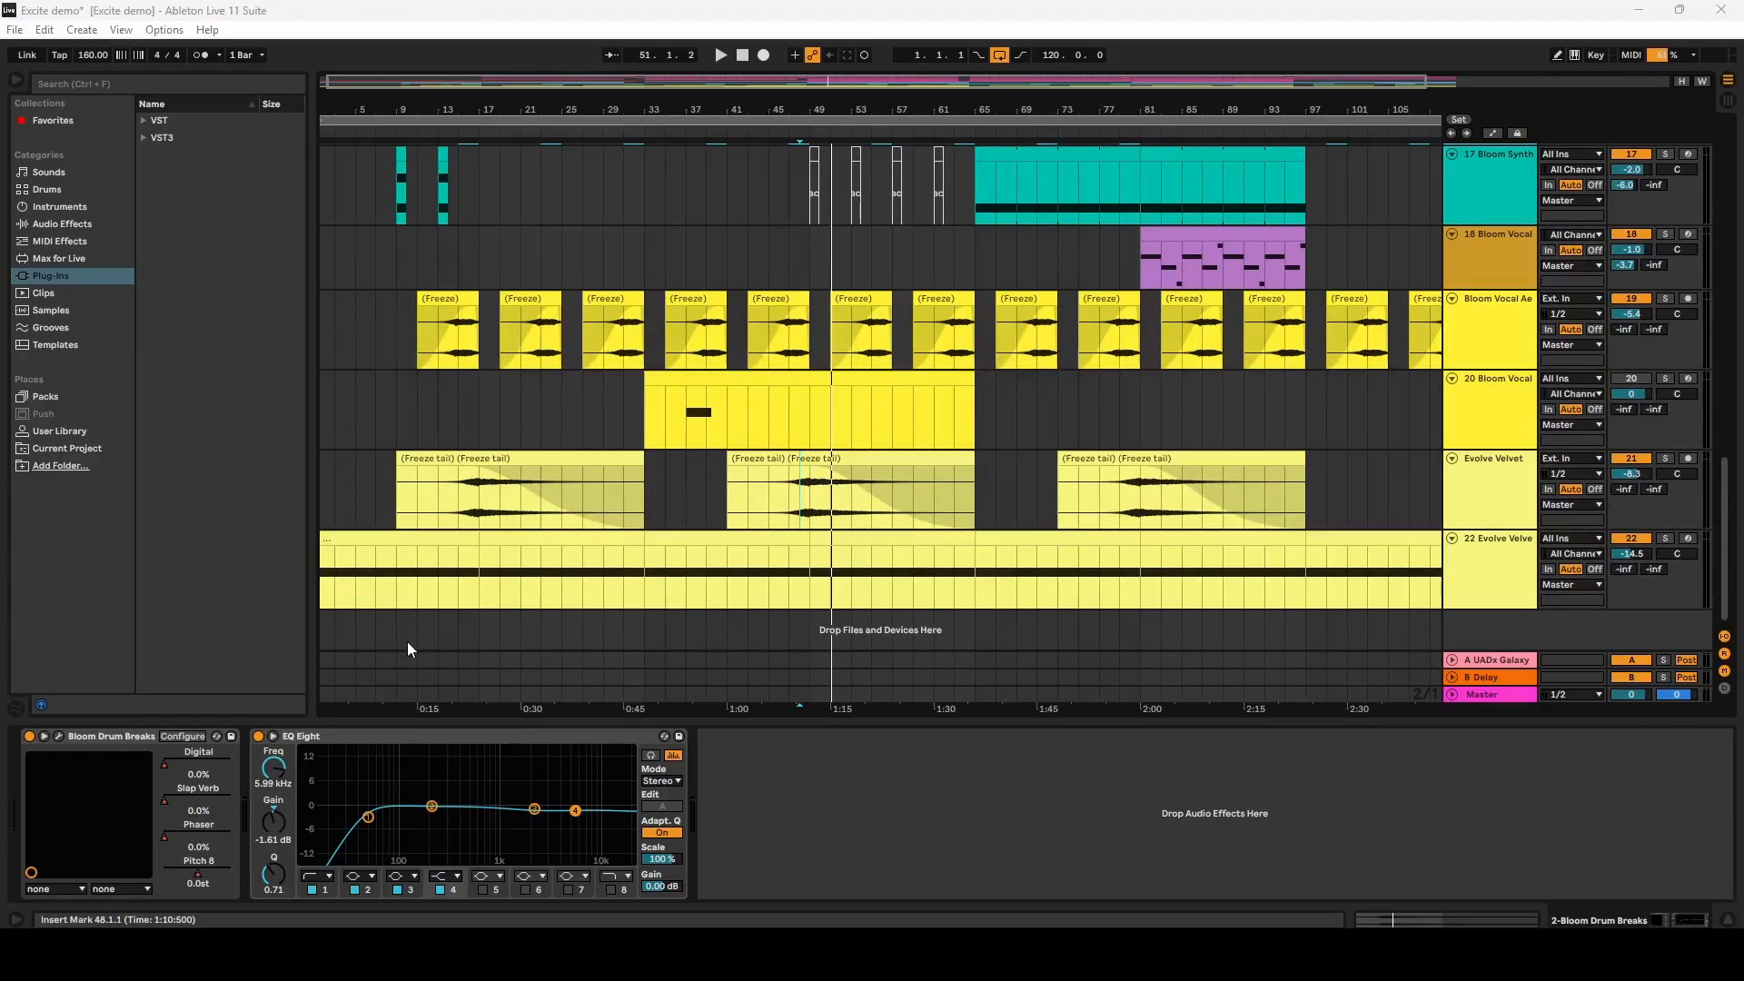
{"action": "scroll", "coordinate": [826, 506], "scroll_direction": "up", "scroll_amount": 14}
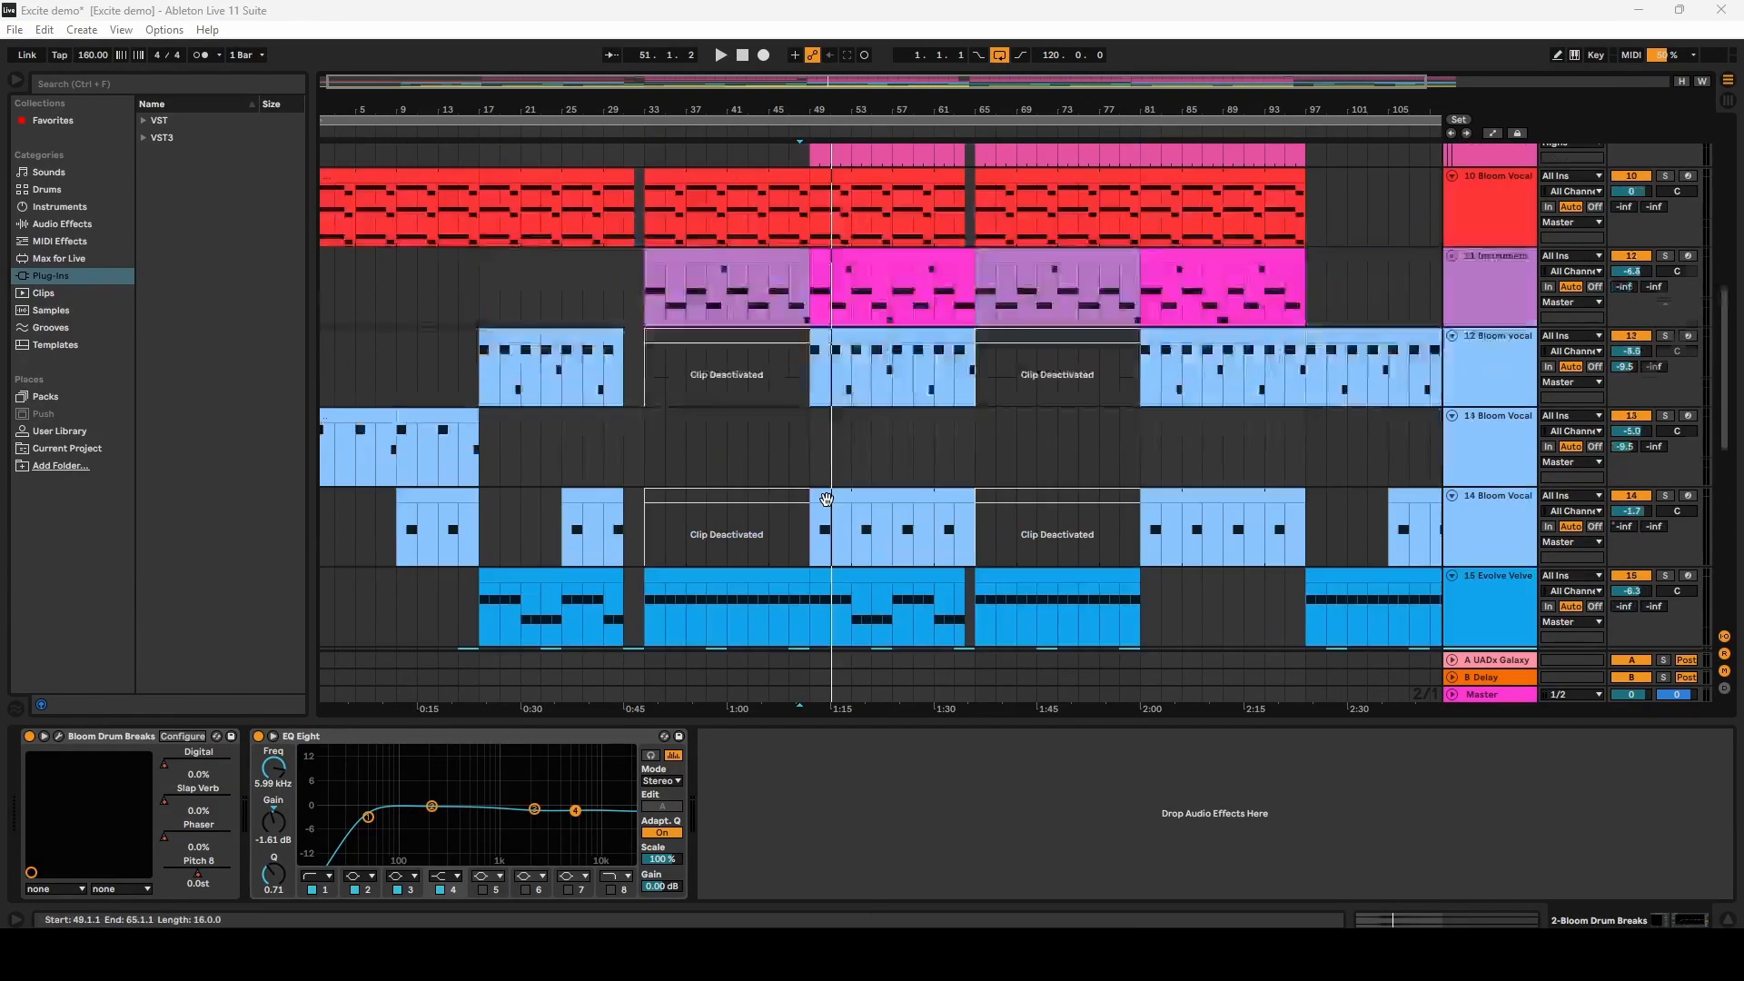
{"action": "scroll", "coordinate": [829, 506], "scroll_direction": "up", "scroll_amount": 10}
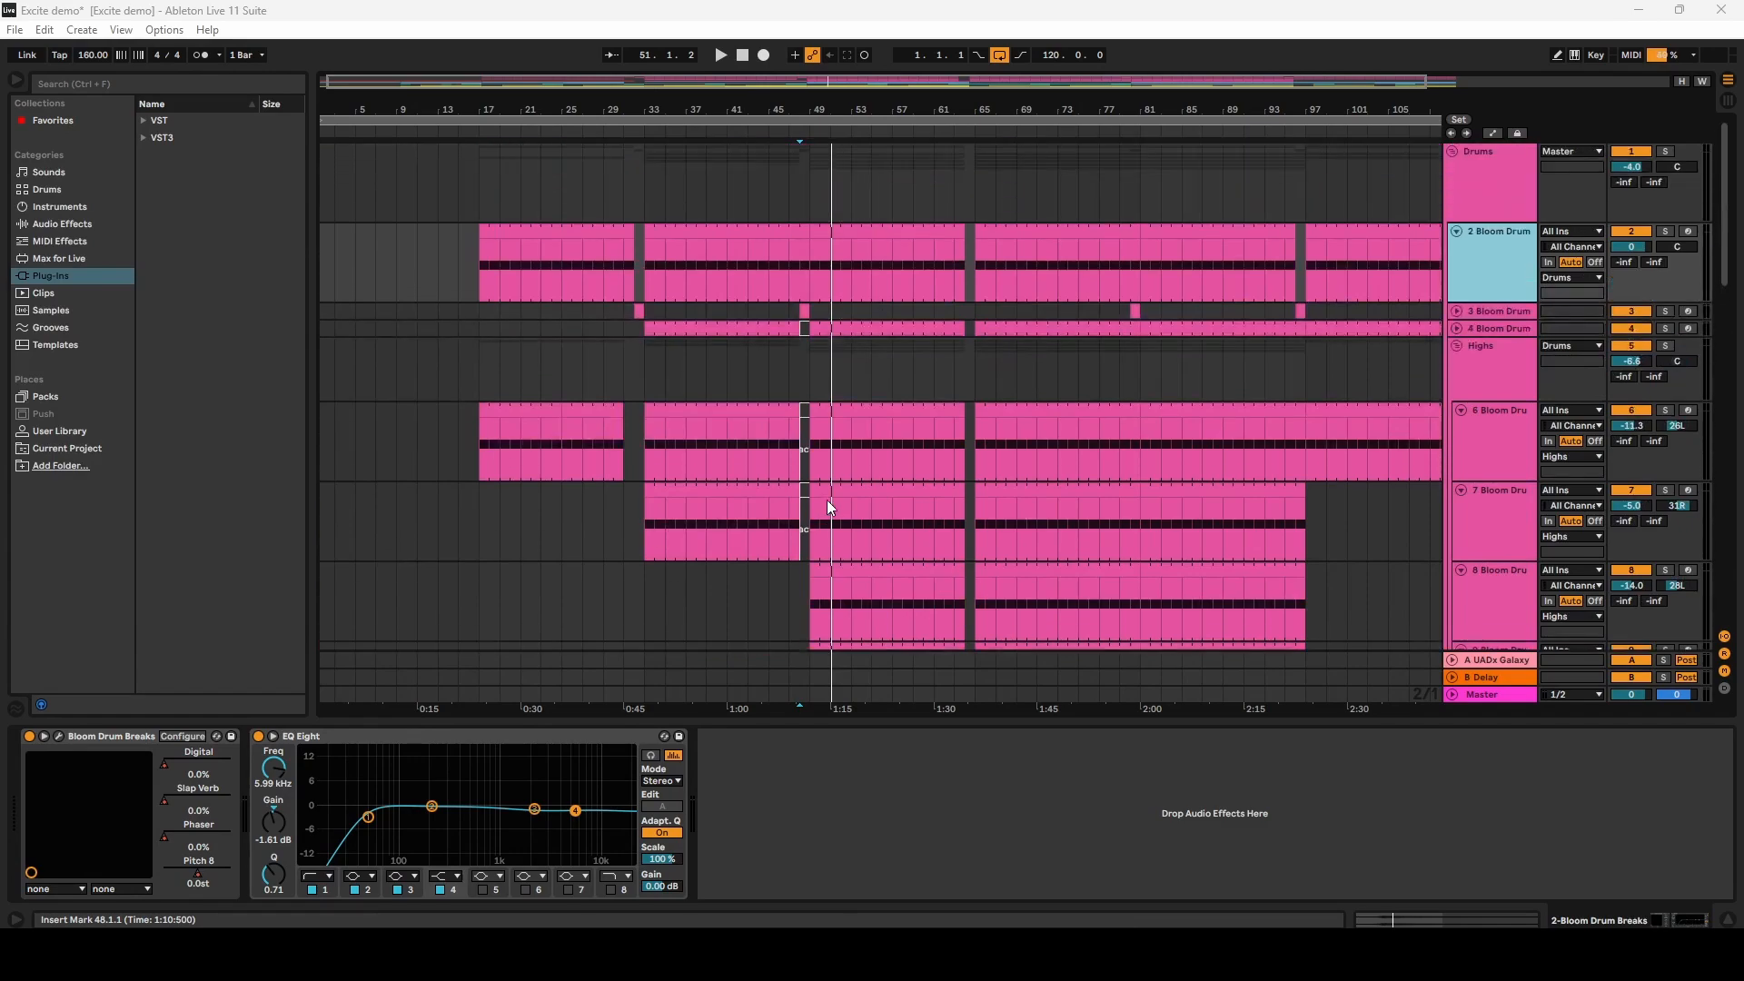